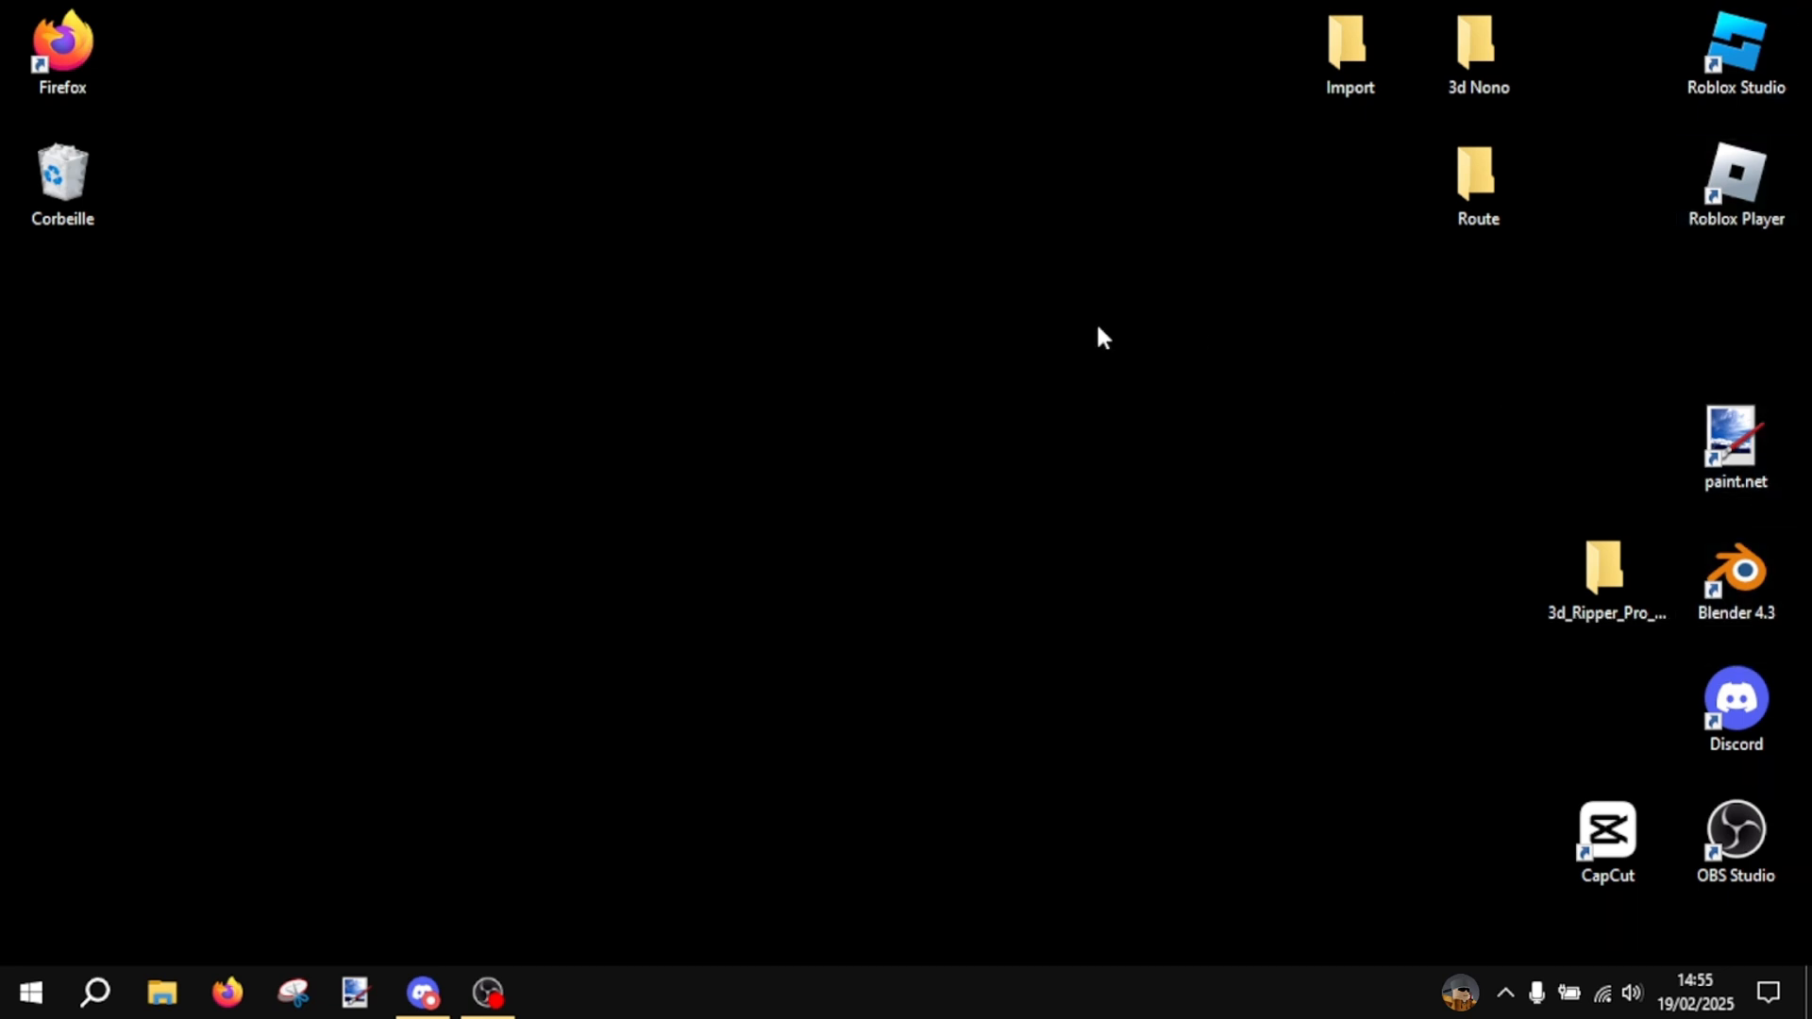
- Move the Blender 4.3 and Roblox Studio shortcuts into the empty central area of the desktop, apart from the other icons
{"action": "left_click_drag", "start_coordinate": [1760, 596], "coordinate": [1076, 413]}
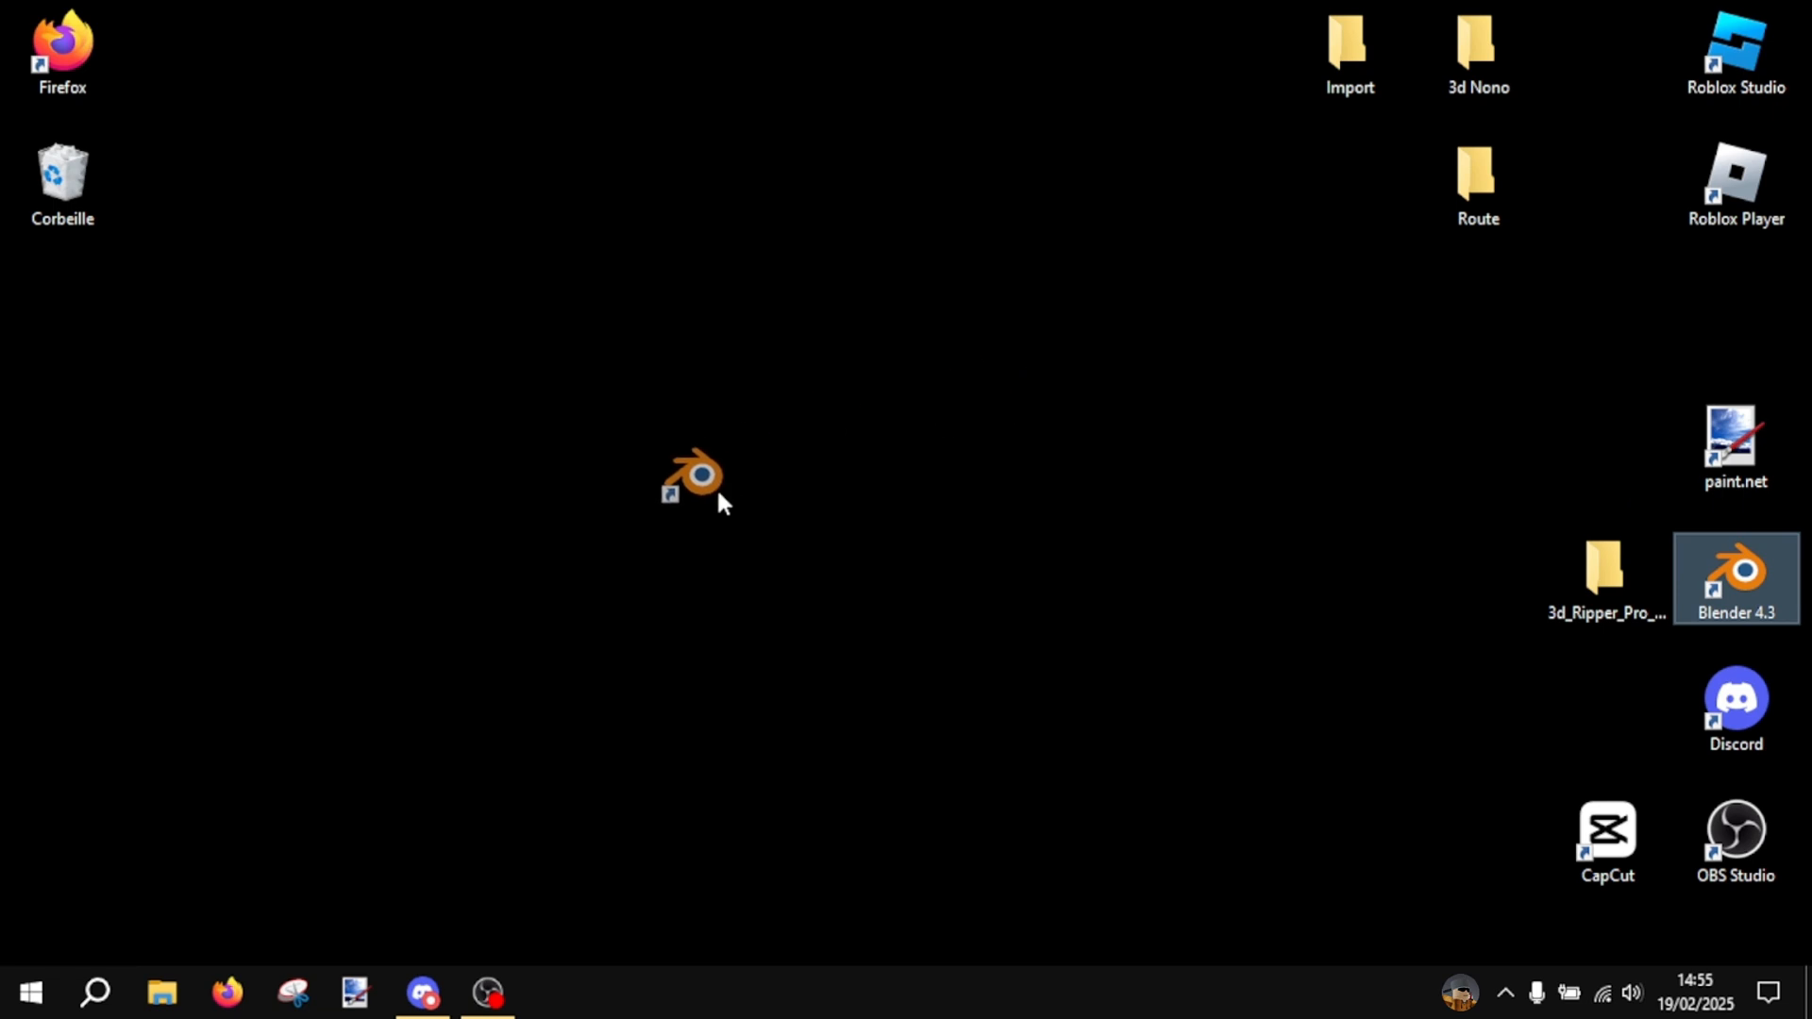
{"action": "left_click_drag", "start_coordinate": [716, 487], "coordinate": [719, 500]}
{"action": "left_click_drag", "start_coordinate": [1727, 47], "coordinate": [976, 383]}
{"action": "left_click", "coordinate": [936, 315]}
{"action": "left_click_drag", "start_coordinate": [1152, 561], "coordinate": [547, 313]}
{"action": "left_click", "coordinate": [711, 273]}
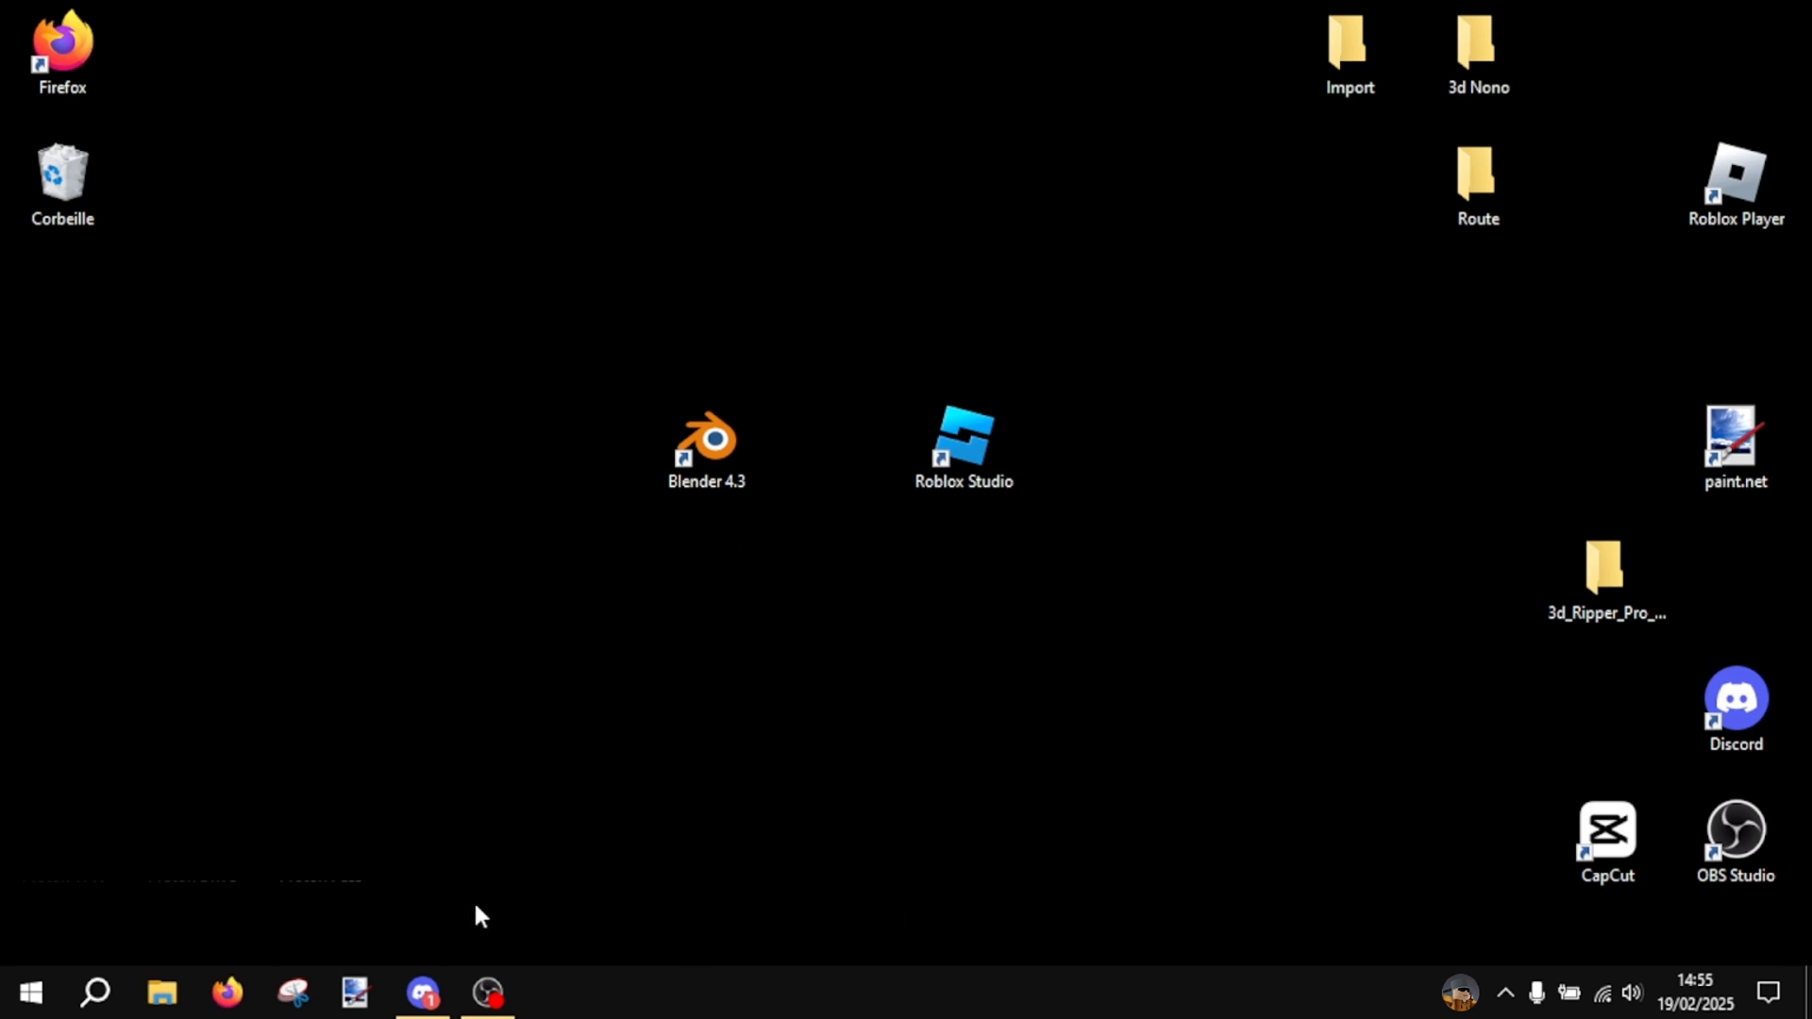
{"action": "left_click", "coordinate": [444, 974]}
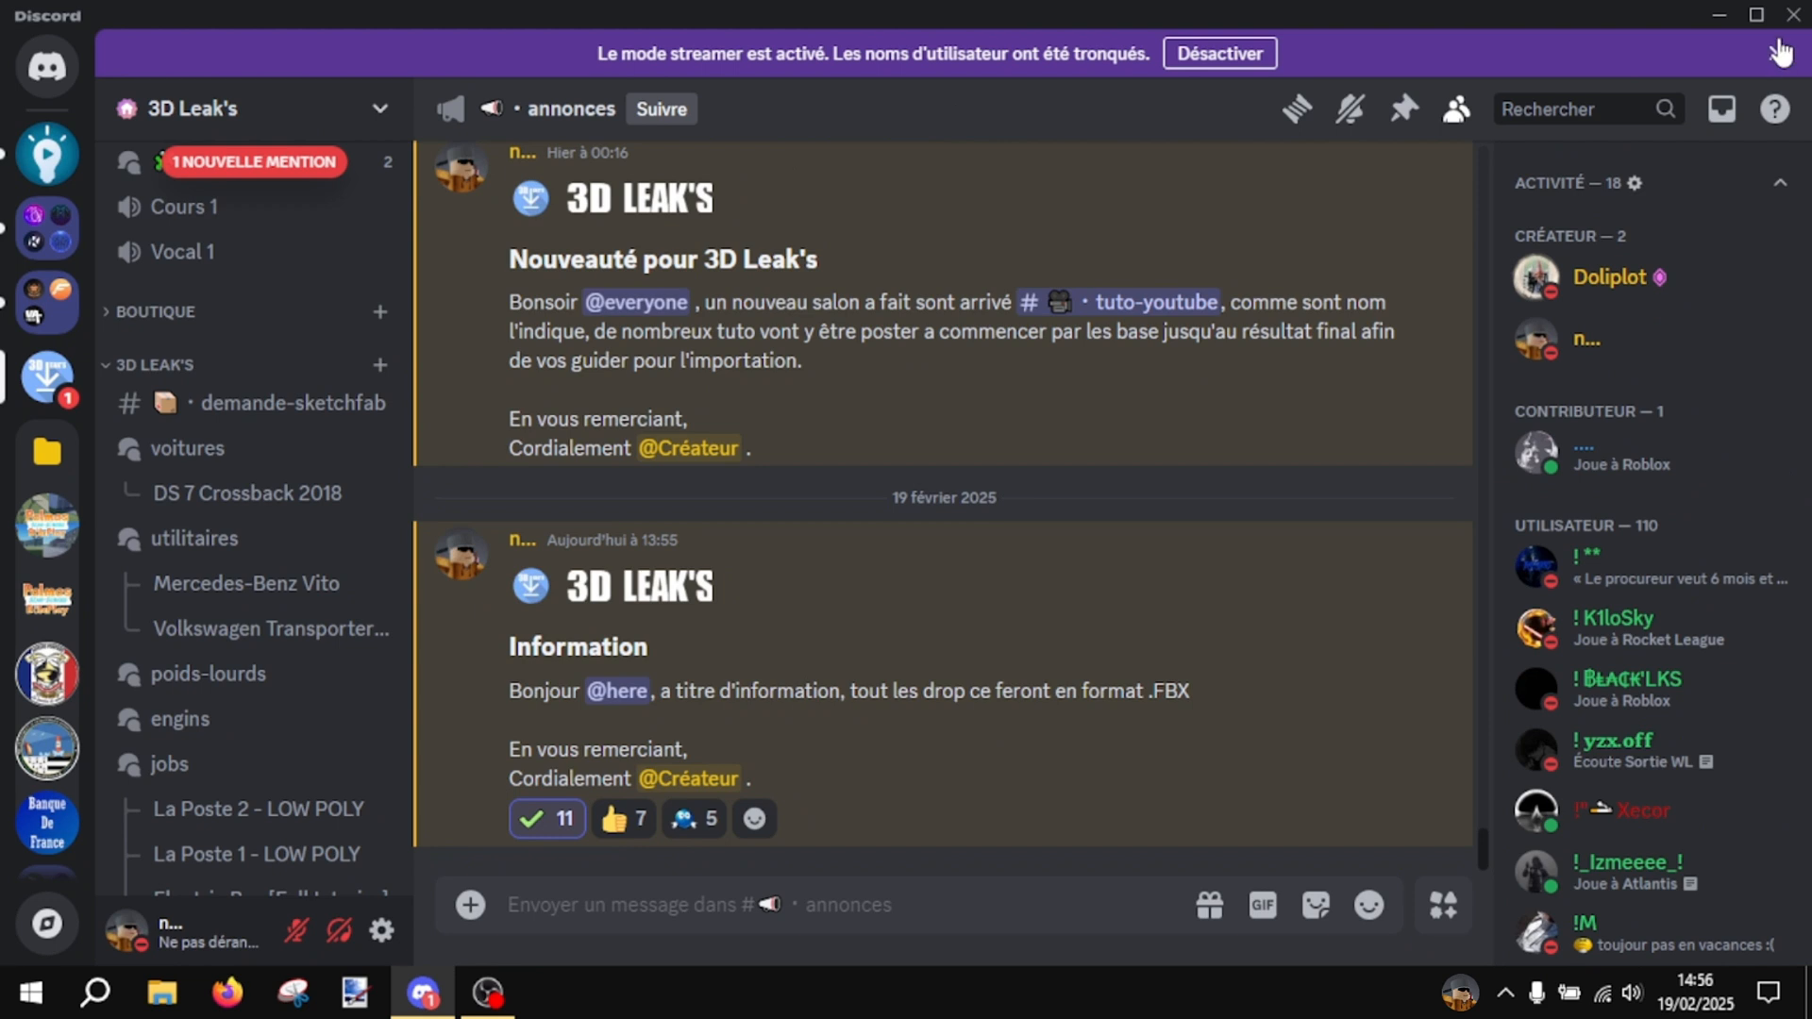
{"action": "left_click", "coordinate": [1778, 53]}
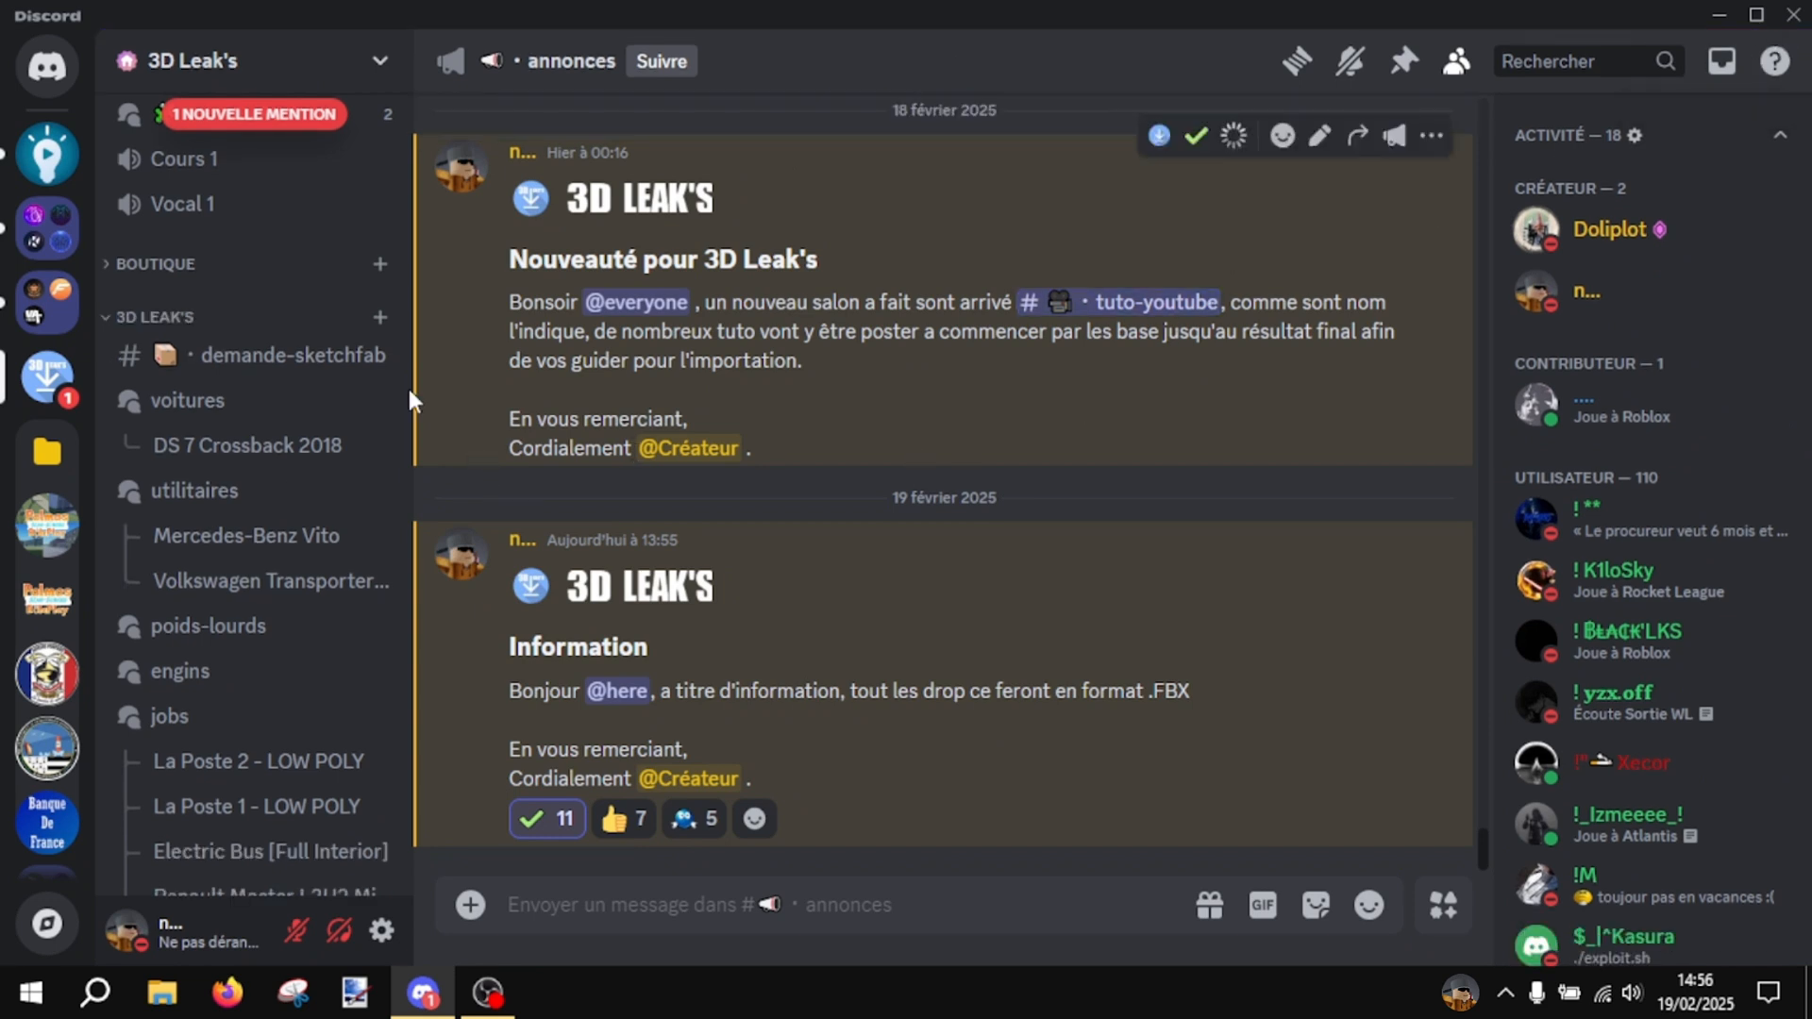
{"action": "scroll", "coordinate": [373, 432], "scroll_direction": "down", "scroll_amount": 3}
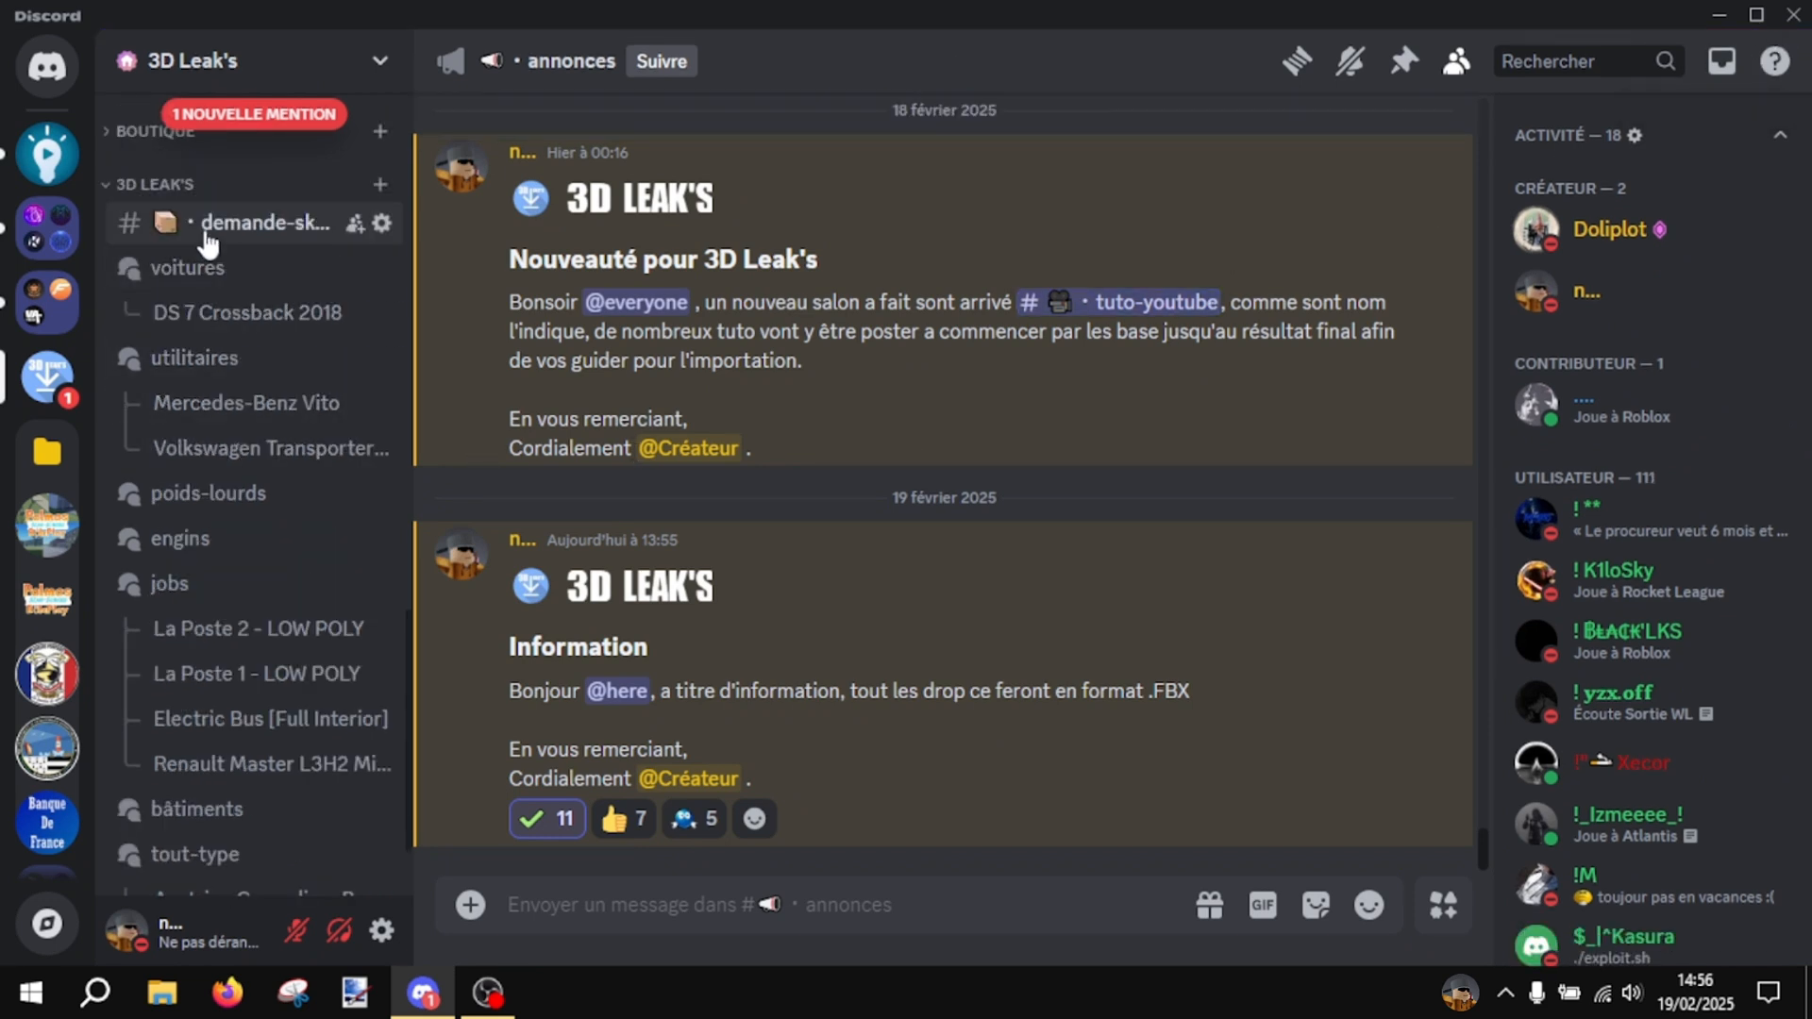
{"action": "mouse_move", "coordinate": [208, 266]}
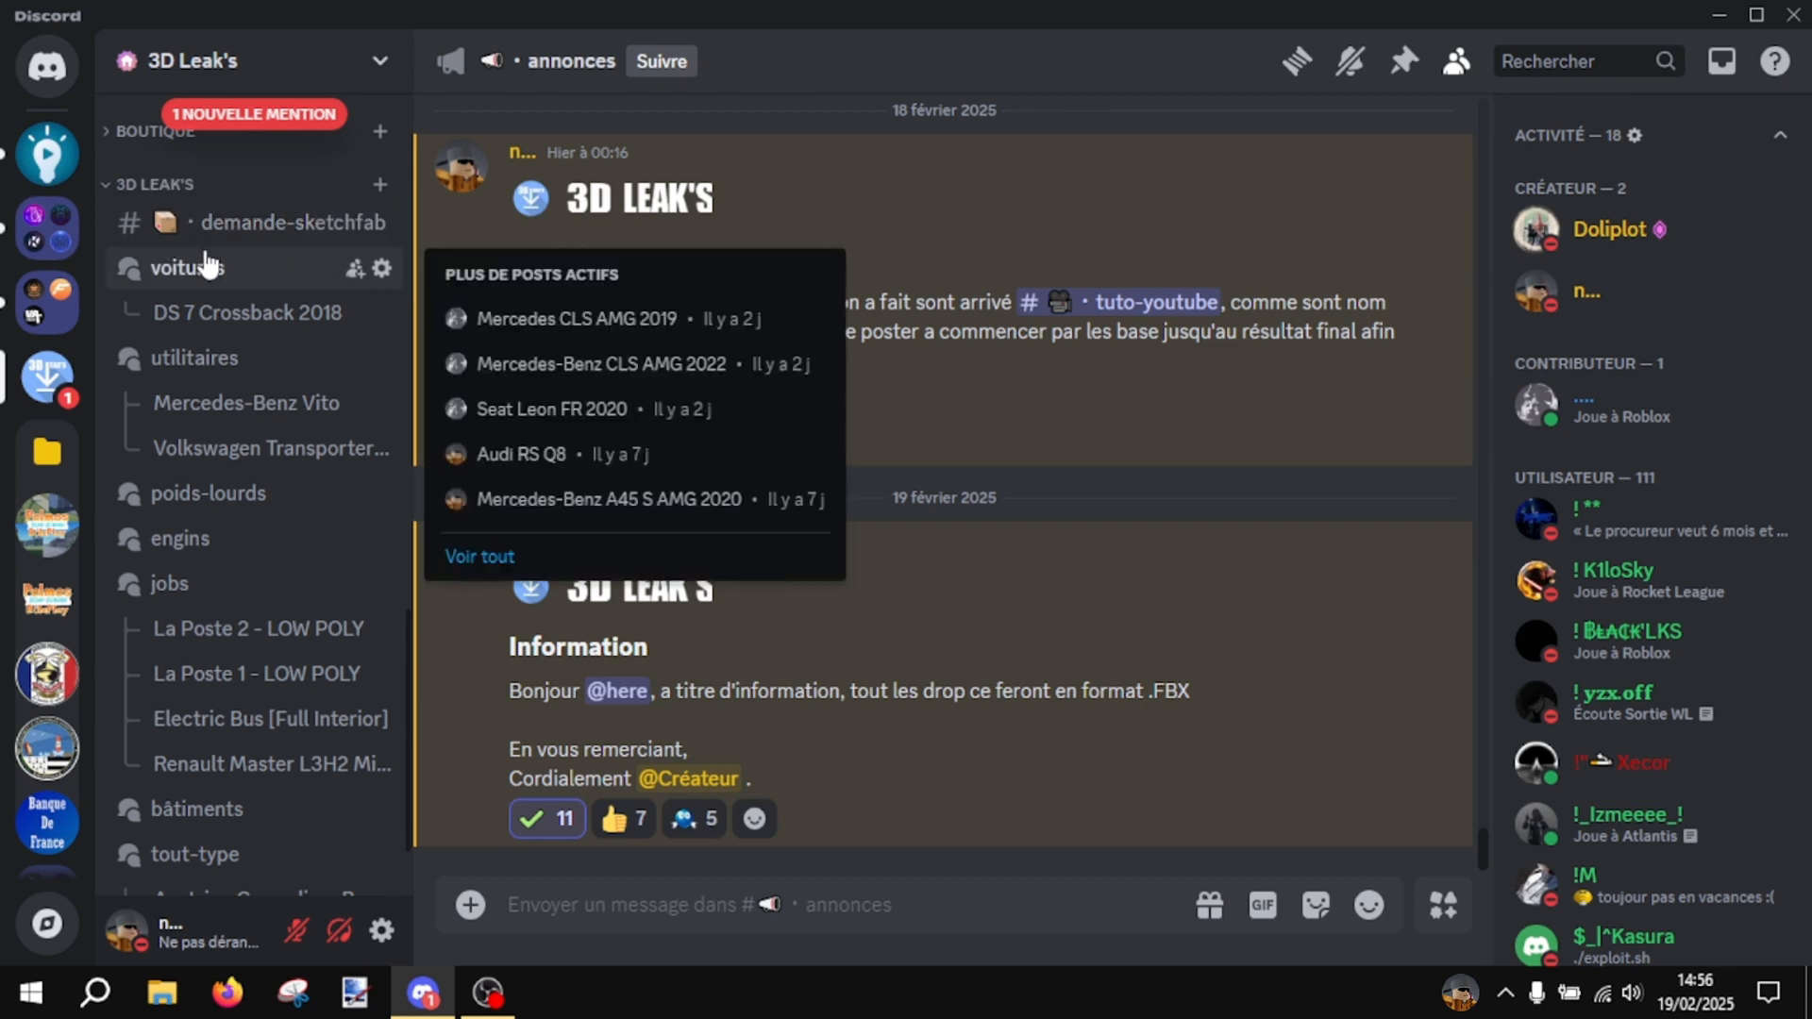
{"action": "left_click", "coordinate": [208, 266]}
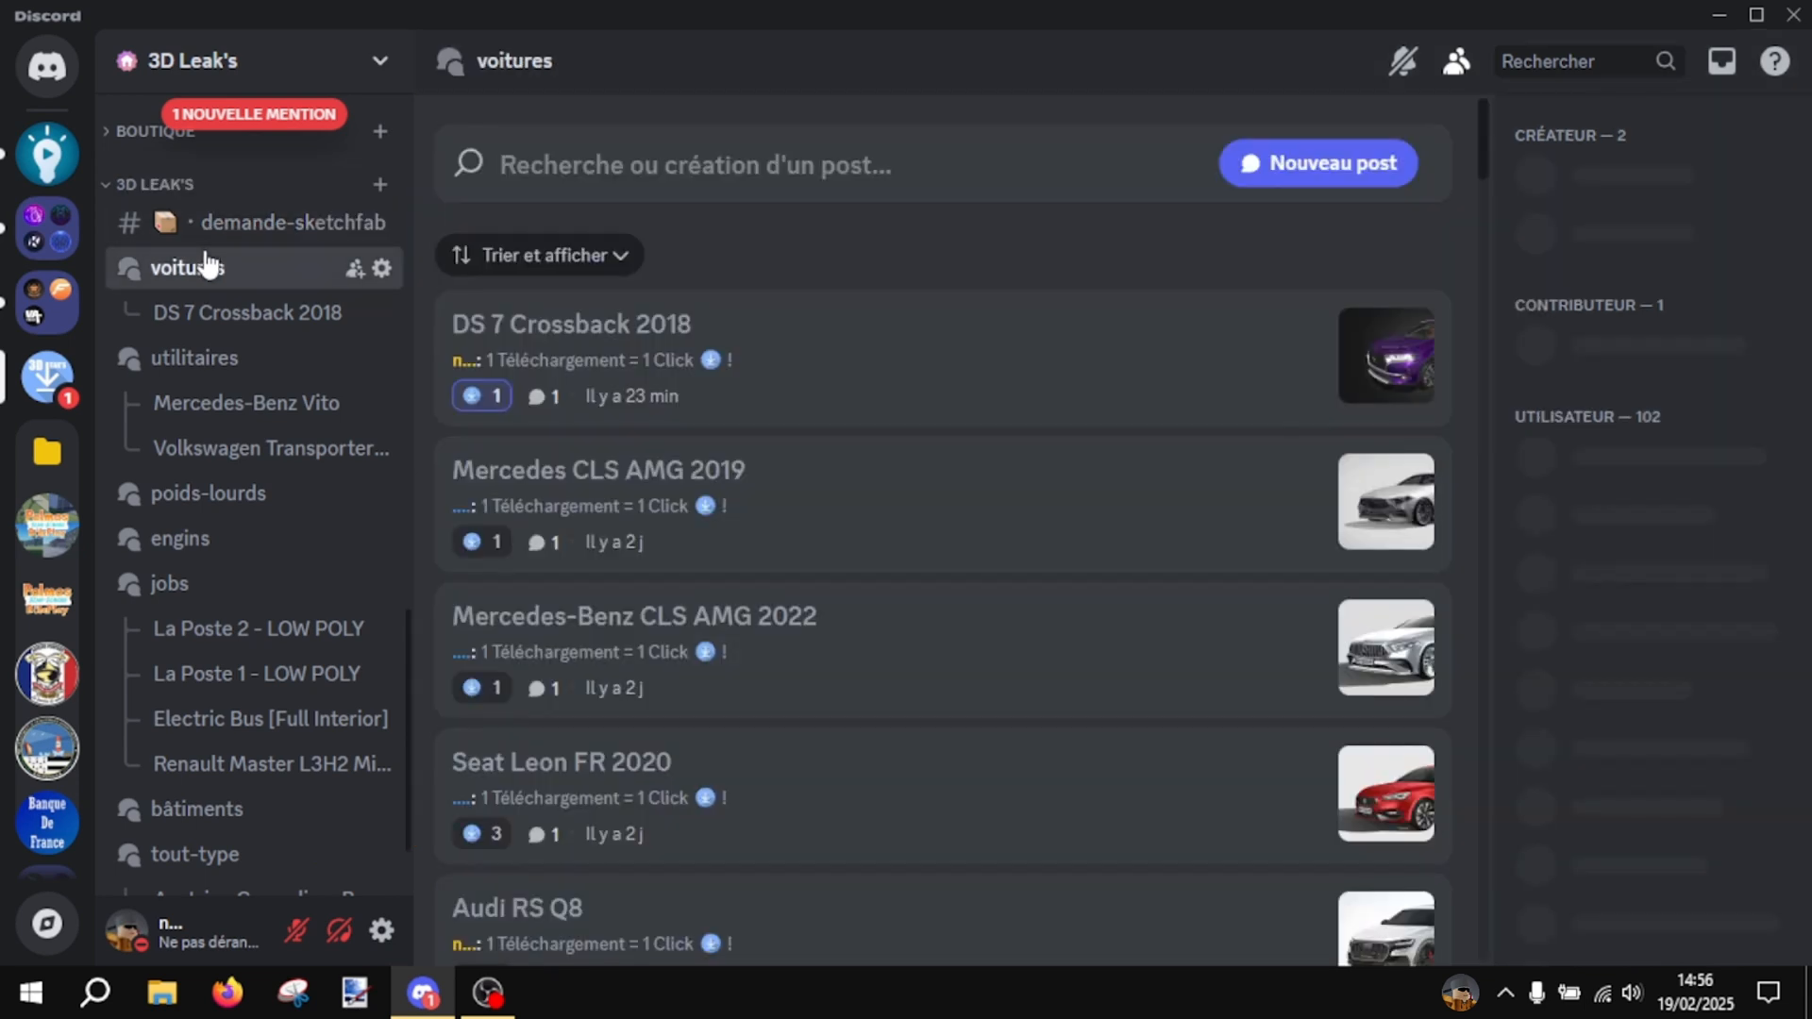
- Open the Seat Leon FR 2020 post and download its attached 01- Seat.Leon.FR.2020.zip file
{"action": "scroll", "coordinate": [1286, 750], "scroll_direction": "down", "scroll_amount": 2}
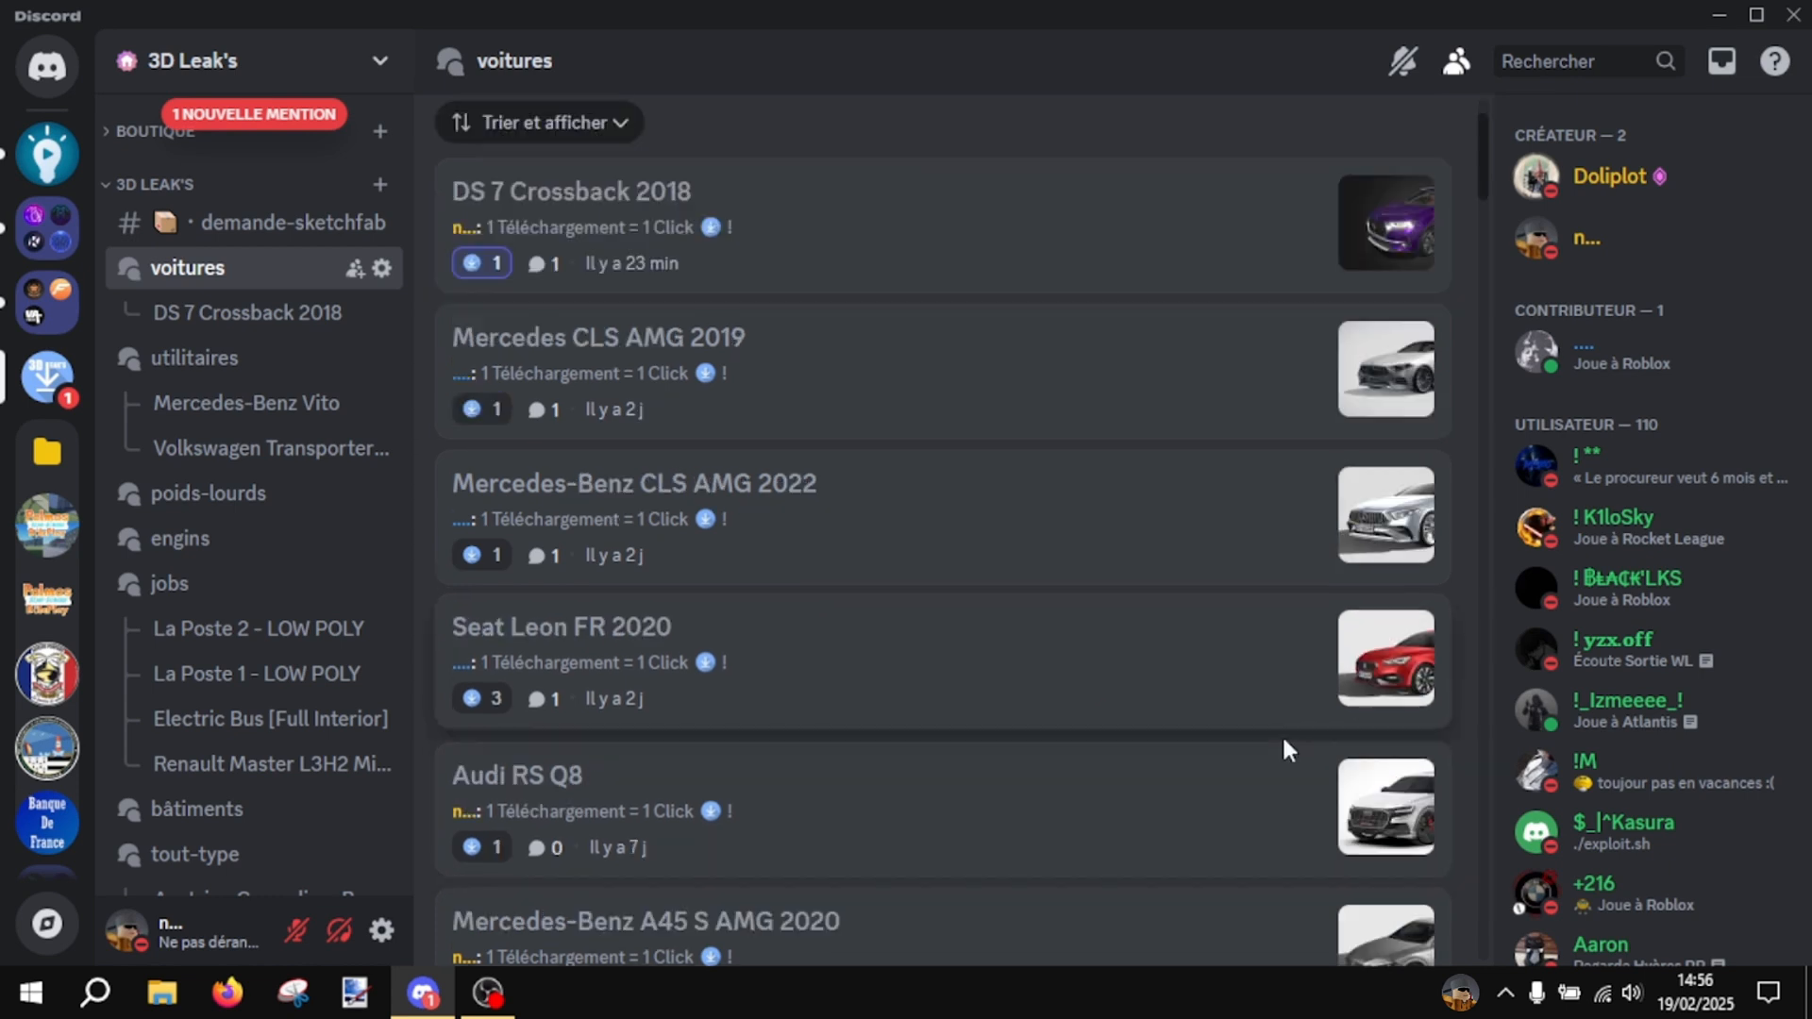
{"action": "scroll", "coordinate": [1286, 698], "scroll_direction": "down", "scroll_amount": 2}
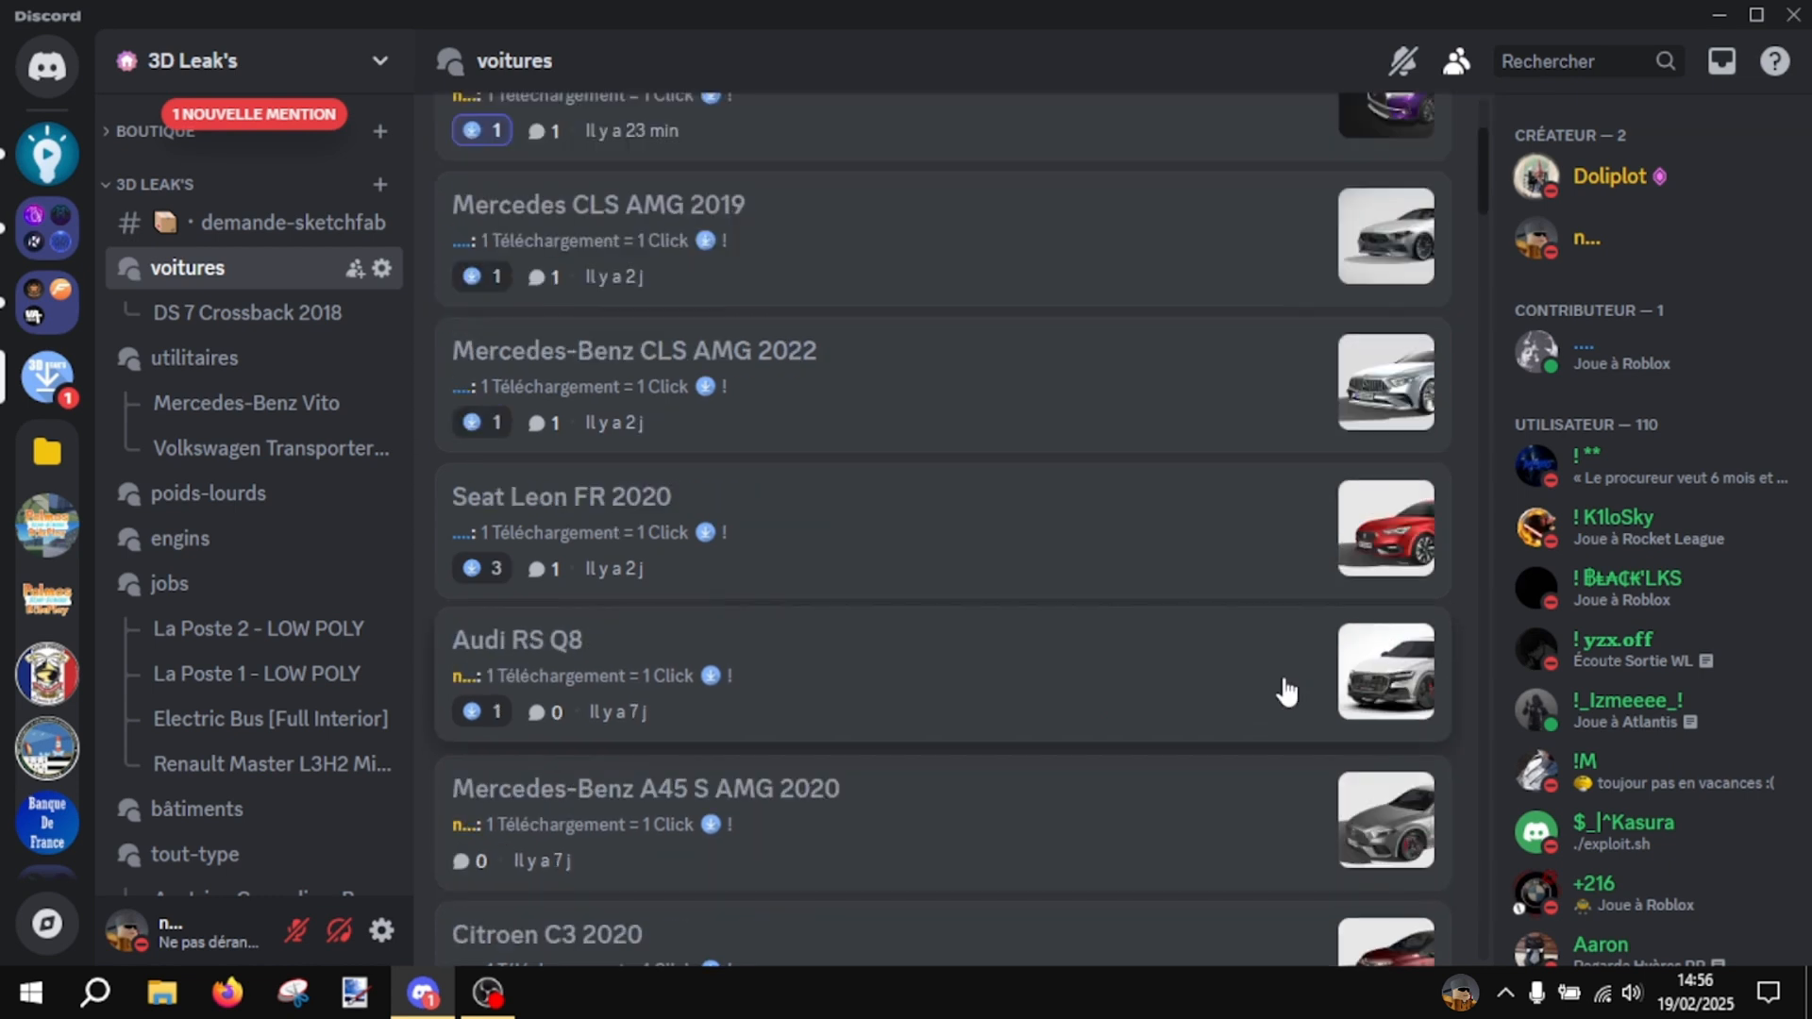
{"action": "left_click", "coordinate": [981, 542]}
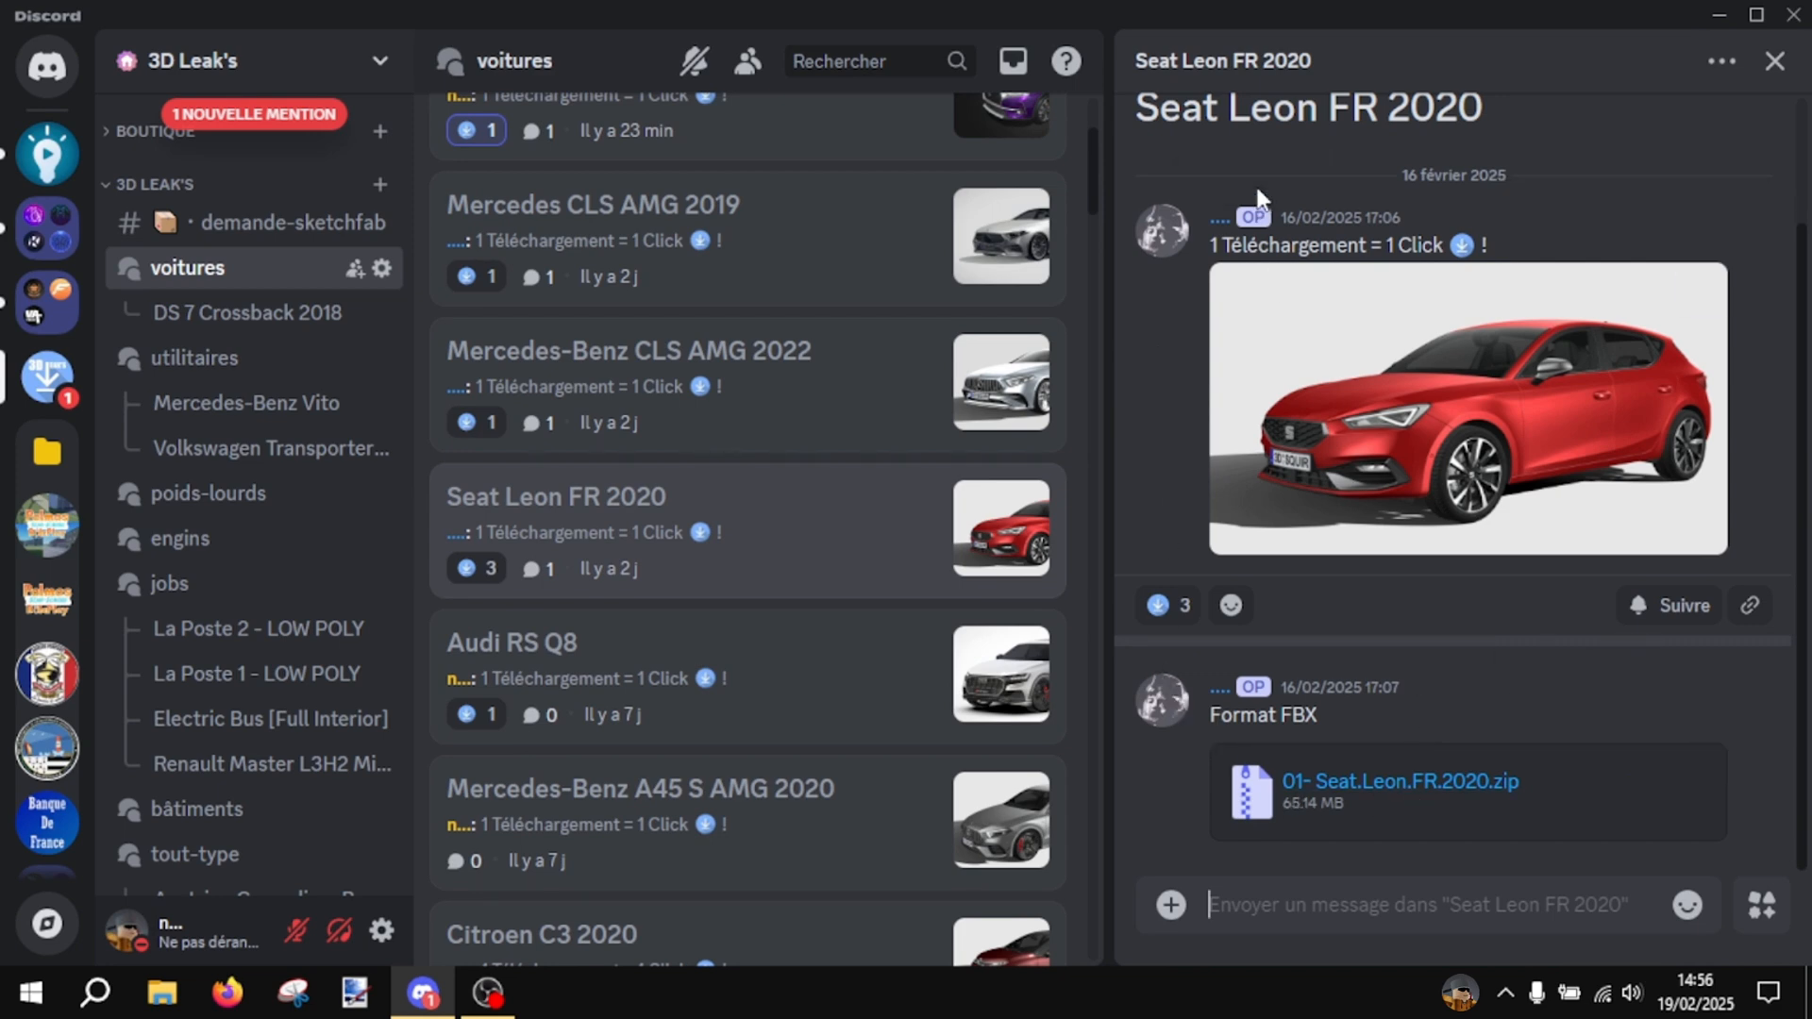
{"action": "left_click", "coordinate": [1715, 741]}
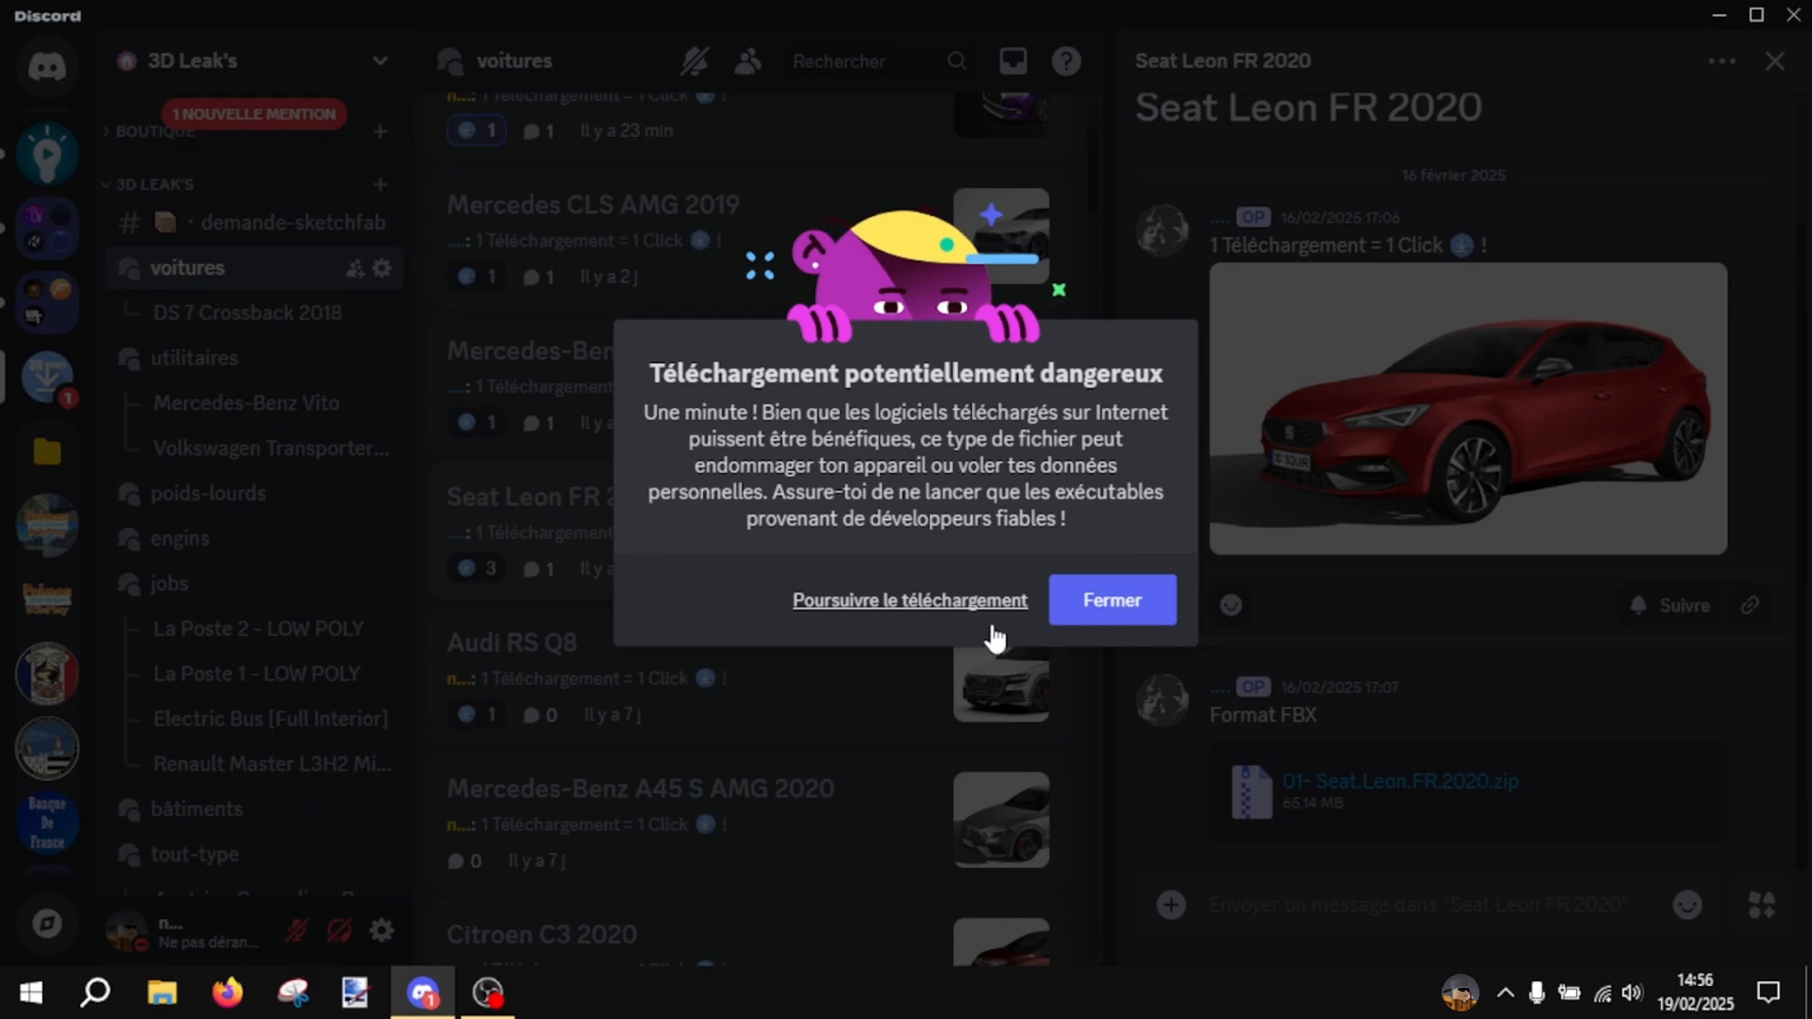
{"action": "left_click", "coordinate": [986, 620]}
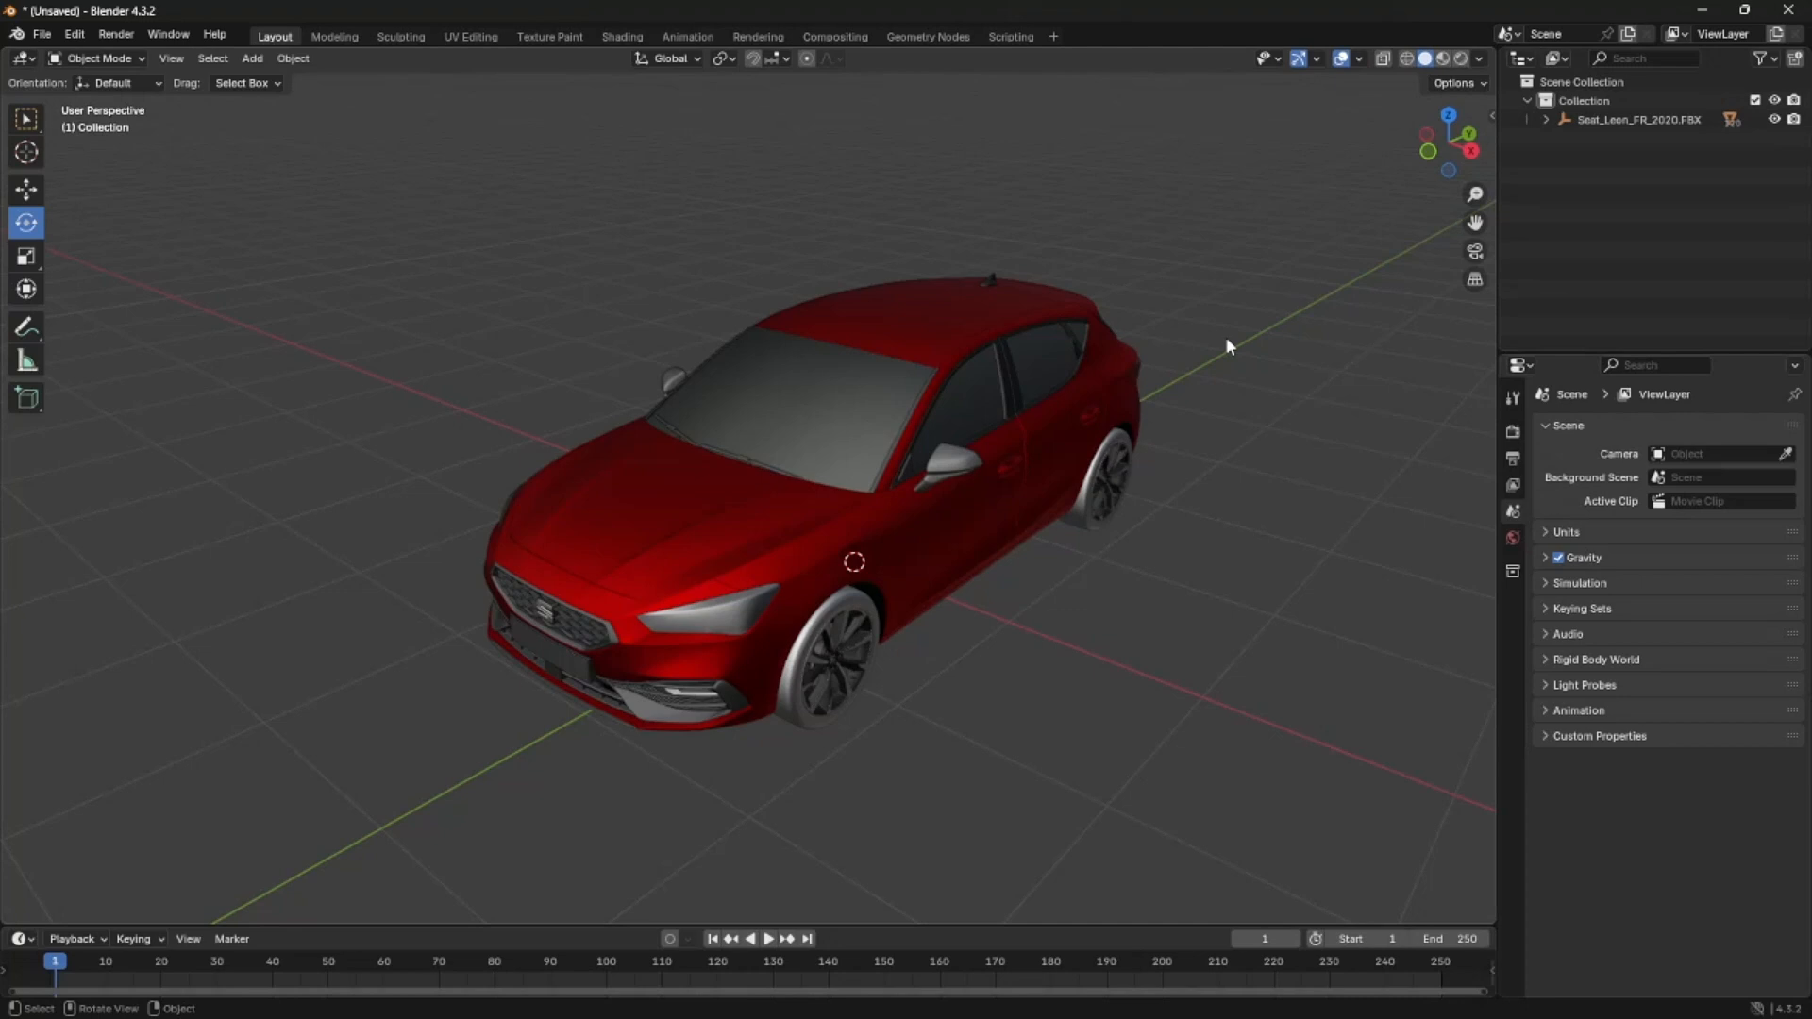
- View the car model in Wireframe shading and return the viewport to Solid shading
{"action": "key", "text": "z"}
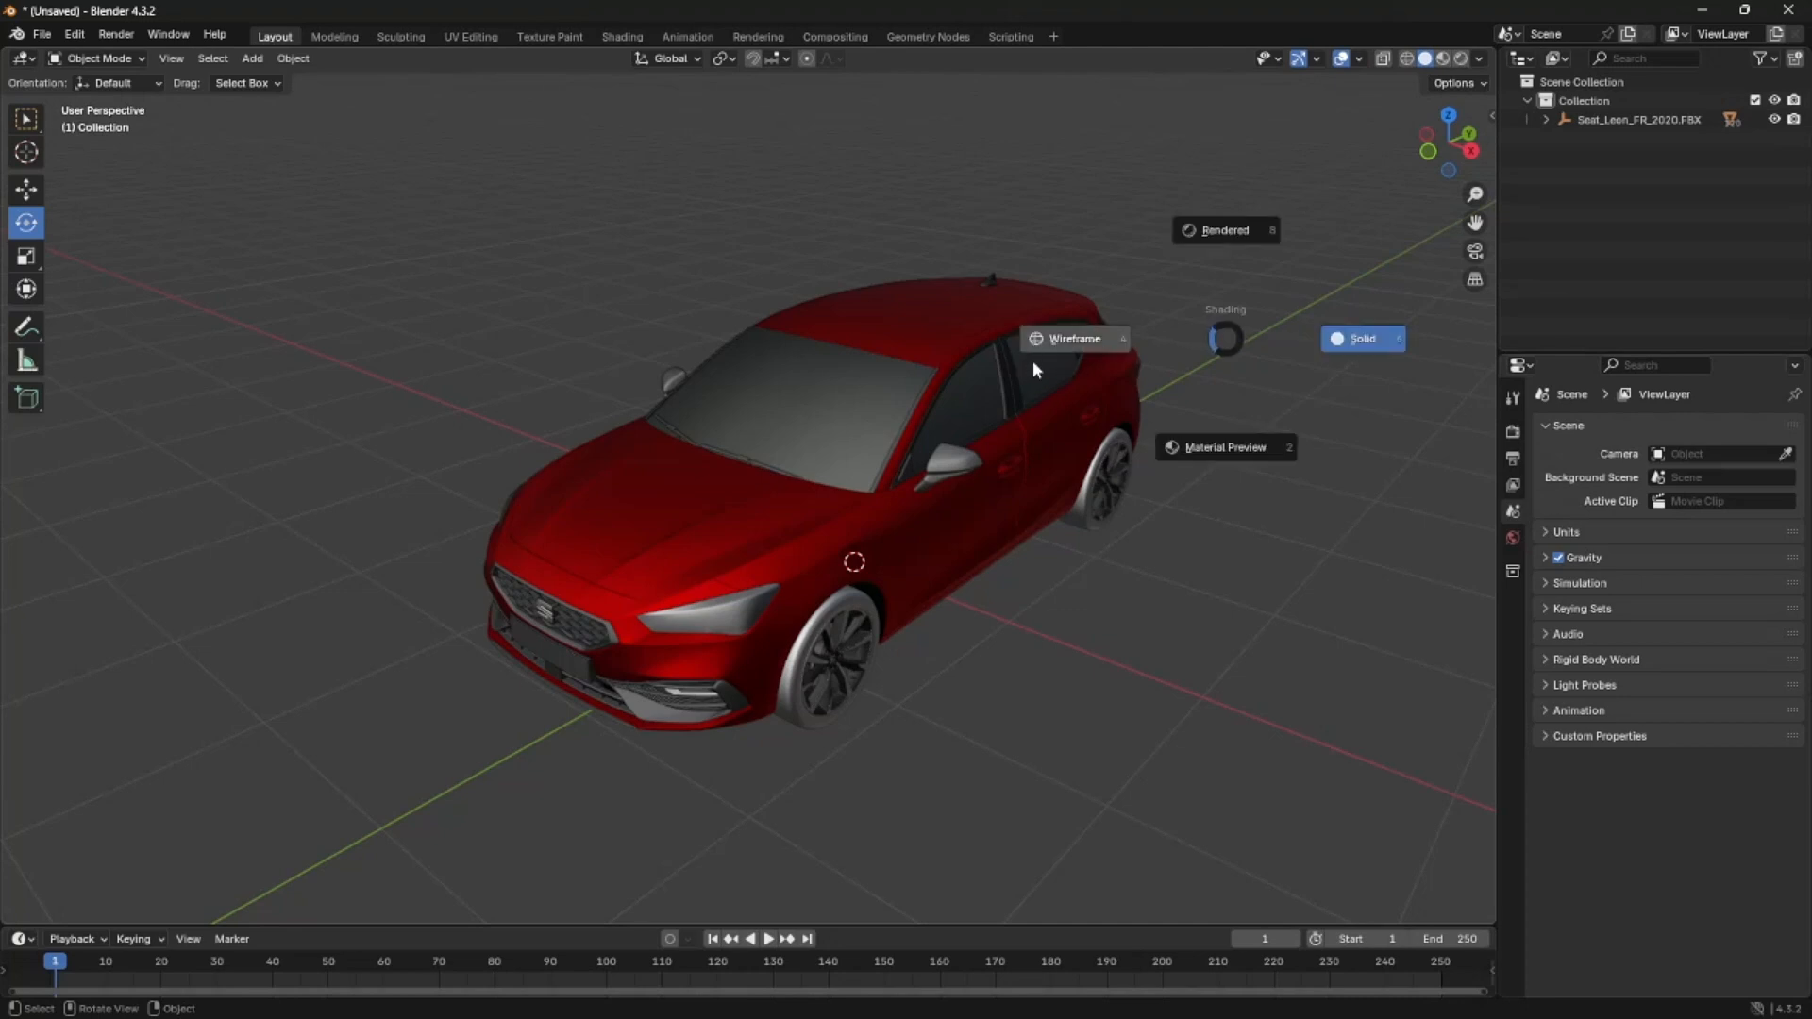
{"action": "left_click", "coordinate": [500, 410]}
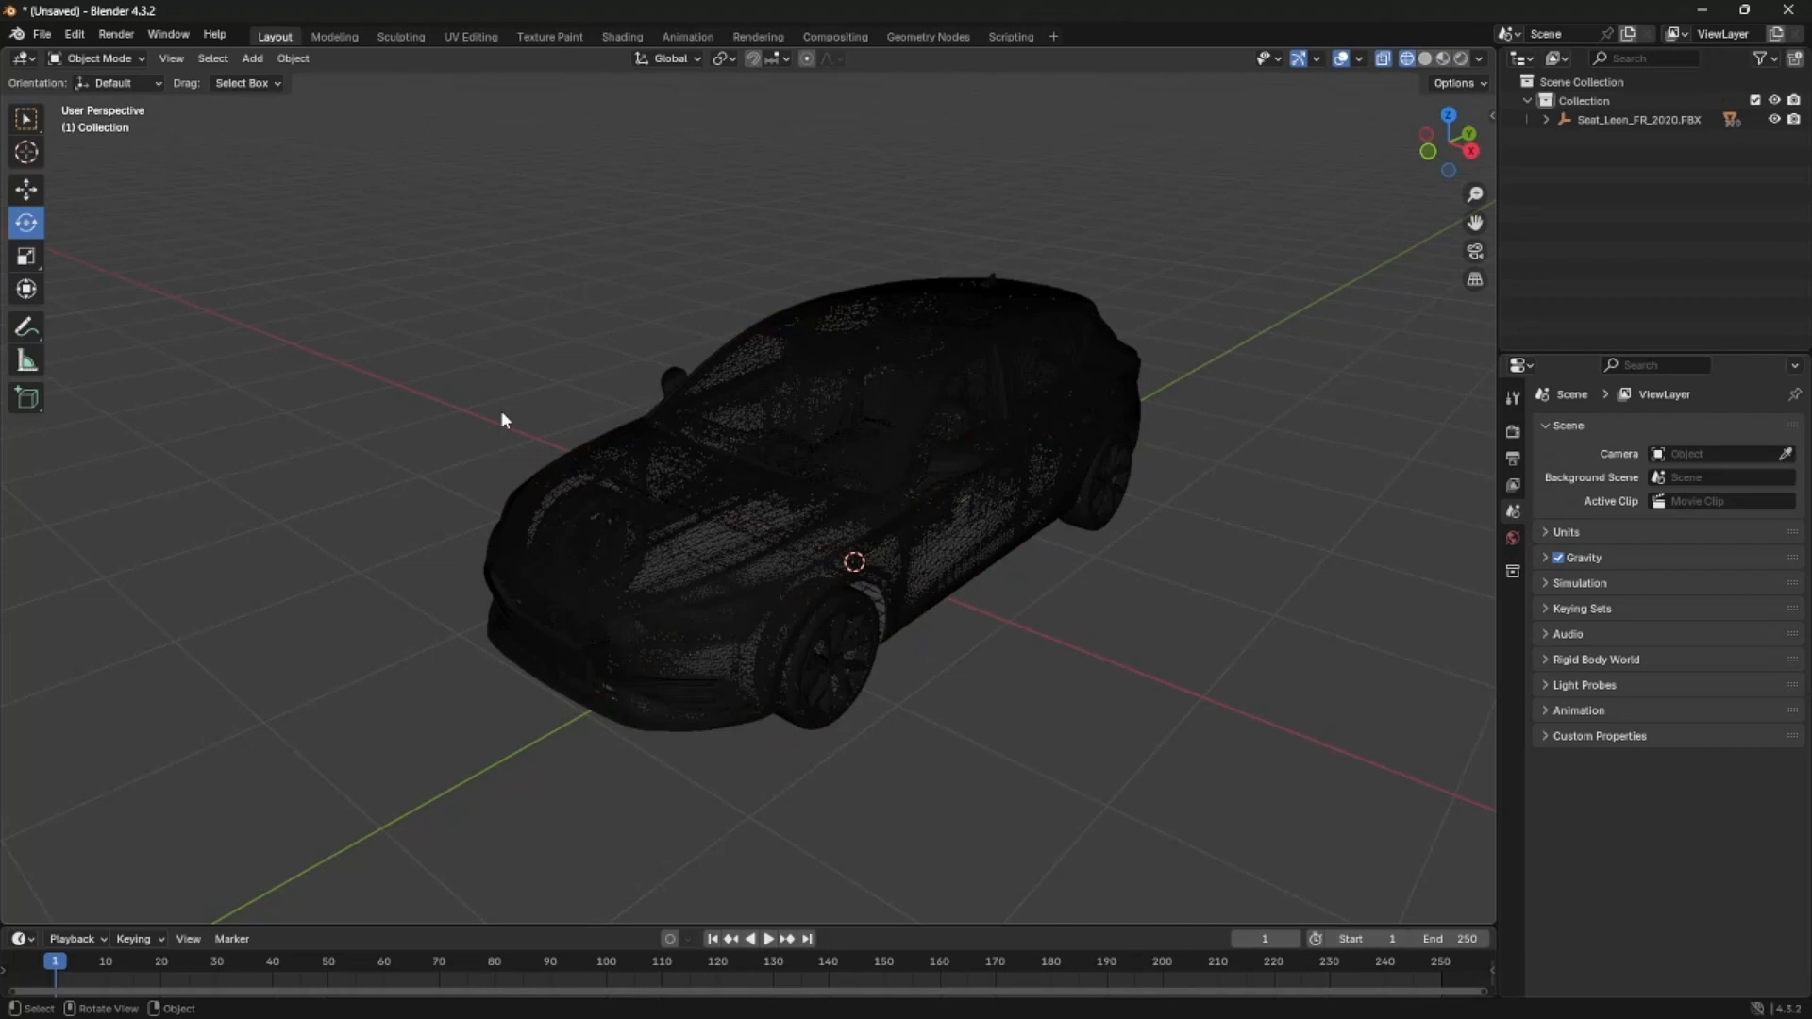
{"action": "key", "text": "z"}
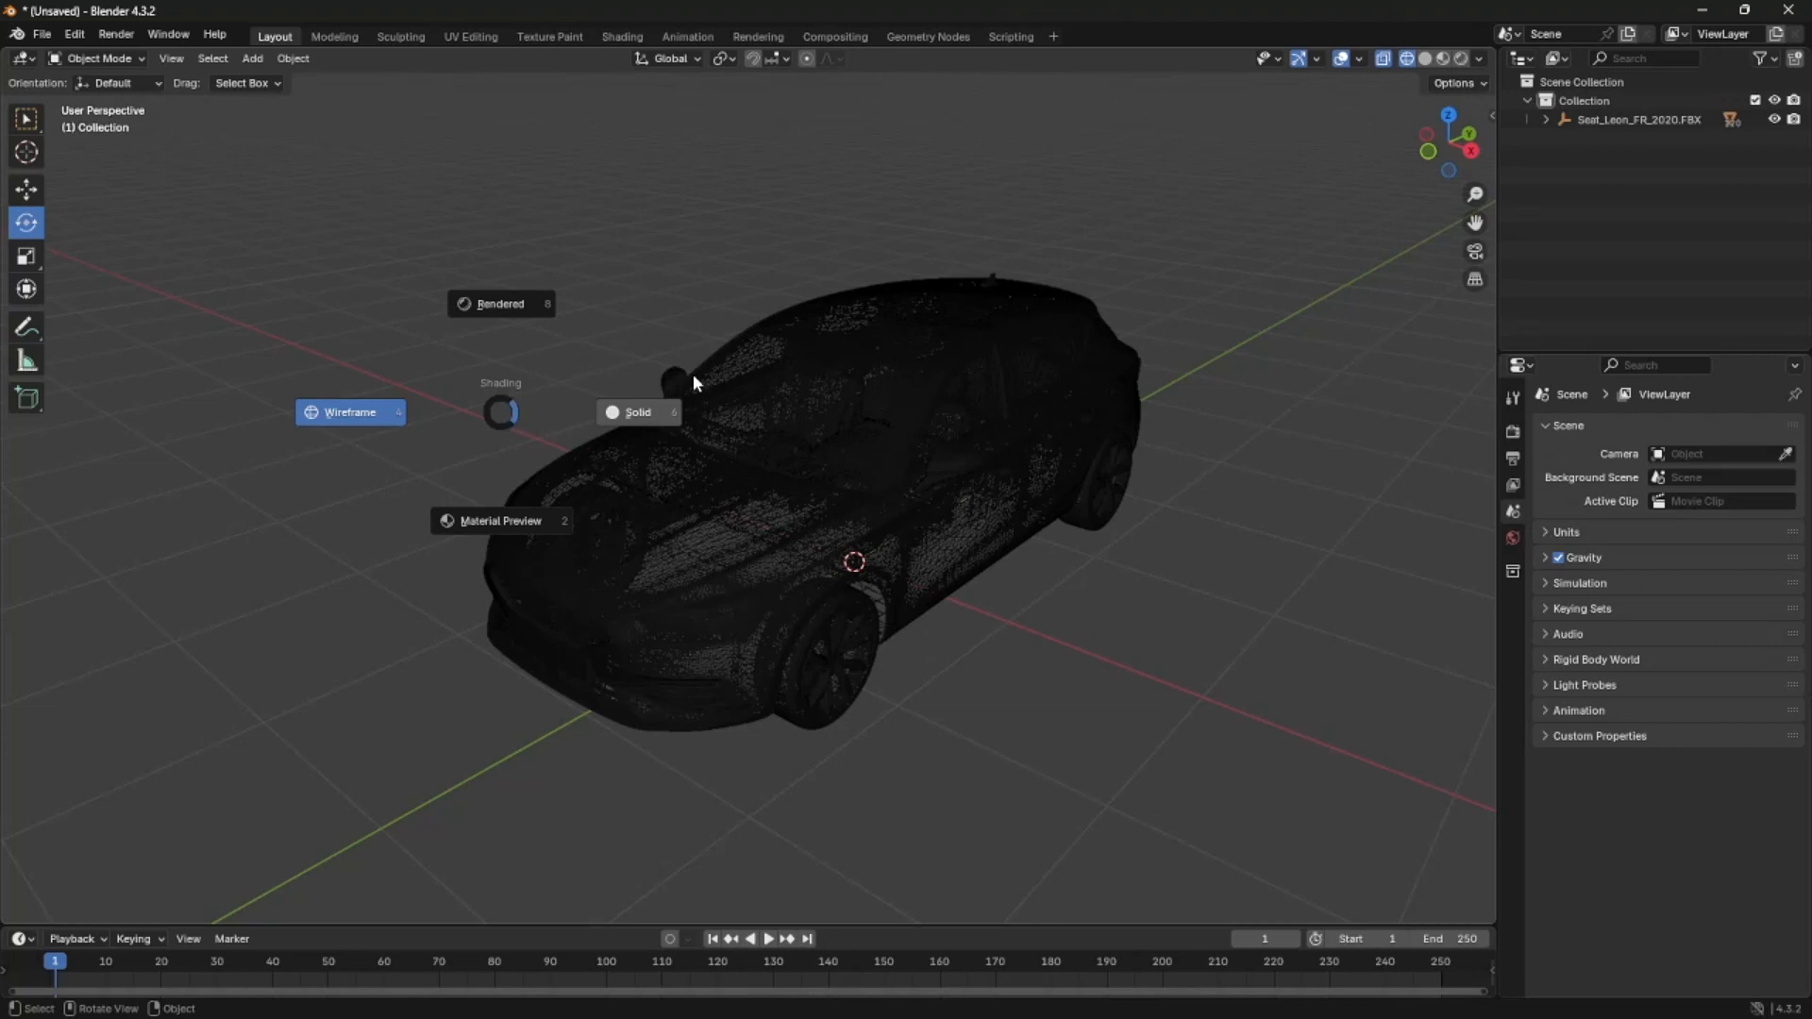
{"action": "left_click", "coordinate": [637, 419]}
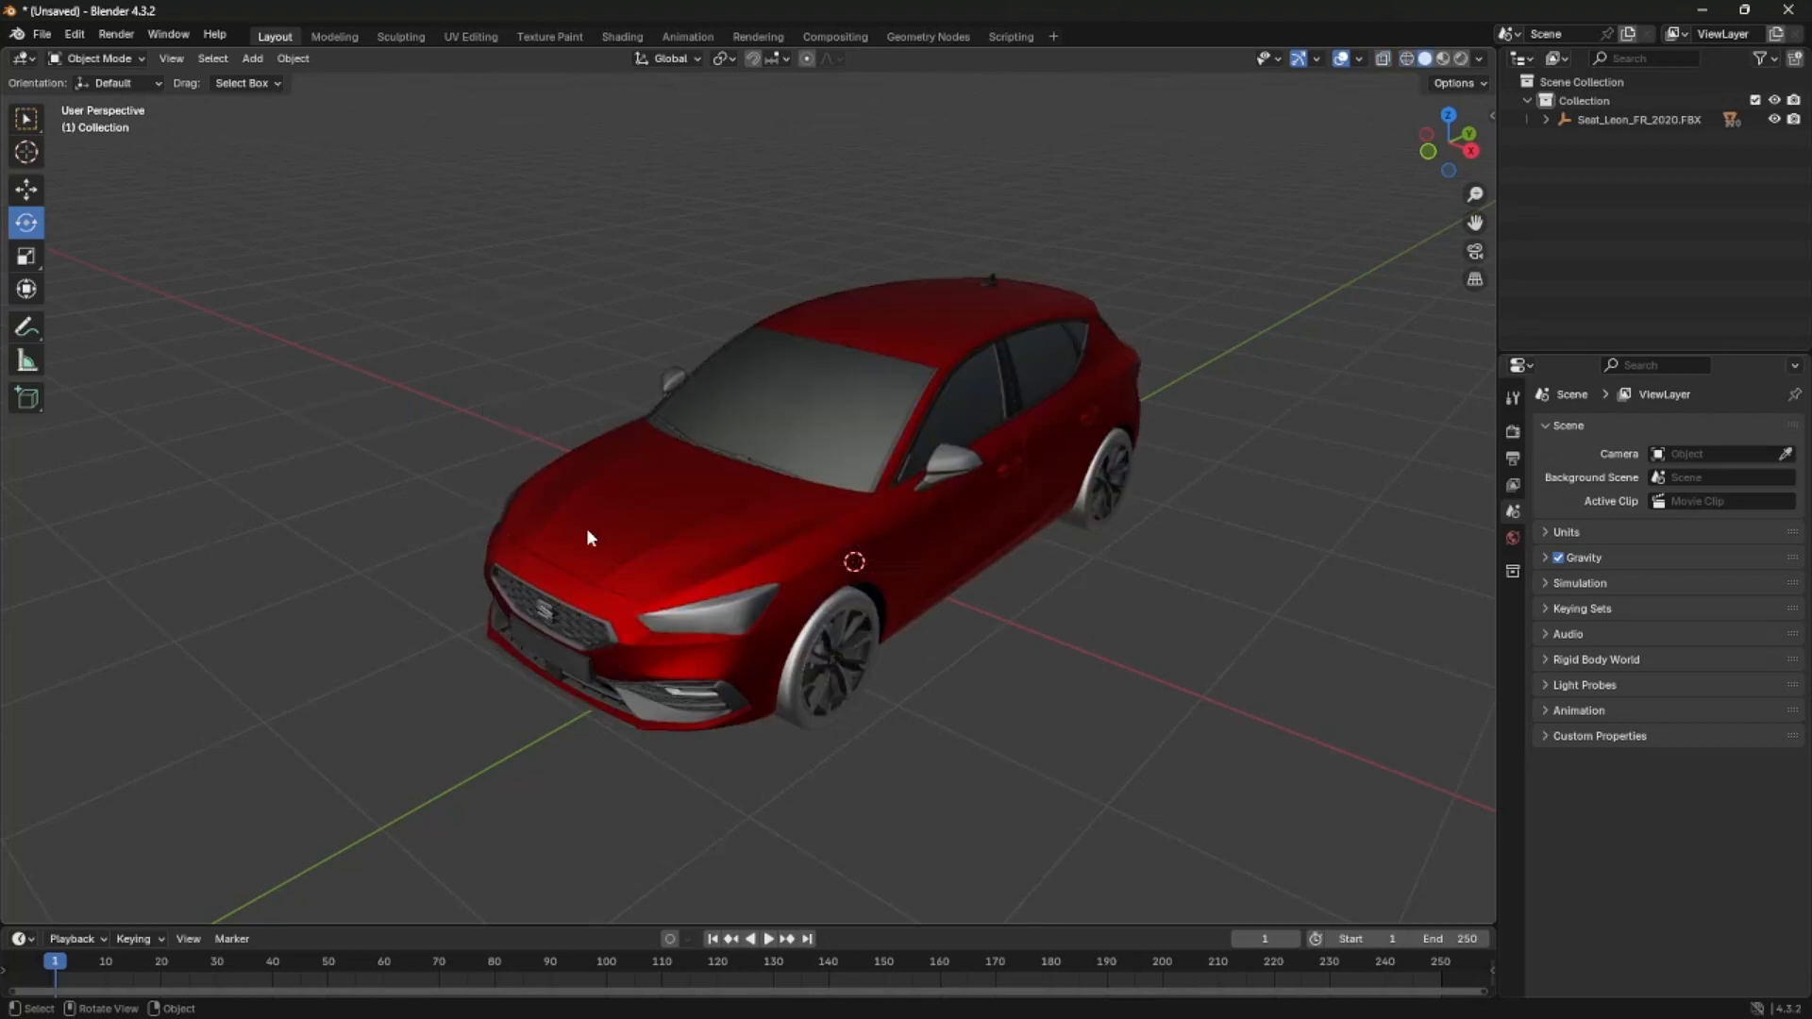
{"action": "left_click", "coordinate": [723, 566]}
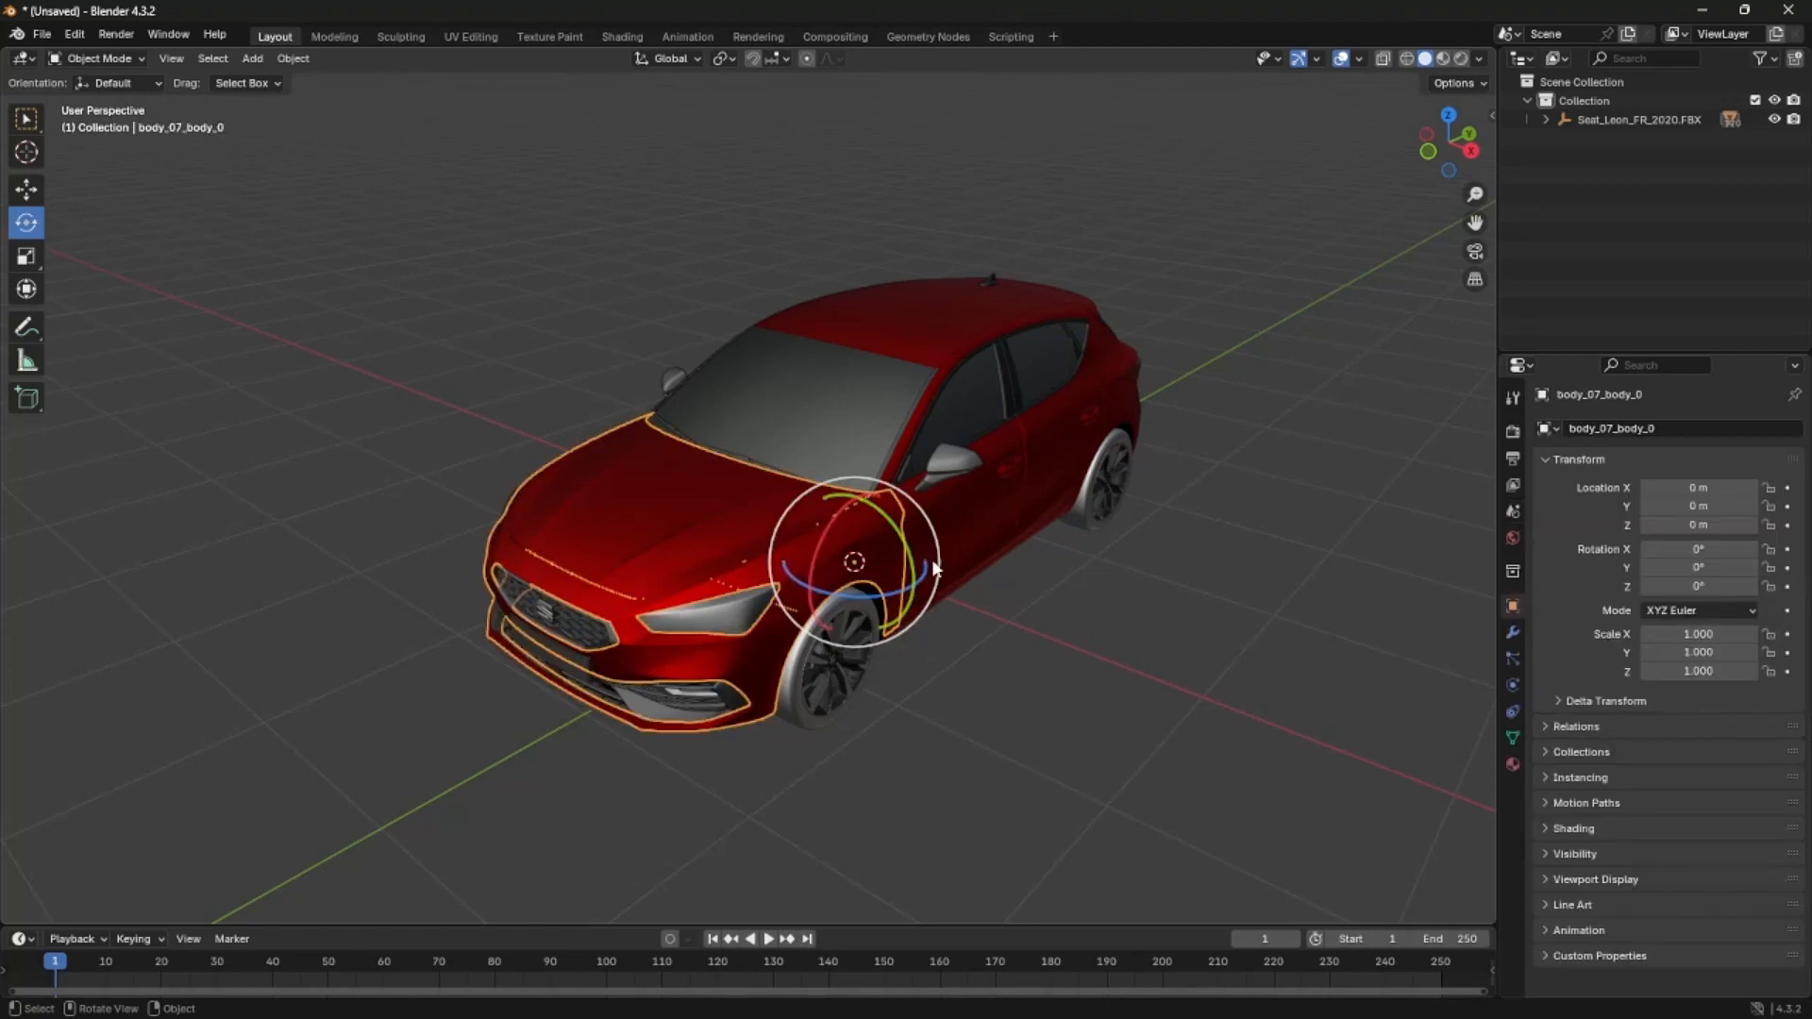
{"action": "left_click", "coordinate": [41, 34]}
{"action": "mouse_move", "coordinate": [82, 317]}
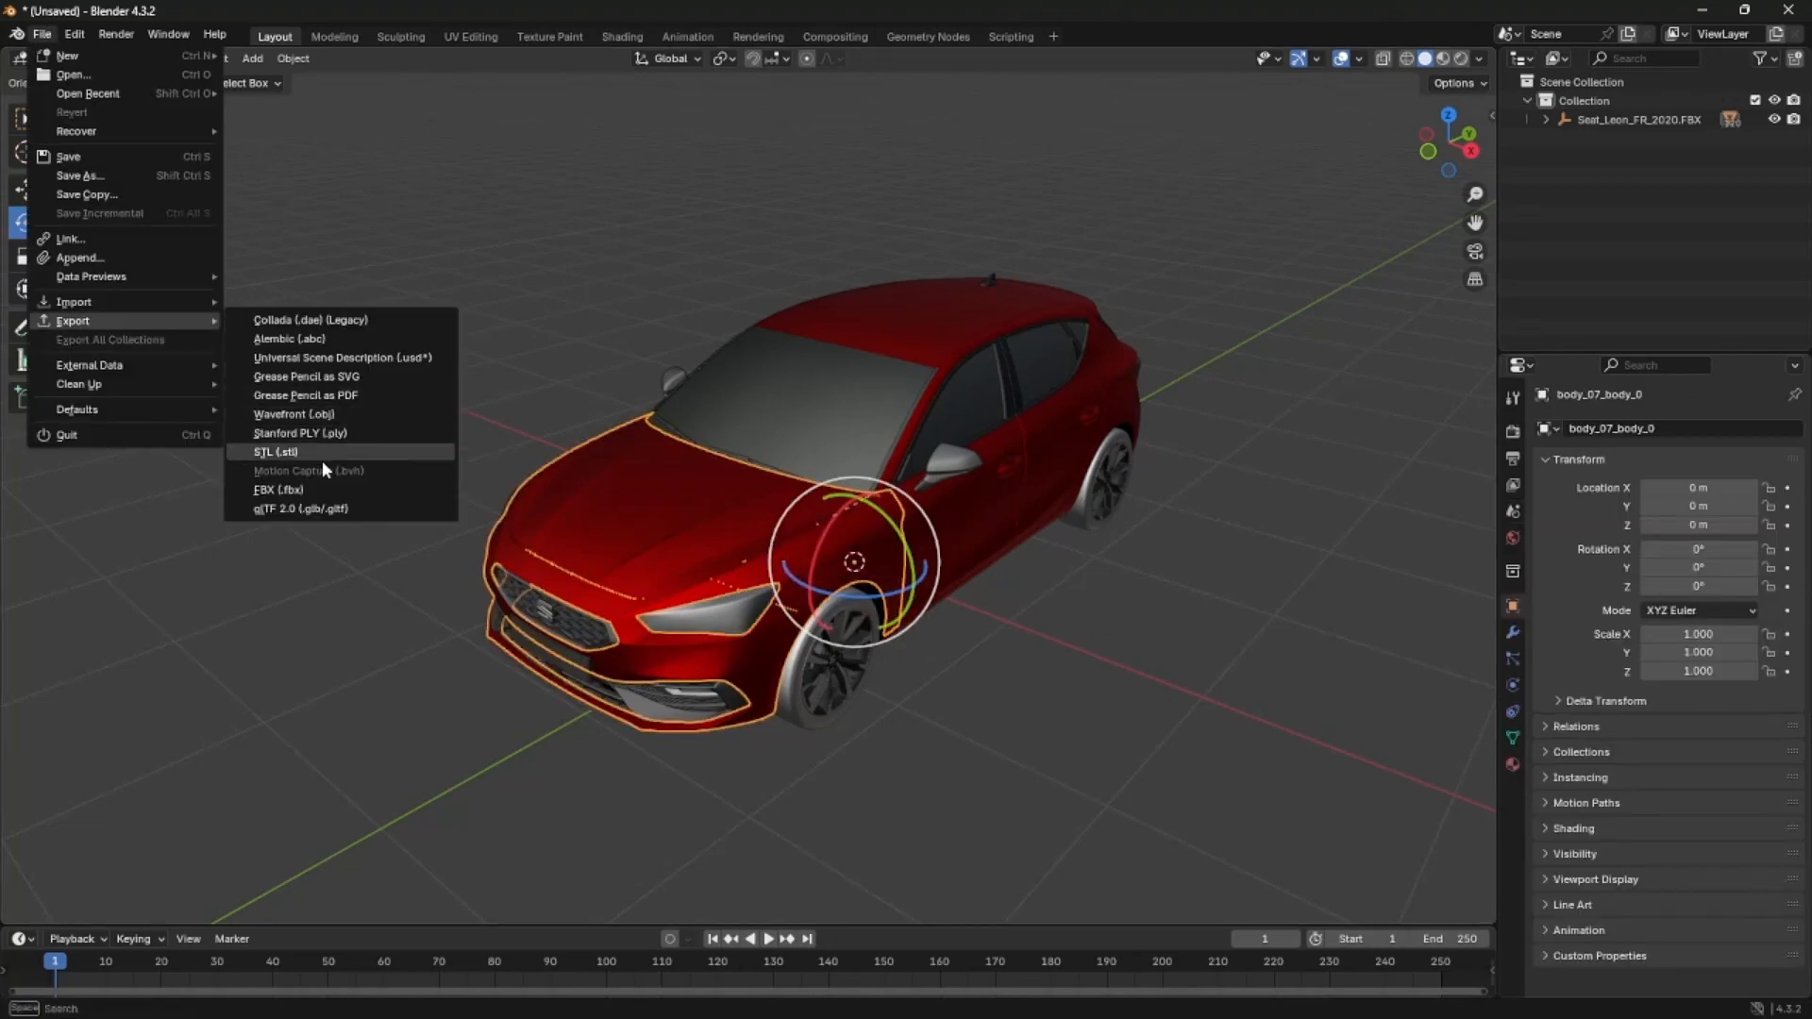
{"action": "left_click", "coordinate": [327, 421]}
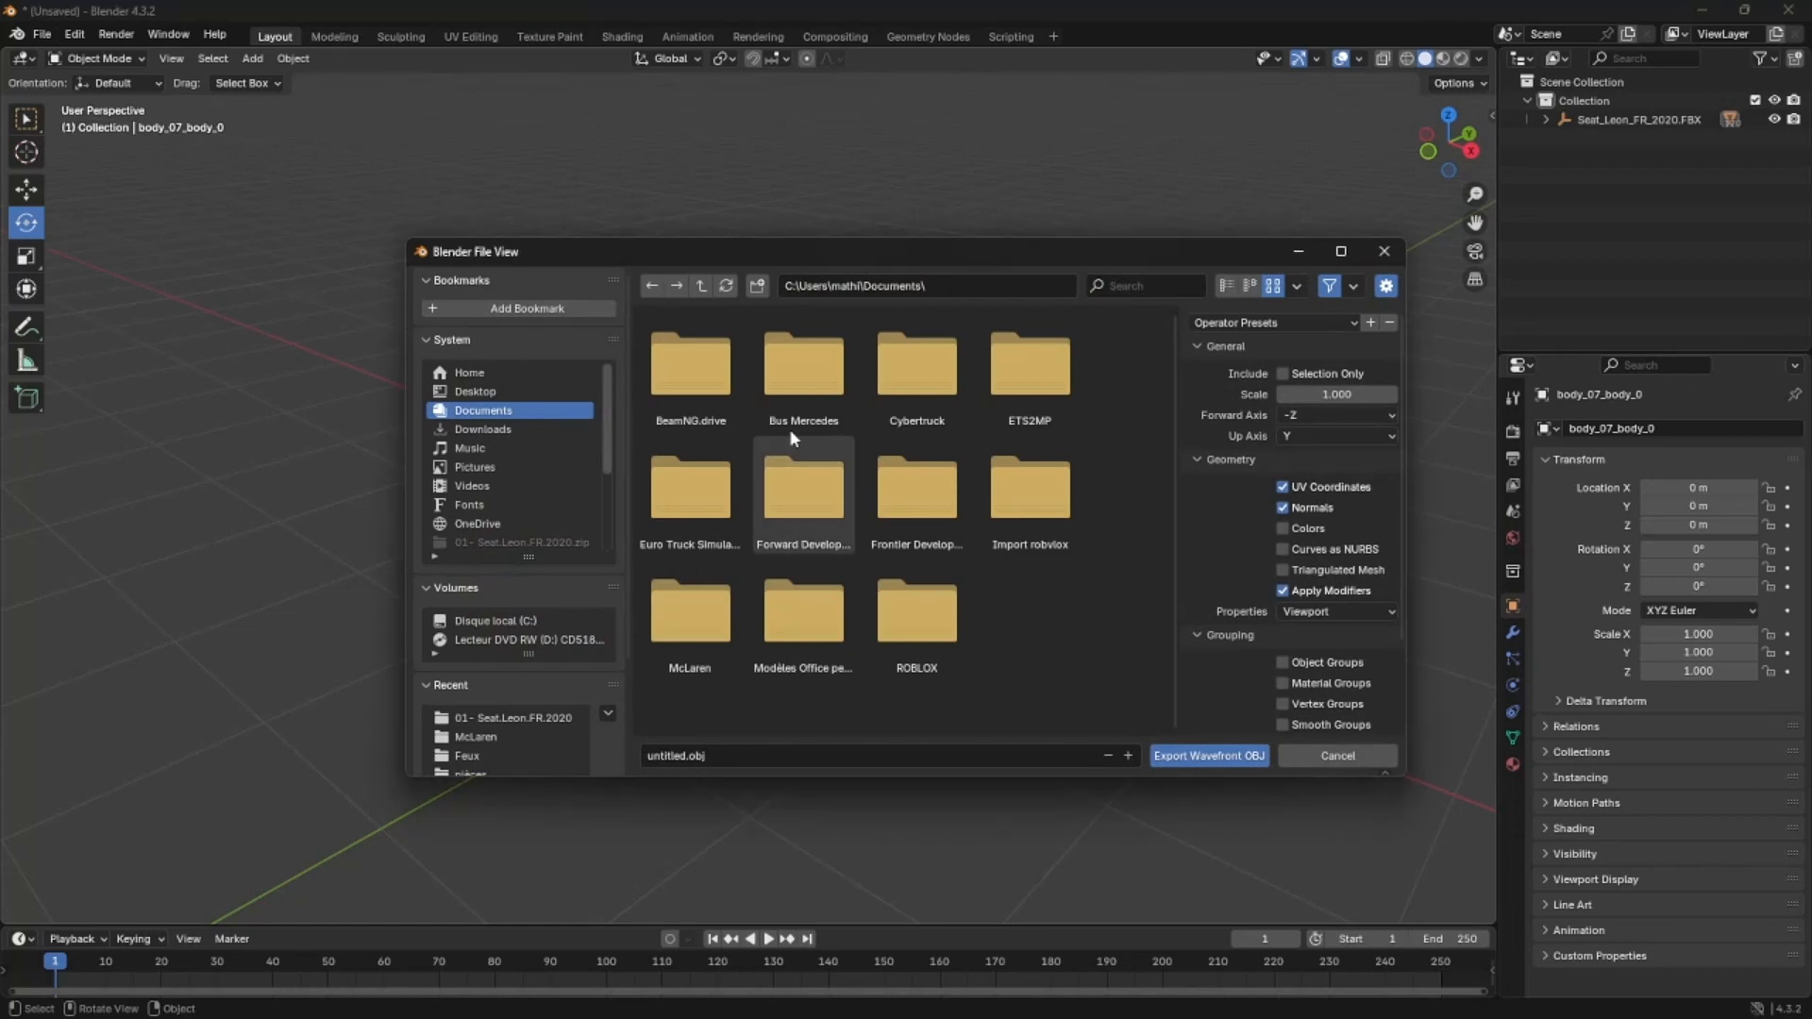
{"action": "left_click", "coordinate": [1316, 372]}
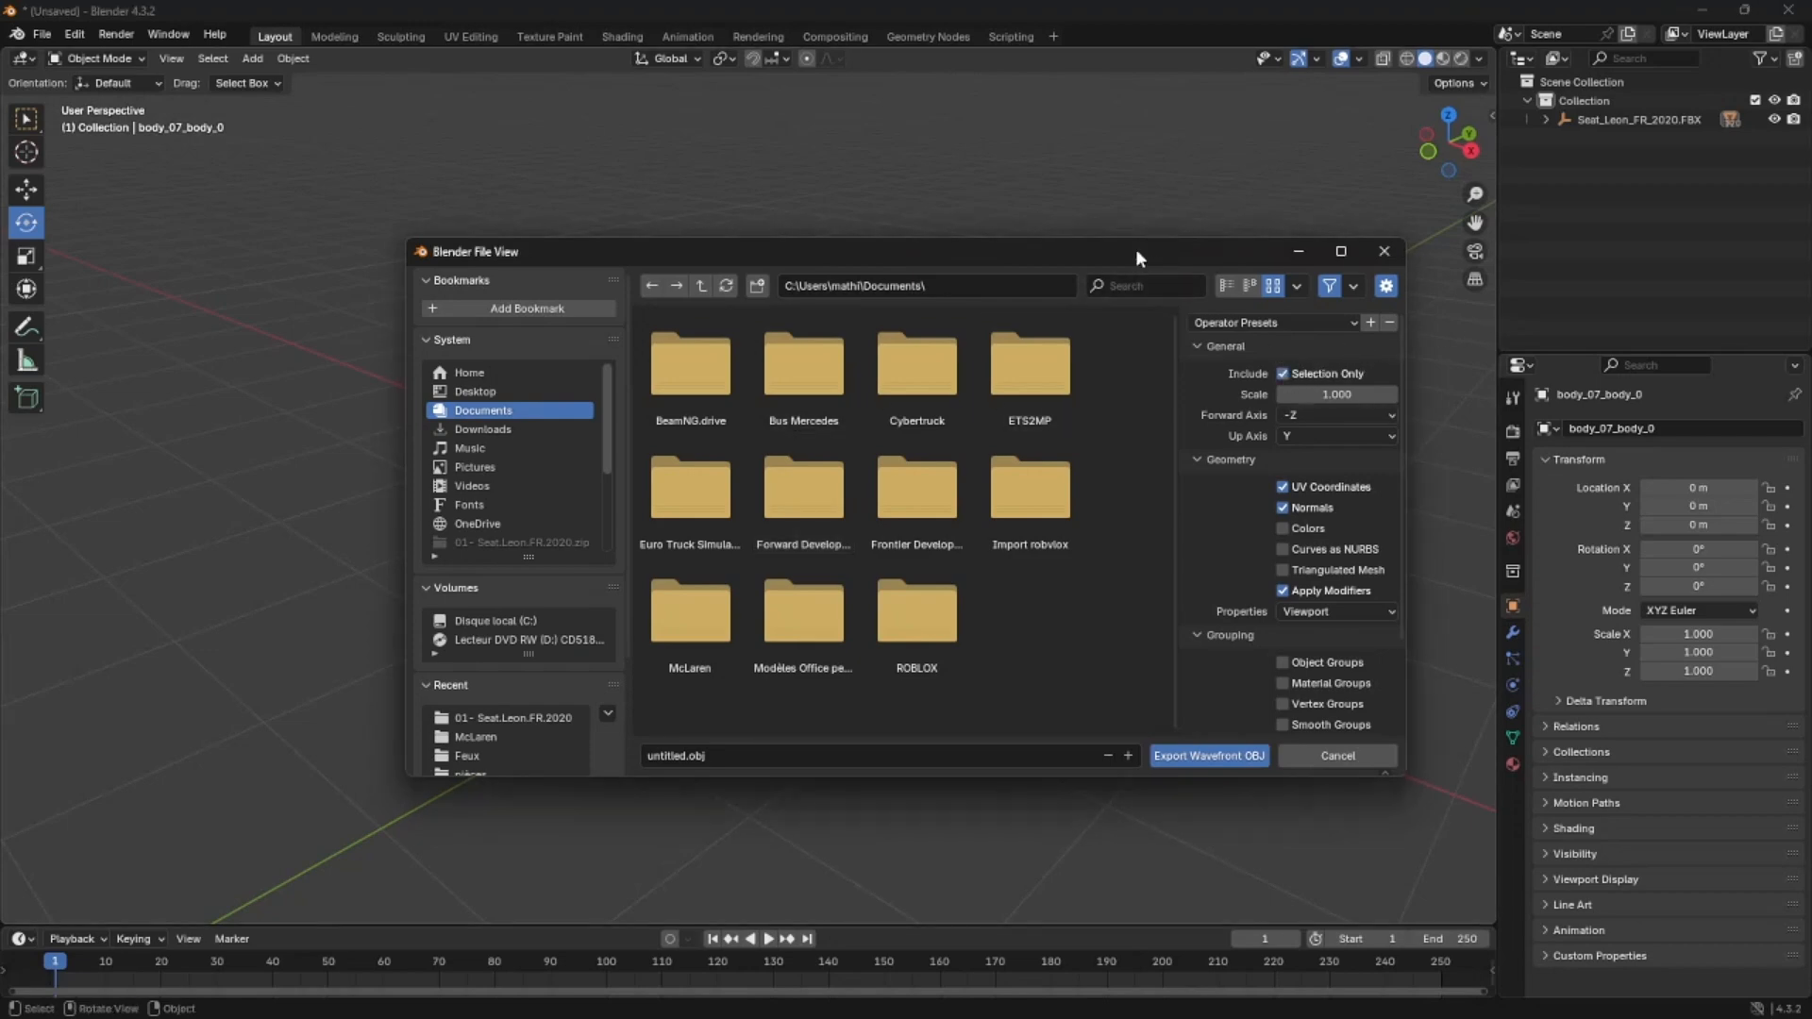
{"action": "left_click_drag", "start_coordinate": [1135, 247], "coordinate": [1486, 631]}
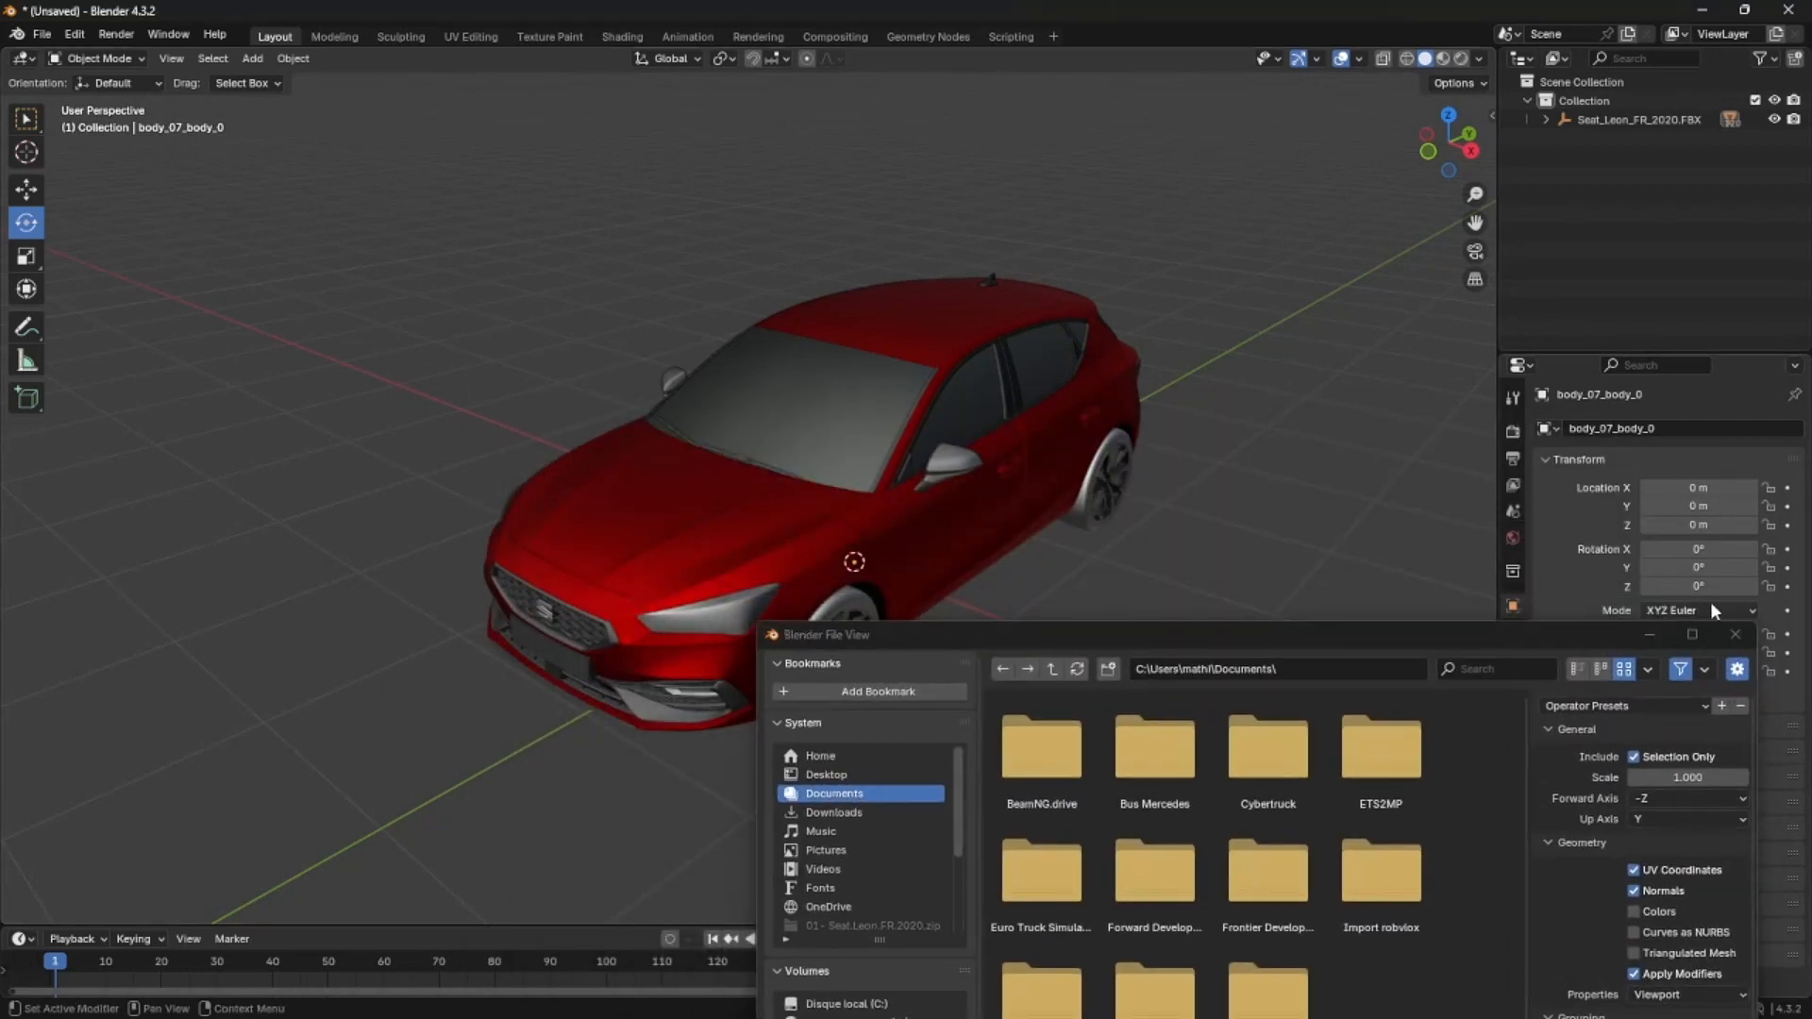
{"action": "left_click", "coordinate": [1734, 634]}
- Hide the car's red front body, select the black part beneath it, and reveal all hidden objects
{"action": "left_click", "coordinate": [805, 509]}
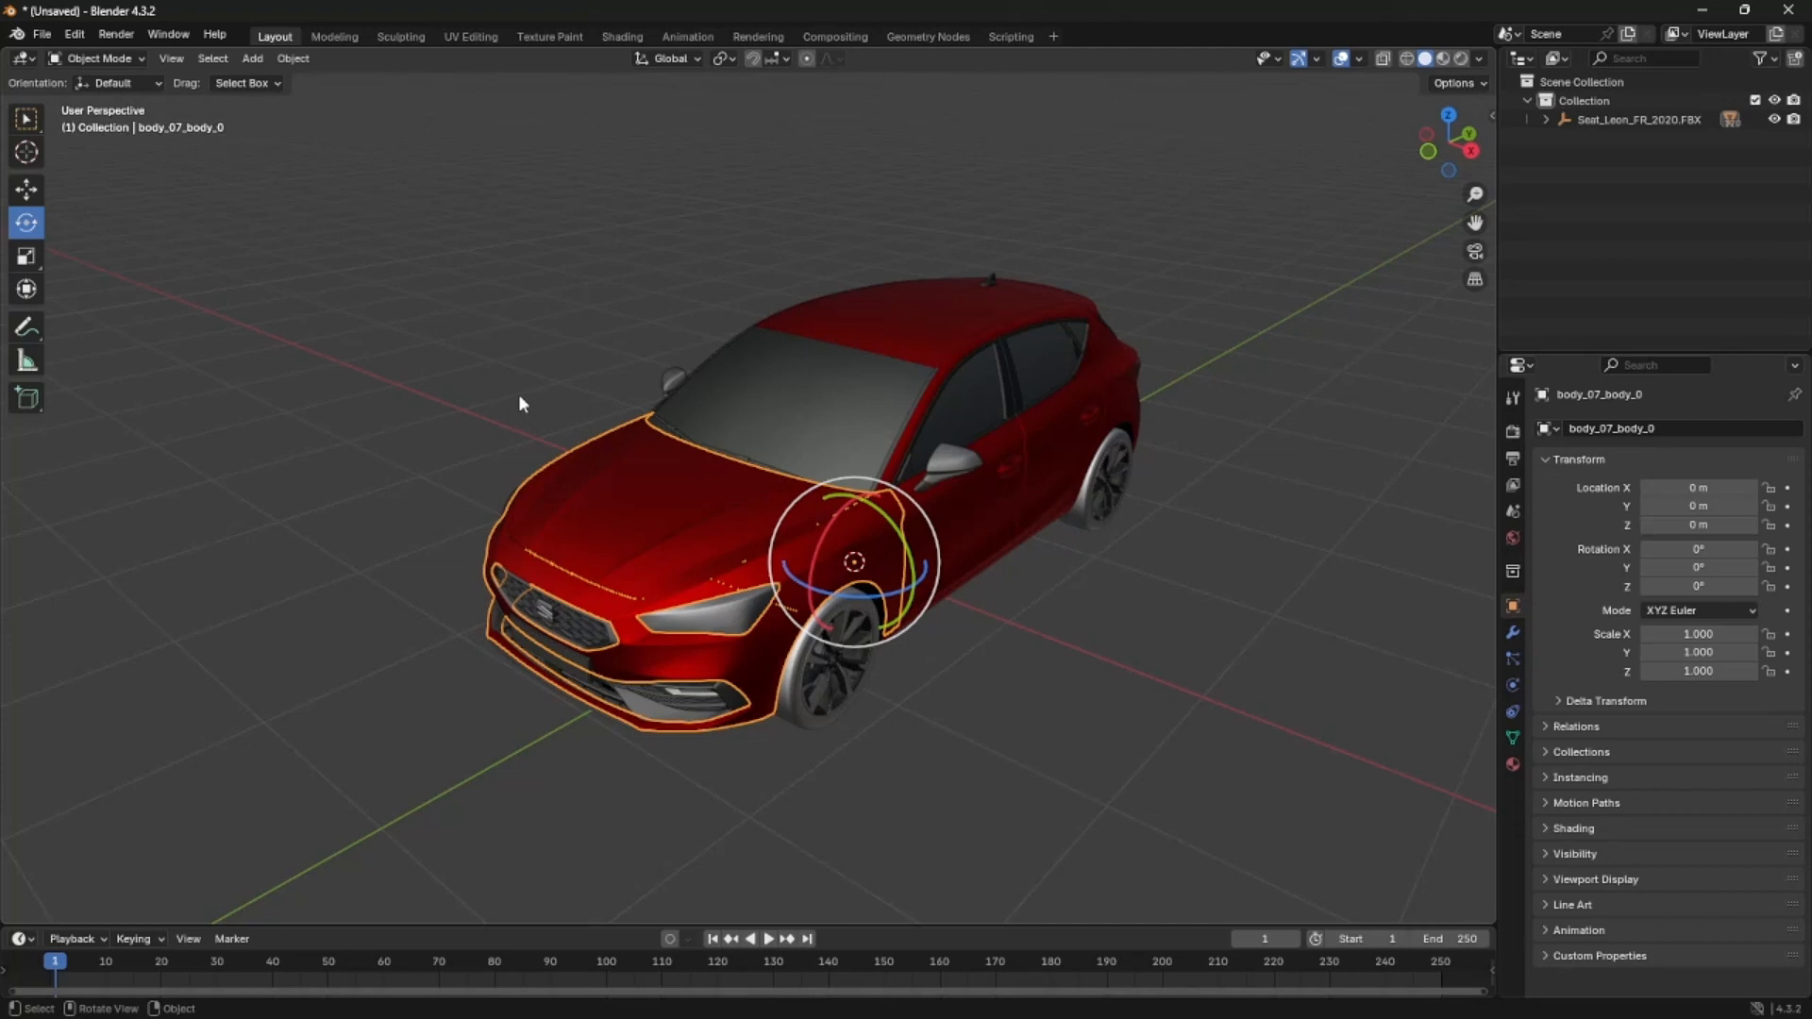
{"action": "key", "text": "h"}
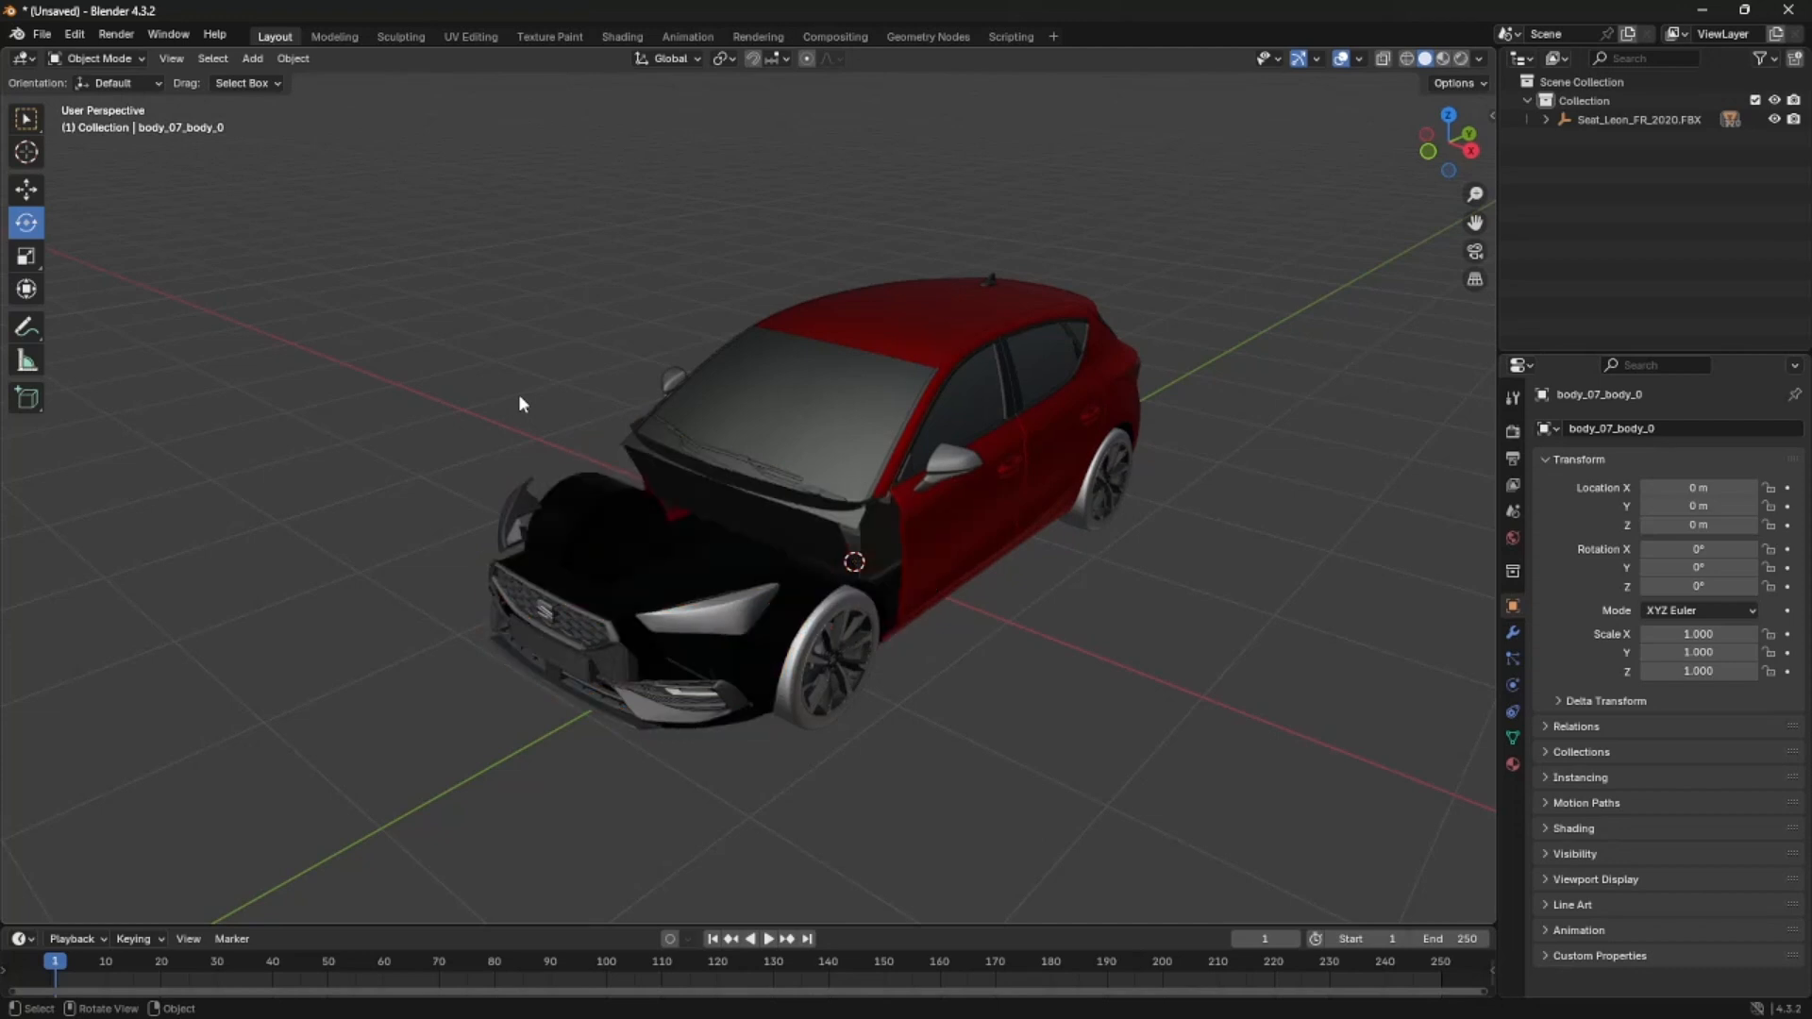
{"action": "scroll", "coordinate": [518, 614], "scroll_direction": "up", "scroll_amount": 4}
{"action": "left_click", "coordinate": [592, 627]}
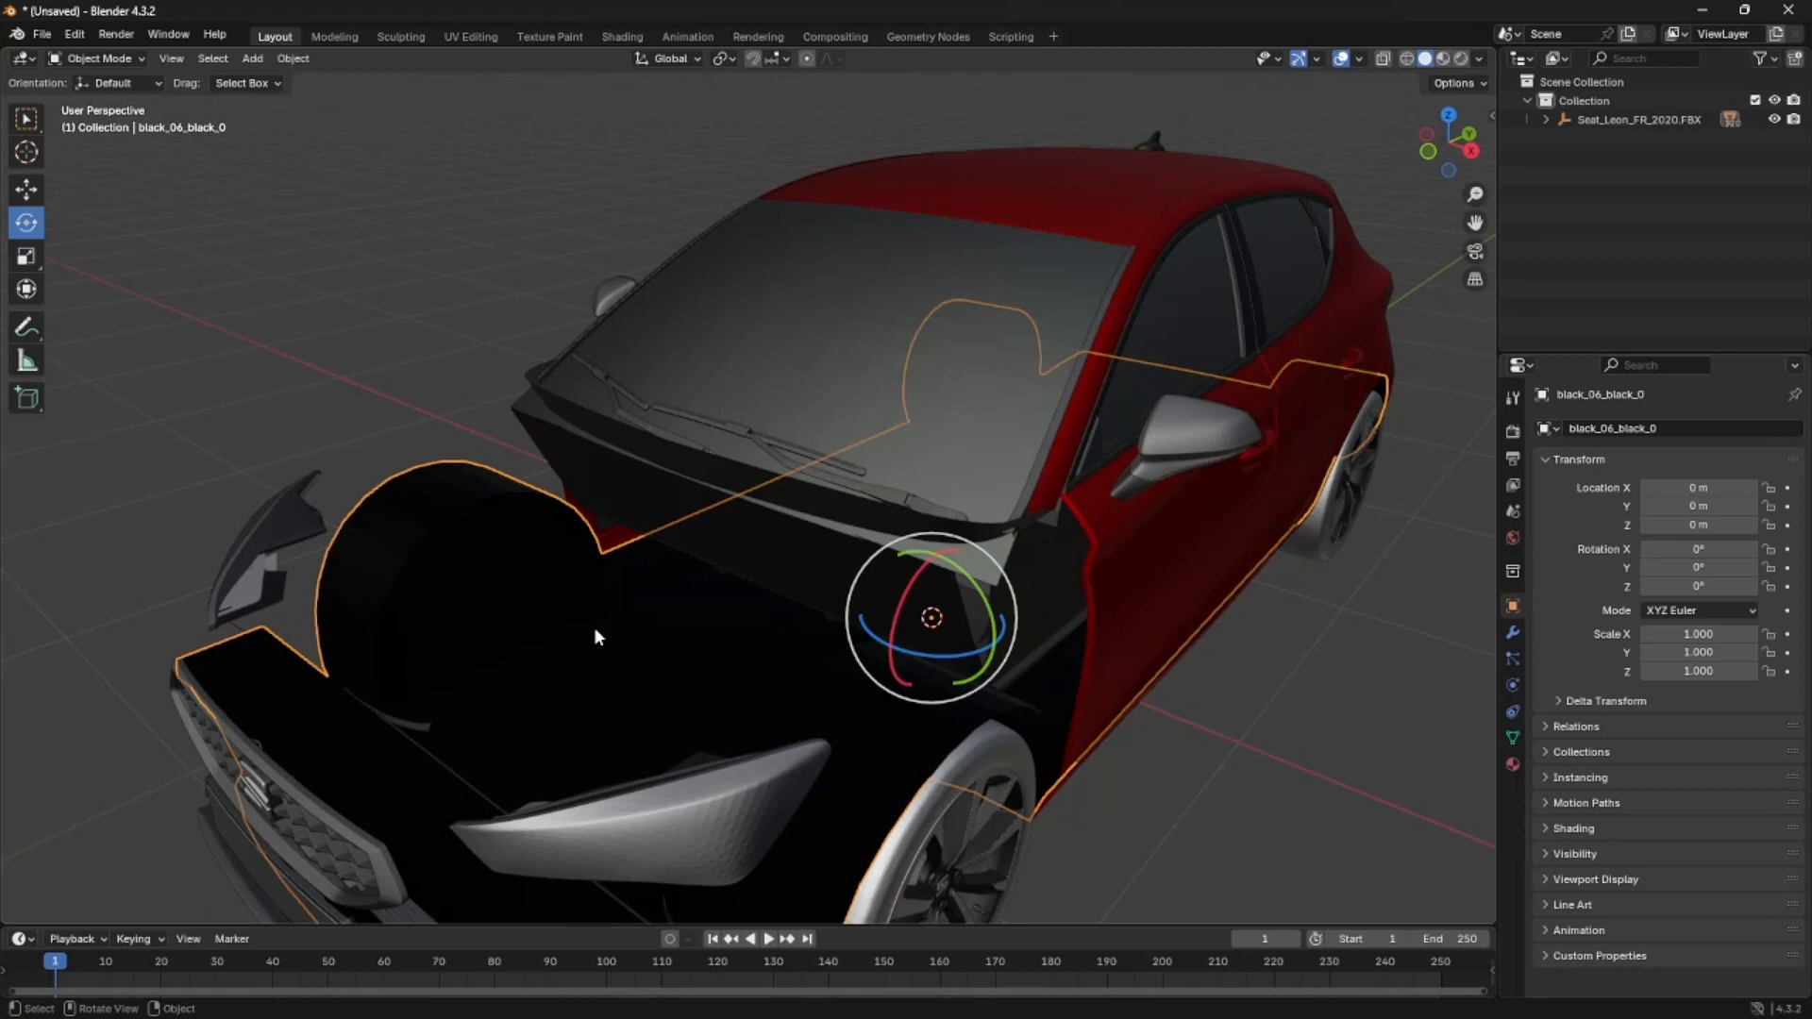
{"action": "key", "text": "alt+h"}
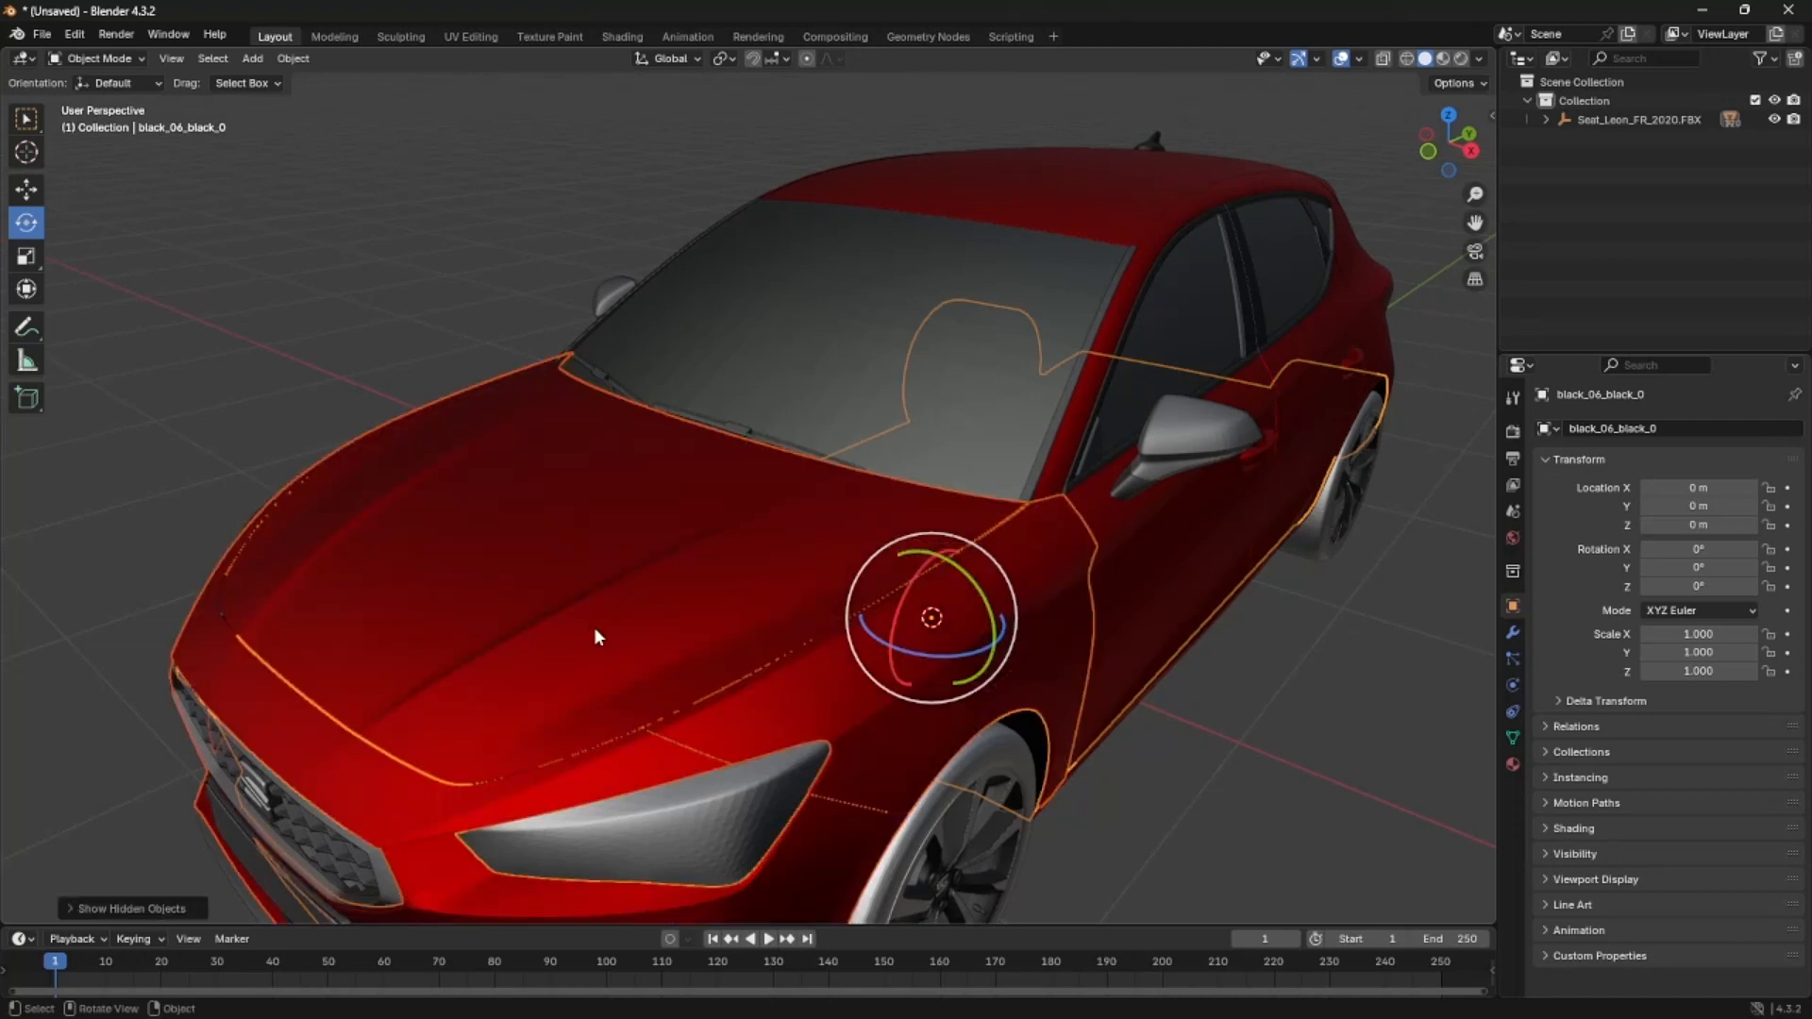
{"action": "scroll", "coordinate": [592, 627], "scroll_direction": "down", "scroll_amount": 5}
{"action": "left_click", "coordinate": [965, 716]}
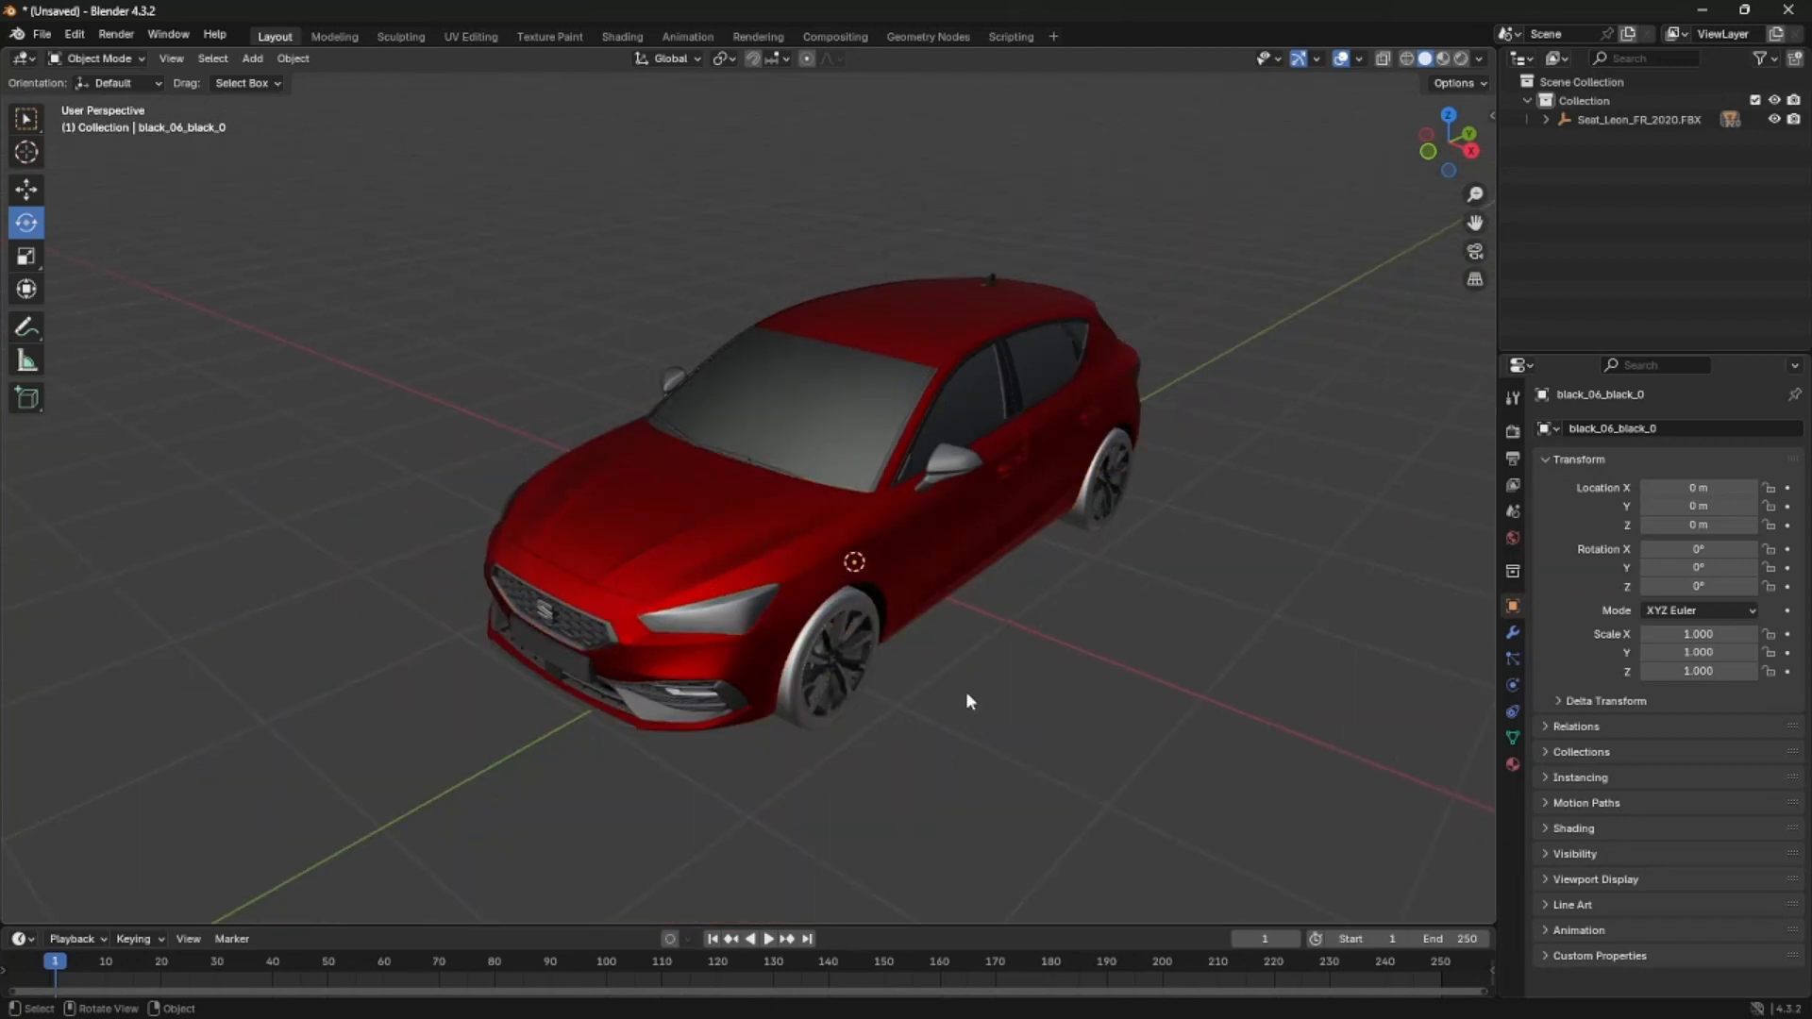
{"action": "key", "text": "ctrl+s"}
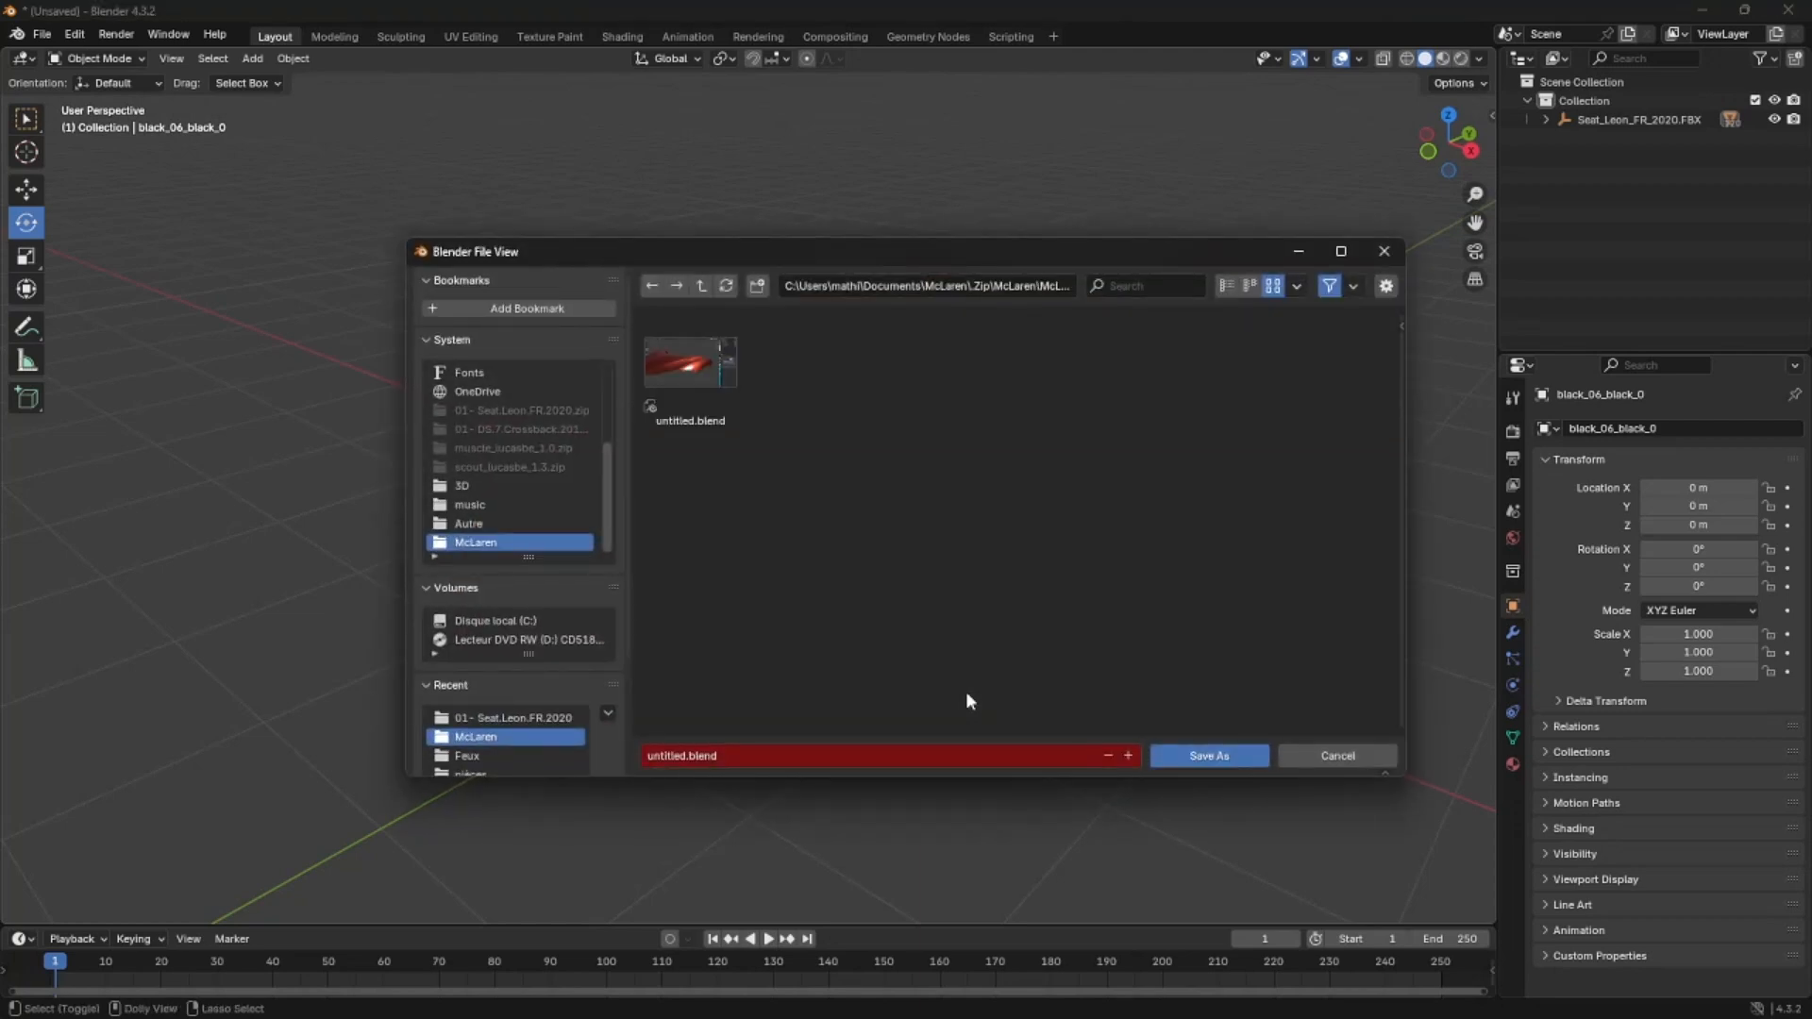
{"action": "left_click", "coordinate": [658, 750]}
{"action": "type", "text": "seat leon"}
{"action": "left_click", "coordinate": [1287, 757]}
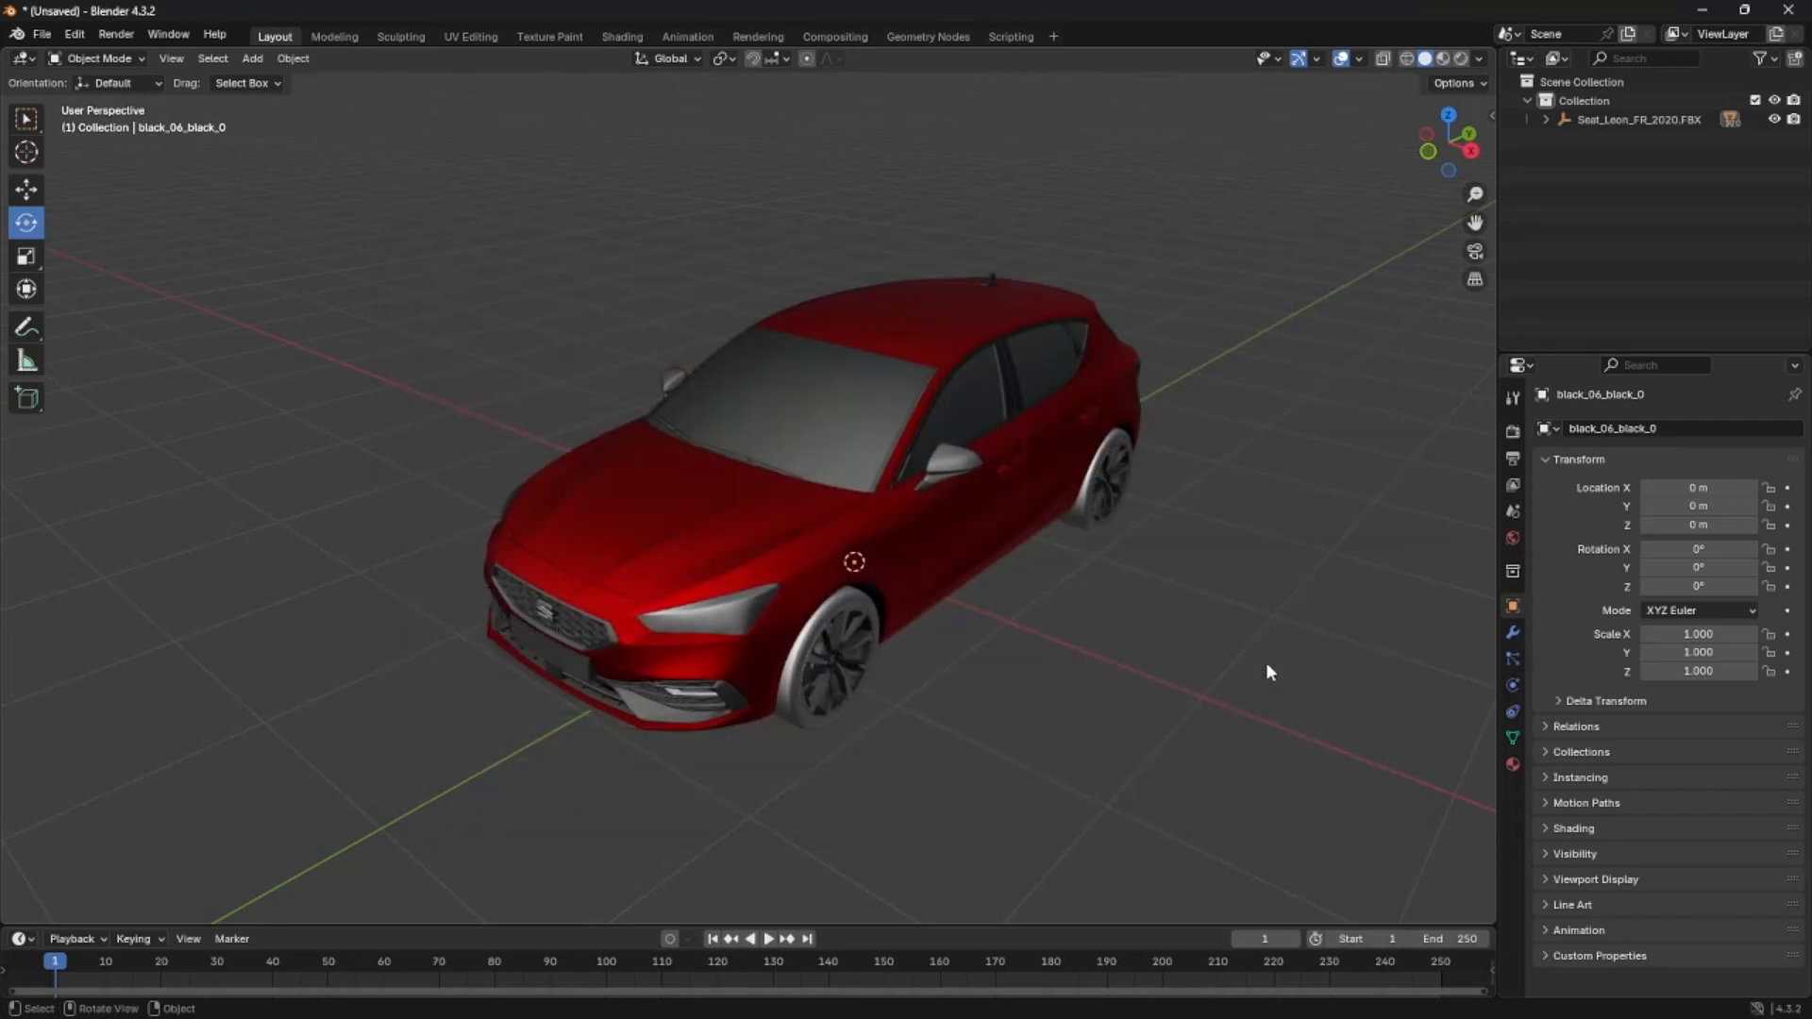
{"action": "key", "text": "ctrl+shift+s"}
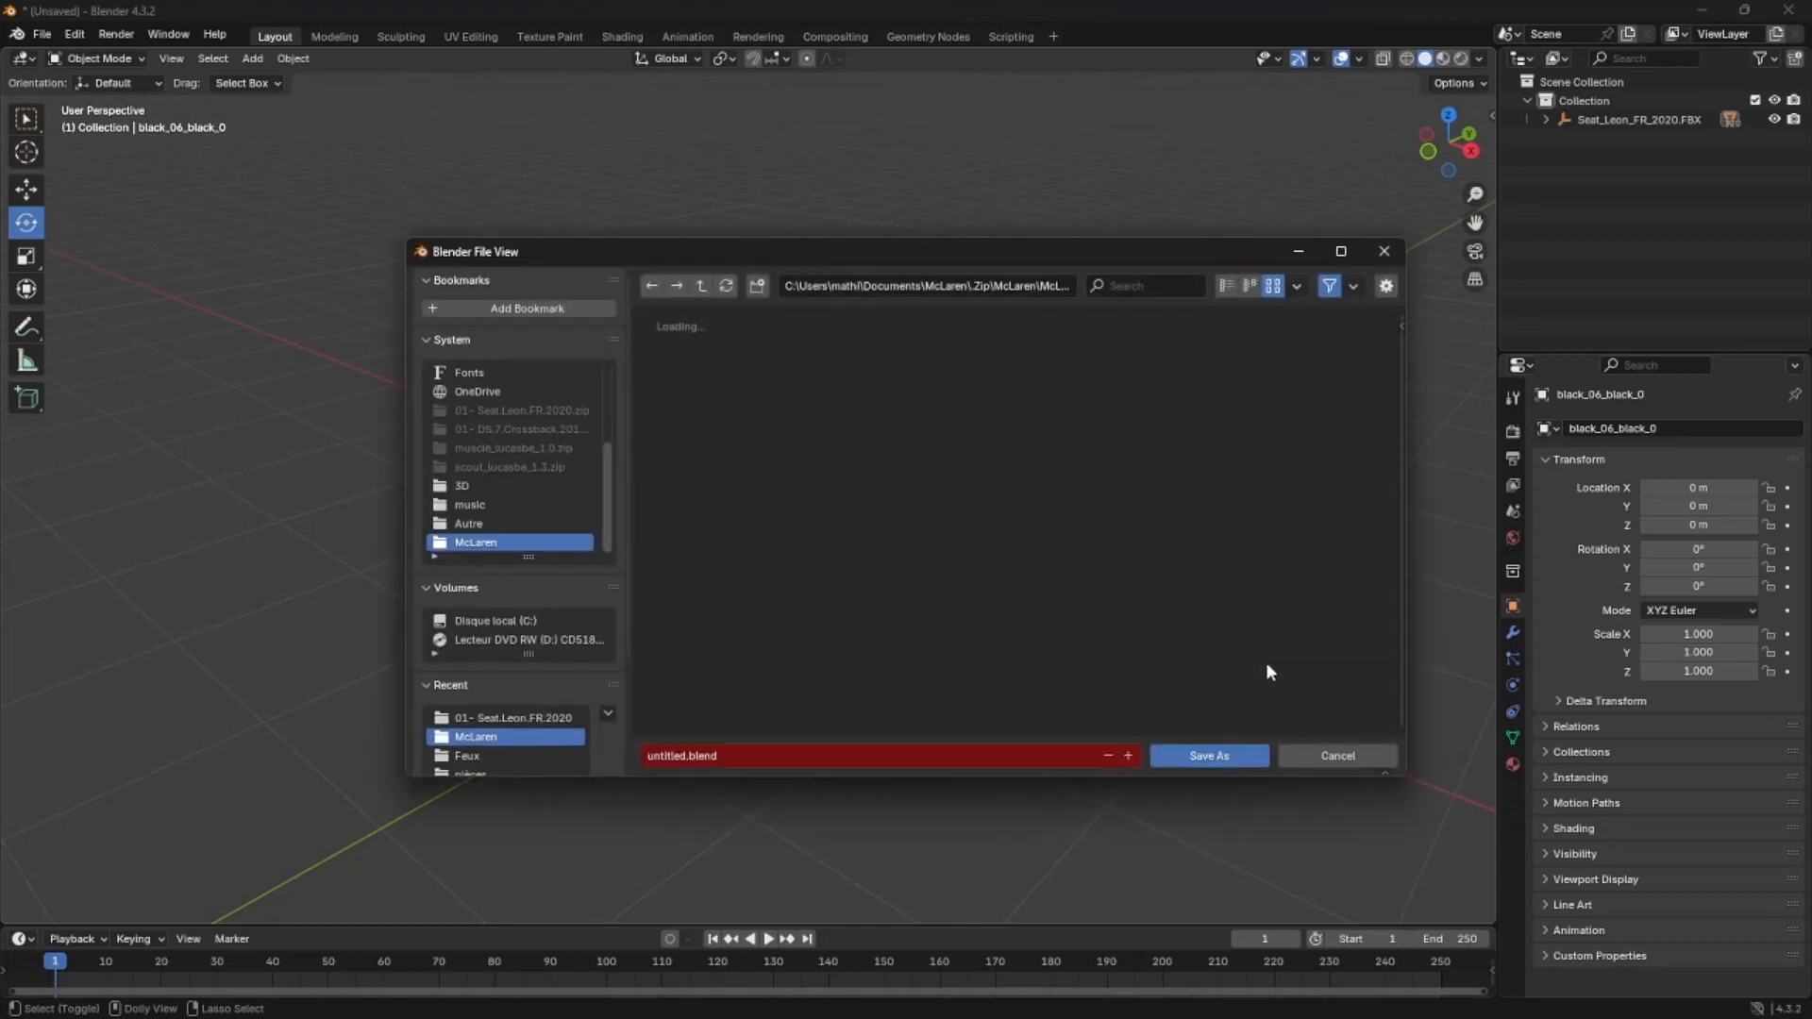
{"action": "double_click", "coordinate": [653, 752]}
{"action": "type", "text": "seat leon d"}
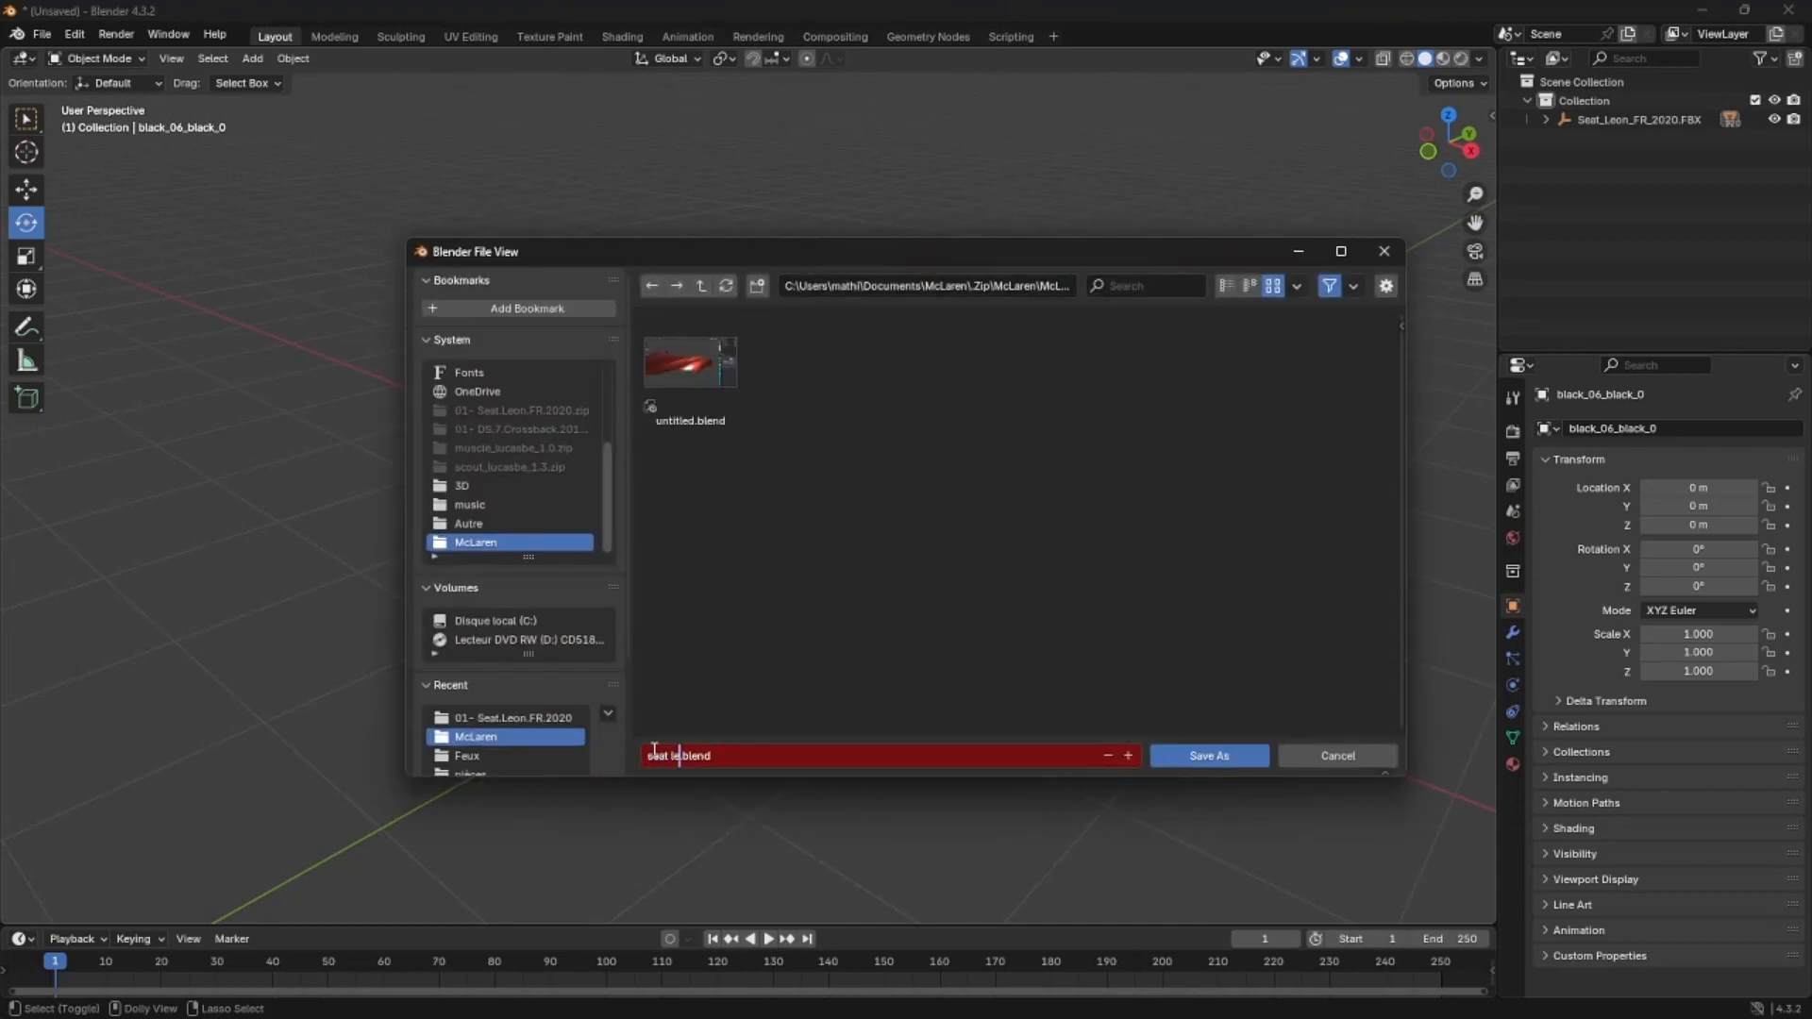
{"action": "type", "text": "e bae"}
{"action": "key", "text": "BackSpace"}
{"action": "key", "text": "BackSpace"}
{"action": "key", "text": "BackSpace"}
{"action": "key", "text": "BackSpace"}
{"action": "key", "text": "BackSpace"}
{"action": "key", "text": "BackSpace"}
{"action": "type", "text": "a faire"}
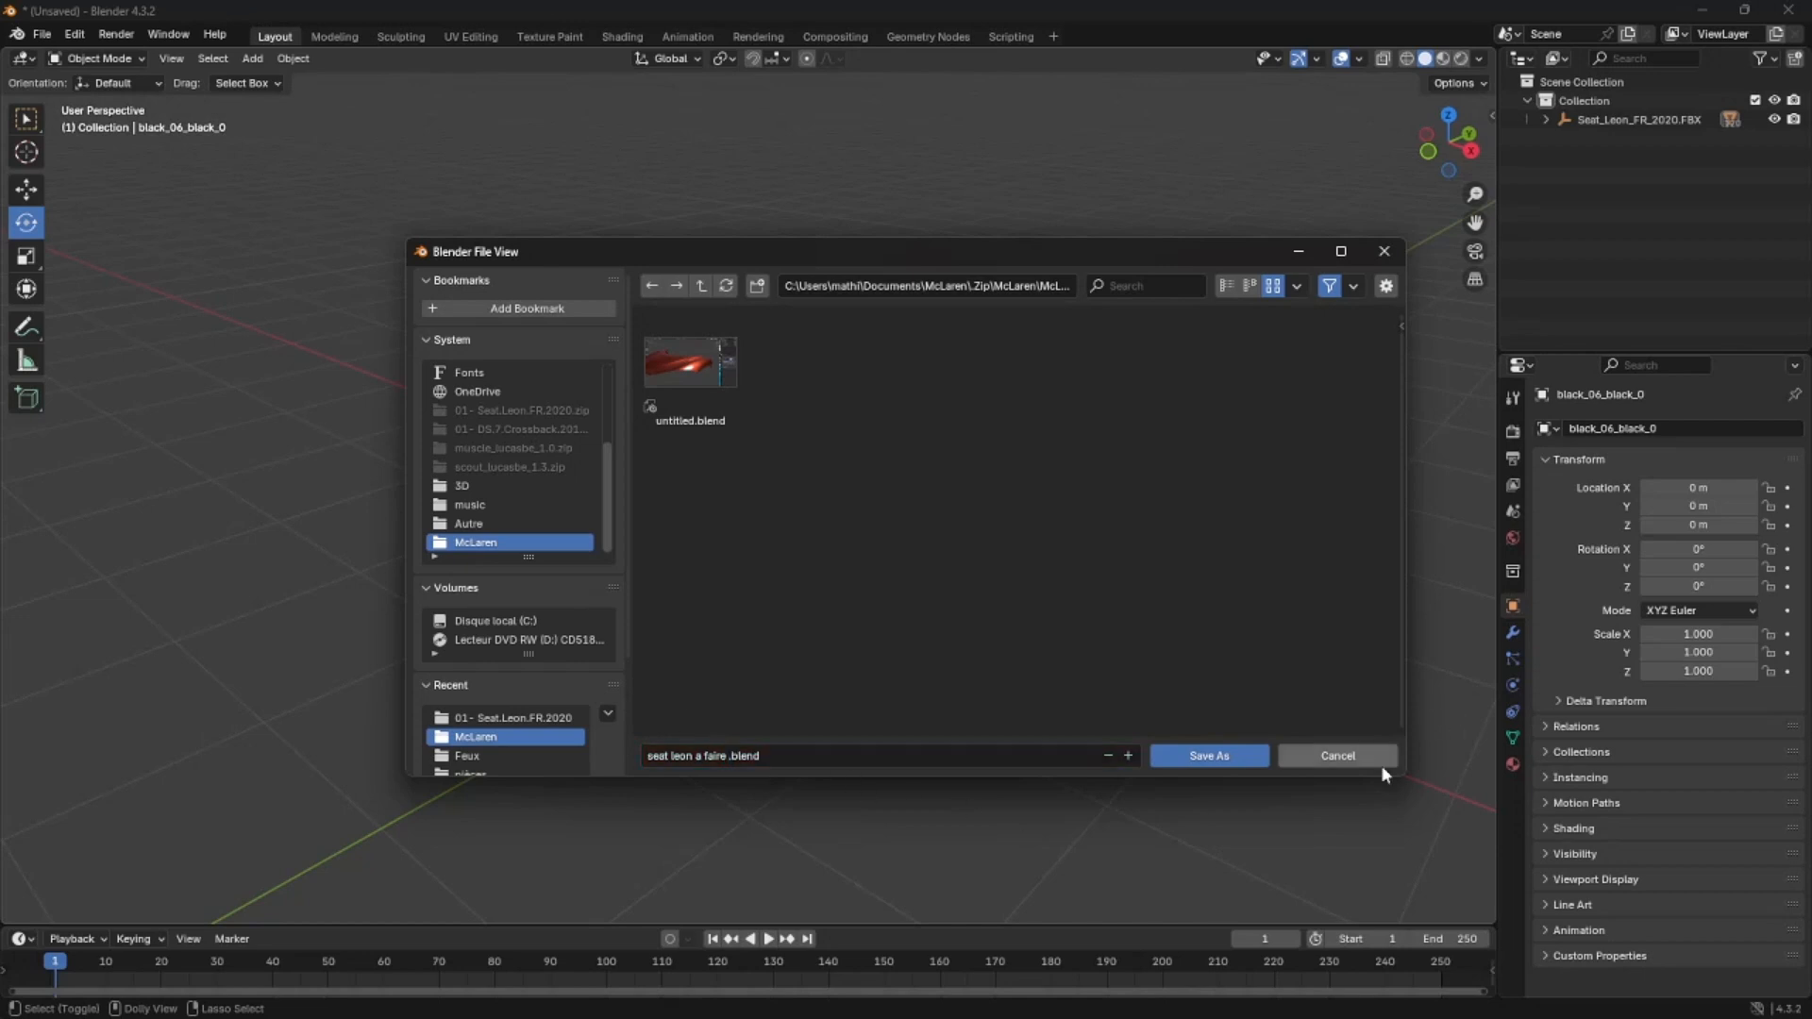
{"action": "left_click", "coordinate": [1380, 764]}
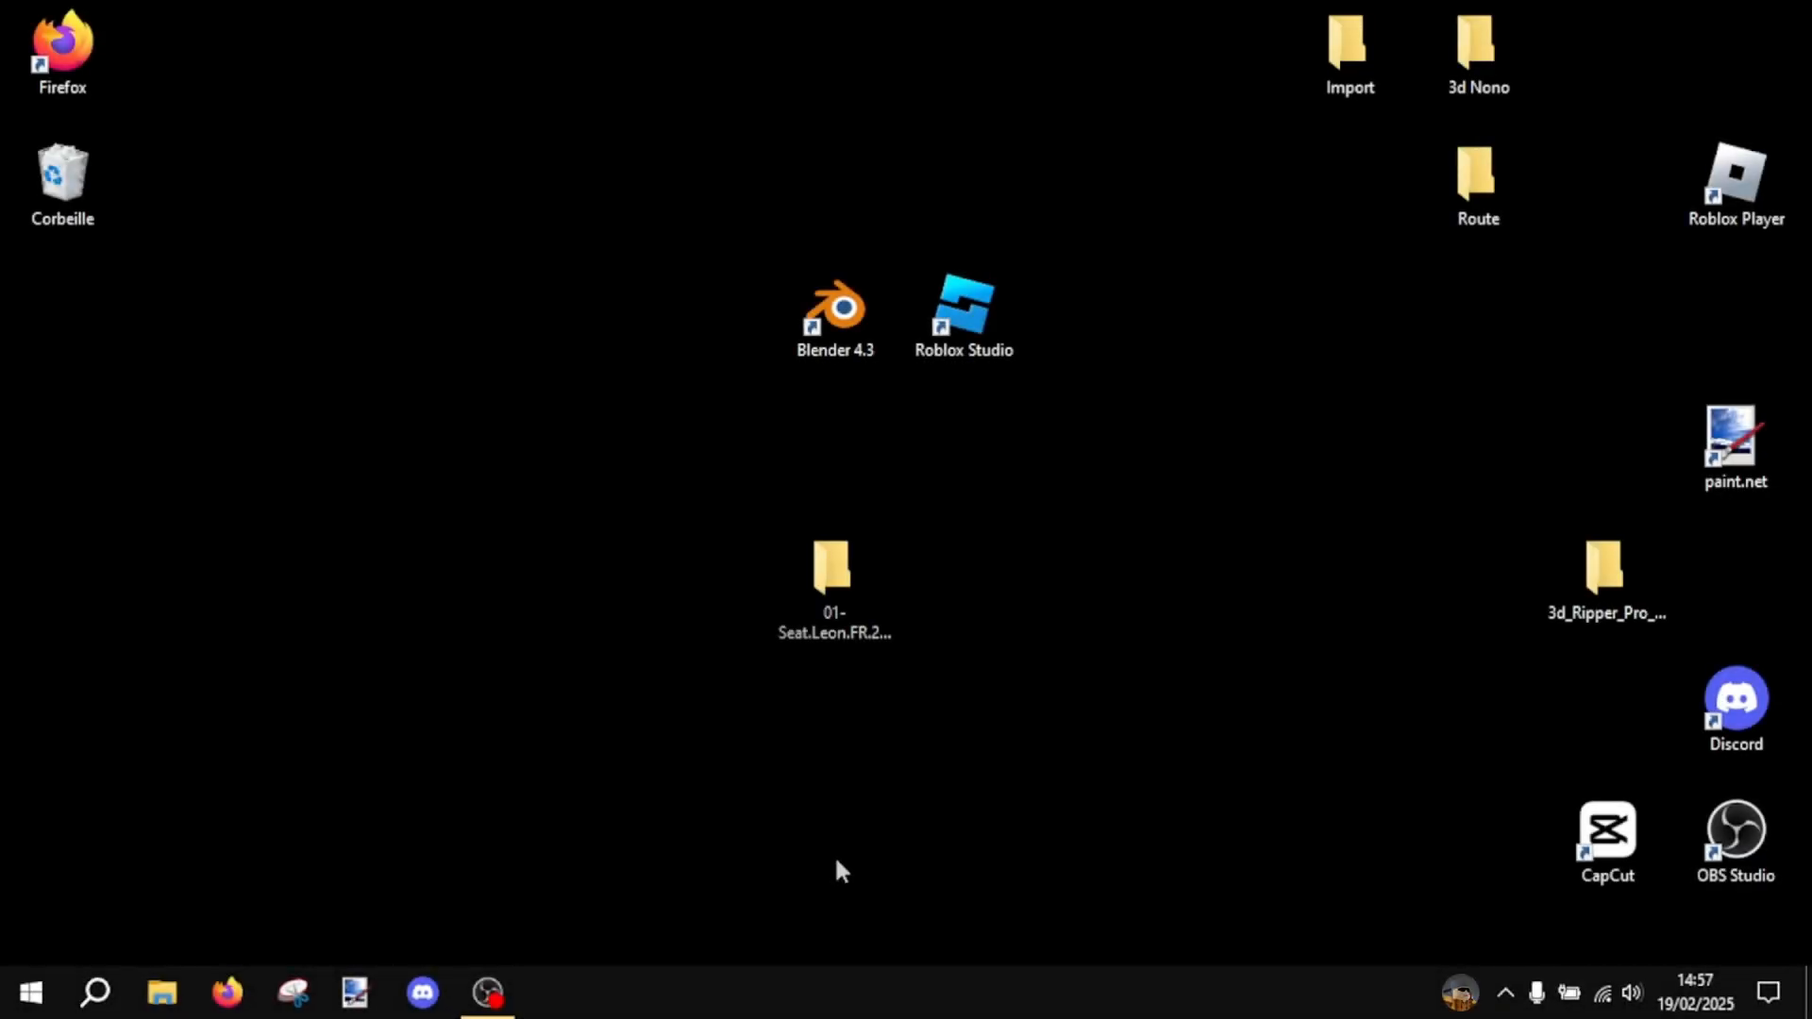
- Move the 01- Seat.Leon.FR.2020 folder beneath the Blender shortcut on the desktop and check the FBX file inside it
{"action": "left_click", "coordinate": [824, 648]}
{"action": "left_click_drag", "start_coordinate": [825, 647], "coordinate": [824, 500]}
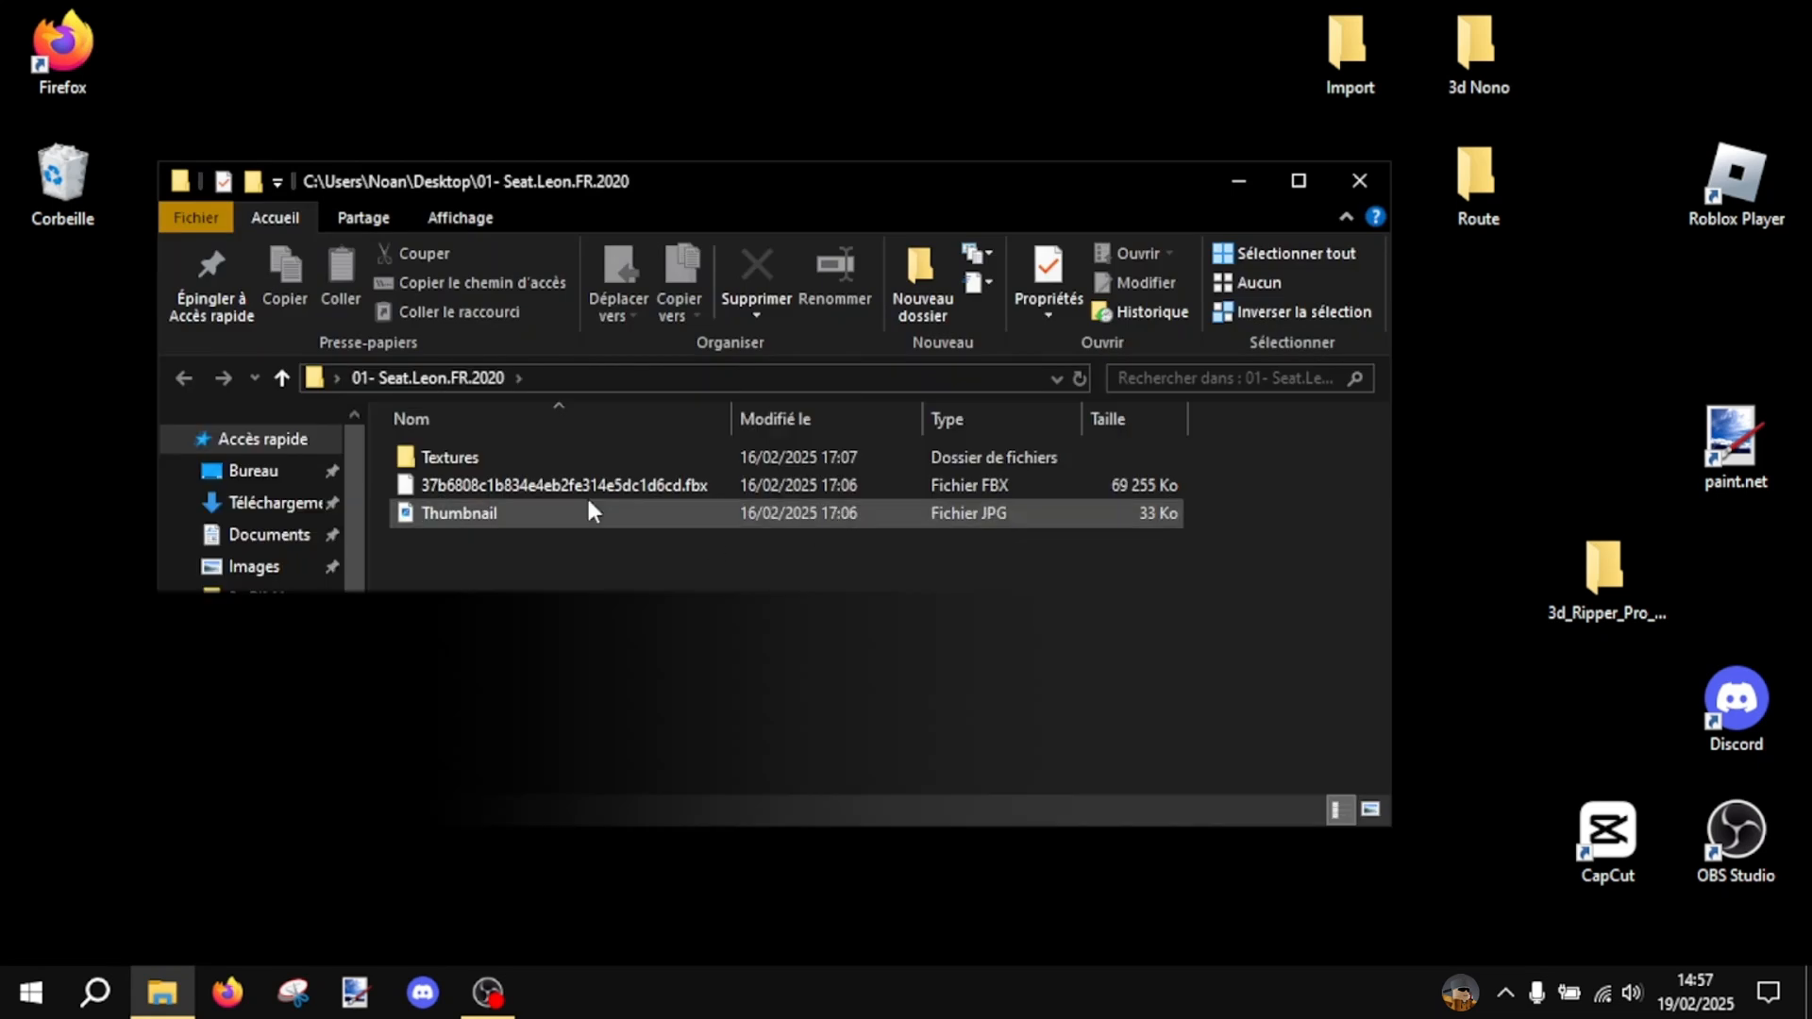
{"action": "left_click_drag", "start_coordinate": [1265, 500], "coordinate": [330, 486]}
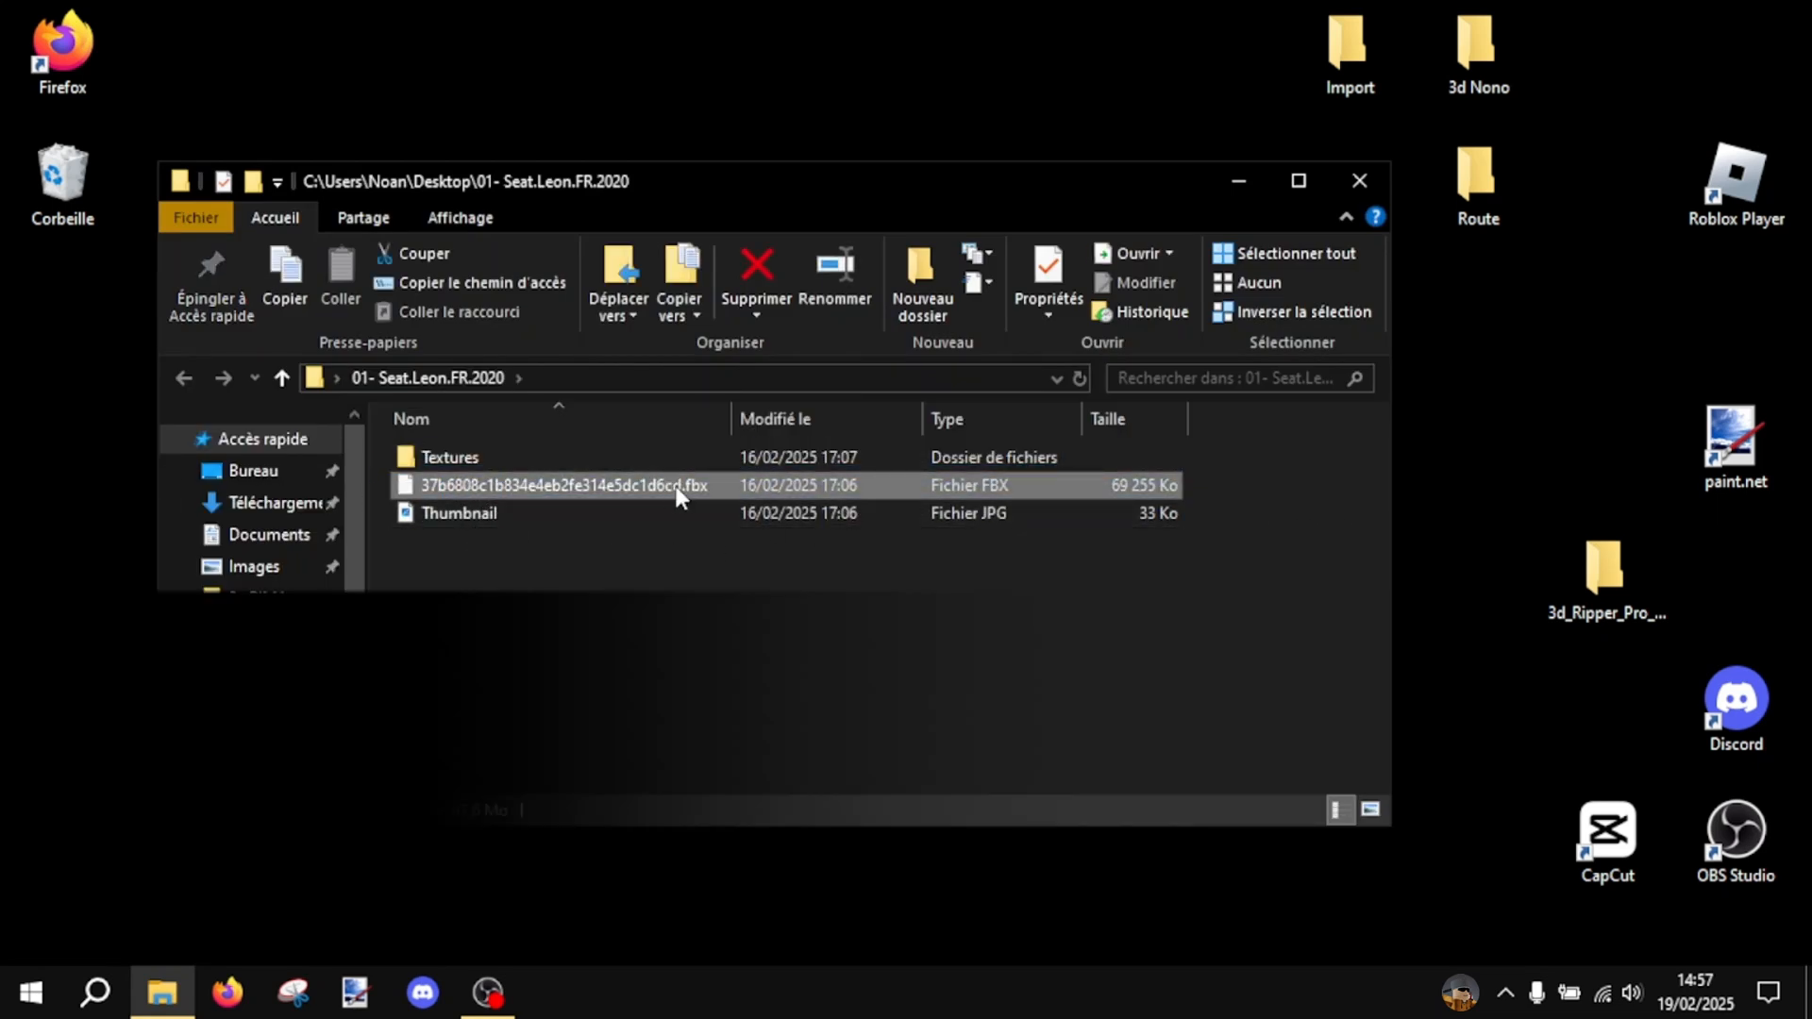
{"action": "left_click", "coordinate": [691, 564]}
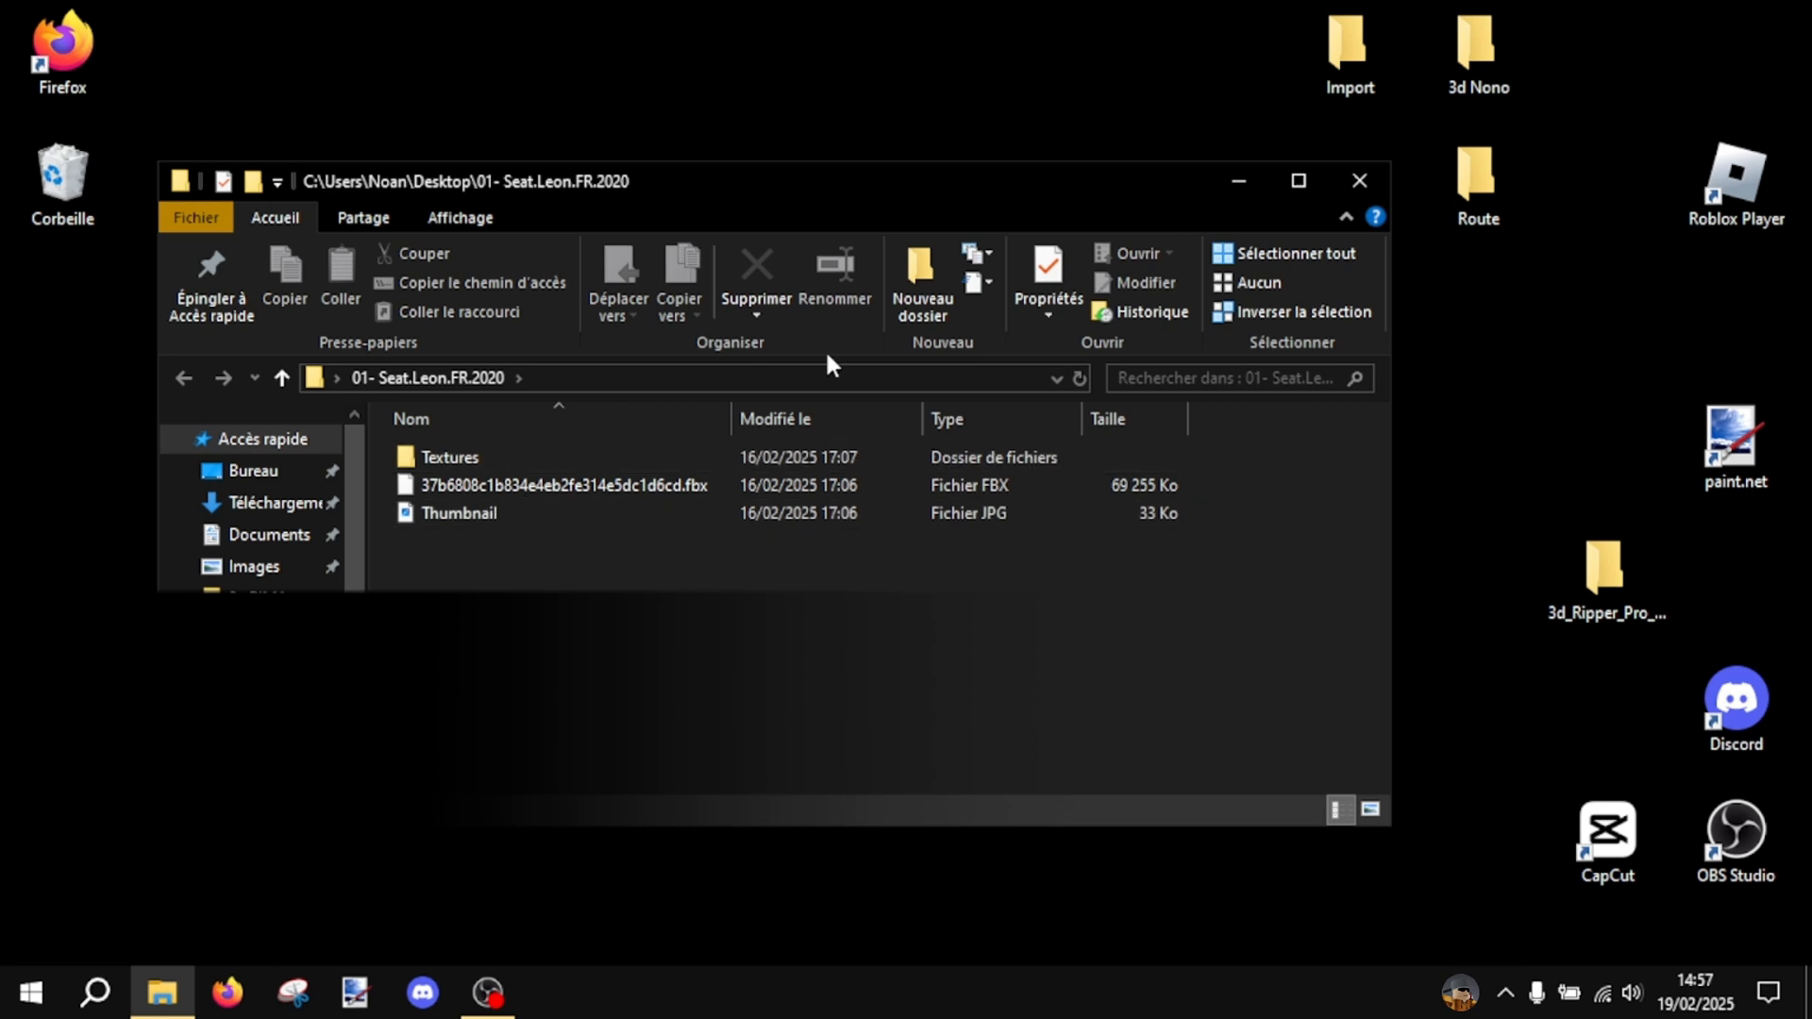
{"action": "left_click", "coordinate": [1359, 180]}
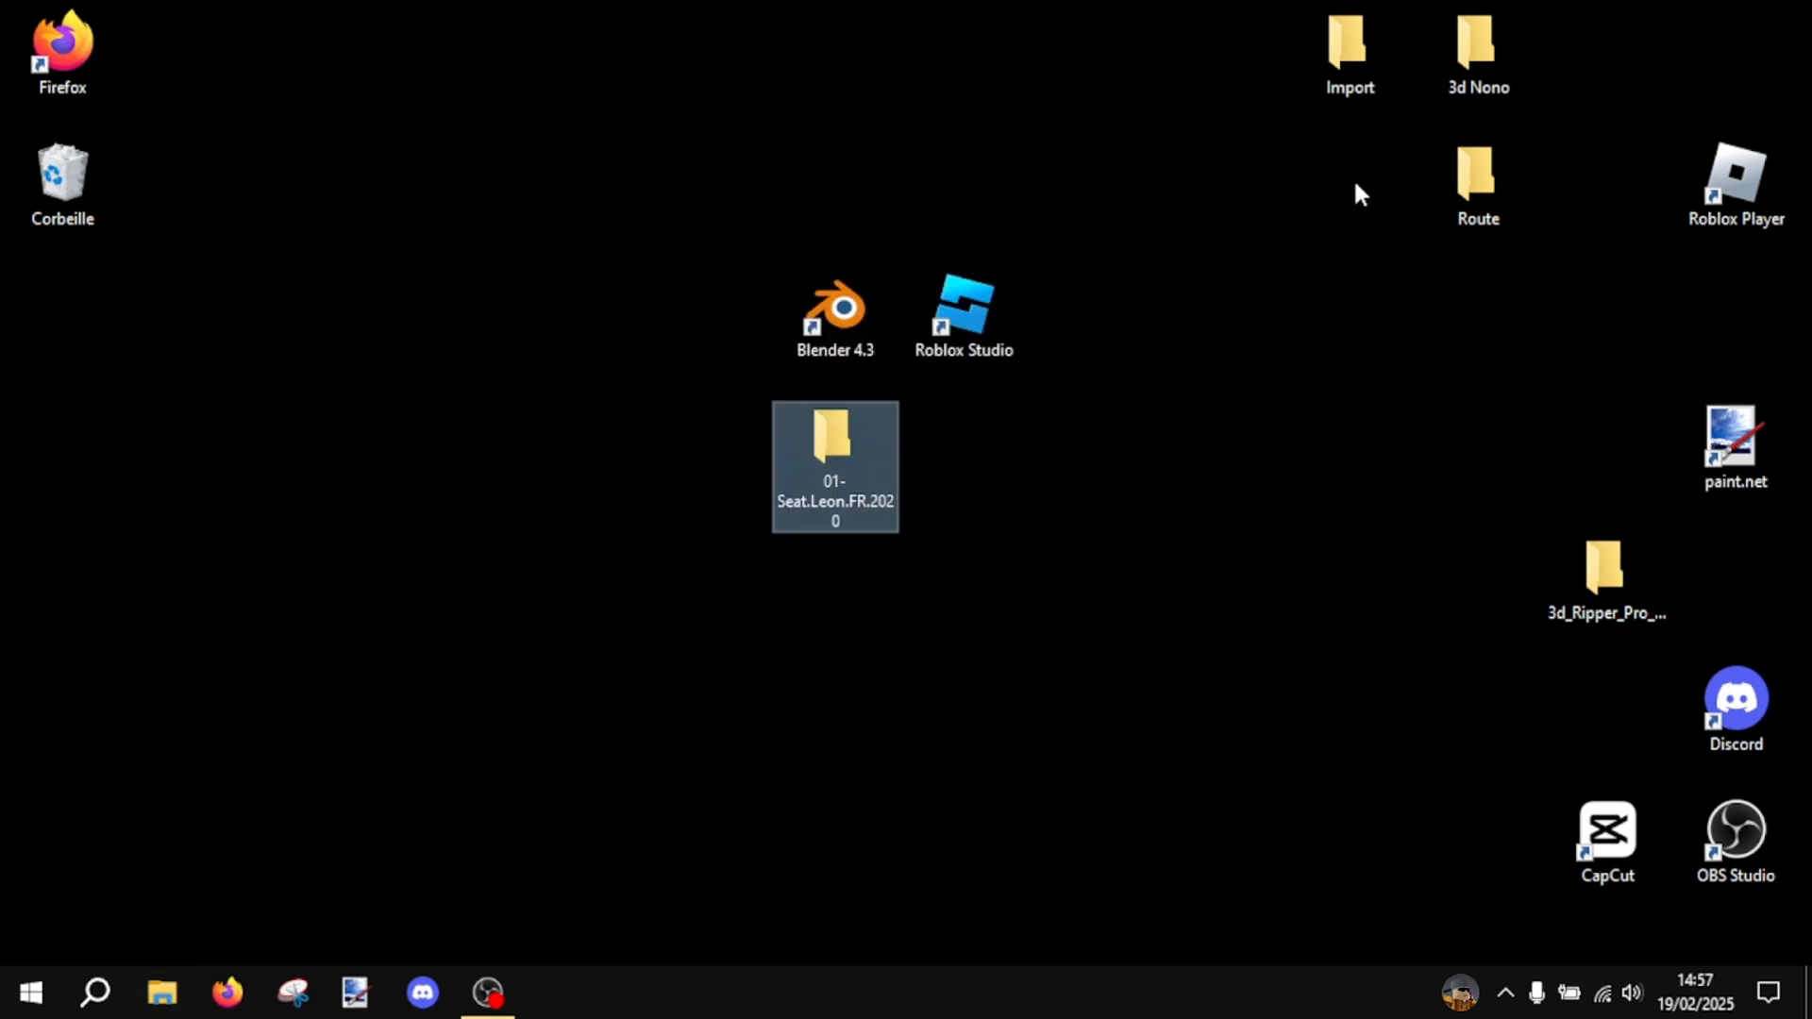
- Launch Blender and delete the default light, cube and camera from the new scene
{"action": "left_click", "coordinate": [830, 311]}
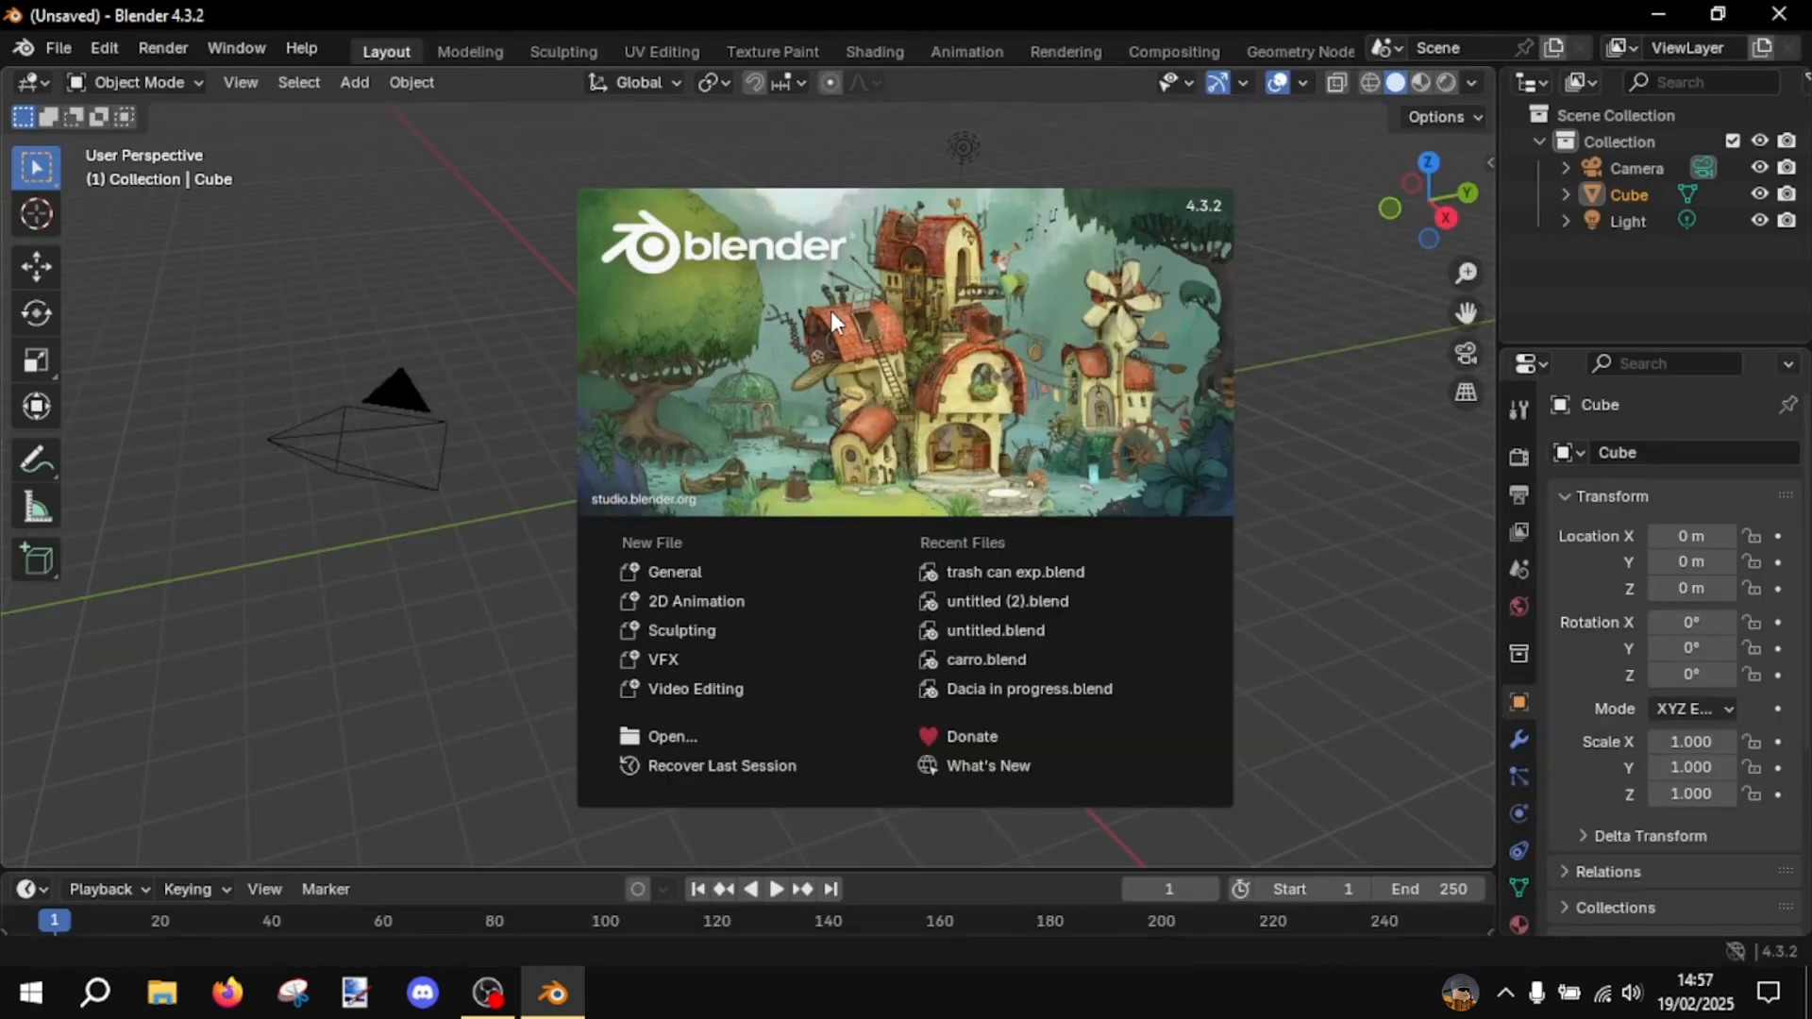
{"action": "left_click", "coordinate": [465, 733]}
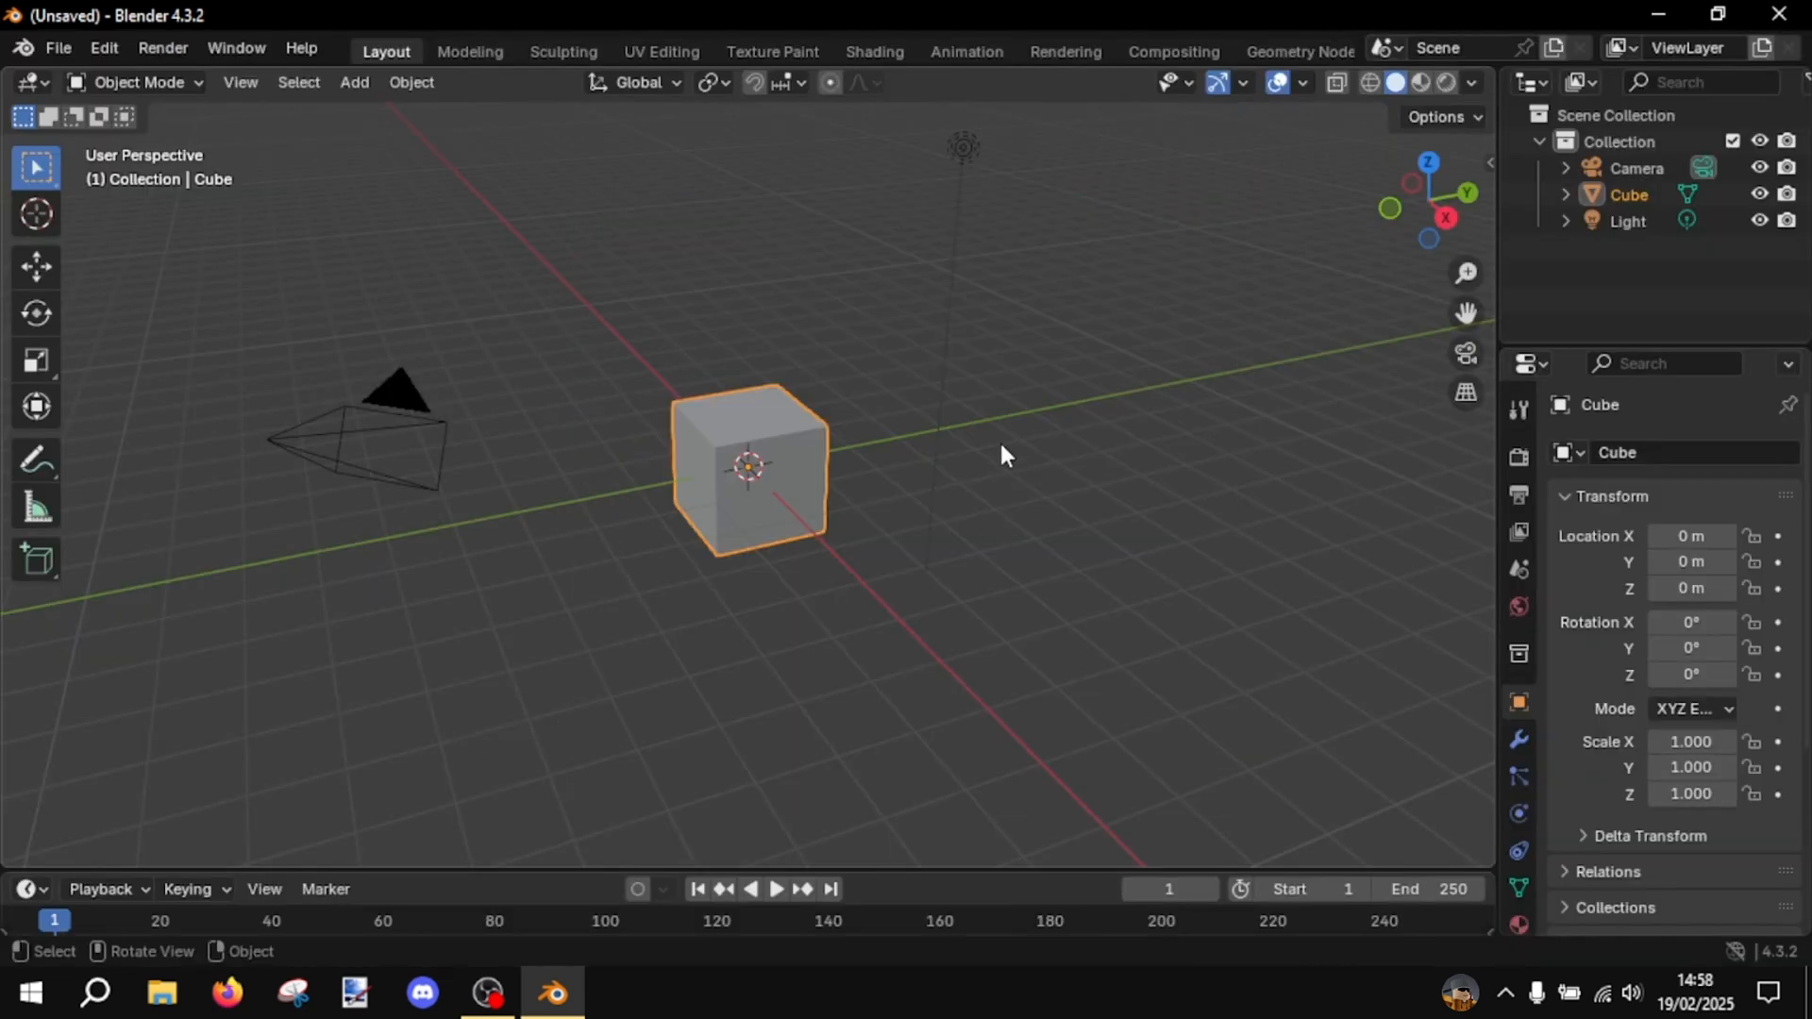
{"action": "left_click", "coordinate": [974, 149]}
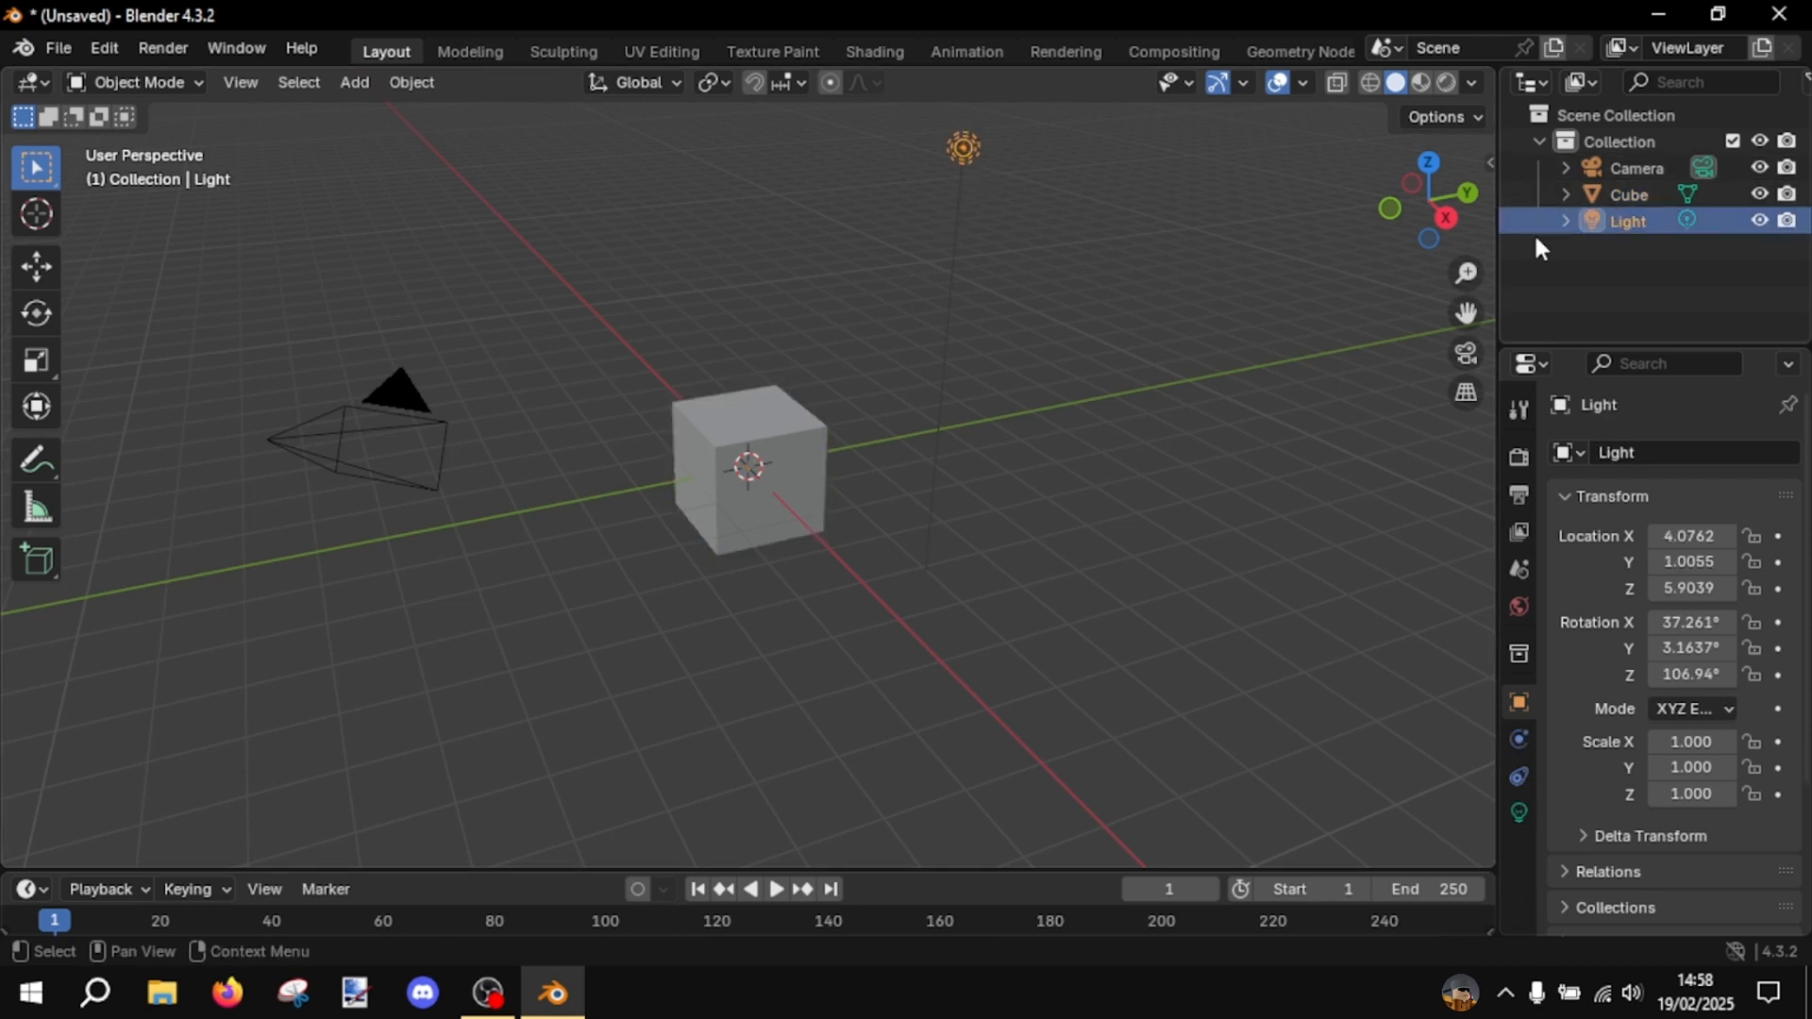
{"action": "key", "text": "x"}
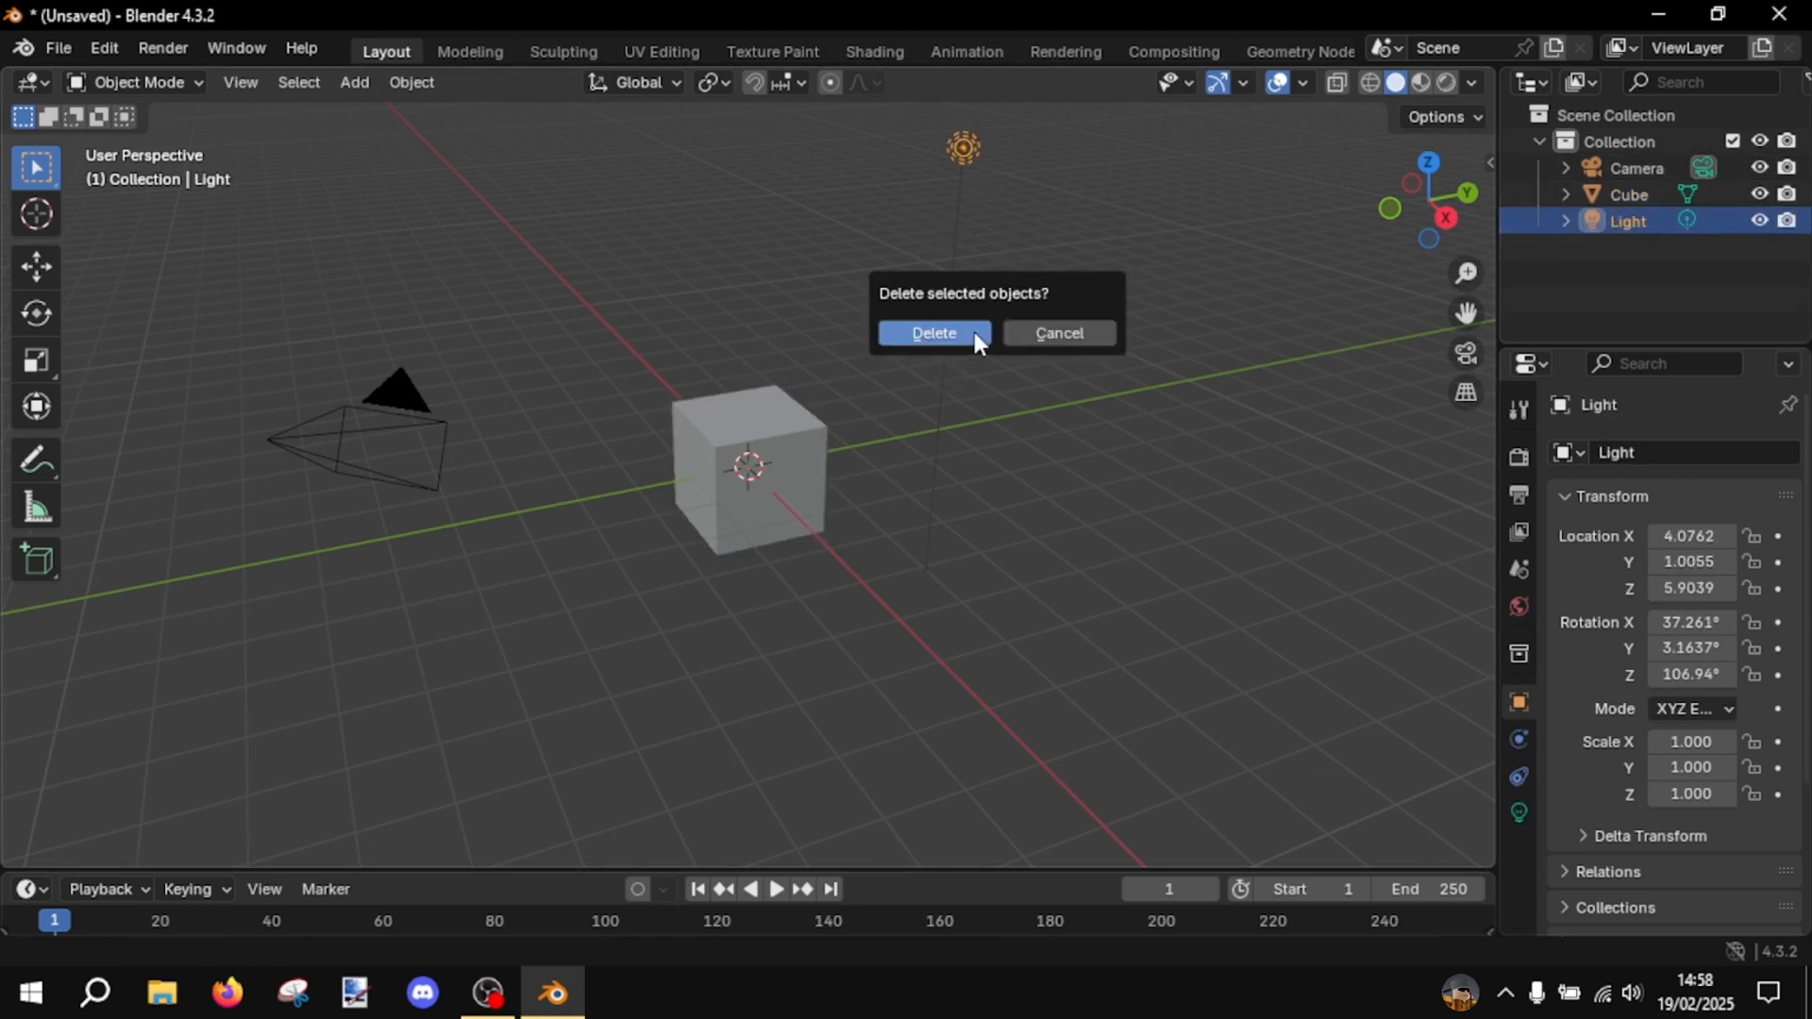
{"action": "left_click", "coordinate": [974, 332]}
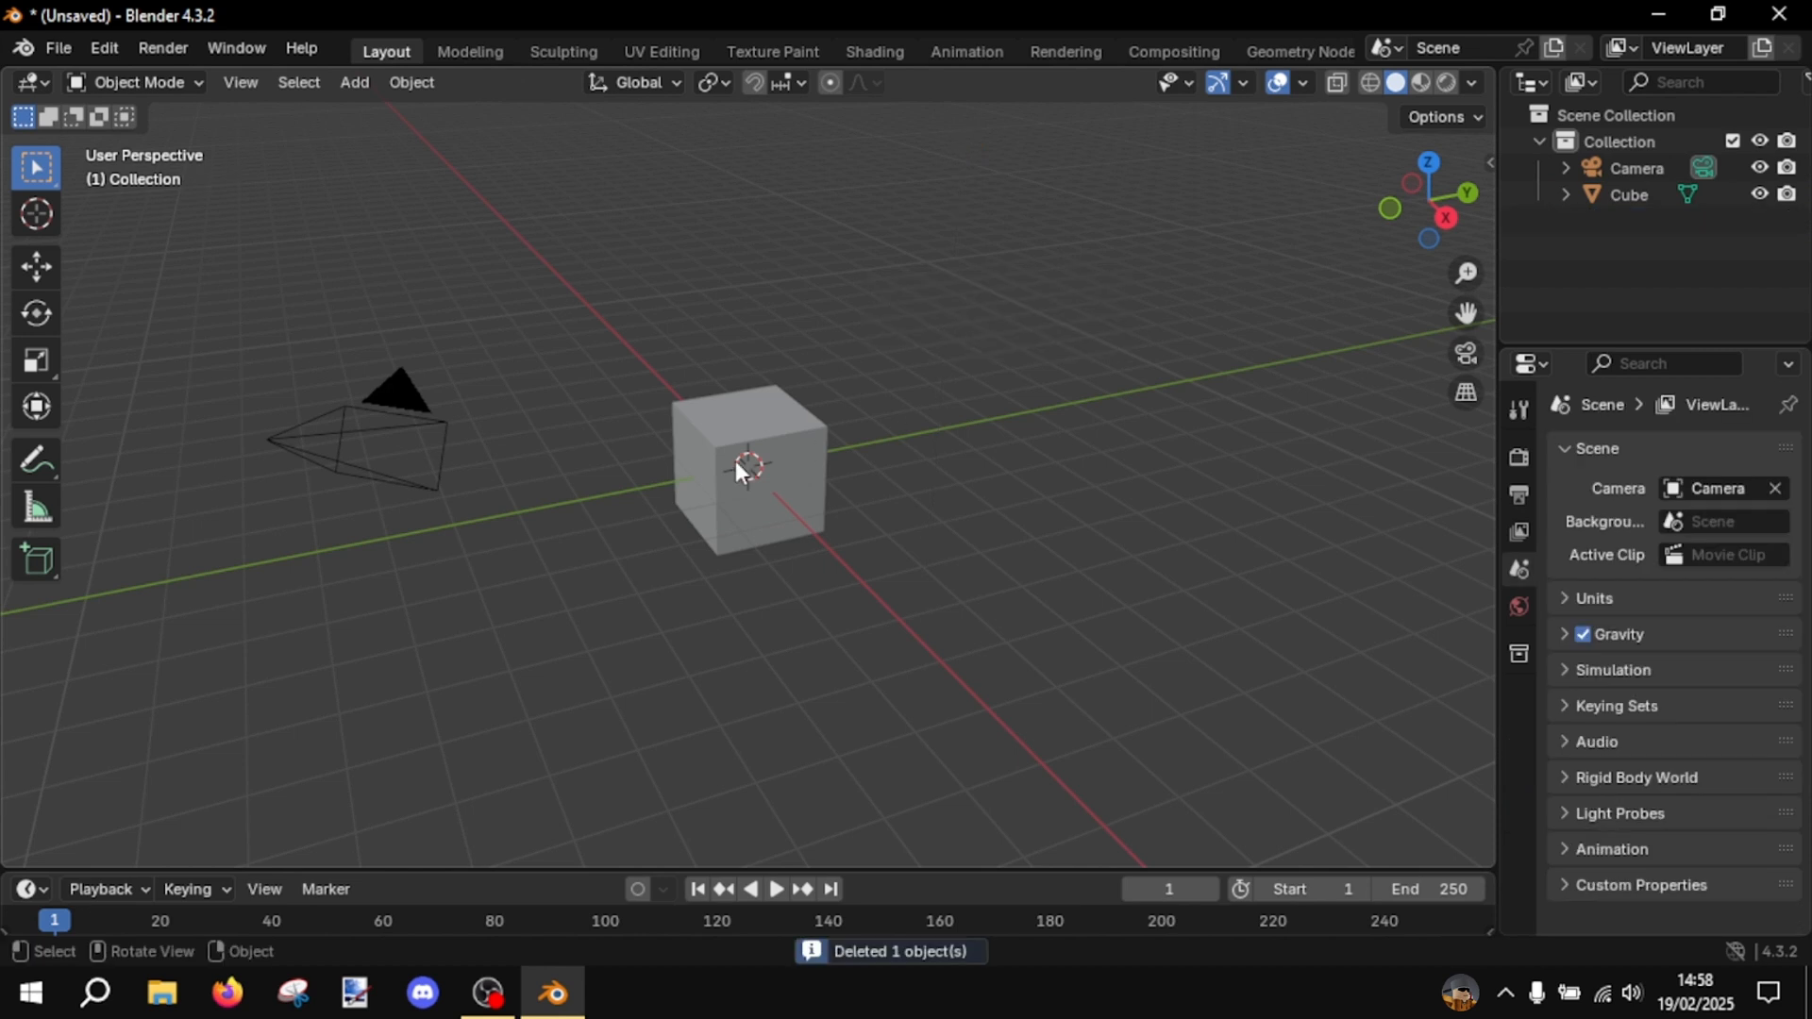
{"action": "left_click", "coordinate": [728, 436]}
{"action": "key", "text": "Delete"}
{"action": "left_click", "coordinate": [455, 434]}
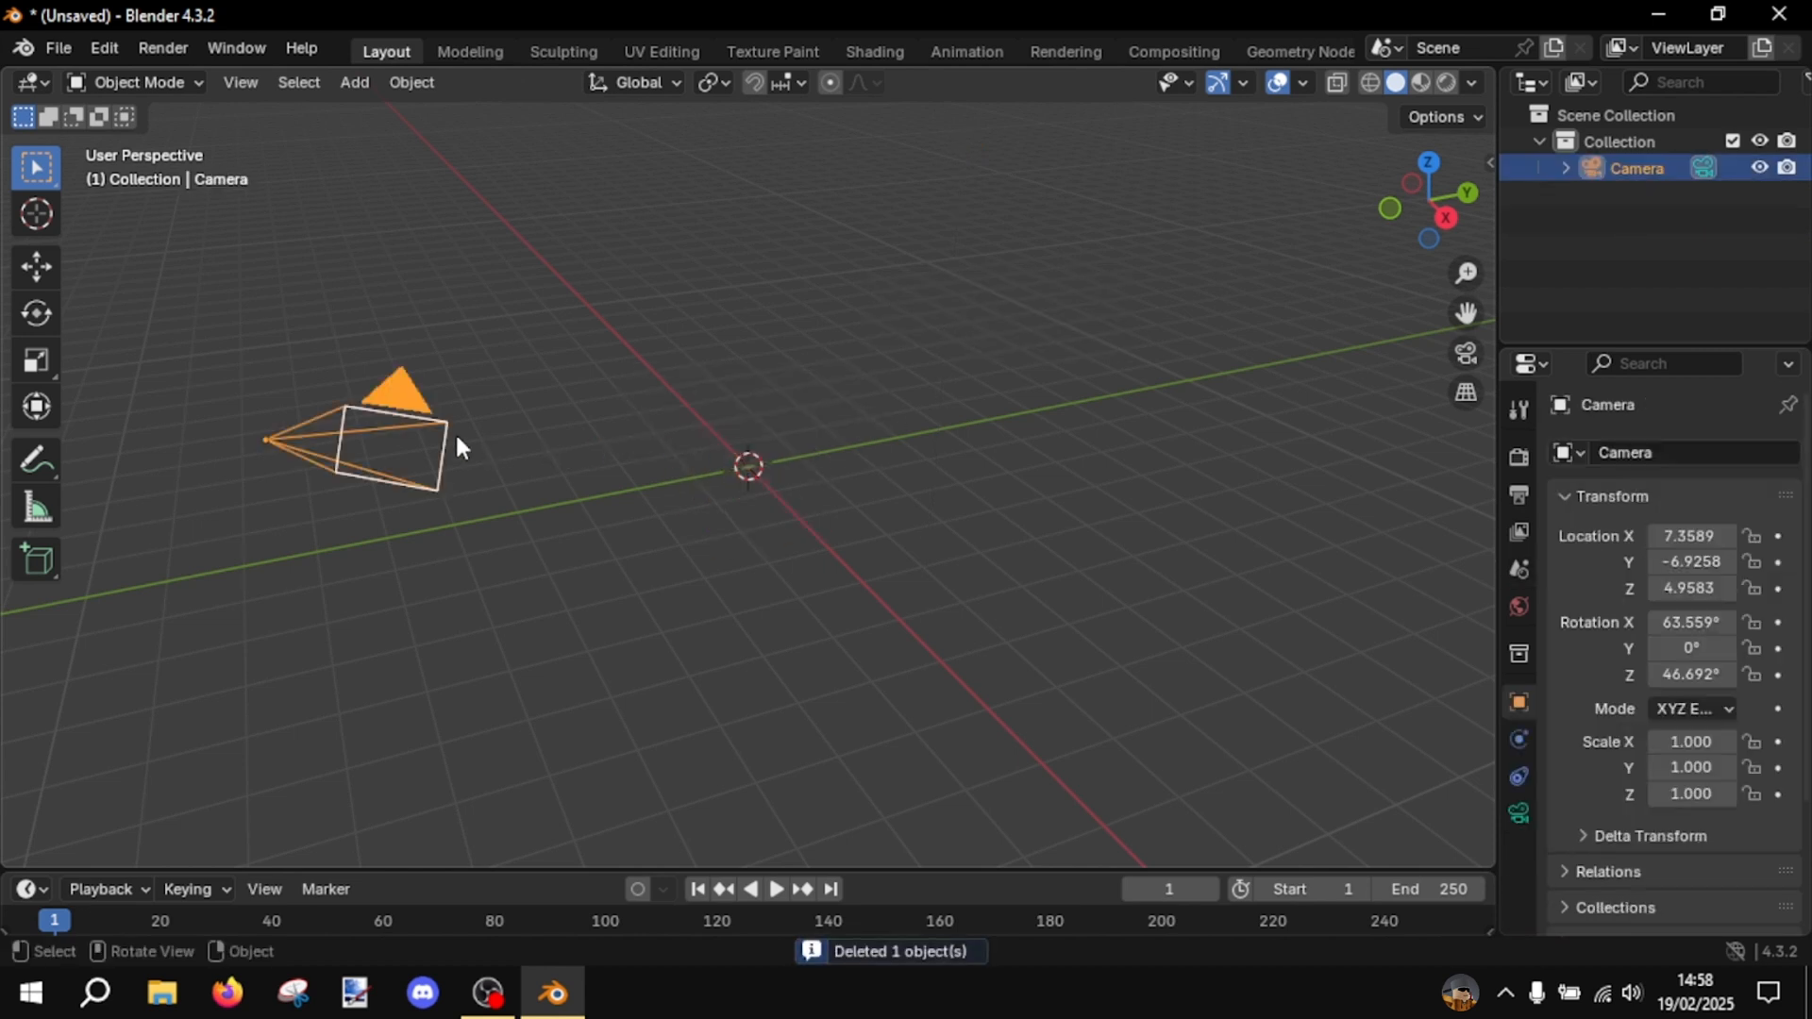
{"action": "key", "text": "Delete"}
{"action": "middle_click_drag", "start_coordinate": [857, 334], "coordinate": [865, 288]}
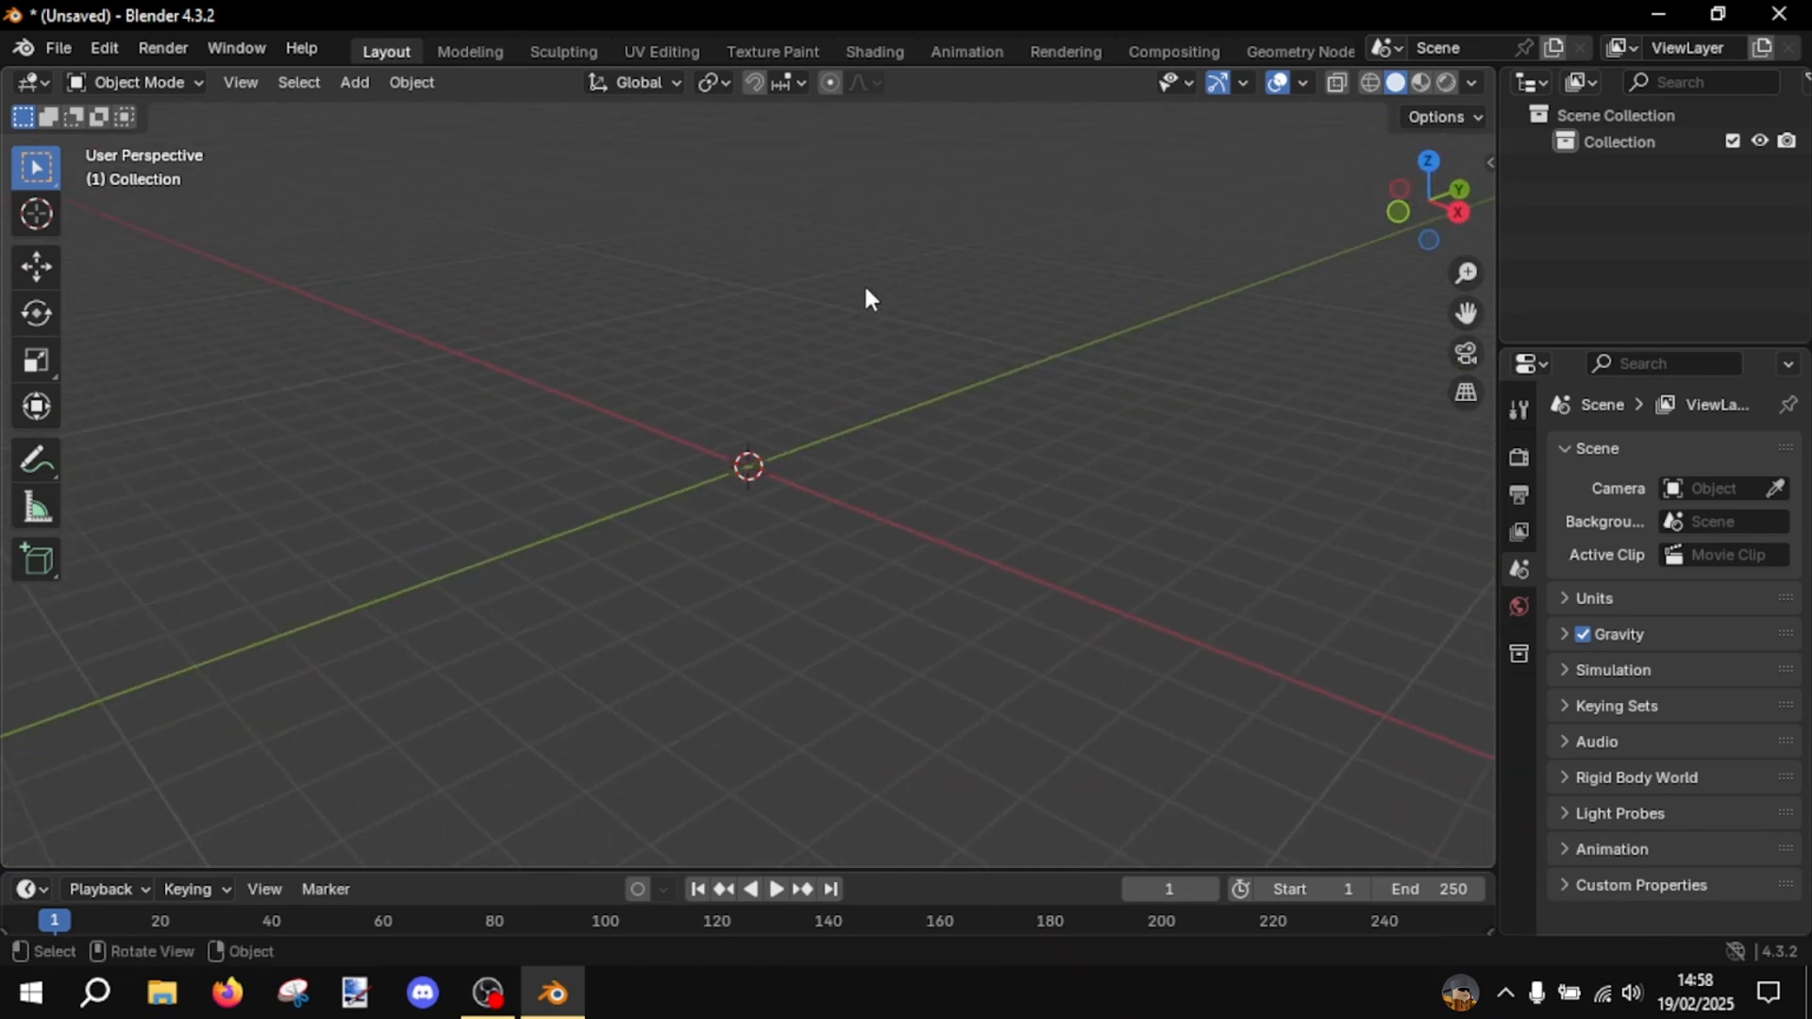
- Open a second Blender 4.3 window with a new General scene, leaving the first window open
{"action": "left_click", "coordinate": [570, 989]}
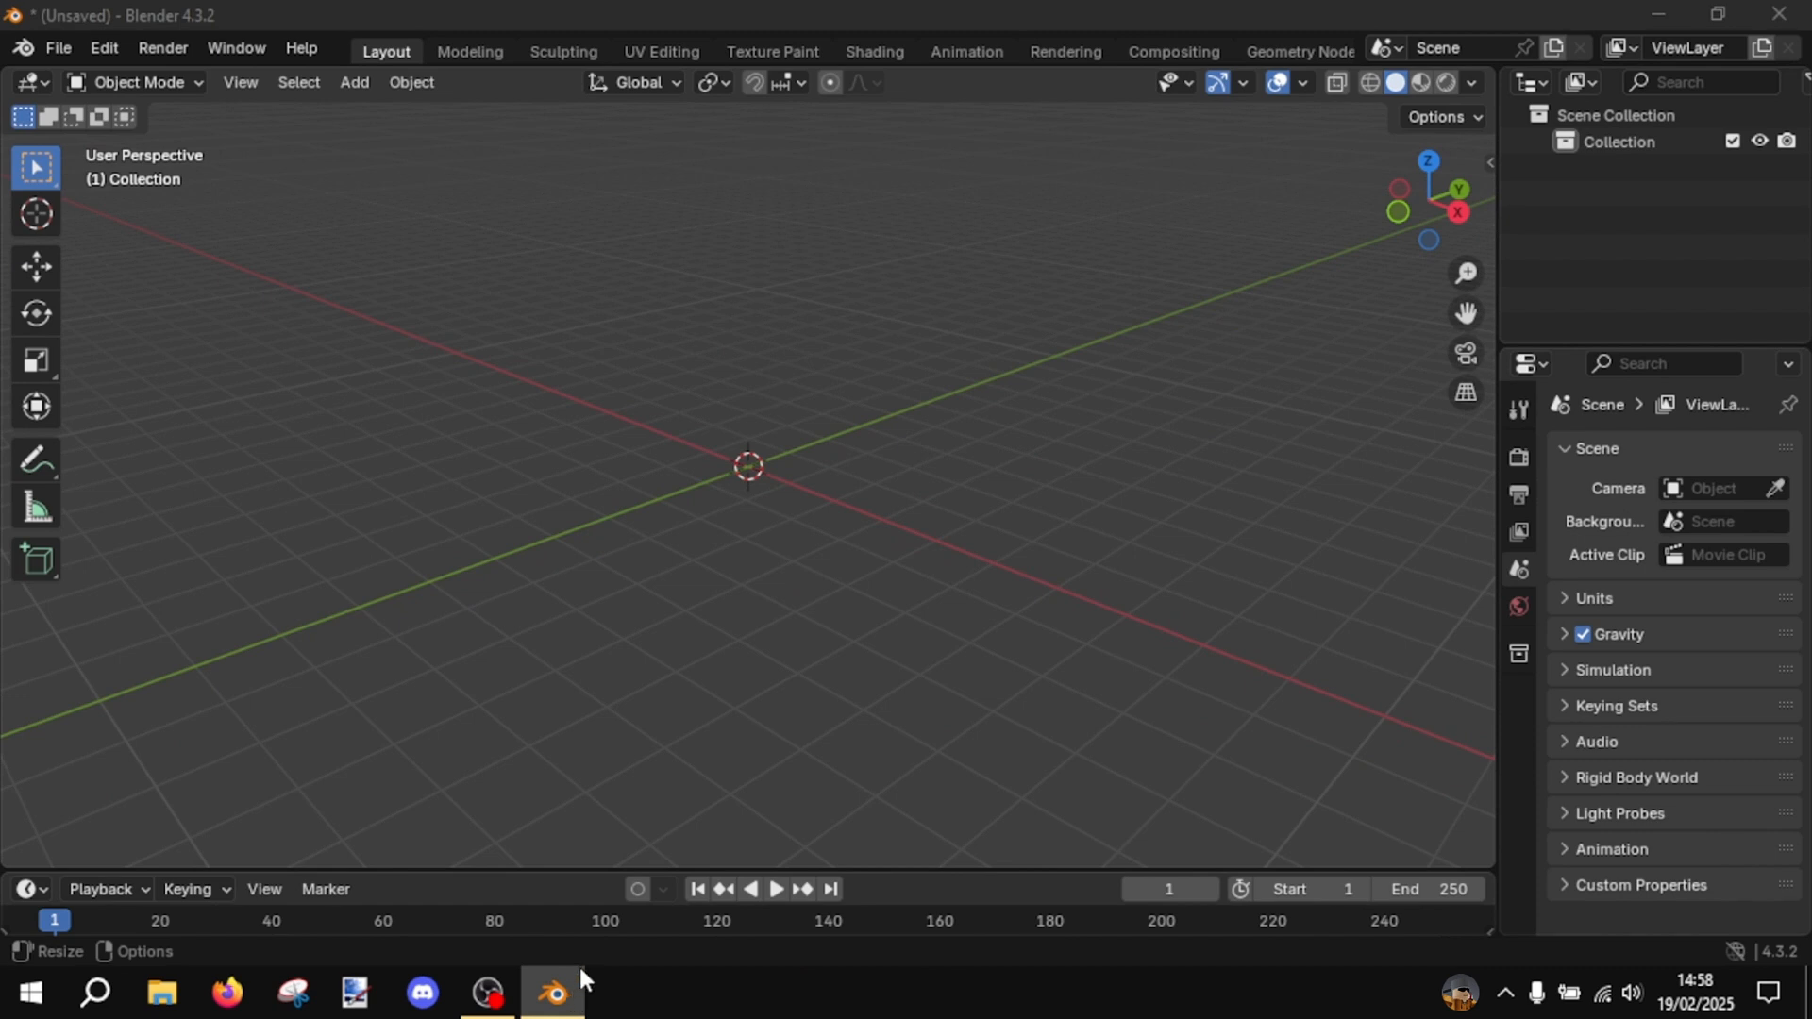
{"action": "right_click", "coordinate": [562, 986]}
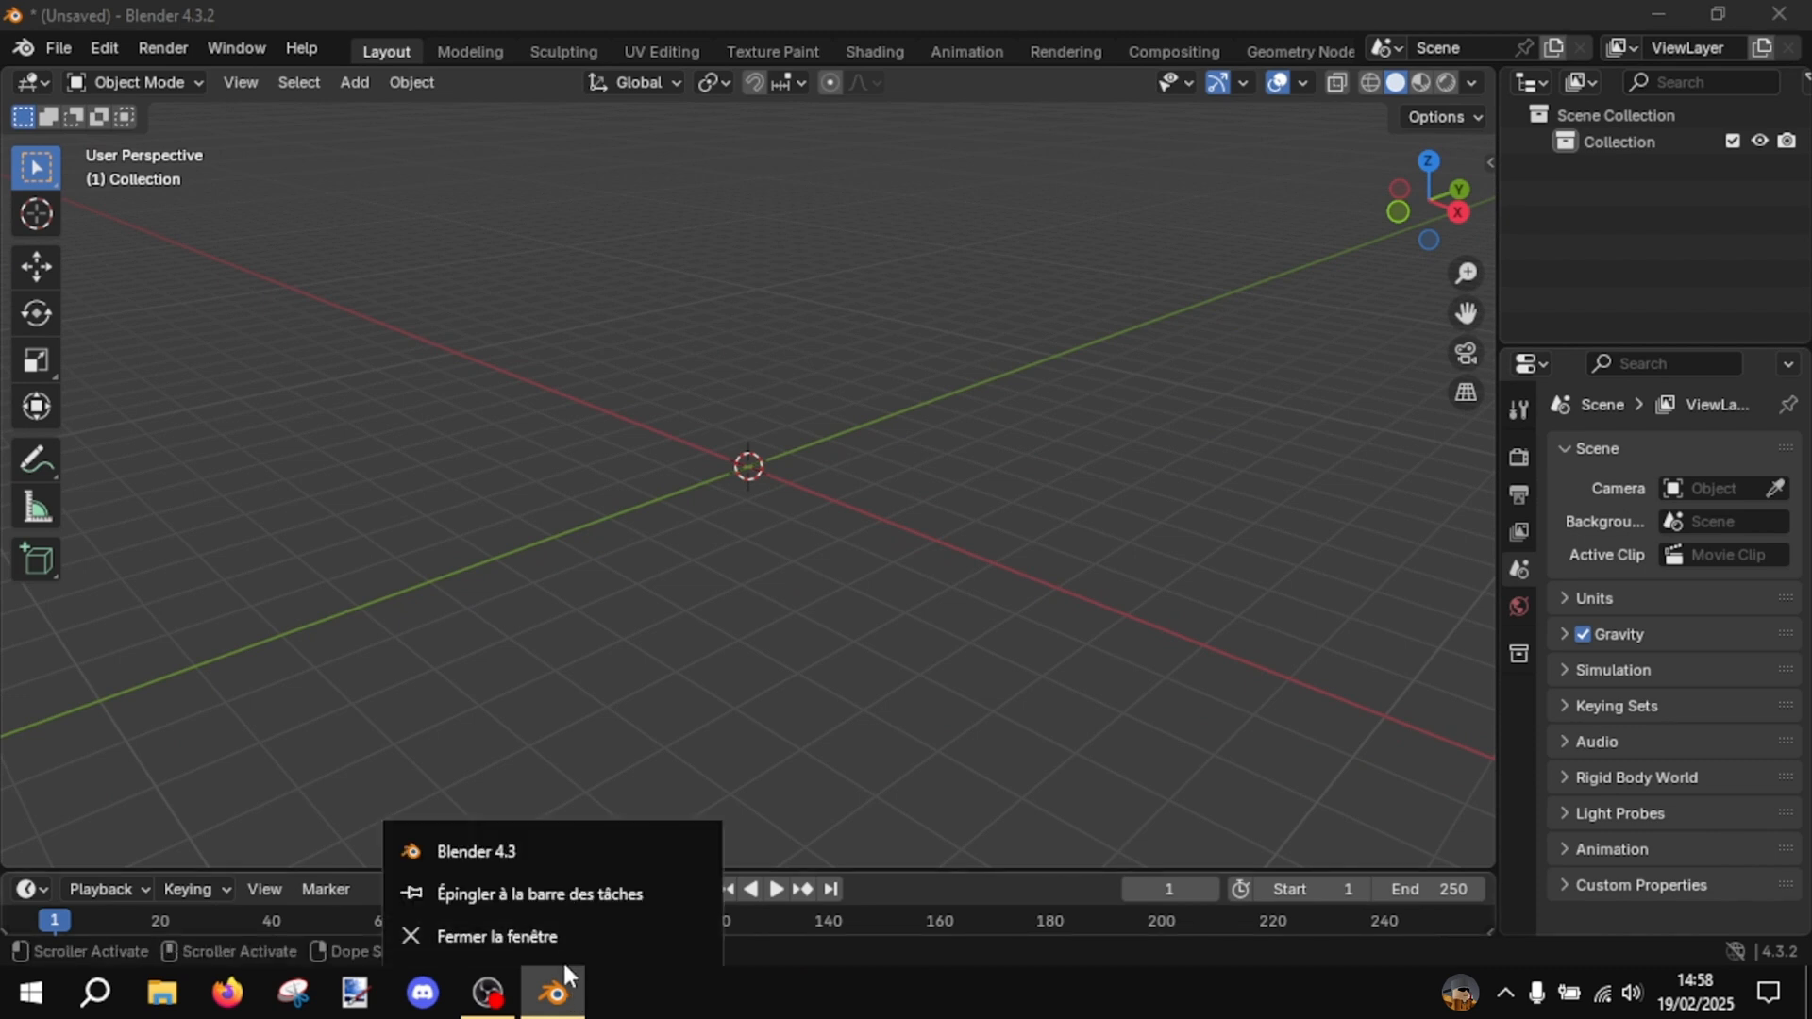
{"action": "left_click", "coordinate": [544, 865]}
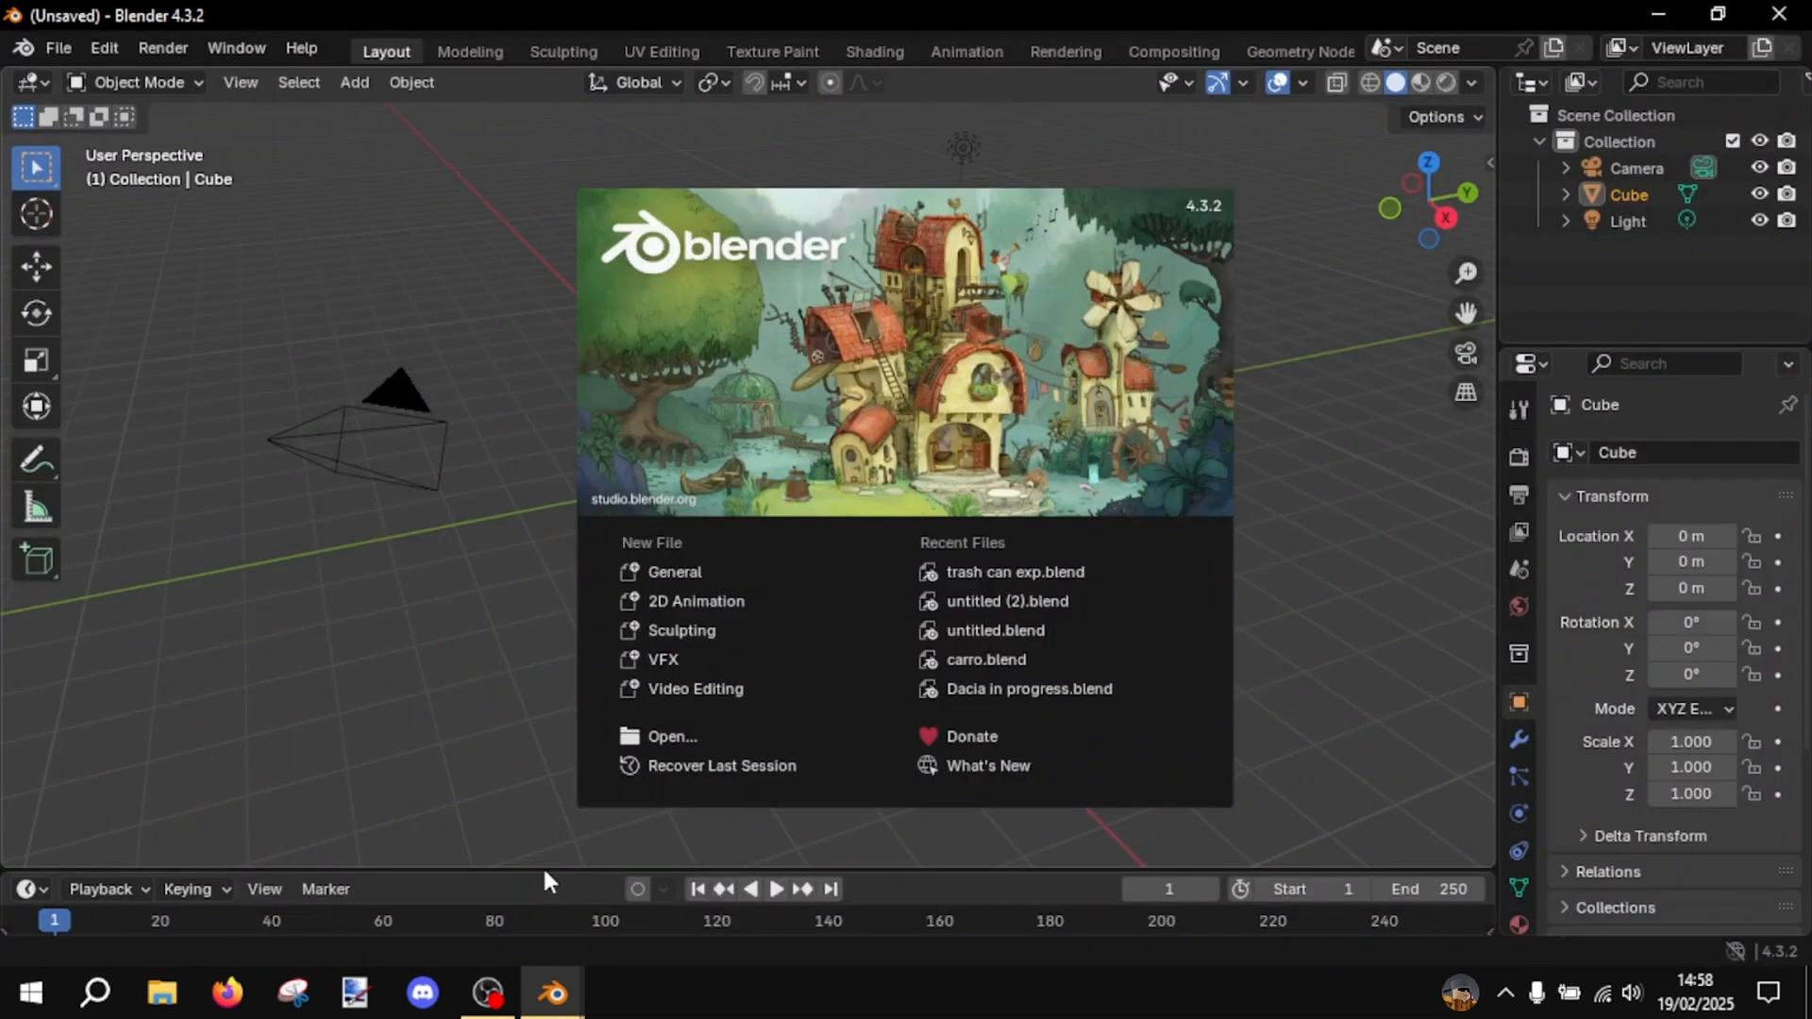
{"action": "left_click", "coordinate": [444, 727]}
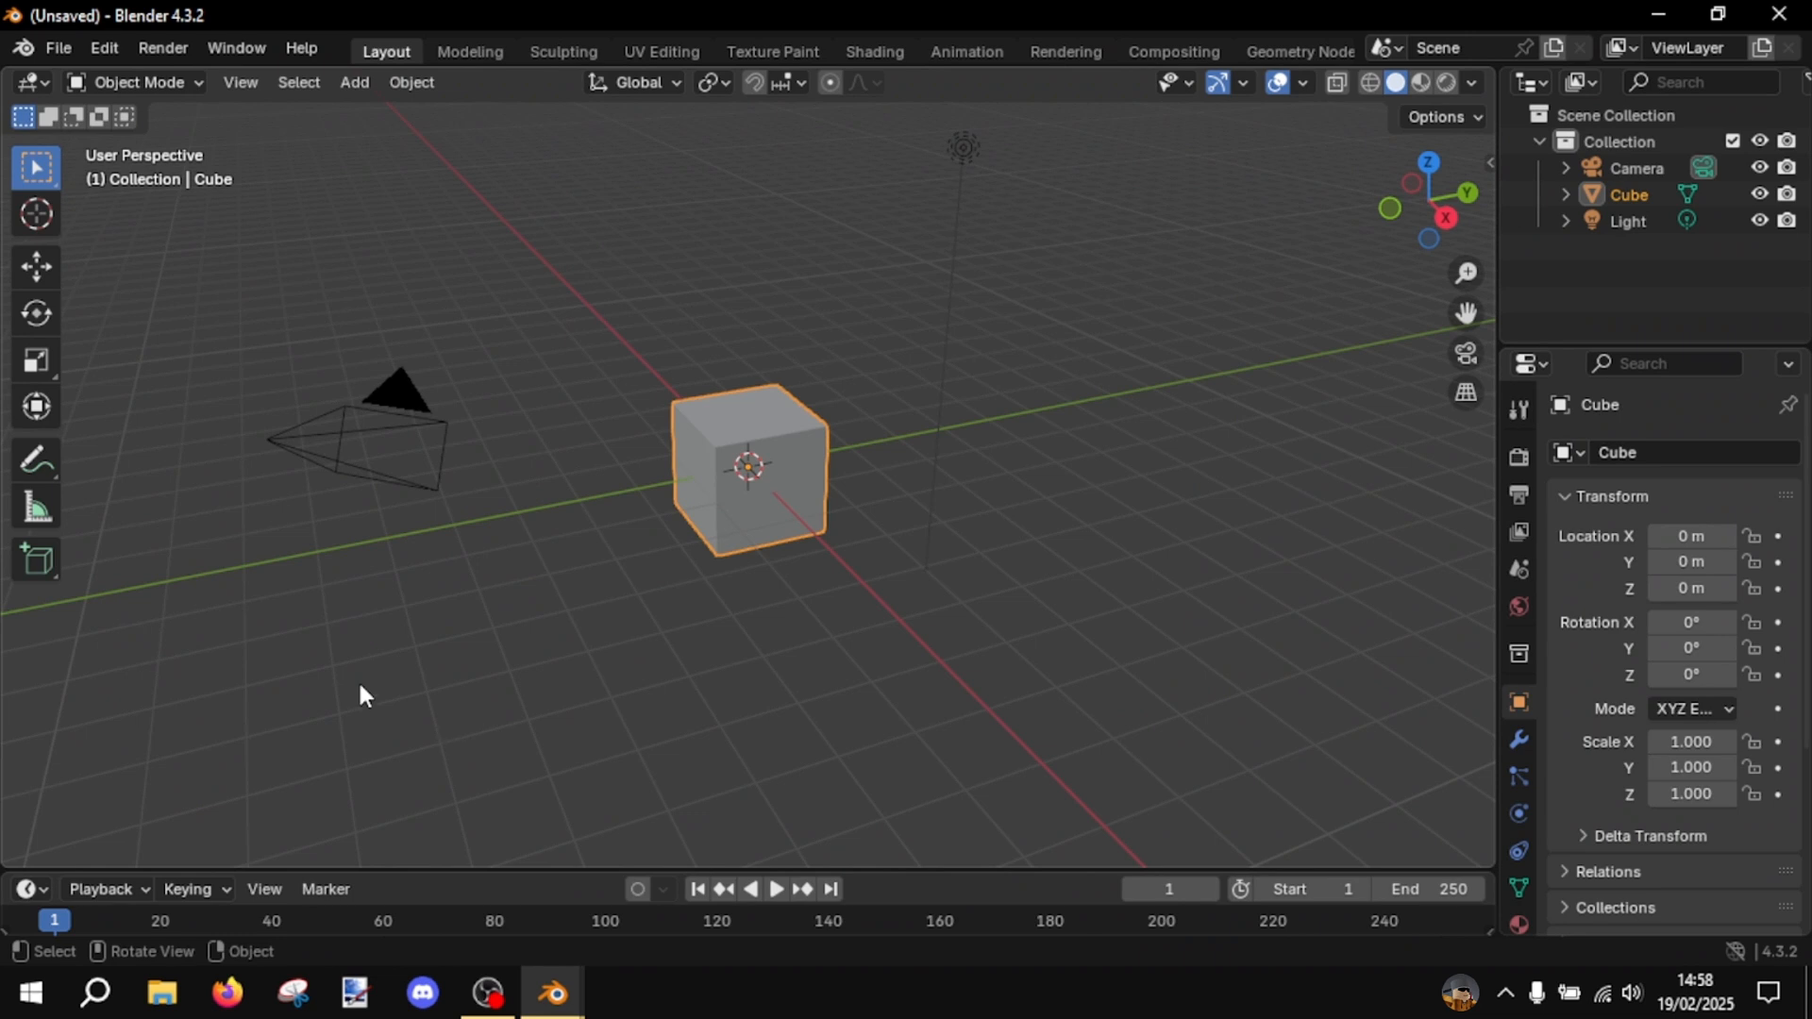
- Empty the second window's scene by deleting its default cube, light and camera
{"action": "left_click", "coordinate": [804, 620]}
{"action": "left_click", "coordinate": [817, 534]}
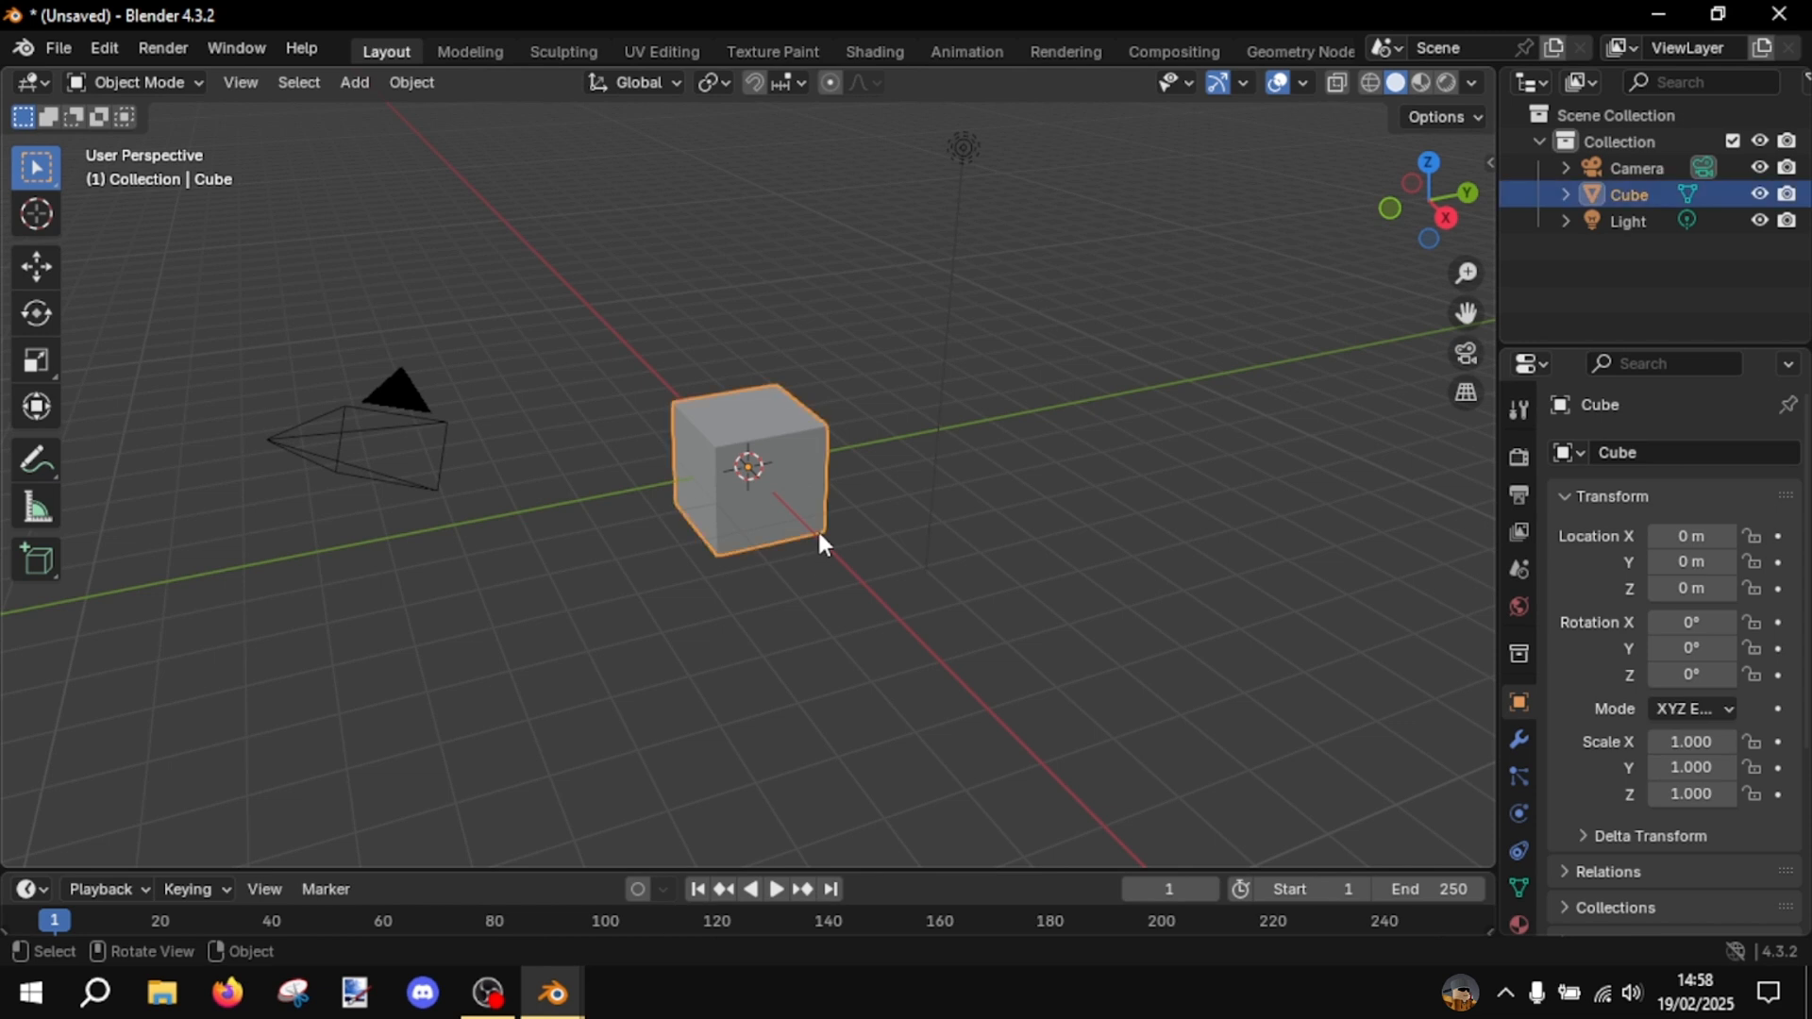
{"action": "key", "text": "Delete"}
{"action": "left_click", "coordinate": [958, 142]}
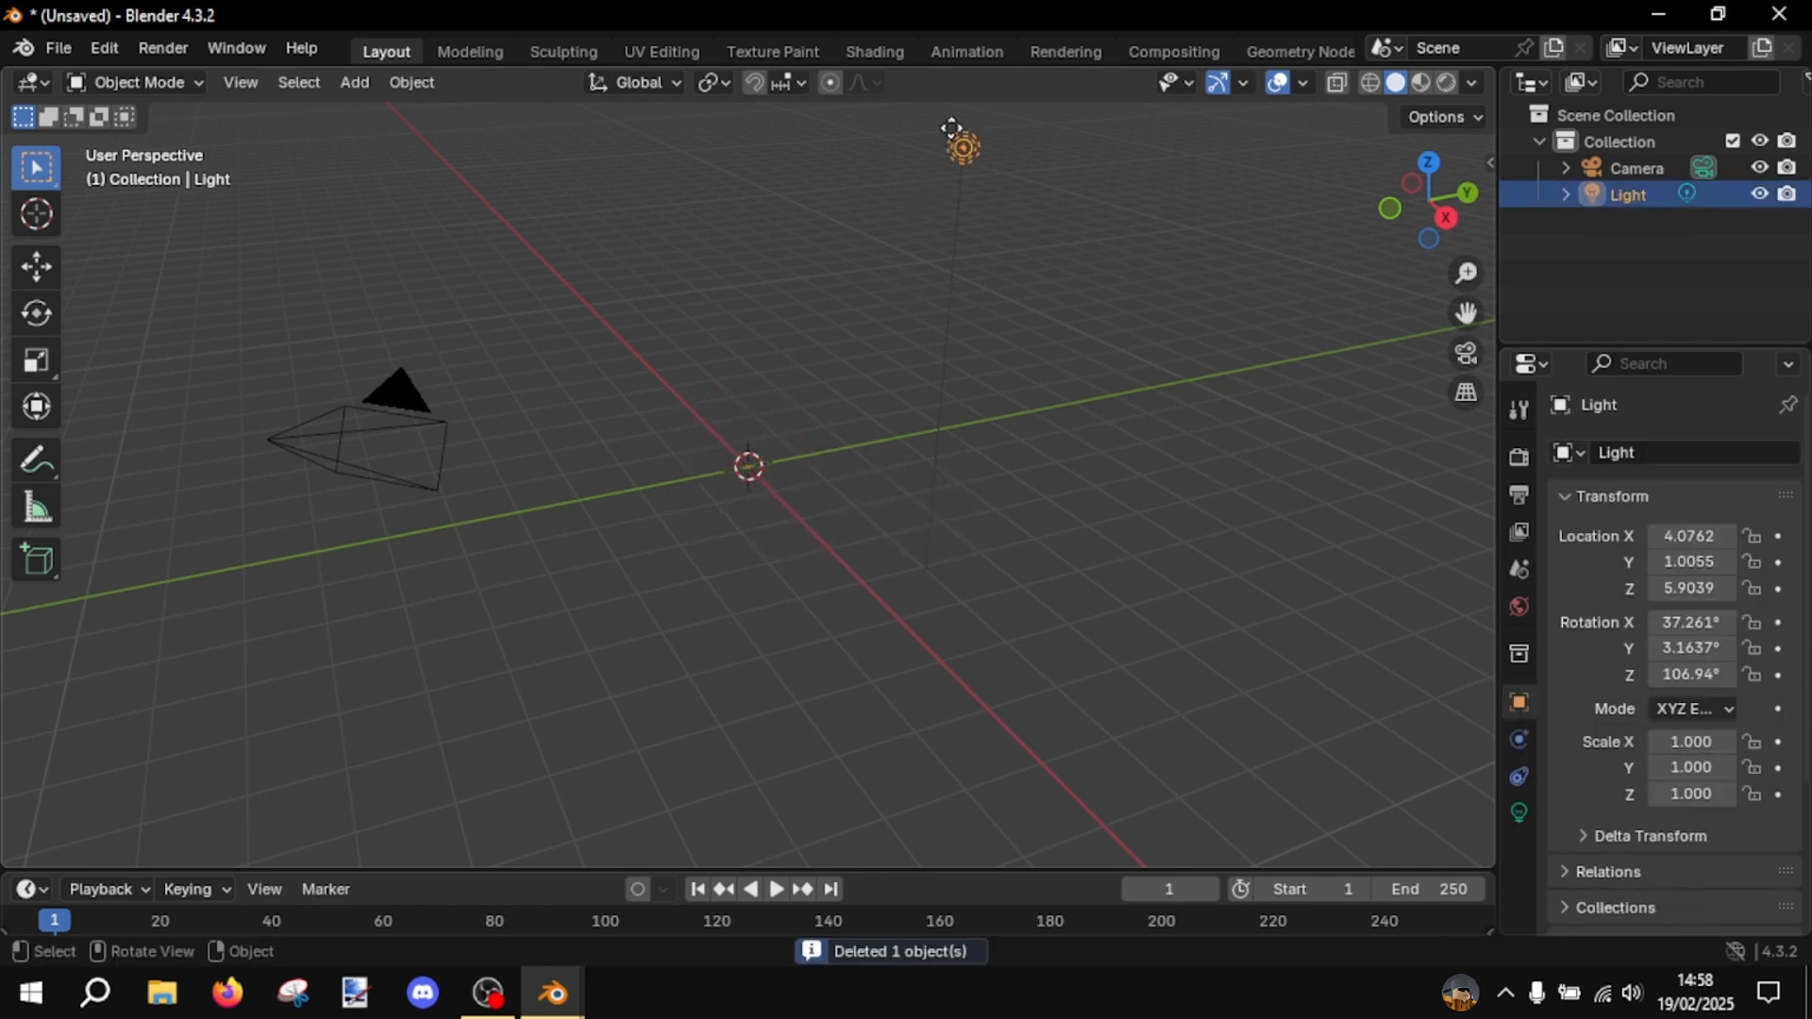
{"action": "key", "text": "x"}
{"action": "left_click", "coordinate": [955, 138]}
{"action": "left_click", "coordinate": [406, 383]}
{"action": "key", "text": "x"}
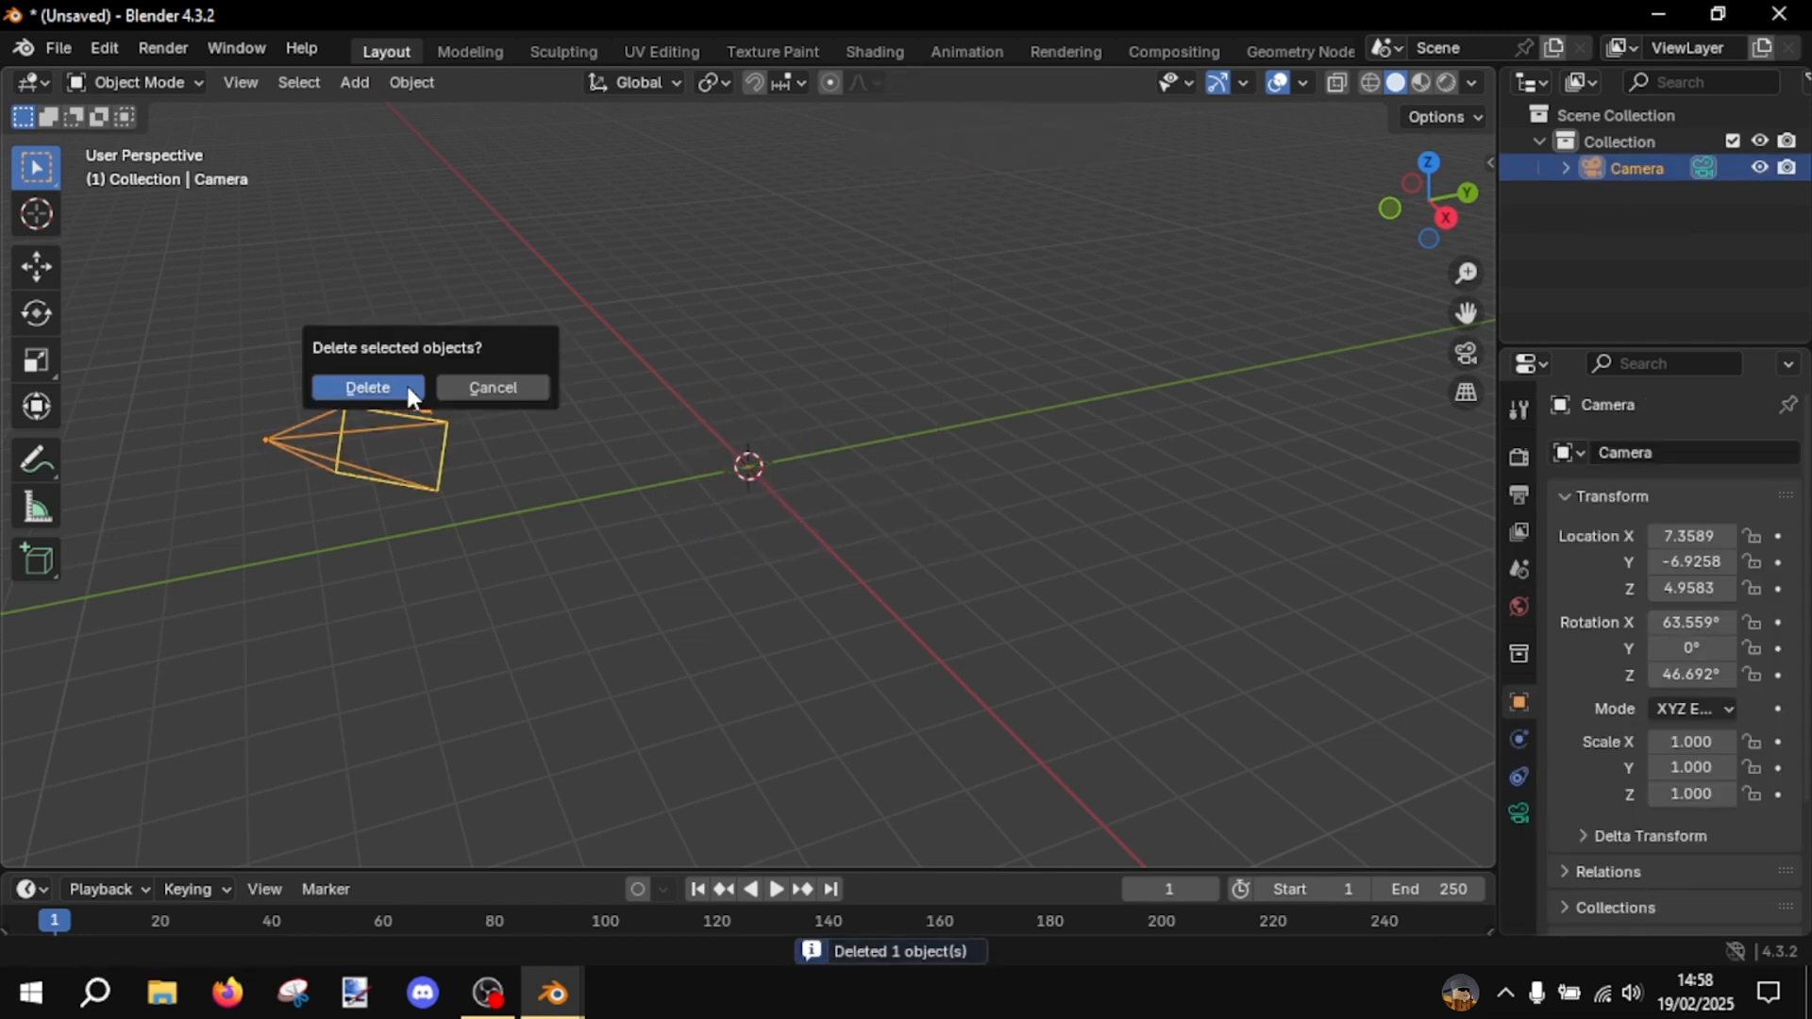
{"action": "left_click", "coordinate": [405, 385]}
- Return to the first Blender window and import 37b6808c1b834e4eb2fe314e5dc1d6cd.fbx as FBX from the desktop folder 01- Seat.Leon.FR.2020
{"action": "left_click", "coordinate": [553, 995]}
{"action": "left_click", "coordinate": [436, 875]}
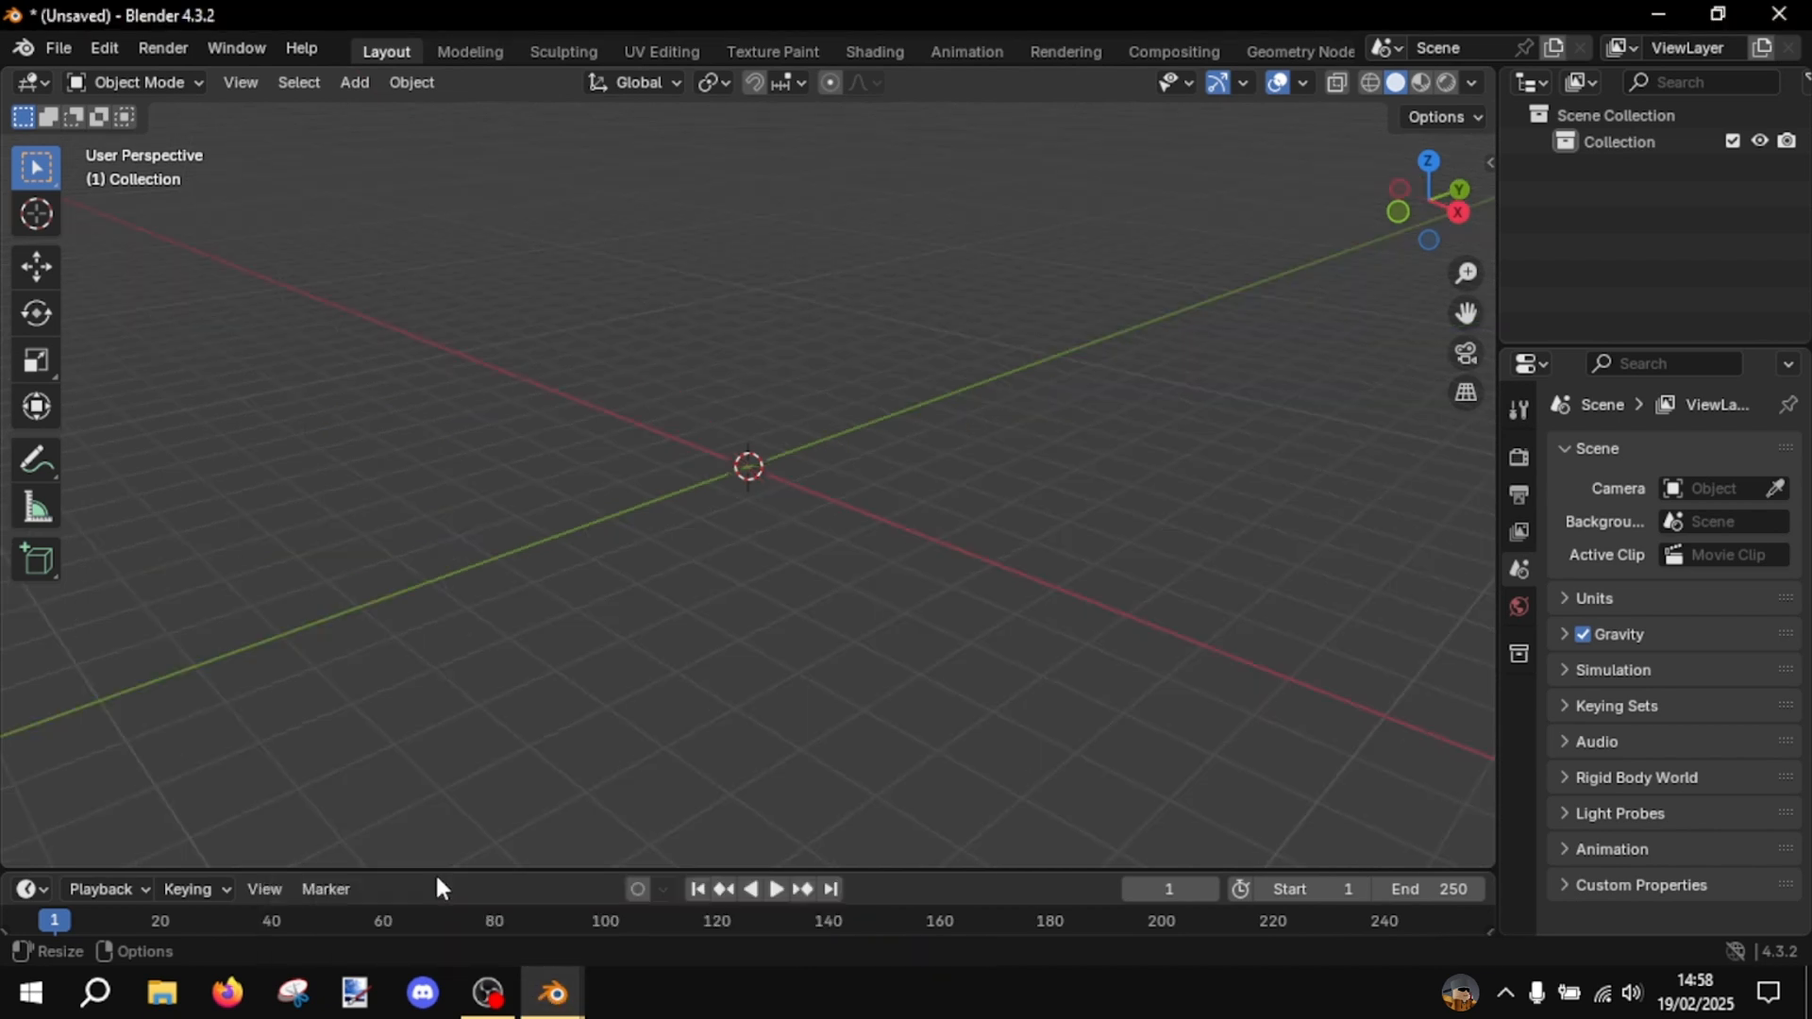
{"action": "middle_click_drag", "start_coordinate": [574, 320], "coordinate": [756, 343]}
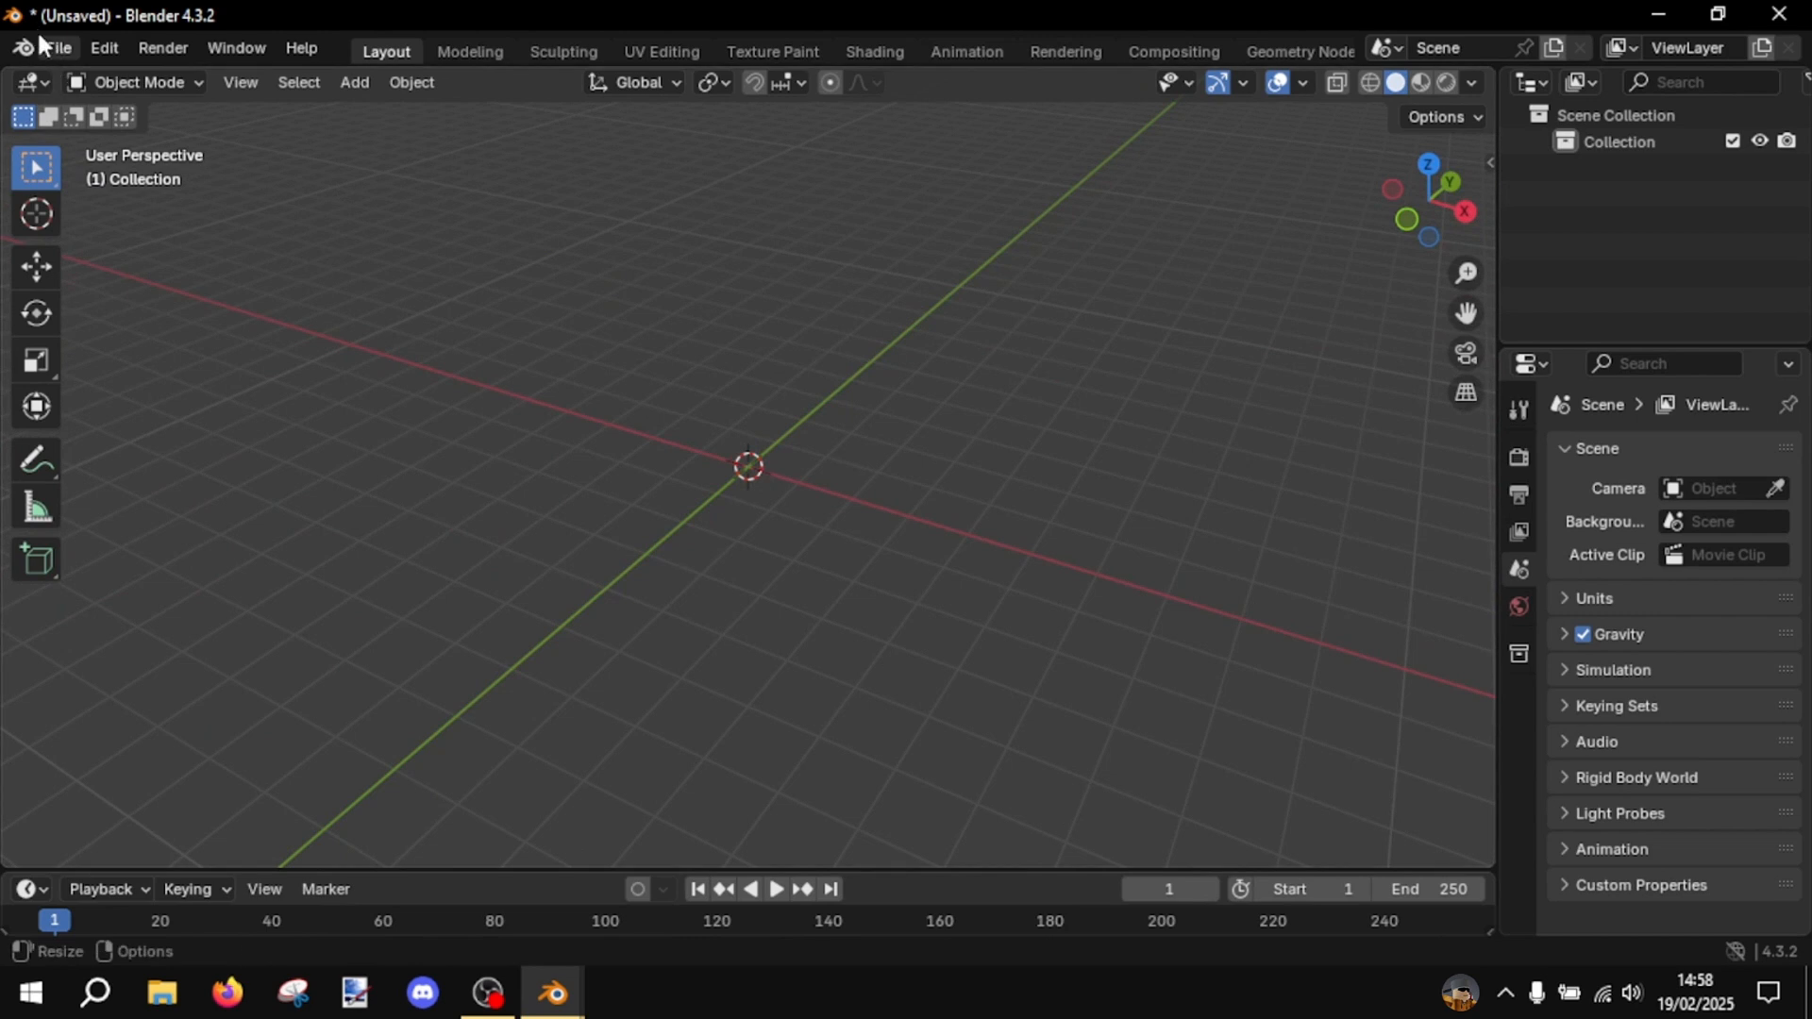
{"action": "left_click", "coordinate": [58, 48]}
{"action": "mouse_move", "coordinate": [104, 424]}
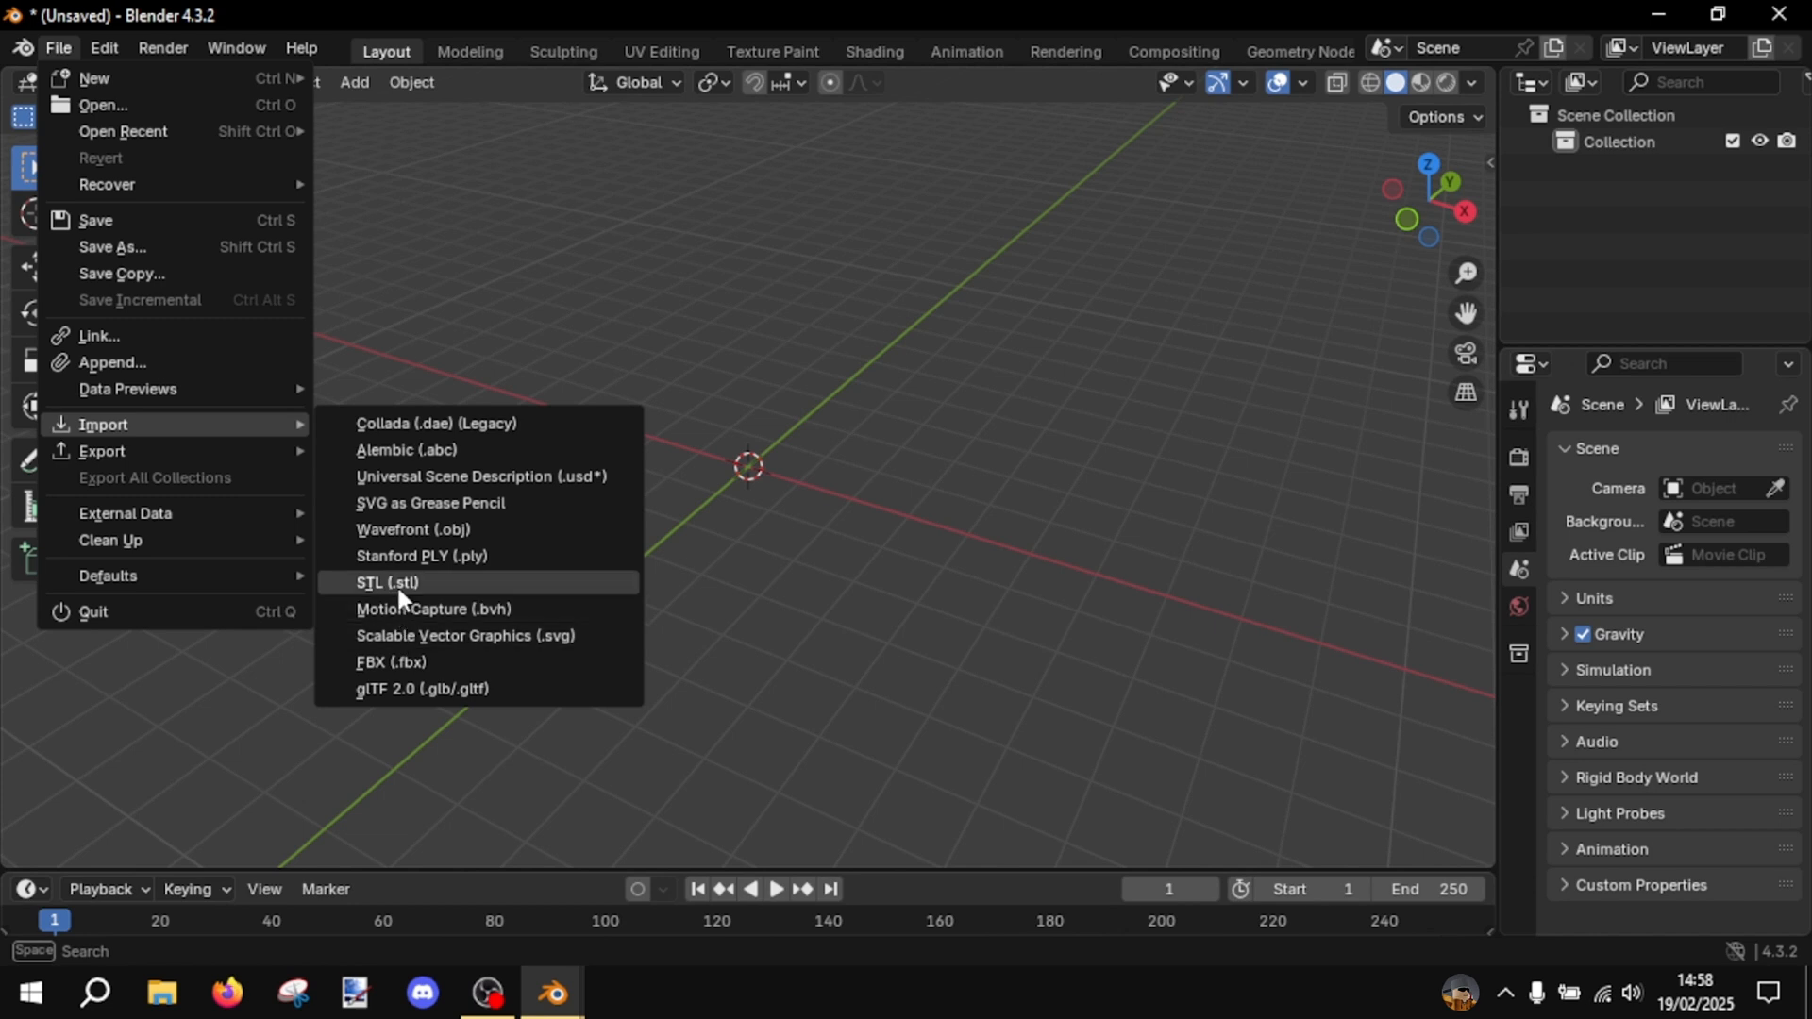
{"action": "left_click", "coordinate": [417, 663]}
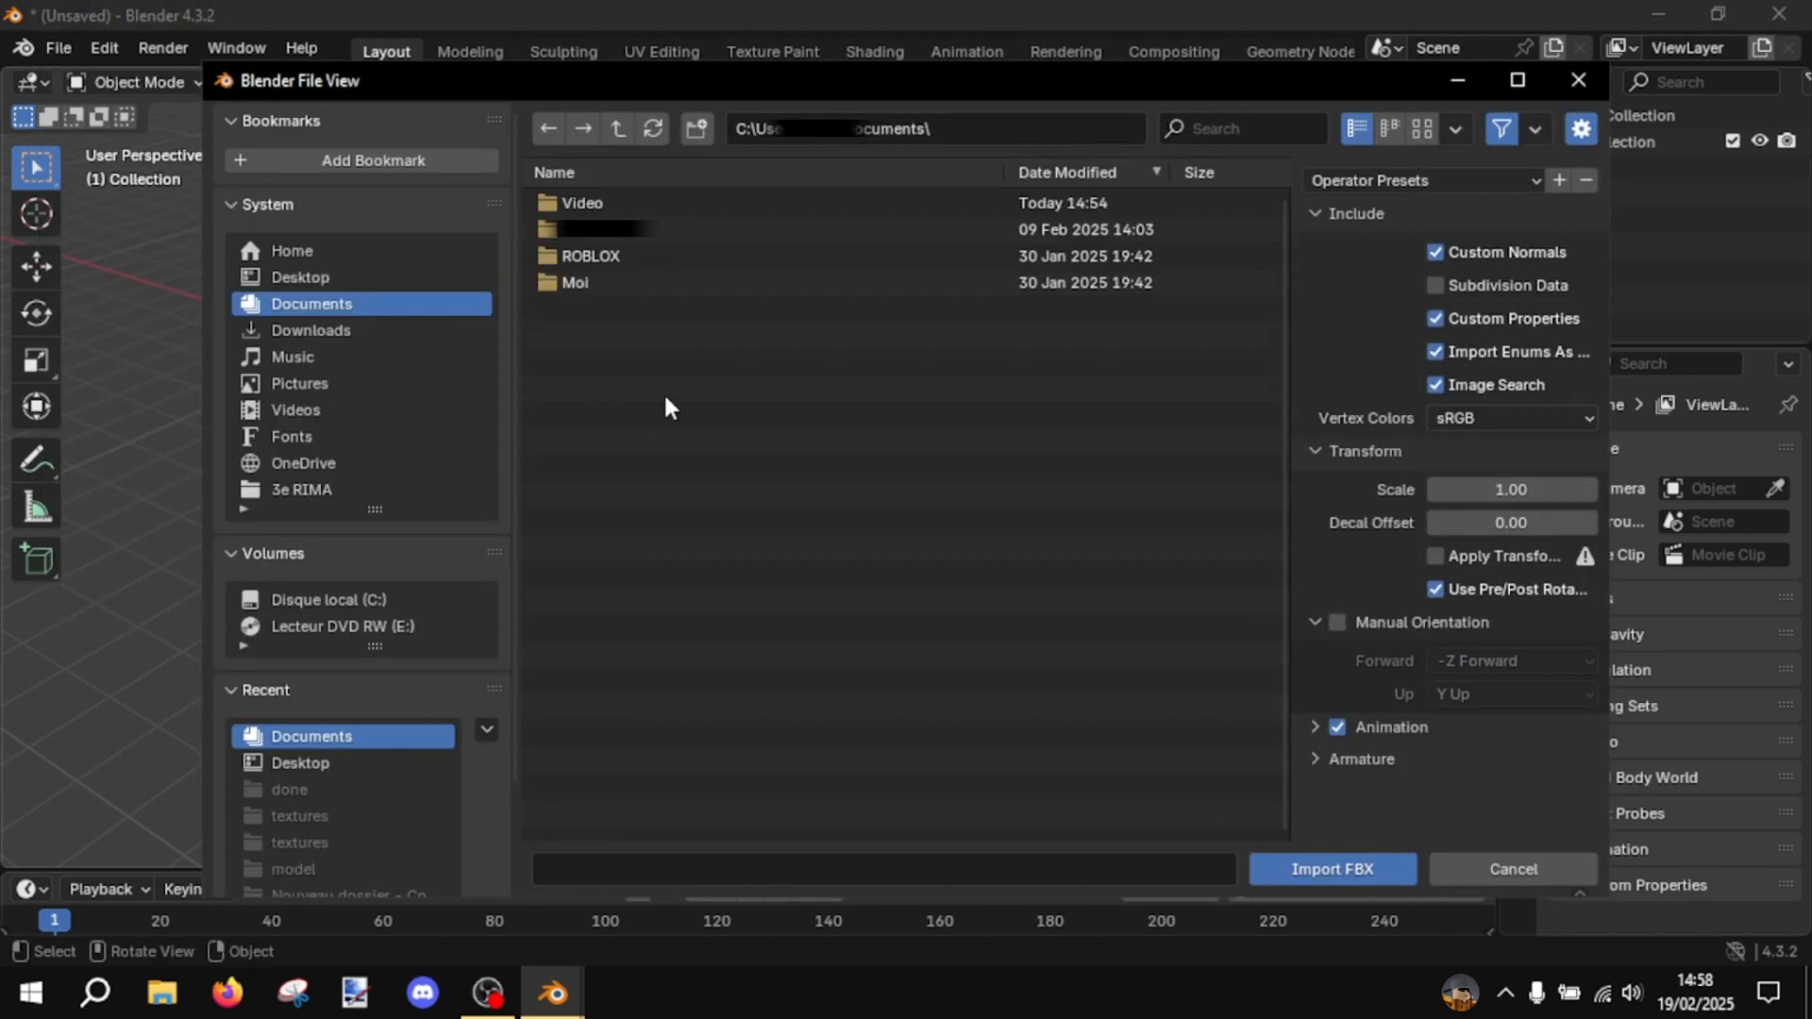
{"action": "left_click", "coordinate": [364, 280]}
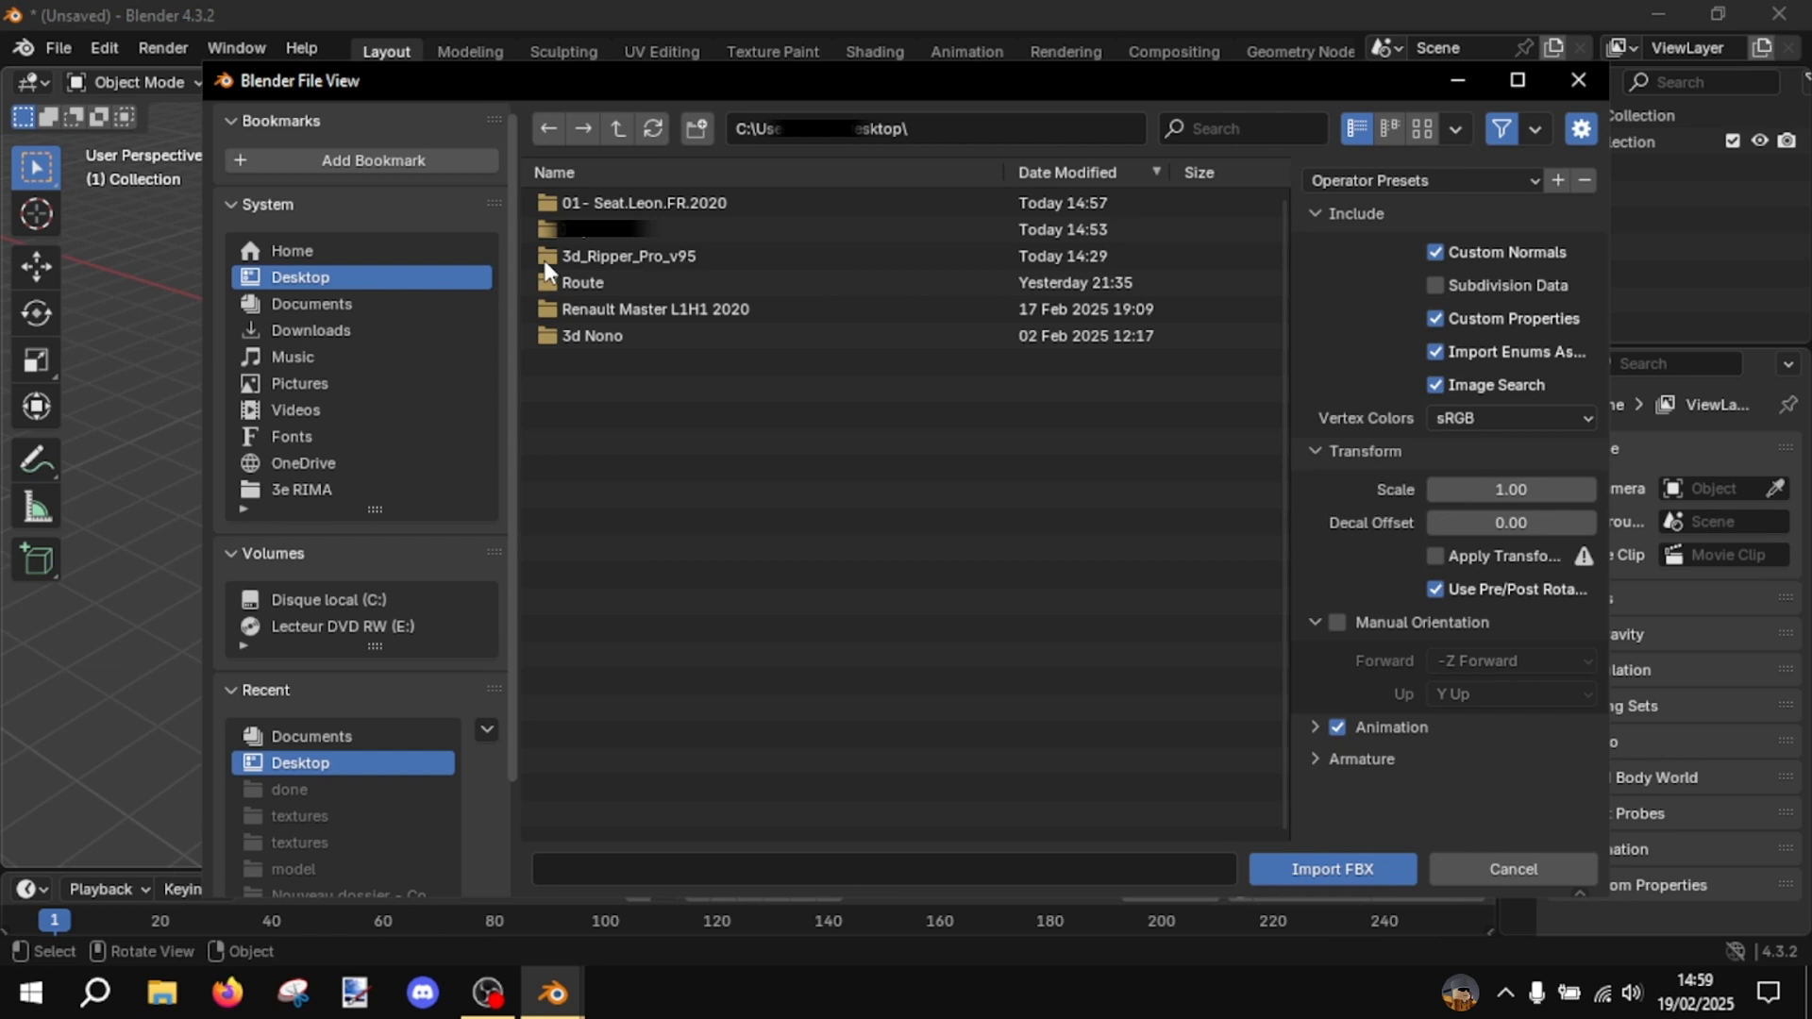
{"action": "double_click", "coordinate": [642, 200]}
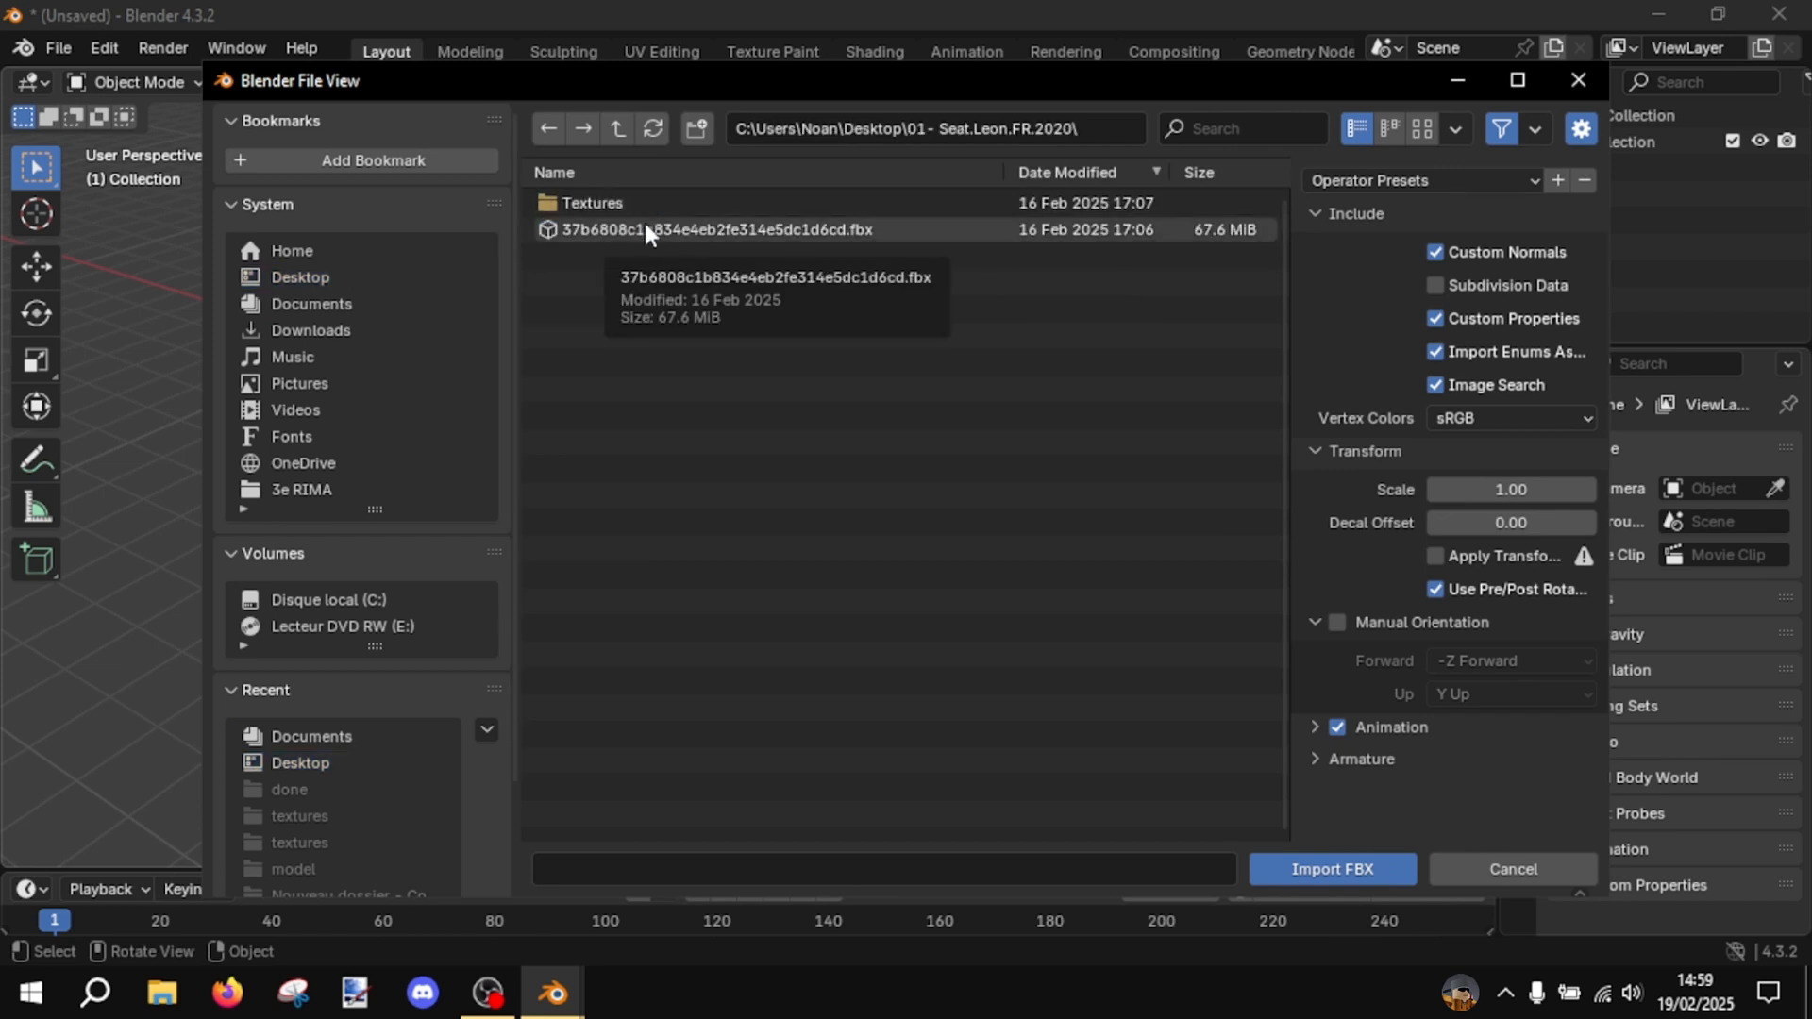
{"action": "left_click", "coordinate": [643, 231]}
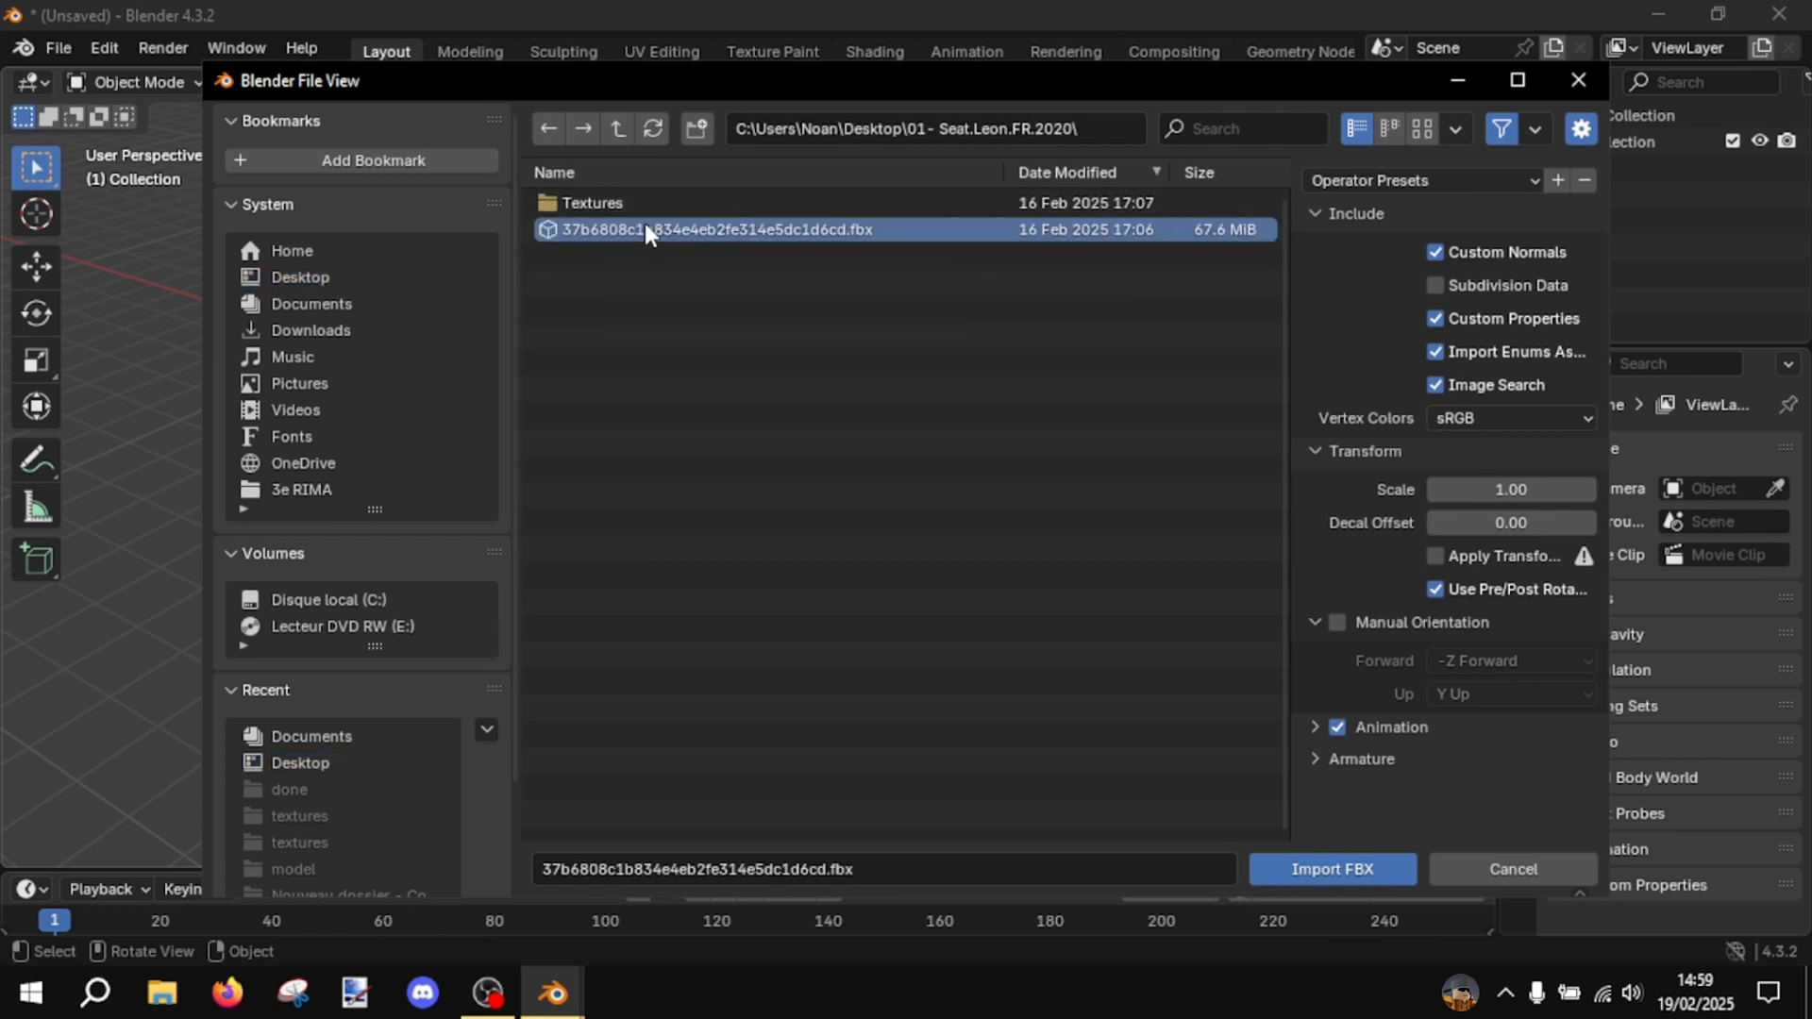
{"action": "left_click", "coordinate": [1345, 864]}
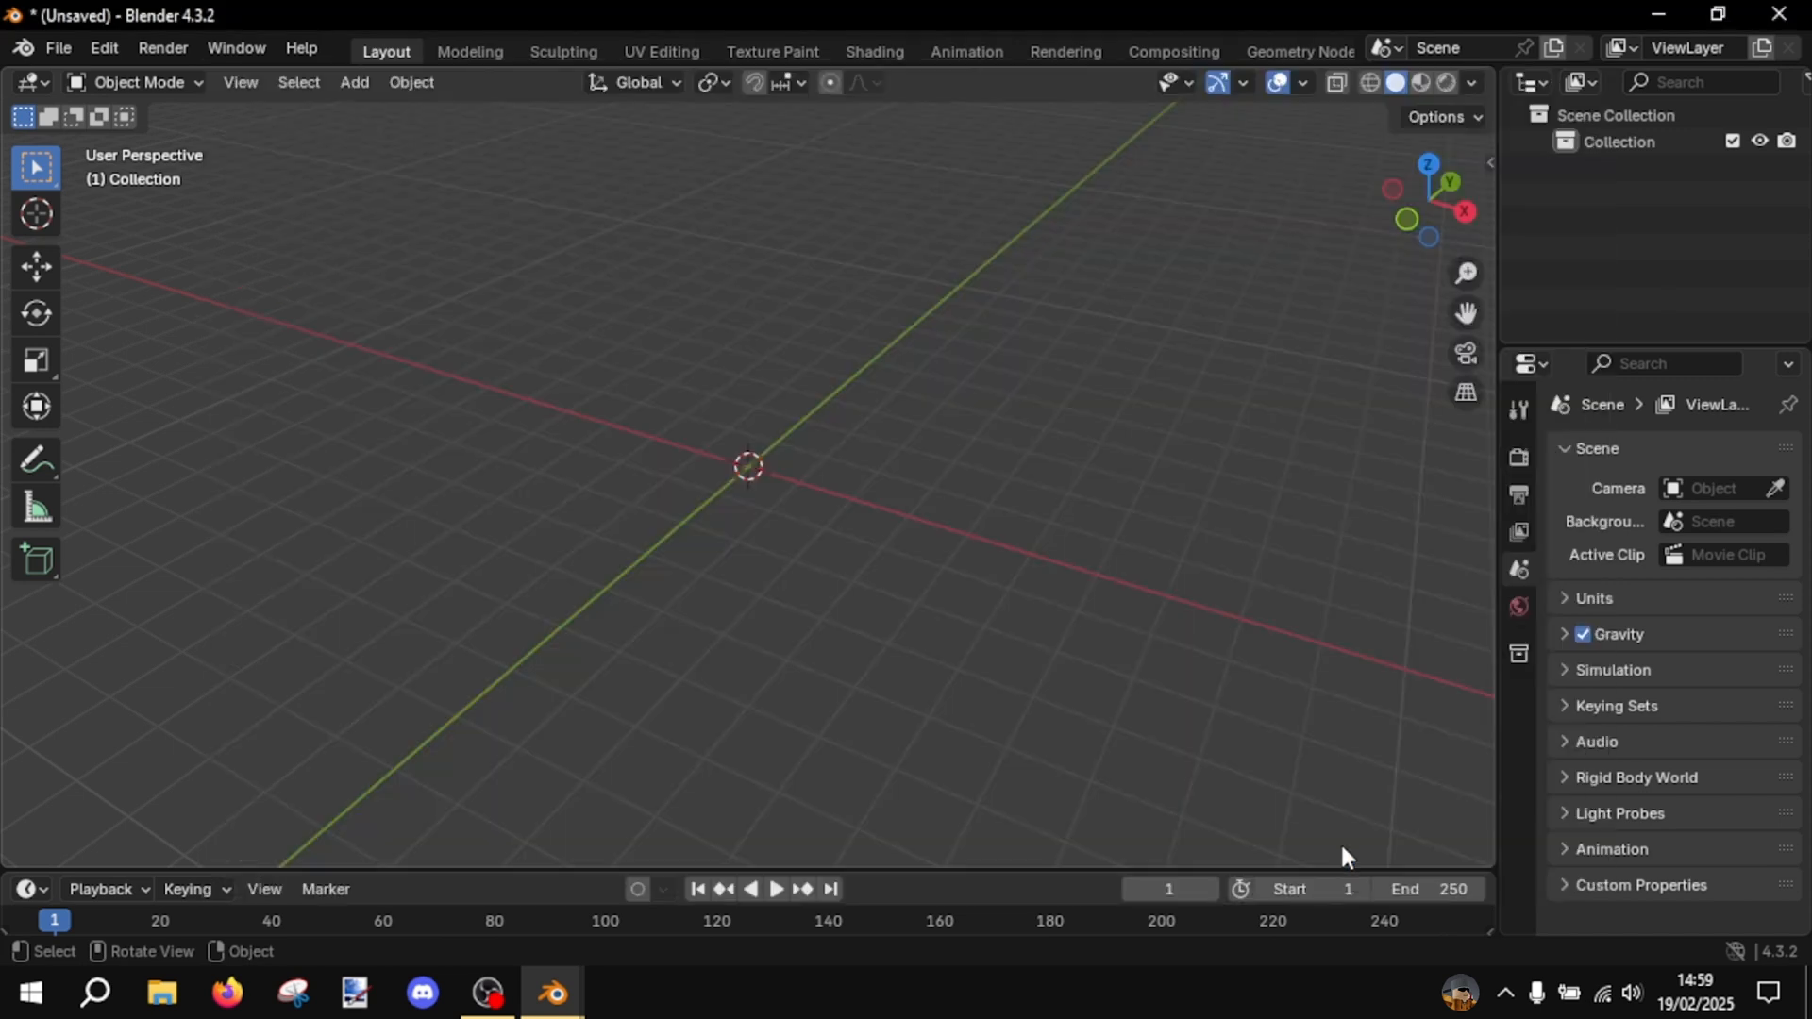
- Inspect the imported car's headlight, front and side closely, and select its red front body part
{"action": "middle_click_drag", "start_coordinate": [955, 506], "coordinate": [872, 446]}
{"action": "scroll", "coordinate": [872, 445], "scroll_direction": "up", "scroll_amount": 2}
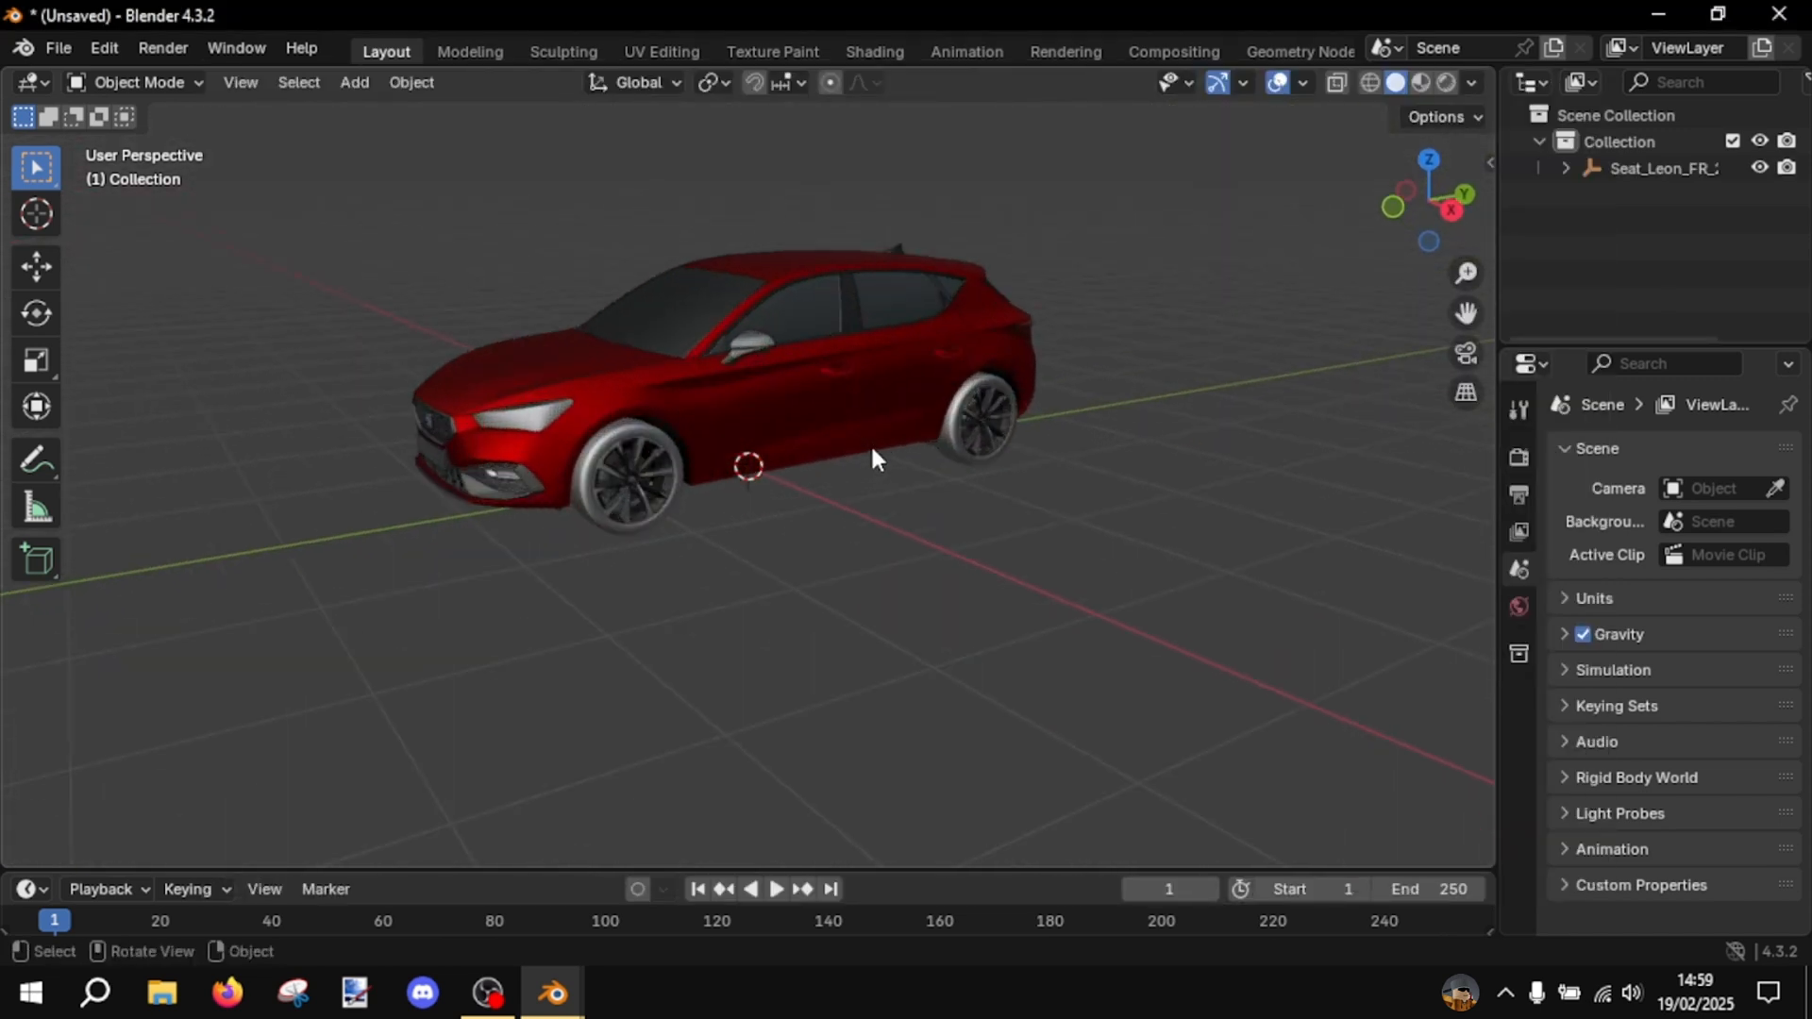
{"action": "scroll", "coordinate": [594, 424], "scroll_direction": "up", "scroll_amount": 3}
{"action": "middle_click_drag", "start_coordinate": [794, 394], "coordinate": [915, 399]}
{"action": "scroll", "coordinate": [796, 424], "scroll_direction": "up", "scroll_amount": 8}
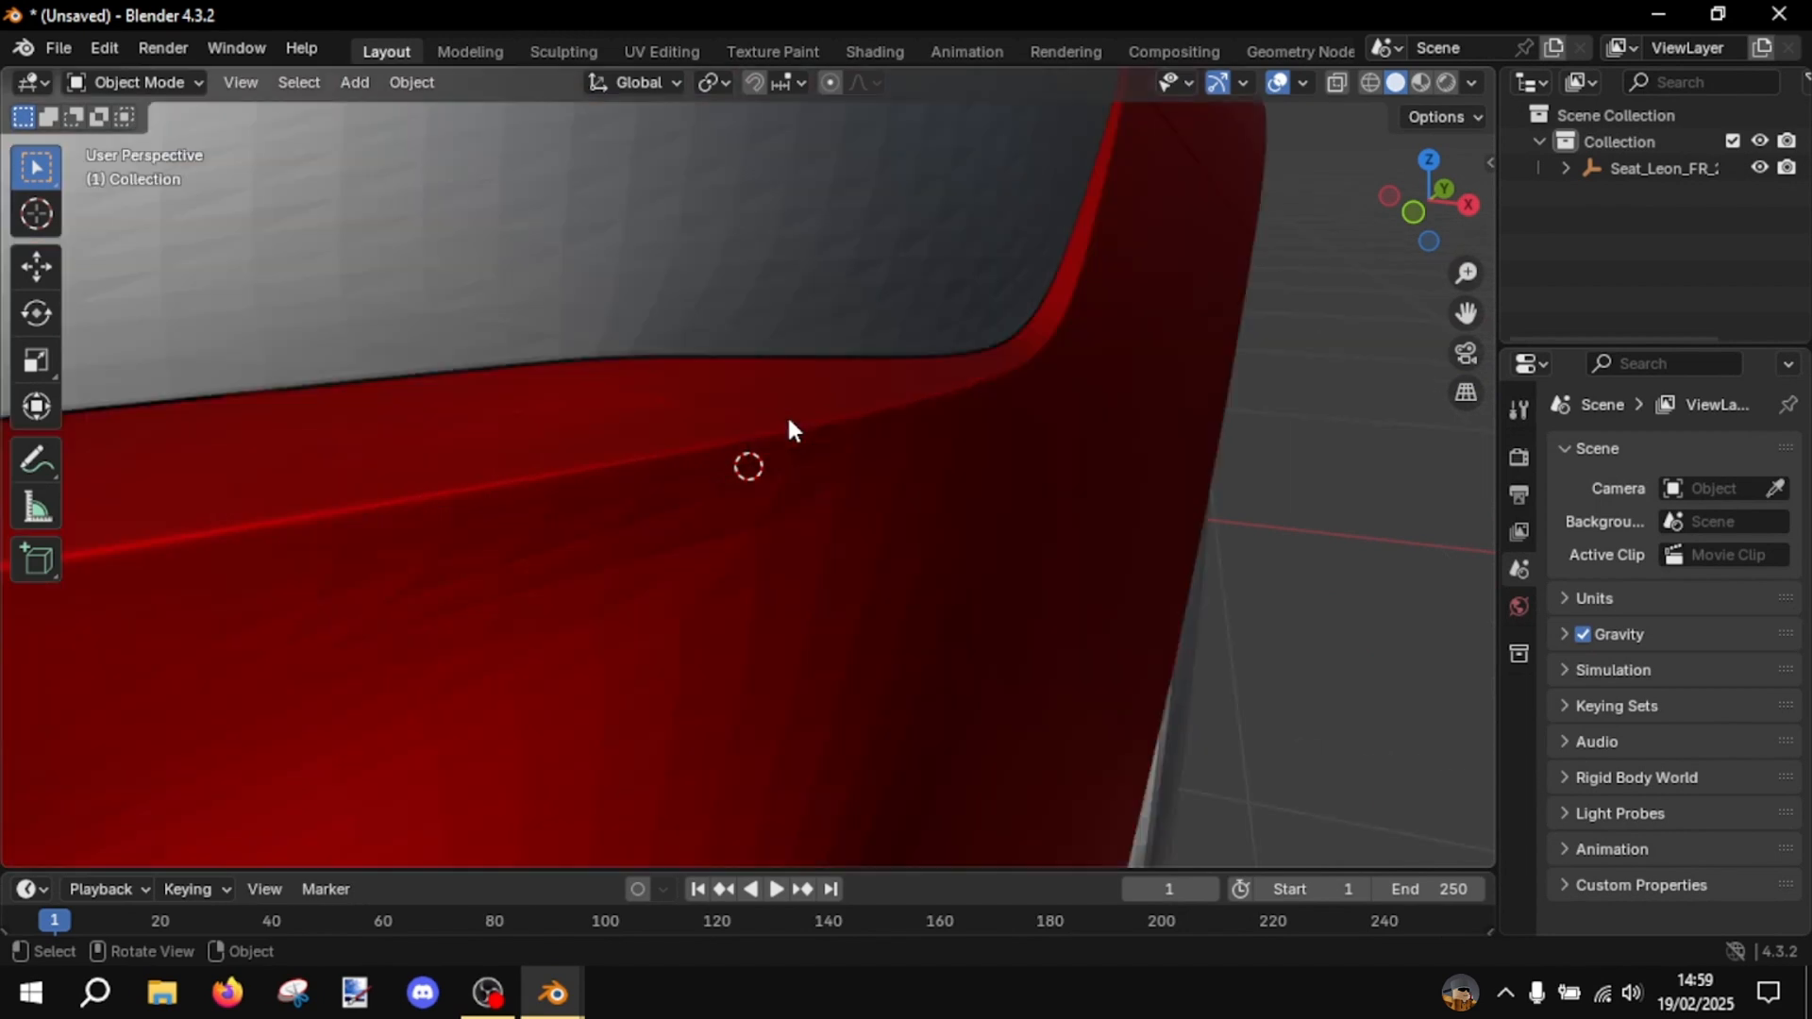
{"action": "scroll", "coordinate": [716, 497], "scroll_direction": "down", "scroll_amount": 10}
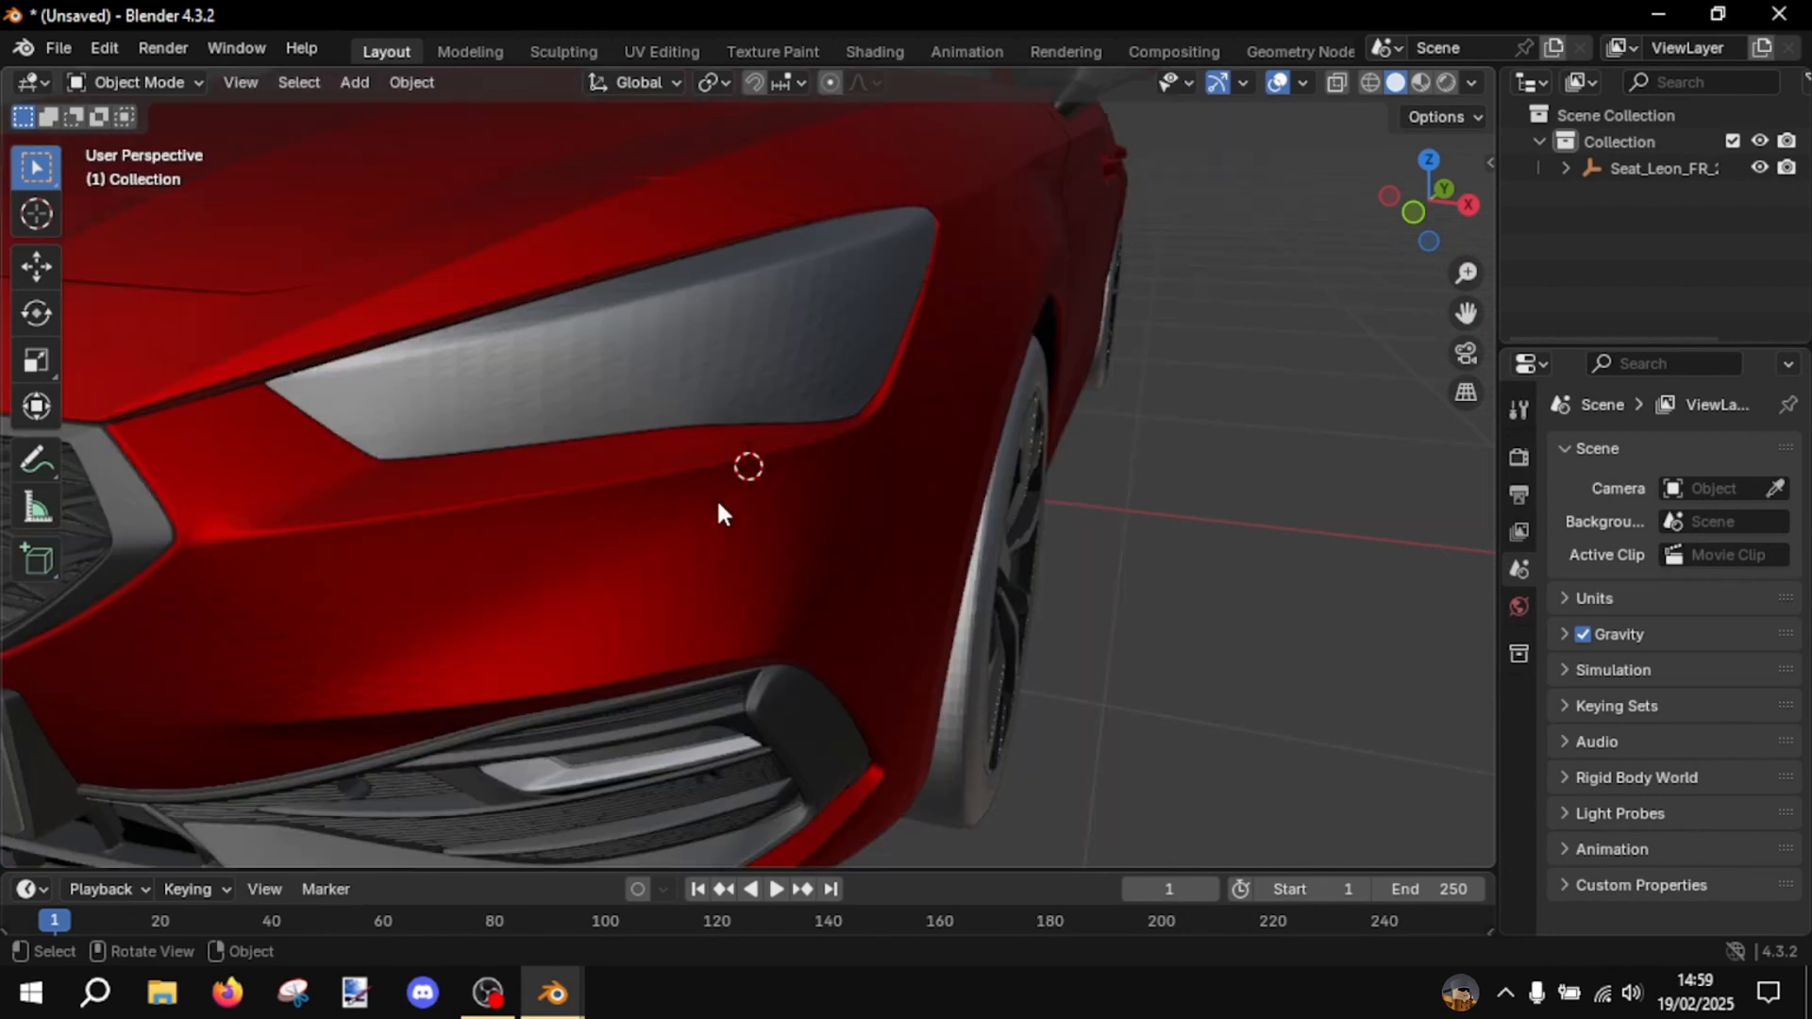
{"action": "middle_click_drag", "start_coordinate": [798, 485], "coordinate": [586, 549]}
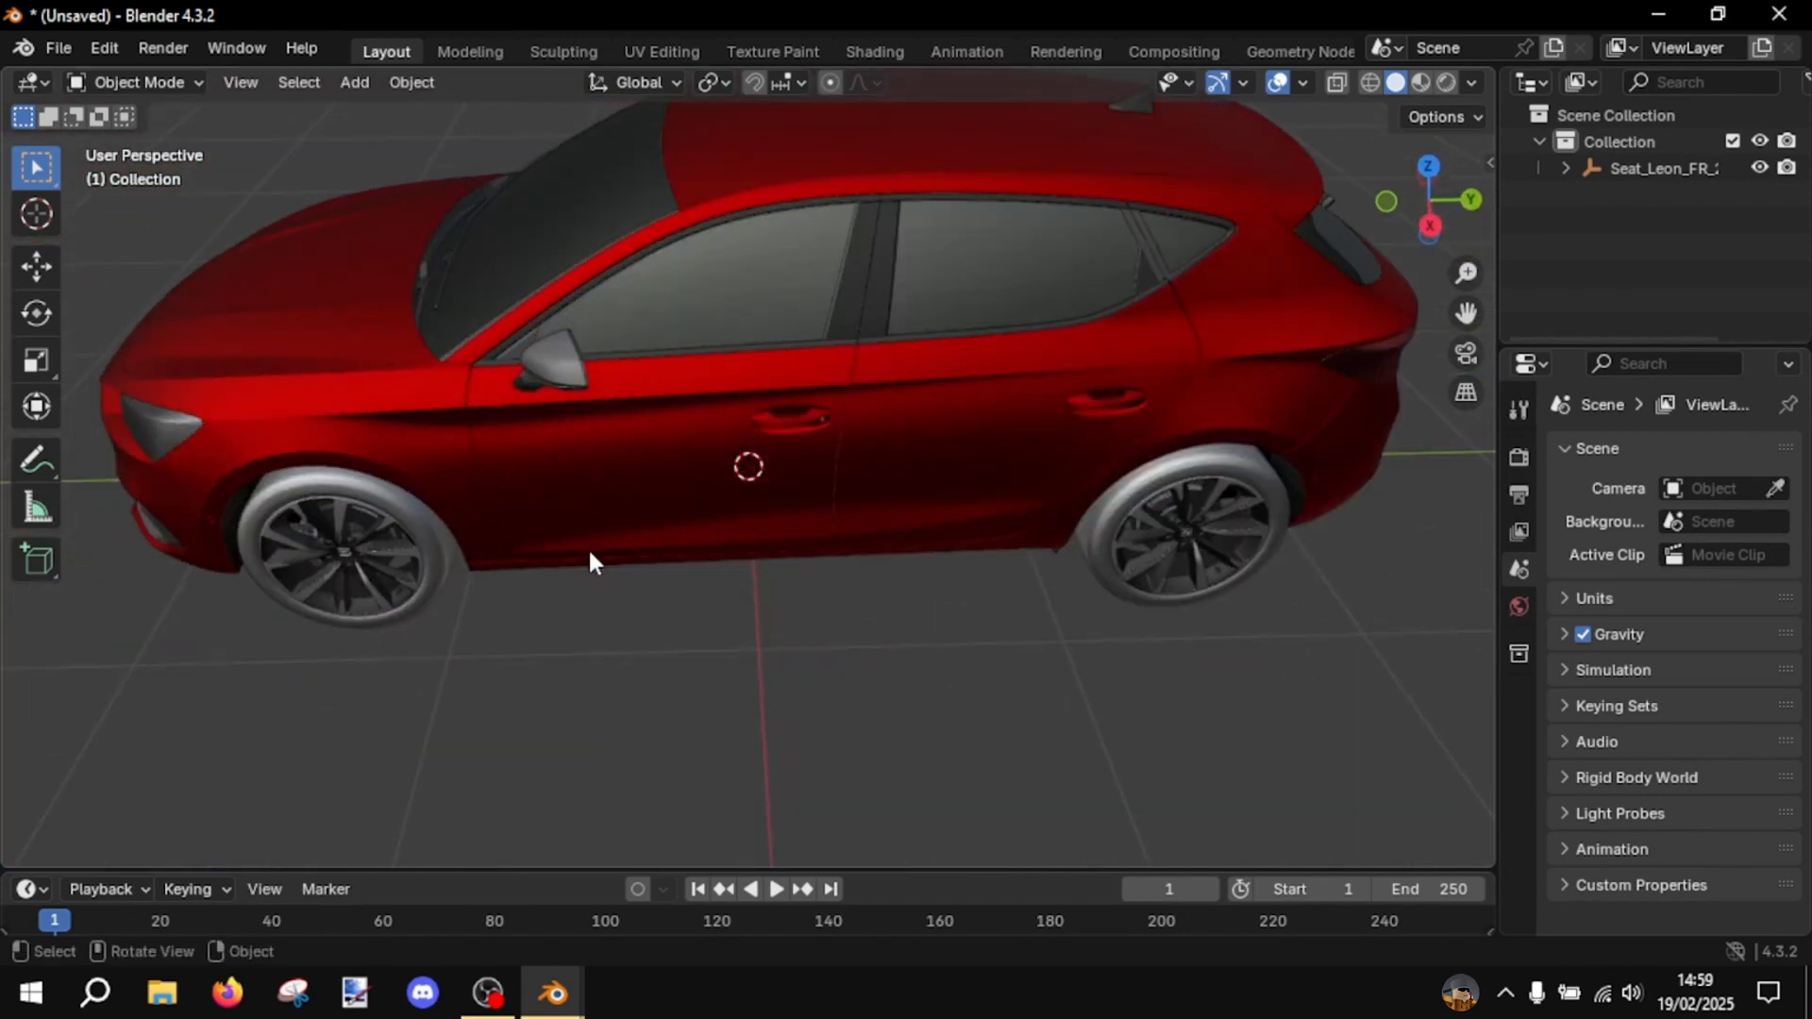
{"action": "left_click", "coordinate": [587, 549]}
{"action": "left_click", "coordinate": [798, 654]}
{"action": "left_click", "coordinate": [281, 310]}
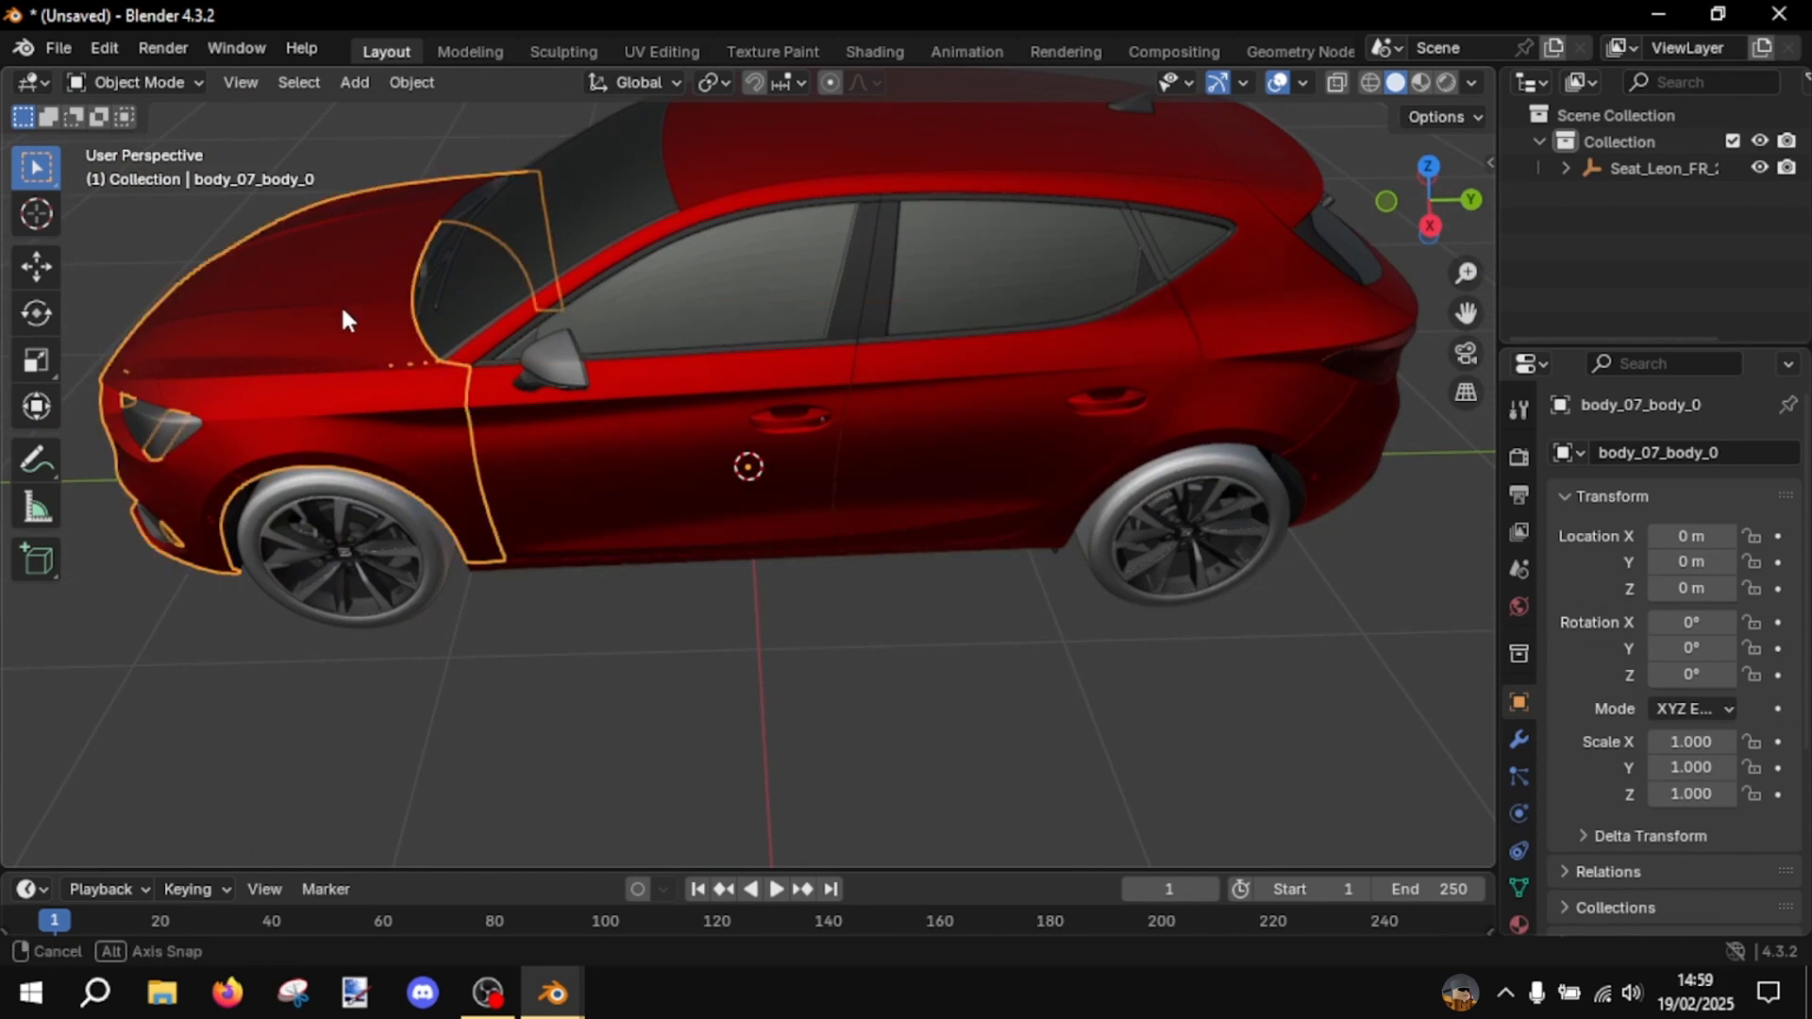
{"action": "middle_click_drag", "start_coordinate": [343, 315], "coordinate": [1054, 451]}
{"action": "scroll", "coordinate": [1051, 443], "scroll_direction": "down", "scroll_amount": 5}
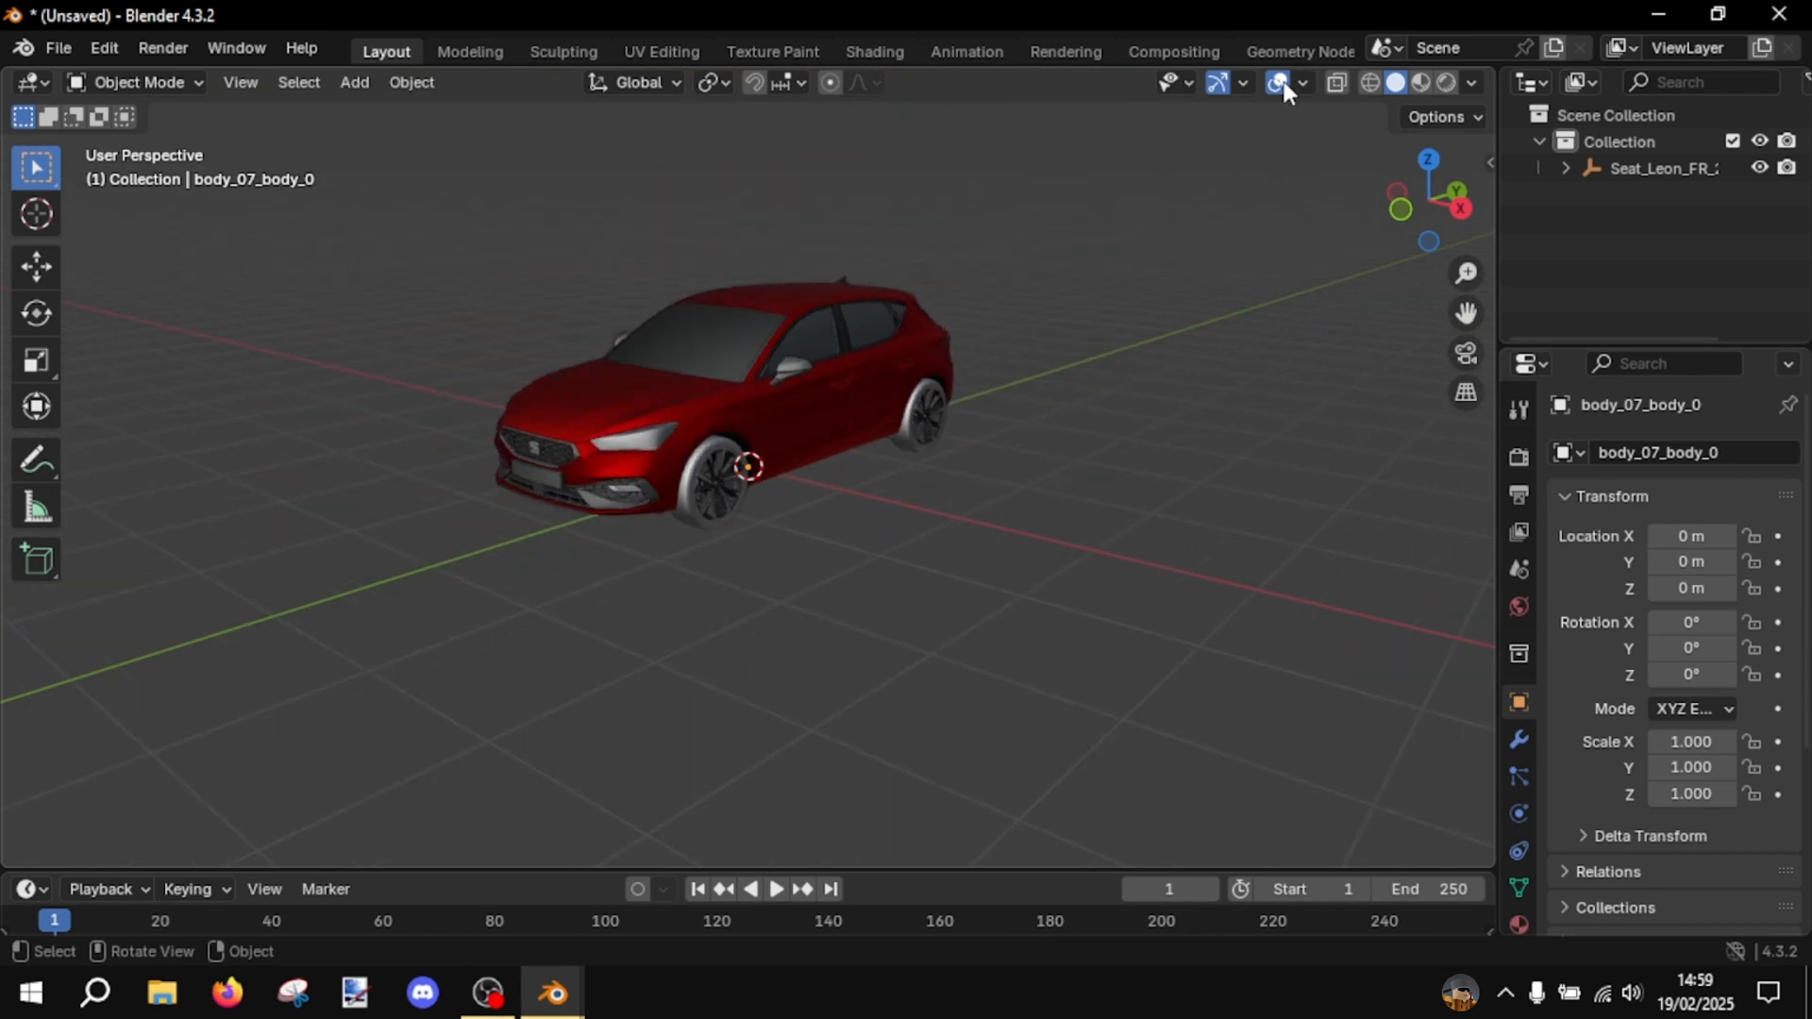
- Turn on Statistics and turn off Text Info in the viewport overlays
{"action": "left_click", "coordinate": [1302, 84]}
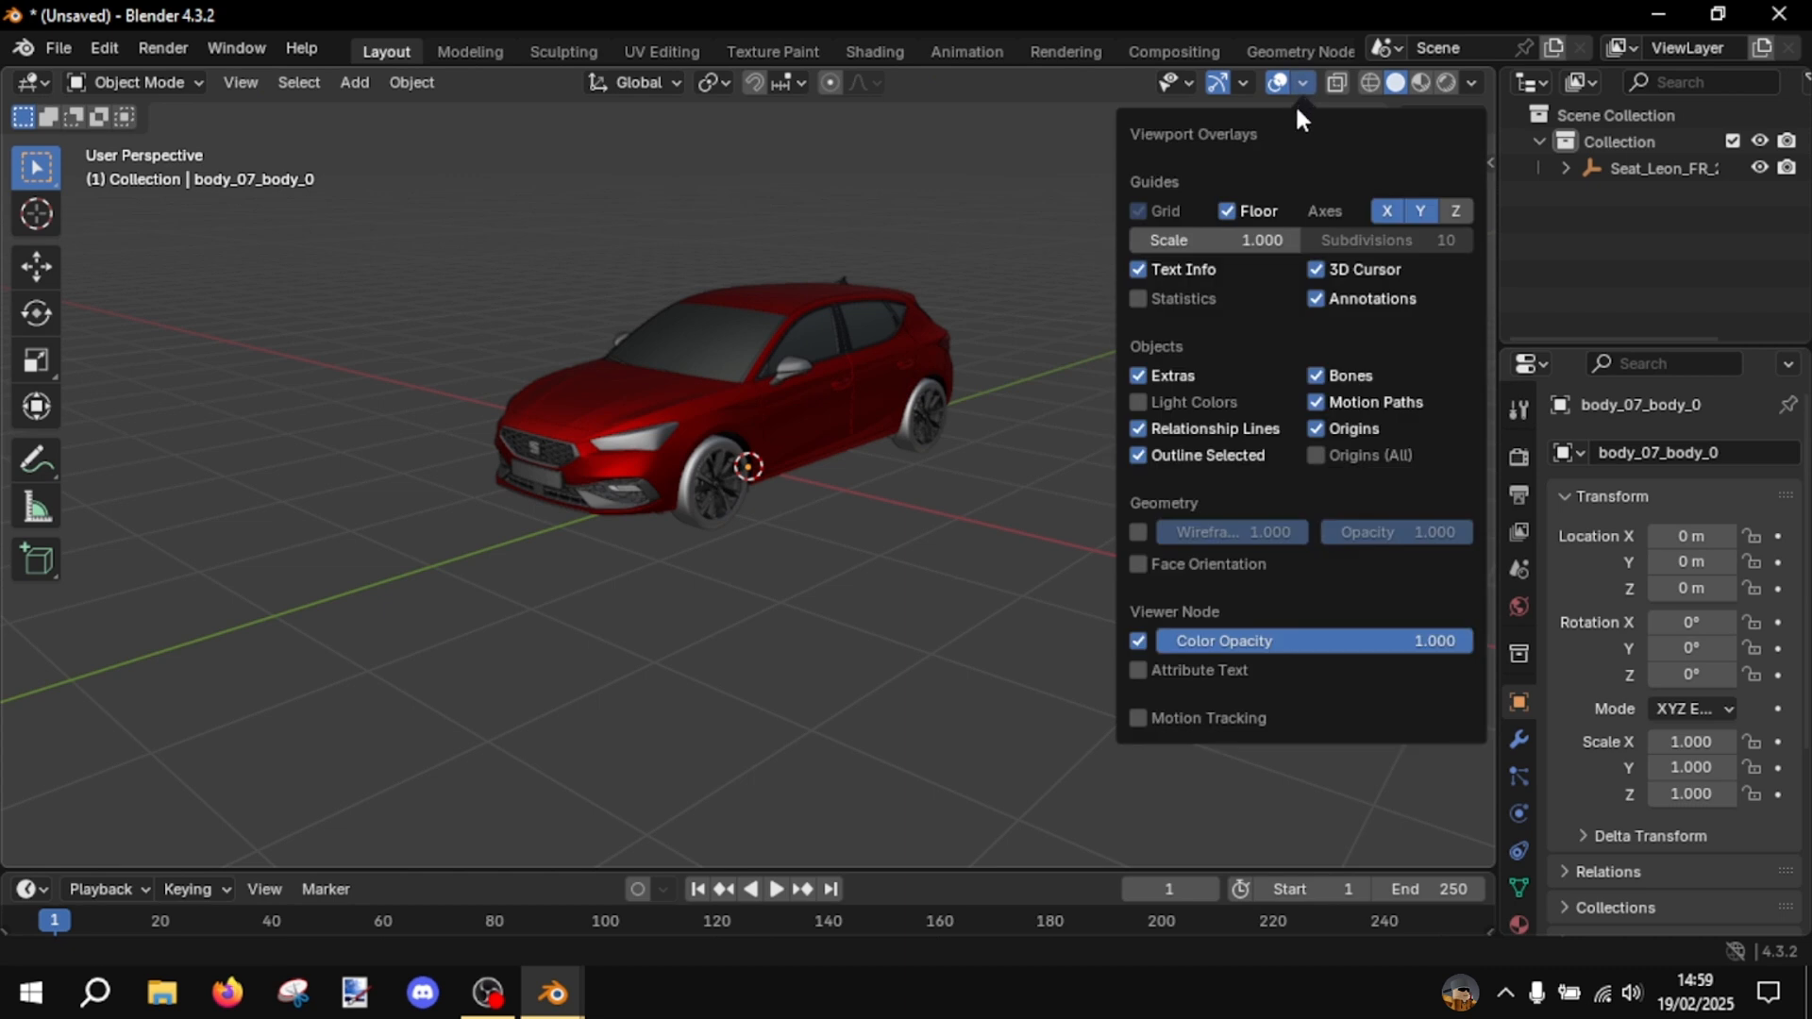
{"action": "left_click", "coordinate": [1147, 298]}
{"action": "left_click", "coordinate": [1139, 270]}
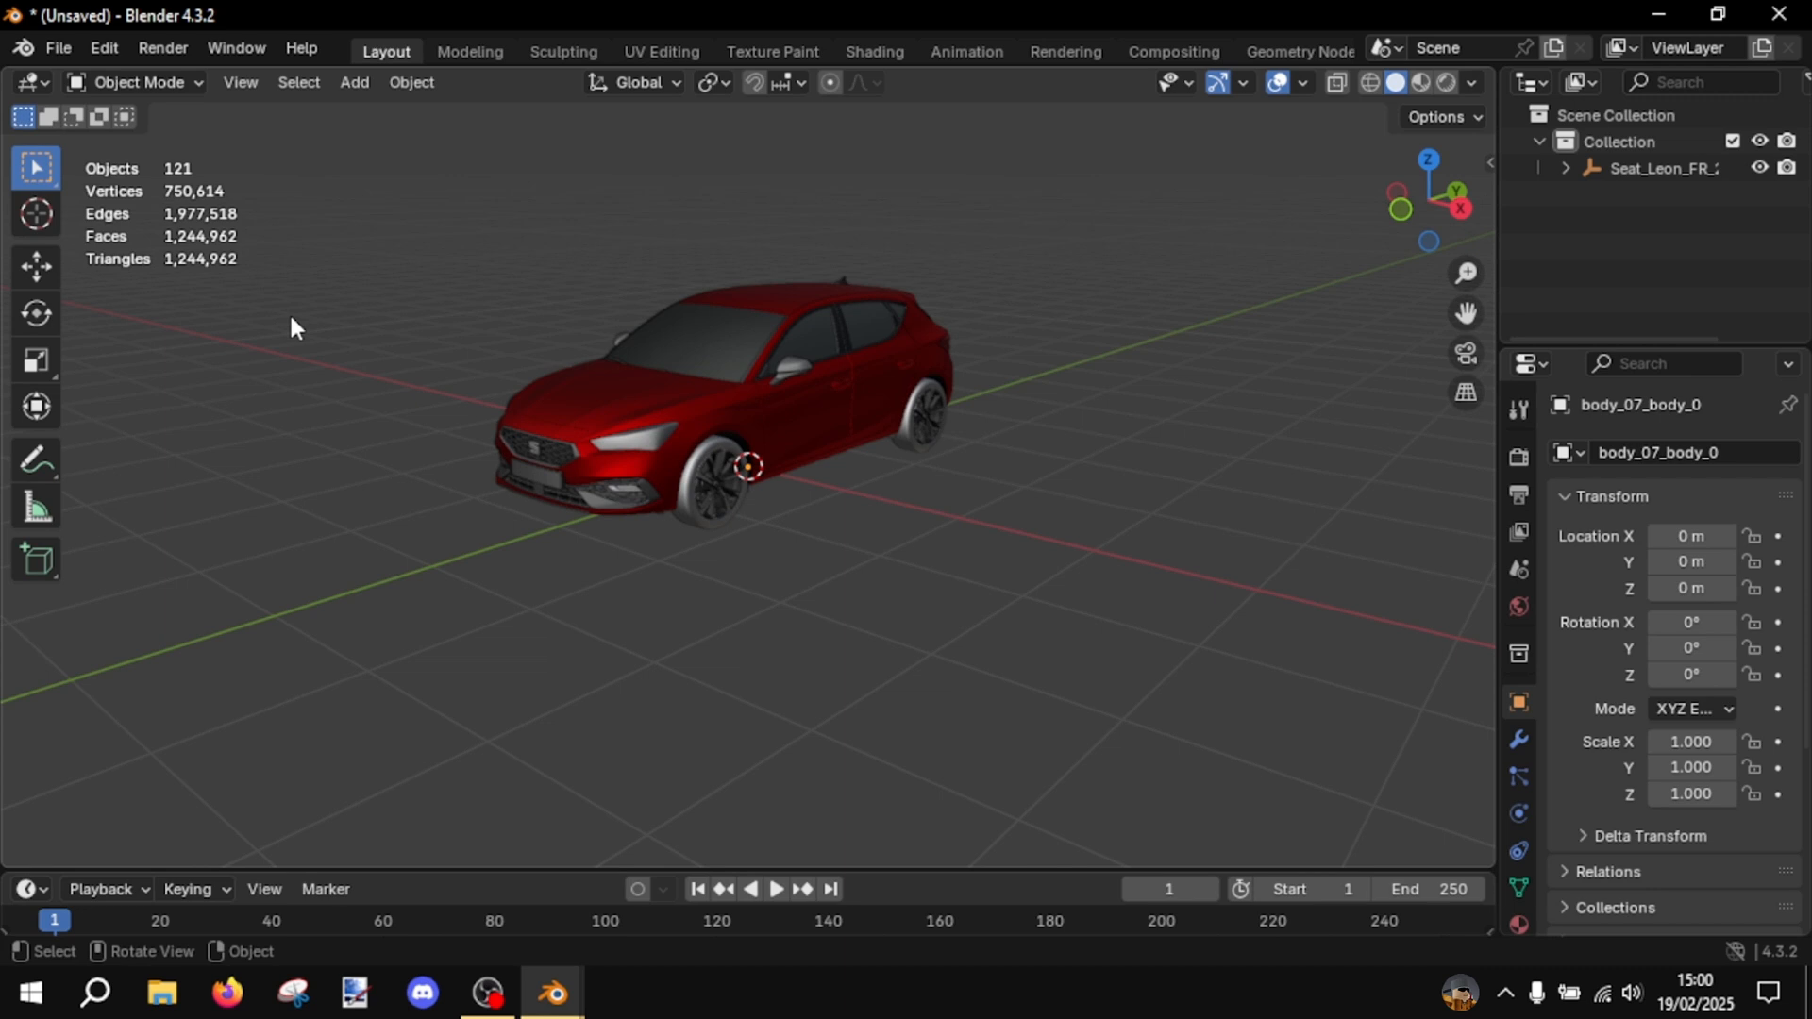
- Check the geometry statistics for the whole car and for its front tire
{"action": "left_click_drag", "start_coordinate": [126, 272], "coordinate": [209, 265]}
{"action": "middle_click_drag", "start_coordinate": [426, 278], "coordinate": [679, 339]}
{"action": "scroll", "coordinate": [776, 364], "scroll_direction": "up", "scroll_amount": 2}
{"action": "left_click", "coordinate": [624, 470]}
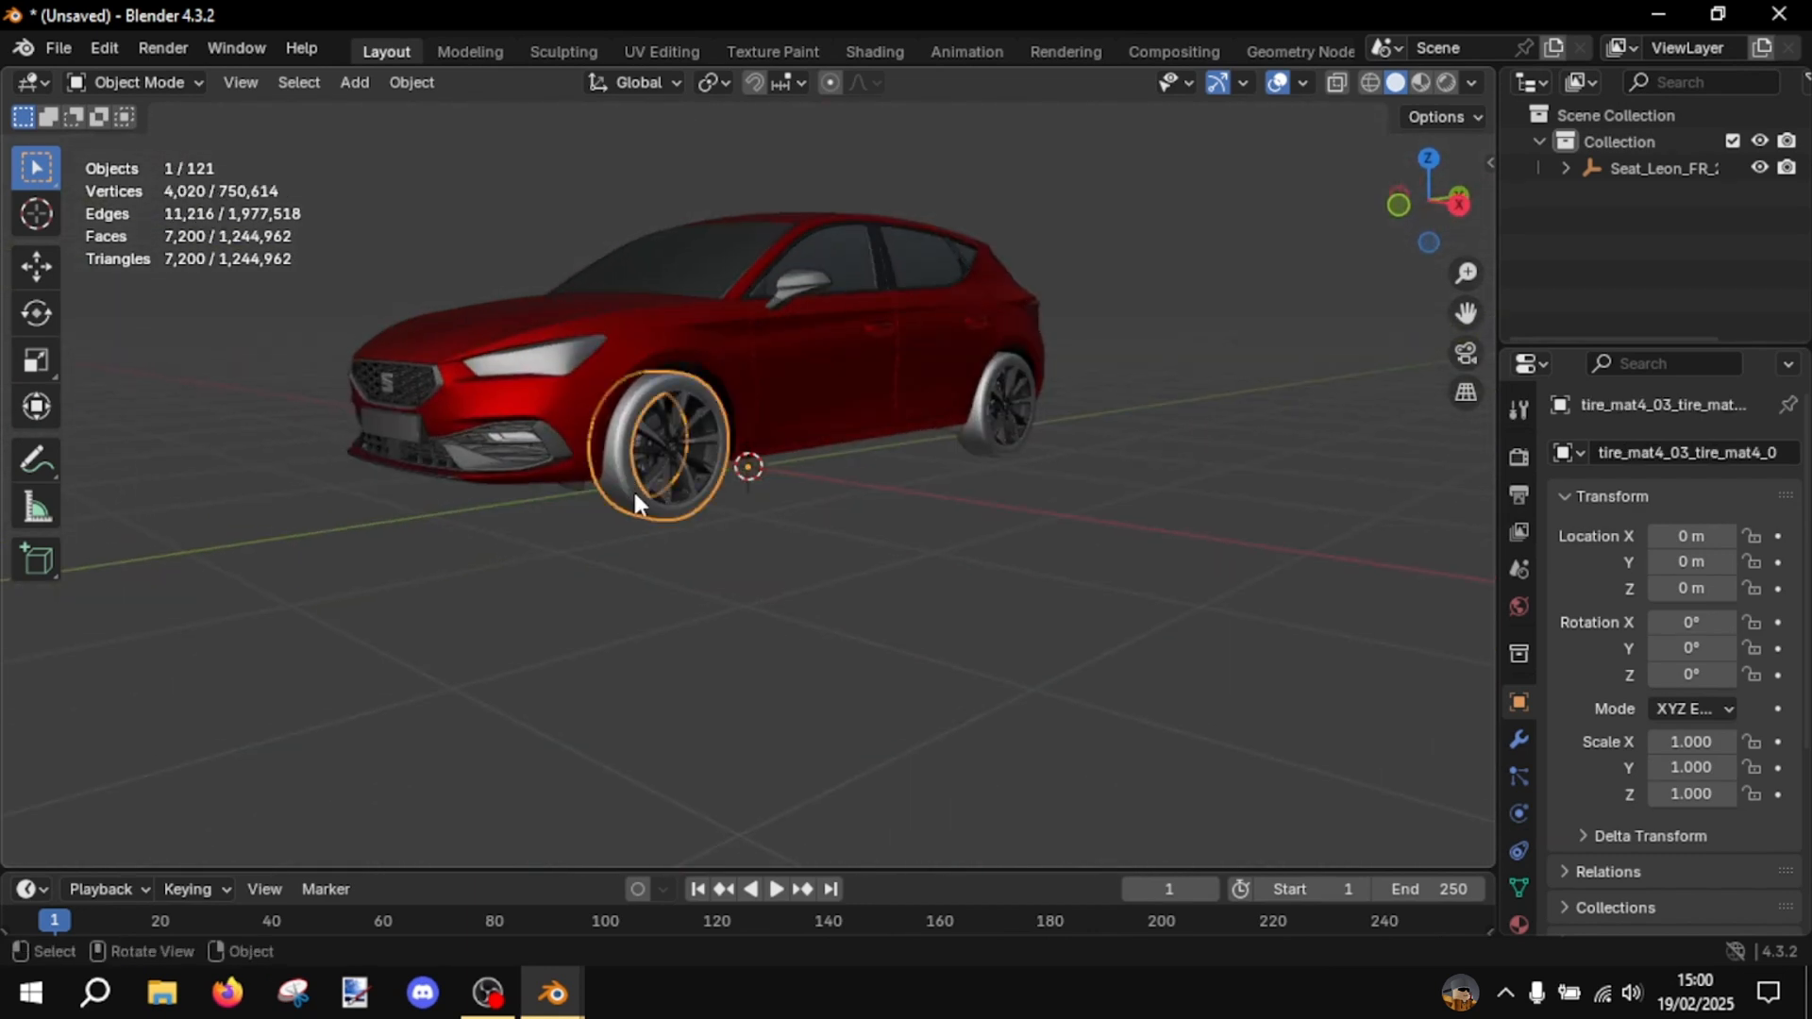
{"action": "left_click", "coordinate": [892, 613]}
{"action": "scroll", "coordinate": [989, 666], "scroll_direction": "up", "scroll_amount": 3}
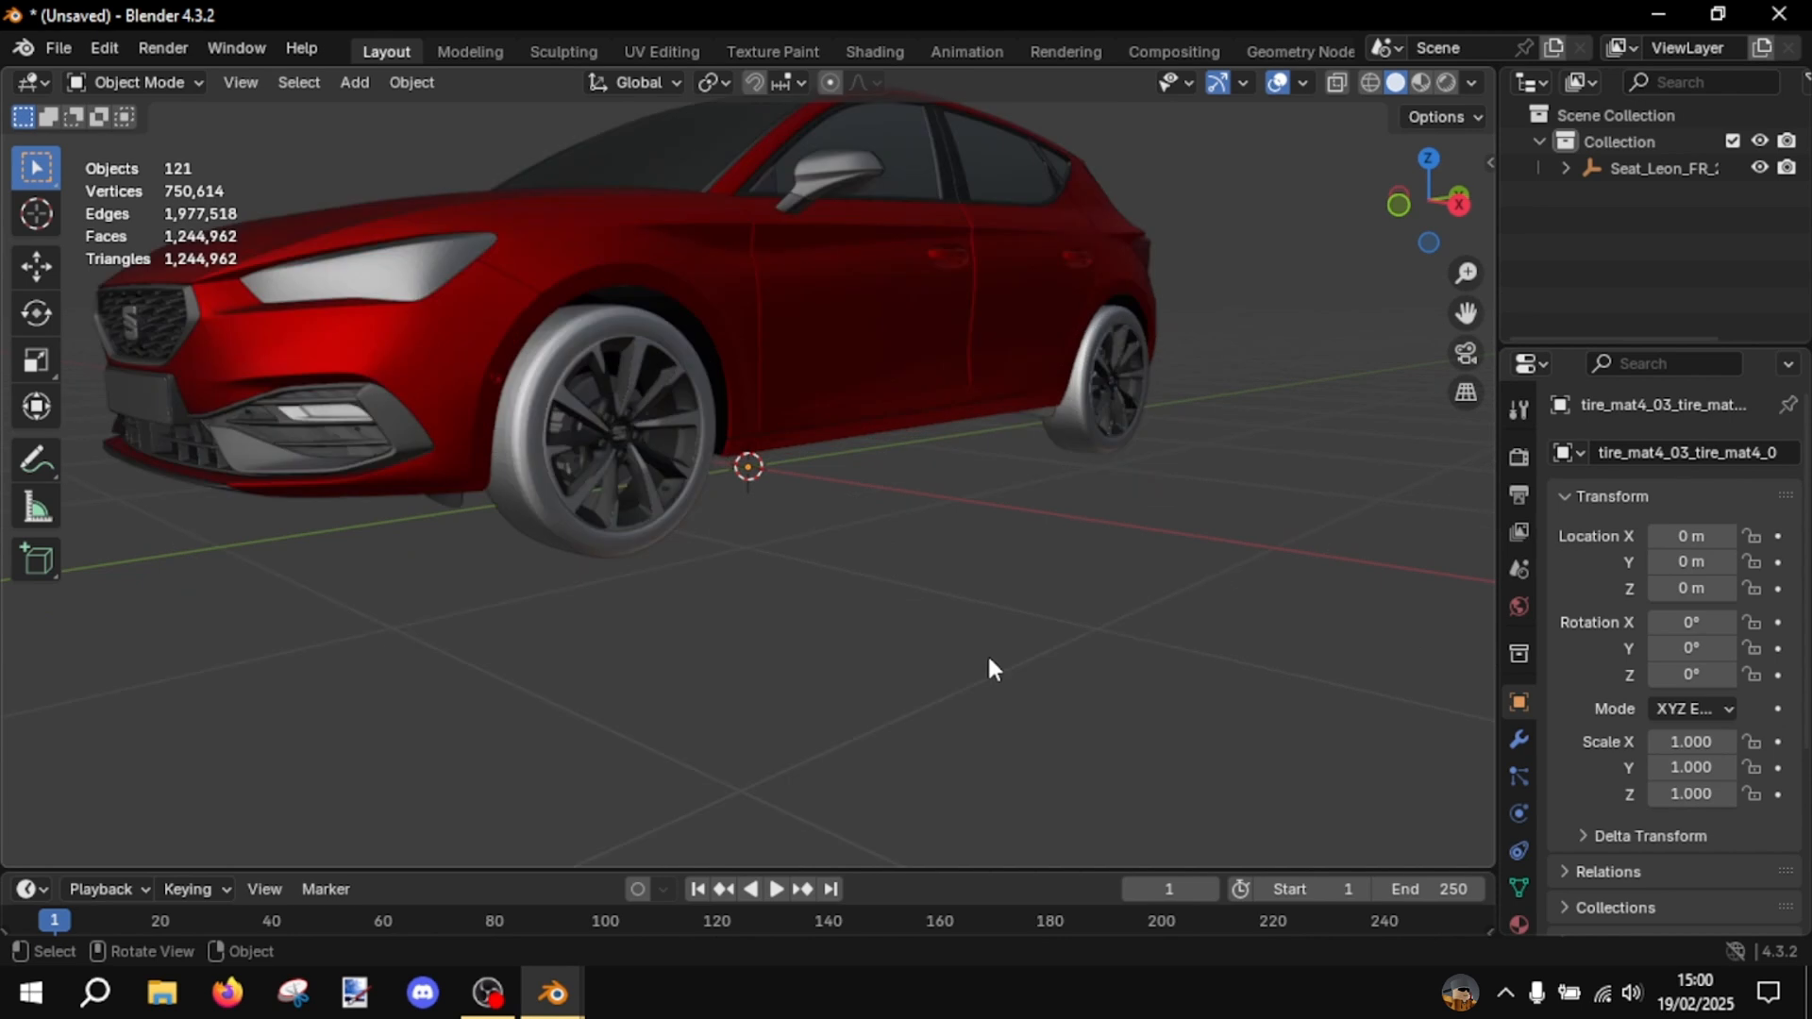
{"action": "left_click", "coordinate": [472, 387]}
{"action": "left_click", "coordinate": [616, 547]}
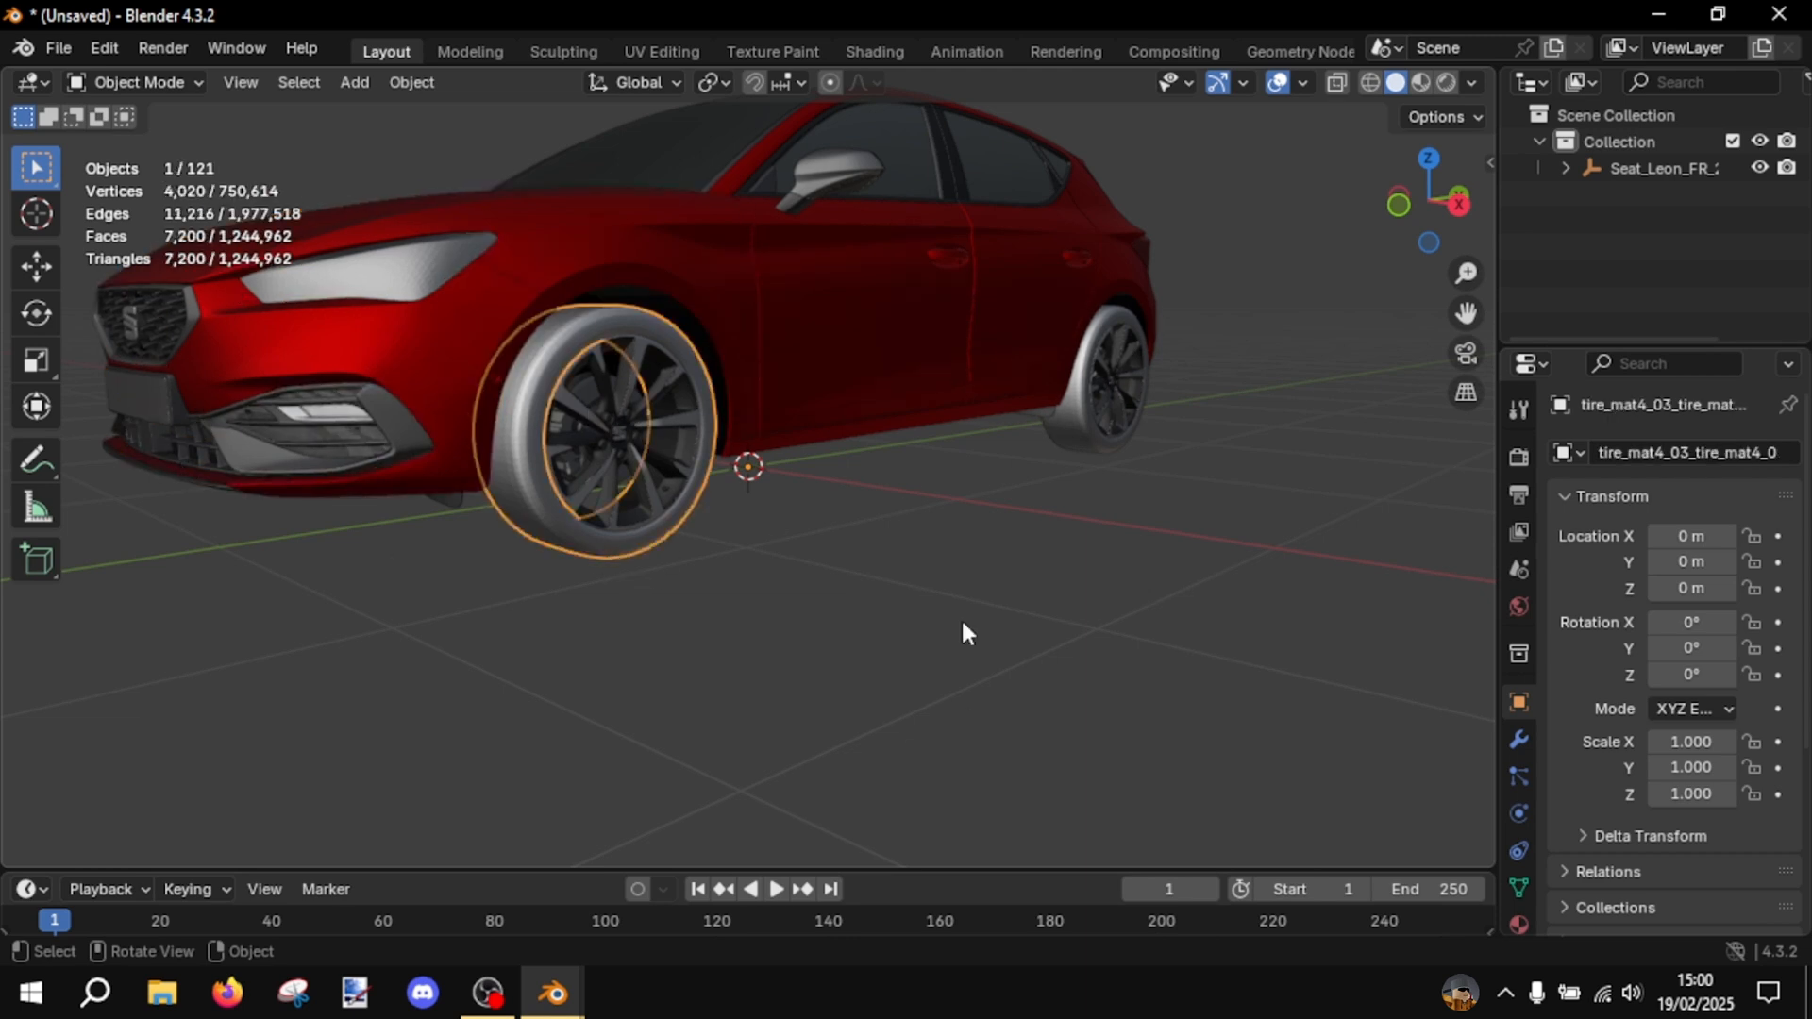
- Select the red side body part and the rear tire in turn to compare their geometry statistics
{"action": "middle_click_drag", "start_coordinate": [961, 617], "coordinate": [857, 619]}
{"action": "left_click", "coordinate": [794, 377]}
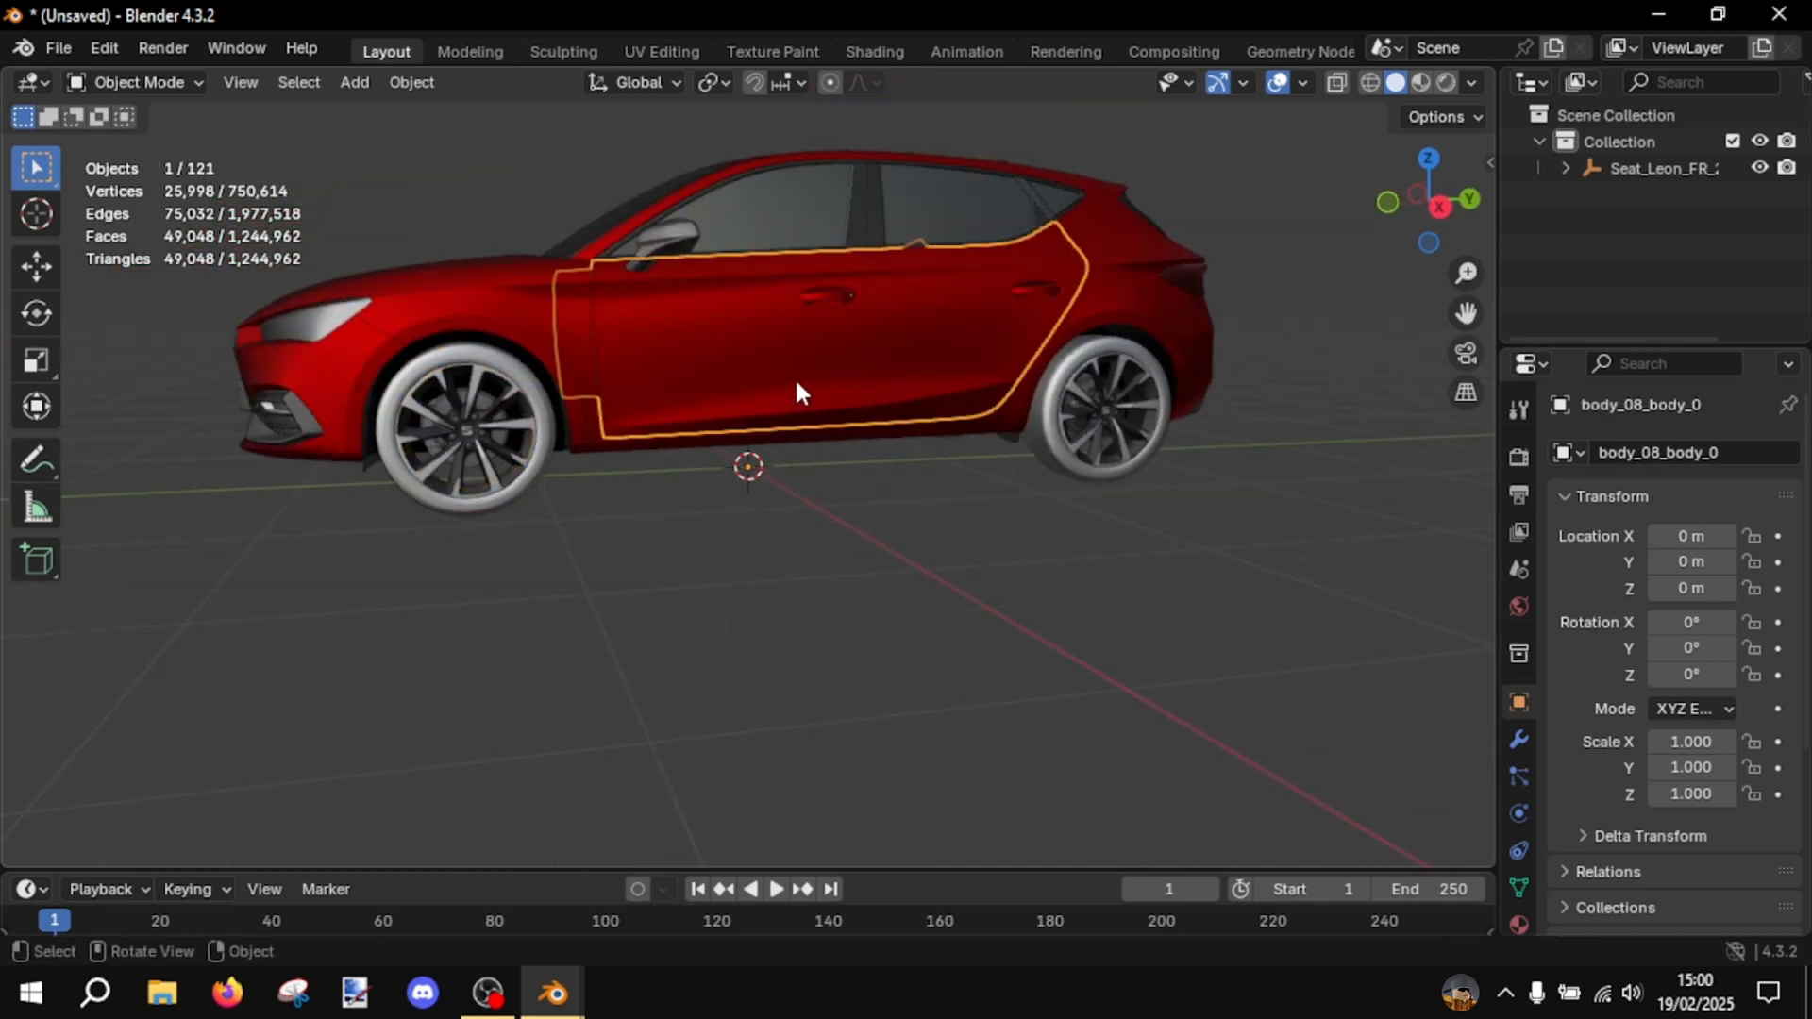
{"action": "middle_click_drag", "start_coordinate": [258, 253], "coordinate": [802, 569]}
{"action": "left_click", "coordinate": [830, 571]}
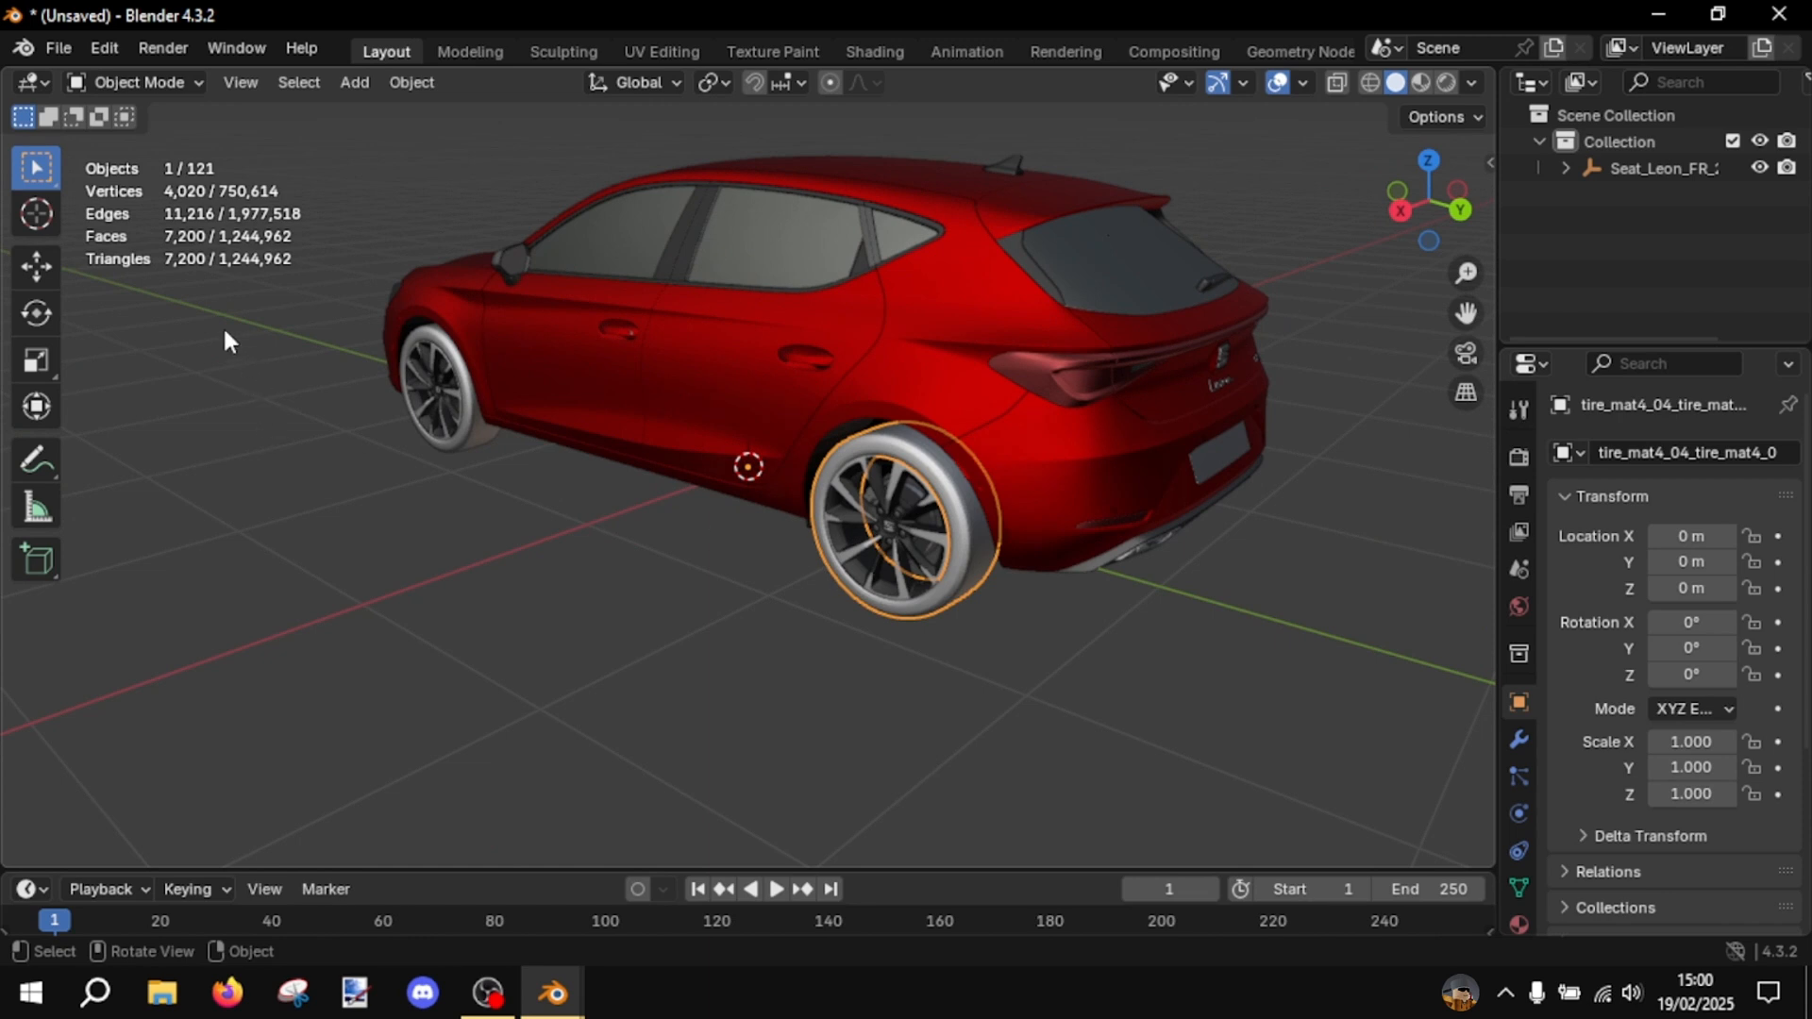
- Check the geometry statistics of the rear light glass, clear the selection and view the car from its front
{"action": "left_click", "coordinate": [1009, 370]}
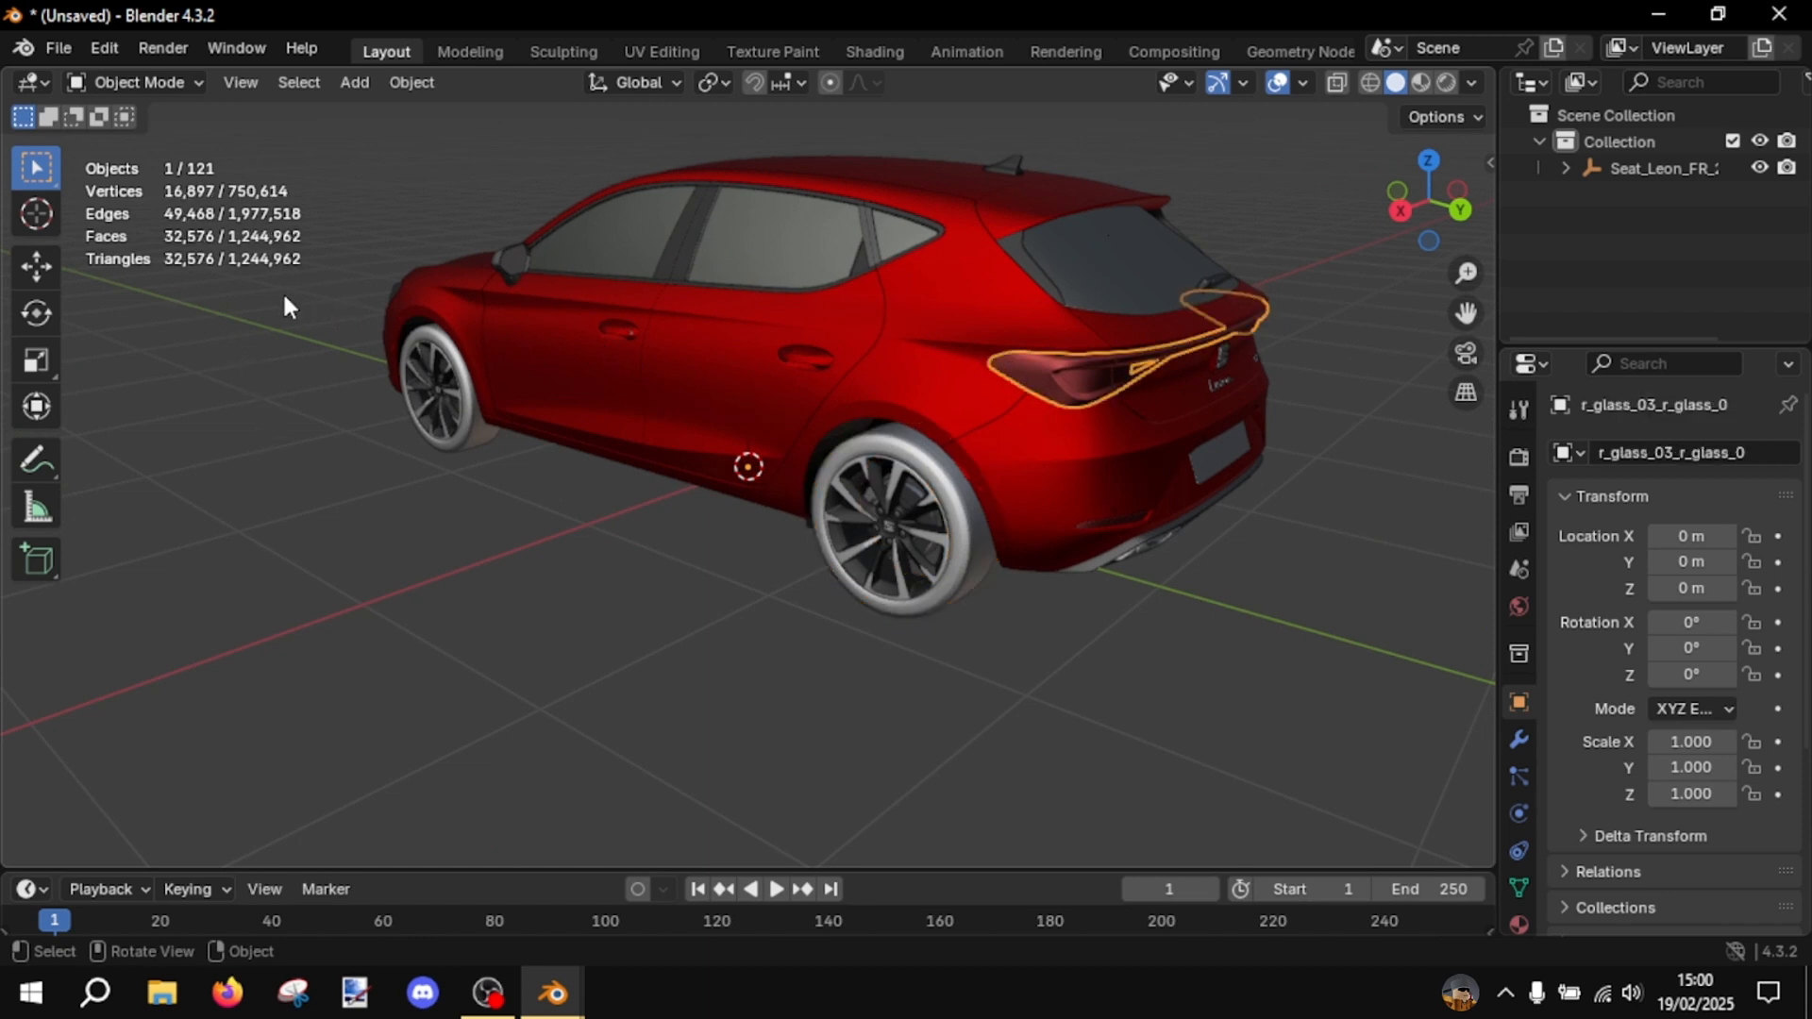
{"action": "middle_click_drag", "start_coordinate": [223, 257], "coordinate": [655, 372]}
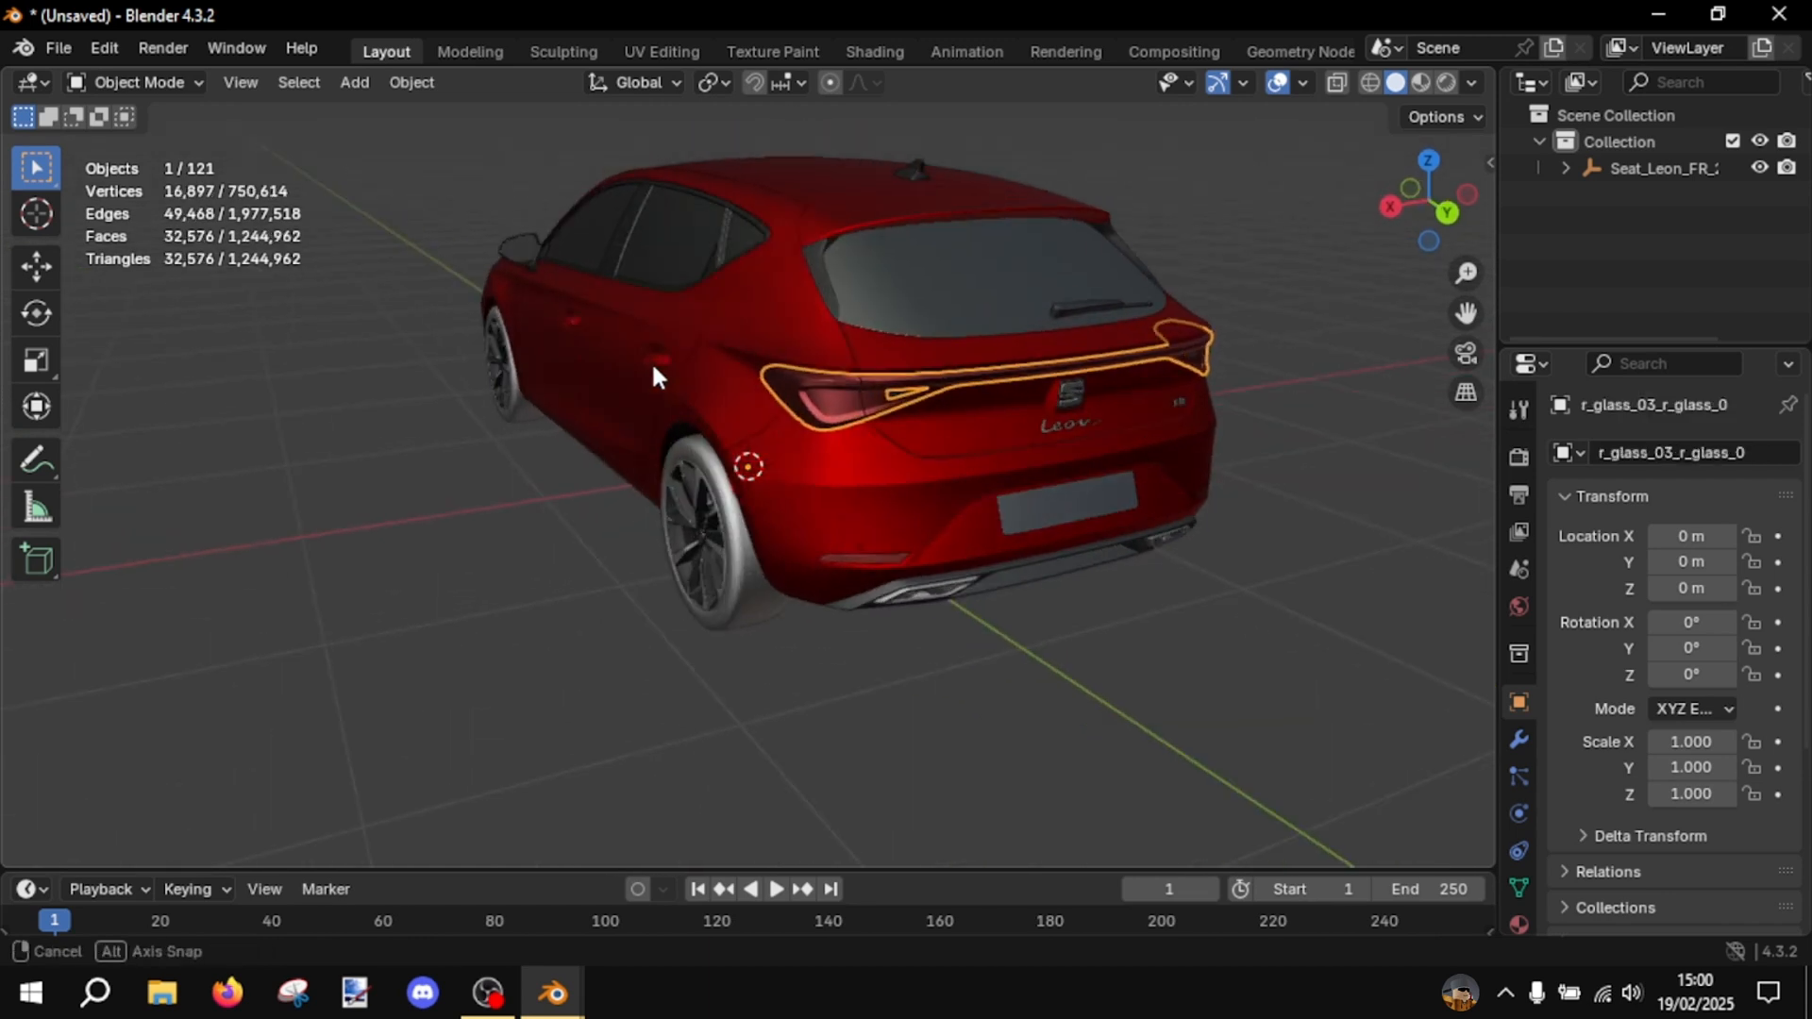
{"action": "scroll", "coordinate": [657, 376], "scroll_direction": "up", "scroll_amount": 4}
{"action": "scroll", "coordinate": [932, 413], "scroll_direction": "up", "scroll_amount": 3}
{"action": "scroll", "coordinate": [797, 416], "scroll_direction": "down", "scroll_amount": 9}
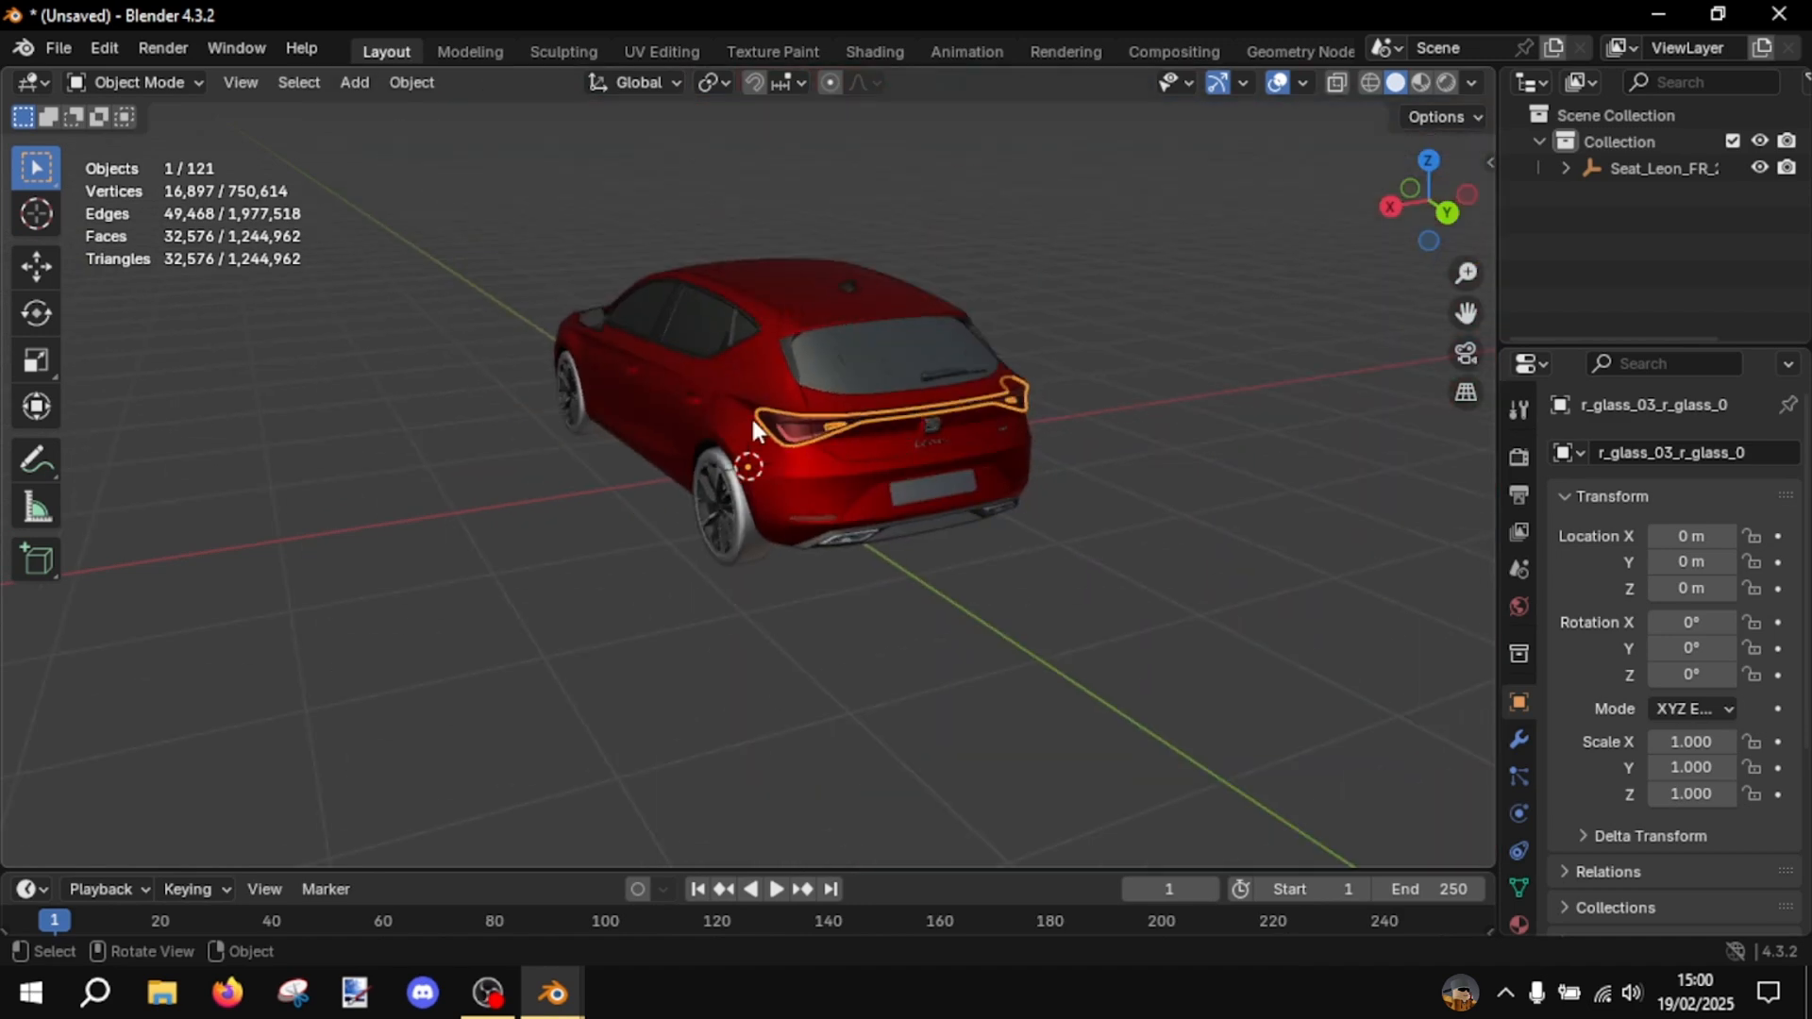
{"action": "middle_click_drag", "start_coordinate": [751, 419], "coordinate": [1052, 571]}
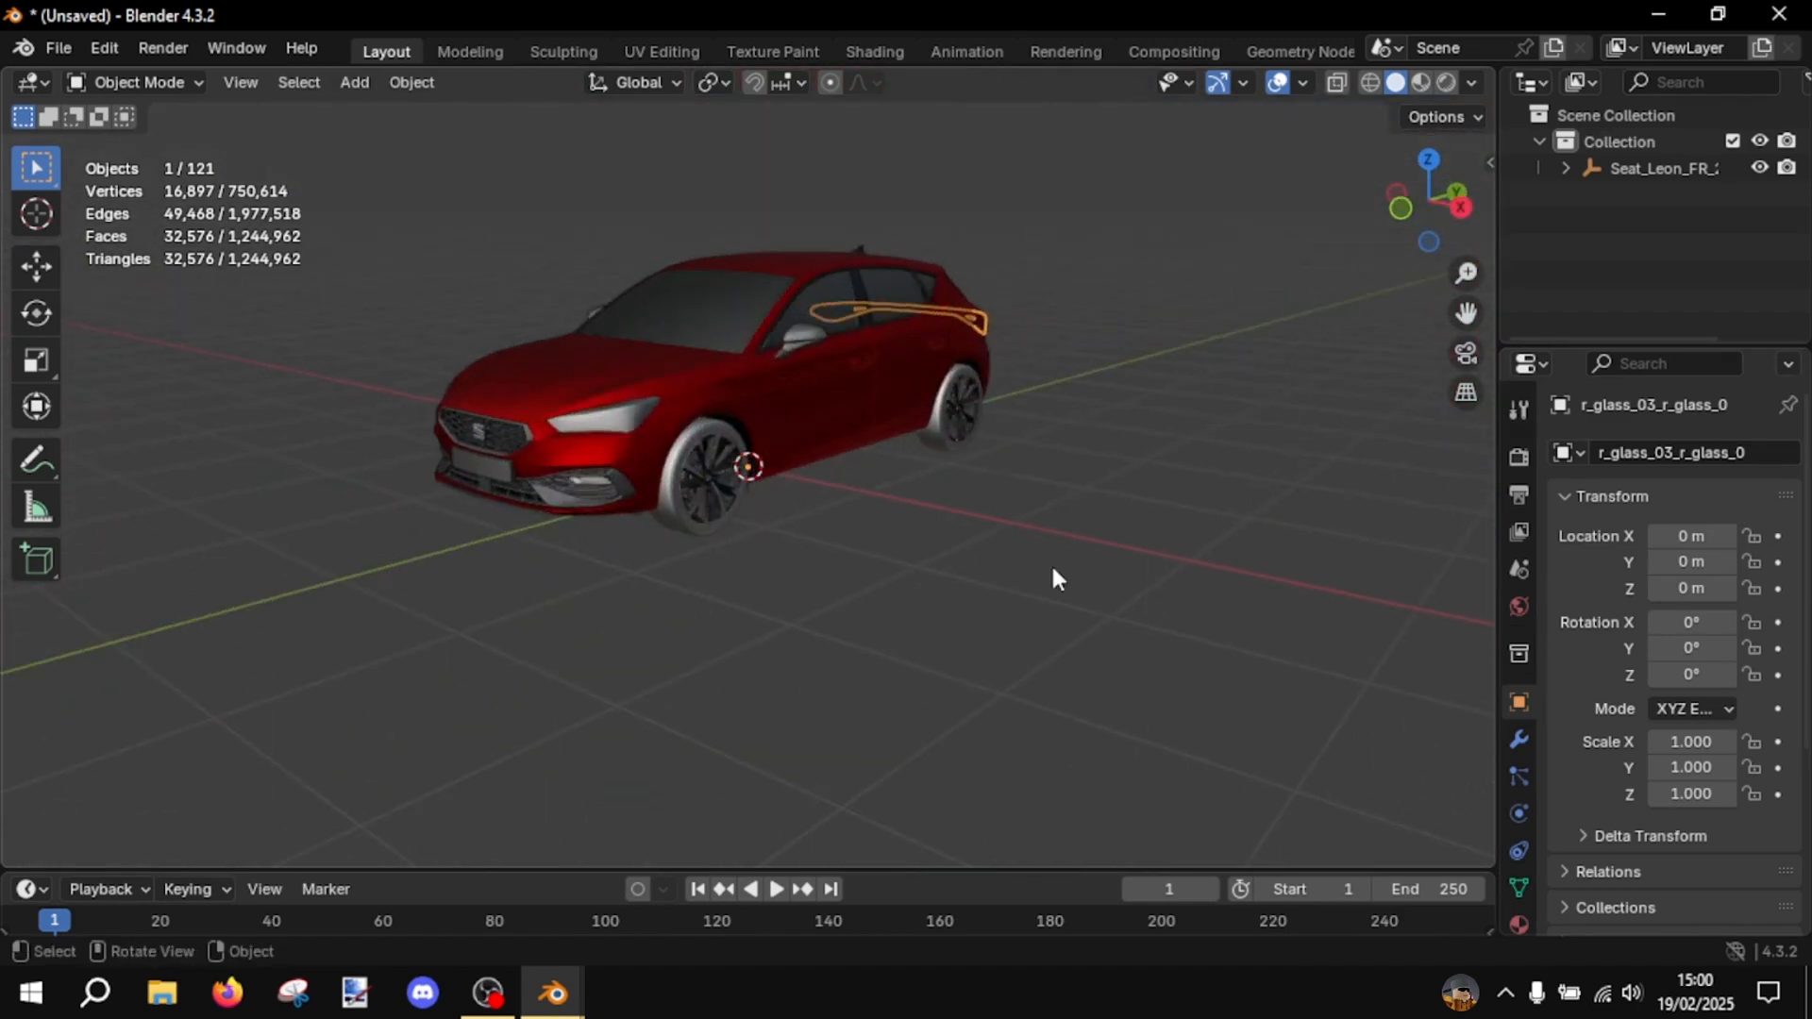
{"action": "left_click", "coordinate": [1052, 570]}
{"action": "scroll", "coordinate": [860, 506], "scroll_direction": "up", "scroll_amount": 4}
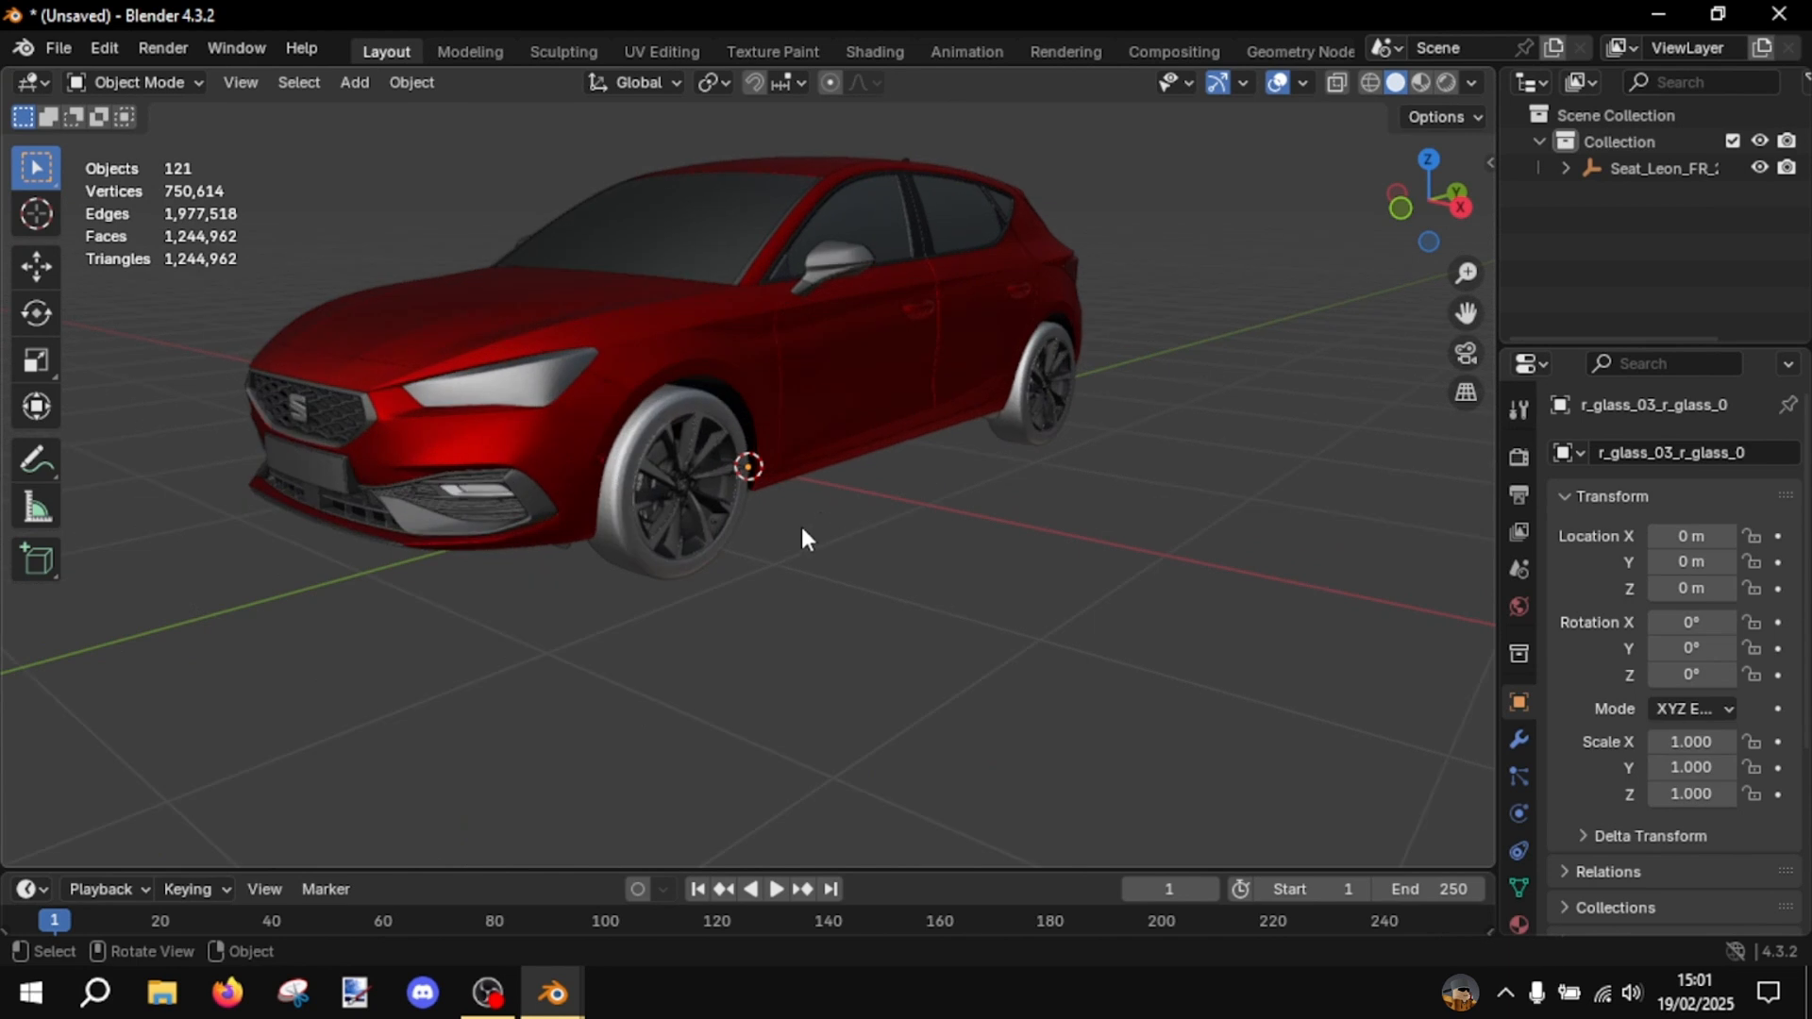
- Copy the car's front left tire and paste it into the empty scene in the second Blender window
{"action": "left_click", "coordinate": [598, 594]}
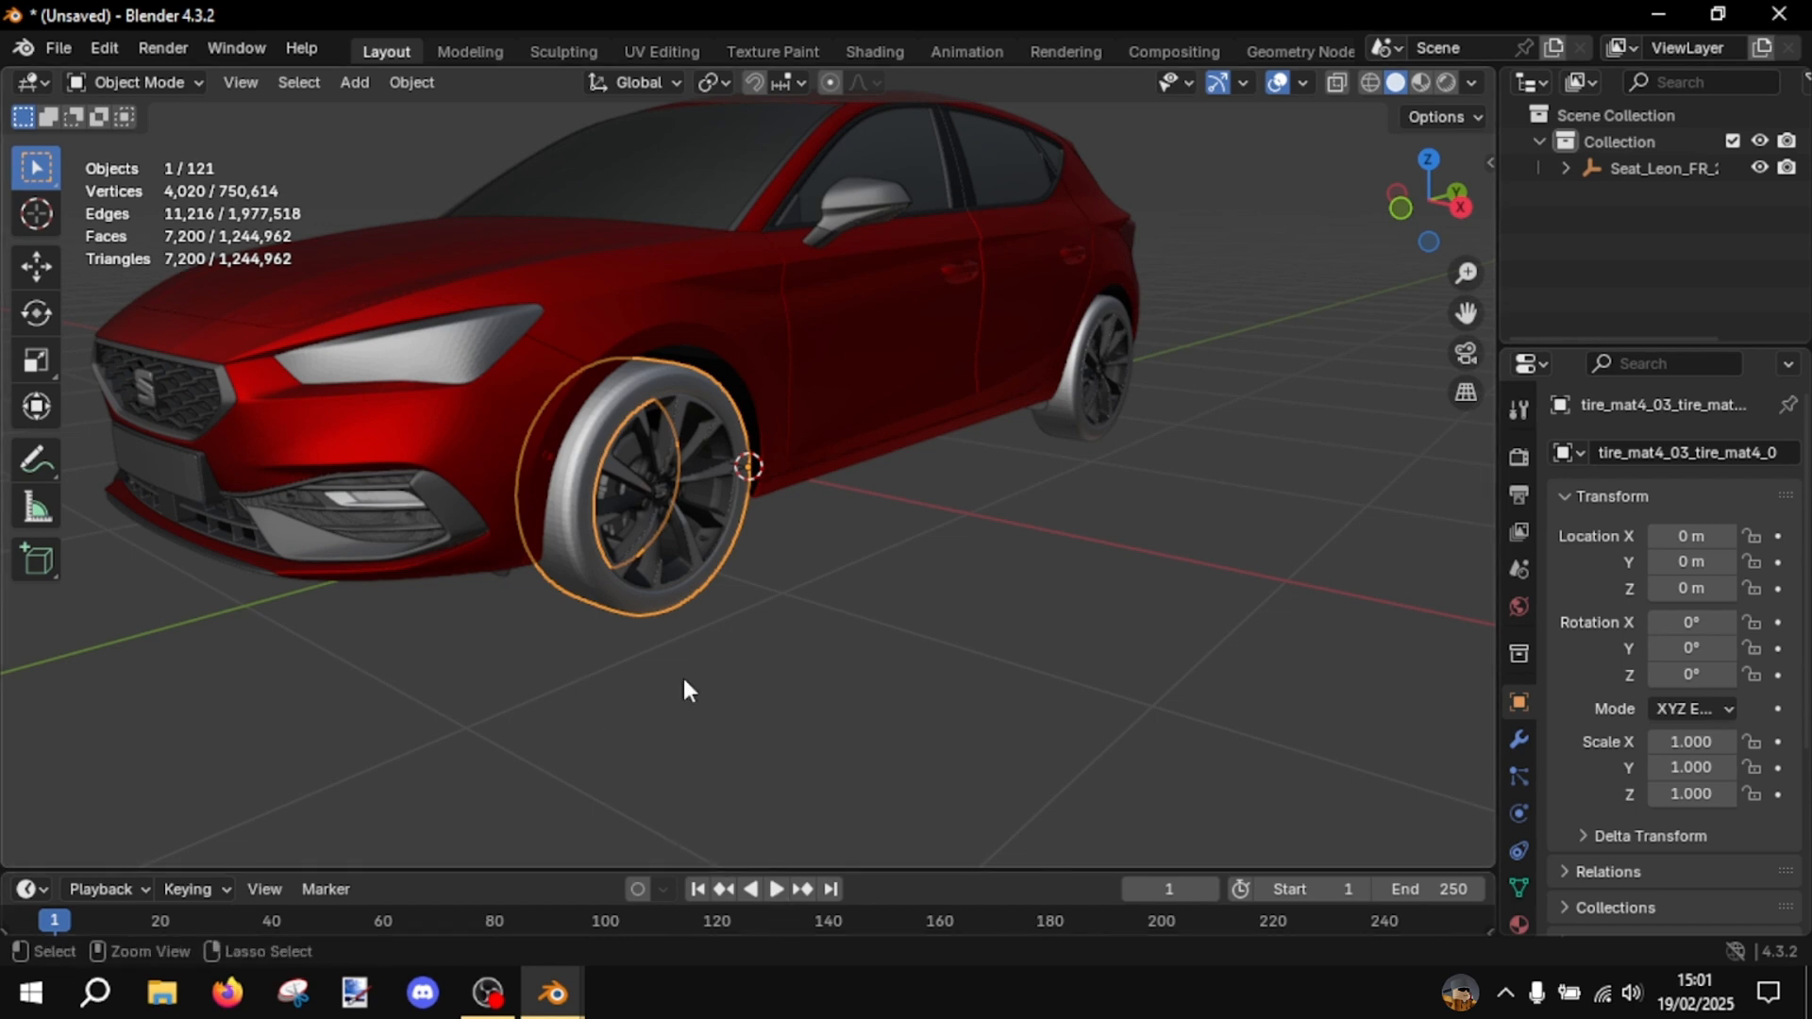
{"action": "key", "text": "ctrl+c"}
{"action": "mouse_move", "coordinate": [578, 986]}
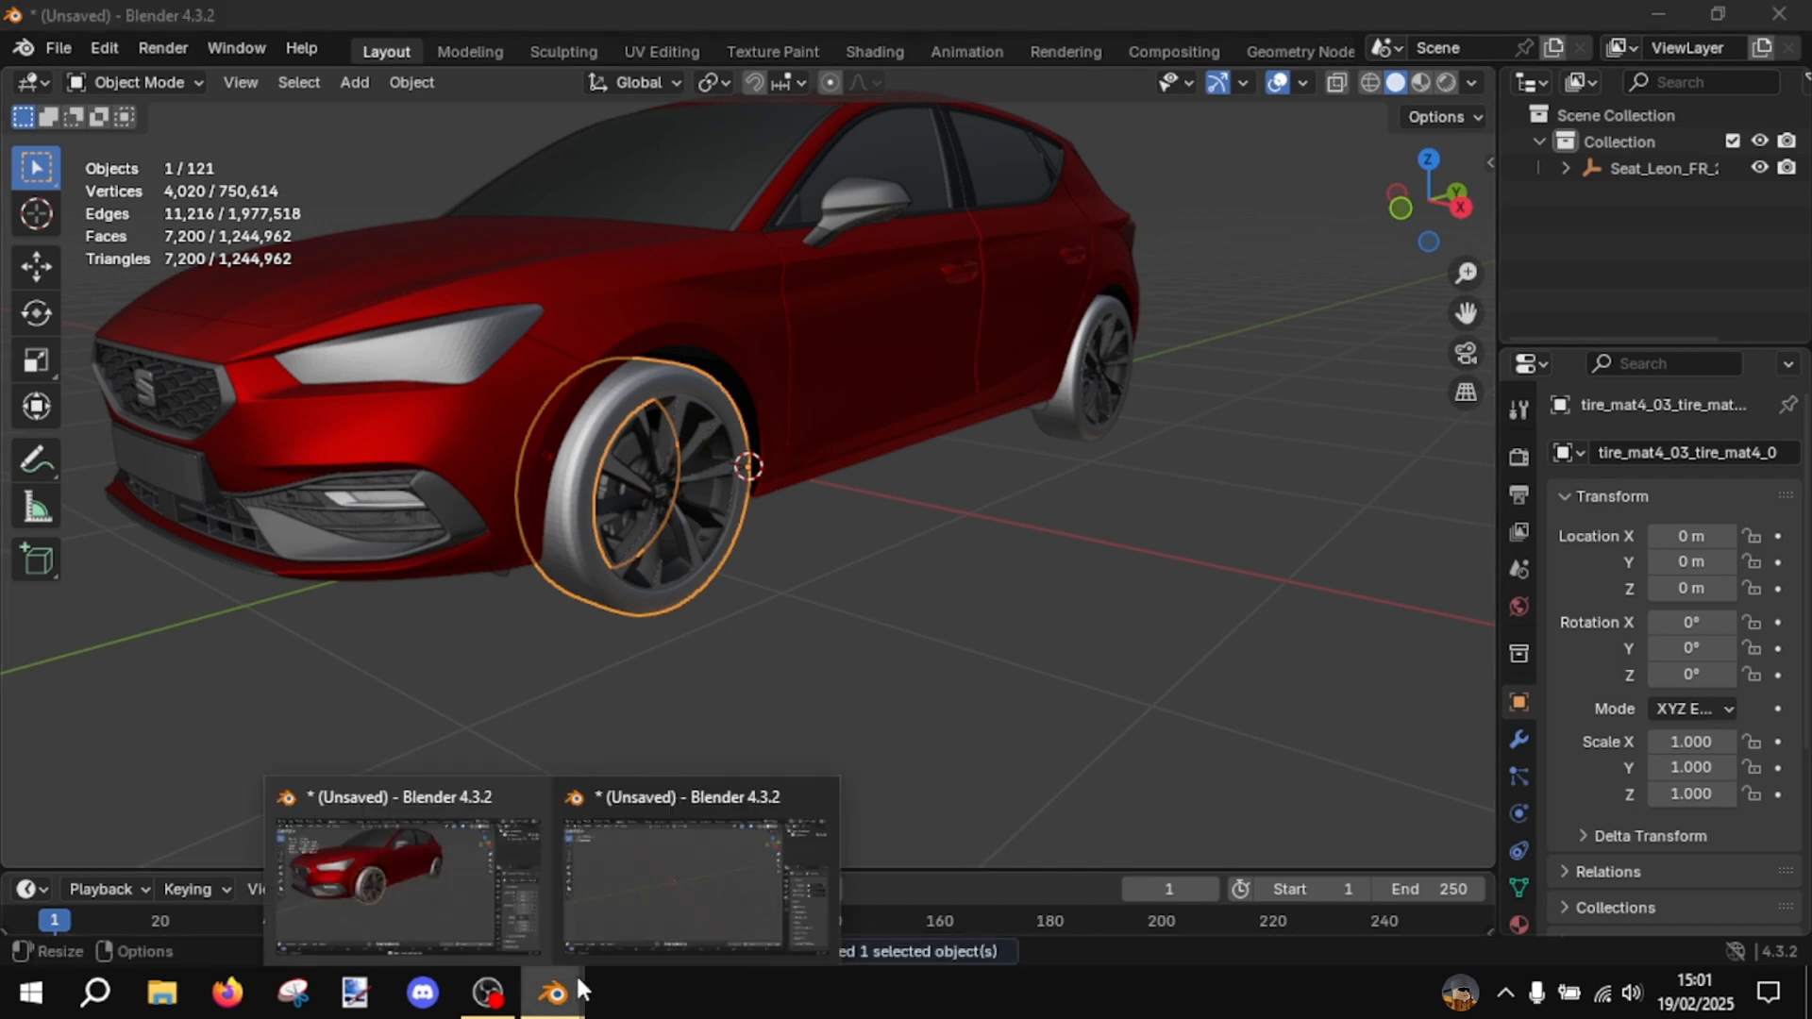
{"action": "left_click", "coordinate": [675, 911]}
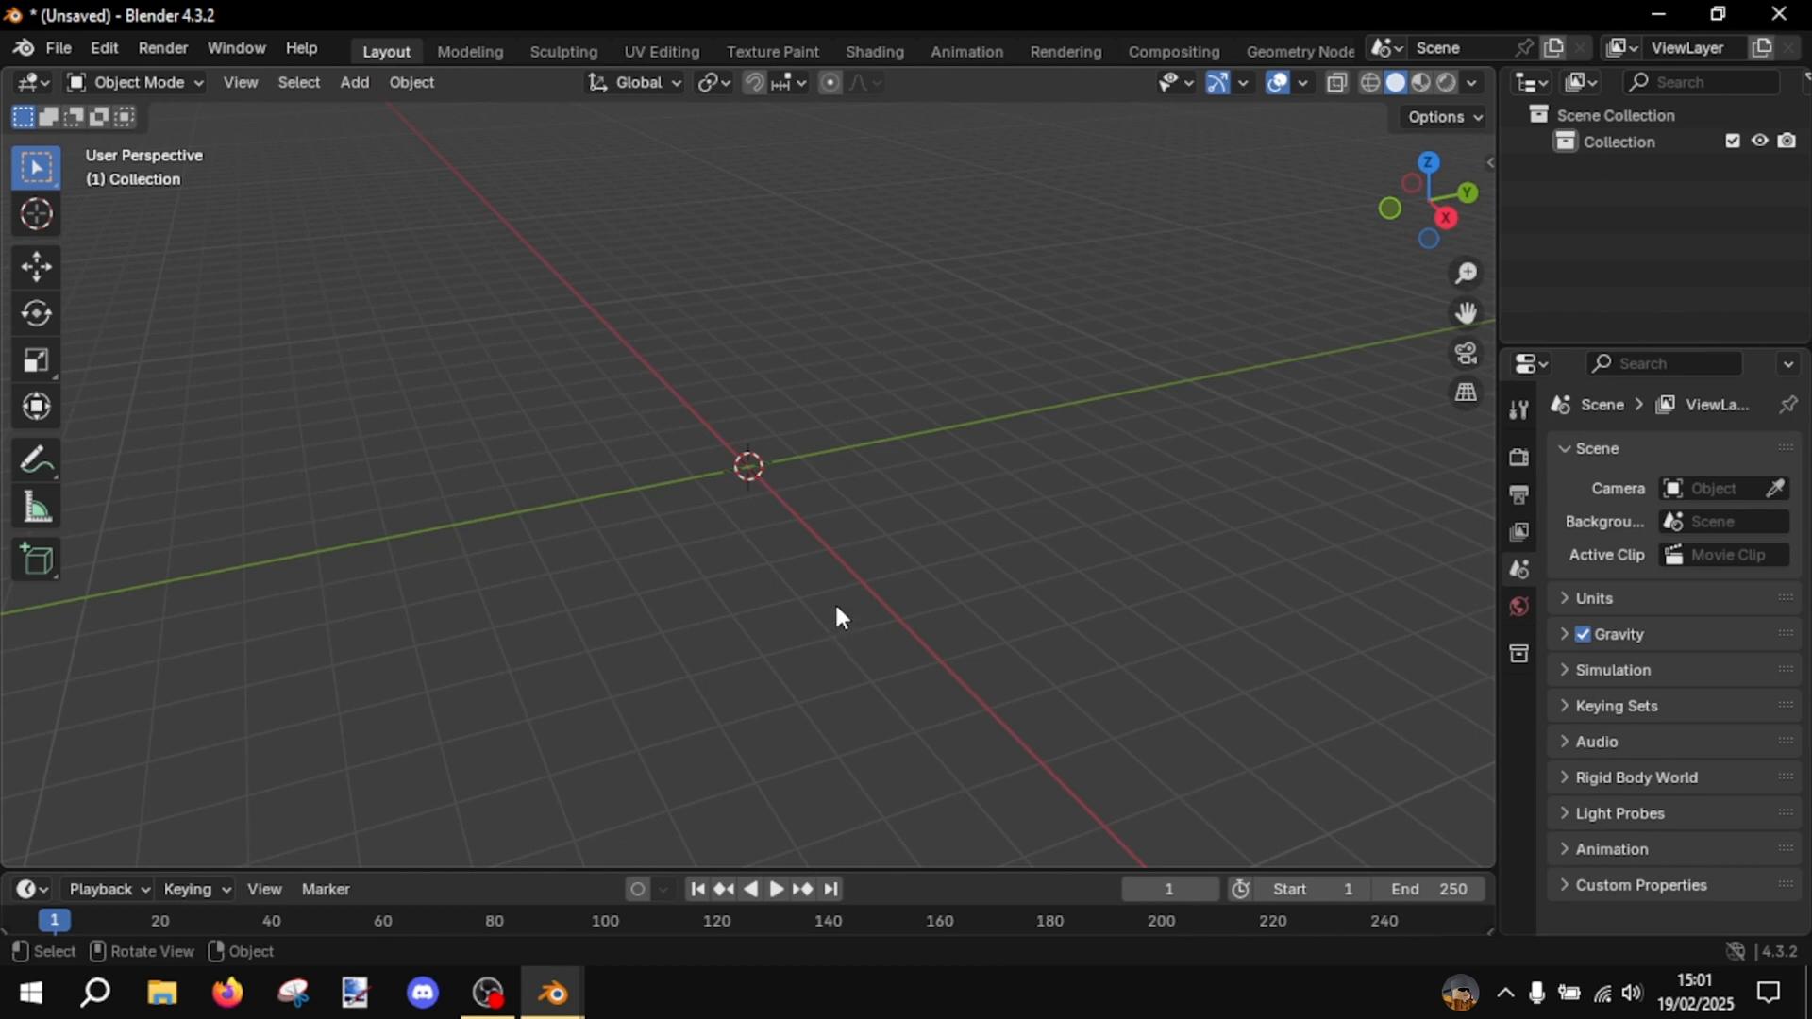
{"action": "middle_click_drag", "start_coordinate": [836, 615], "coordinate": [839, 533]}
{"action": "key", "text": "ctrl+v"}
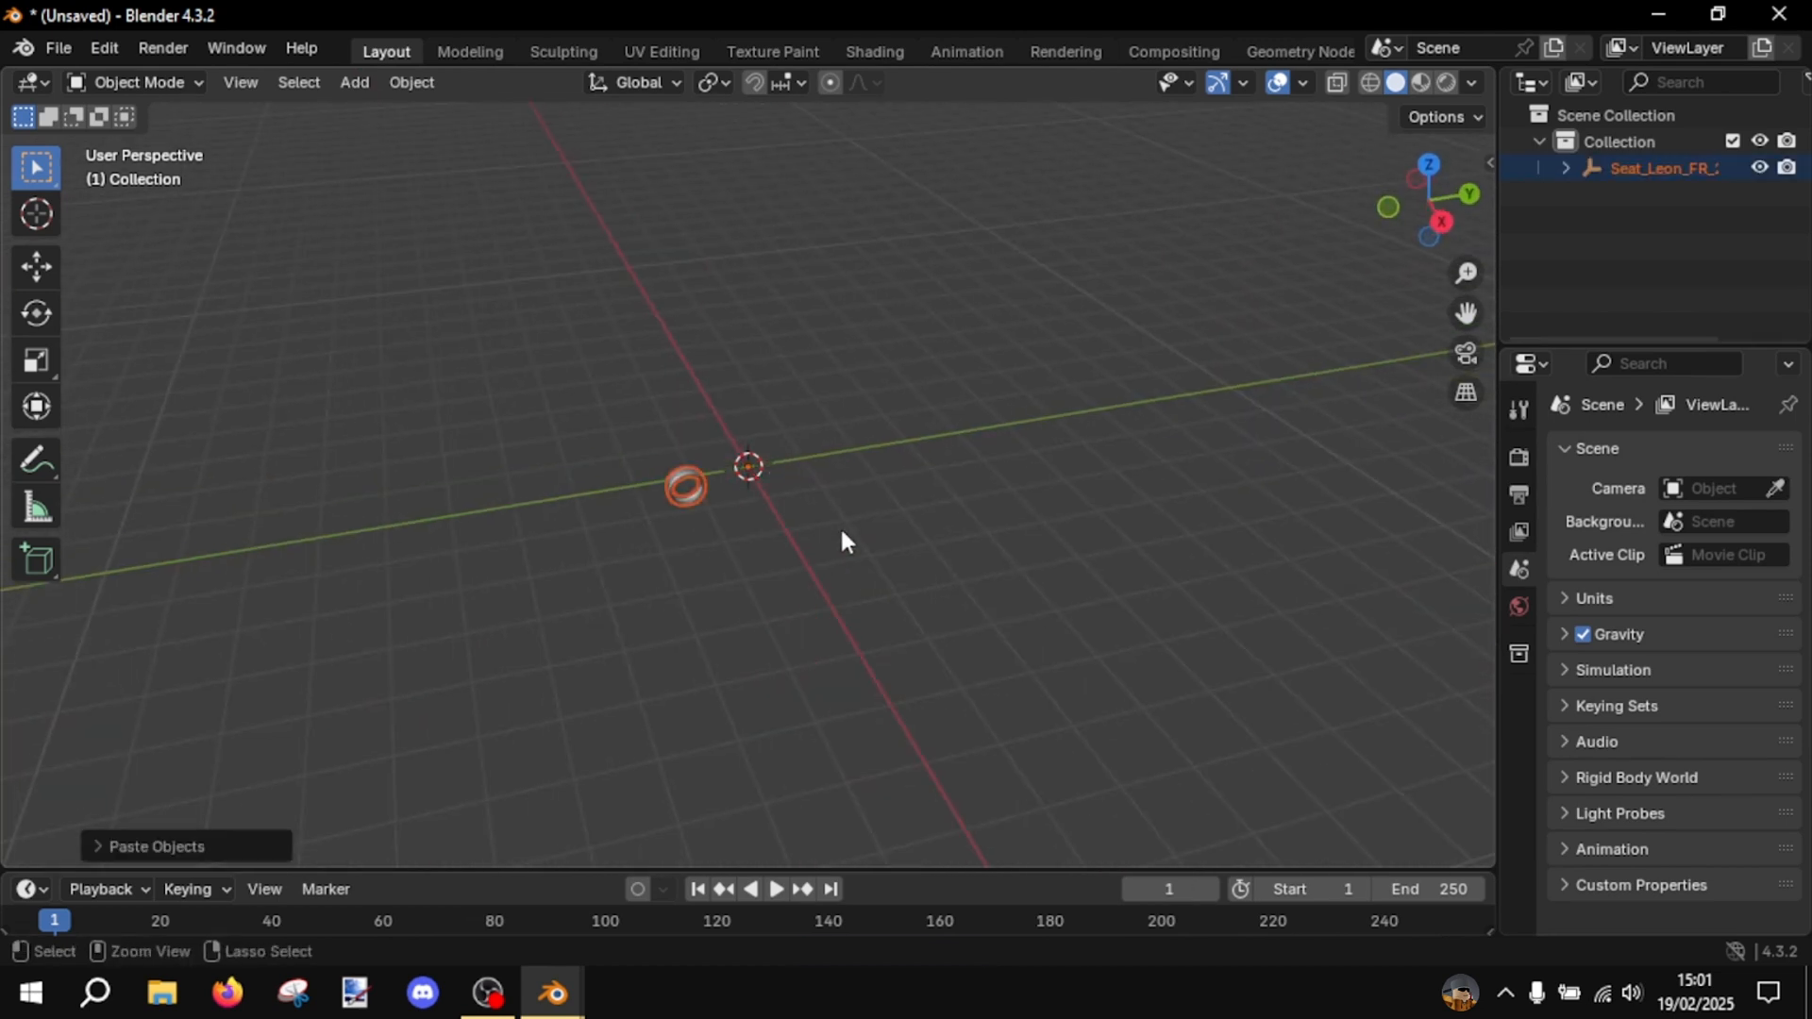
{"action": "left_click", "coordinate": [840, 527]}
{"action": "middle_click_drag", "start_coordinate": [768, 479], "coordinate": [915, 423]}
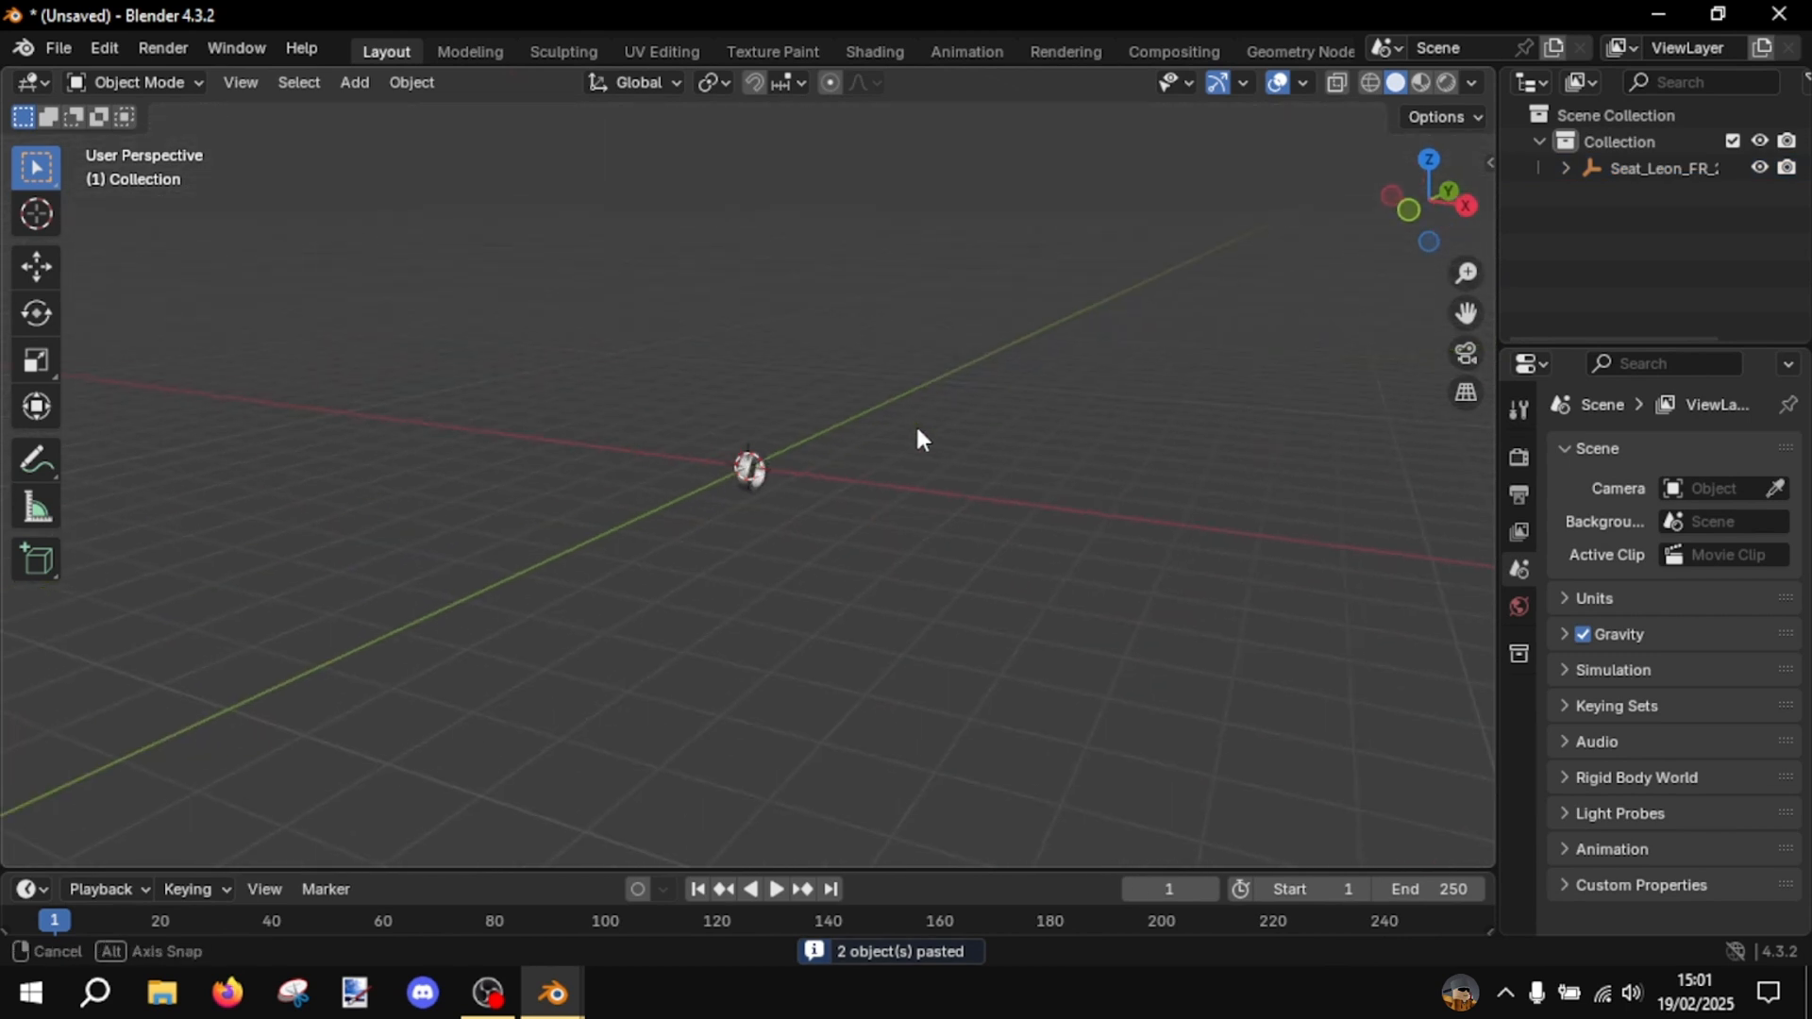
{"action": "scroll", "coordinate": [917, 429], "scroll_direction": "up", "scroll_amount": 5}
- Return to the Blender window with the full car, clear the selection and look over the model
{"action": "mouse_move", "coordinate": [552, 991]}
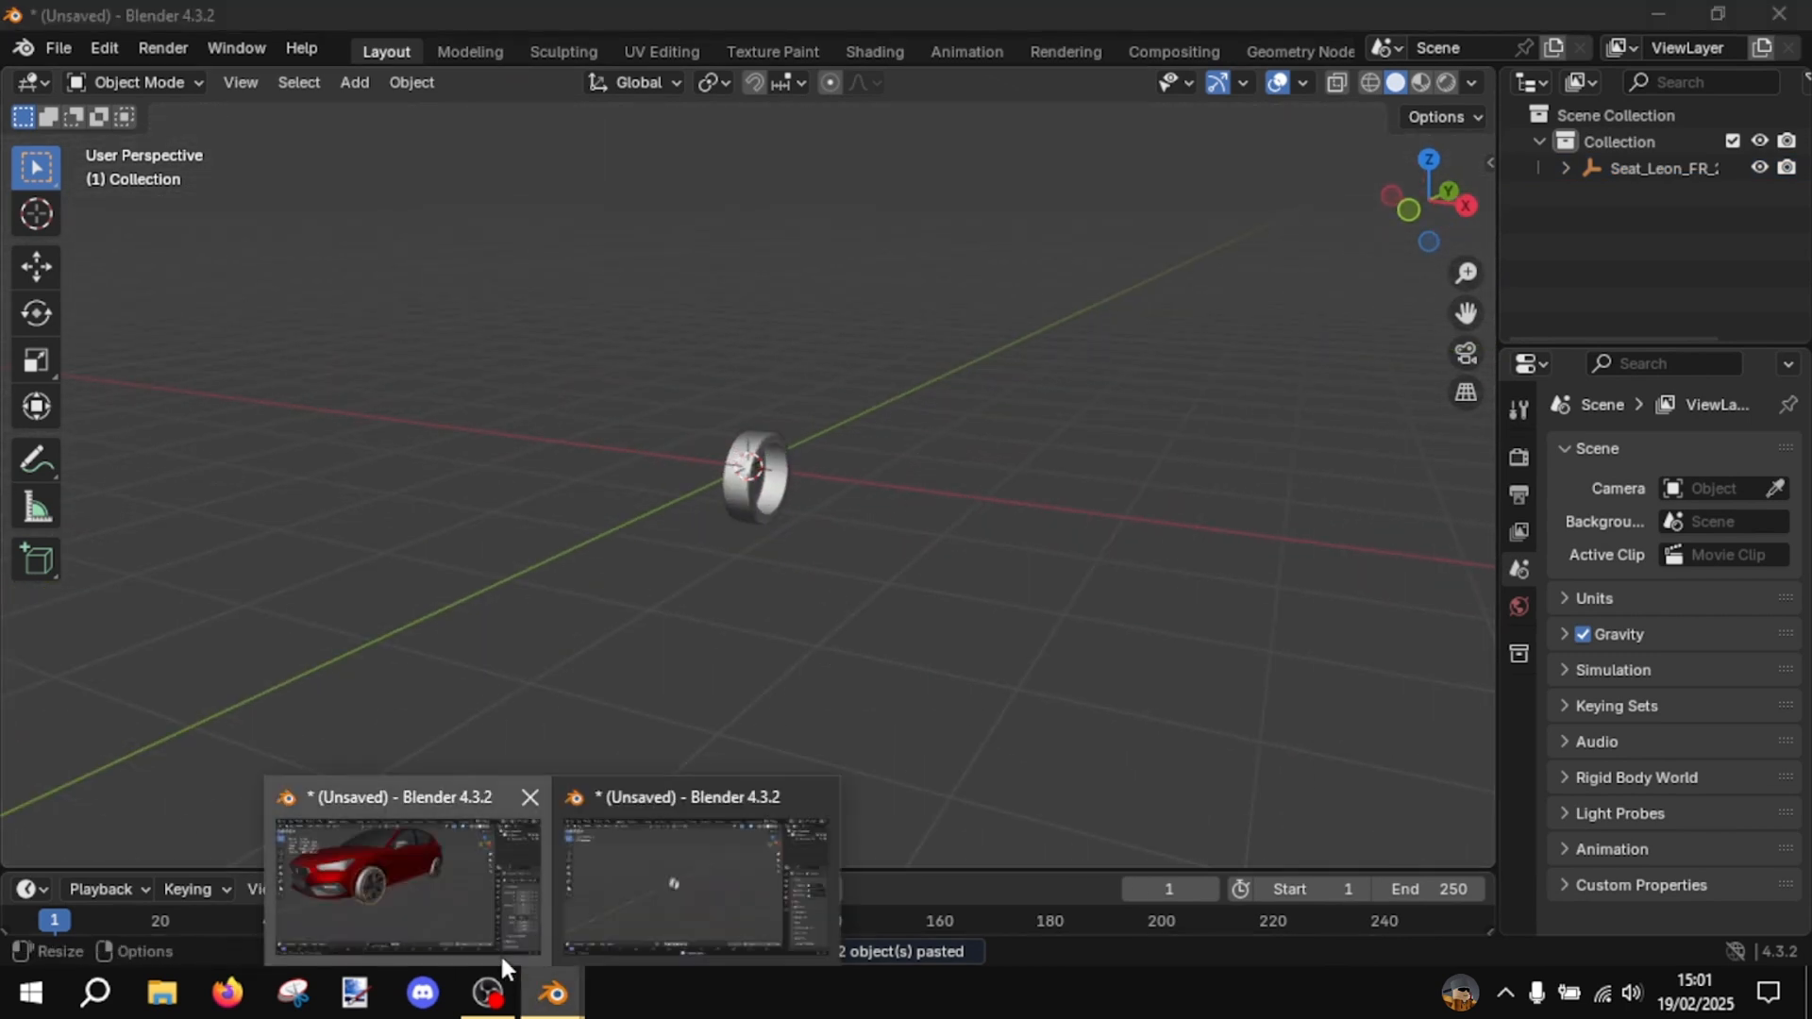
{"action": "left_click", "coordinate": [490, 919]}
{"action": "left_click", "coordinate": [1053, 546]}
{"action": "scroll", "coordinate": [1053, 547], "scroll_direction": "down", "scroll_amount": 3}
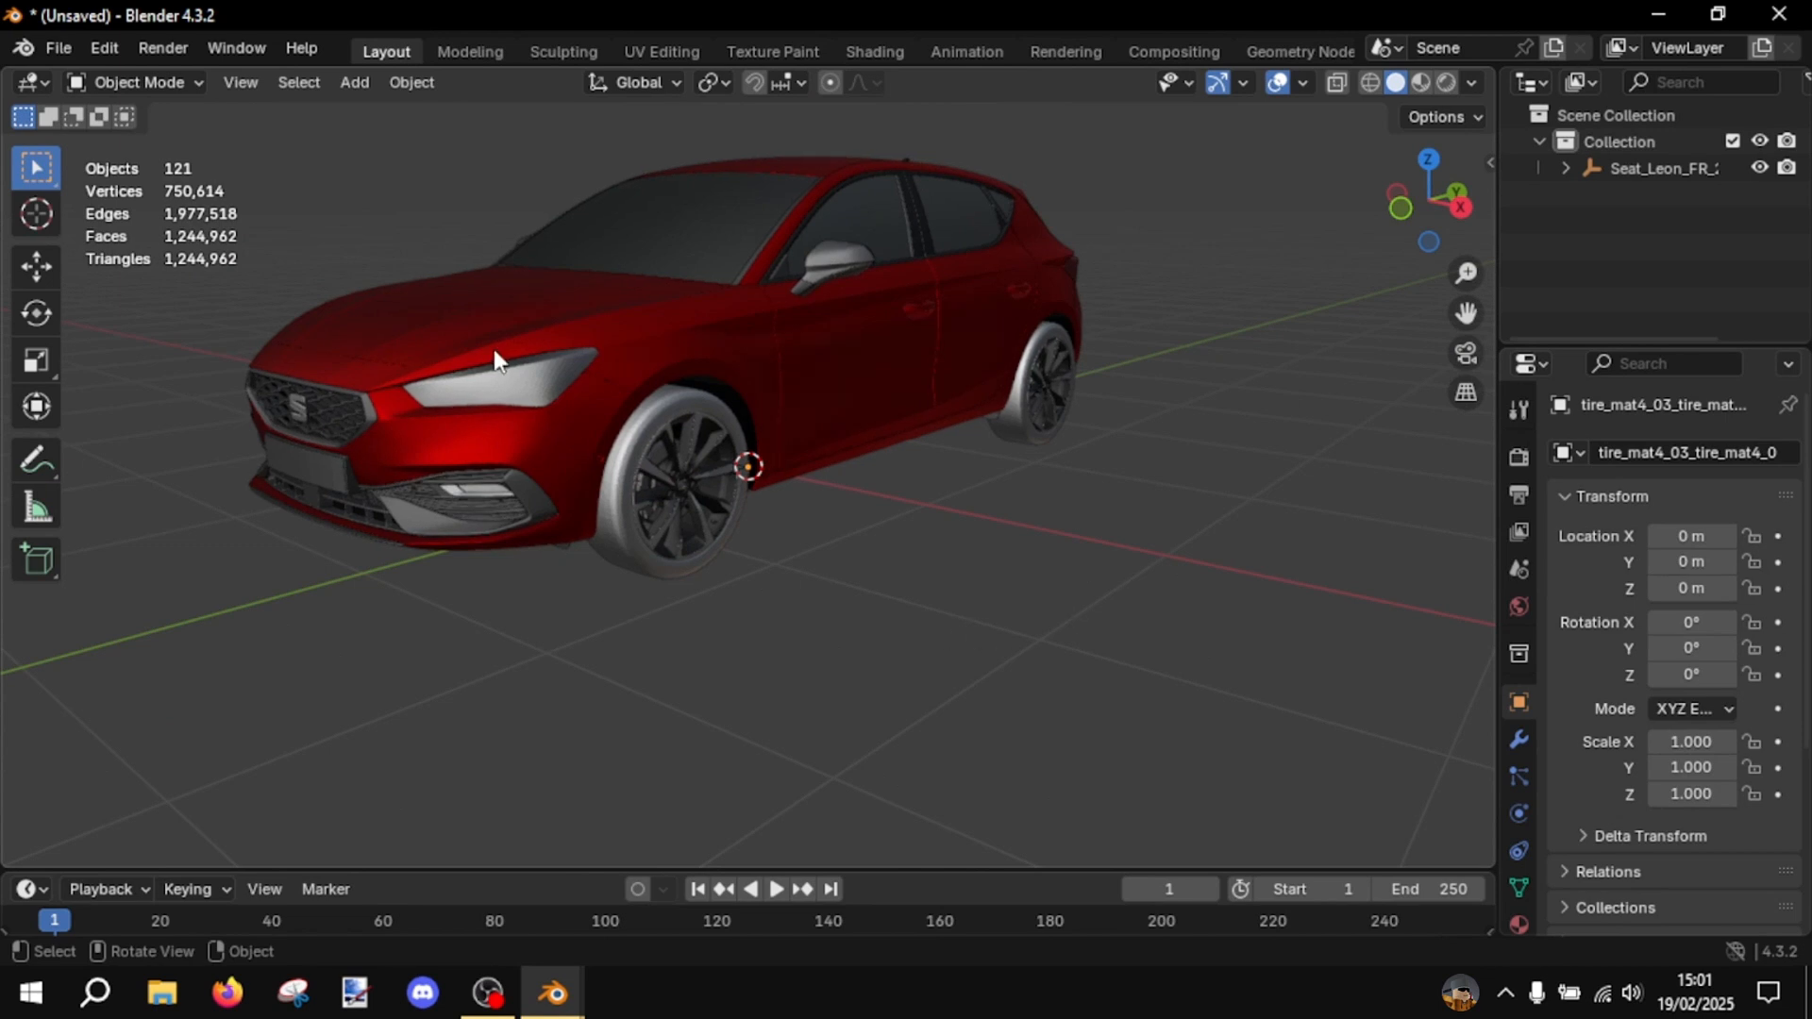
{"action": "scroll", "coordinate": [1180, 613], "scroll_direction": "down", "scroll_amount": 2}
{"action": "left_click_drag", "start_coordinate": [1177, 600], "coordinate": [1074, 555]}
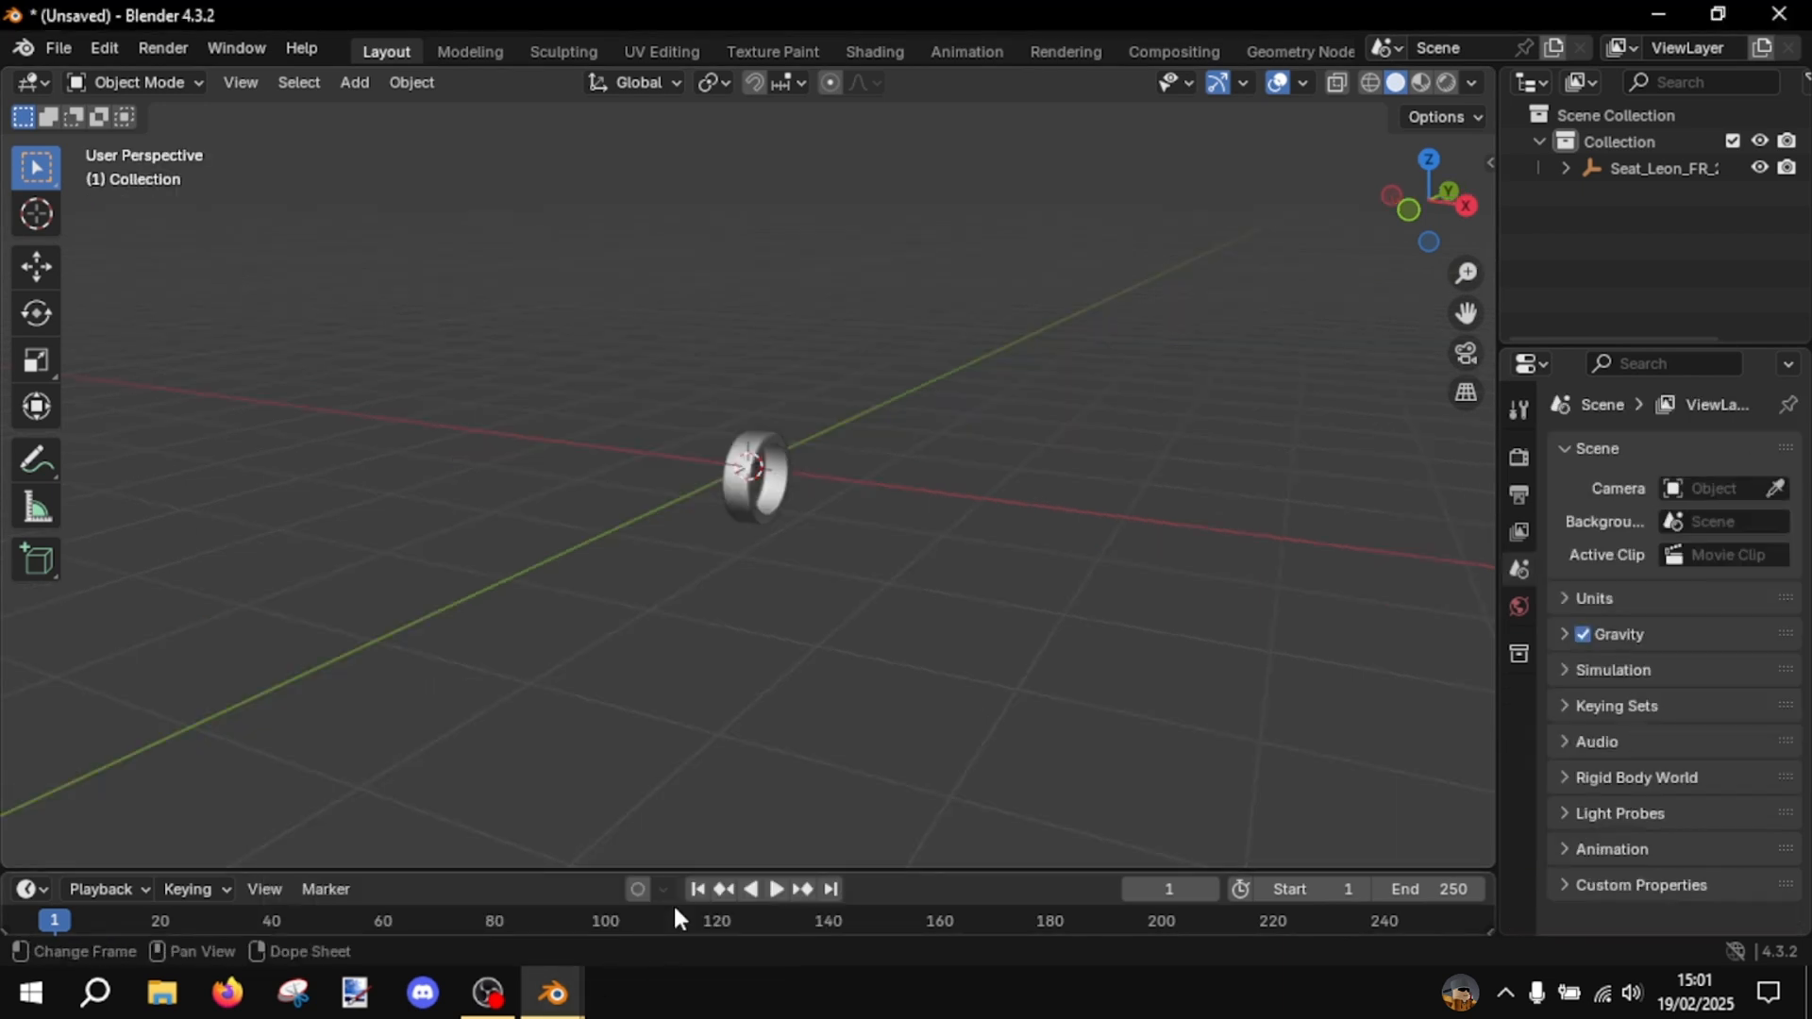
- Select the pasted tire in the second Blender window and examine it from several angles
{"action": "scroll", "coordinate": [886, 510], "scroll_direction": "up", "scroll_amount": 2}
{"action": "left_click", "coordinate": [811, 509]}
{"action": "scroll", "coordinate": [873, 545], "scroll_direction": "up", "scroll_amount": 4}
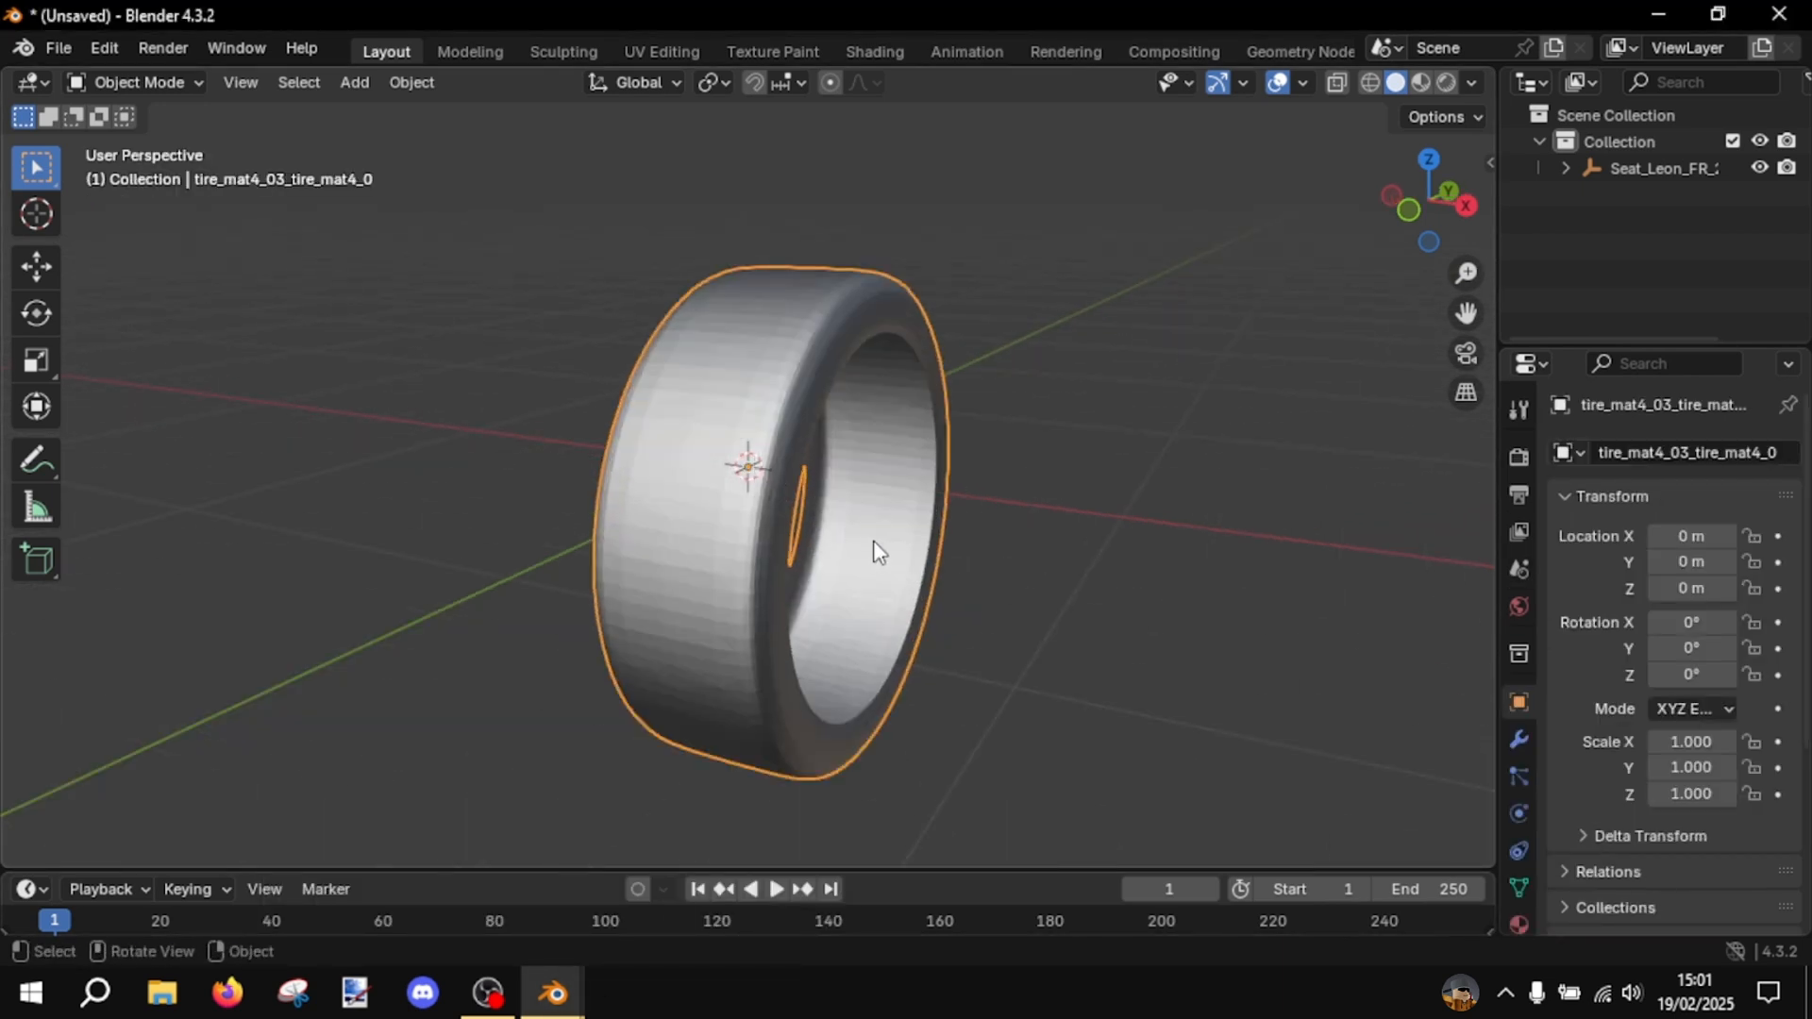
{"action": "mouse_move", "coordinate": [874, 545]}
{"action": "middle_mouse_down"}
{"action": "mouse_move", "coordinate": [821, 524]}
{"action": "mouse_move", "coordinate": [854, 540]}
{"action": "middle_mouse_up"}
{"action": "middle_click_drag", "start_coordinate": [912, 627], "coordinate": [481, 13]}
{"action": "middle_click_drag", "start_coordinate": [780, 598], "coordinate": [985, 681], "text": "shift"}
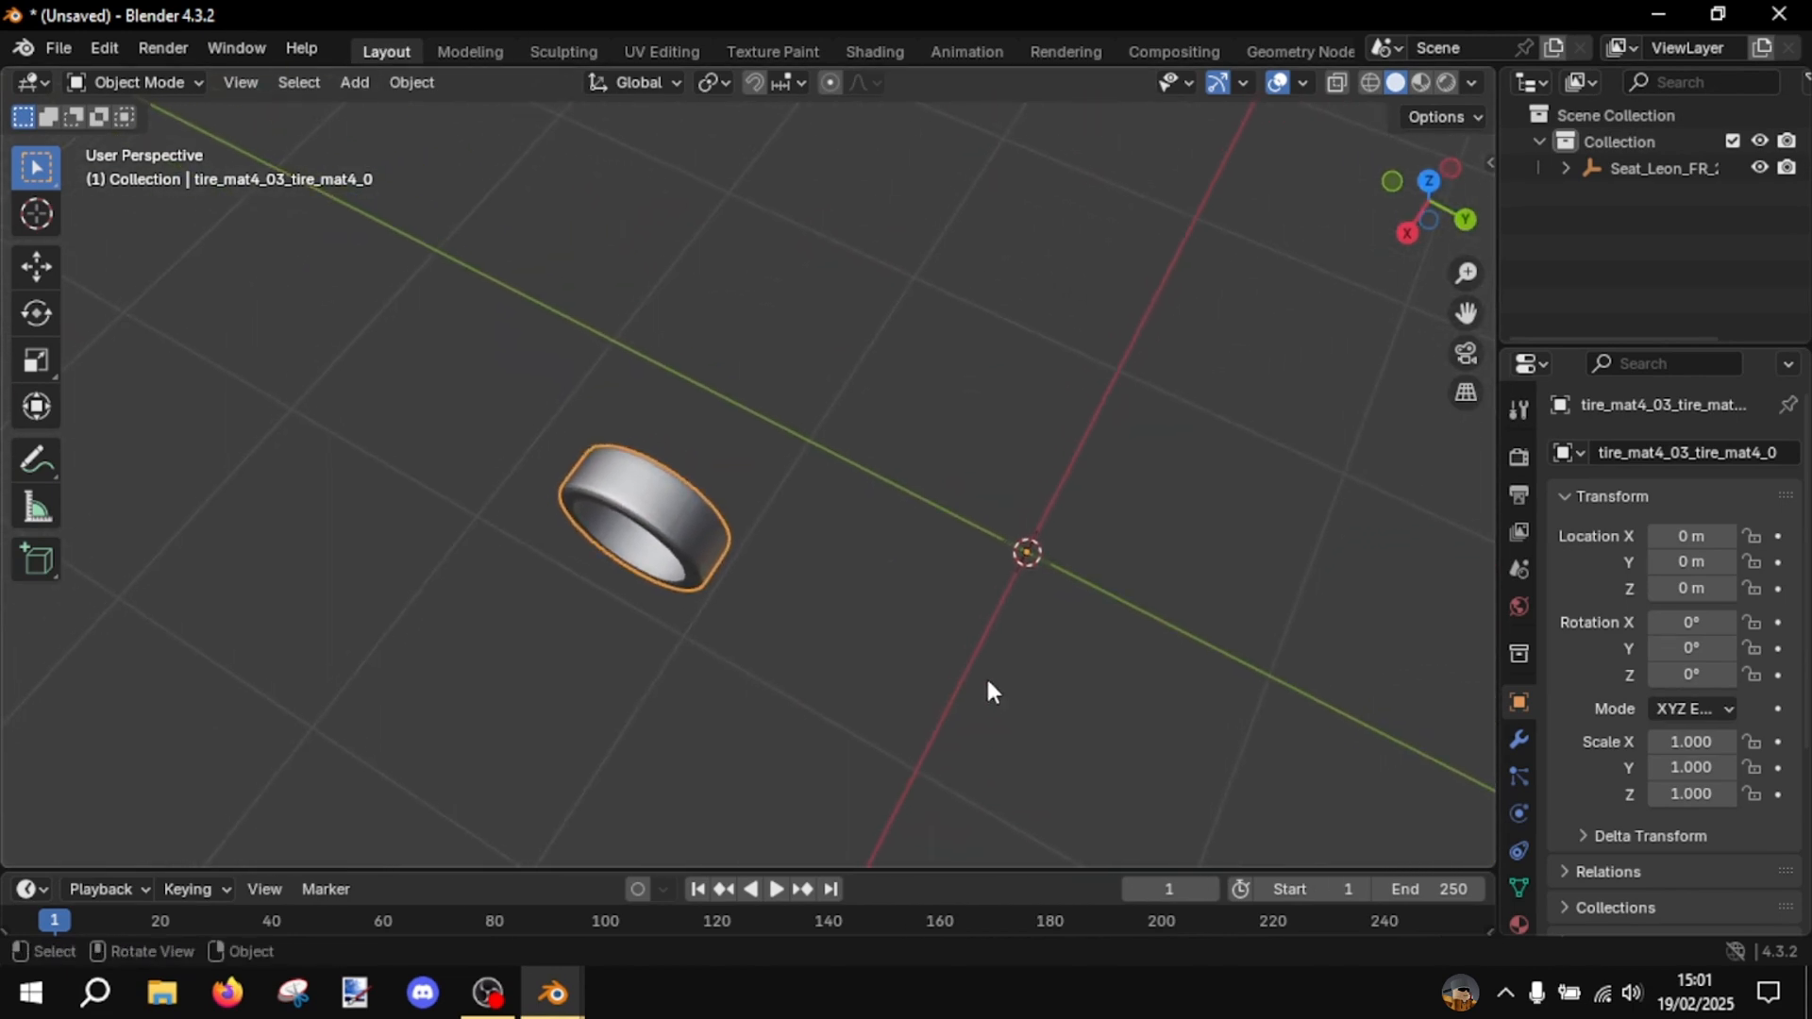
{"action": "scroll", "coordinate": [985, 680], "scroll_direction": "up", "scroll_amount": 1}
{"action": "middle_click_drag", "start_coordinate": [981, 577], "coordinate": [1480, 269]}
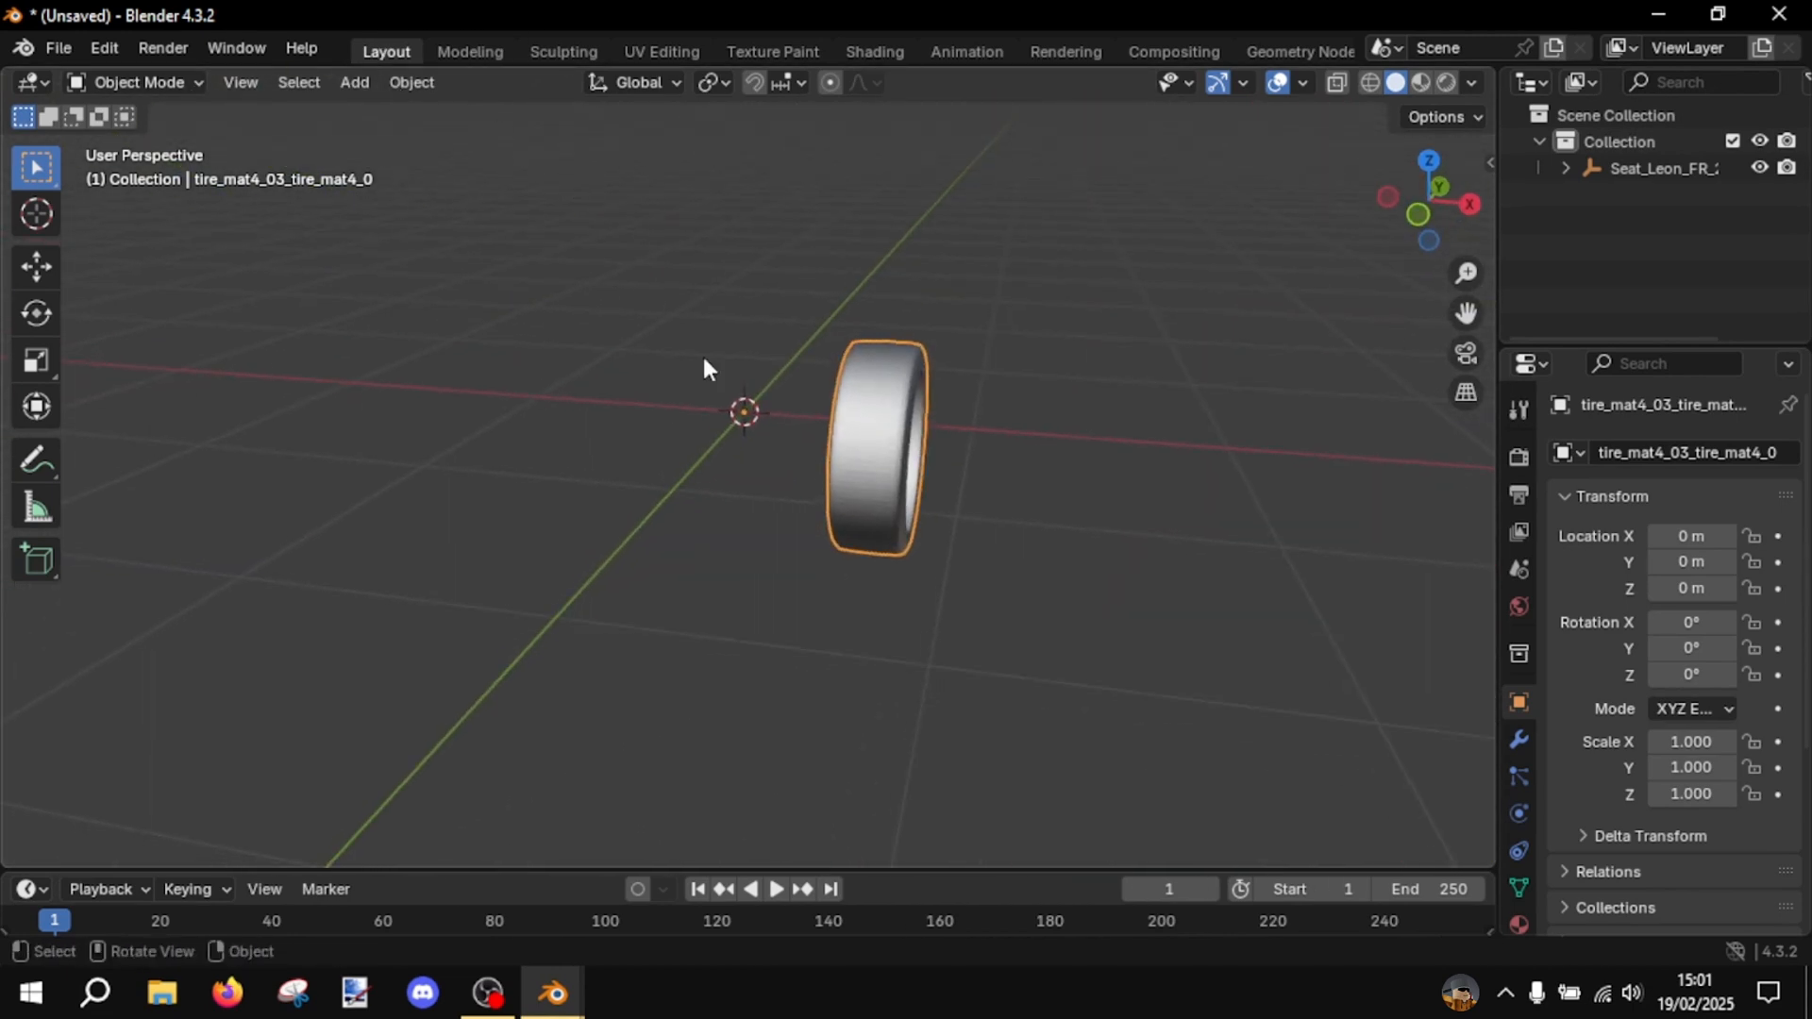
{"action": "middle_click_drag", "start_coordinate": [704, 368], "coordinate": [622, 324]}
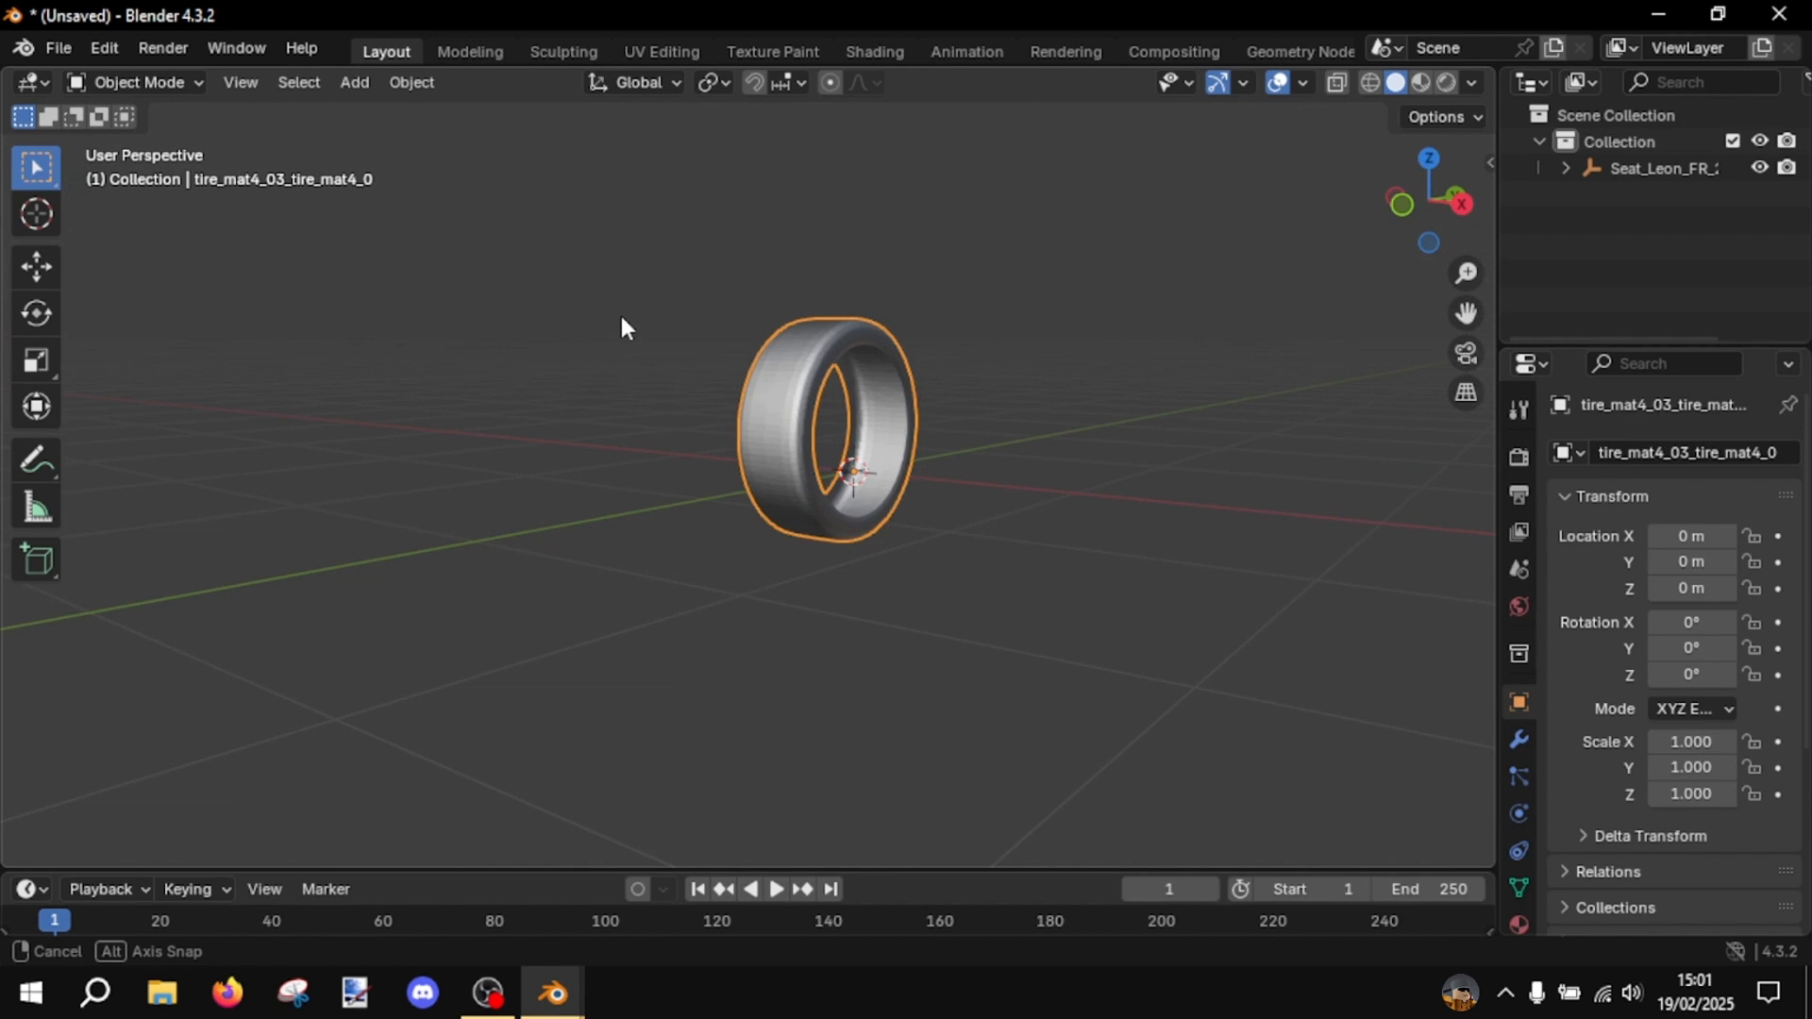
- Start a Wavefront OBJ export and create a destination folder named TUTO on the Desktop
{"action": "left_click", "coordinate": [65, 53]}
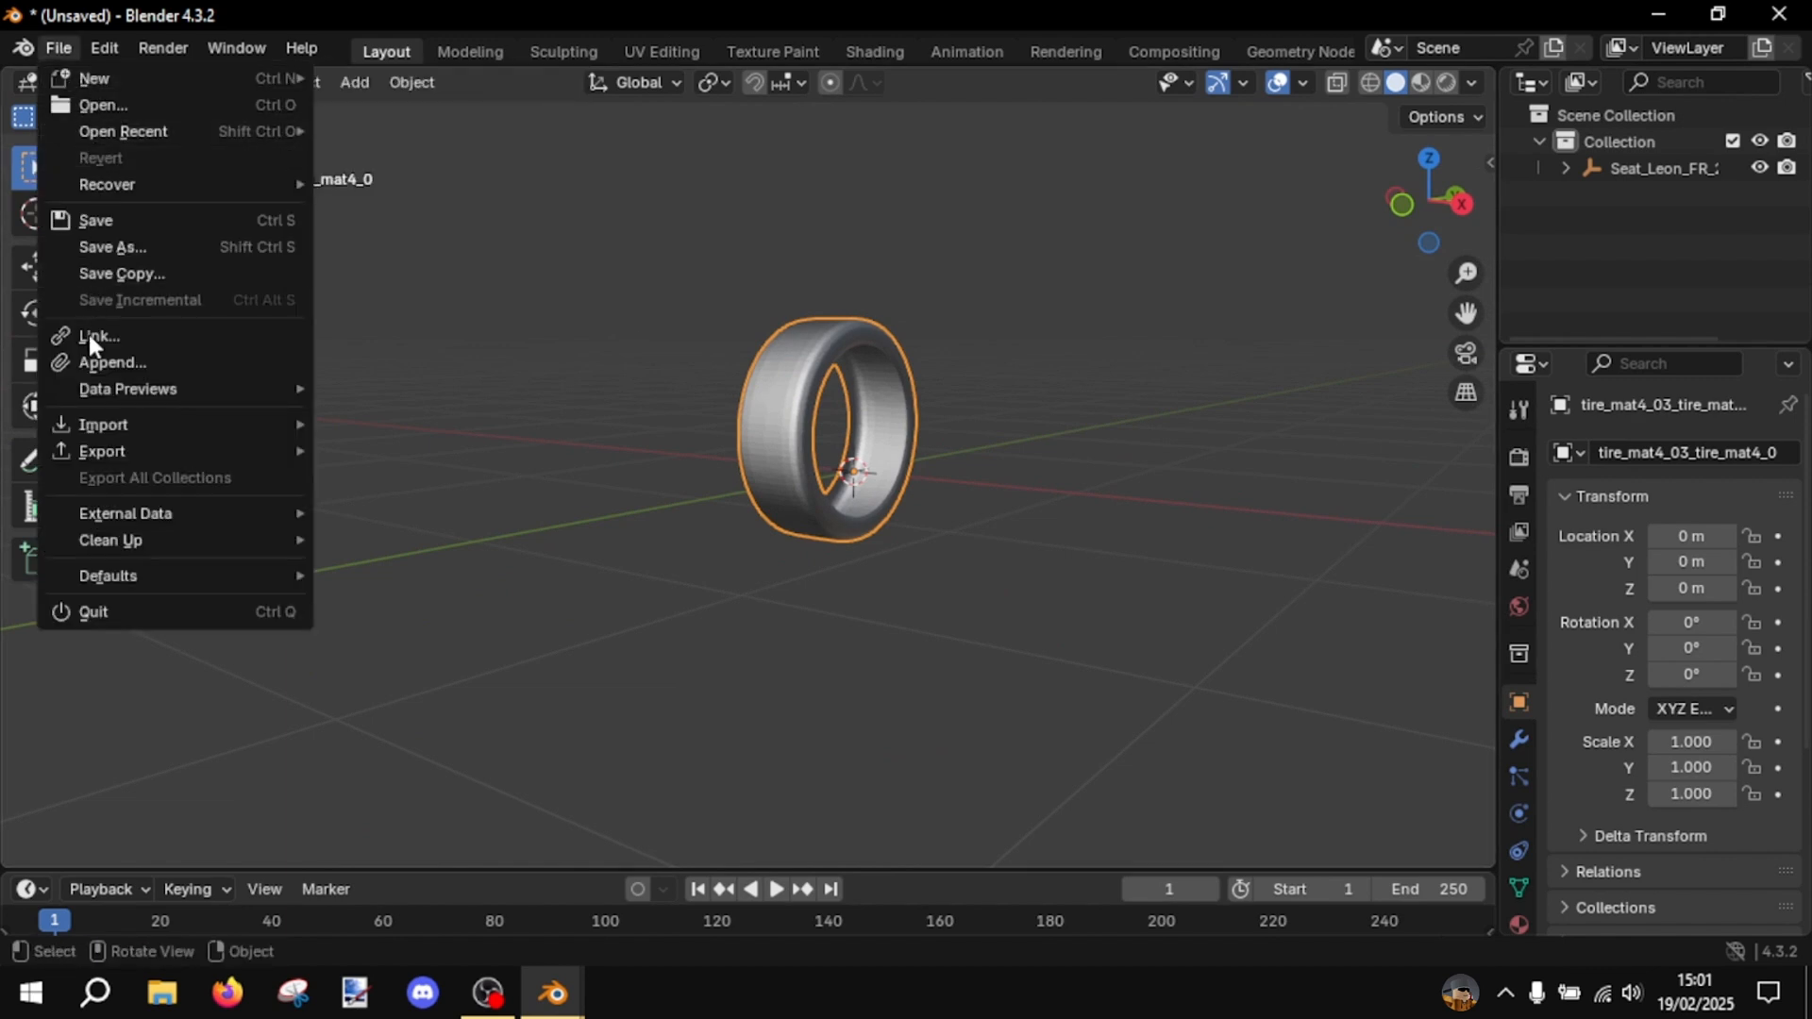
{"action": "mouse_move", "coordinate": [98, 461]}
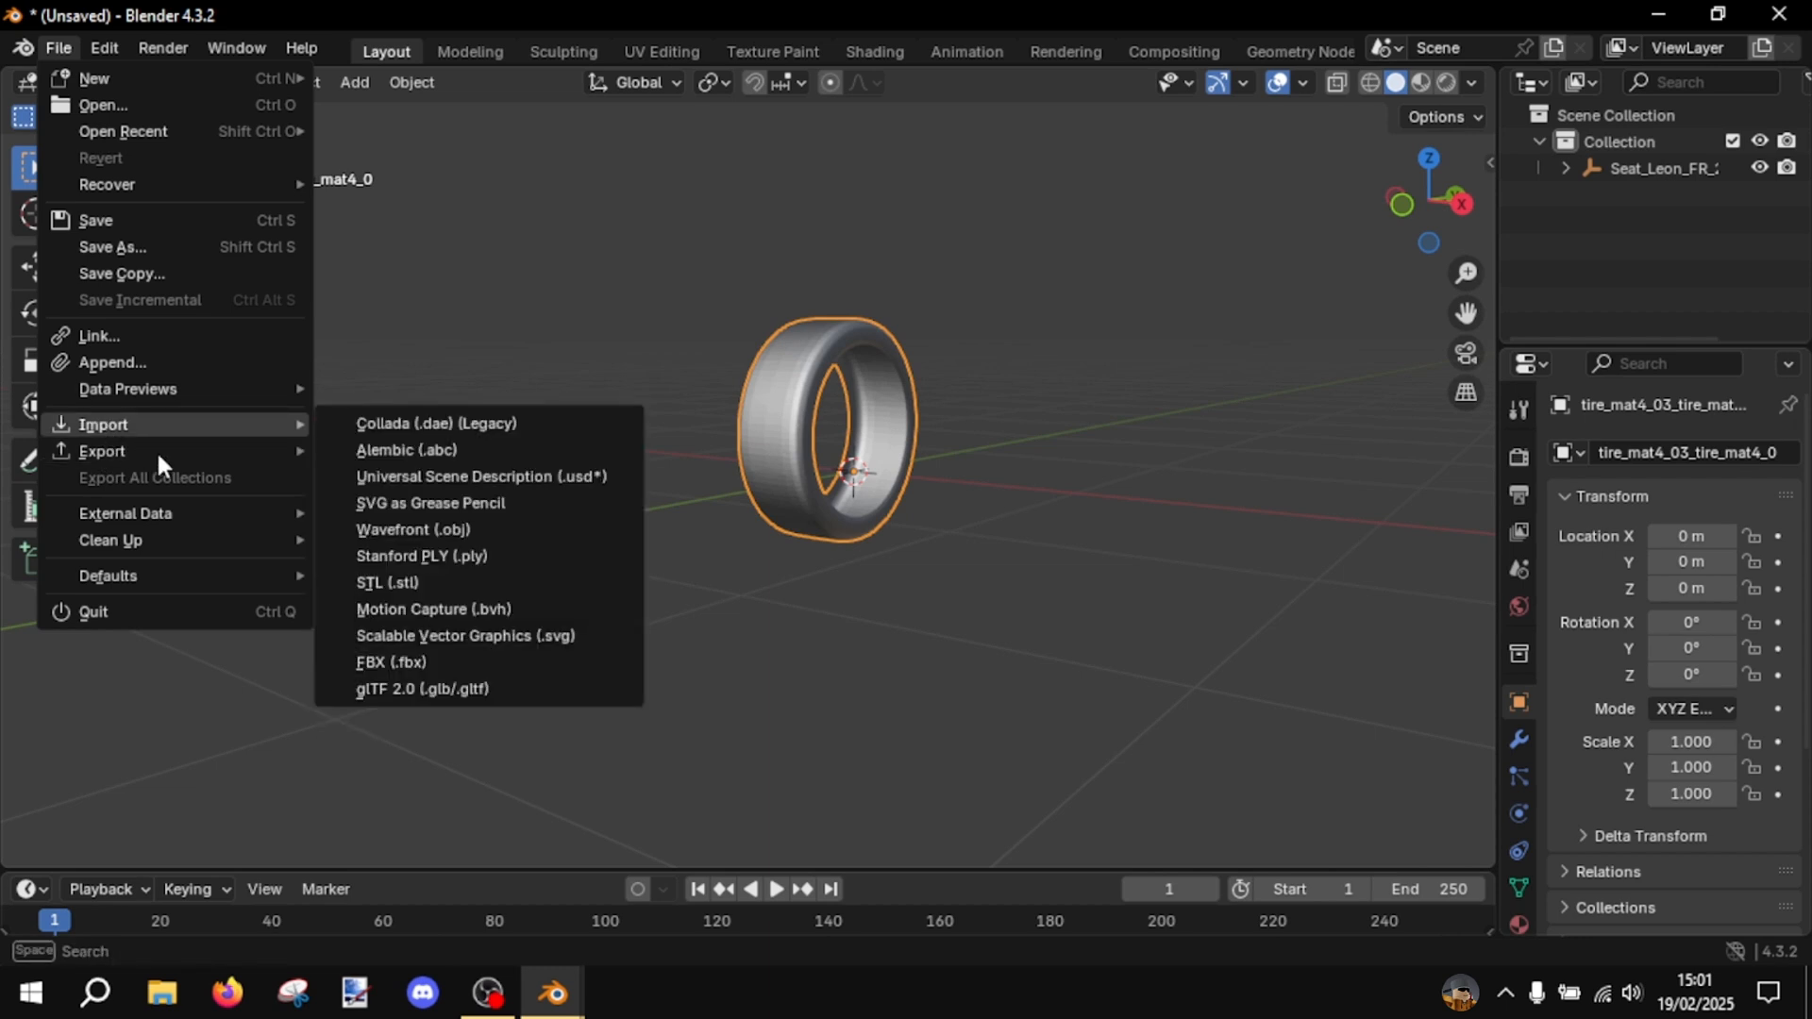
{"action": "mouse_move", "coordinate": [170, 459]}
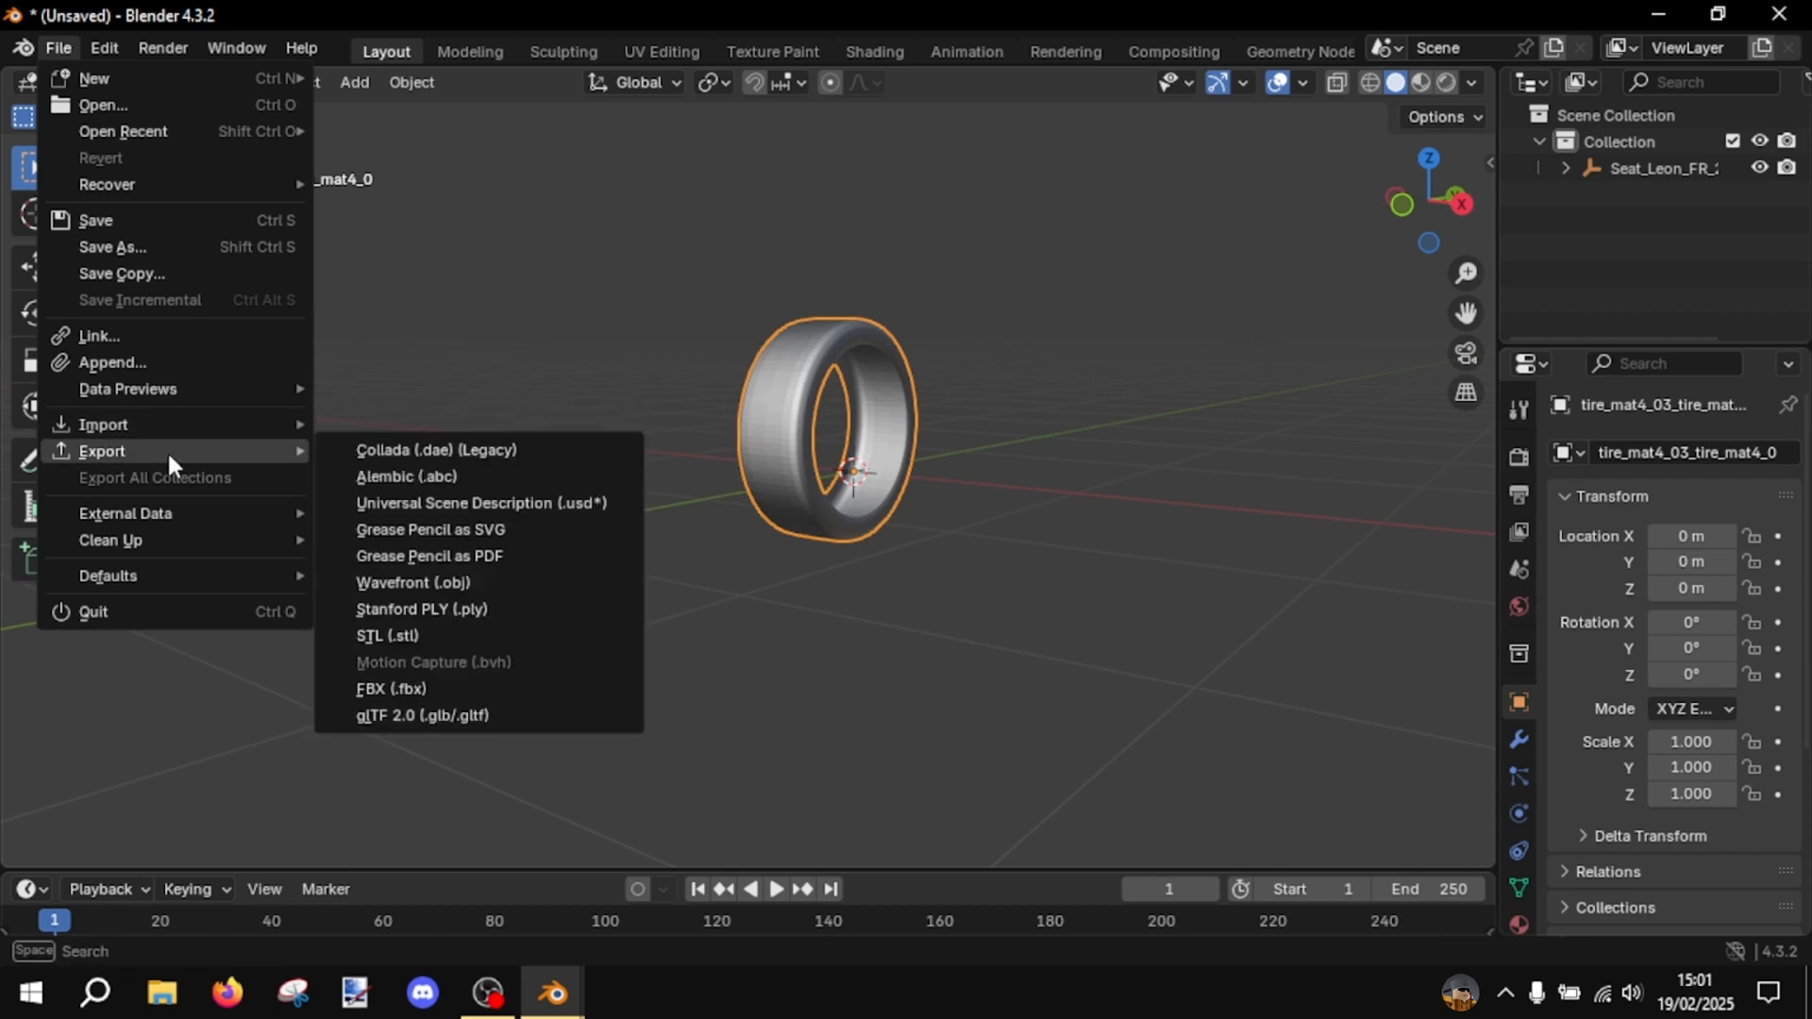
{"action": "left_click", "coordinate": [528, 582]}
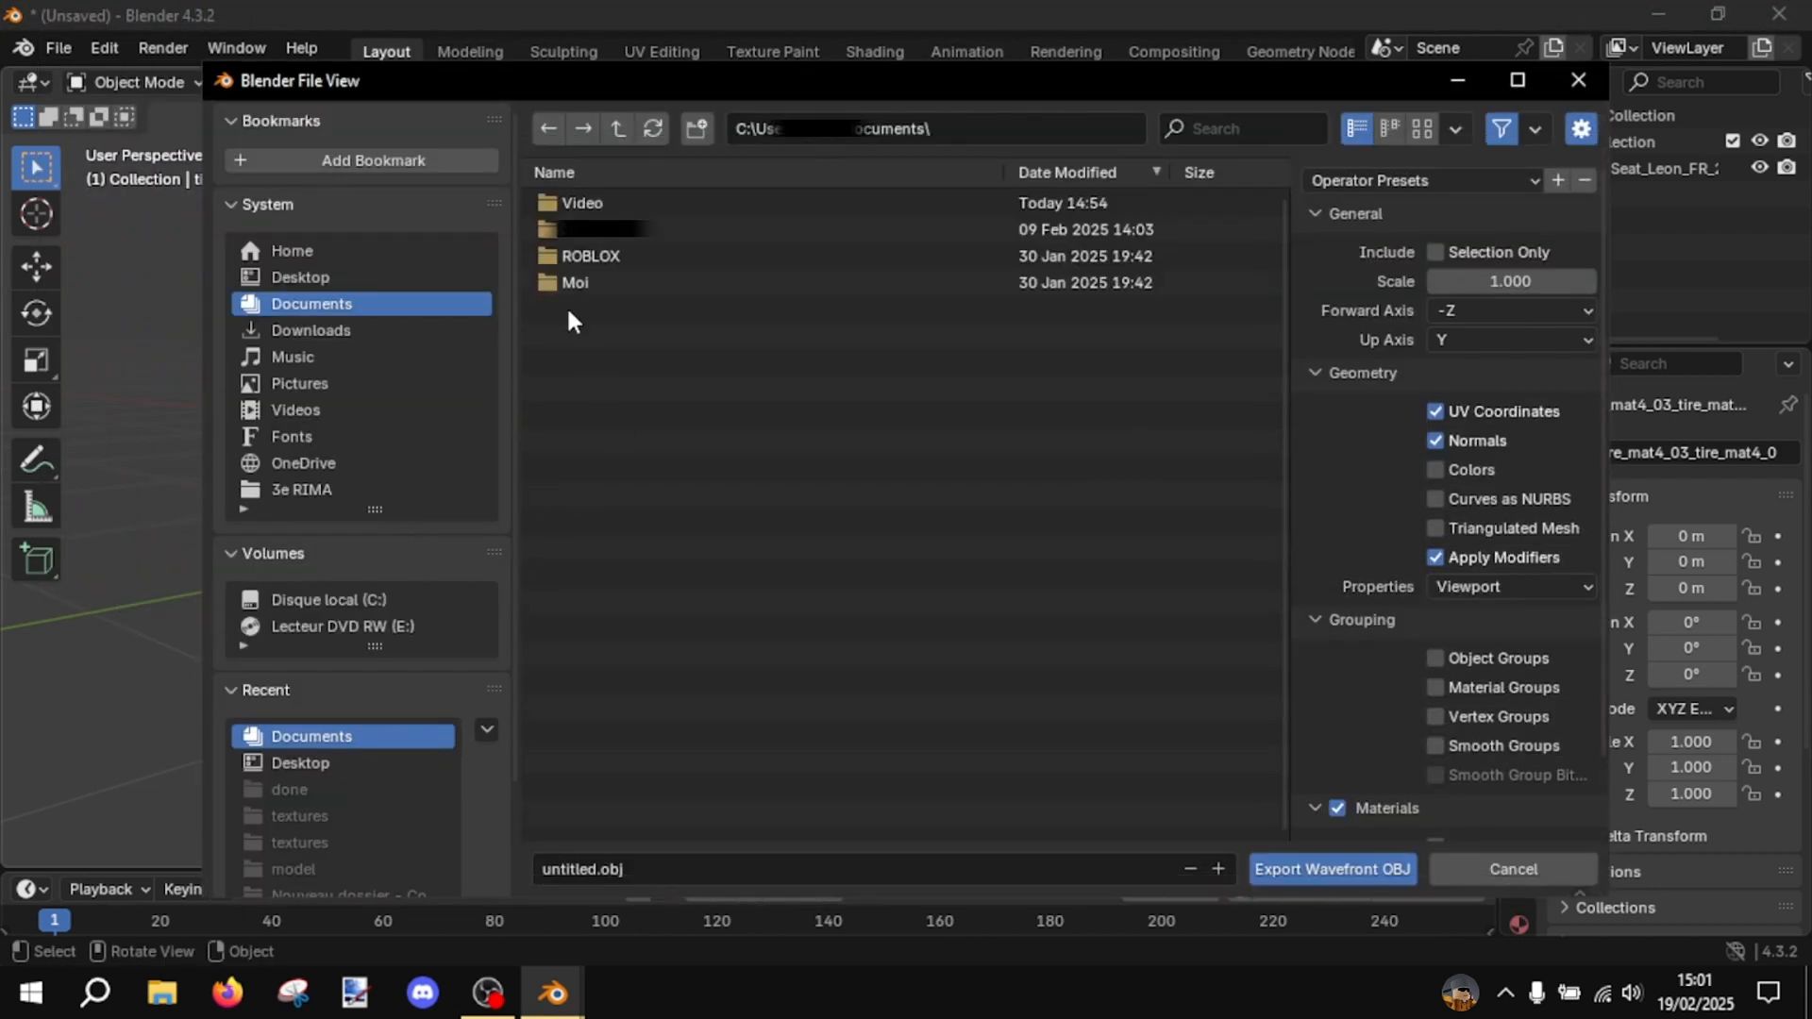
{"action": "left_click", "coordinate": [394, 273]}
{"action": "left_click", "coordinate": [695, 130]}
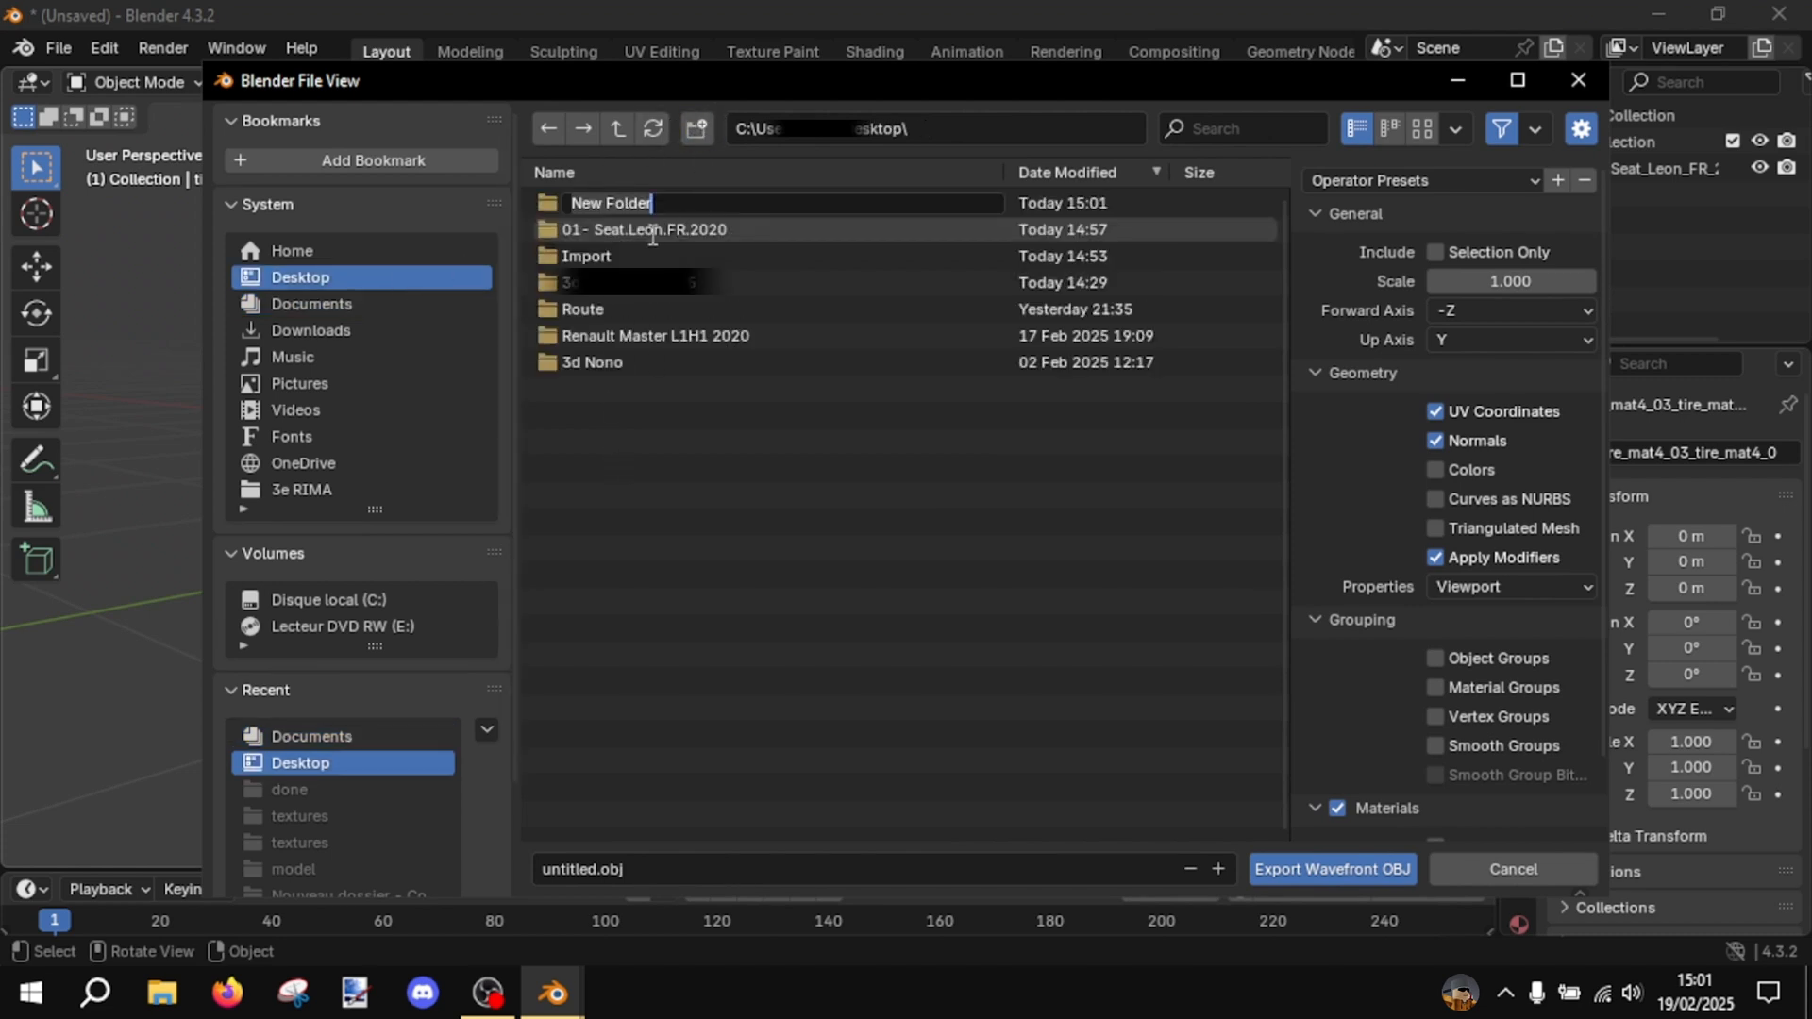
{"action": "type", "text": "TUTO"}
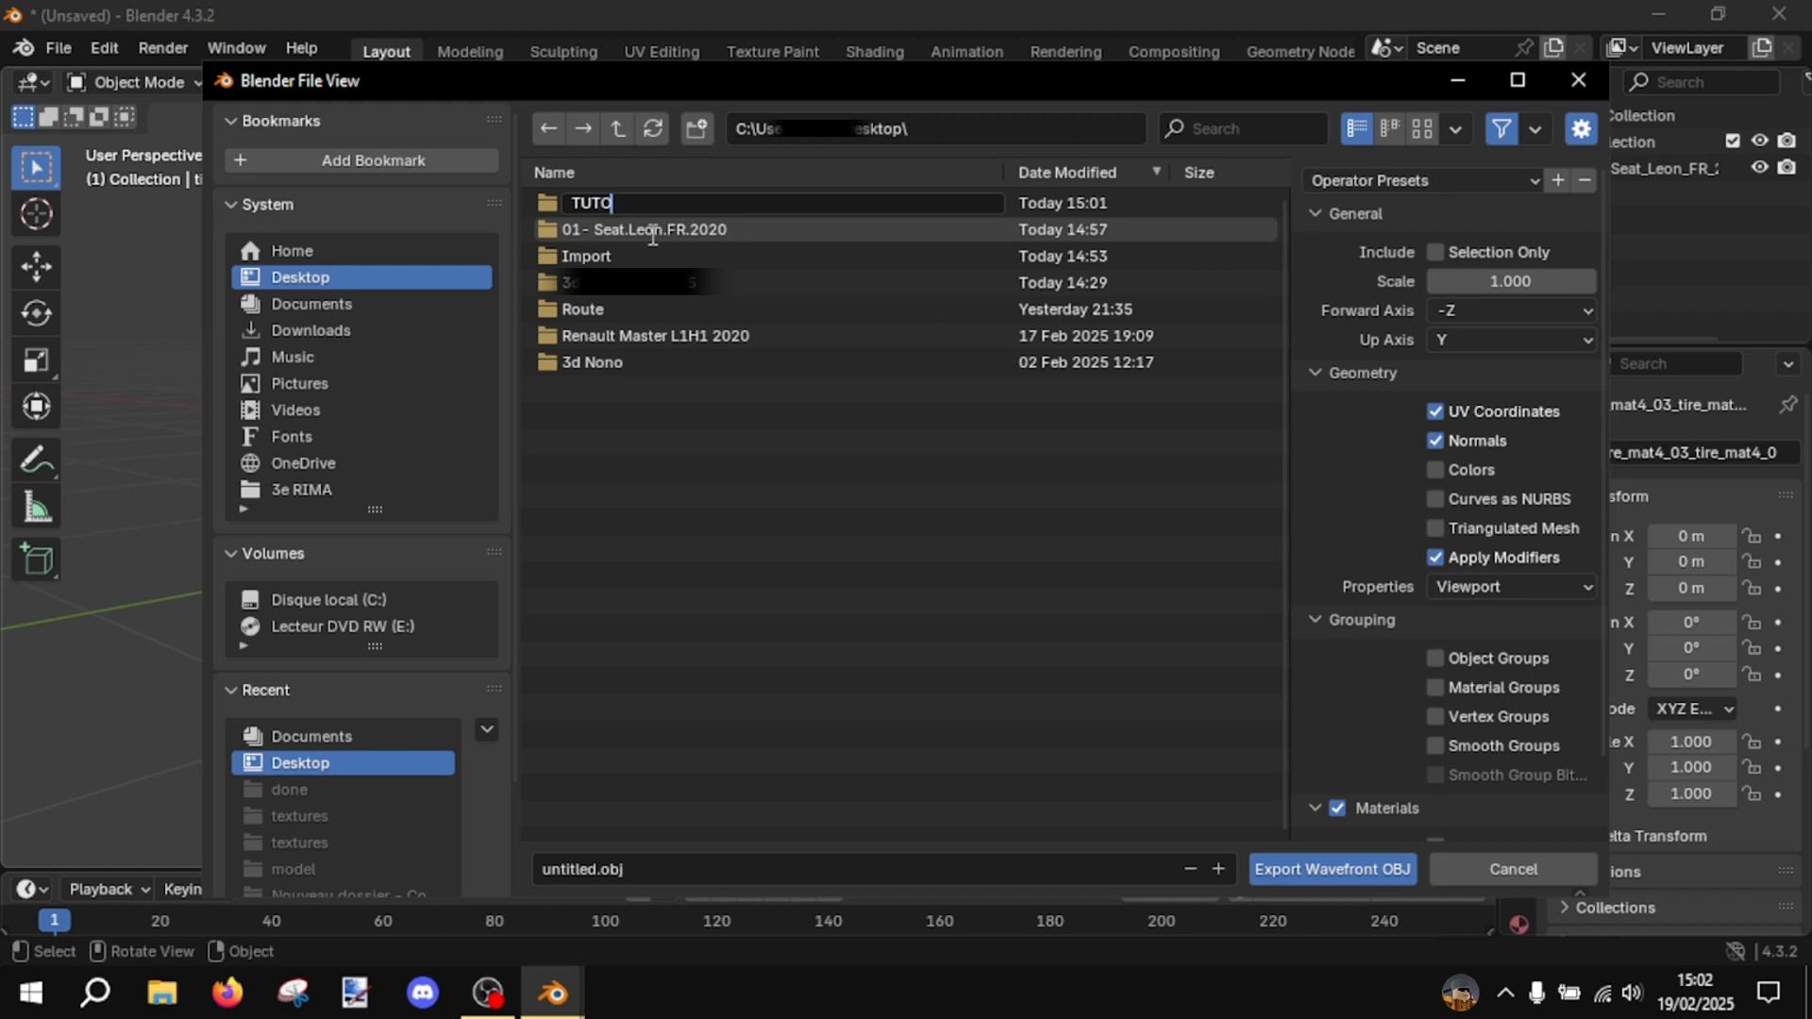
{"action": "key", "text": "Return"}
{"action": "double_click", "coordinate": [1037, 202]}
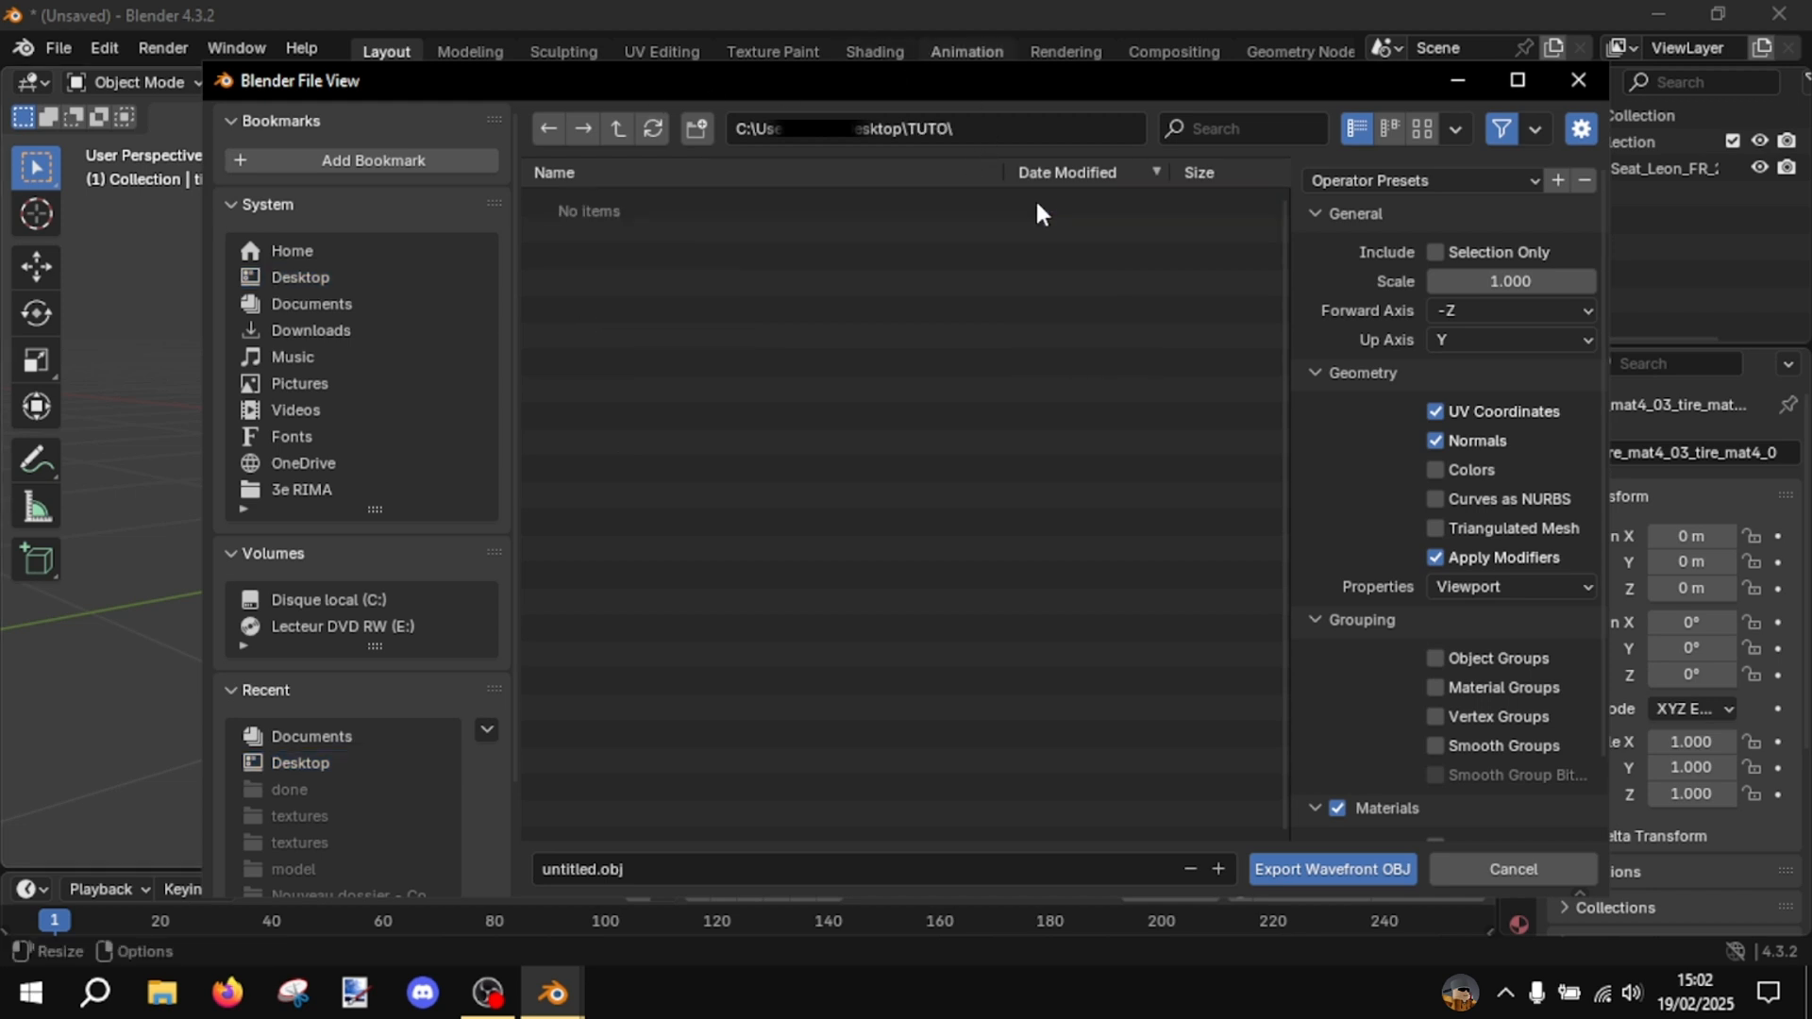
- Name the export file Pneu and export the tire as Wavefront OBJ into the TUTO folder
{"action": "left_click", "coordinate": [708, 868]}
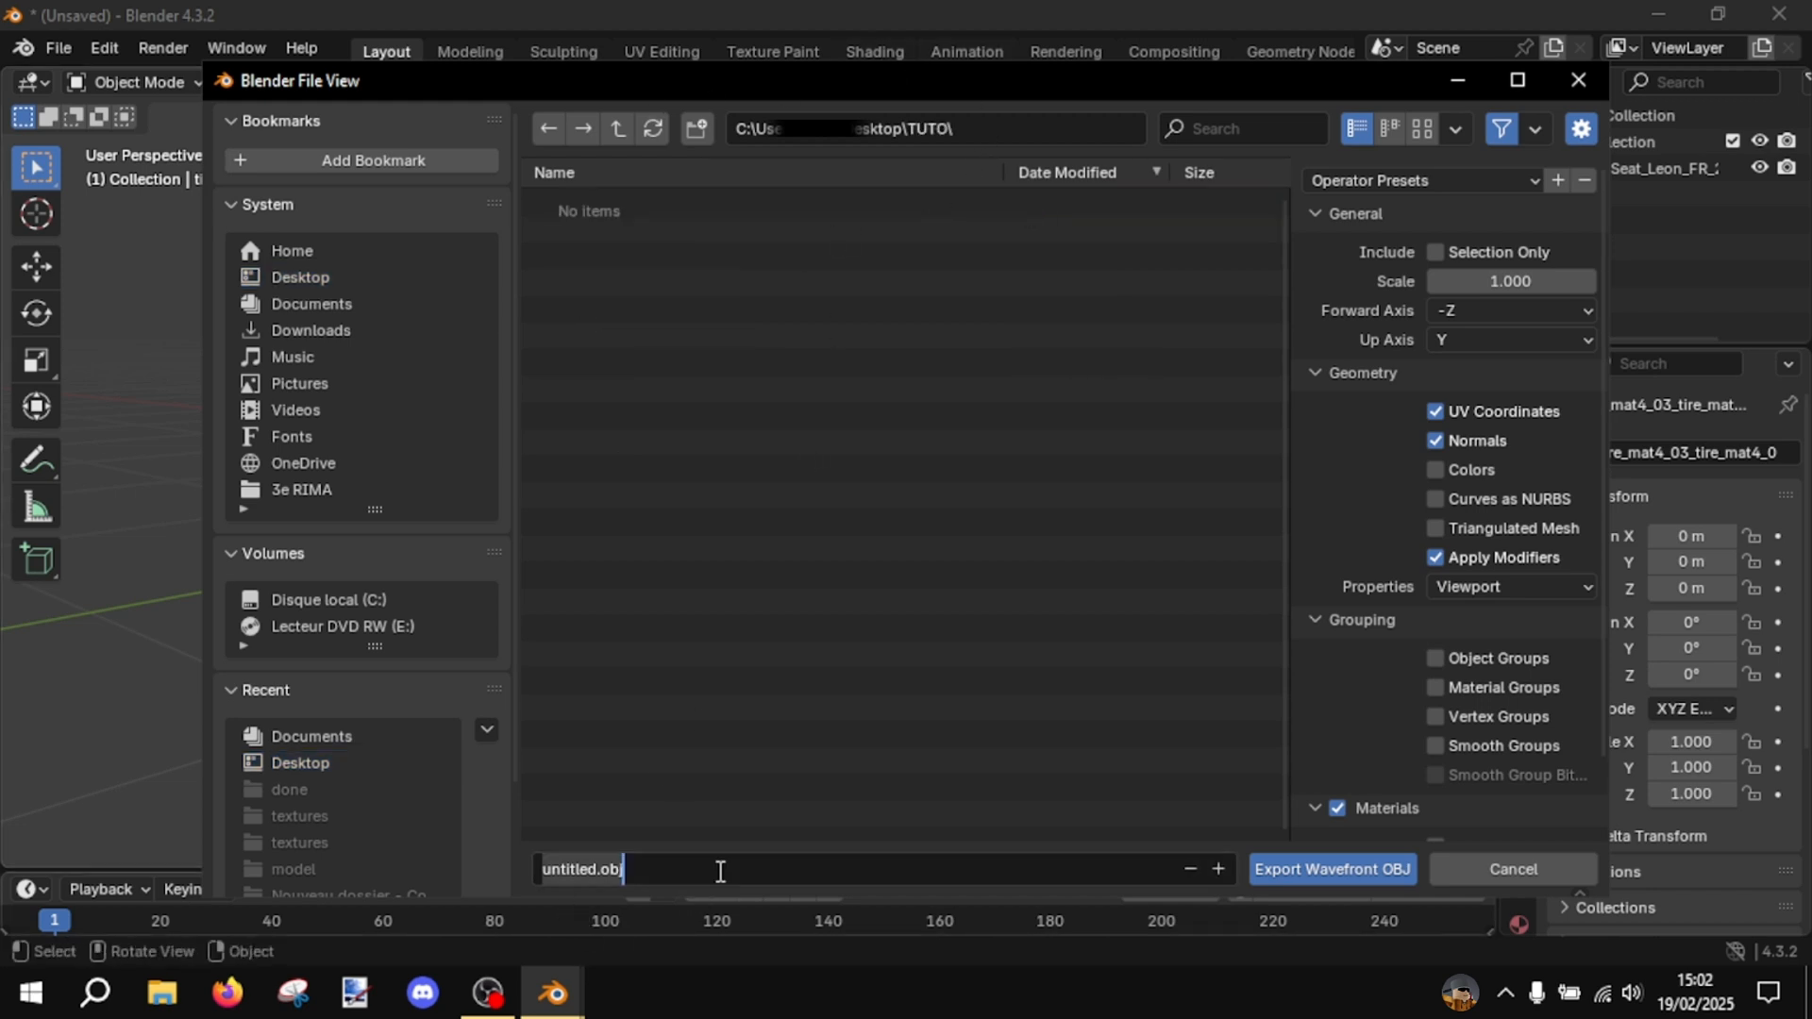
{"action": "type", "text": "Pneu"}
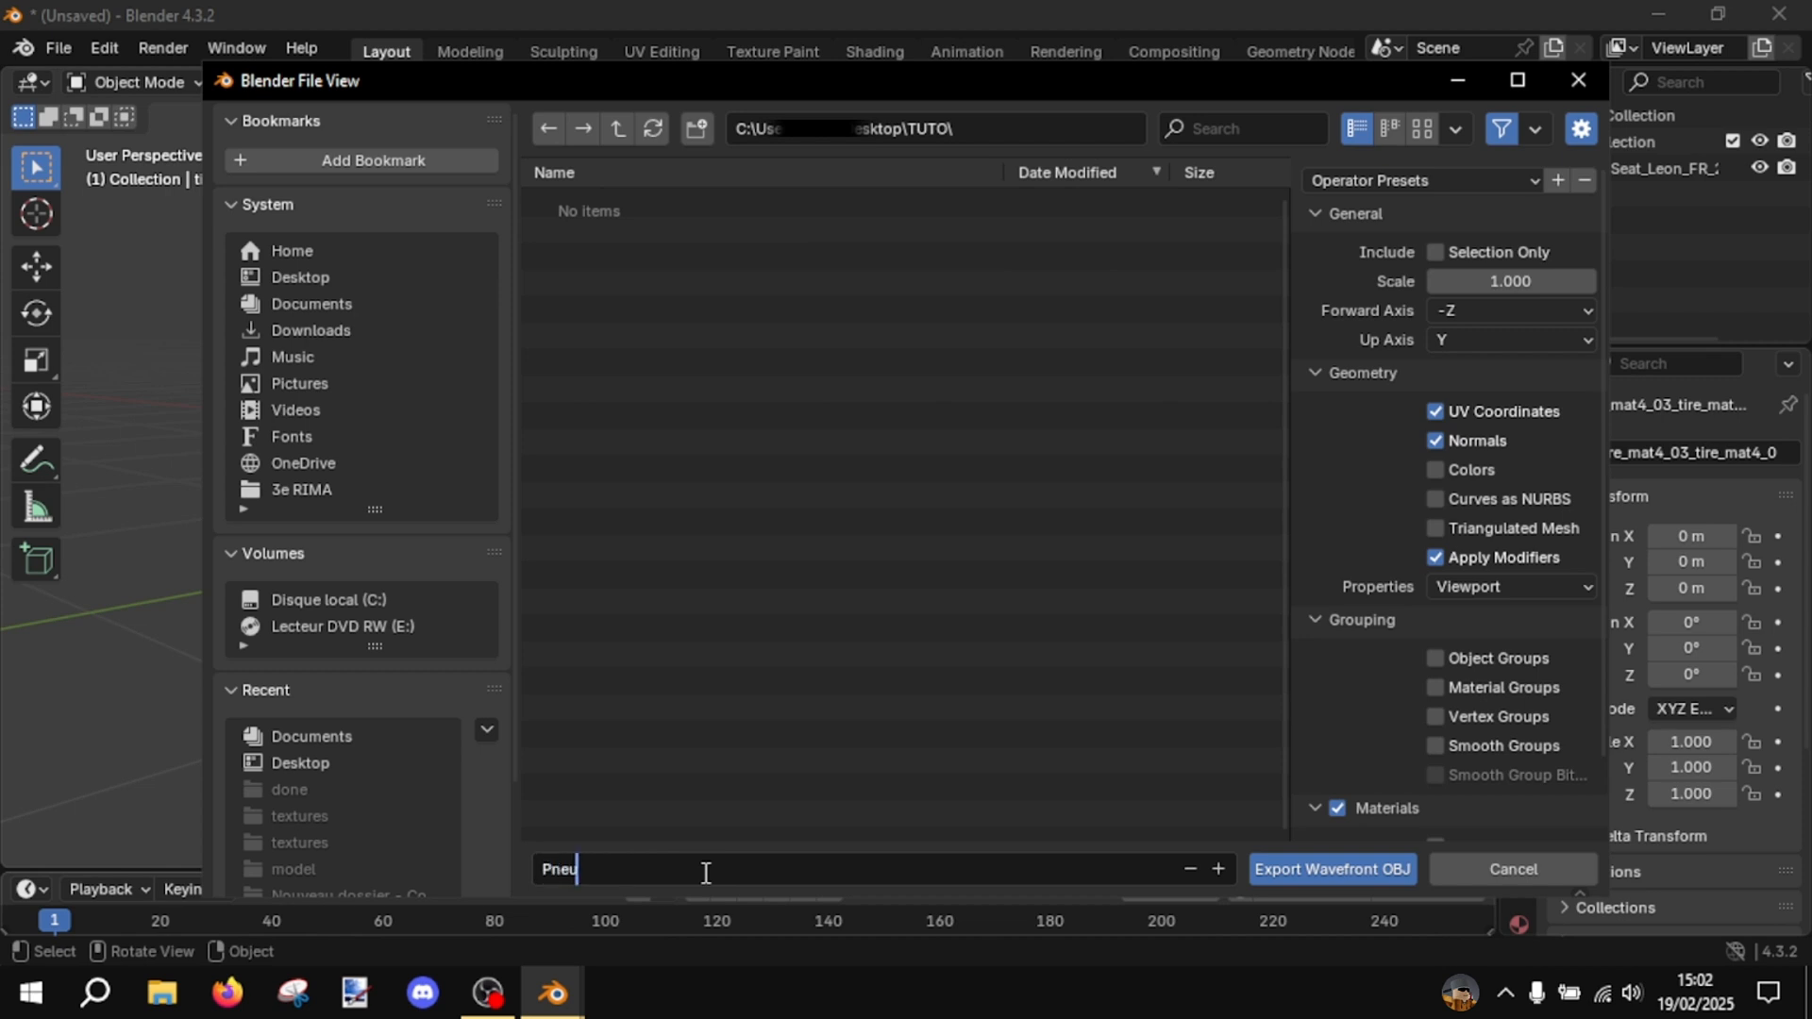
{"action": "left_click", "coordinate": [1277, 854]}
{"action": "left_click", "coordinate": [1276, 855]}
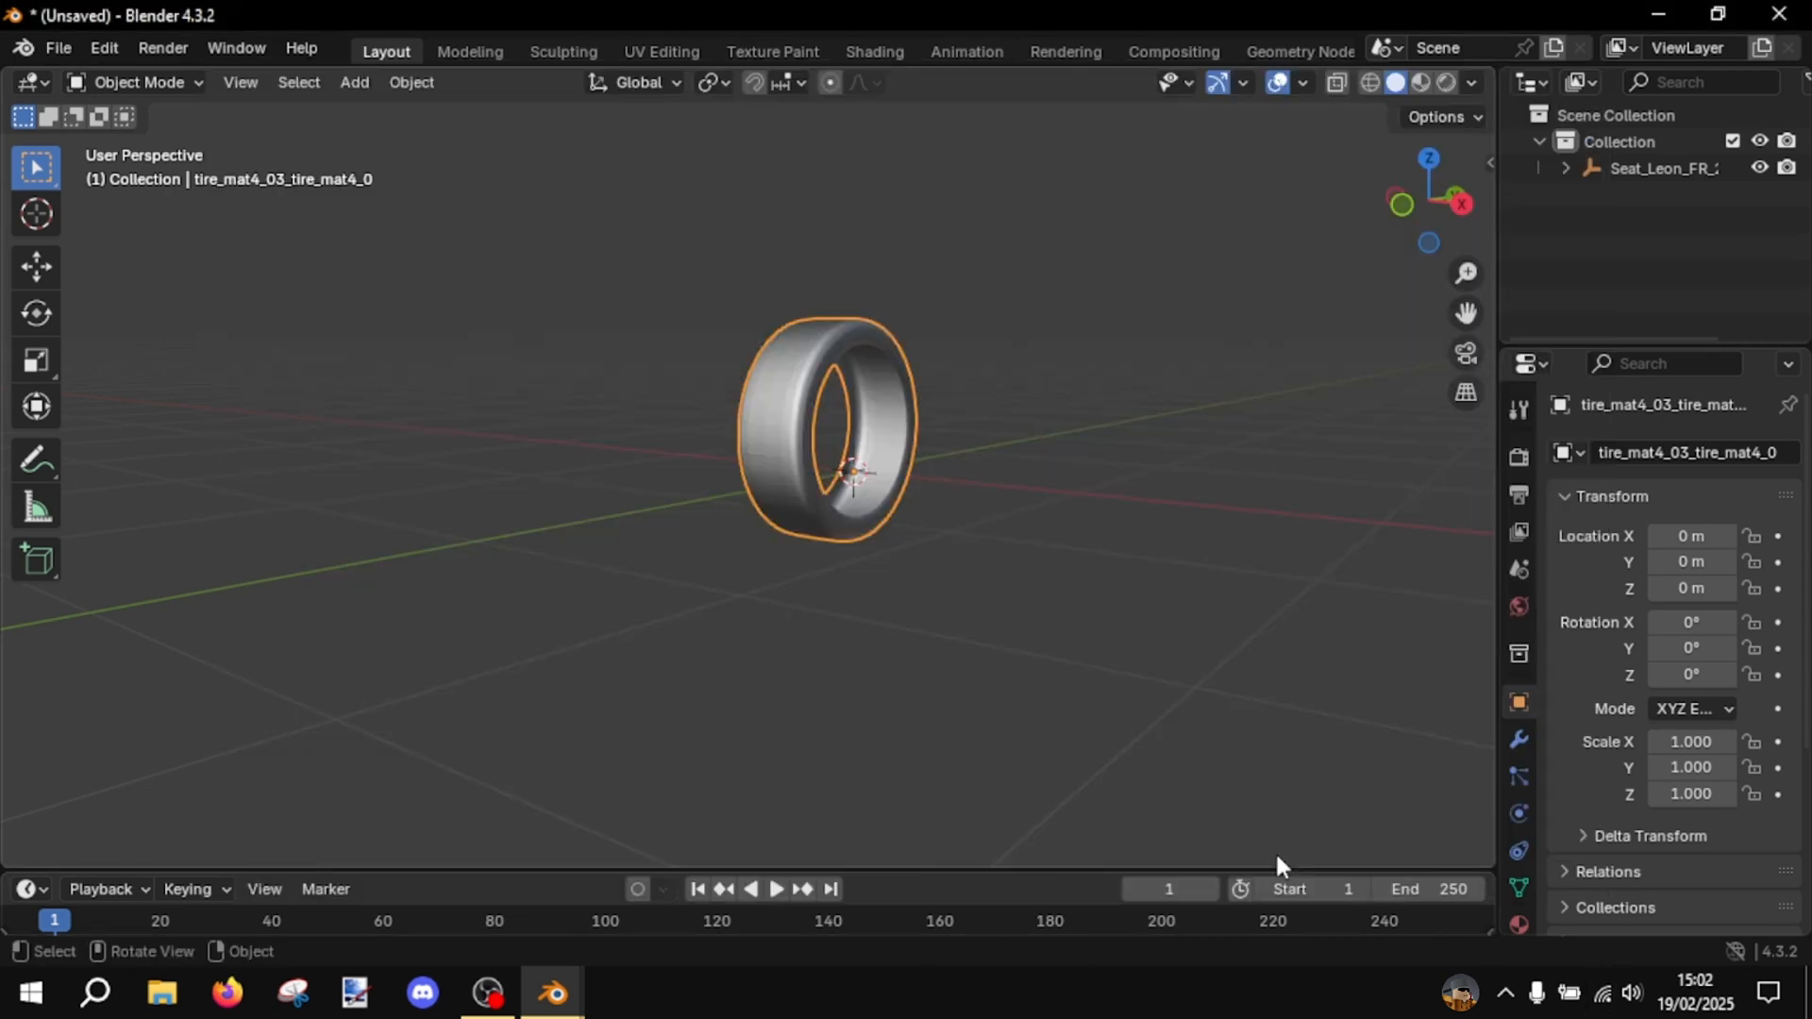
- Delete the exported tire from the second Blender scene
{"action": "left_click", "coordinate": [1183, 592]}
{"action": "left_click", "coordinate": [870, 328]}
{"action": "key", "text": "Delete"}
- Switch back to the Blender window with the full car and delete its front left tire
{"action": "key", "text": "alt+Tab"}
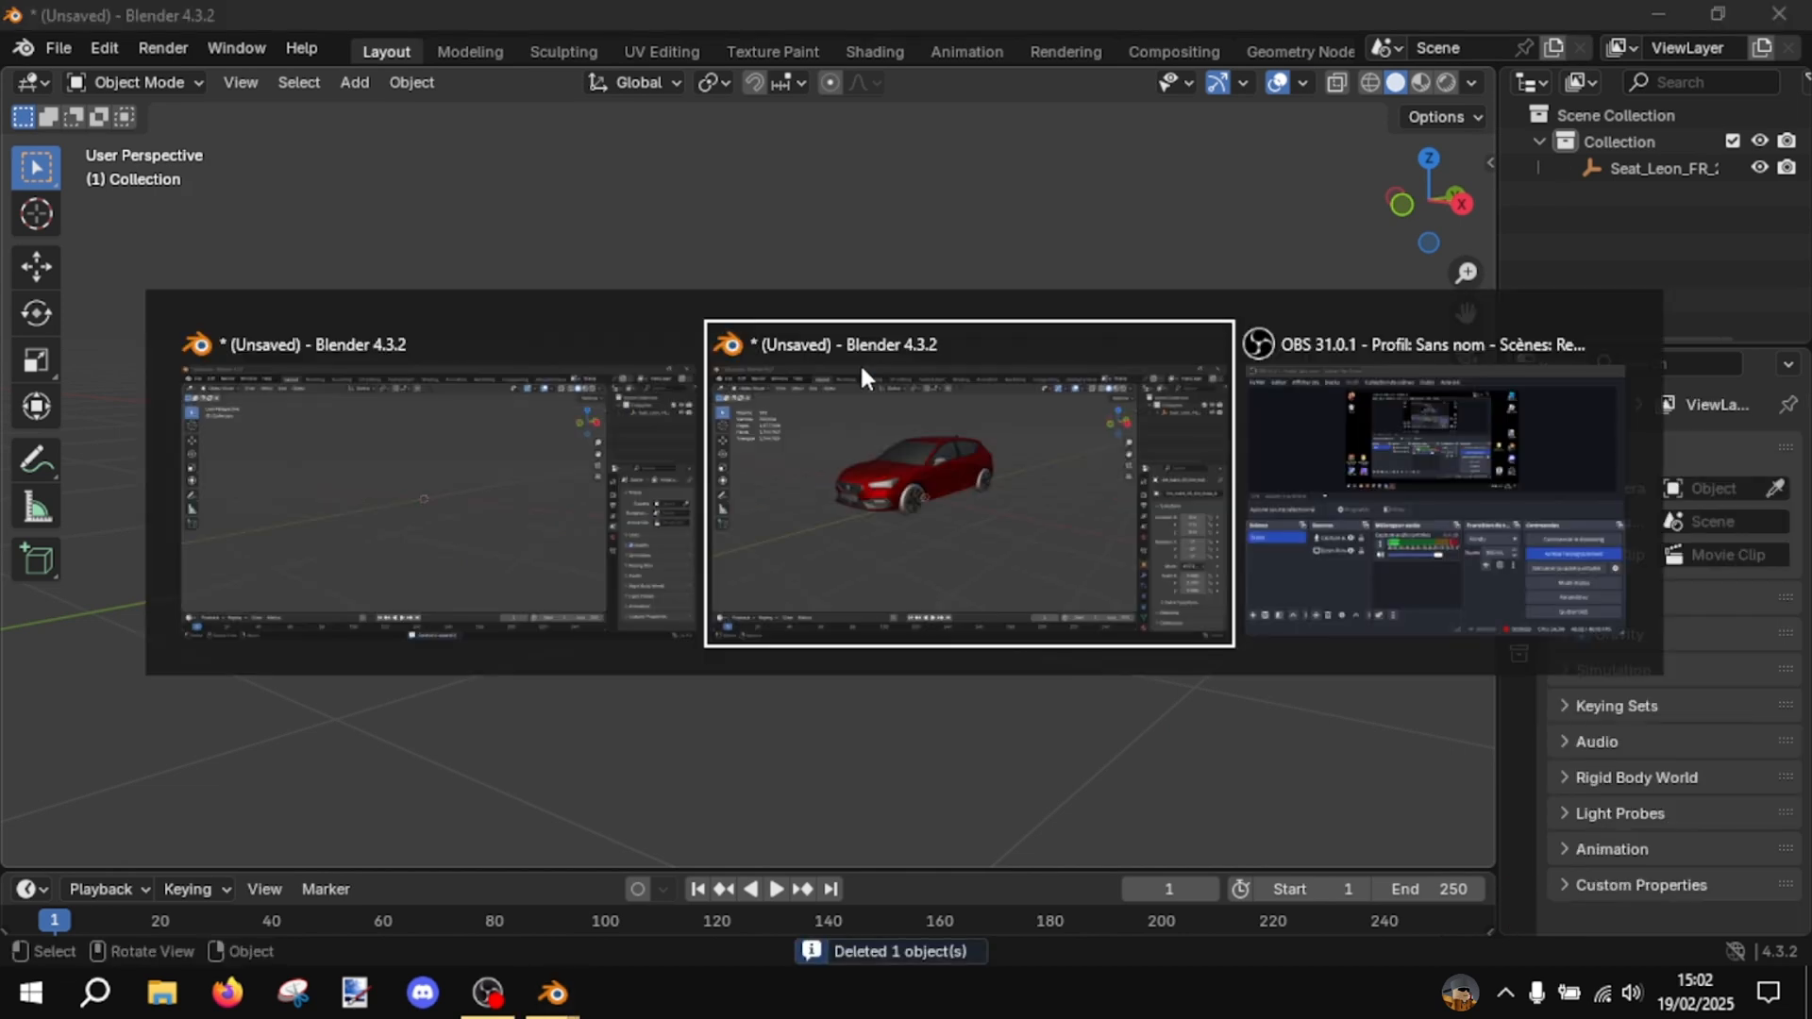
{"action": "scroll", "coordinate": [830, 509], "scroll_direction": "up", "scroll_amount": 4}
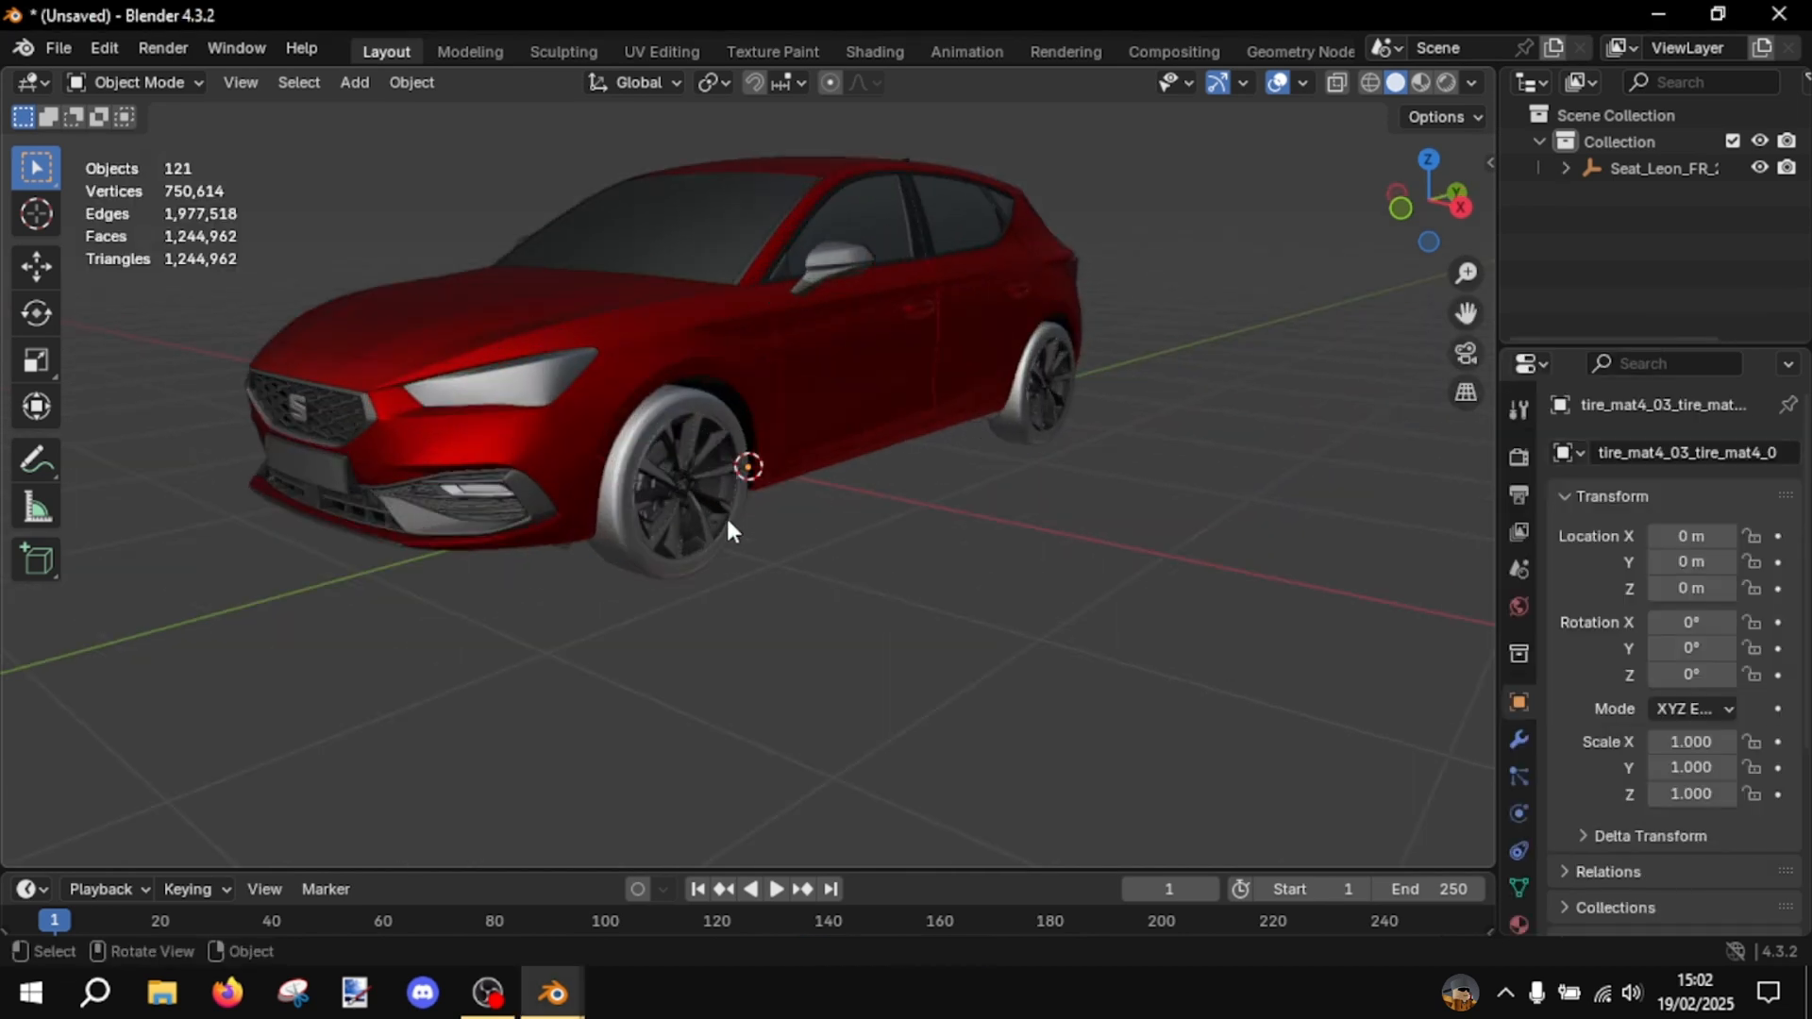
{"action": "left_click", "coordinate": [607, 607]}
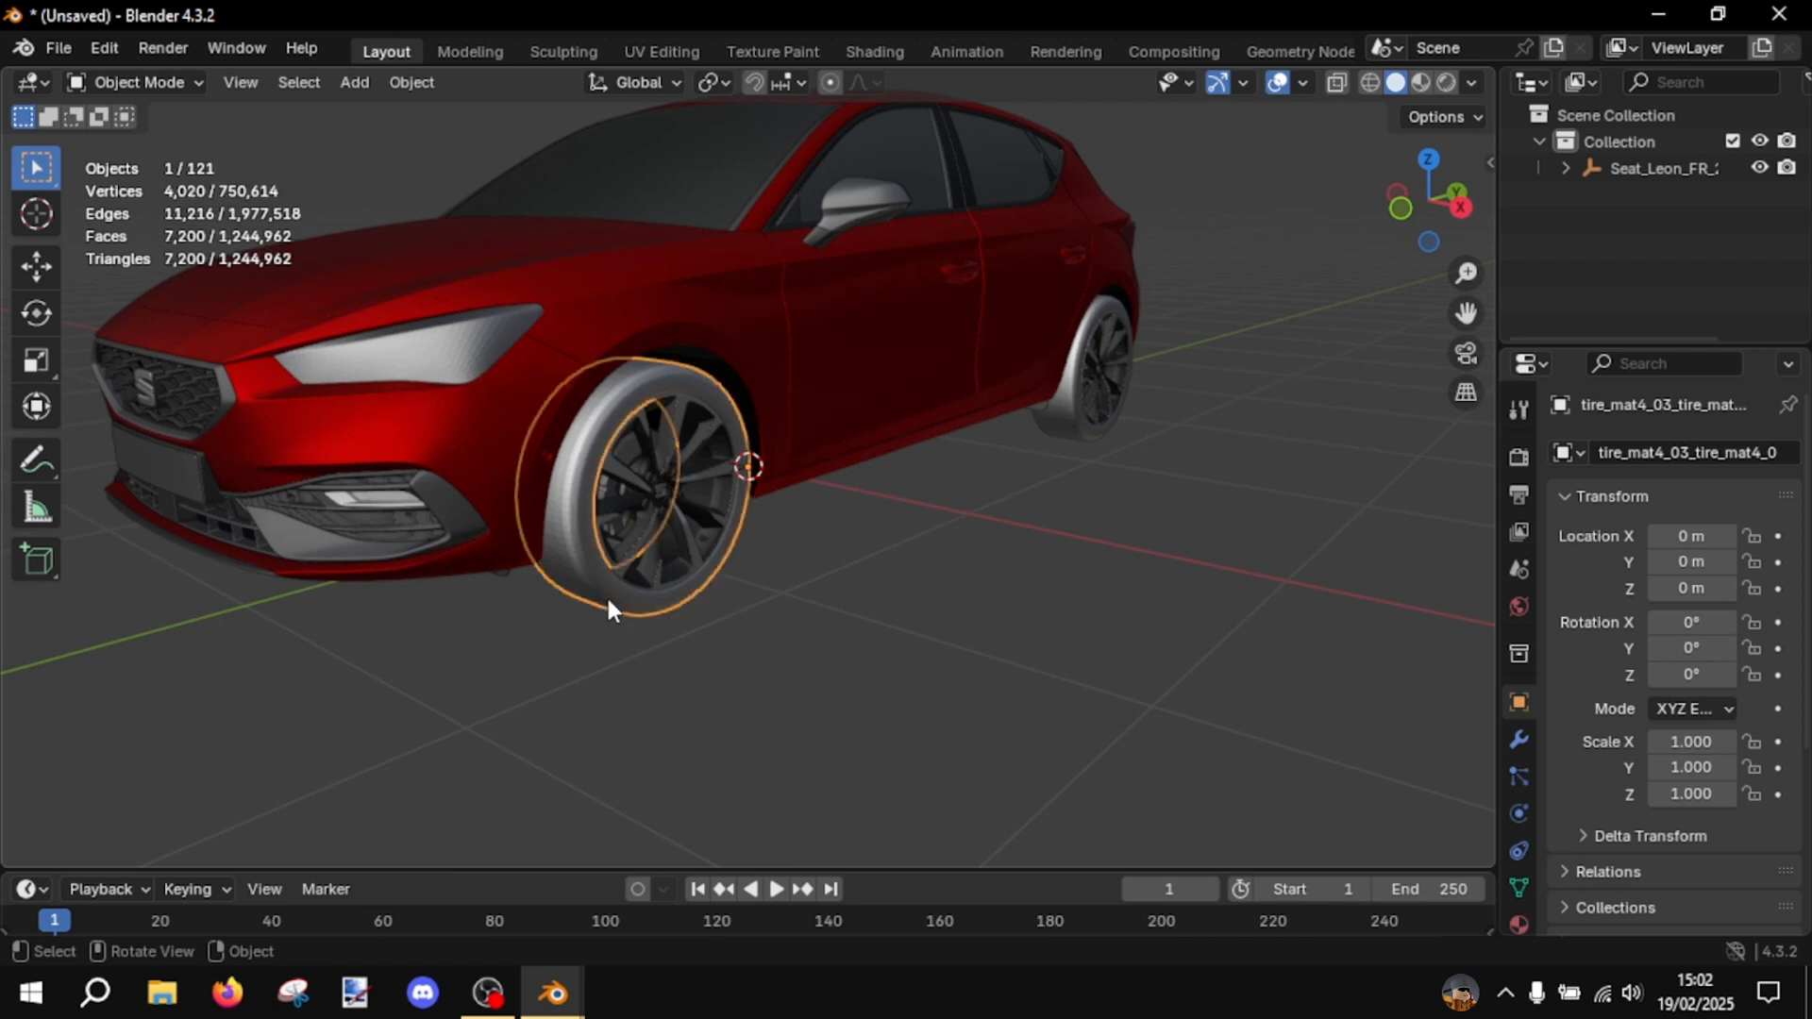
{"action": "key", "text": "x"}
{"action": "left_click", "coordinate": [608, 607]}
- Delete the car's rear left wheel together with the small leftover parts in its wheel arch
{"action": "middle_click_drag", "start_coordinate": [1035, 578], "coordinate": [849, 641]}
{"action": "left_click_drag", "start_coordinate": [1319, 740], "coordinate": [1183, 553]}
{"action": "key", "text": "x"}
{"action": "left_click", "coordinate": [1108, 757]}
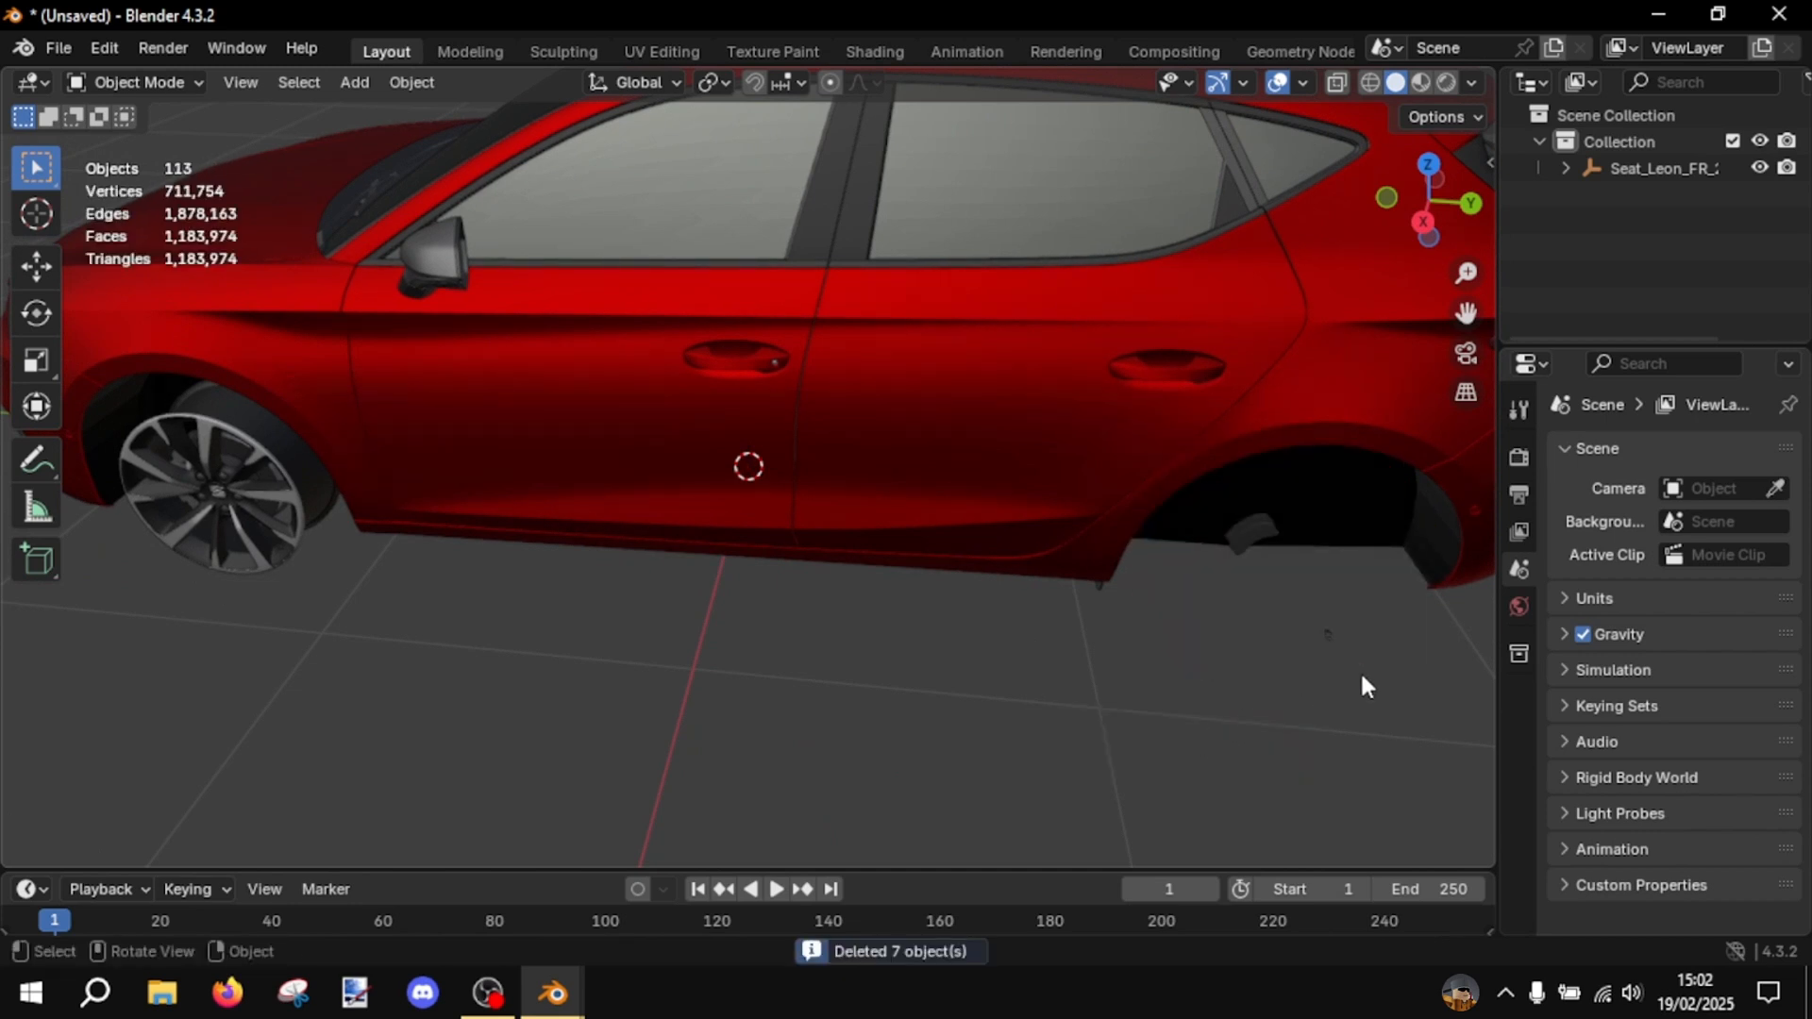
{"action": "left_click_drag", "start_coordinate": [1366, 671], "coordinate": [1274, 565]}
{"action": "key", "text": "x"}
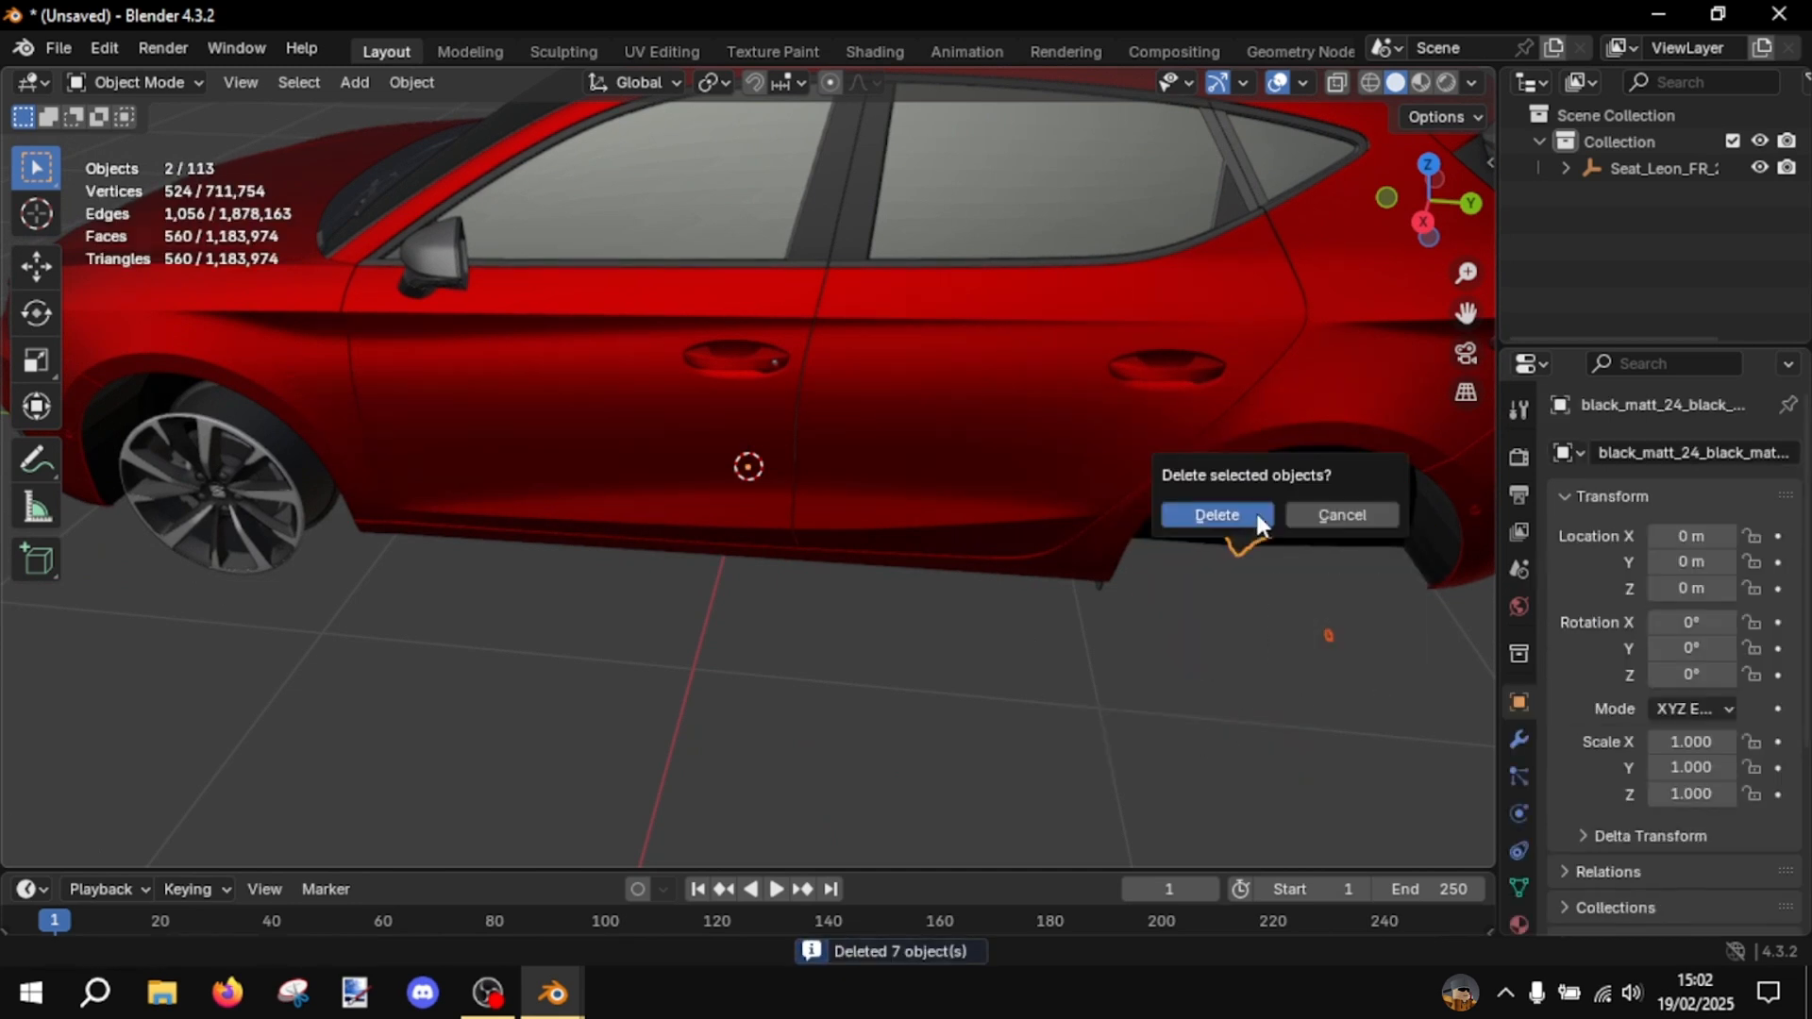
{"action": "left_click", "coordinate": [1255, 514]}
- Delete the complete rear wheel on the car's right side
{"action": "middle_click_drag", "start_coordinate": [1246, 586], "coordinate": [752, 611]}
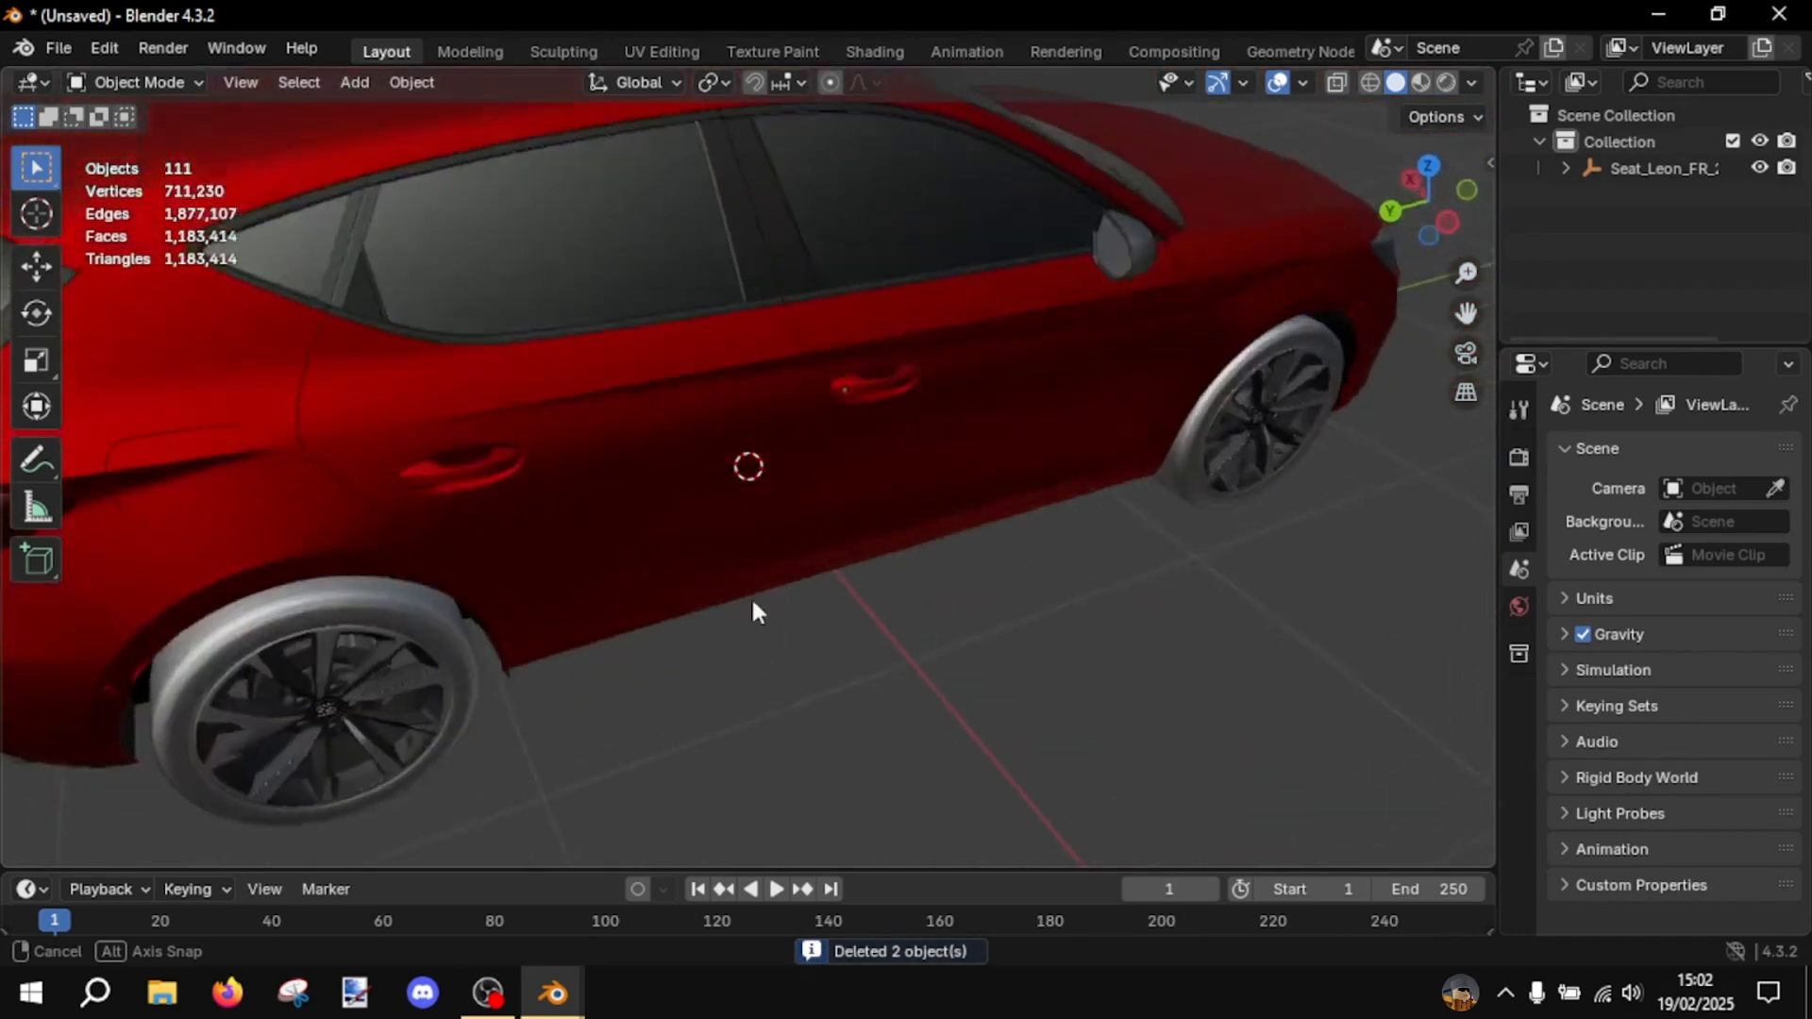
{"action": "left_click_drag", "start_coordinate": [433, 832], "coordinate": [263, 709]}
{"action": "key", "text": "x"}
{"action": "left_click", "coordinate": [263, 709]}
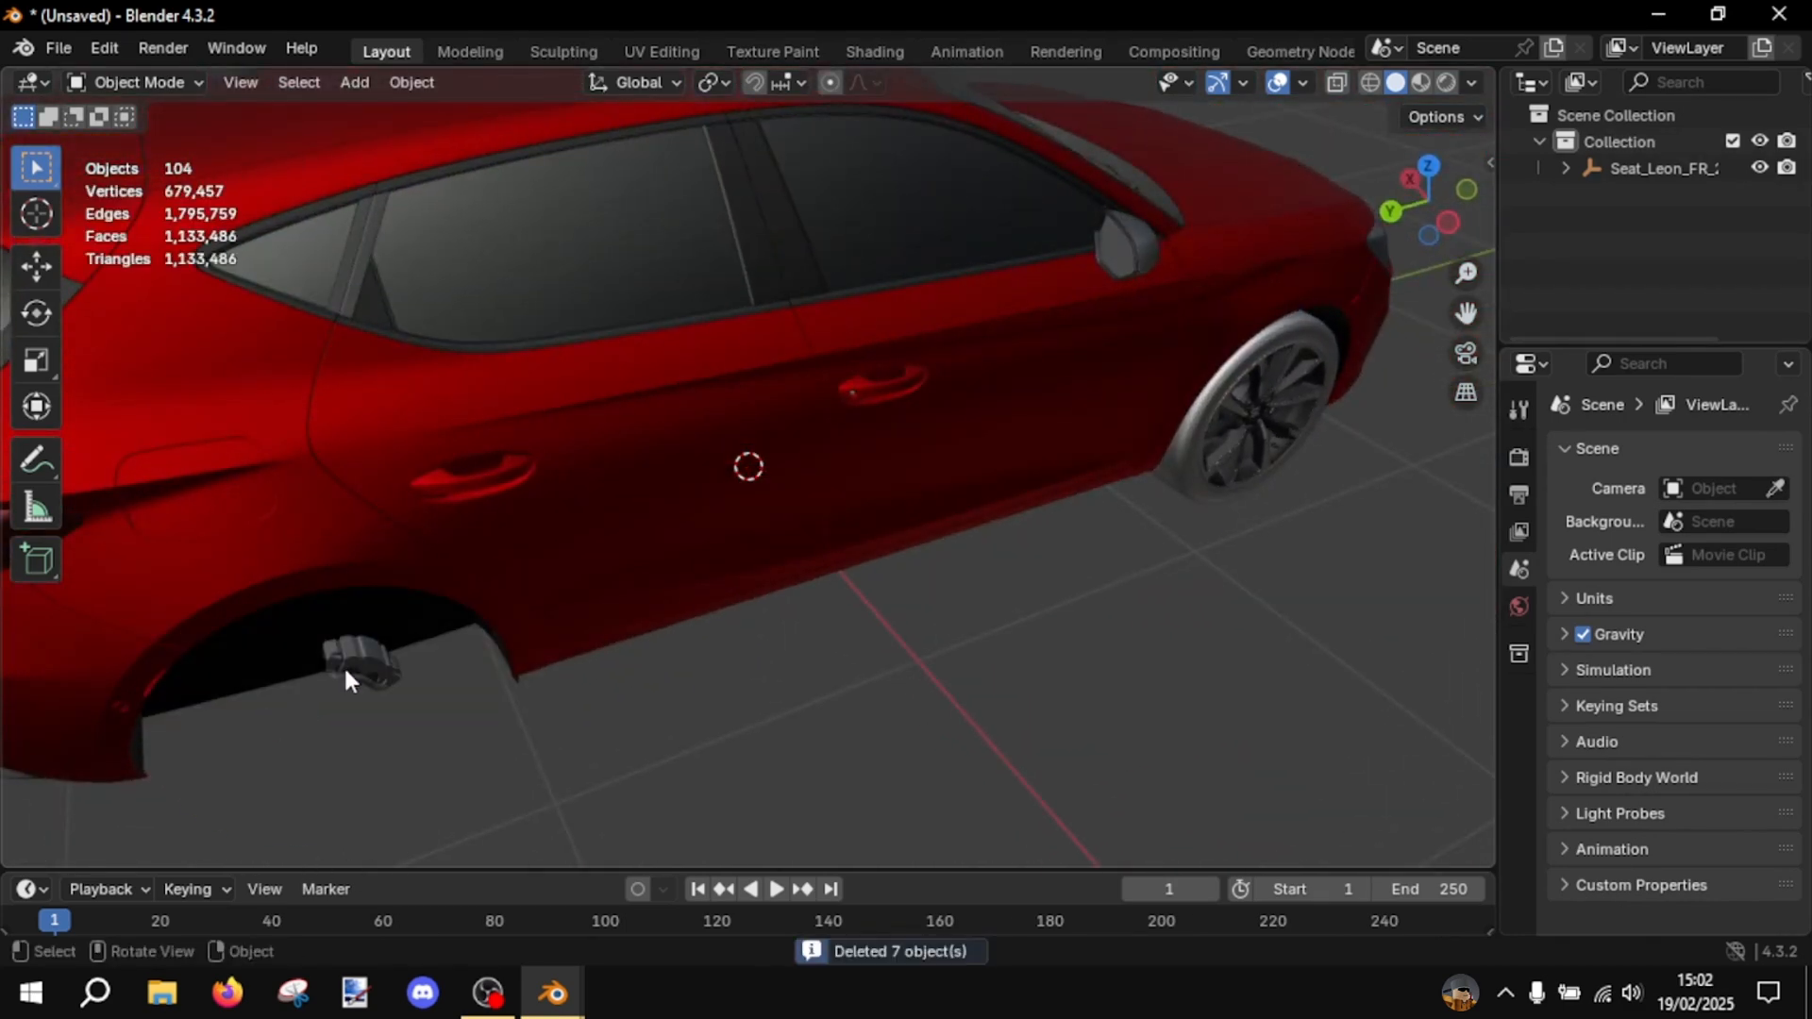
- Delete the two leftover brake caliper parts in the rear right wheel arch
{"action": "left_click", "coordinate": [345, 663]}
{"action": "key", "text": "x"}
{"action": "left_click", "coordinate": [348, 662]}
{"action": "left_click", "coordinate": [357, 668]}
{"action": "key", "text": "x"}
{"action": "left_click", "coordinate": [349, 671]}
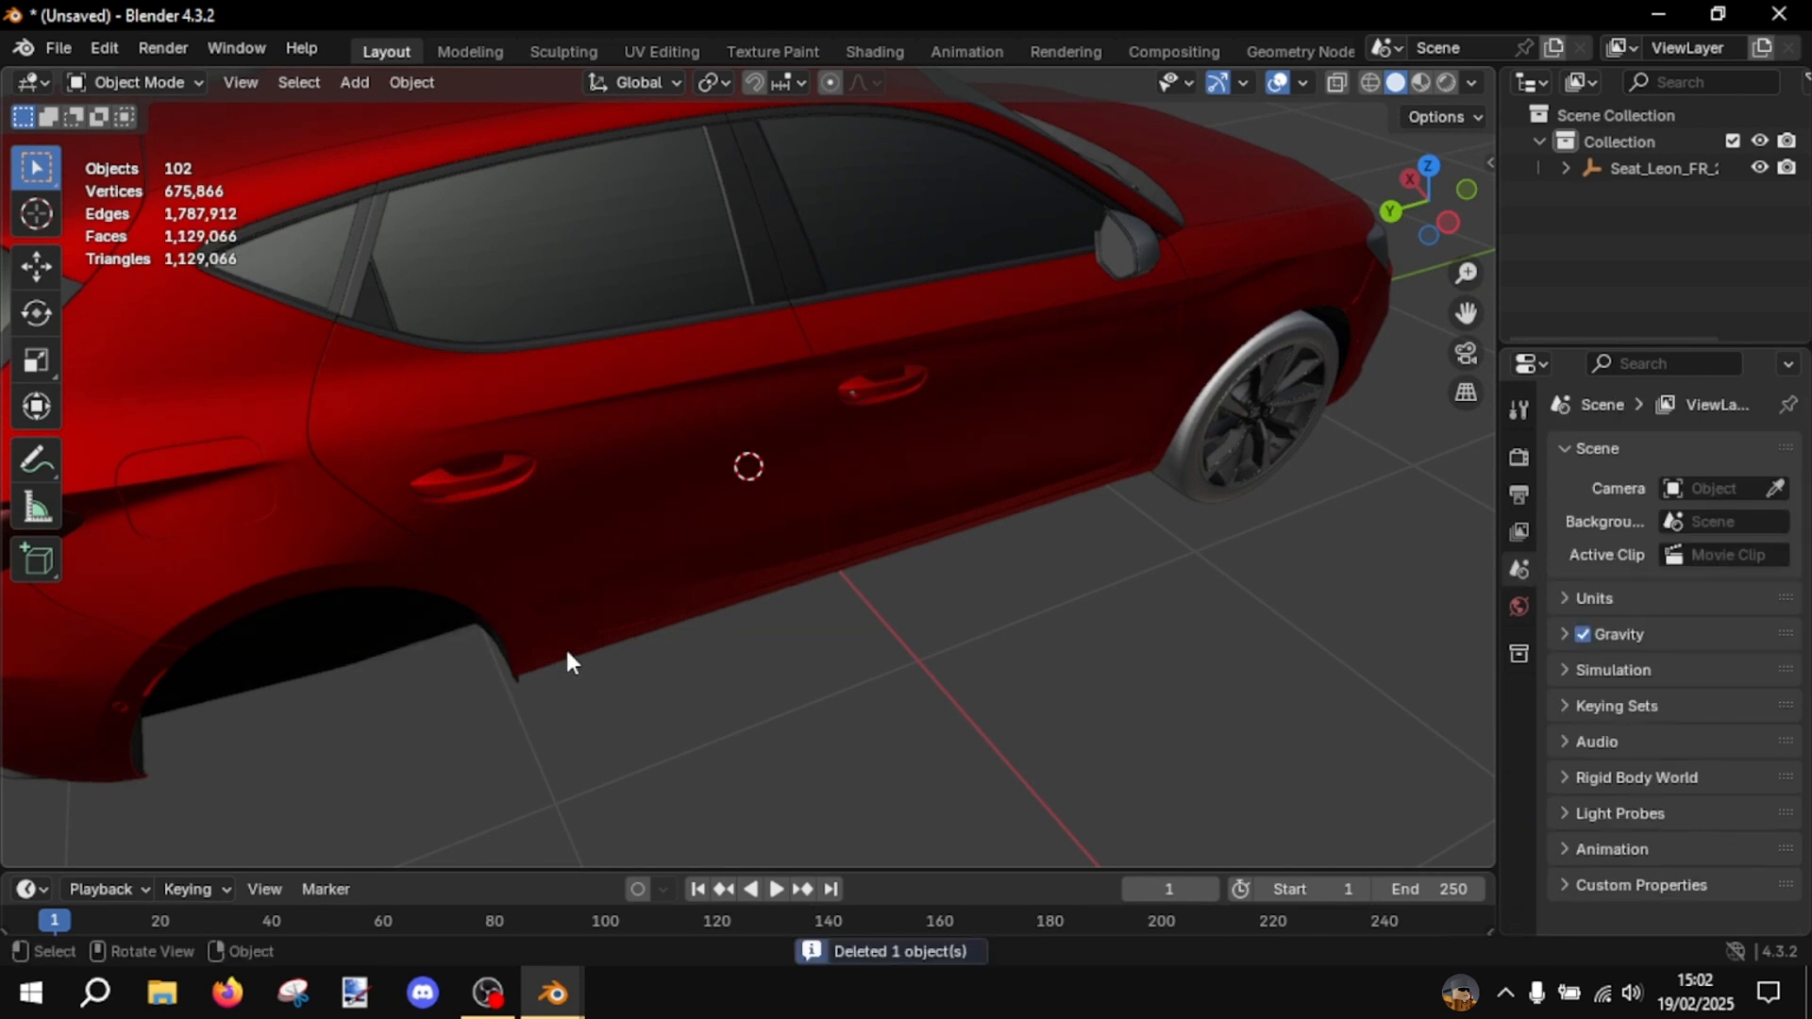
- Delete the black spoked rim of the car's front right wheel
{"action": "middle_click_drag", "start_coordinate": [564, 647], "coordinate": [528, 670]}
{"action": "left_click_drag", "start_coordinate": [1362, 726], "coordinate": [1208, 592]}
{"action": "key", "text": "x"}
{"action": "left_click", "coordinate": [881, 604]}
{"action": "left_click", "coordinate": [1197, 672]}
{"action": "key", "text": "x"}
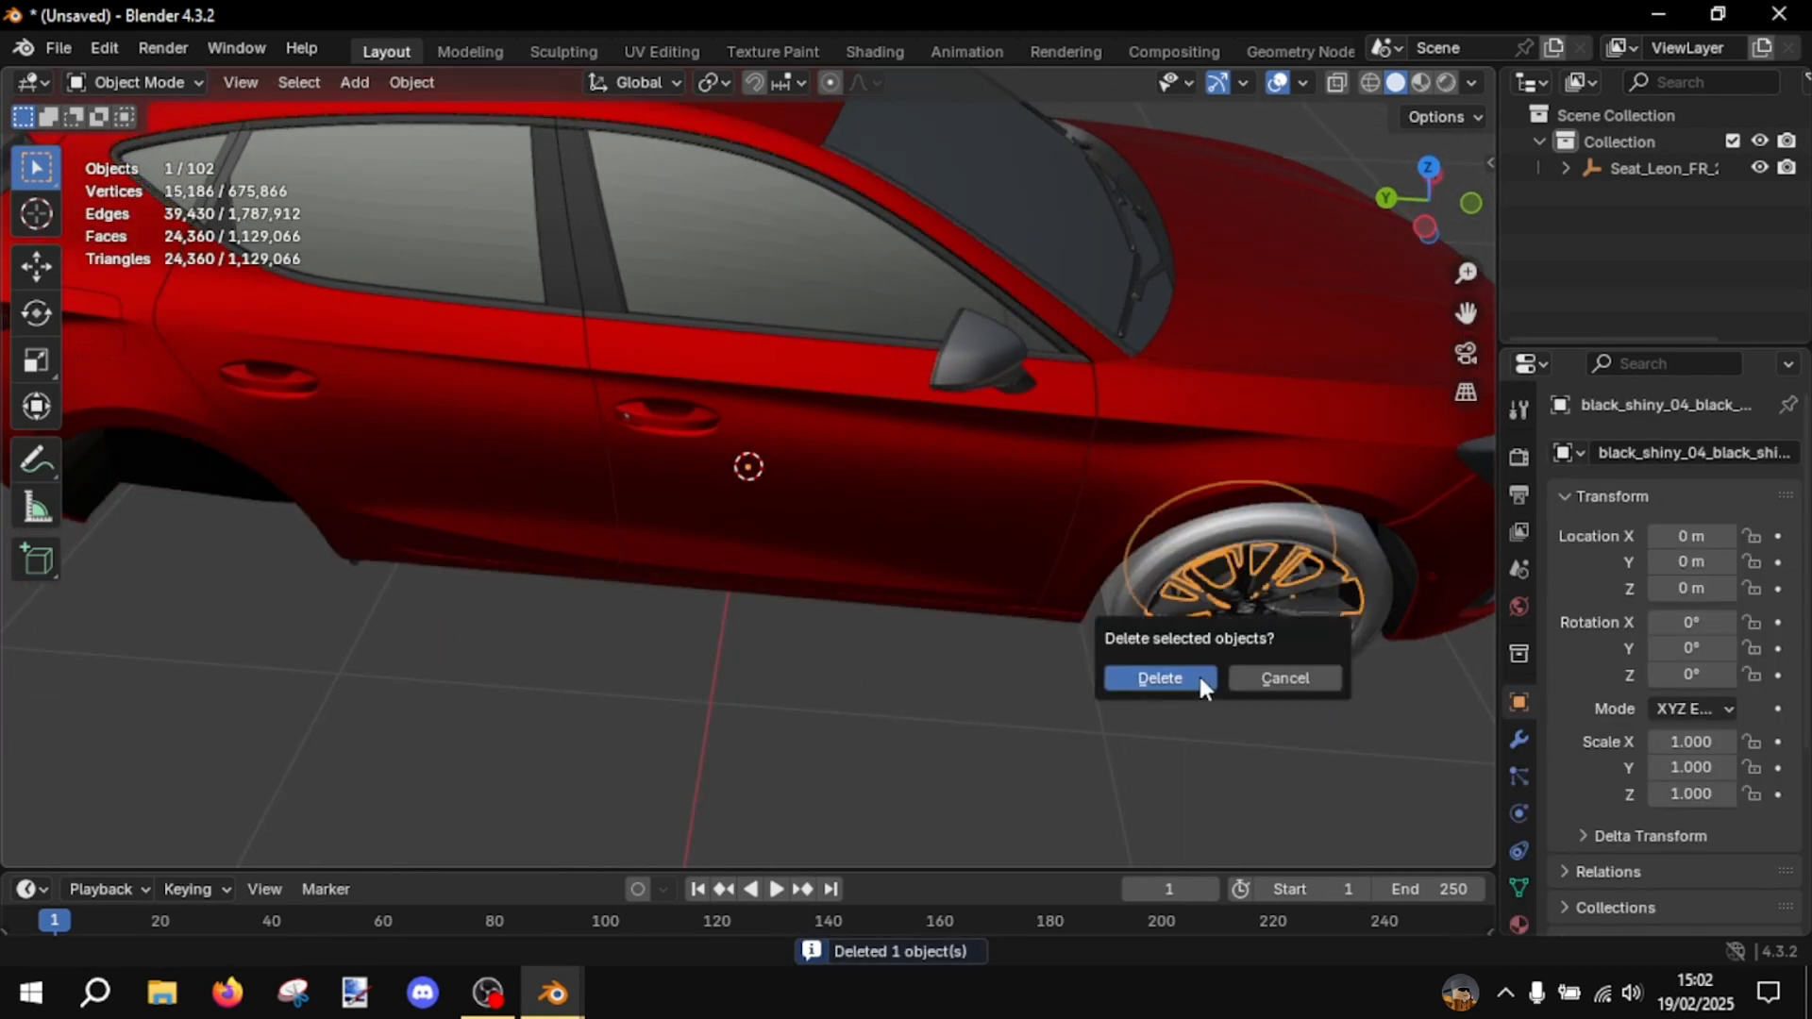
{"action": "left_click", "coordinate": [1197, 672]}
- Delete the remaining rim, hub and brake disc parts of the front right wheel
{"action": "left_click", "coordinate": [1254, 620]}
{"action": "key", "text": "x"}
{"action": "left_click", "coordinate": [1254, 620]}
{"action": "key", "text": "x"}
{"action": "left_click", "coordinate": [1251, 614]}
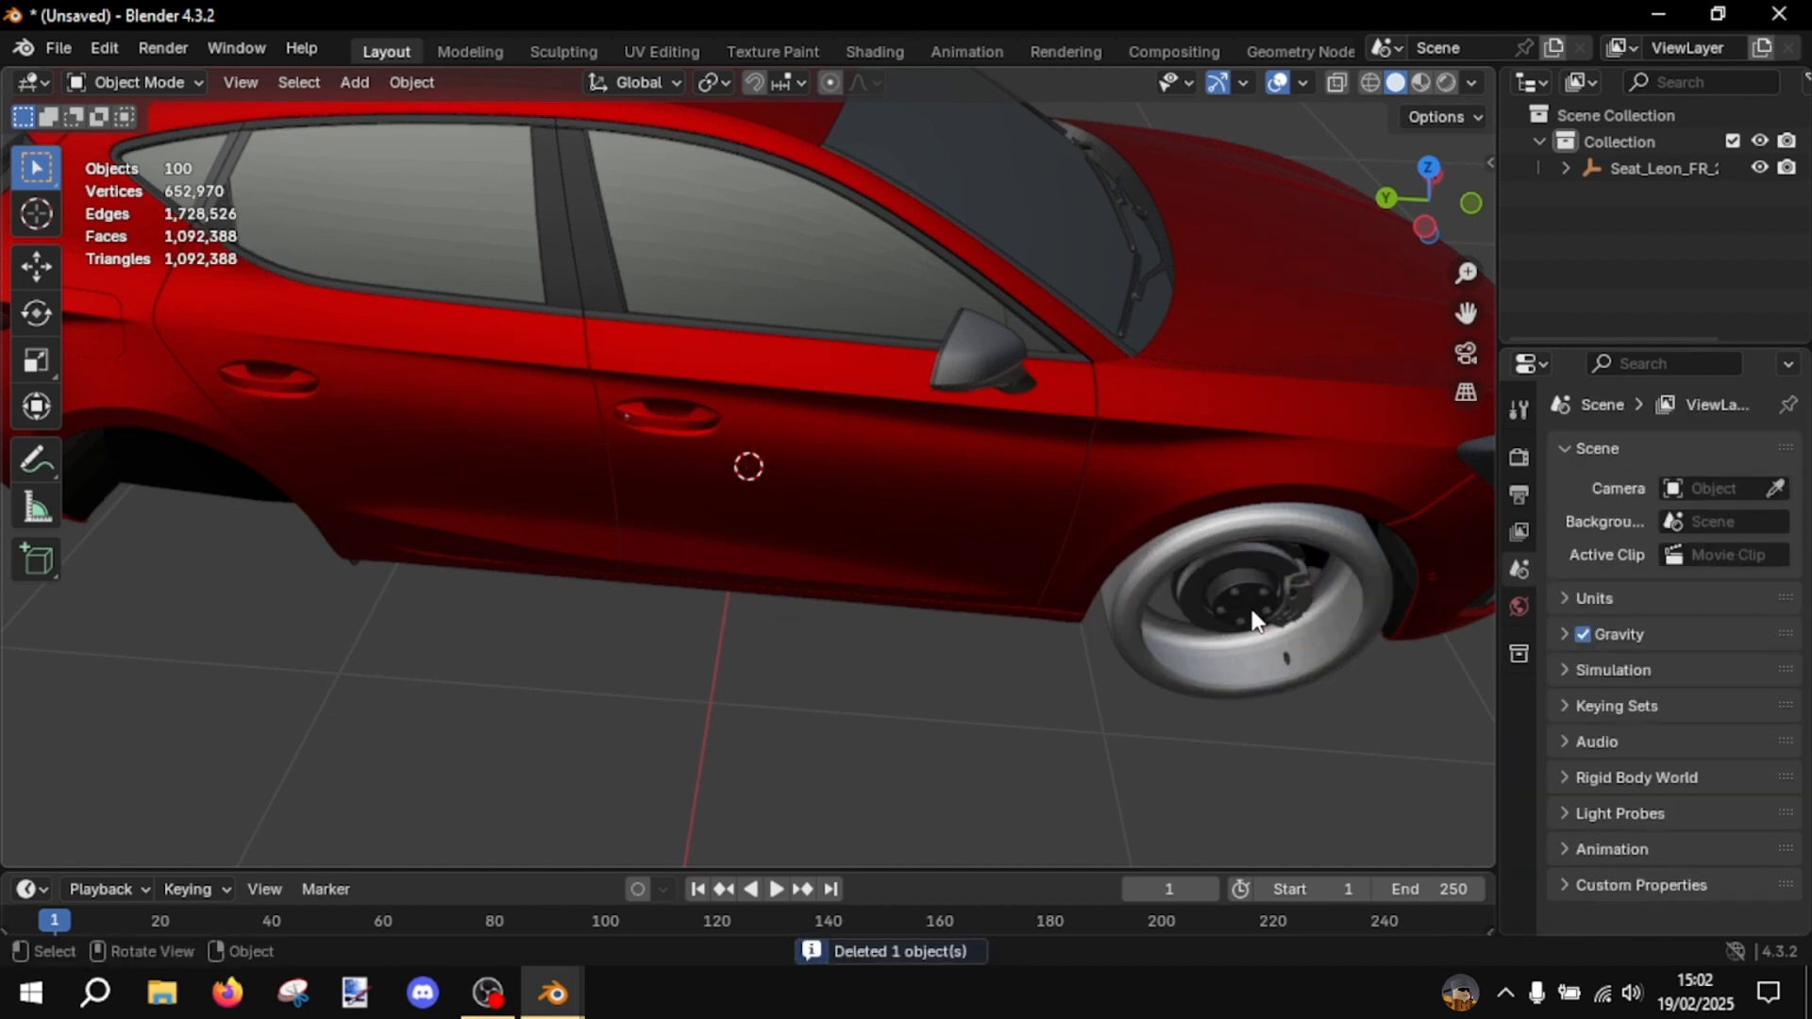
{"action": "left_click", "coordinate": [1250, 615]}
{"action": "left_click_drag", "start_coordinate": [1240, 734], "coordinate": [1187, 590]}
{"action": "key", "text": "x"}
{"action": "left_click", "coordinate": [1187, 589]}
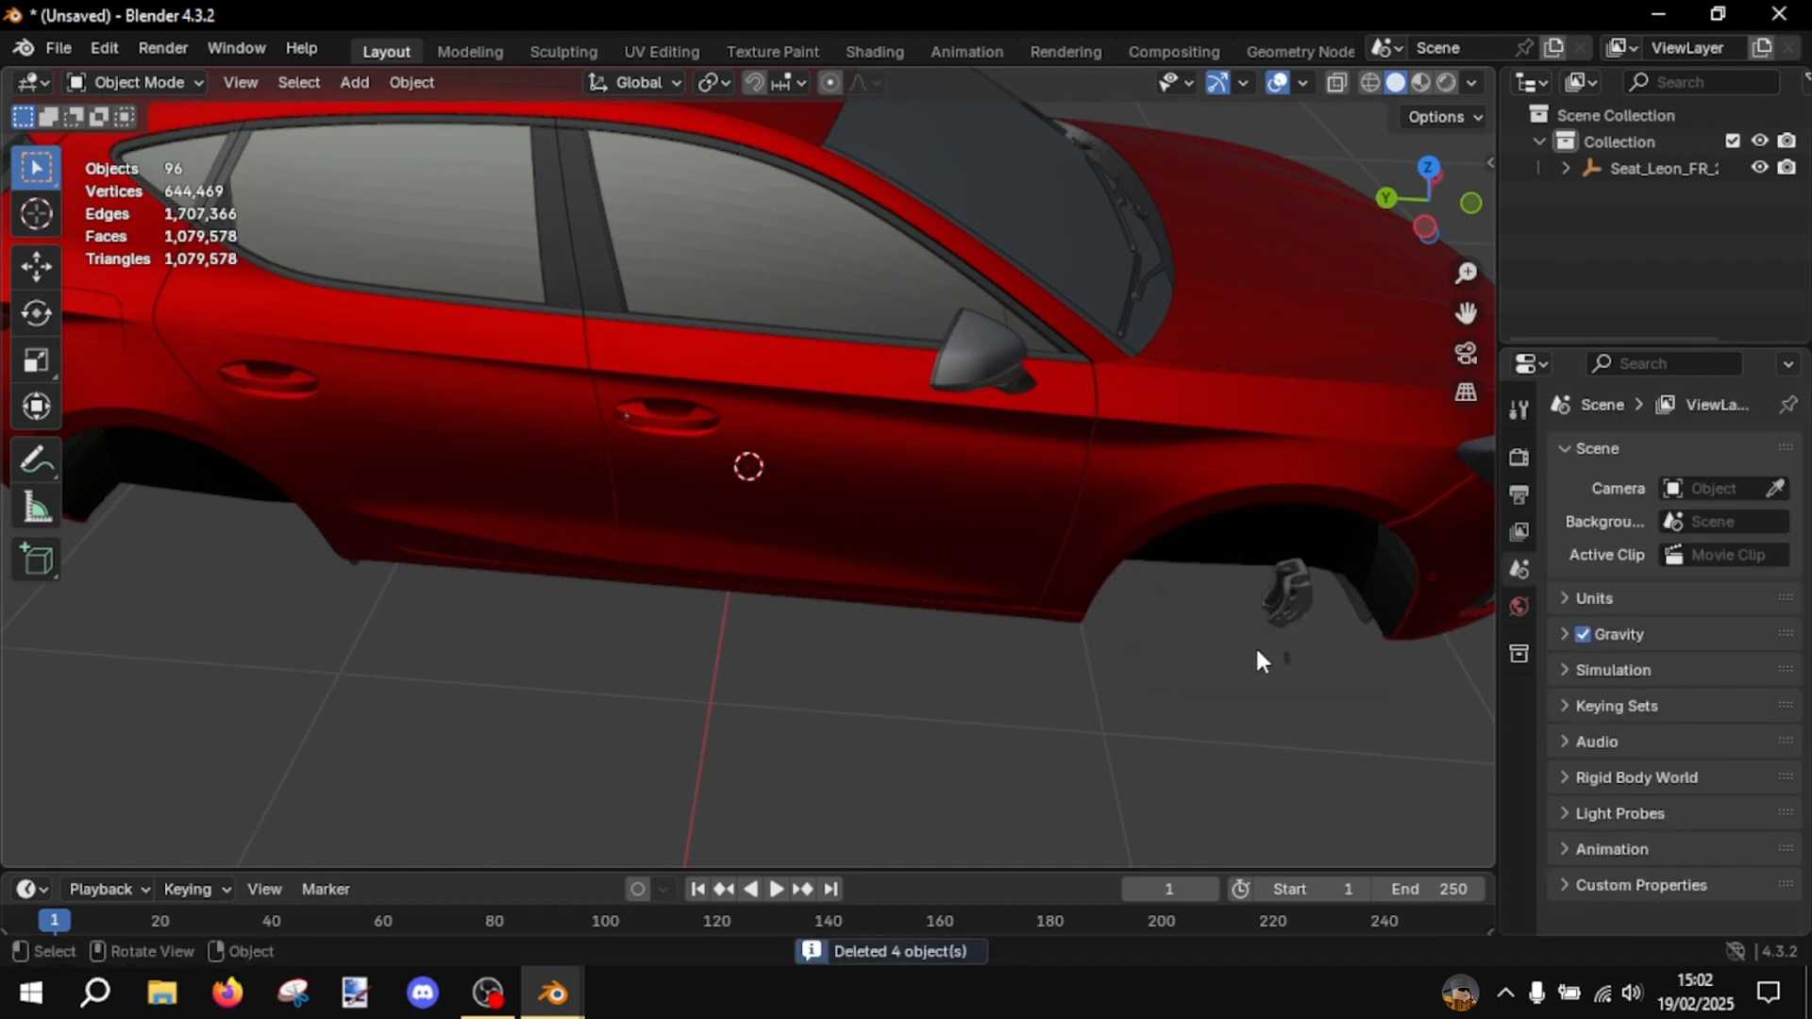
- Delete the brake caliper parts and the tiny leftover piece at the front right wheel arch
{"action": "left_click_drag", "start_coordinate": [1255, 644], "coordinate": [1281, 591]}
{"action": "key", "text": "x"}
{"action": "left_click", "coordinate": [1278, 611]}
{"action": "left_click", "coordinate": [1279, 635]}
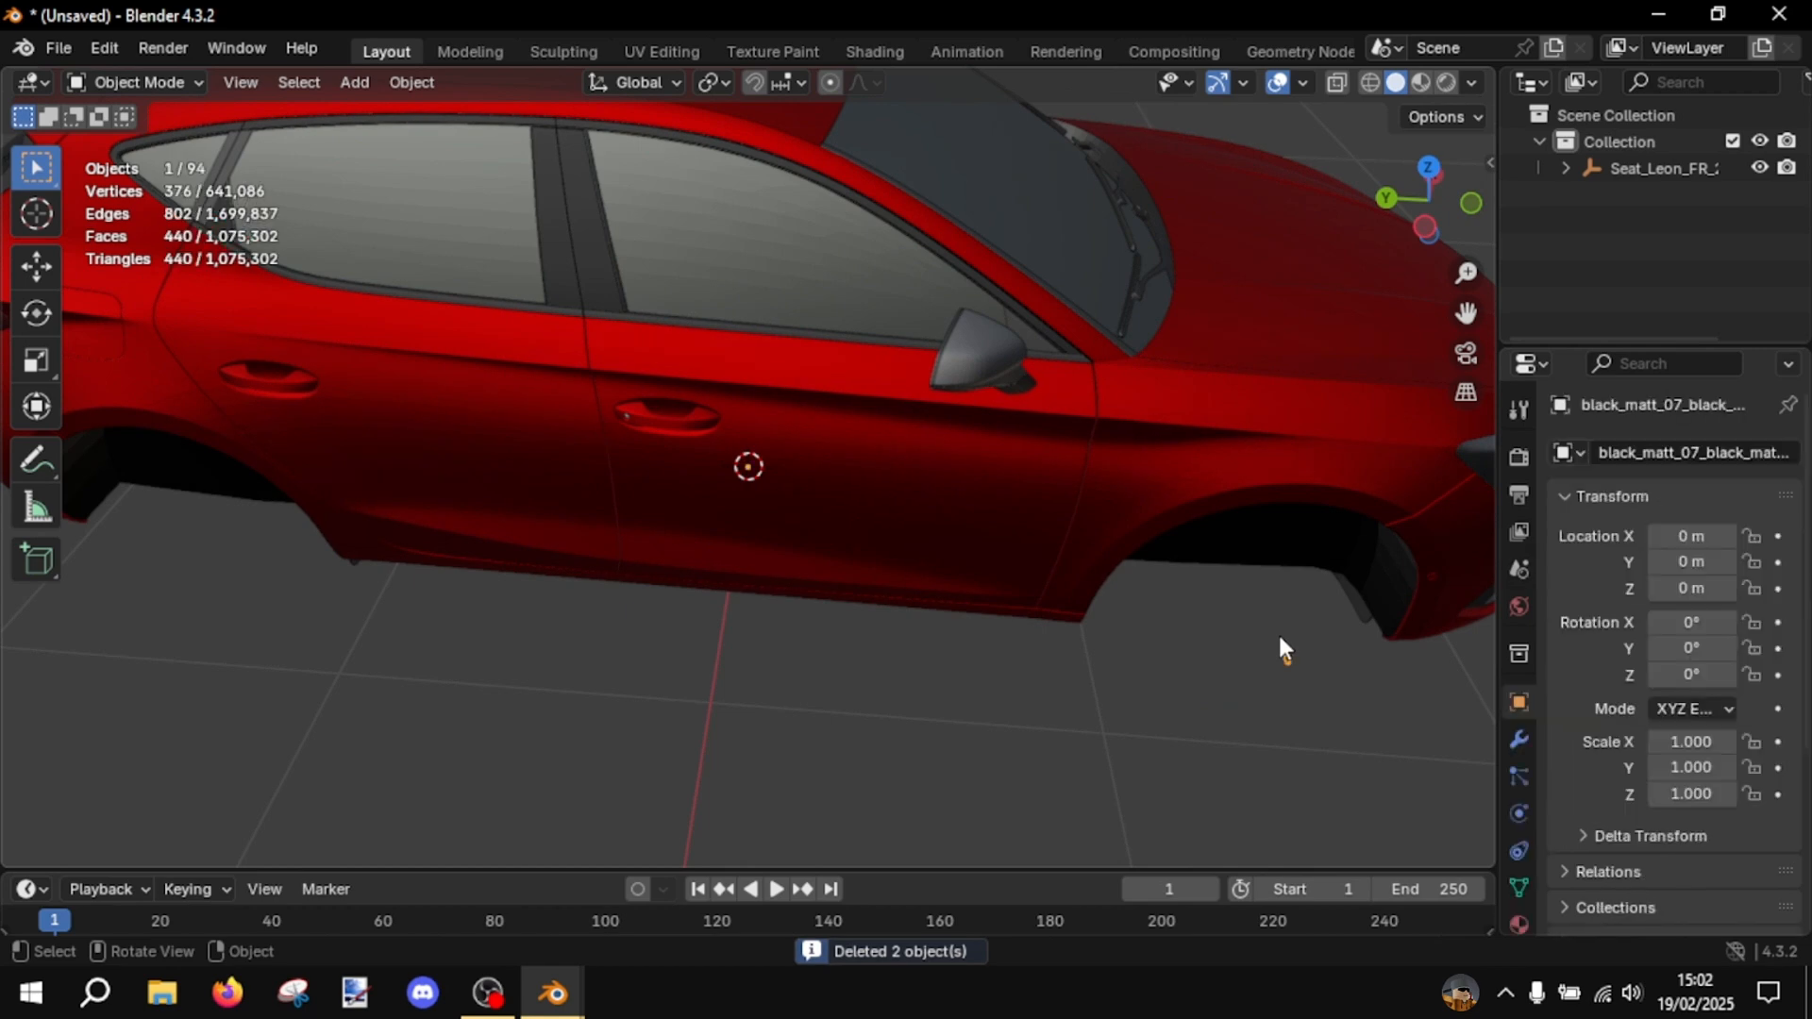
{"action": "key", "text": "x"}
{"action": "left_click", "coordinate": [1277, 639]}
- Copy the black rim of the car's front left wheel and delete the original from the car scene
{"action": "middle_click_drag", "start_coordinate": [1201, 558], "coordinate": [551, 434]}
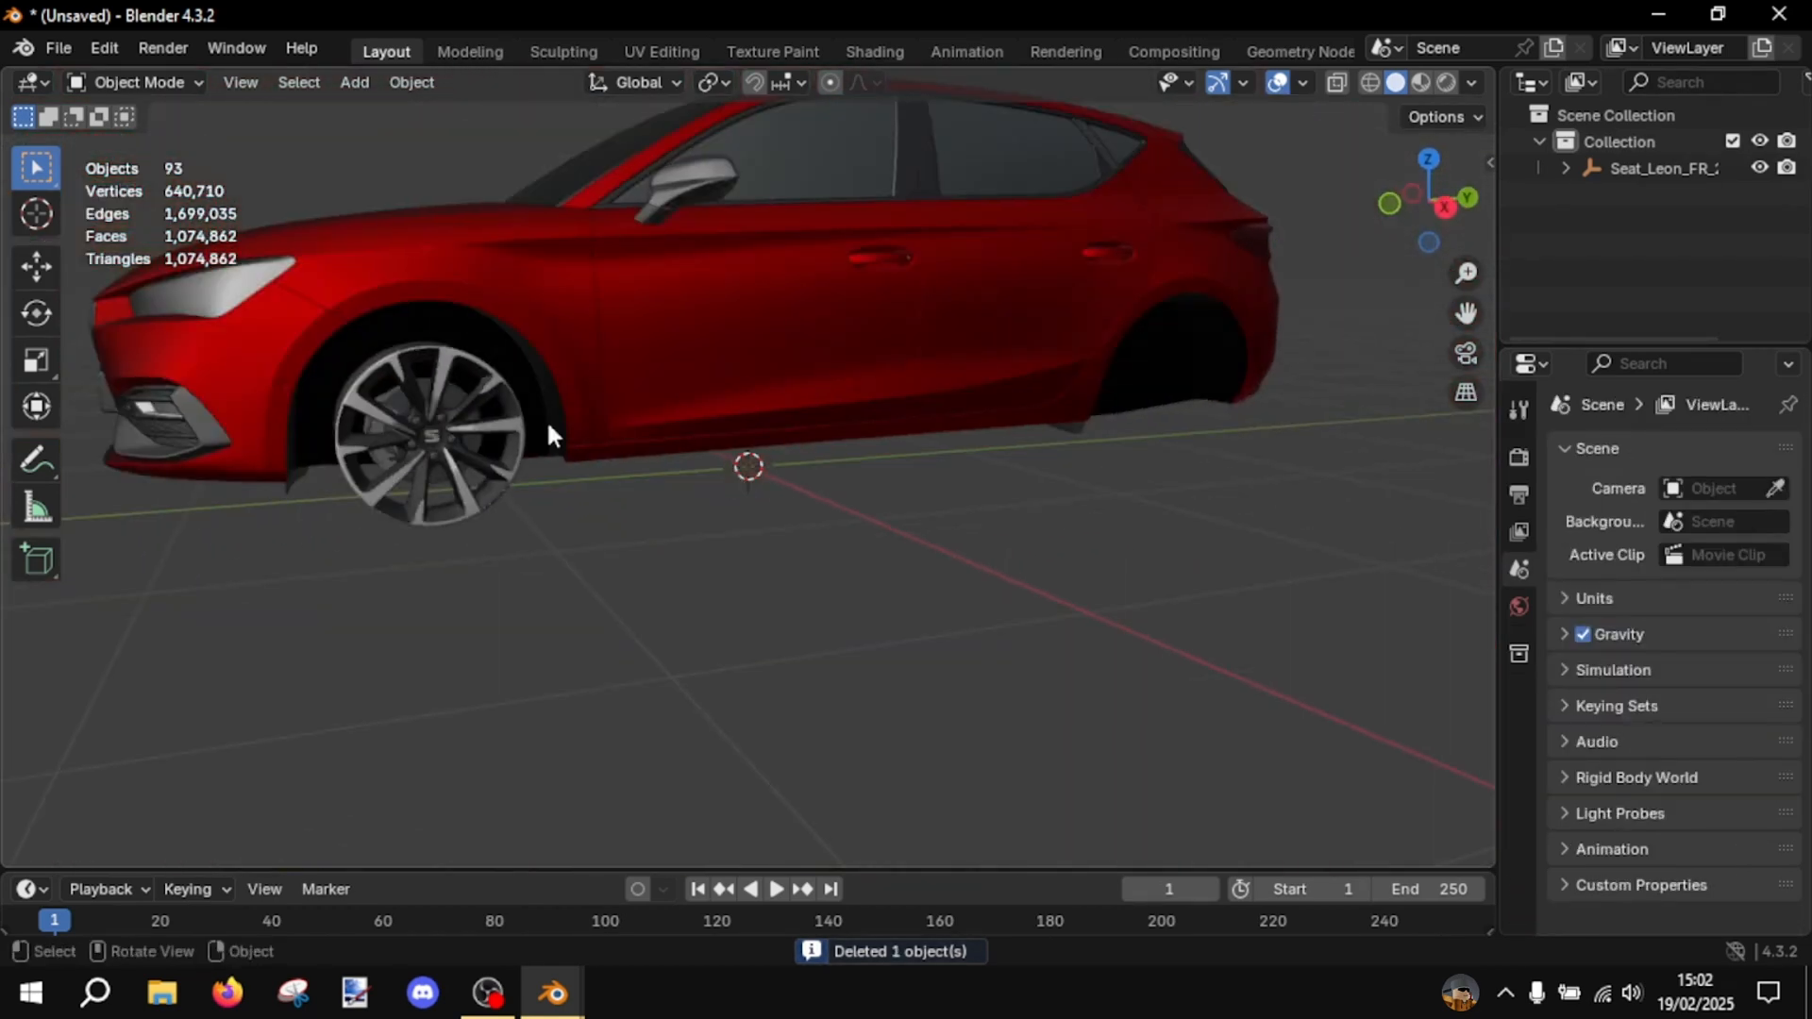
{"action": "left_click", "coordinate": [425, 483]}
{"action": "middle_click_drag", "start_coordinate": [430, 487], "coordinate": [480, 501]}
{"action": "scroll", "coordinate": [480, 501], "scroll_direction": "up", "scroll_amount": 3}
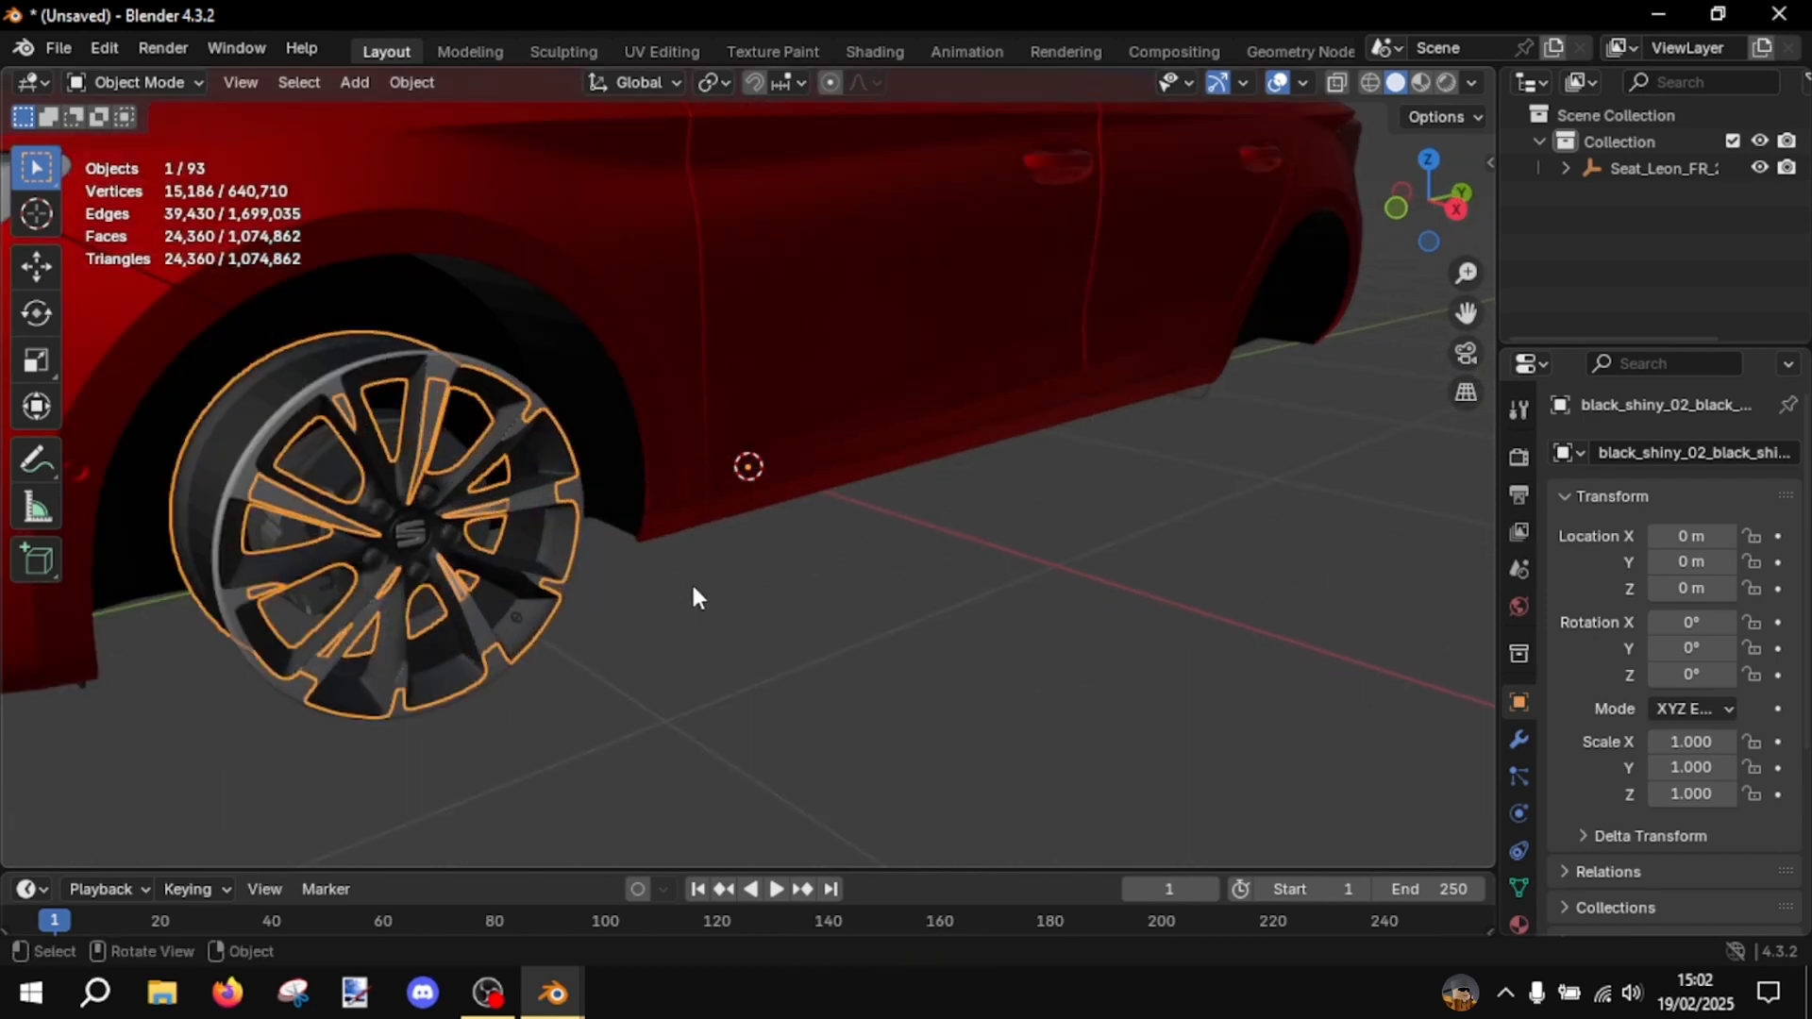
{"action": "middle_click_drag", "start_coordinate": [692, 587], "coordinate": [789, 592]}
{"action": "key", "text": "ctrl+c"}
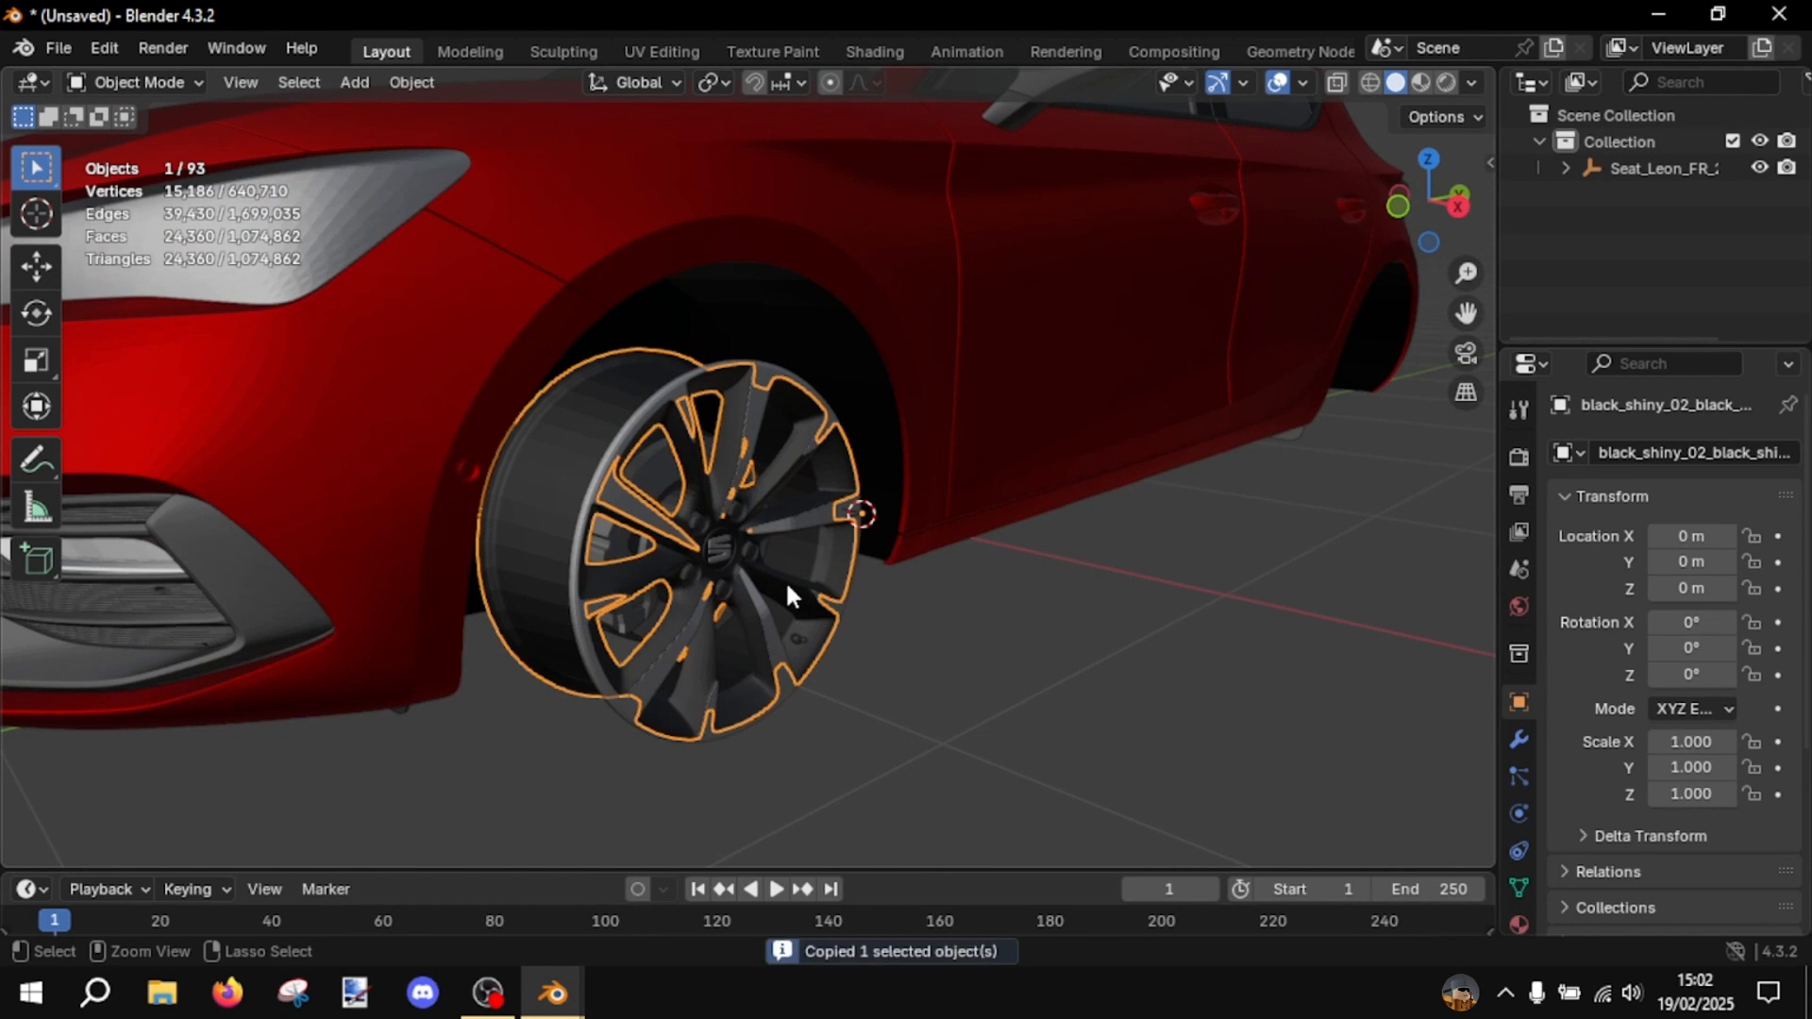
{"action": "key", "text": "Delete"}
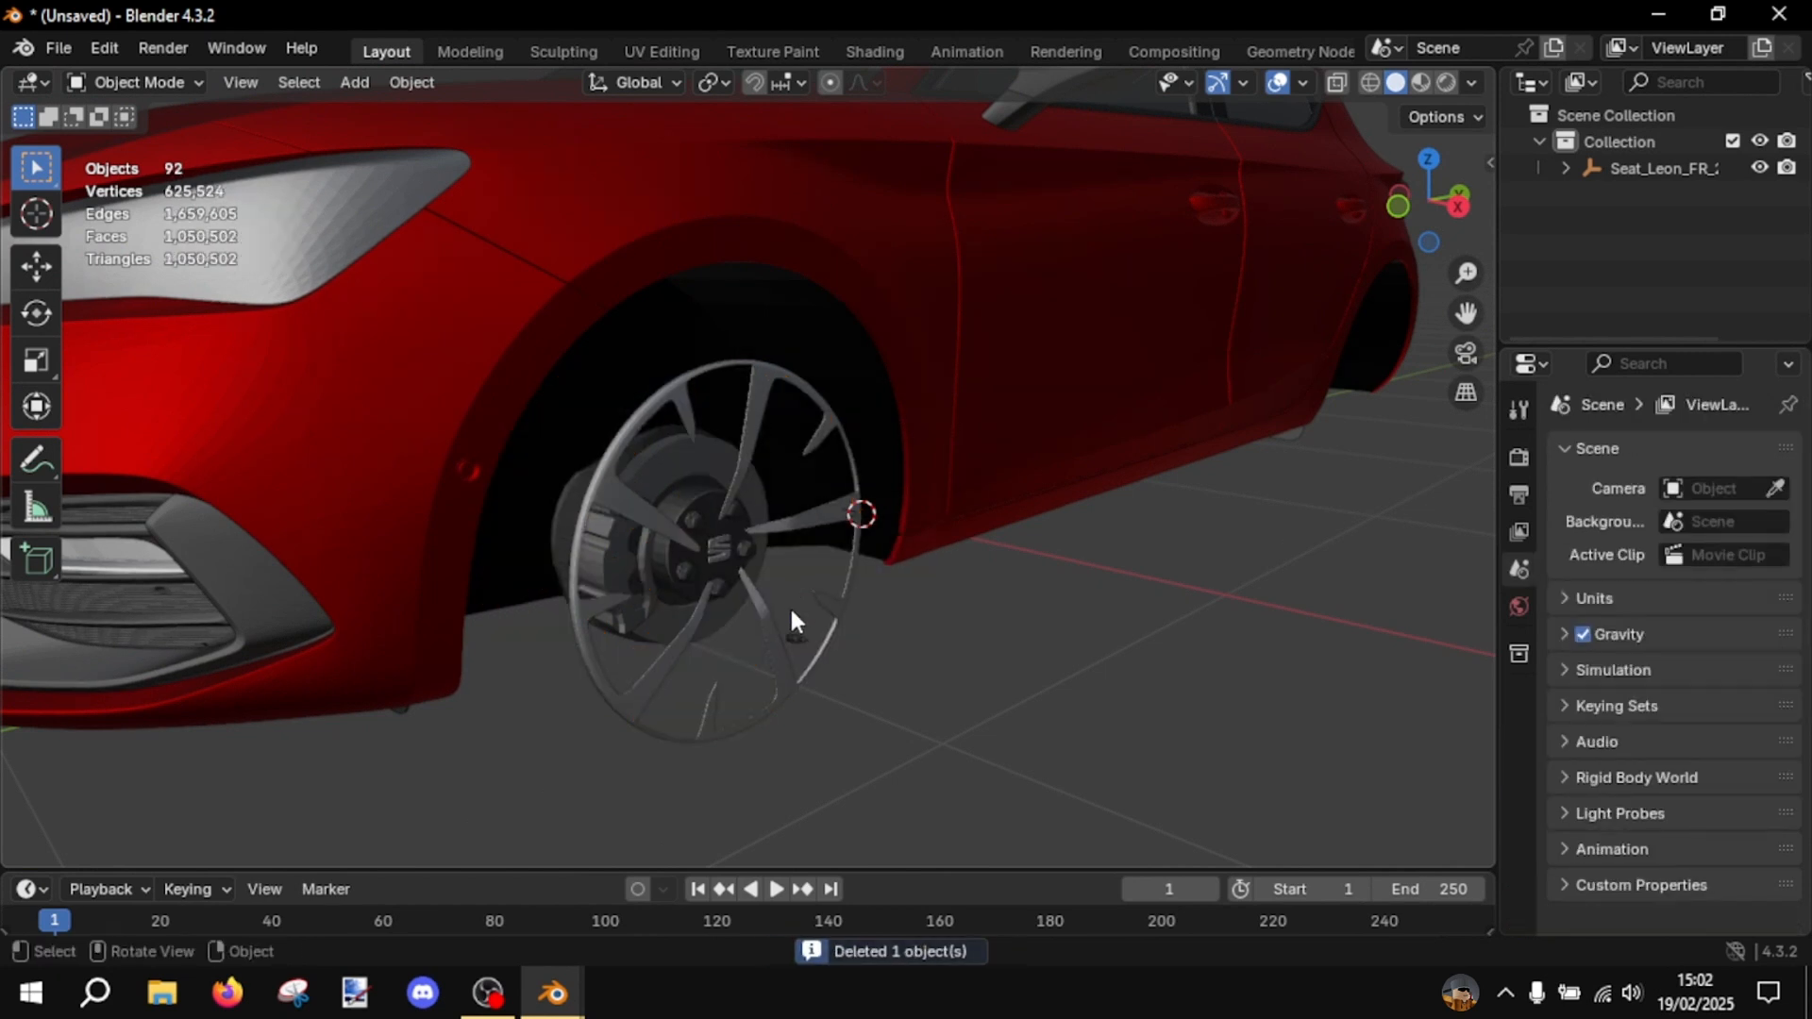
- Switch to the other Blender window, paste the copied rim there and delete the old childless Seat_Leon_FR empty
{"action": "key", "text": "alt+Tab"}
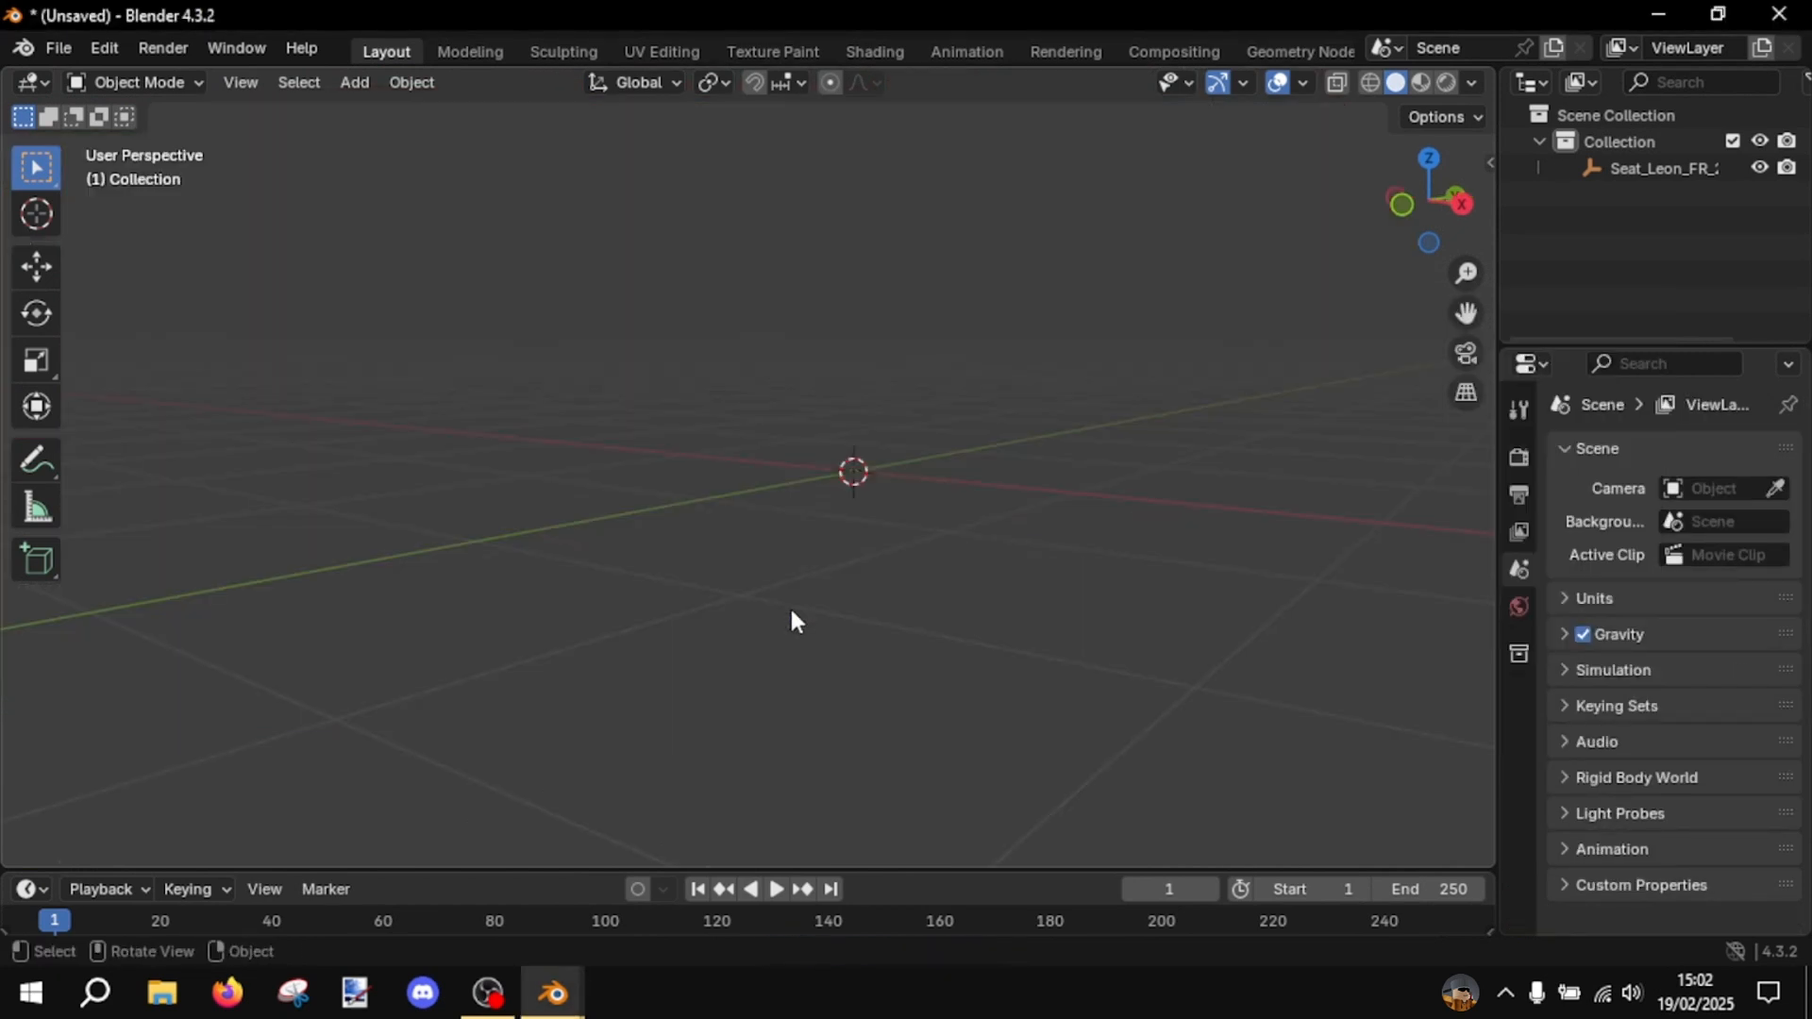
{"action": "key", "text": "ctrl+v"}
{"action": "left_click", "coordinate": [810, 600]}
{"action": "middle_click_drag", "start_coordinate": [873, 557], "coordinate": [756, 586]}
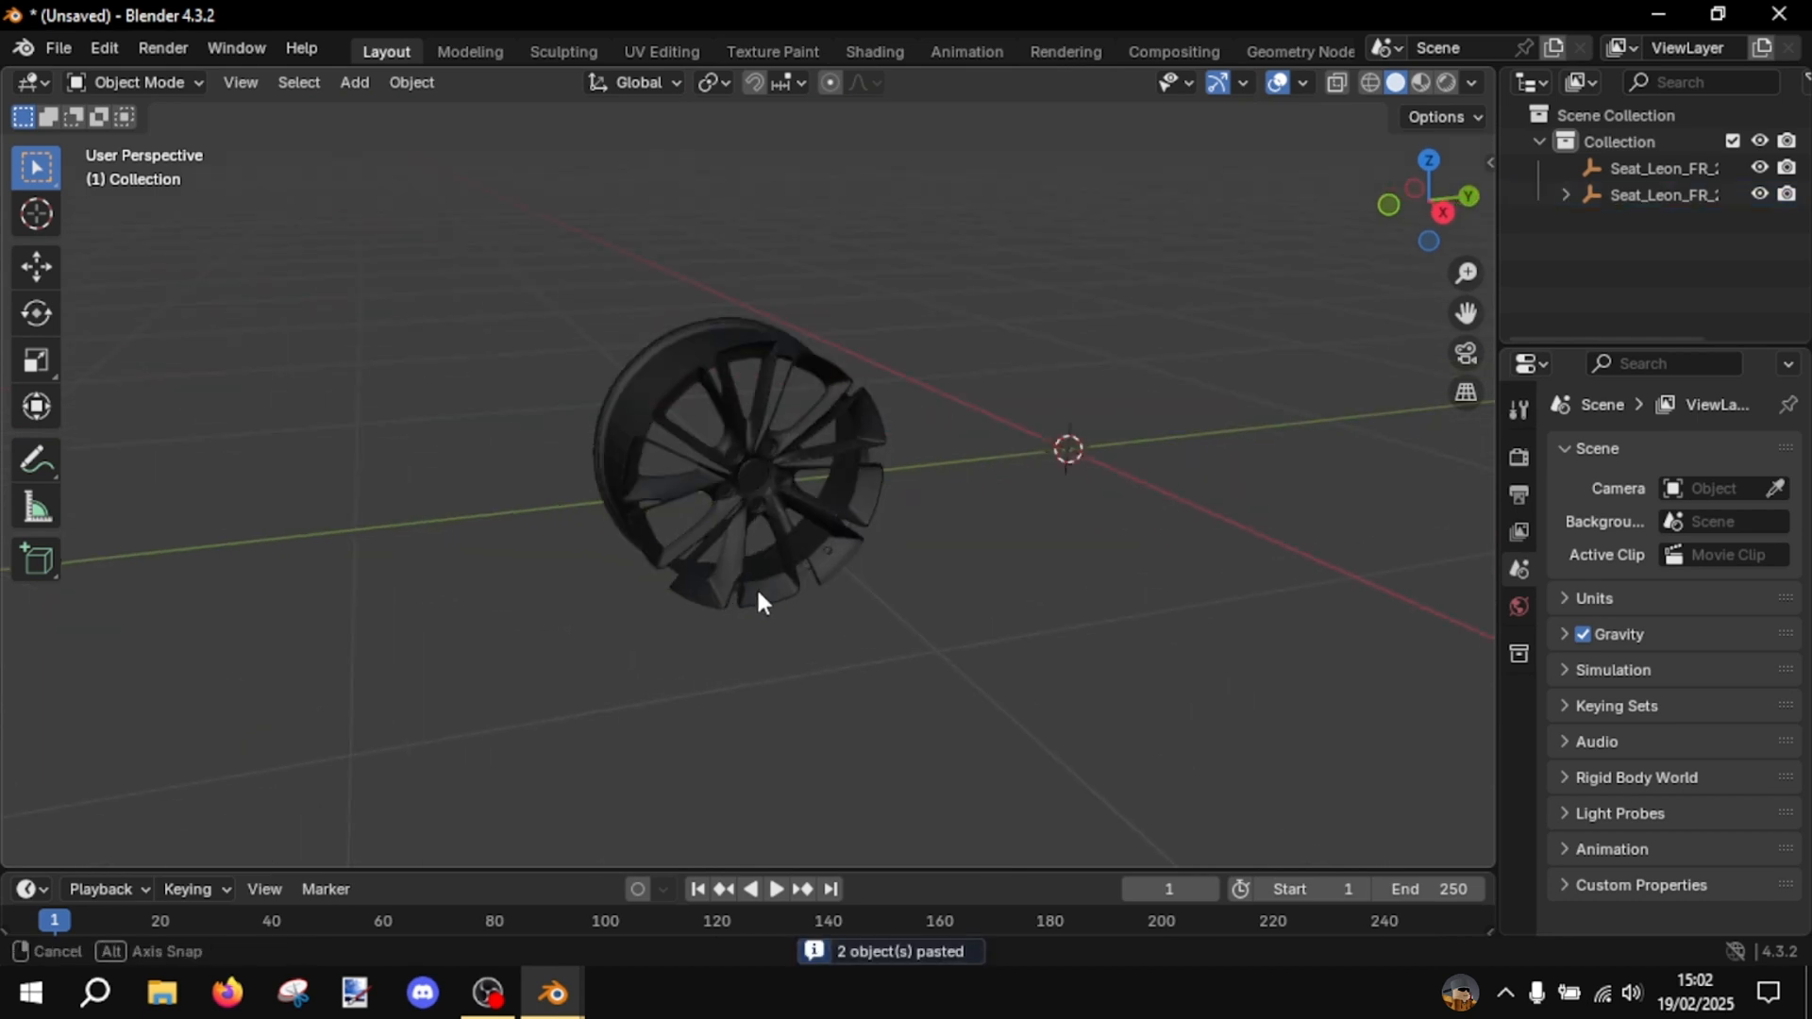
{"action": "left_click", "coordinate": [1666, 170]}
{"action": "key", "text": "Delete"}
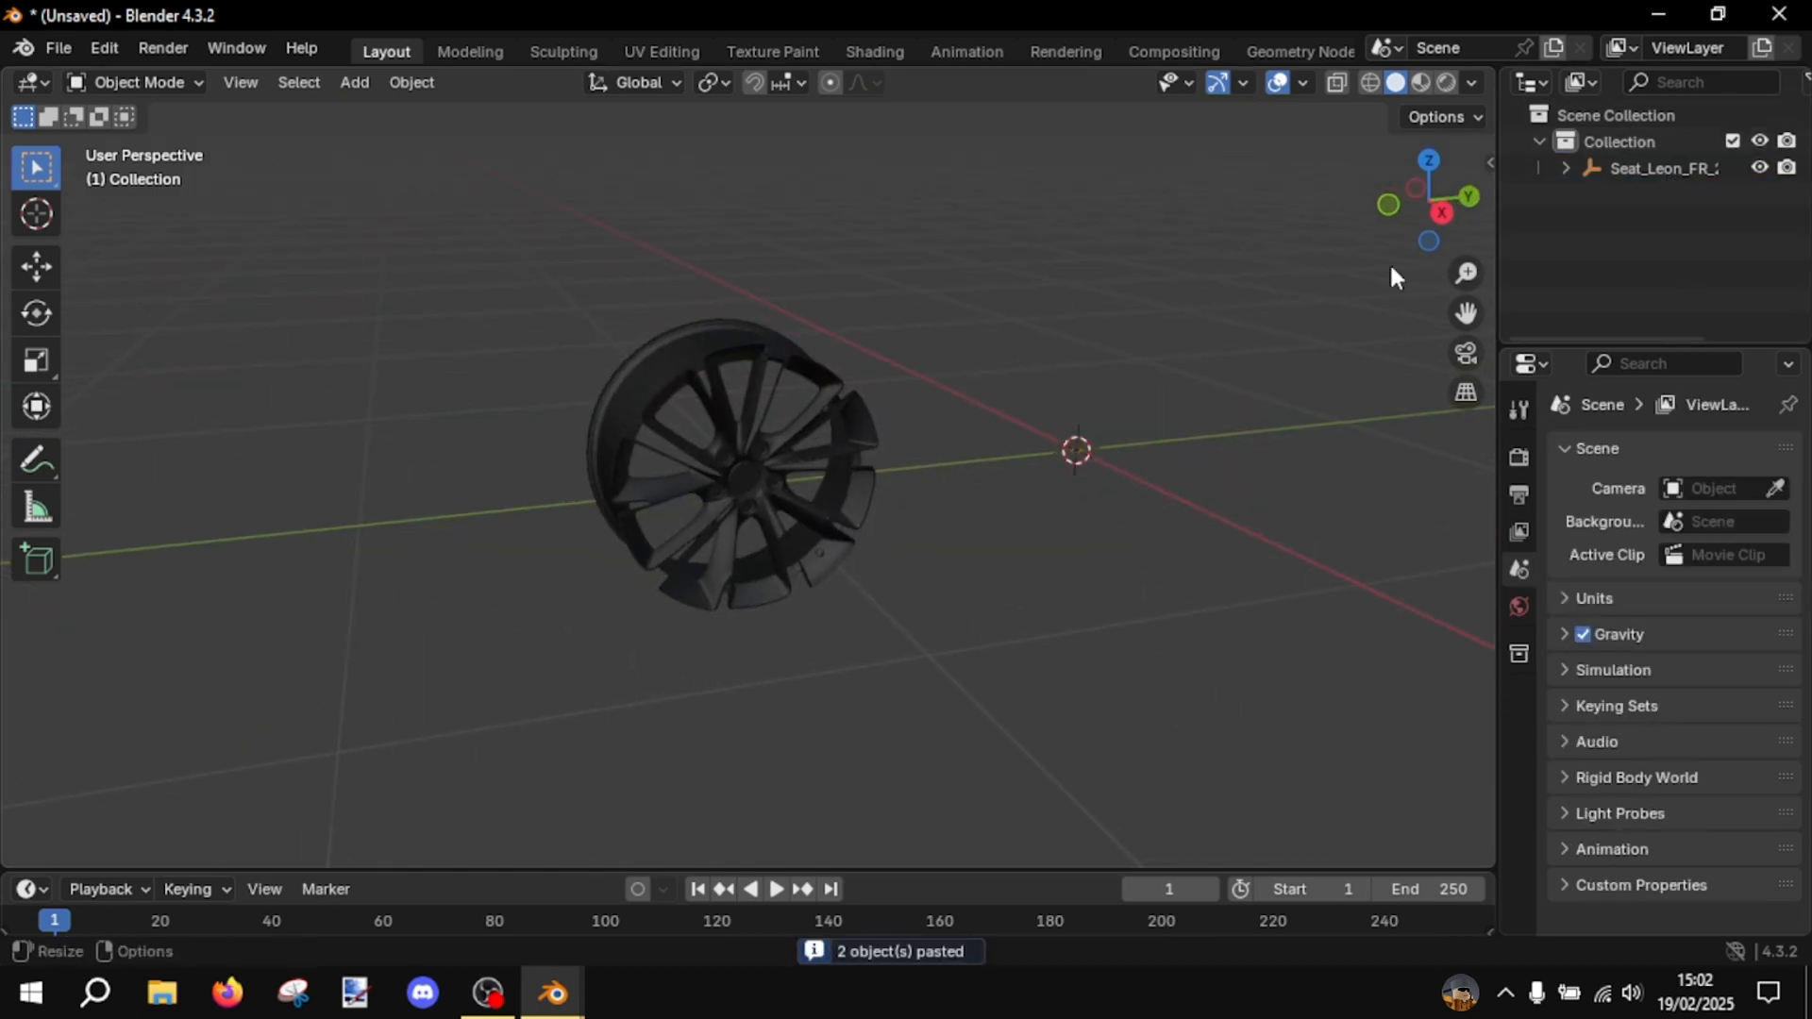
- Turn off the Text Info overlay, turn on Statistics and check the pasted rim's geometry counts
{"action": "left_click", "coordinate": [1303, 83]}
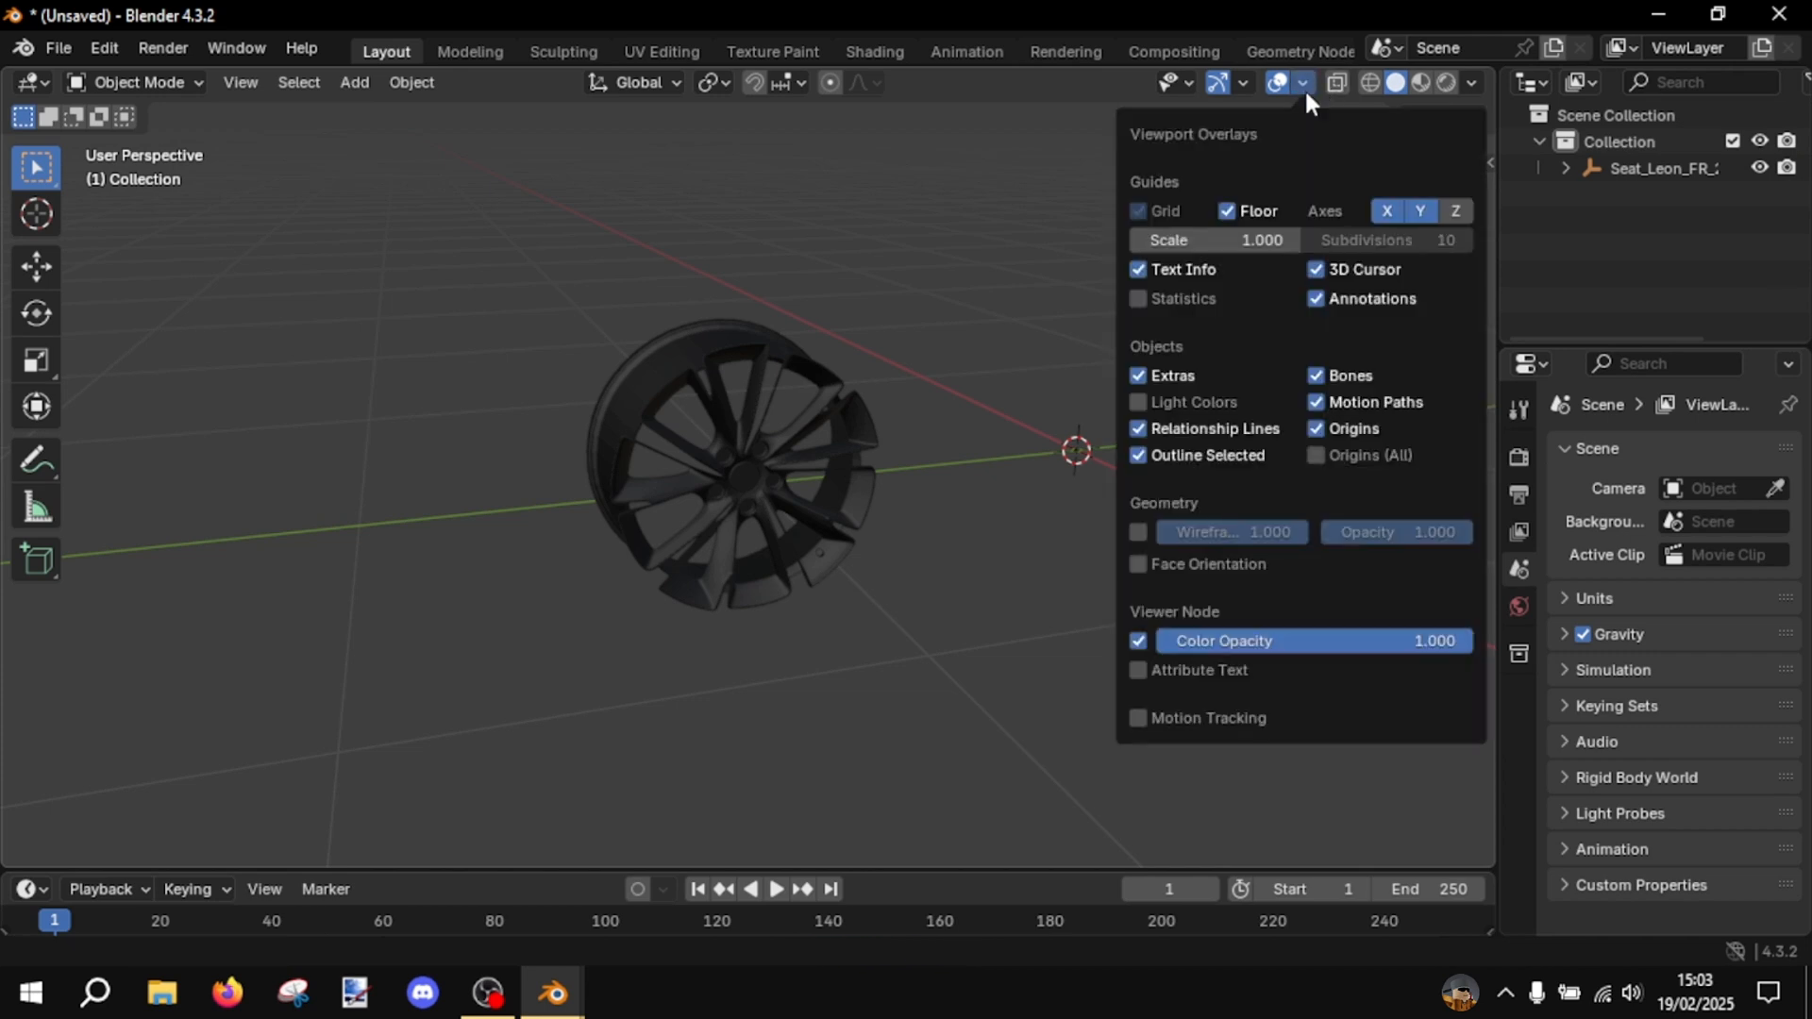
{"action": "left_click", "coordinate": [1169, 275]}
{"action": "left_click", "coordinate": [1181, 300]}
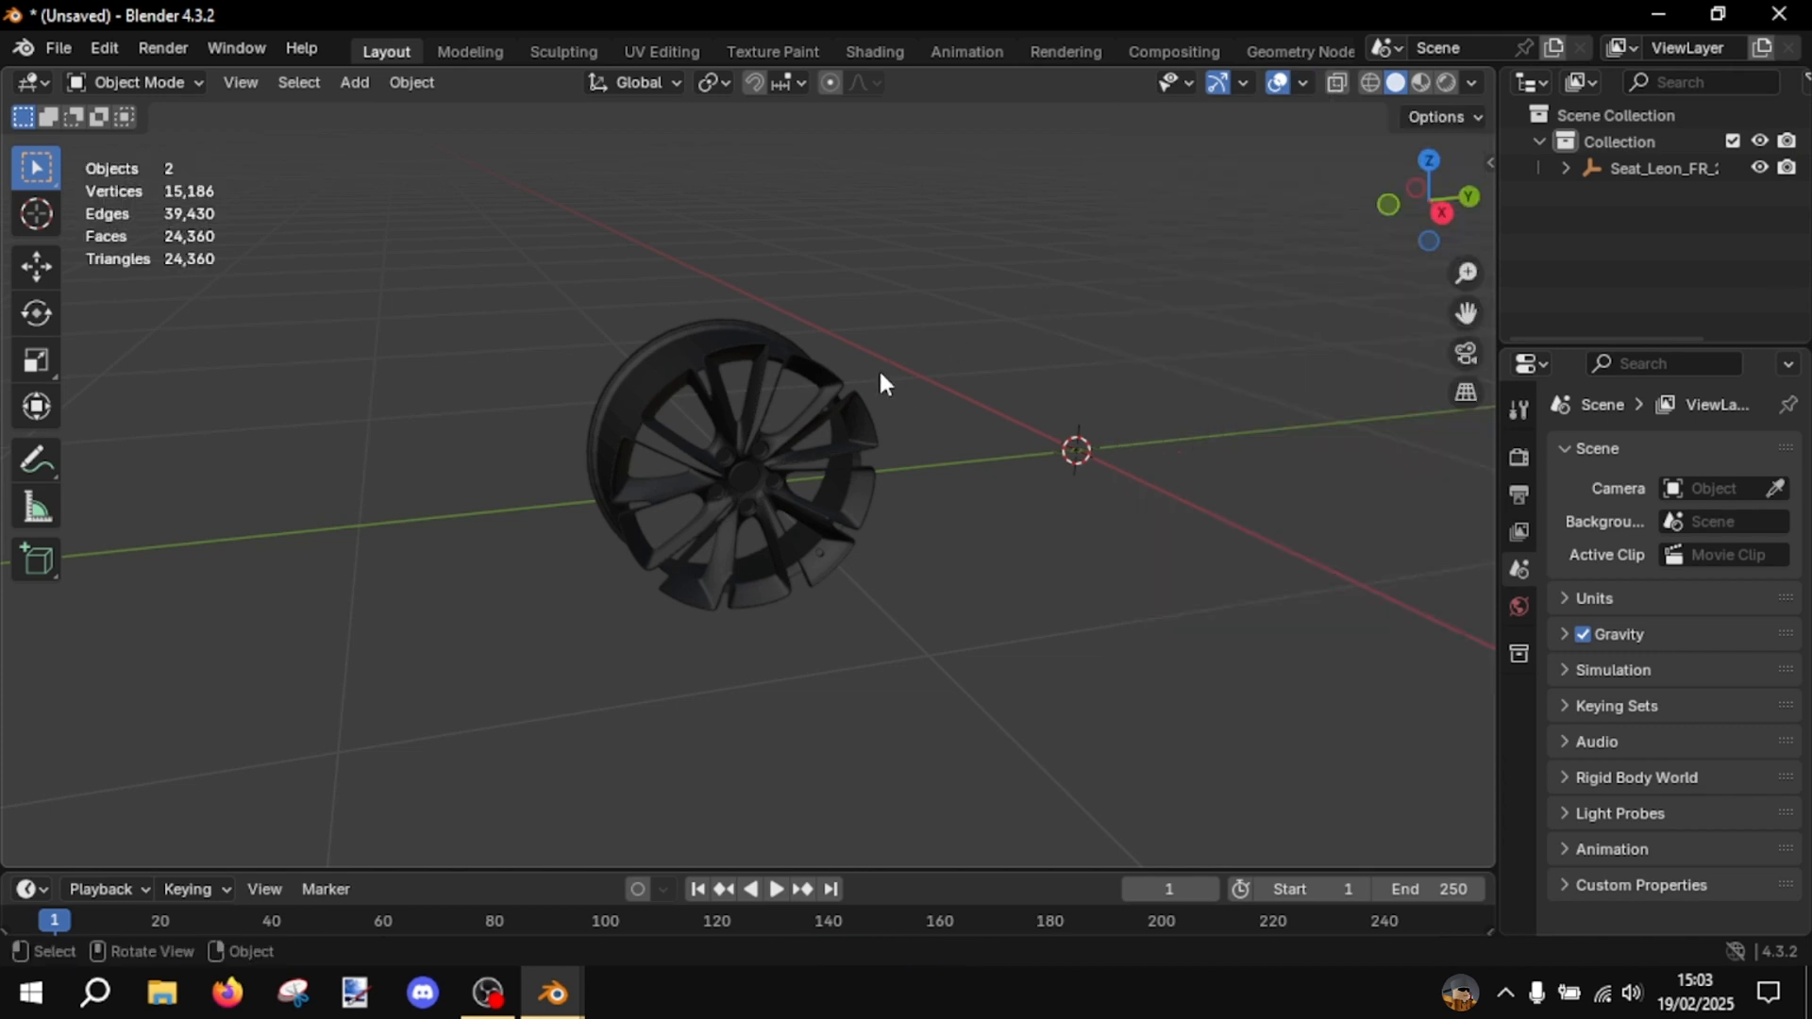
{"action": "left_click", "coordinate": [821, 393]}
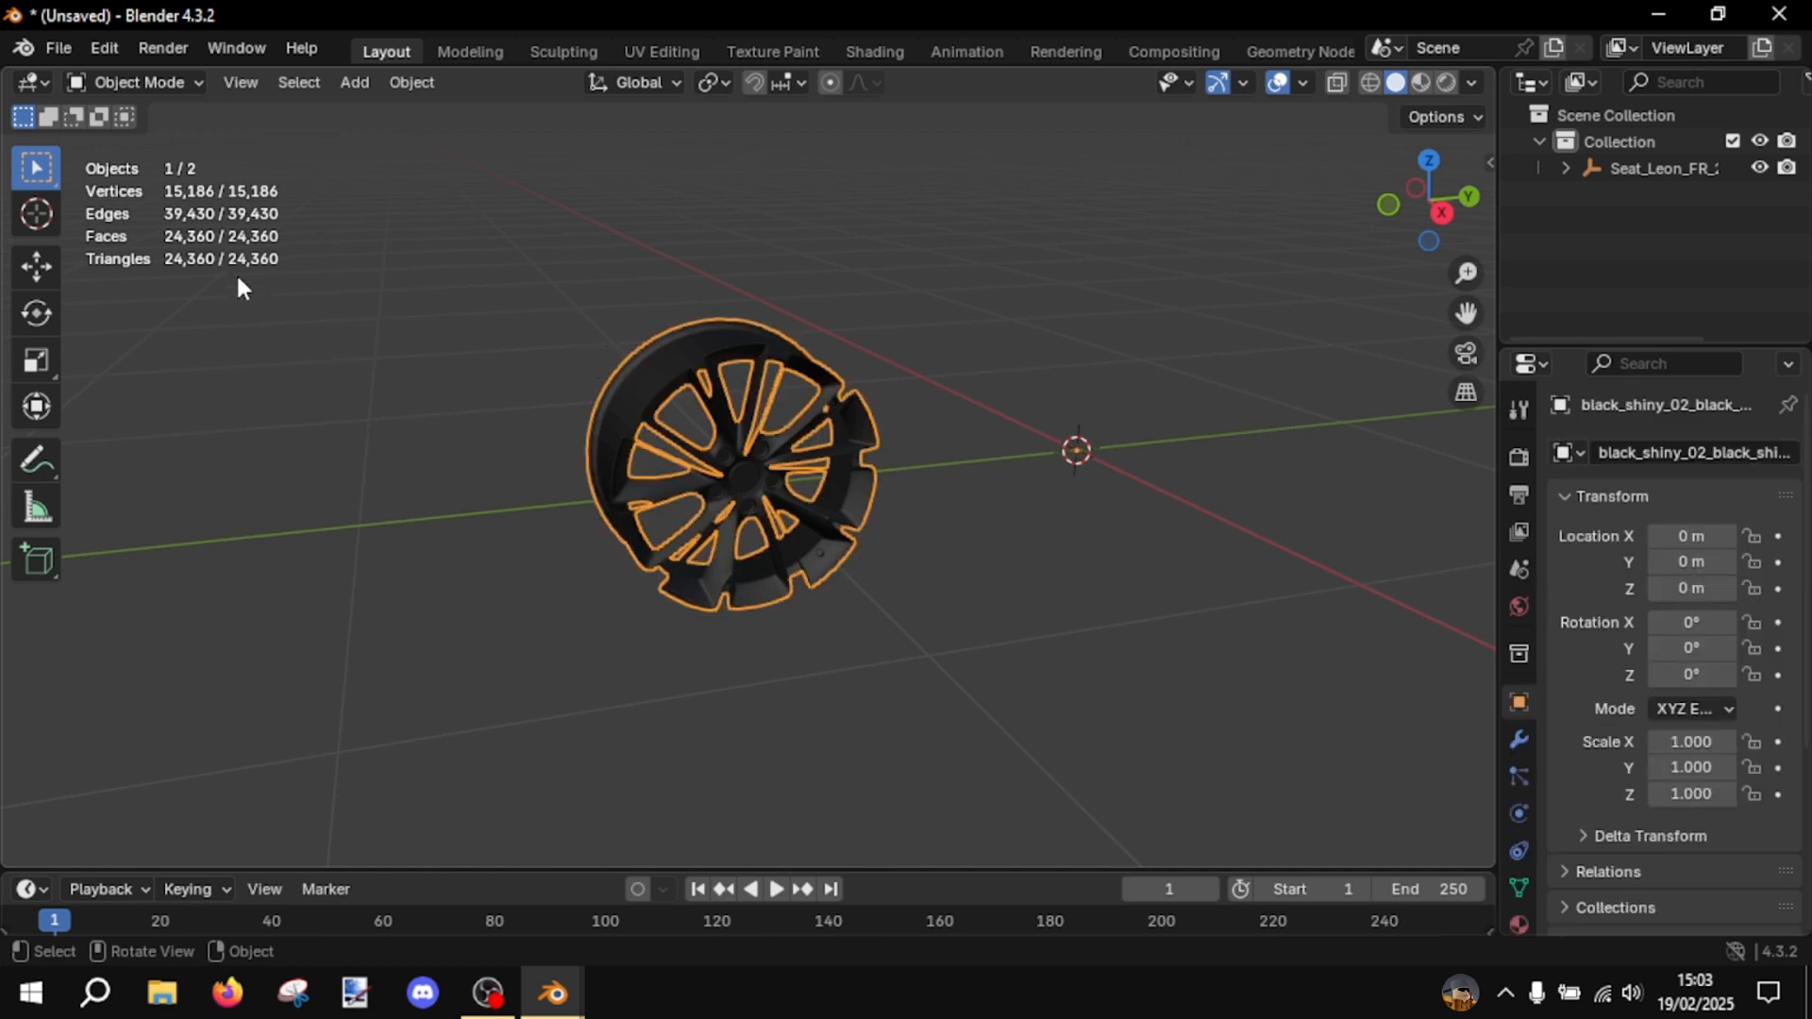
{"action": "left_click_drag", "start_coordinate": [237, 276], "coordinate": [149, 239]}
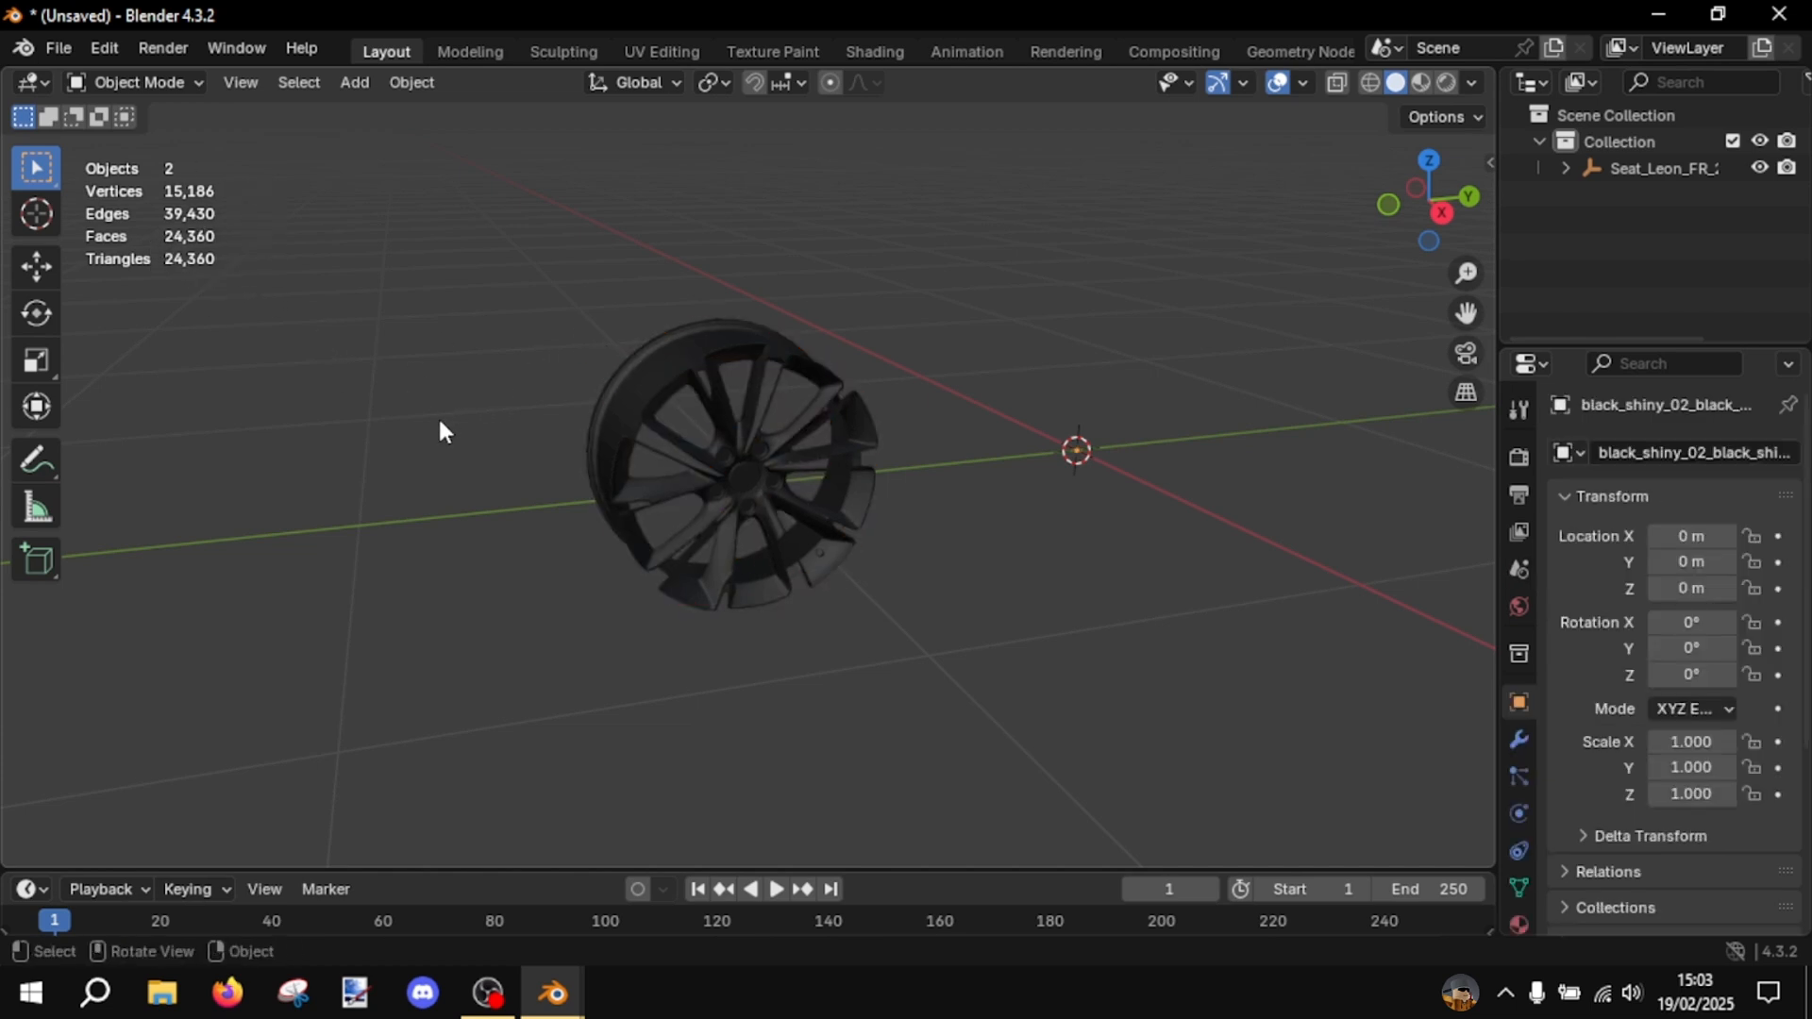
{"action": "scroll", "coordinate": [474, 439], "scroll_direction": "up", "scroll_amount": 3}
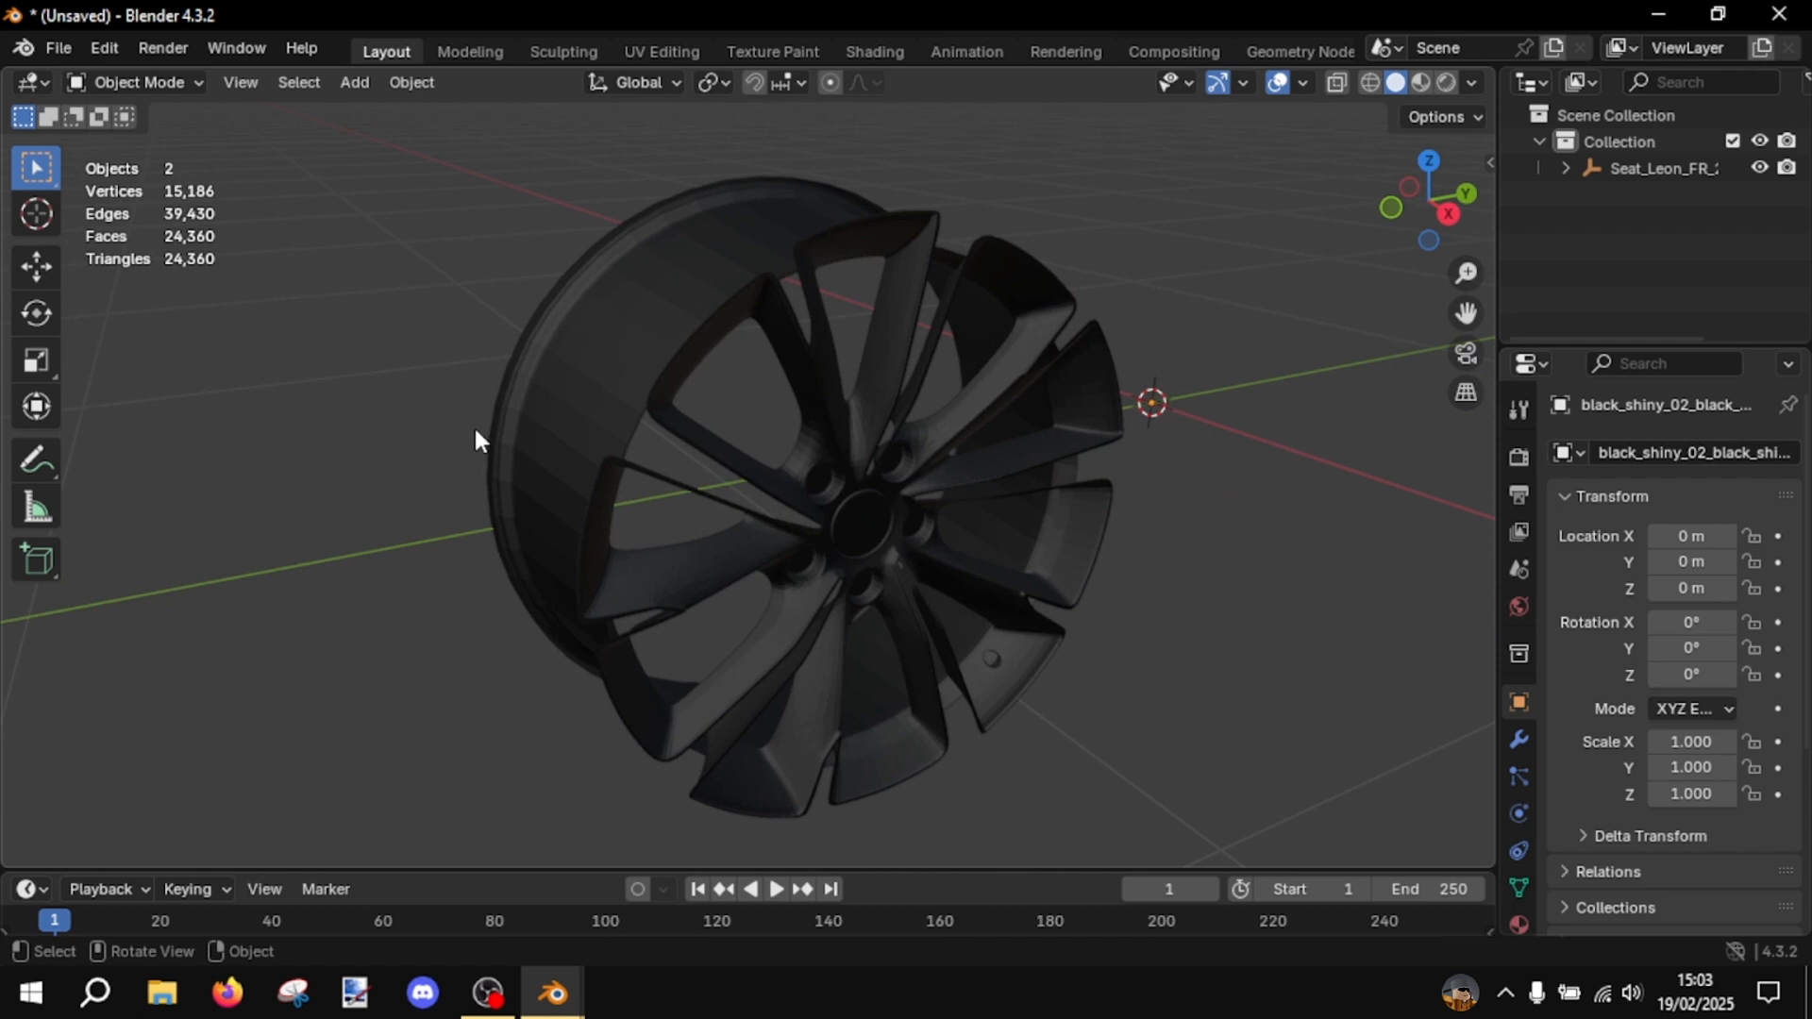
- Add a Decimate modifier to the pasted black rim
{"action": "left_click", "coordinate": [665, 441]}
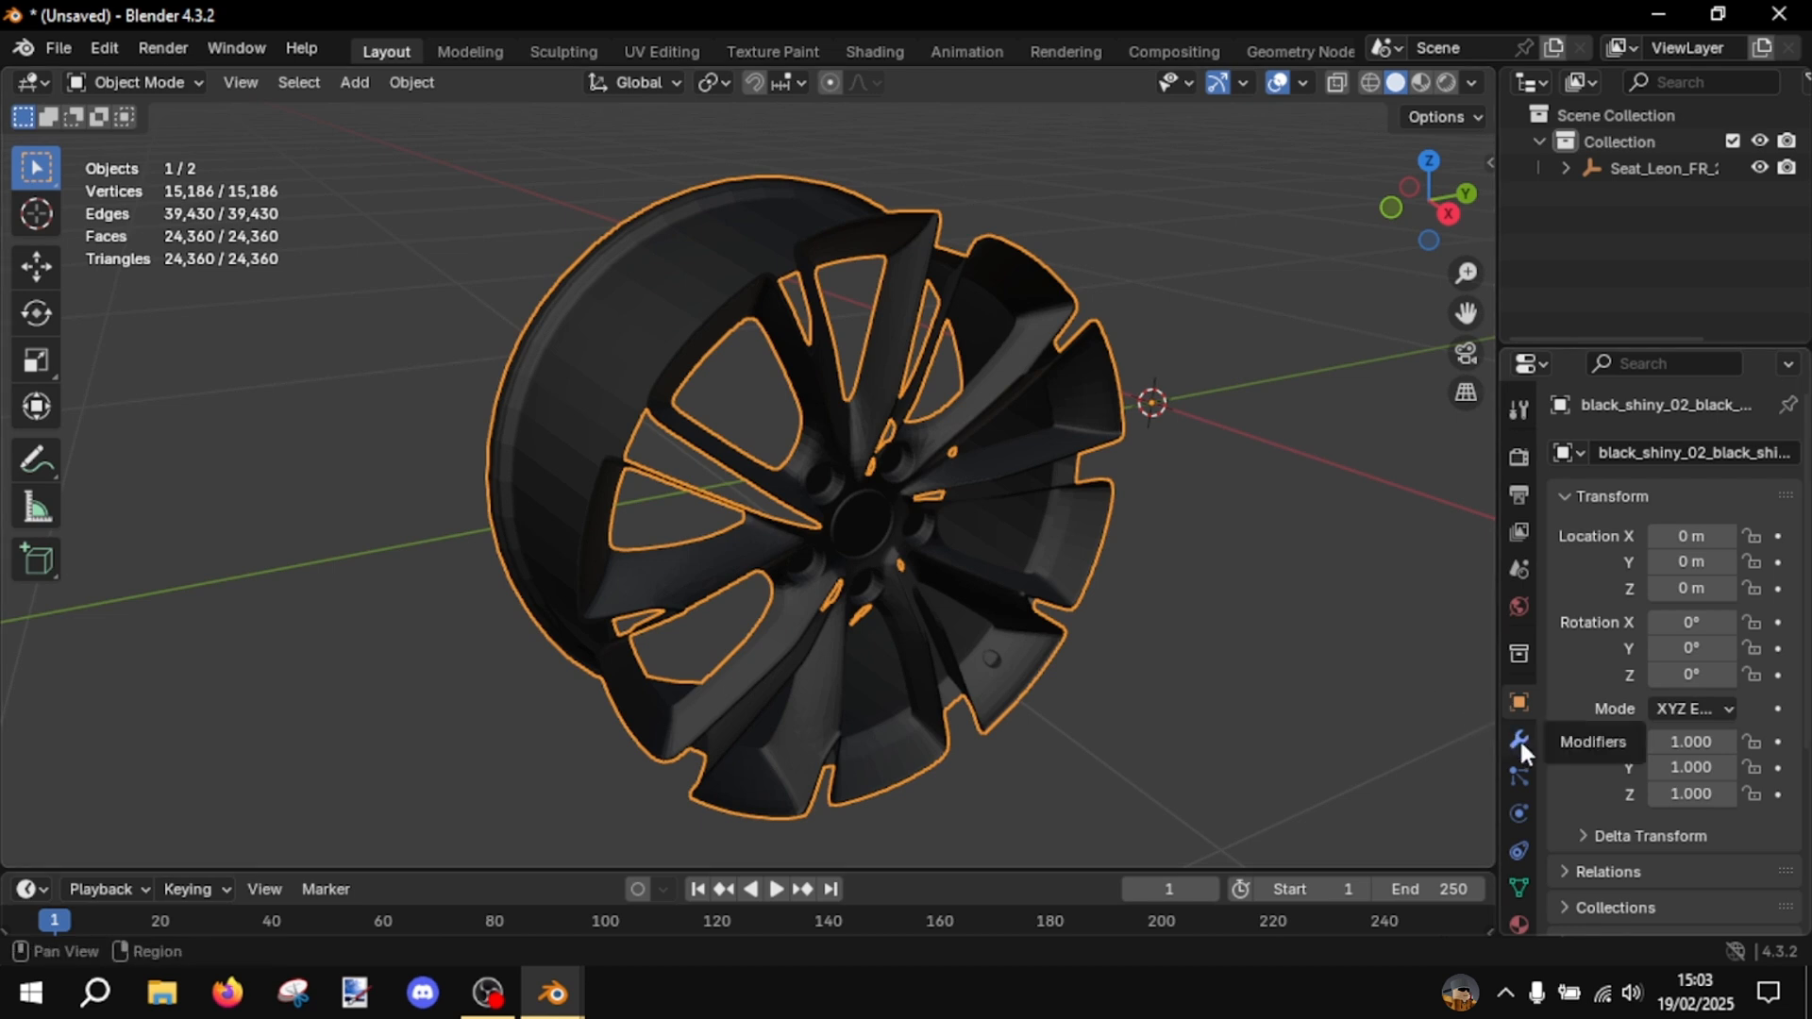
{"action": "middle_click_drag", "start_coordinate": [1424, 570], "coordinate": [1334, 485]}
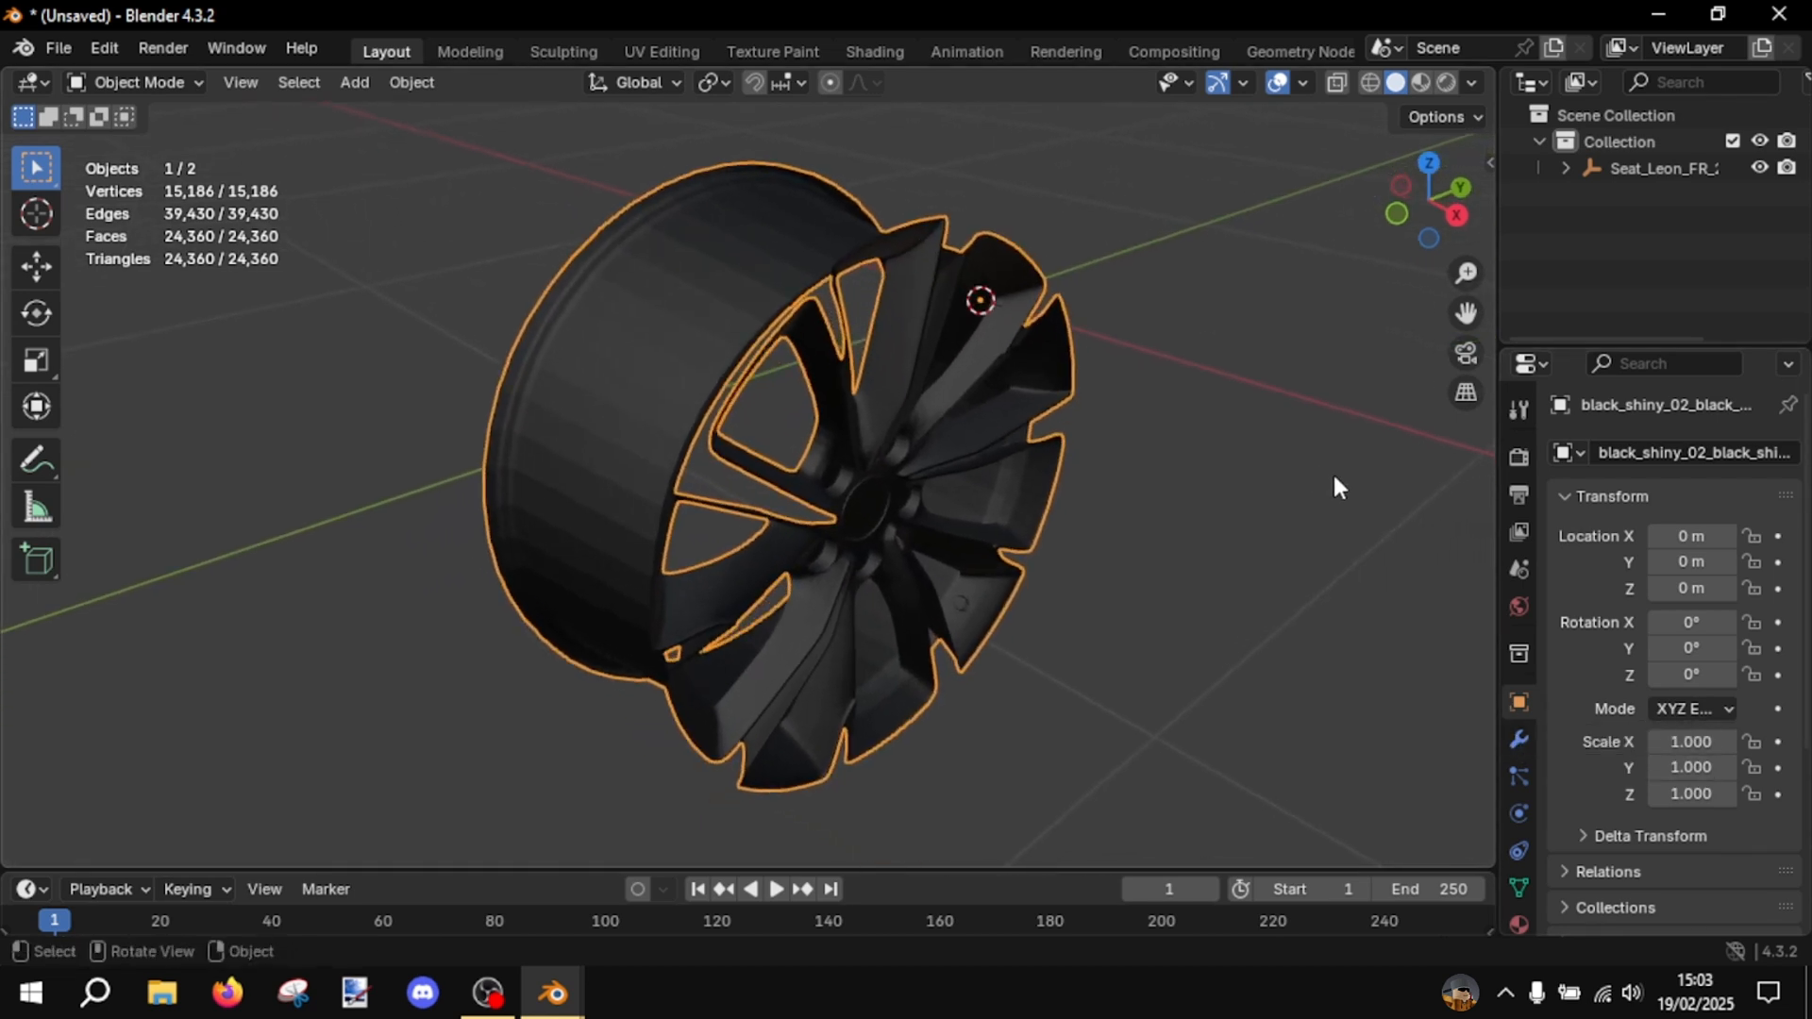
{"action": "scroll", "coordinate": [1330, 481], "scroll_direction": "up", "scroll_amount": 4}
{"action": "scroll", "coordinate": [1313, 468], "scroll_direction": "down", "scroll_amount": 2}
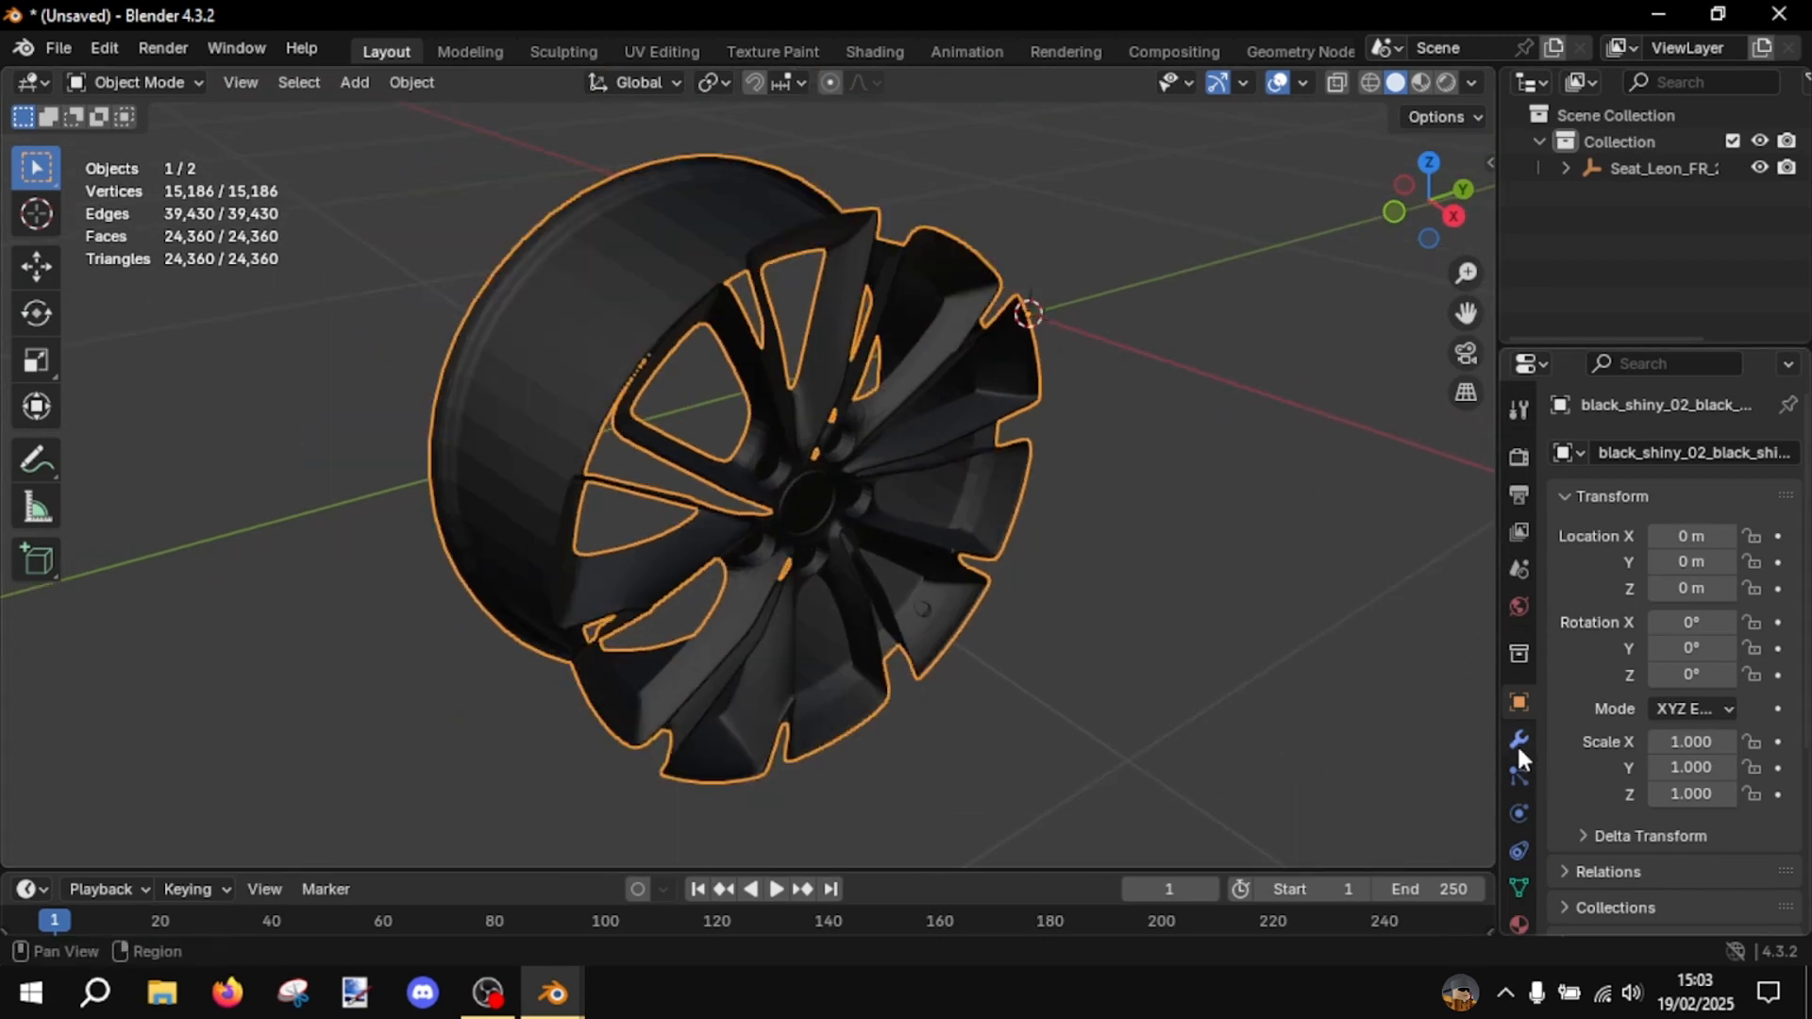
{"action": "left_click", "coordinate": [1519, 733]}
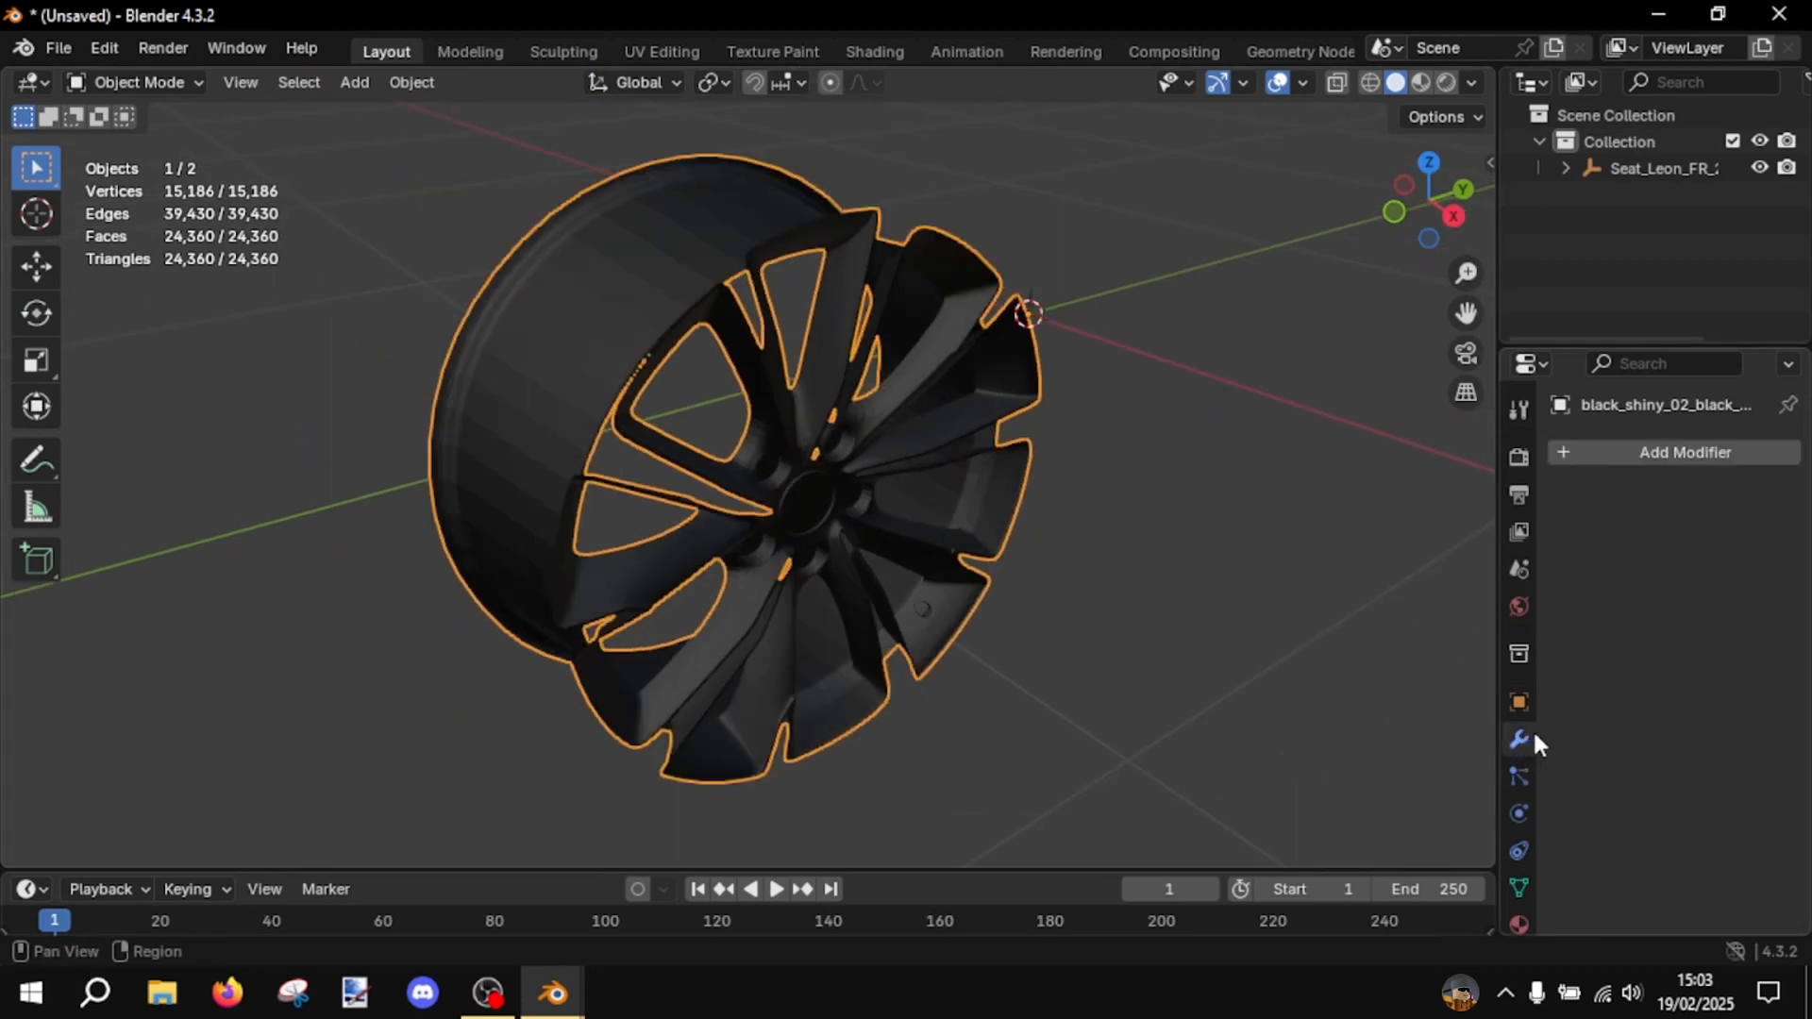
{"action": "left_click", "coordinate": [1607, 469]}
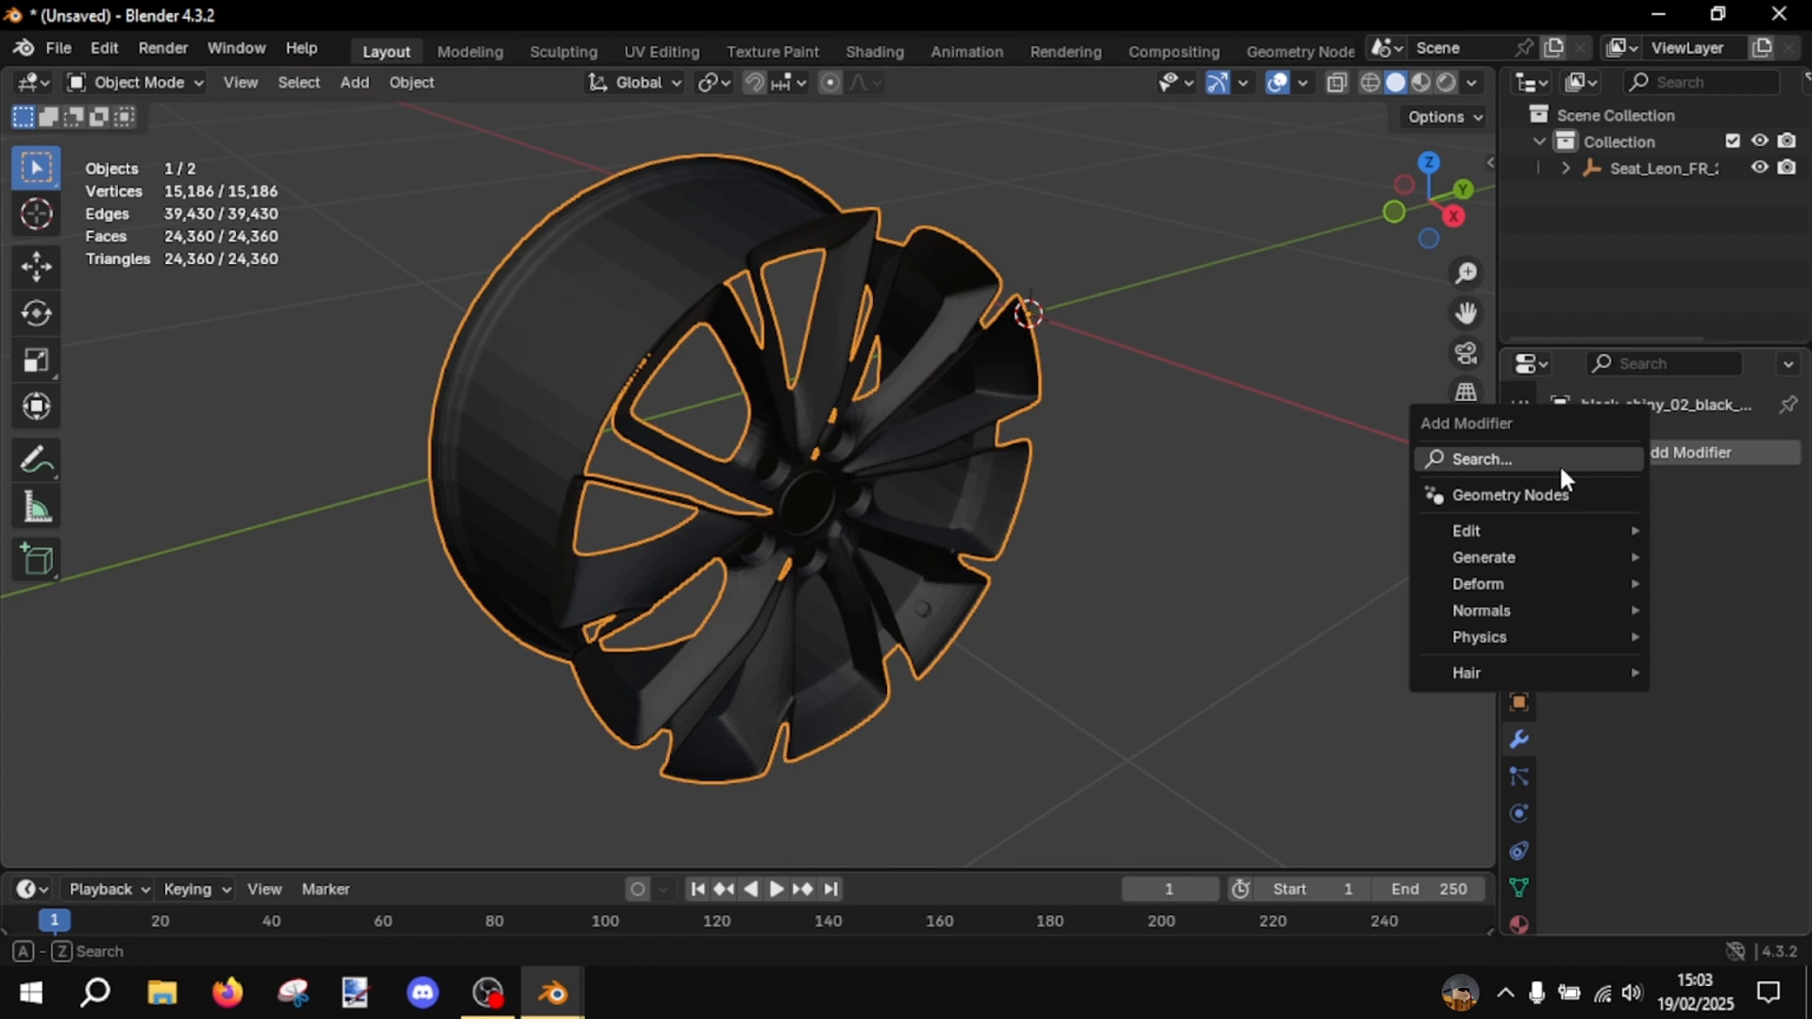
{"action": "left_click", "coordinate": [1558, 462]}
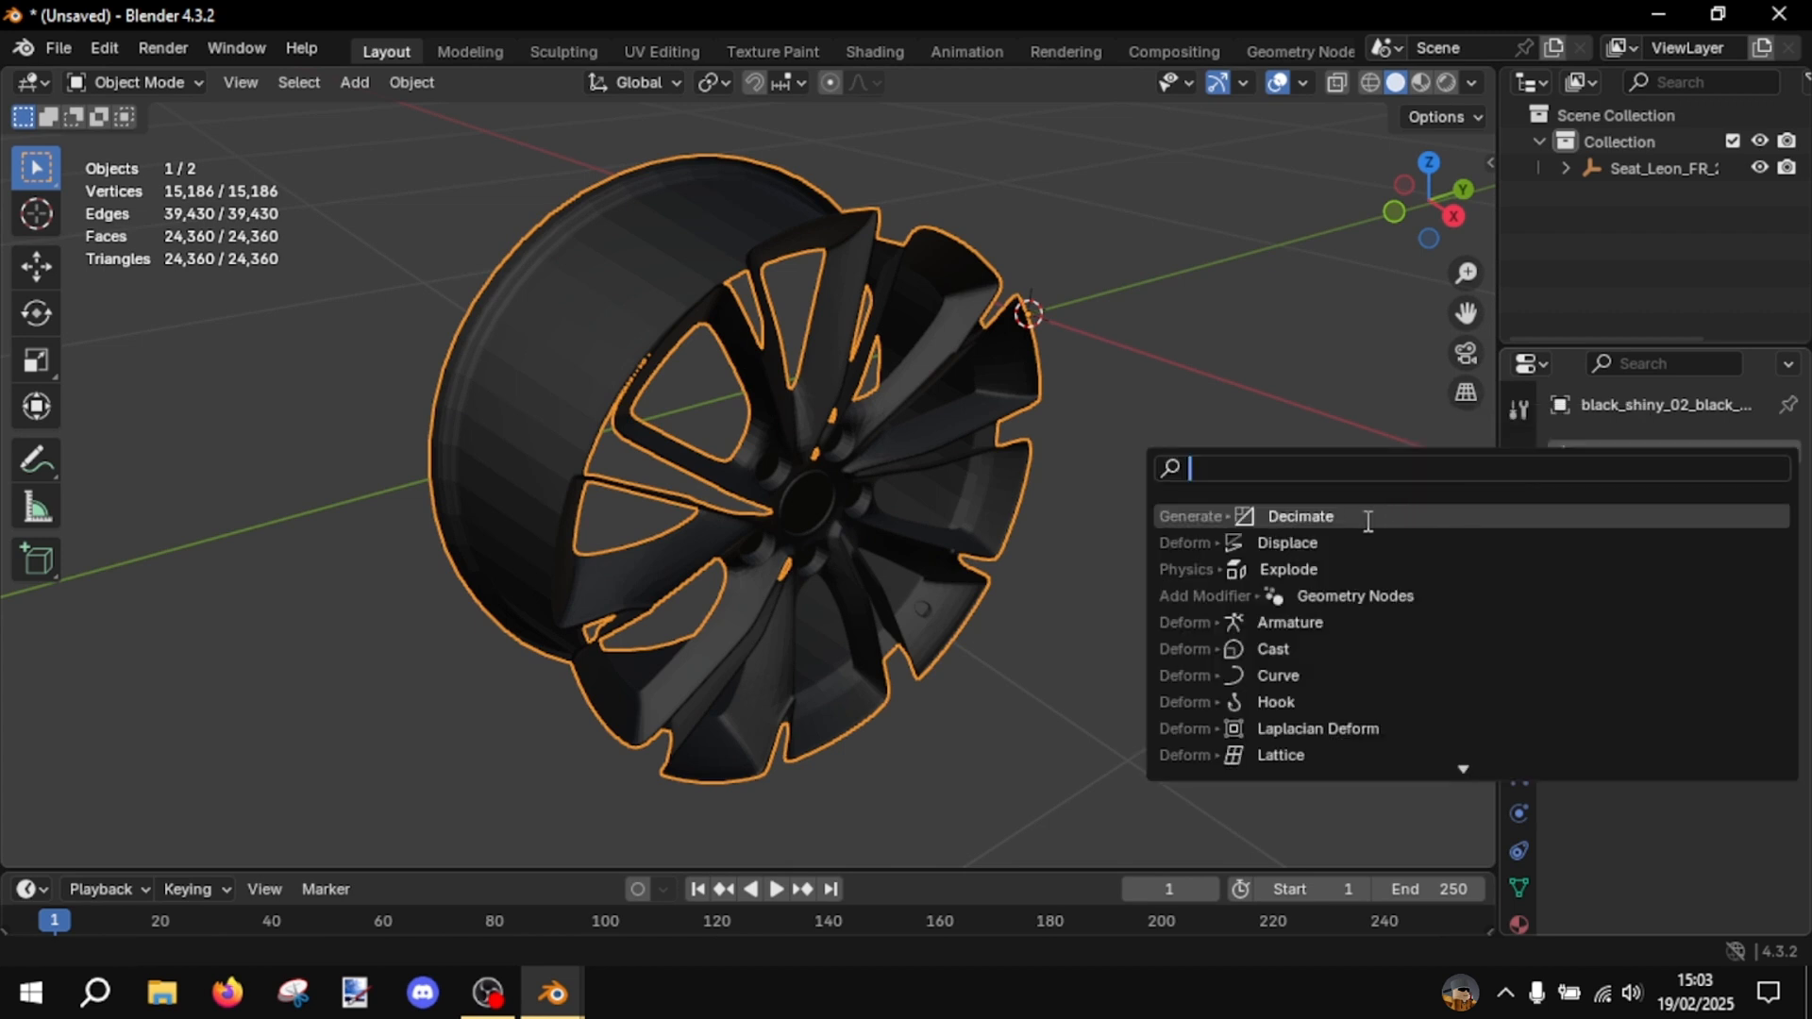
{"action": "type", "text": "Decimate"}
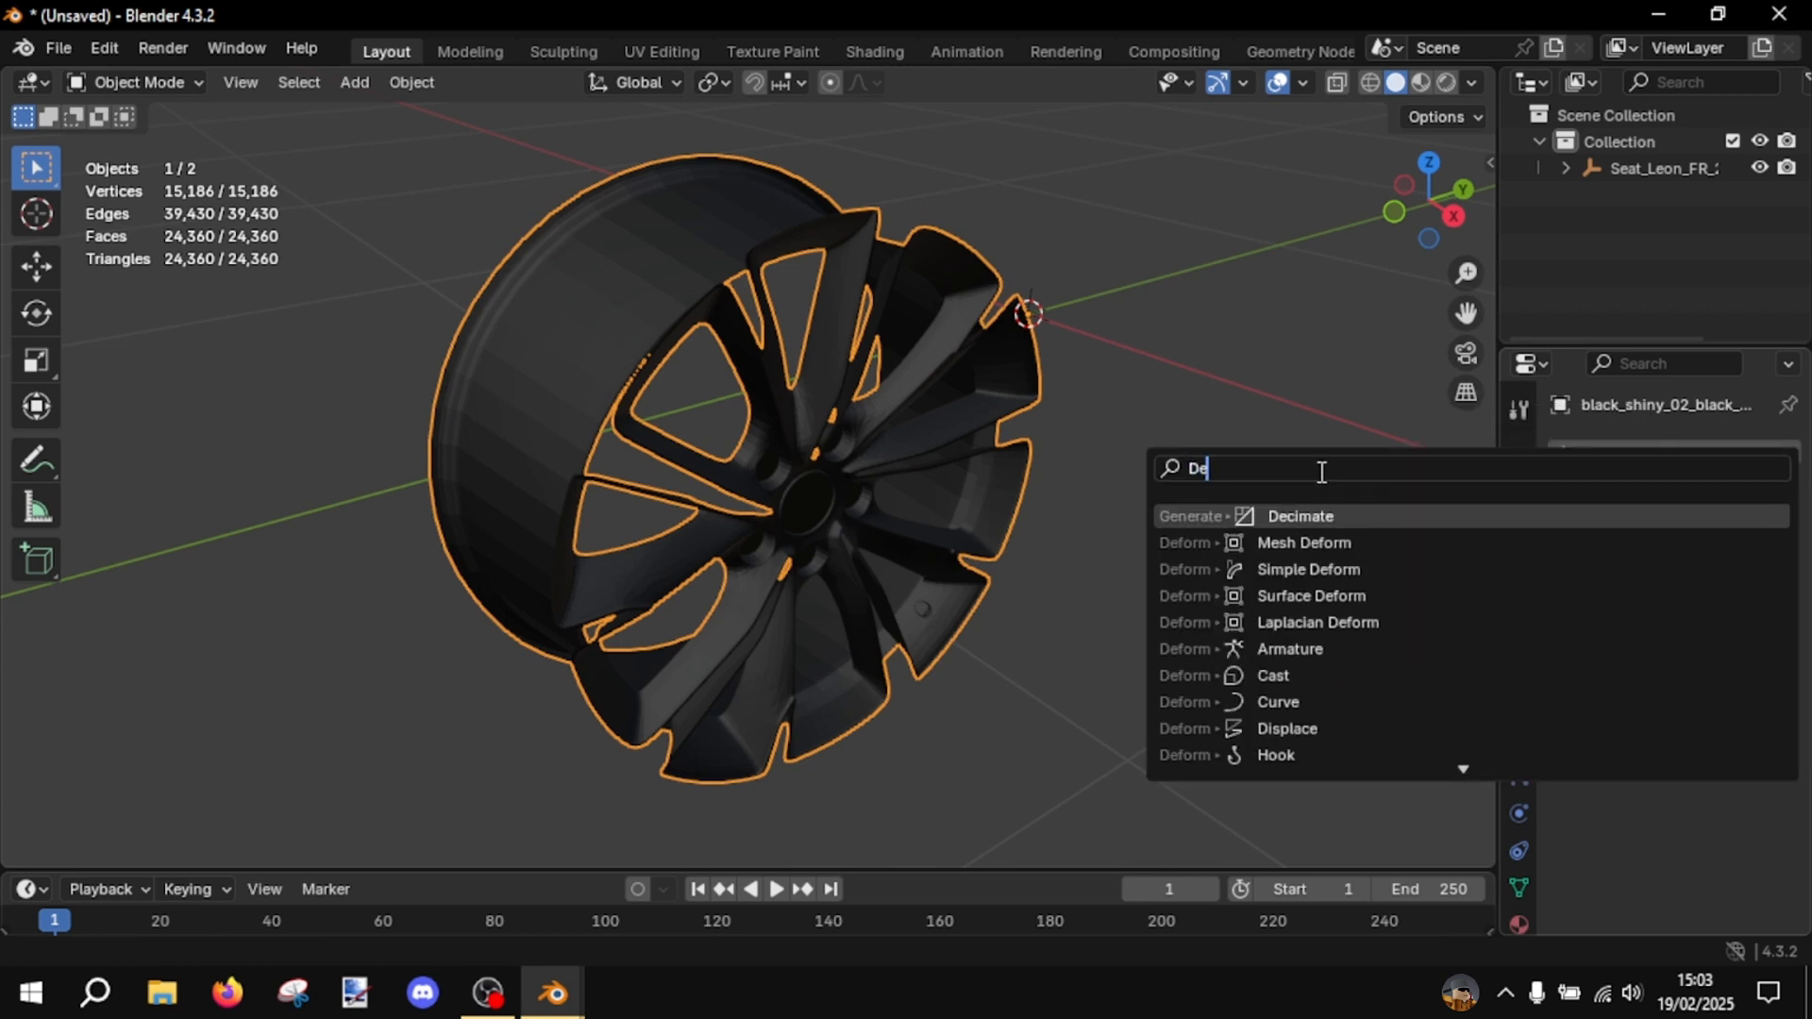
{"action": "left_click", "coordinate": [1282, 516]}
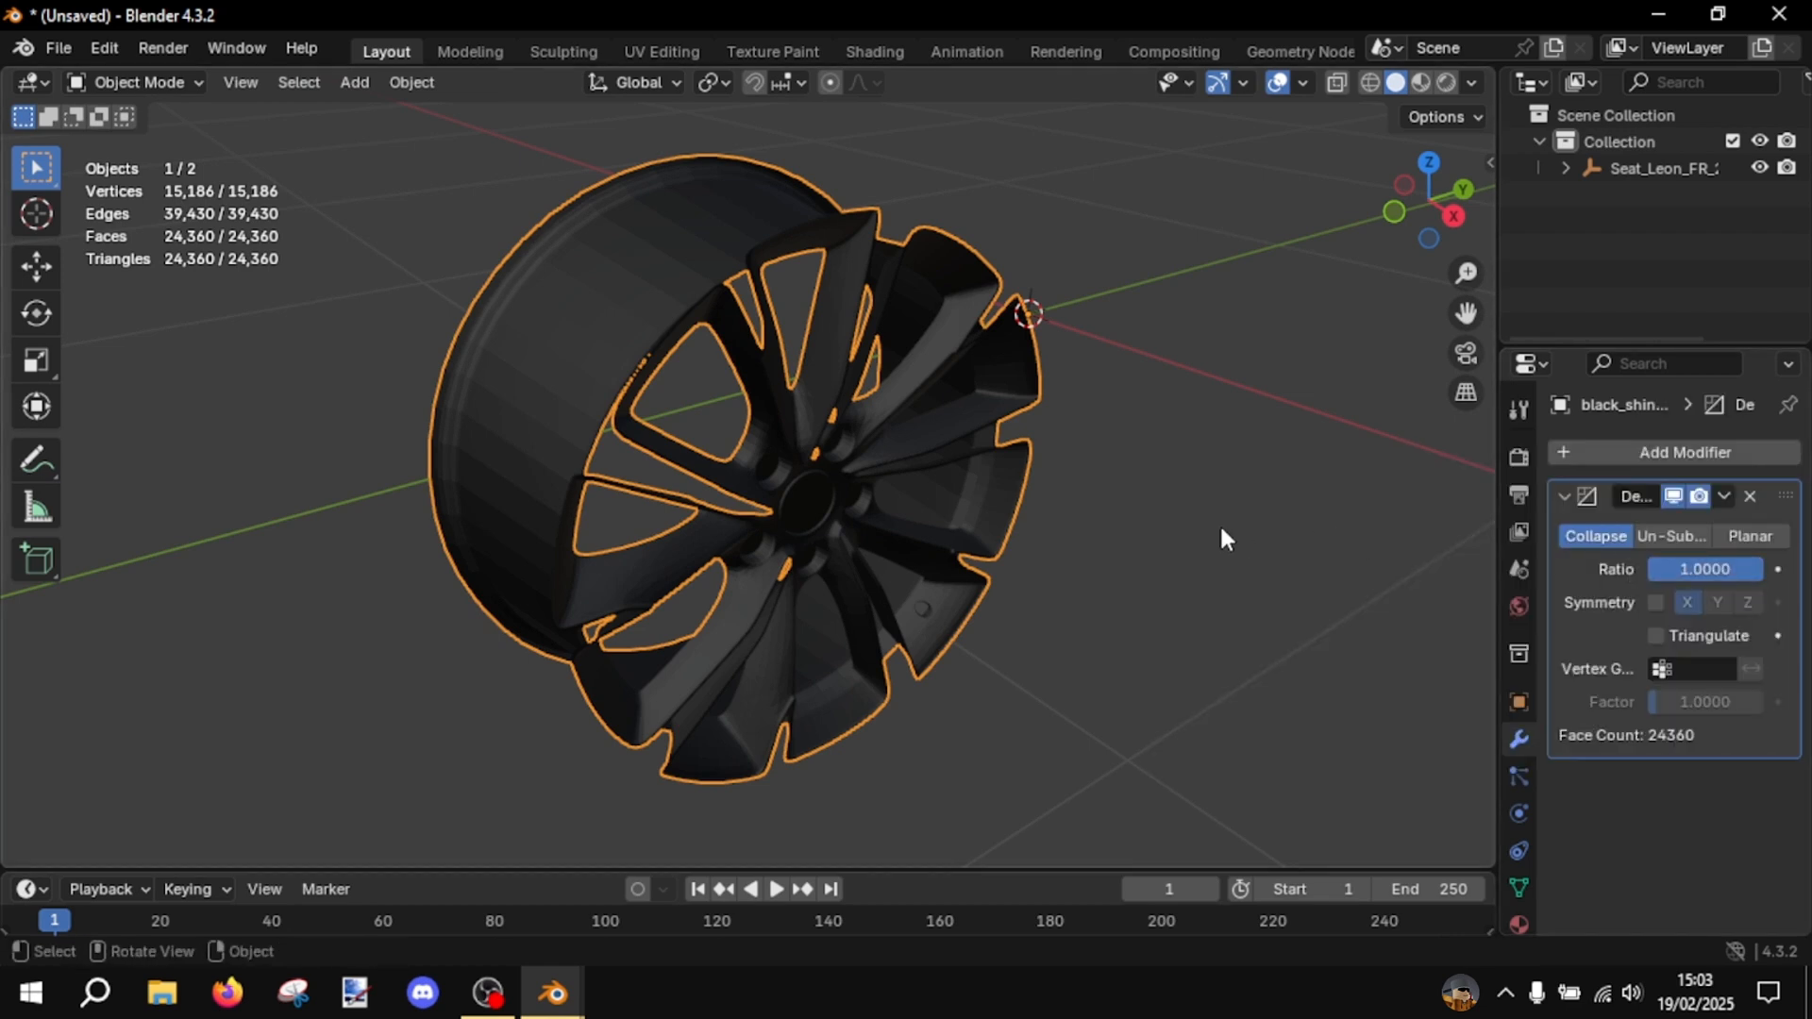
- Set the rim's Decimate ratio to 0.6 in Collapse mode
{"action": "middle_click_drag", "start_coordinate": [1219, 522], "coordinate": [1274, 524]}
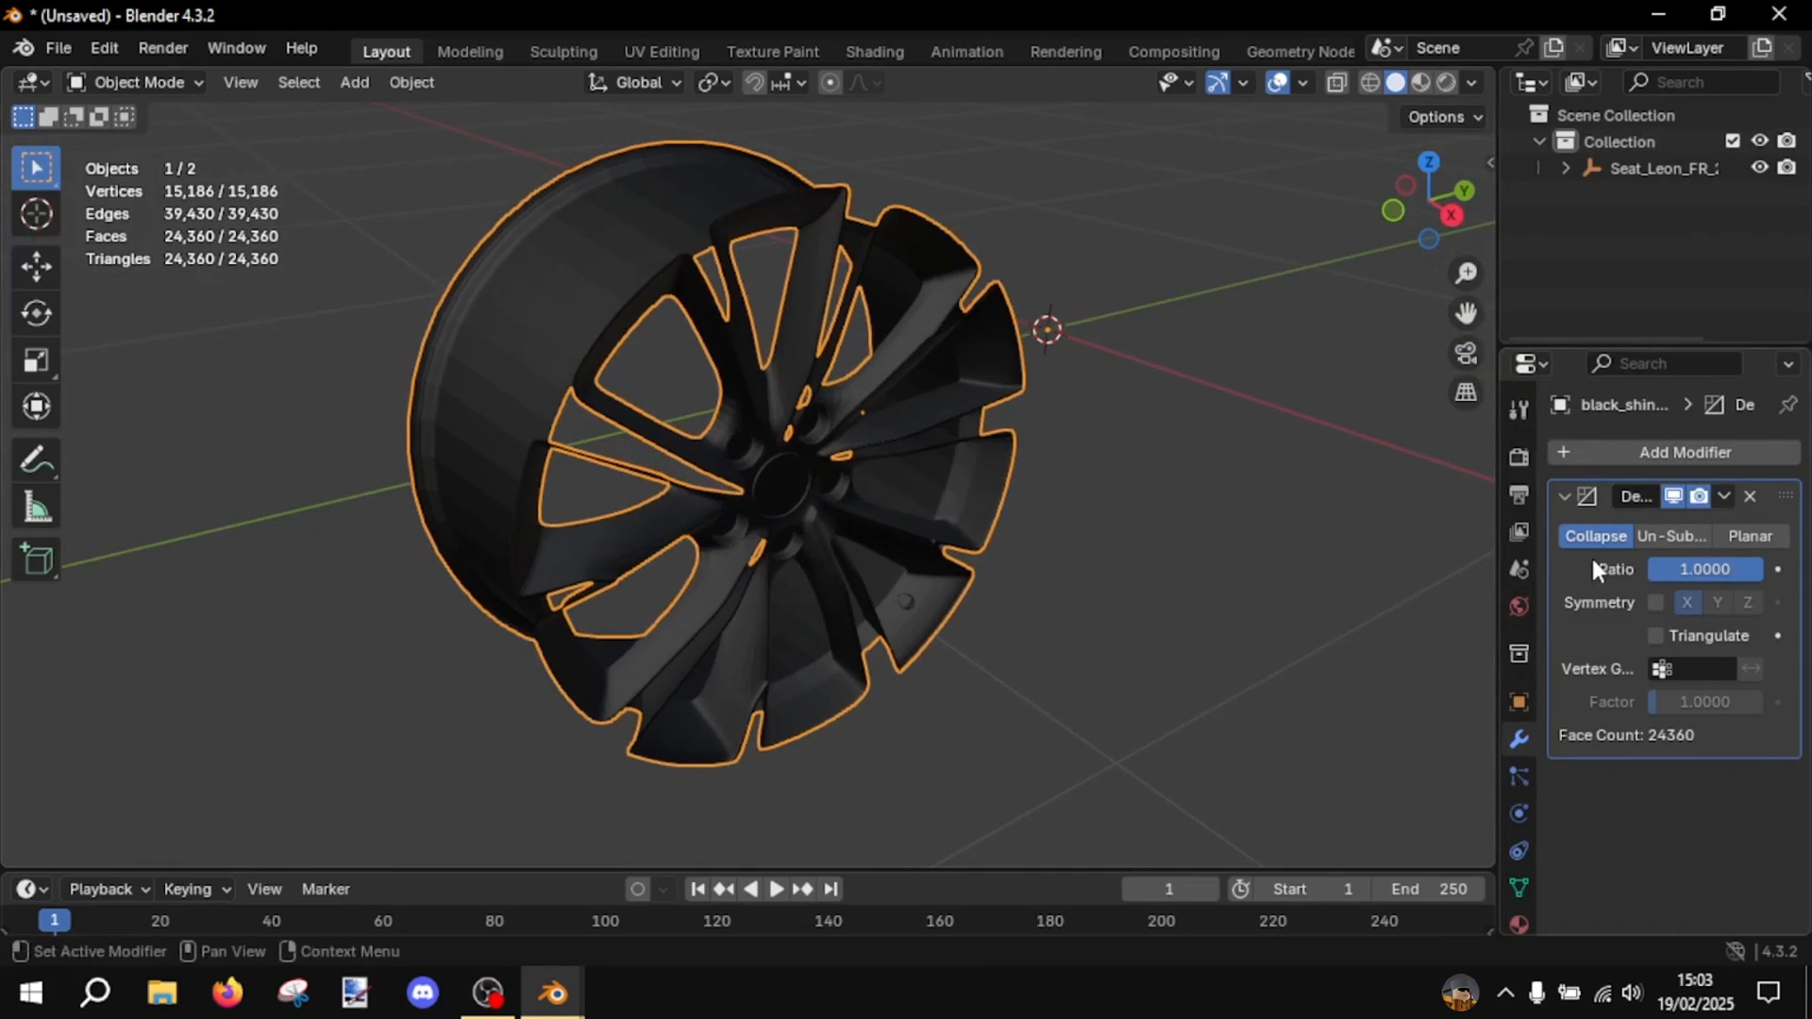
{"action": "left_click_drag", "start_coordinate": [1719, 567], "coordinate": [1765, 568]}
{"action": "left_click", "coordinate": [1721, 562]}
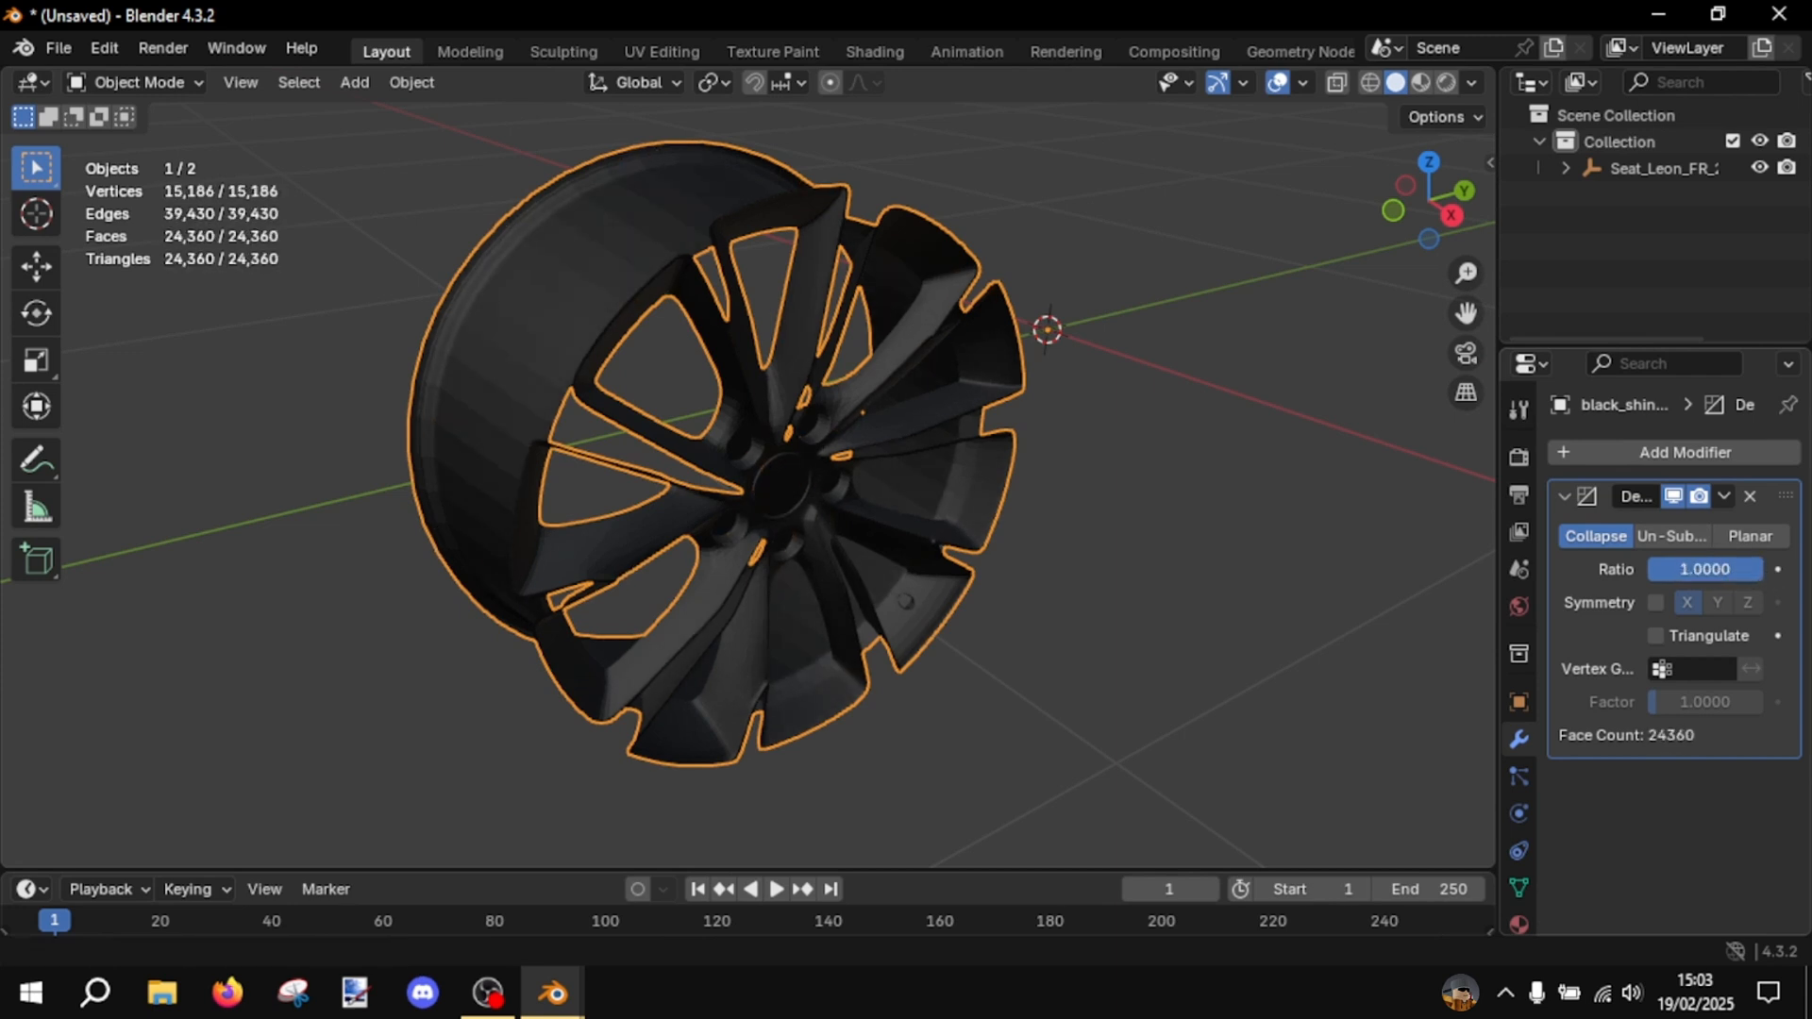
{"action": "type", "text": "0."}
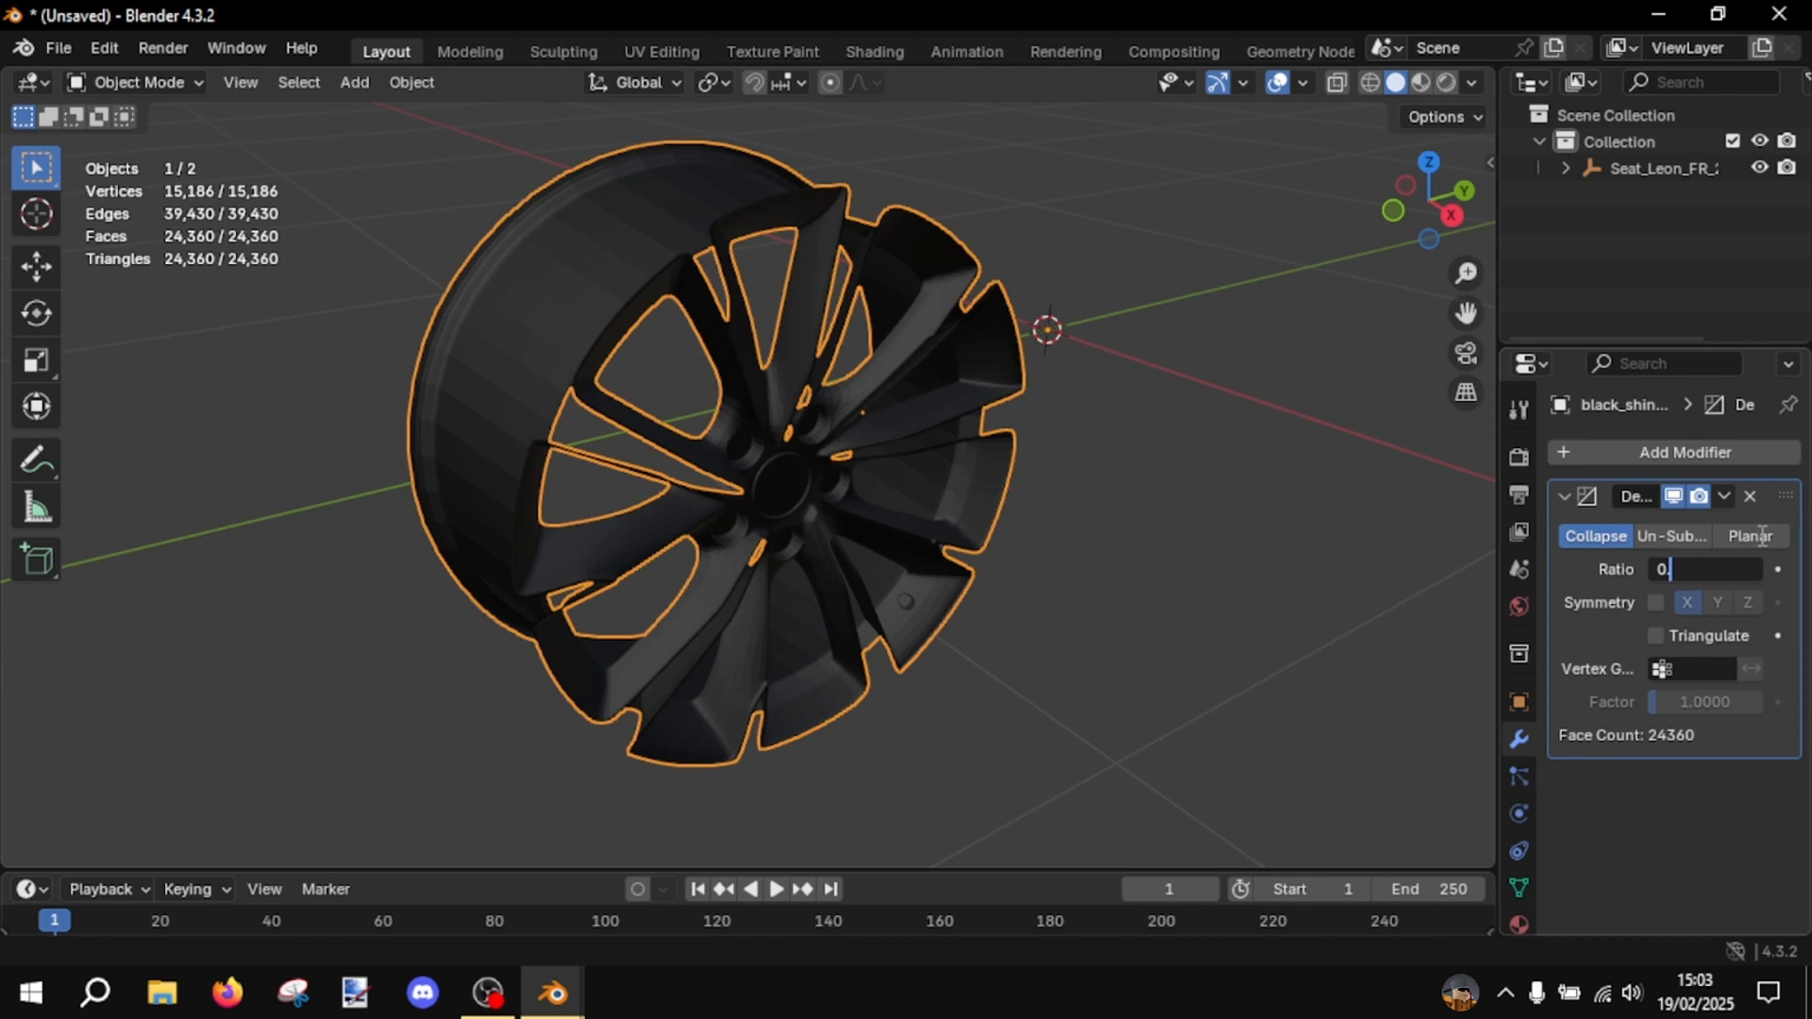
{"action": "type", "text": "6"}
{"action": "key", "text": "Return"}
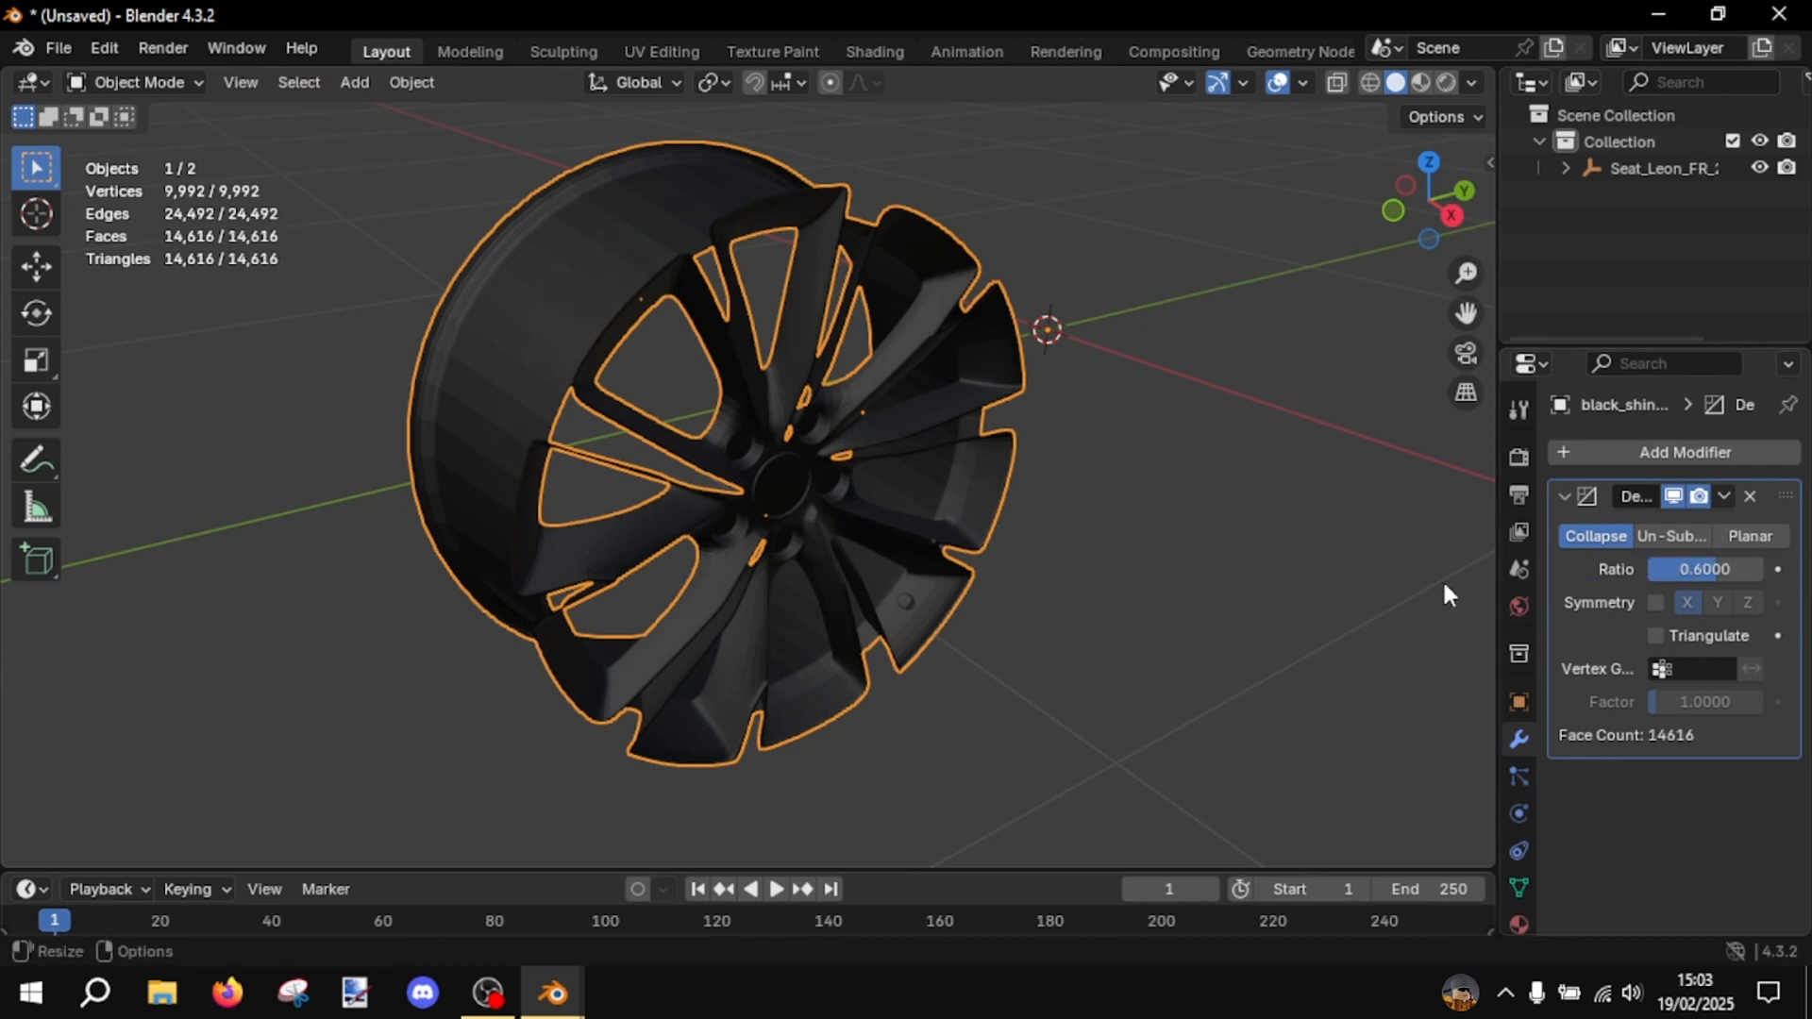
{"action": "left_click", "coordinate": [1294, 583]}
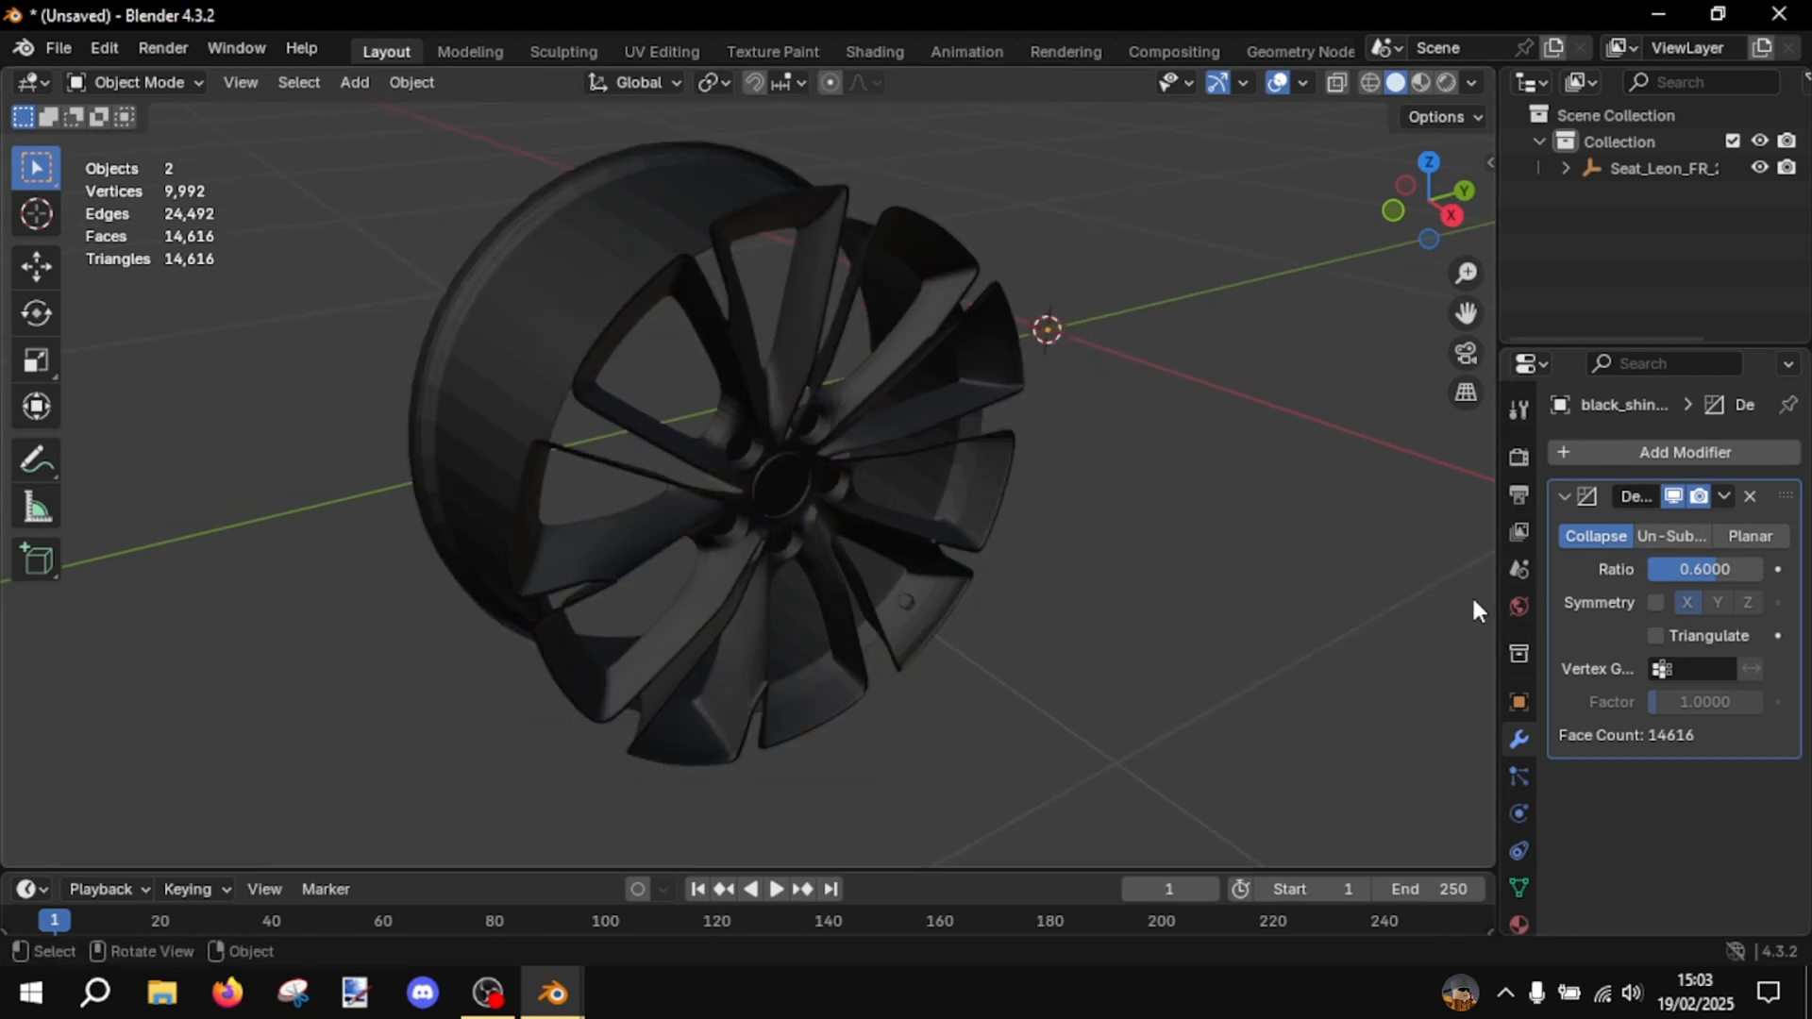
- Lower the rim's Decimate ratio to 0.5
{"action": "left_click", "coordinate": [1747, 569]}
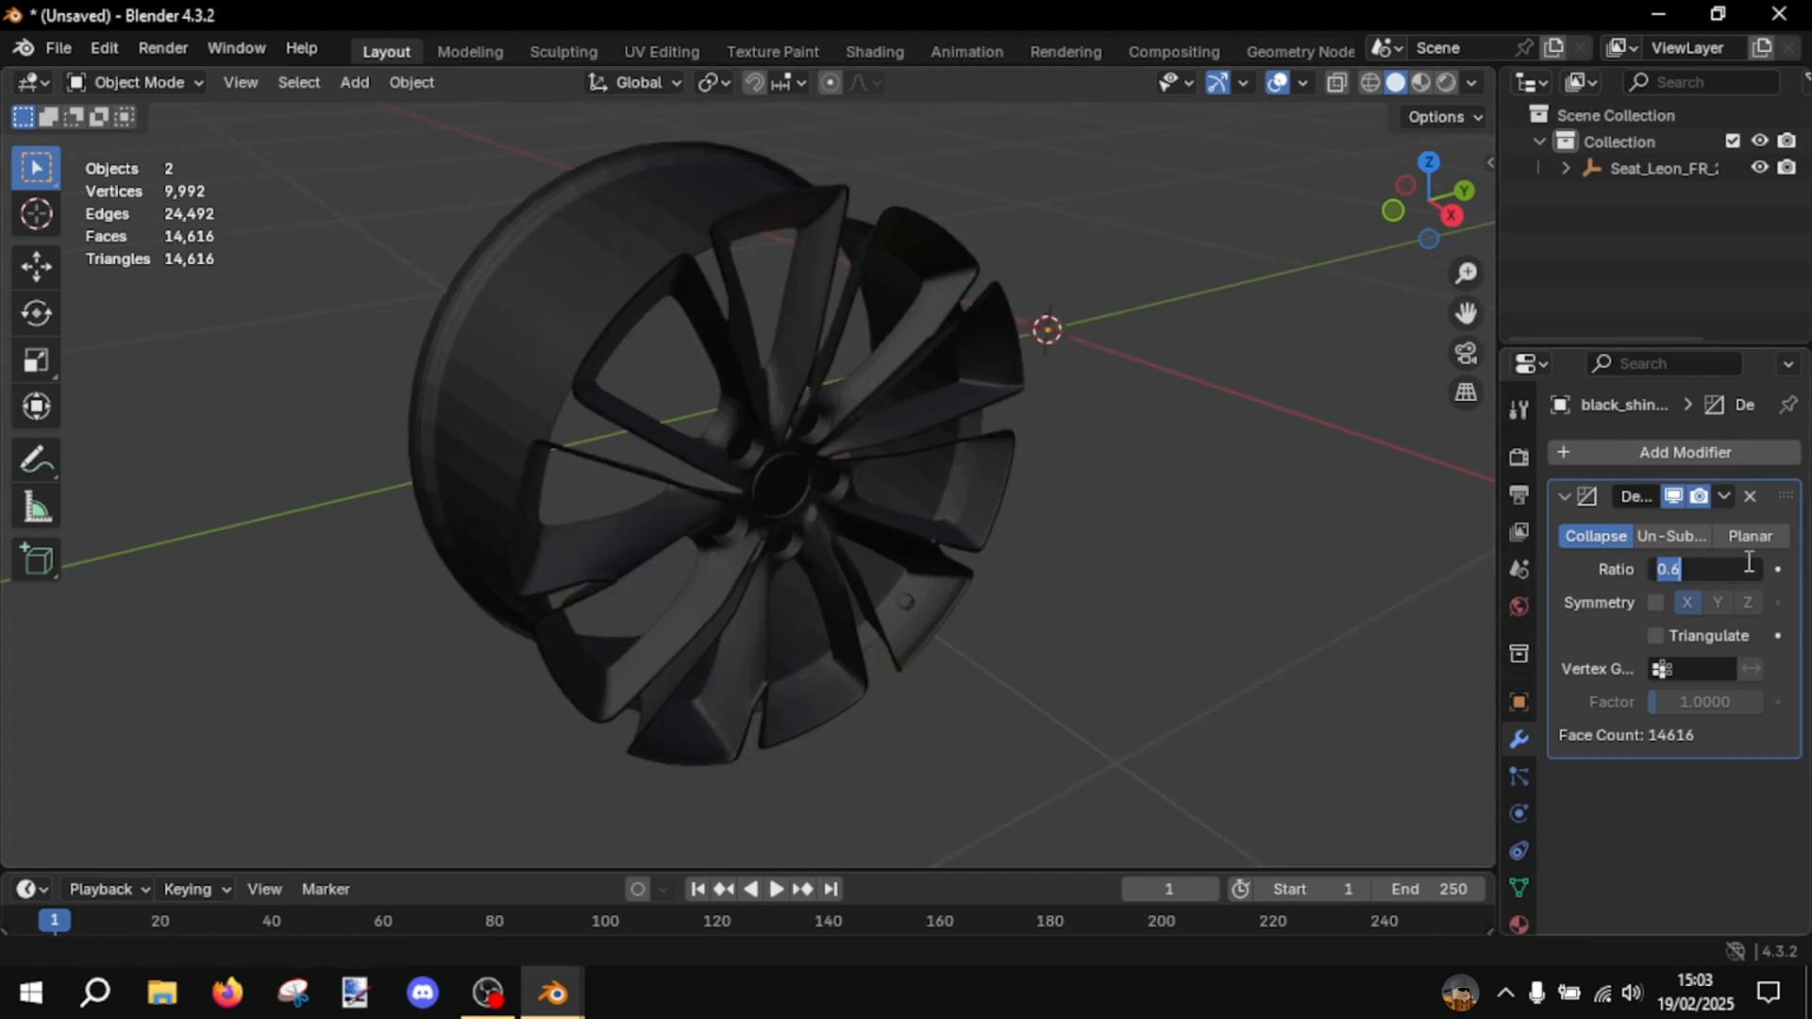
{"action": "type", "text": "0.5"}
{"action": "key", "text": "Return"}
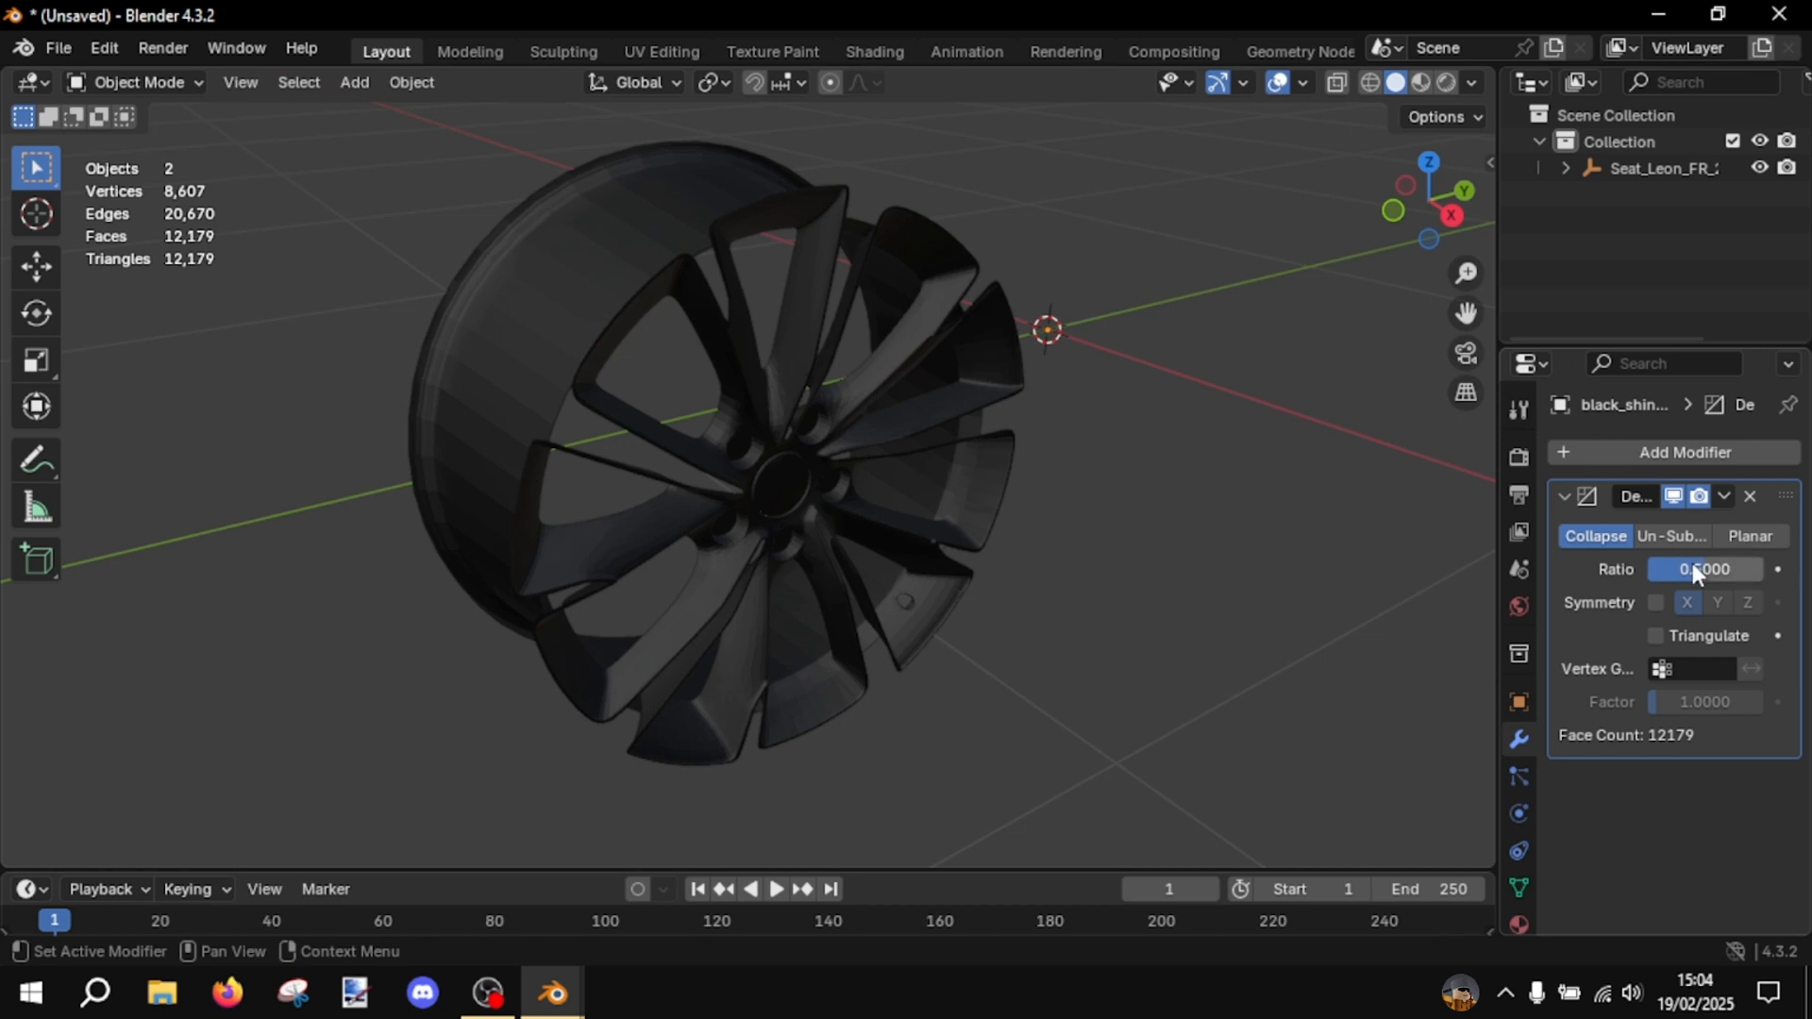
- Set the rim's Decimate ratio to 0.4 and inspect the simplified spokes up close
{"action": "left_click", "coordinate": [1723, 568]}
{"action": "type", "text": "0.4"}
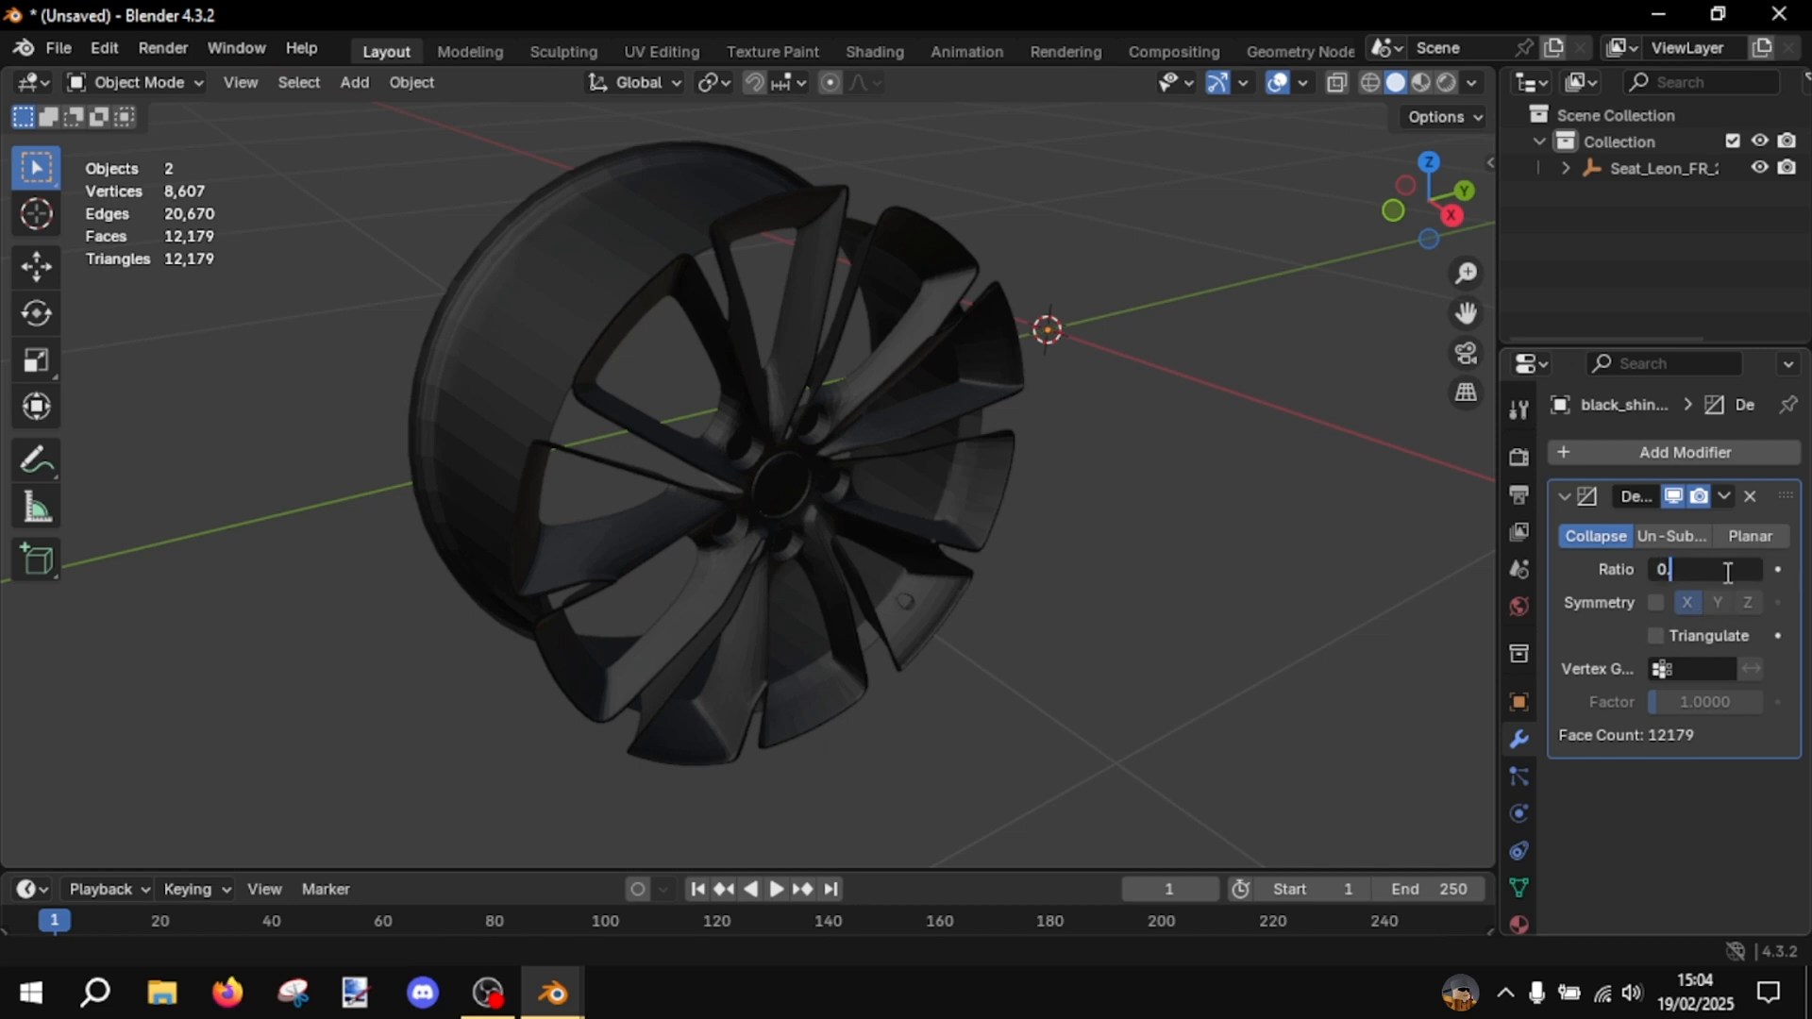
{"action": "key", "text": "Return"}
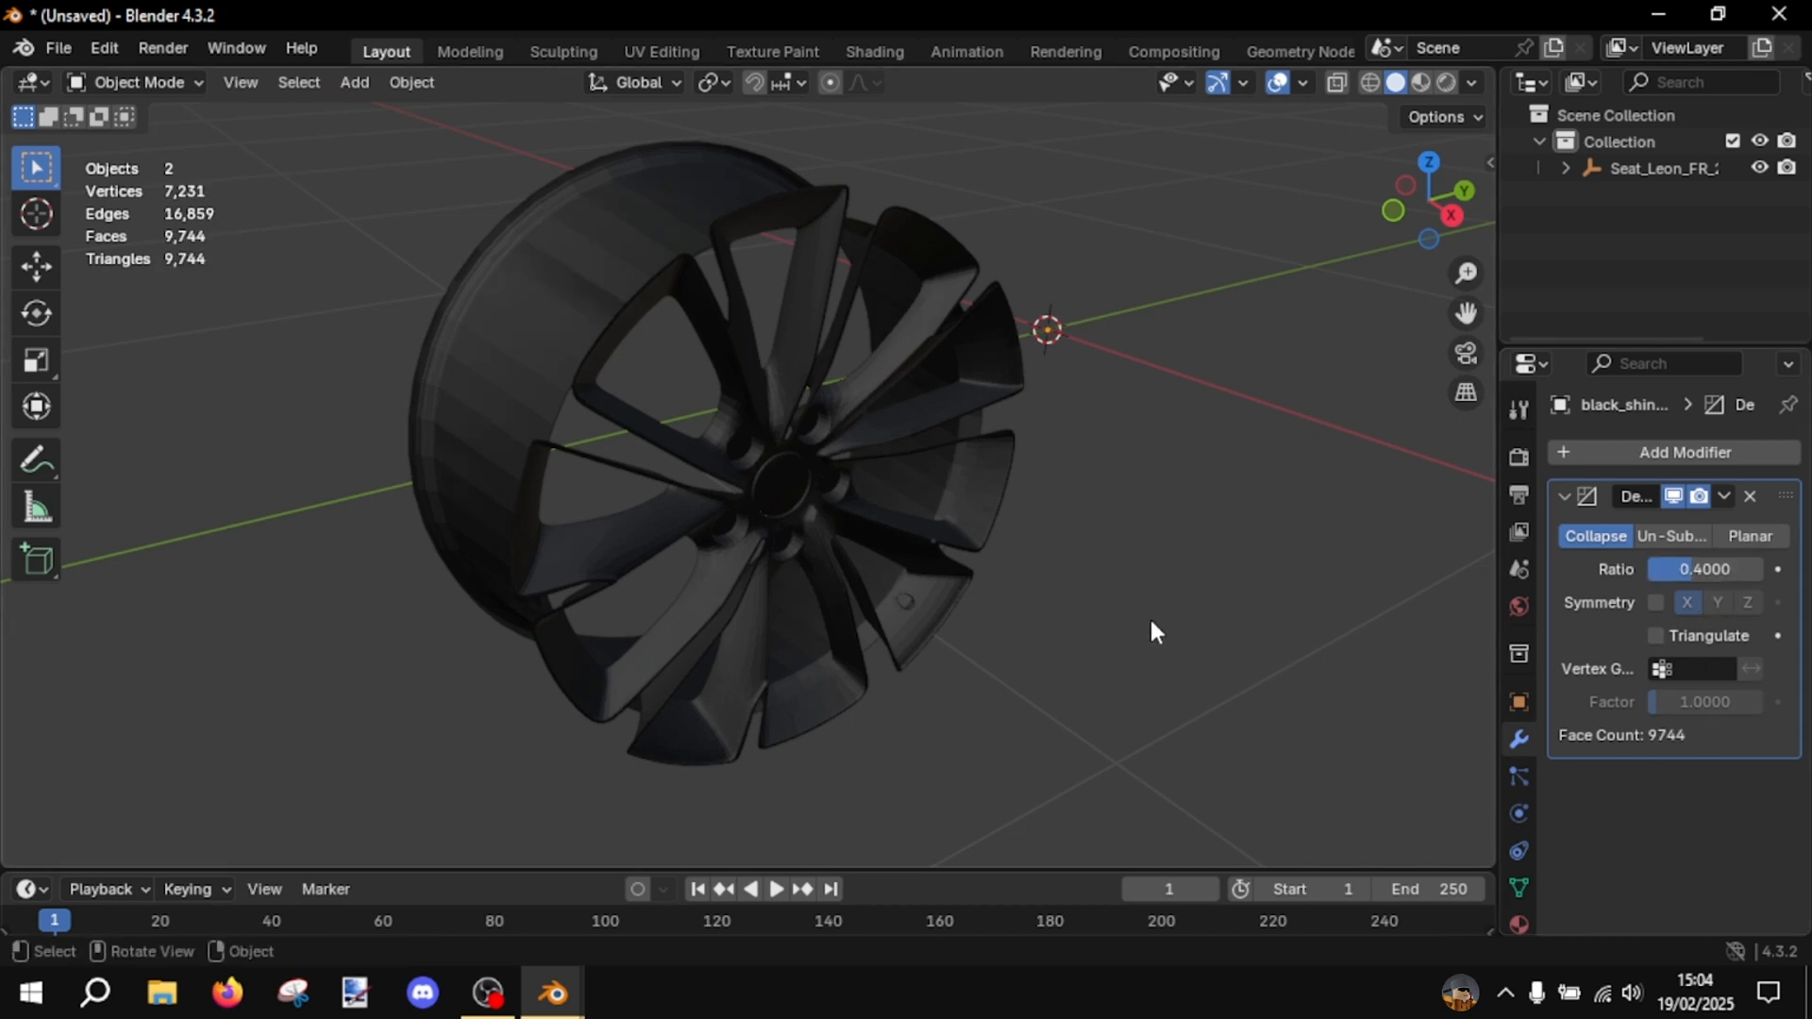
{"action": "scroll", "coordinate": [1151, 625], "scroll_direction": "up", "scroll_amount": 2}
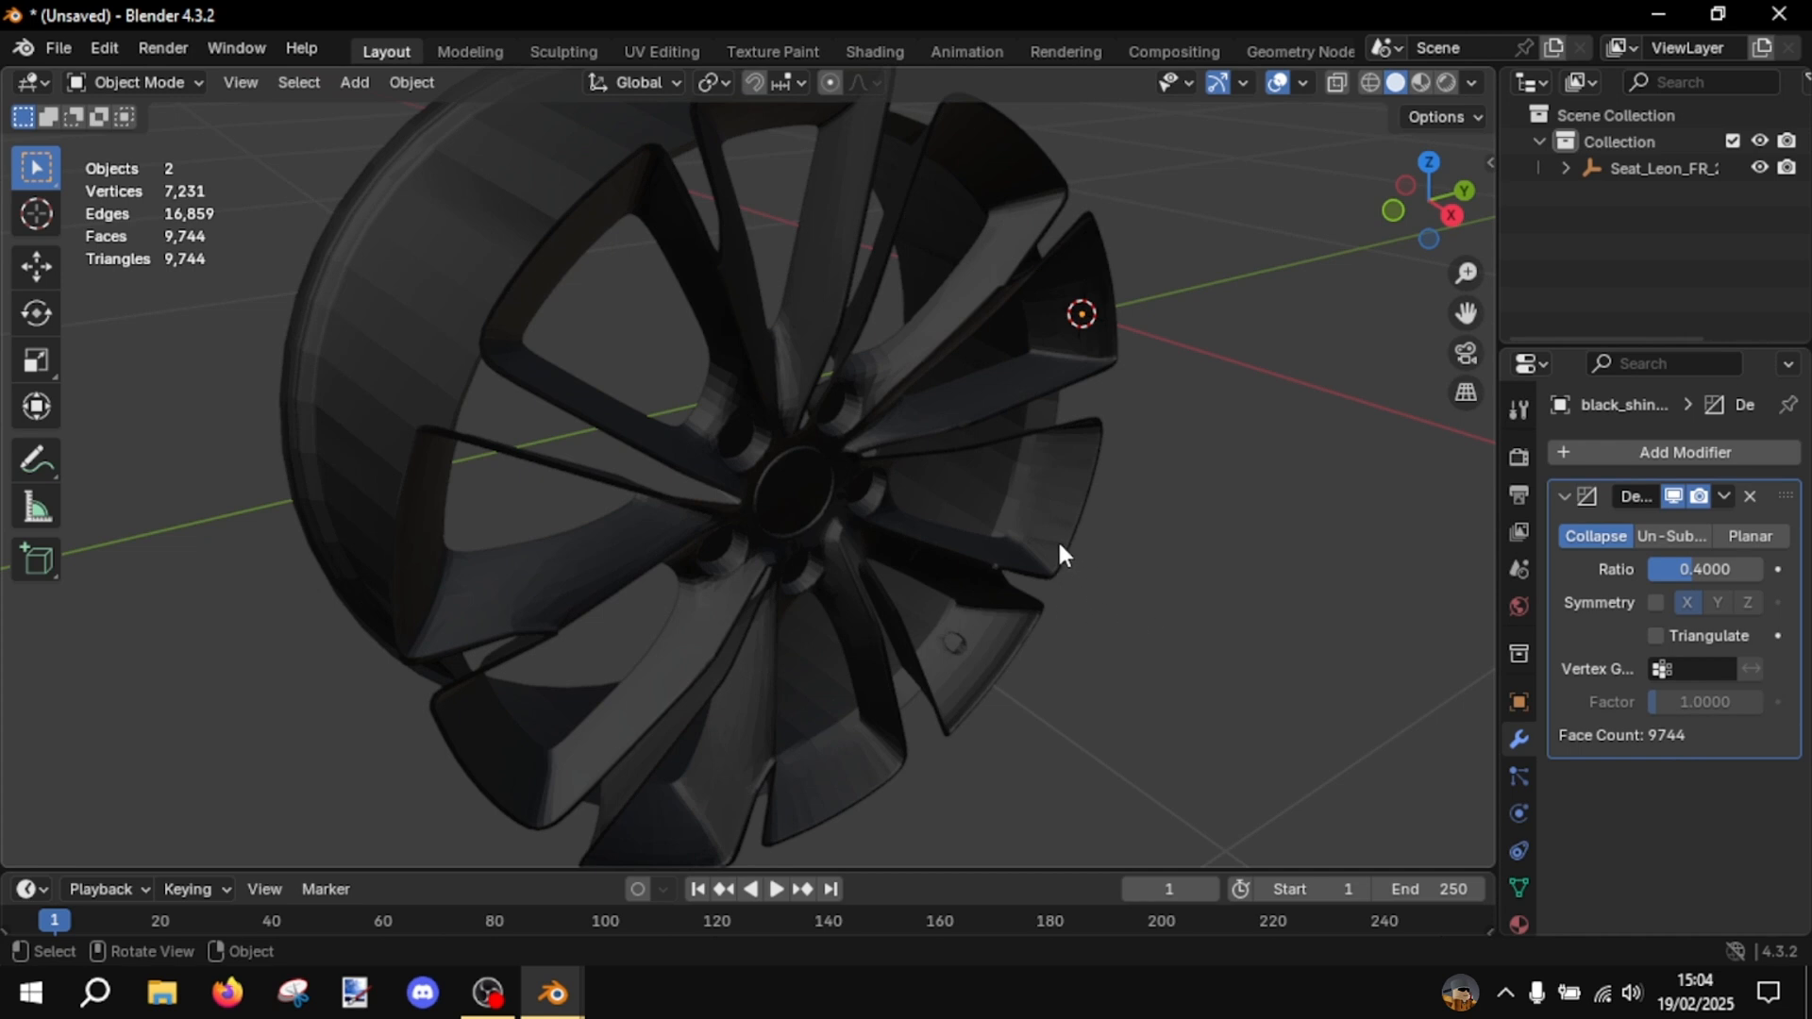
{"action": "middle_click_drag", "start_coordinate": [1046, 538], "coordinate": [1011, 544]}
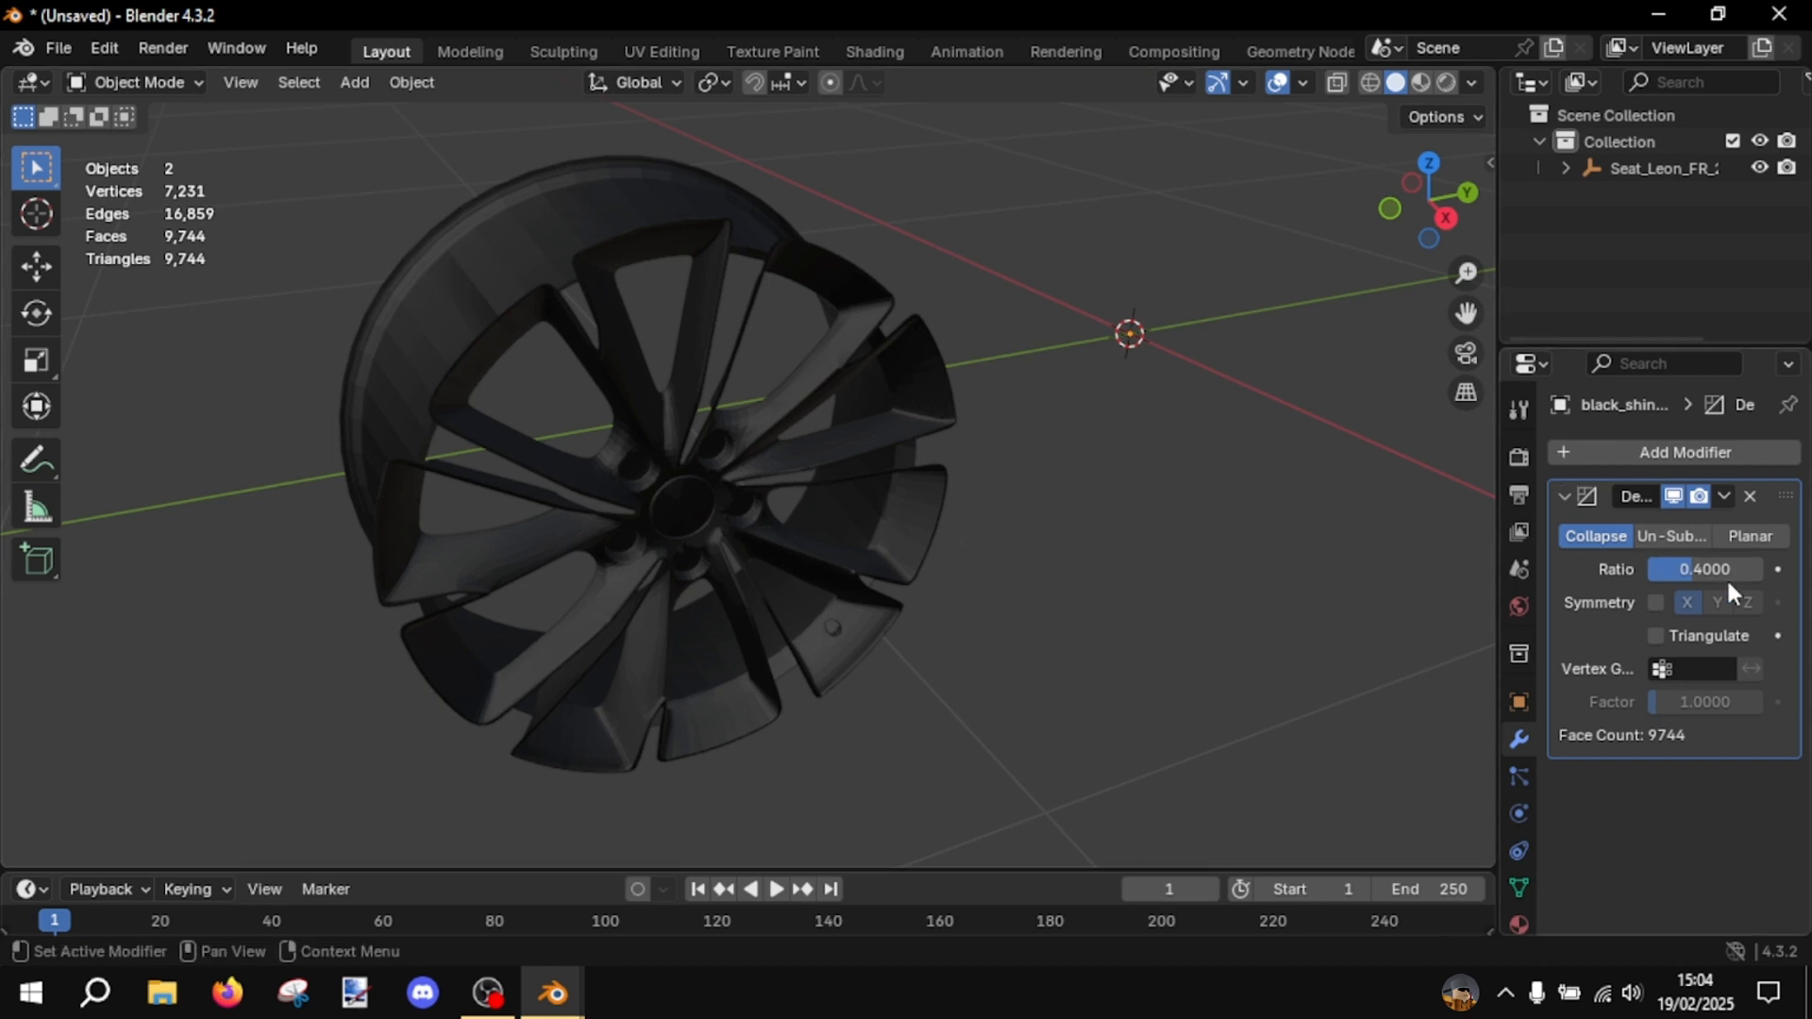
- Reset the rim's Decimate ratio to 1.0 and remove the Decimate modifier
{"action": "left_click_drag", "start_coordinate": [1691, 564], "coordinate": [1762, 566]}
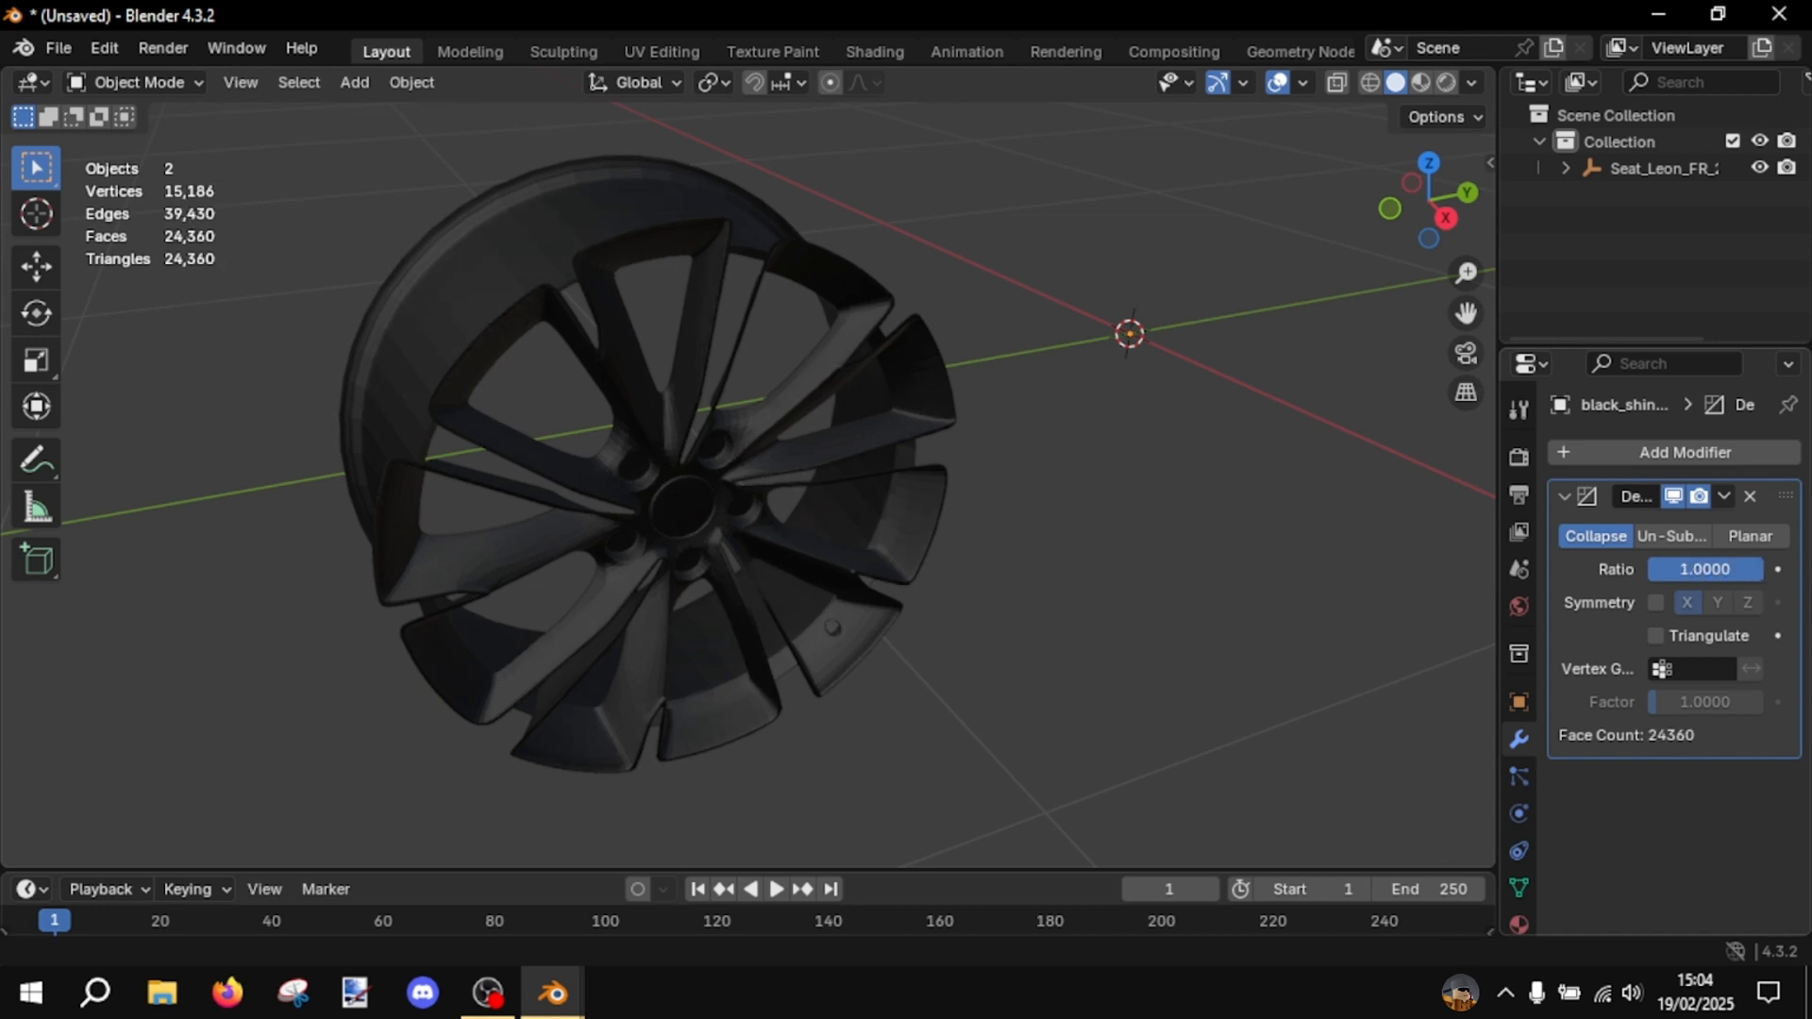
{"action": "left_click", "coordinate": [1746, 497]}
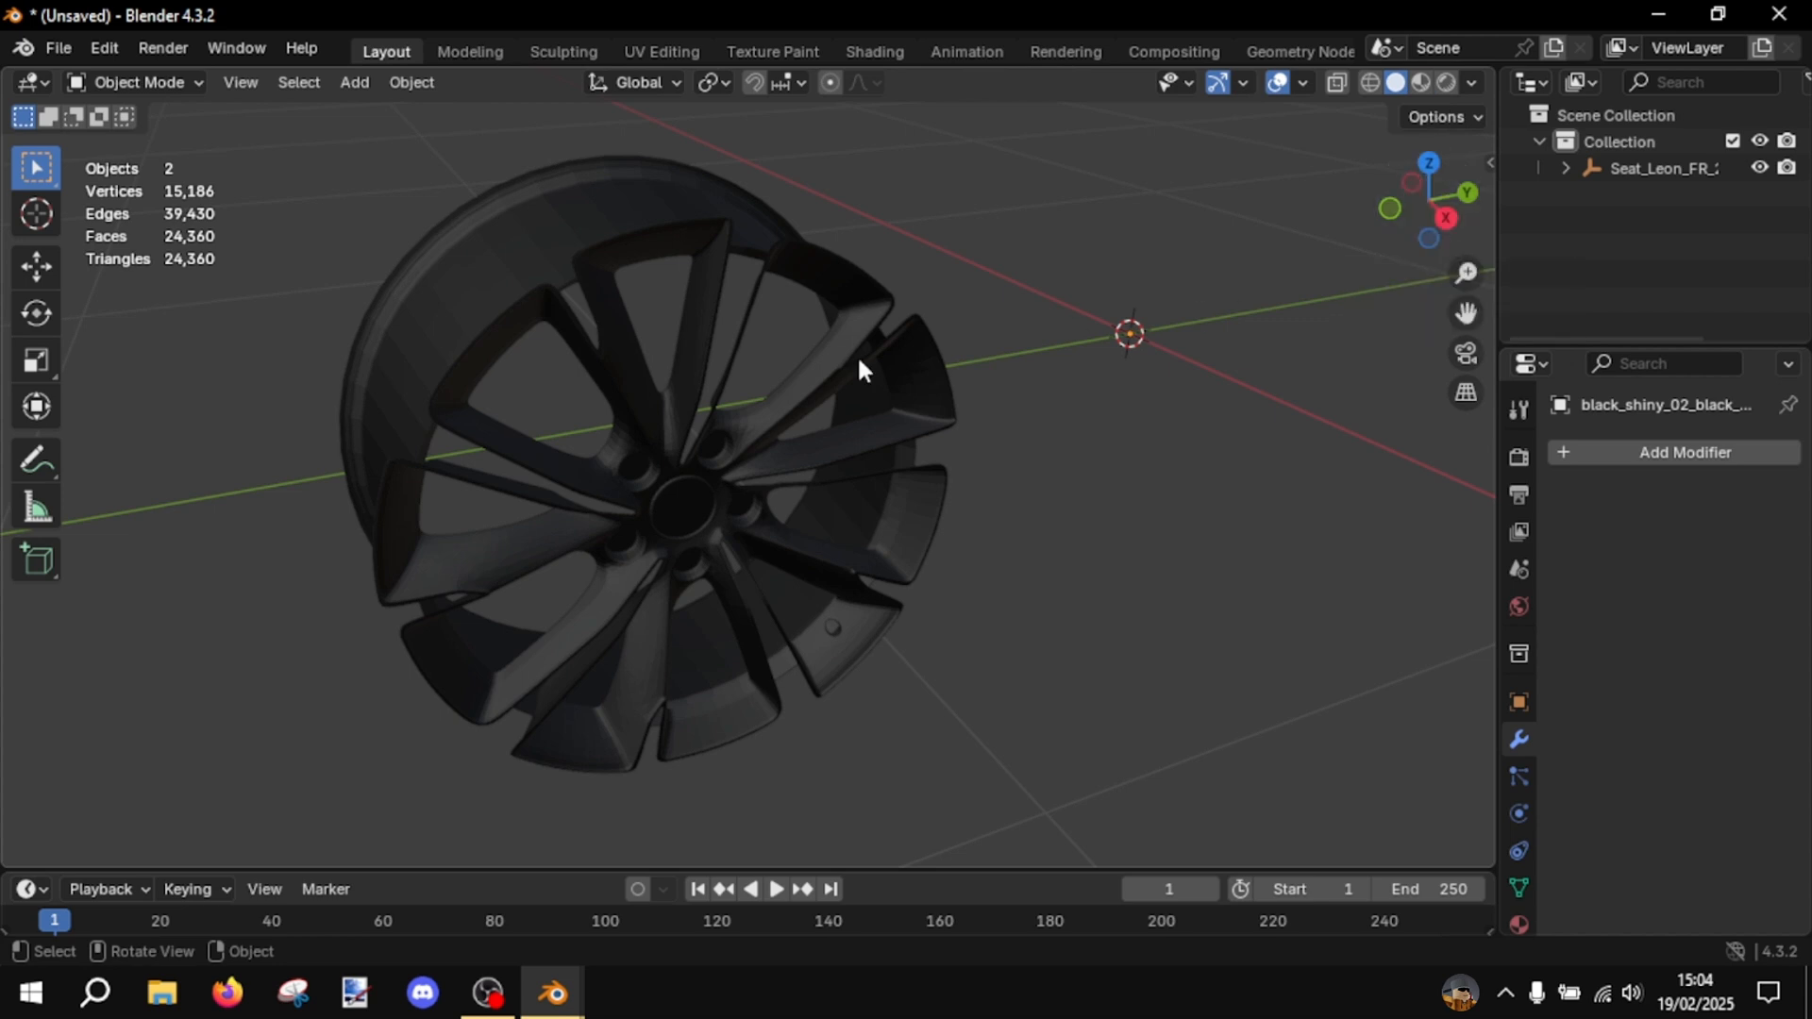
- View the rim straight on along the X axis and display it in wireframe
{"action": "middle_click_drag", "start_coordinate": [854, 350], "coordinate": [776, 271]}
{"action": "middle_click_drag", "start_coordinate": [777, 271], "coordinate": [978, 383], "text": "shift"}
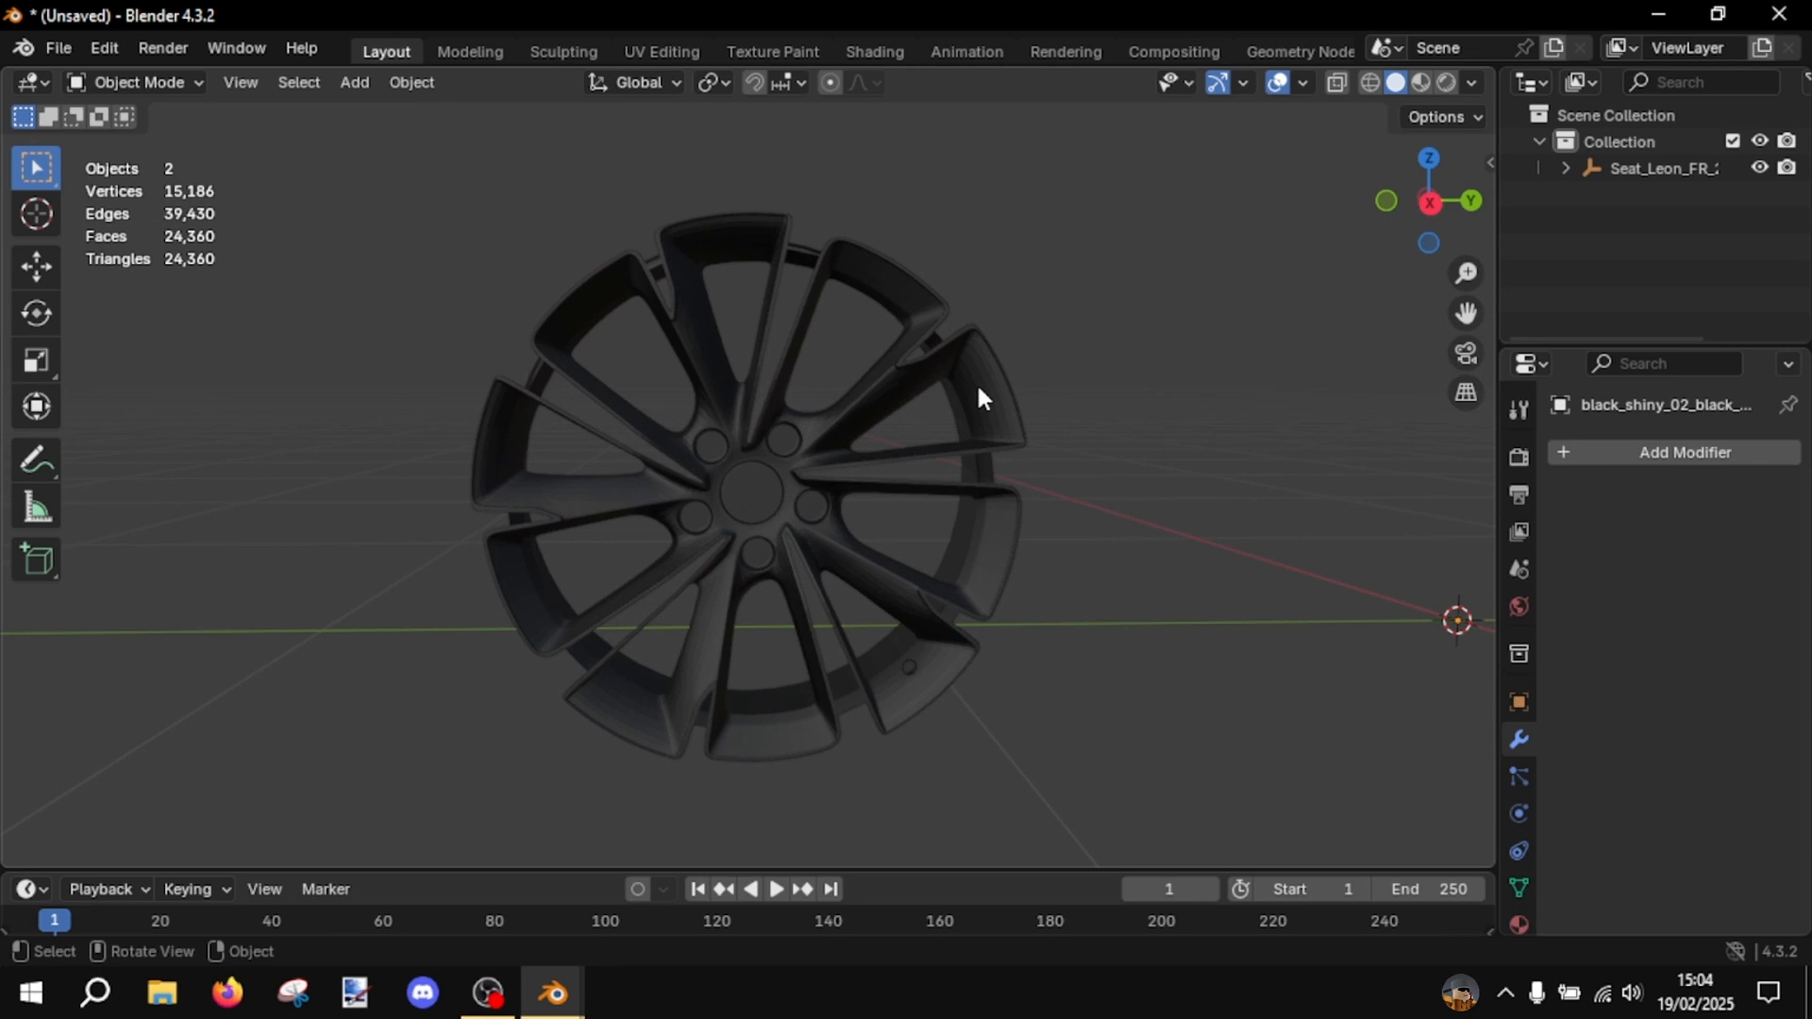
{"action": "left_click", "coordinate": [1432, 211]}
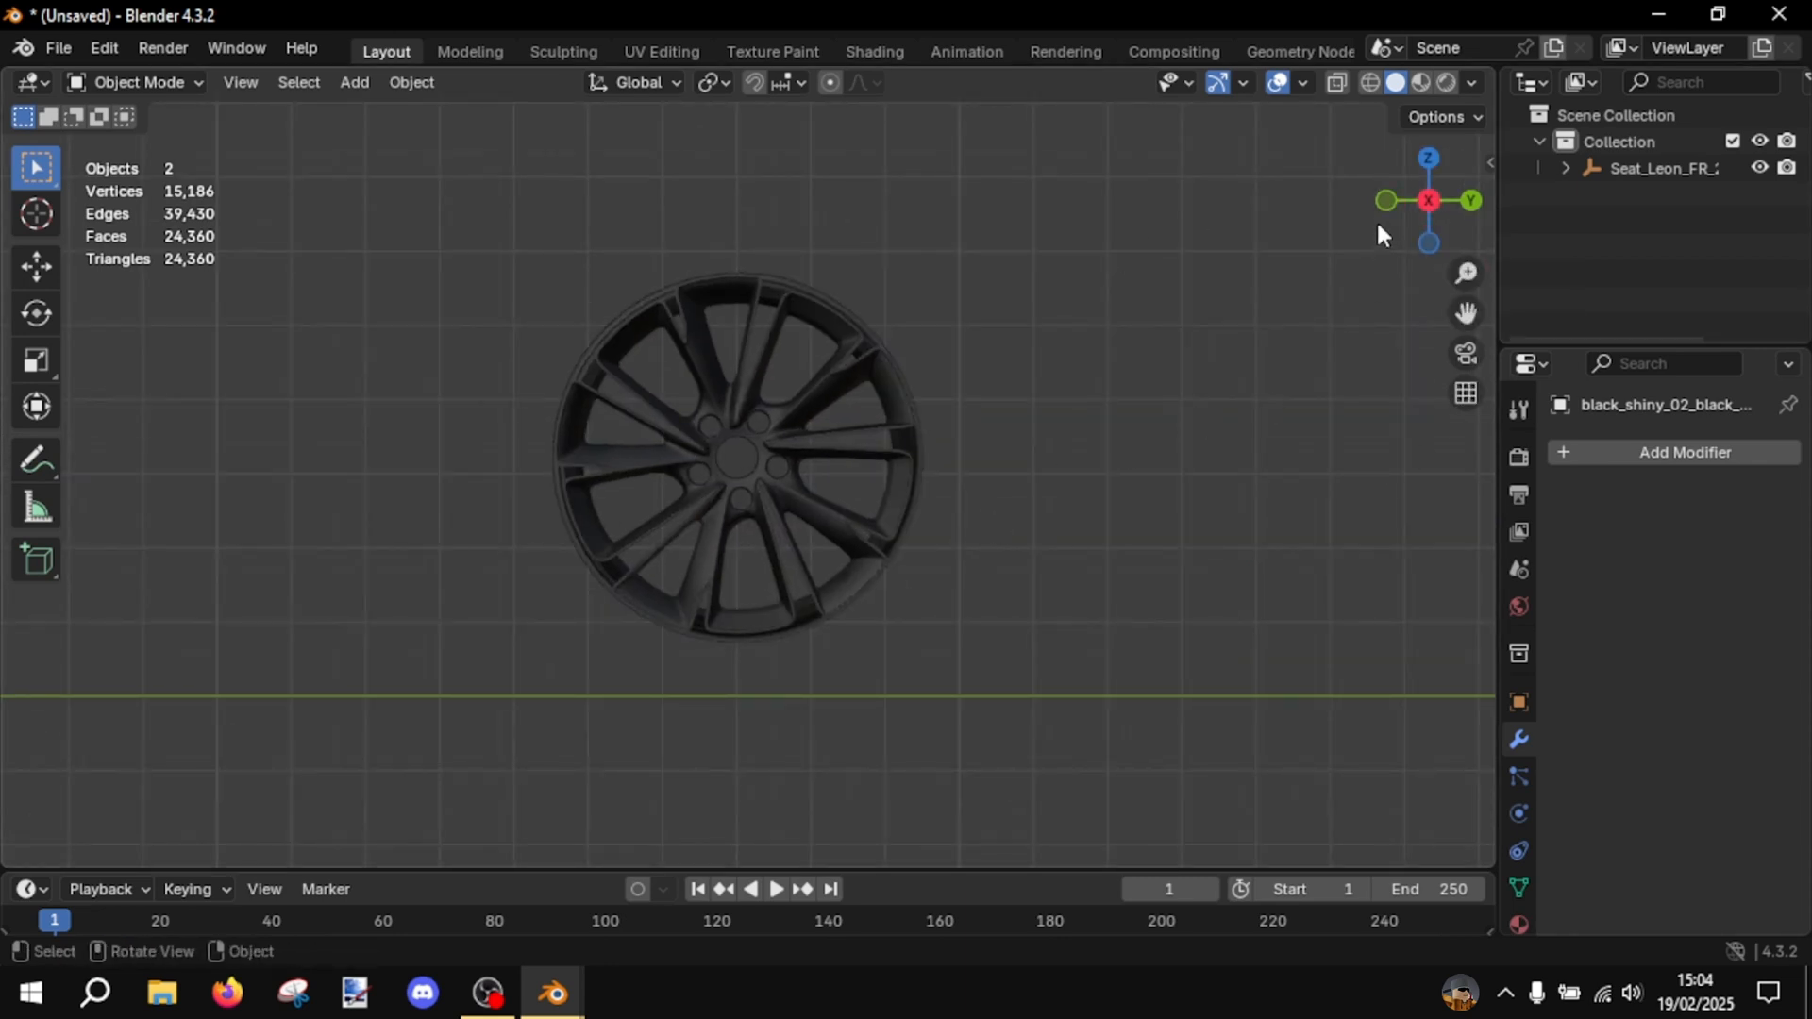
{"action": "scroll", "coordinate": [940, 557], "scroll_direction": "up", "scroll_amount": 2}
{"action": "middle_click_drag", "start_coordinate": [933, 521], "coordinate": [954, 571], "text": "shift"}
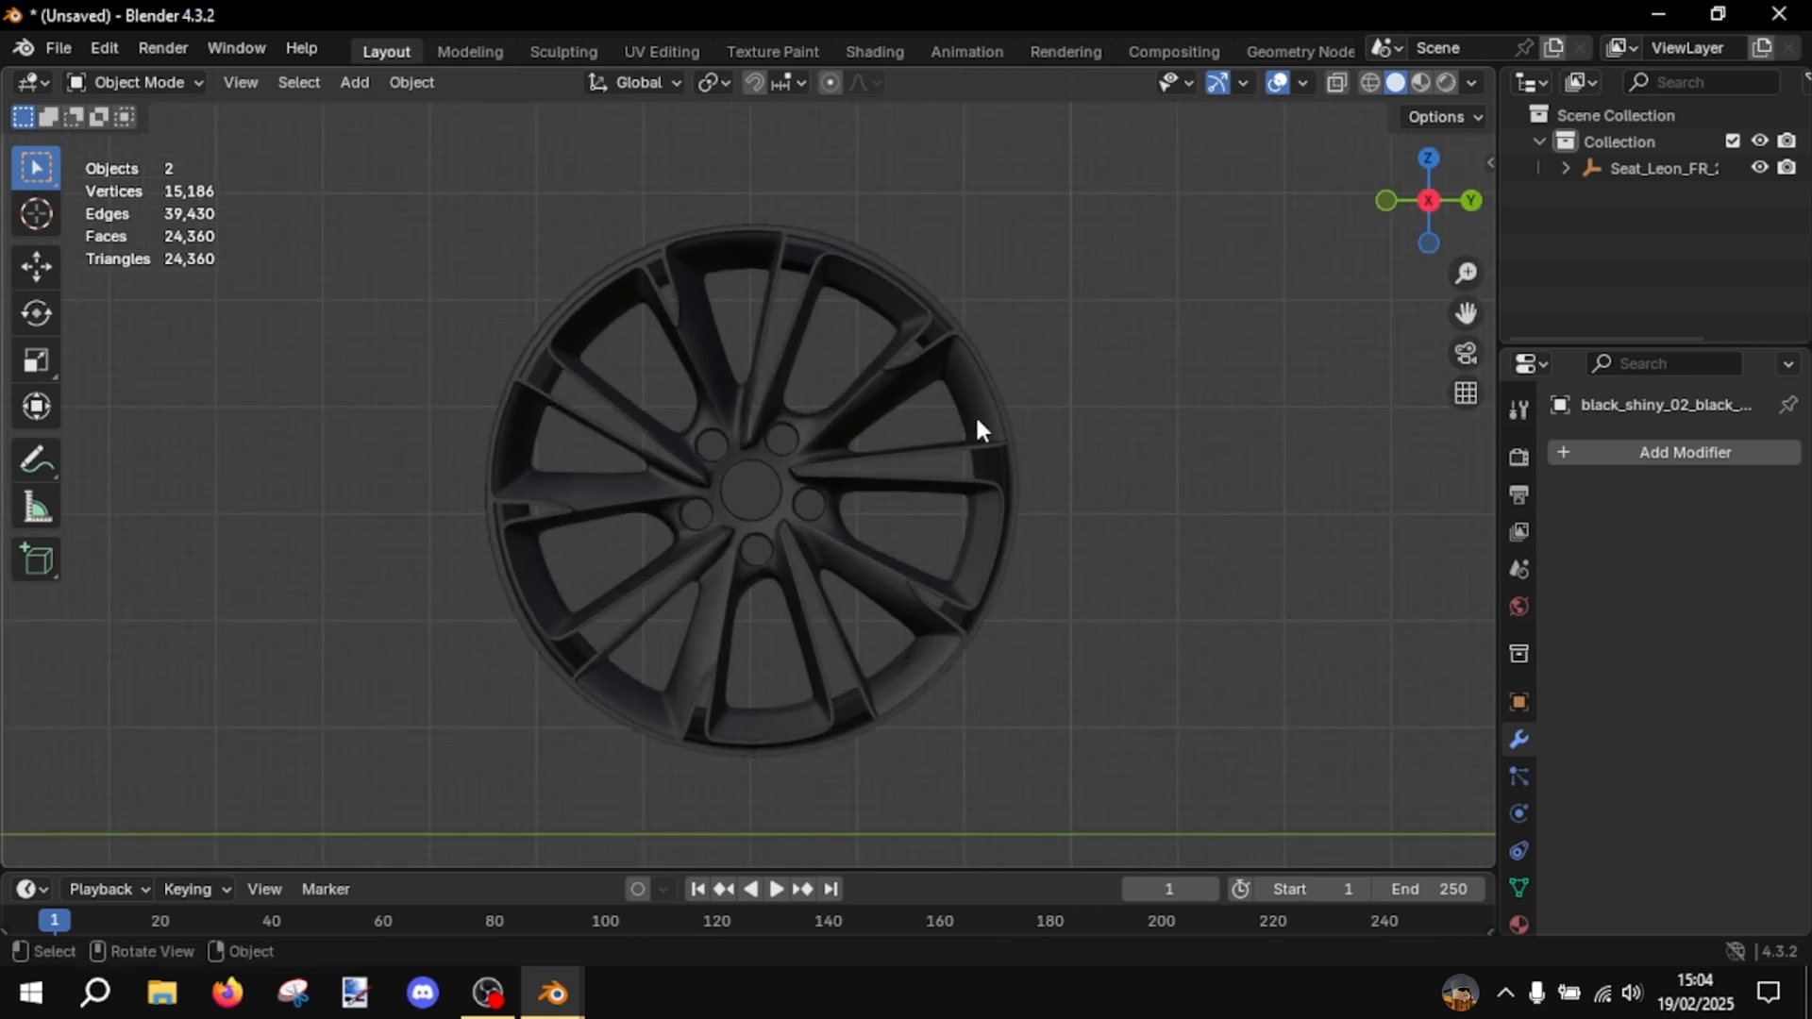
{"action": "middle_click_drag", "start_coordinate": [452, 532], "coordinate": [490, 524], "text": "shift"}
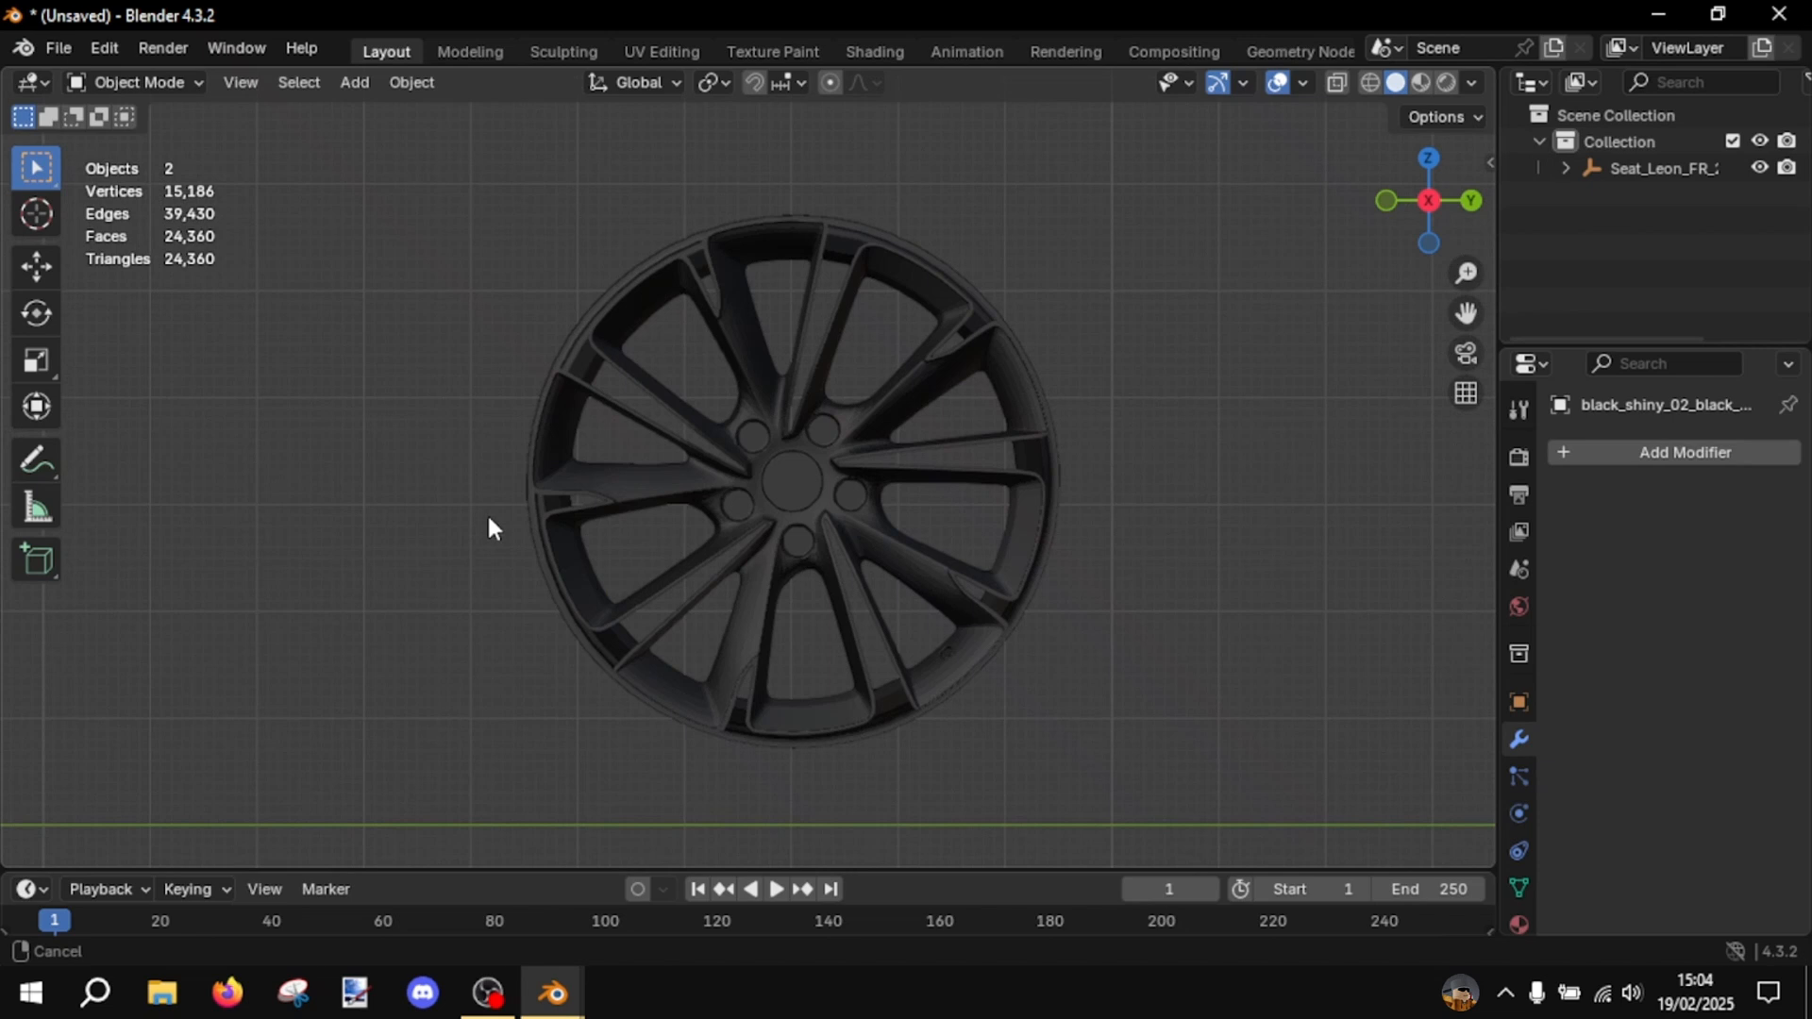
{"action": "left_click", "coordinate": [836, 473]}
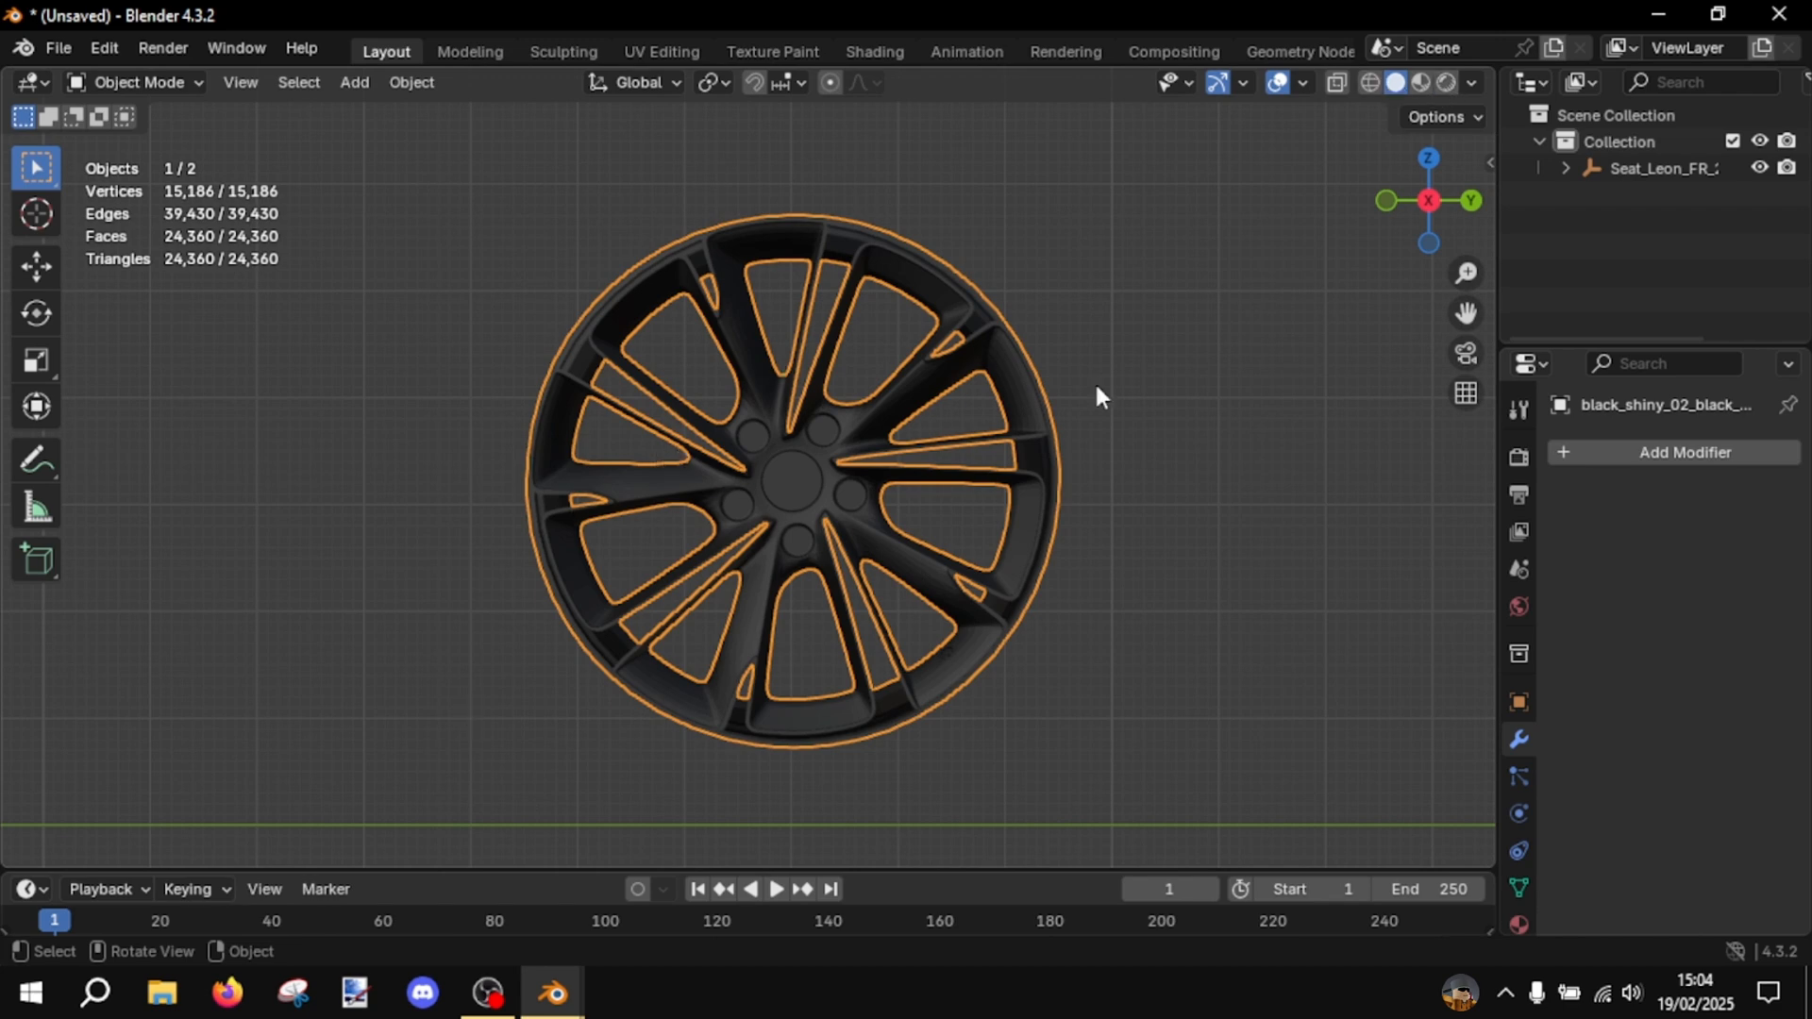
{"action": "left_click", "coordinate": [1369, 84]}
{"action": "left_click", "coordinate": [1127, 347]}
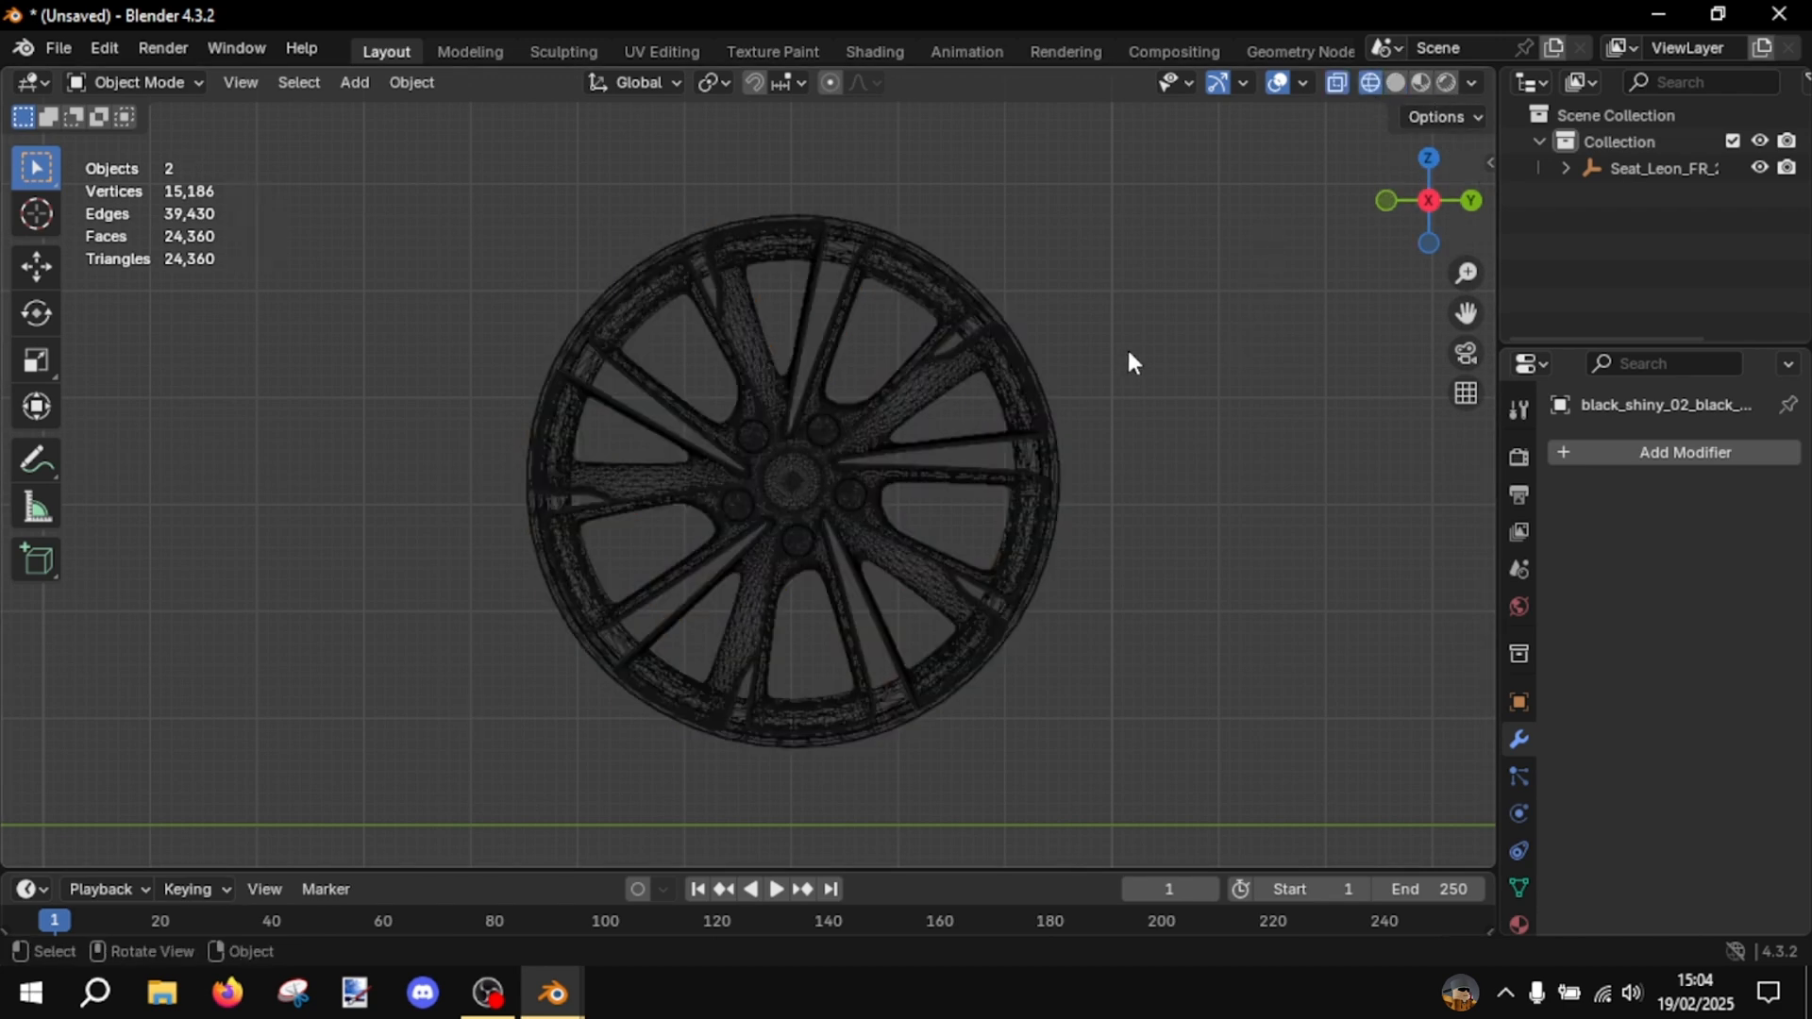
- In Edit Mode, select the upper part of the rim down to just above the hub centre and separate it into its own object
{"action": "scroll", "coordinate": [1068, 381], "scroll_direction": "up", "scroll_amount": 2}
{"action": "middle_click_drag", "start_coordinate": [1070, 386], "coordinate": [849, 405]}
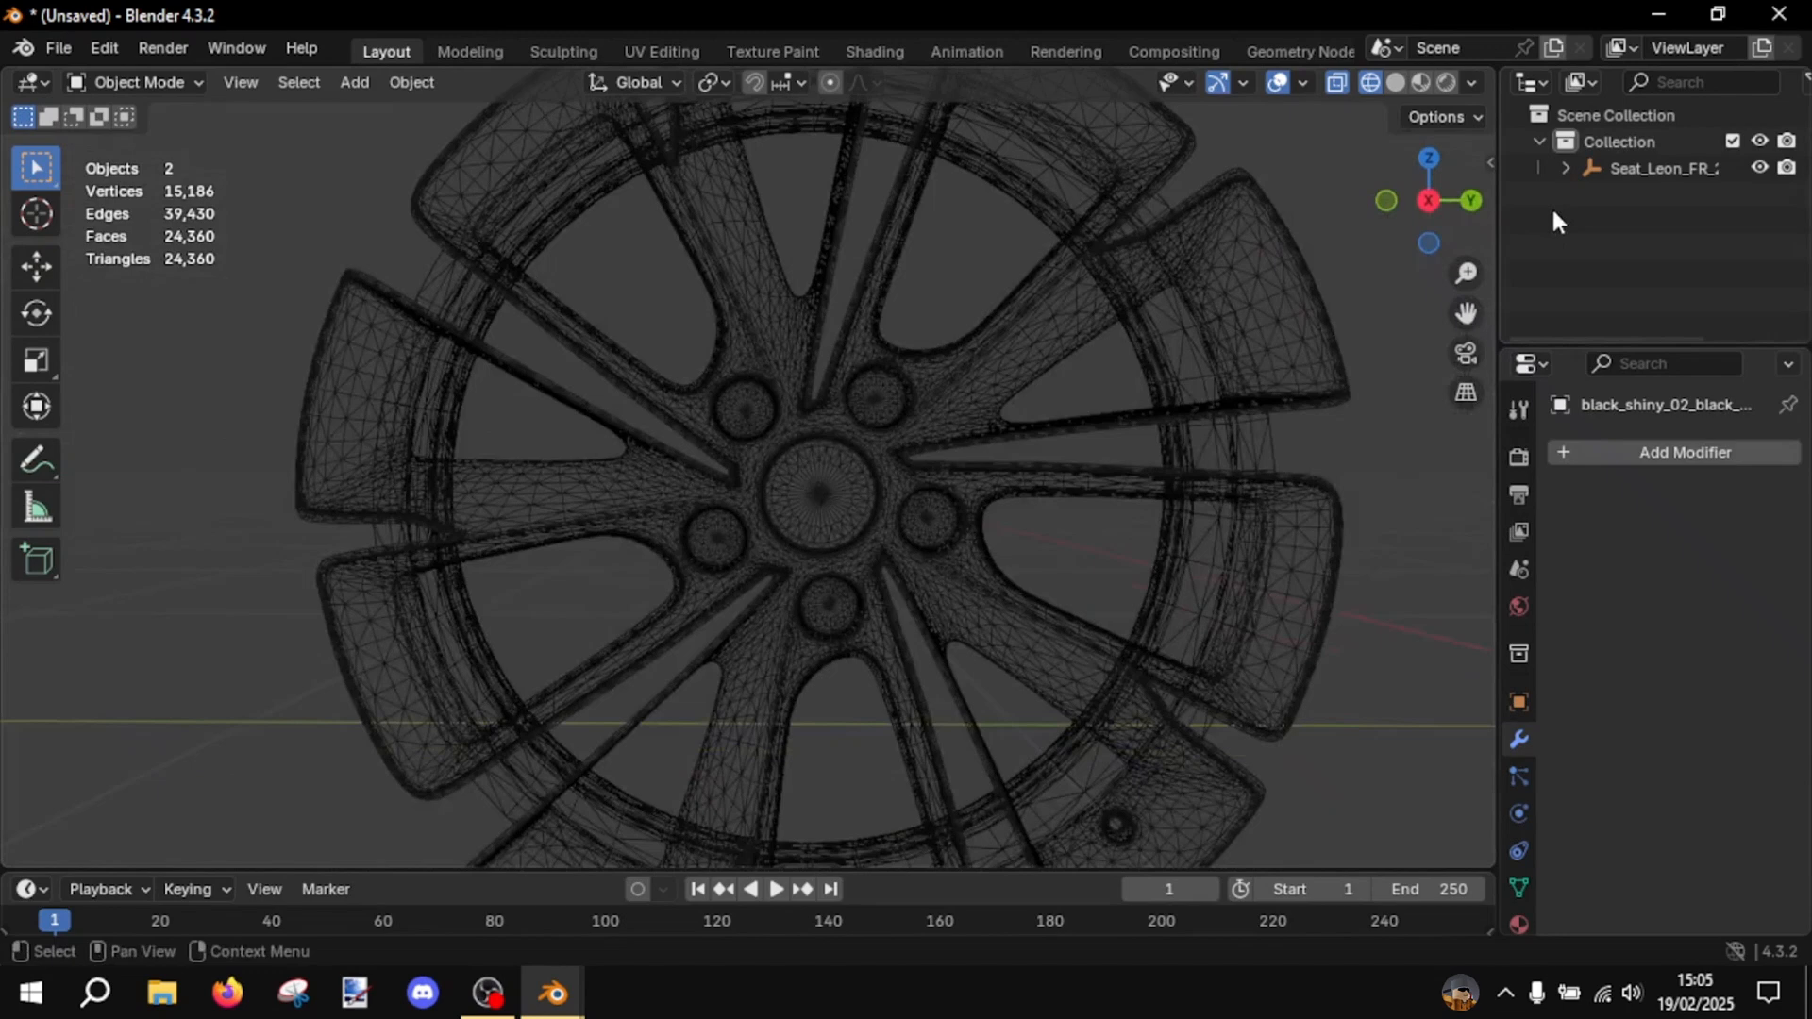
{"action": "left_click", "coordinate": [1426, 201]}
{"action": "left_click", "coordinate": [981, 487]}
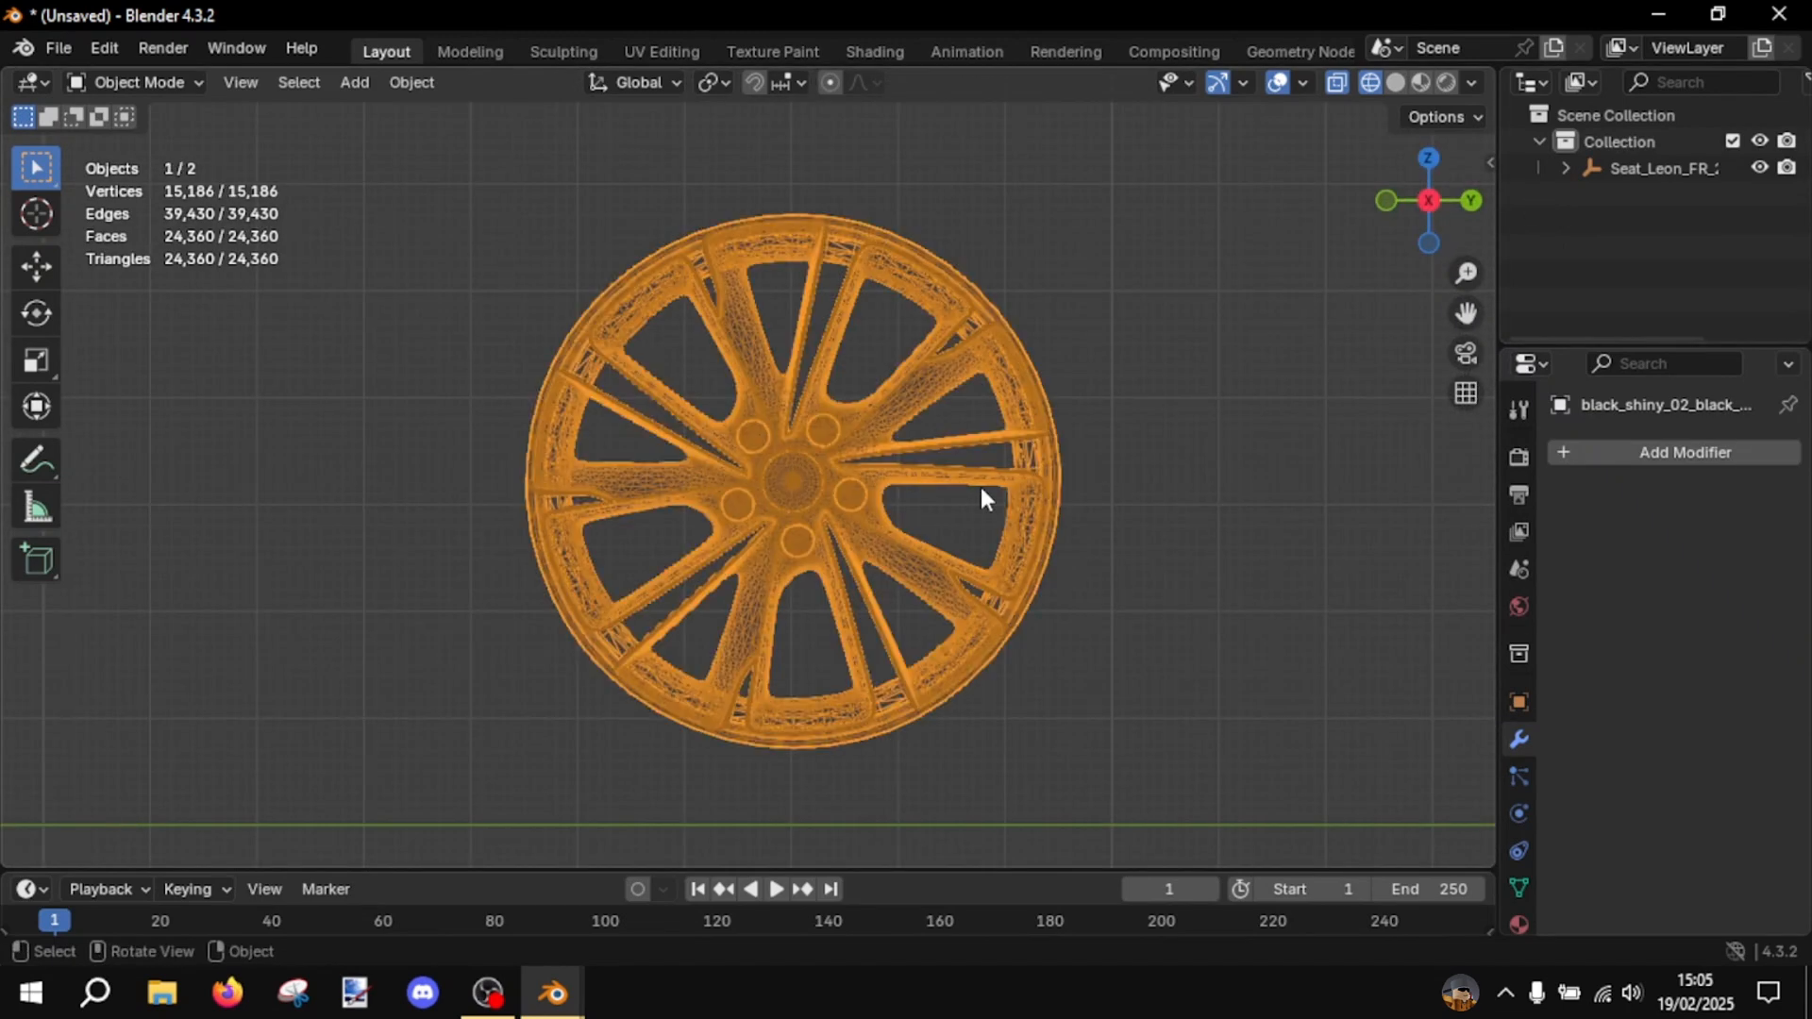
{"action": "key", "text": "Tab"}
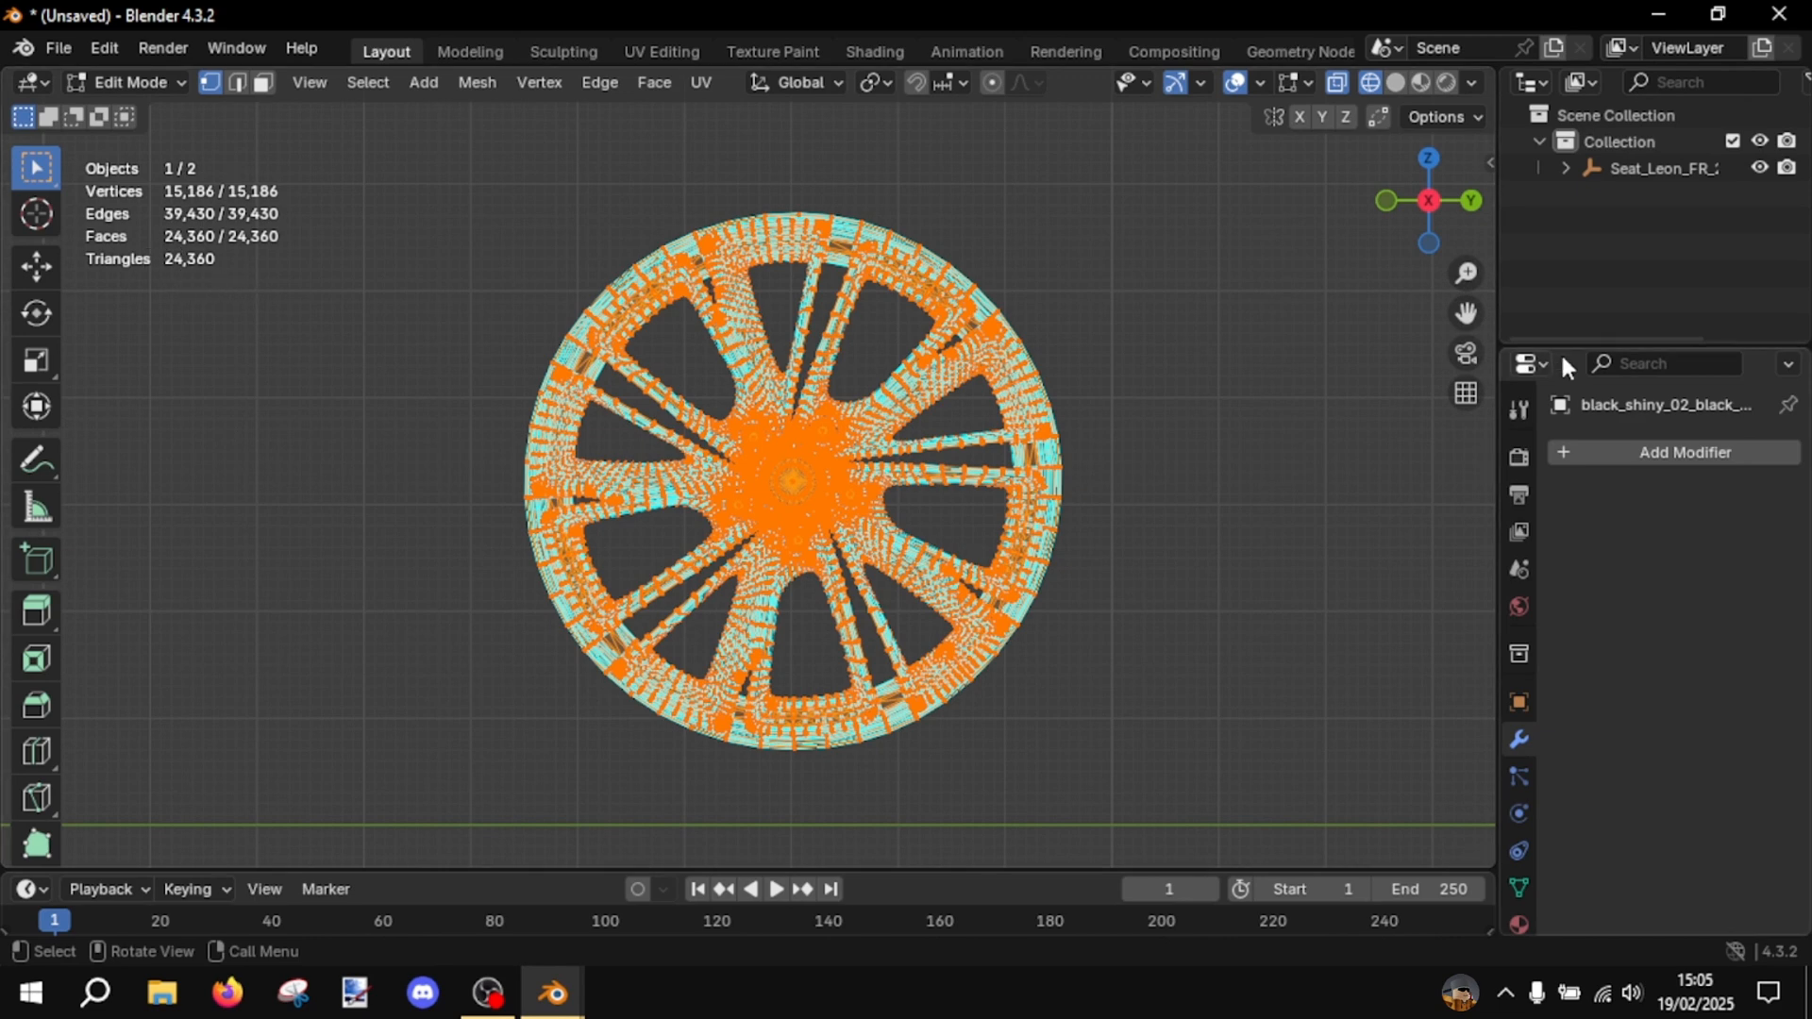
{"action": "left_click", "coordinate": [451, 189]}
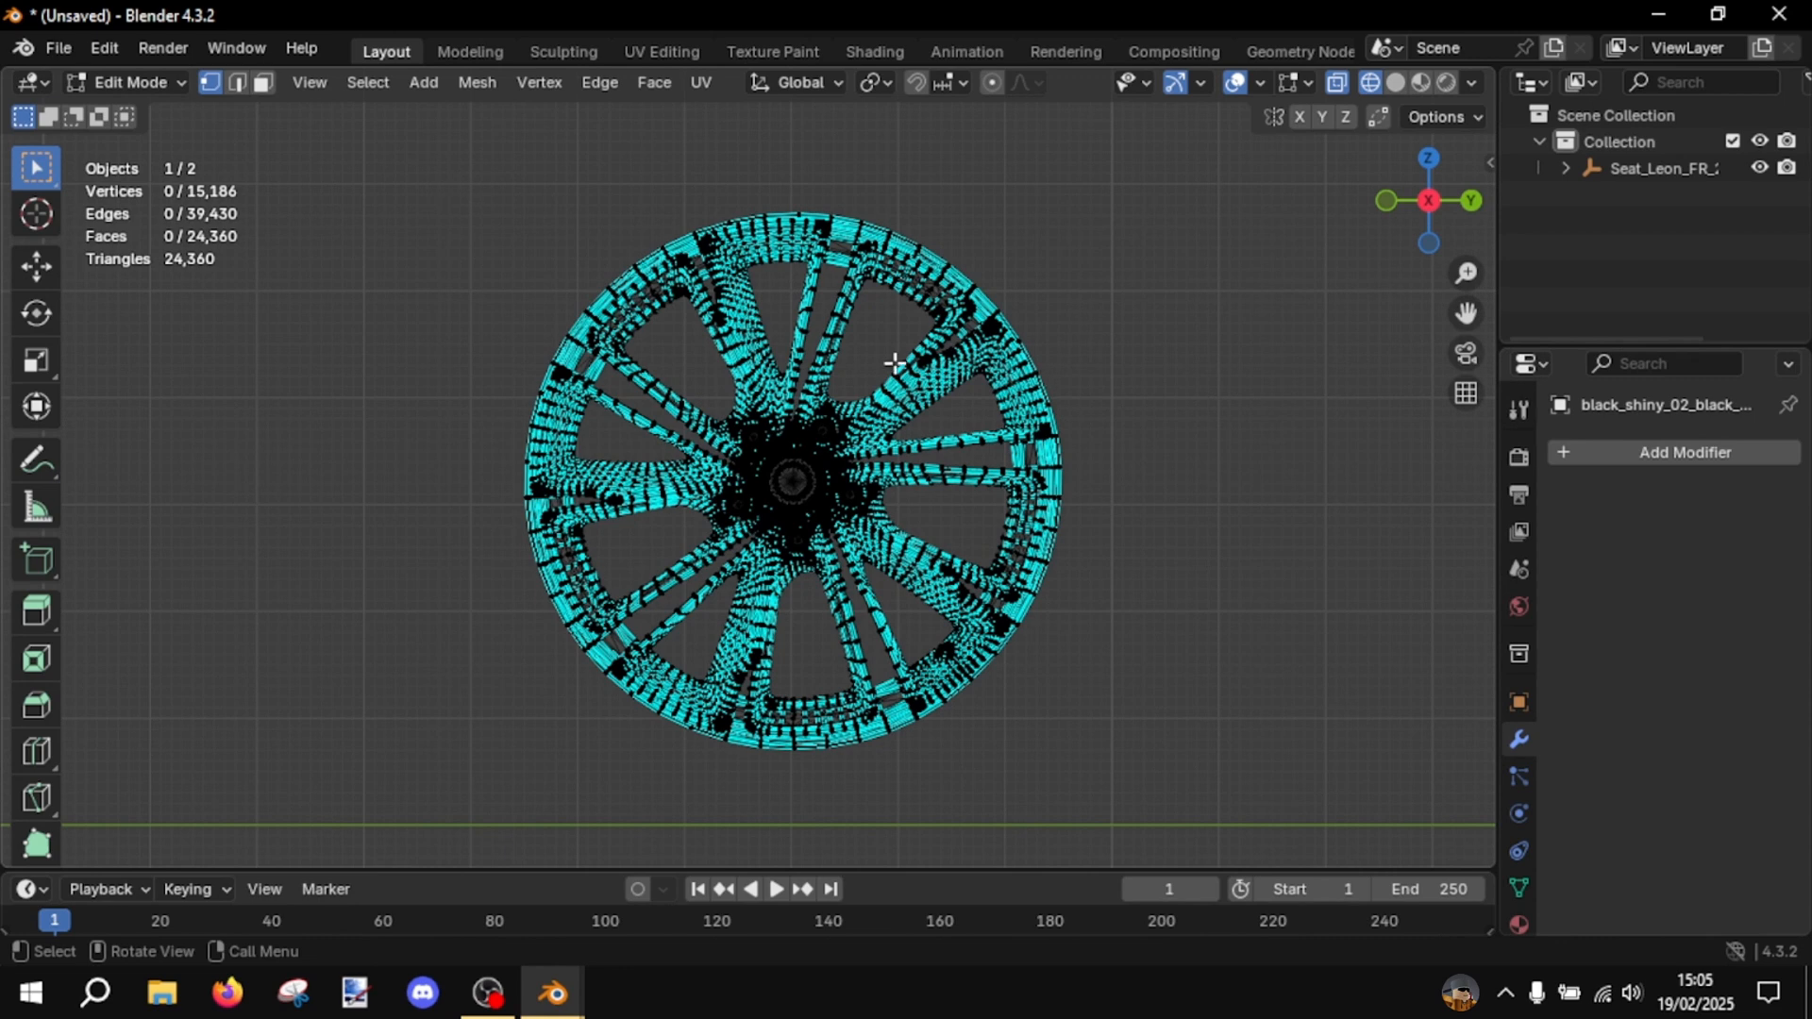
{"action": "left_click_drag", "start_coordinate": [396, 144], "coordinate": [1147, 449]}
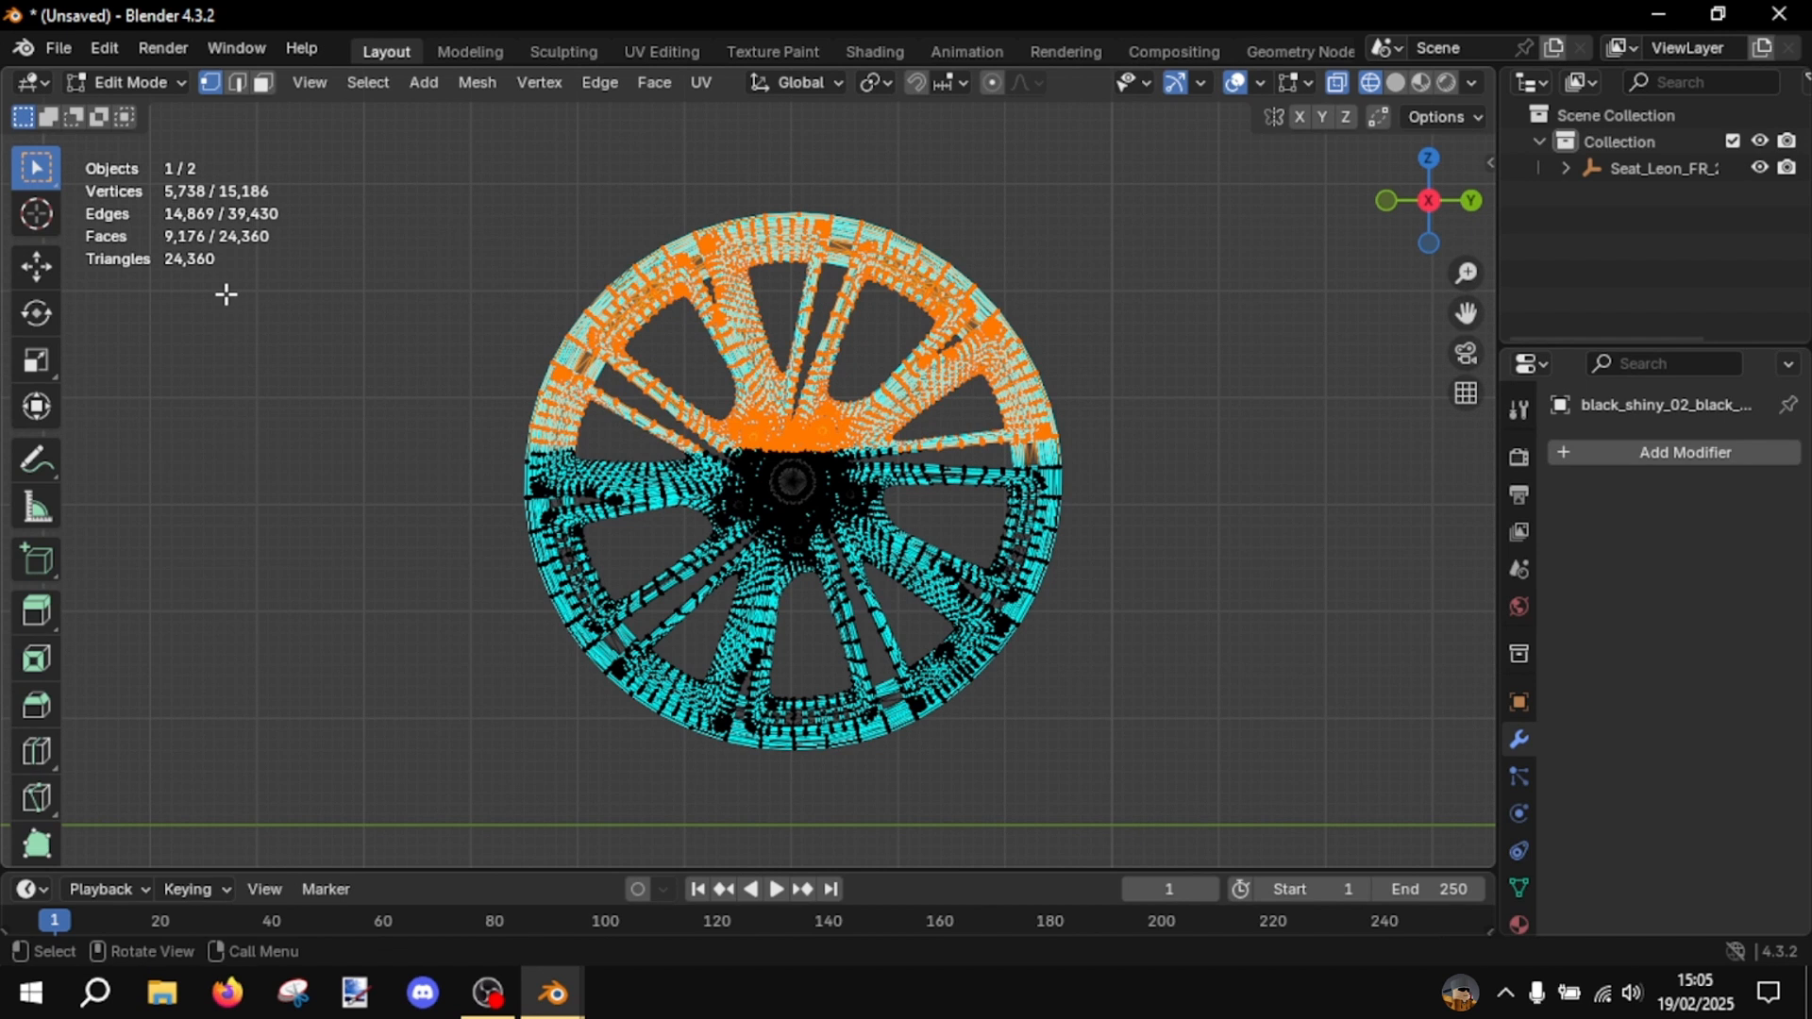
{"action": "key", "text": "p"}
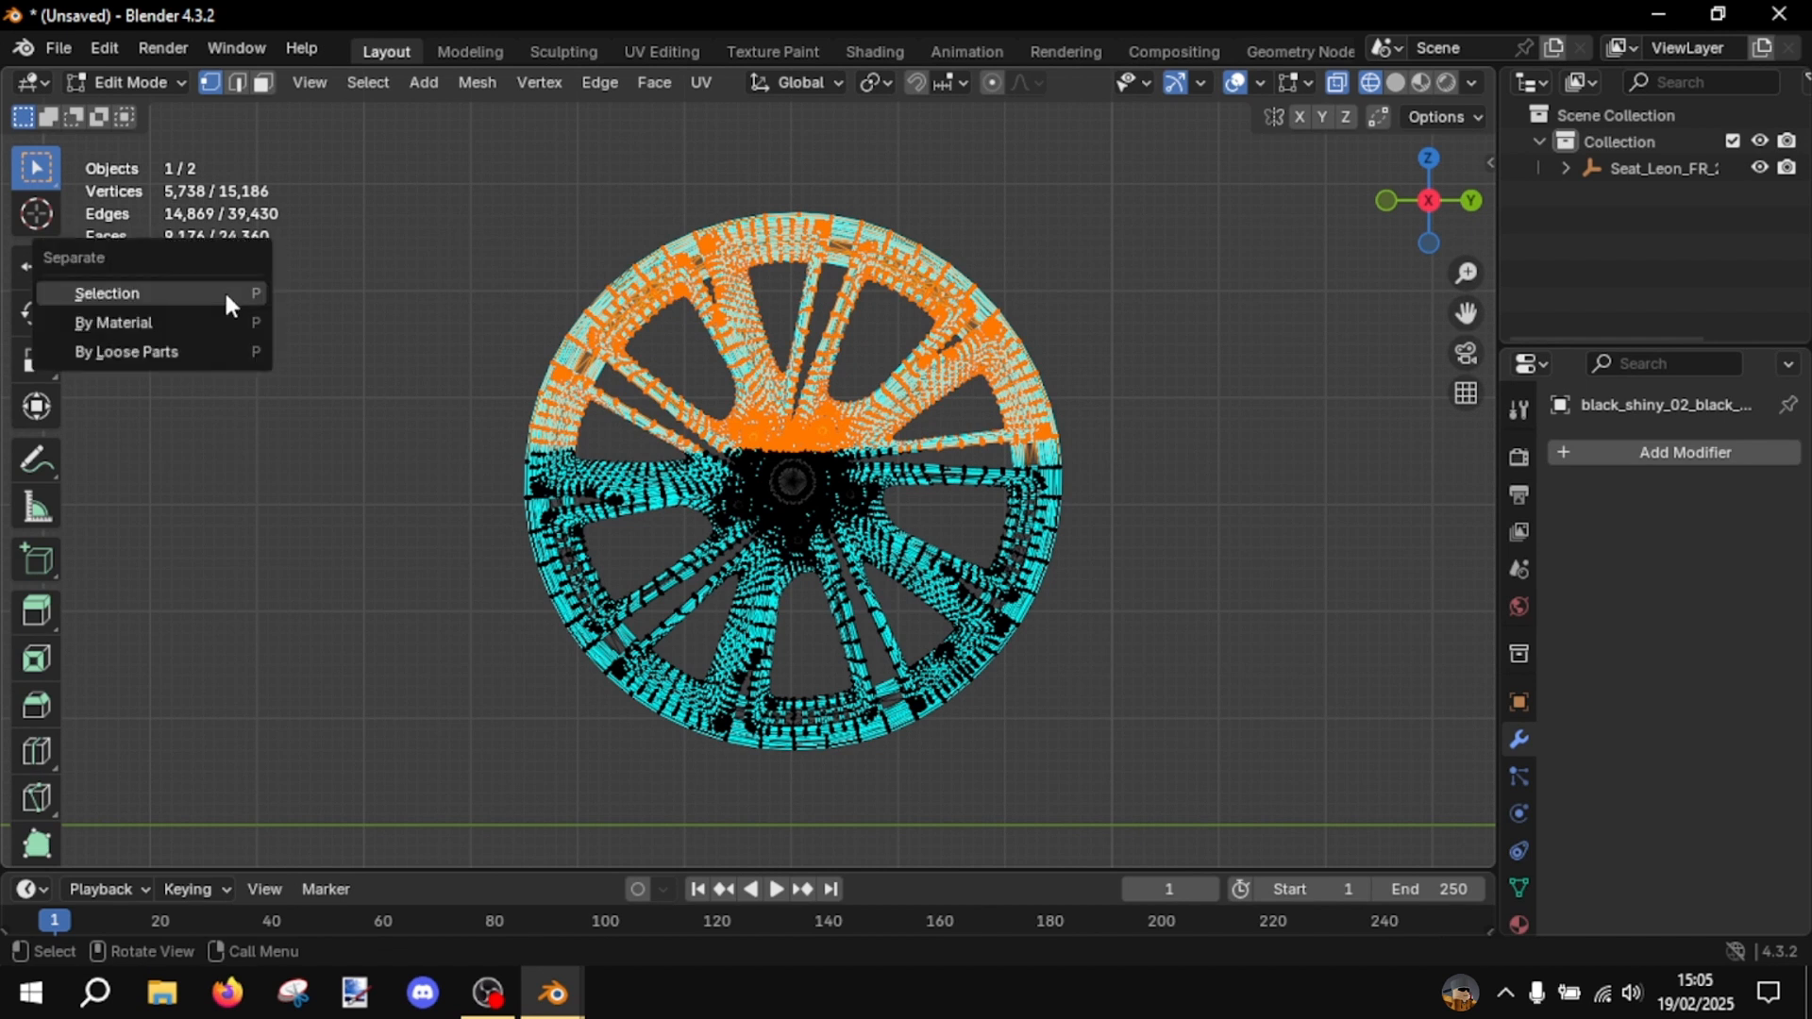
{"action": "left_click", "coordinate": [224, 289]}
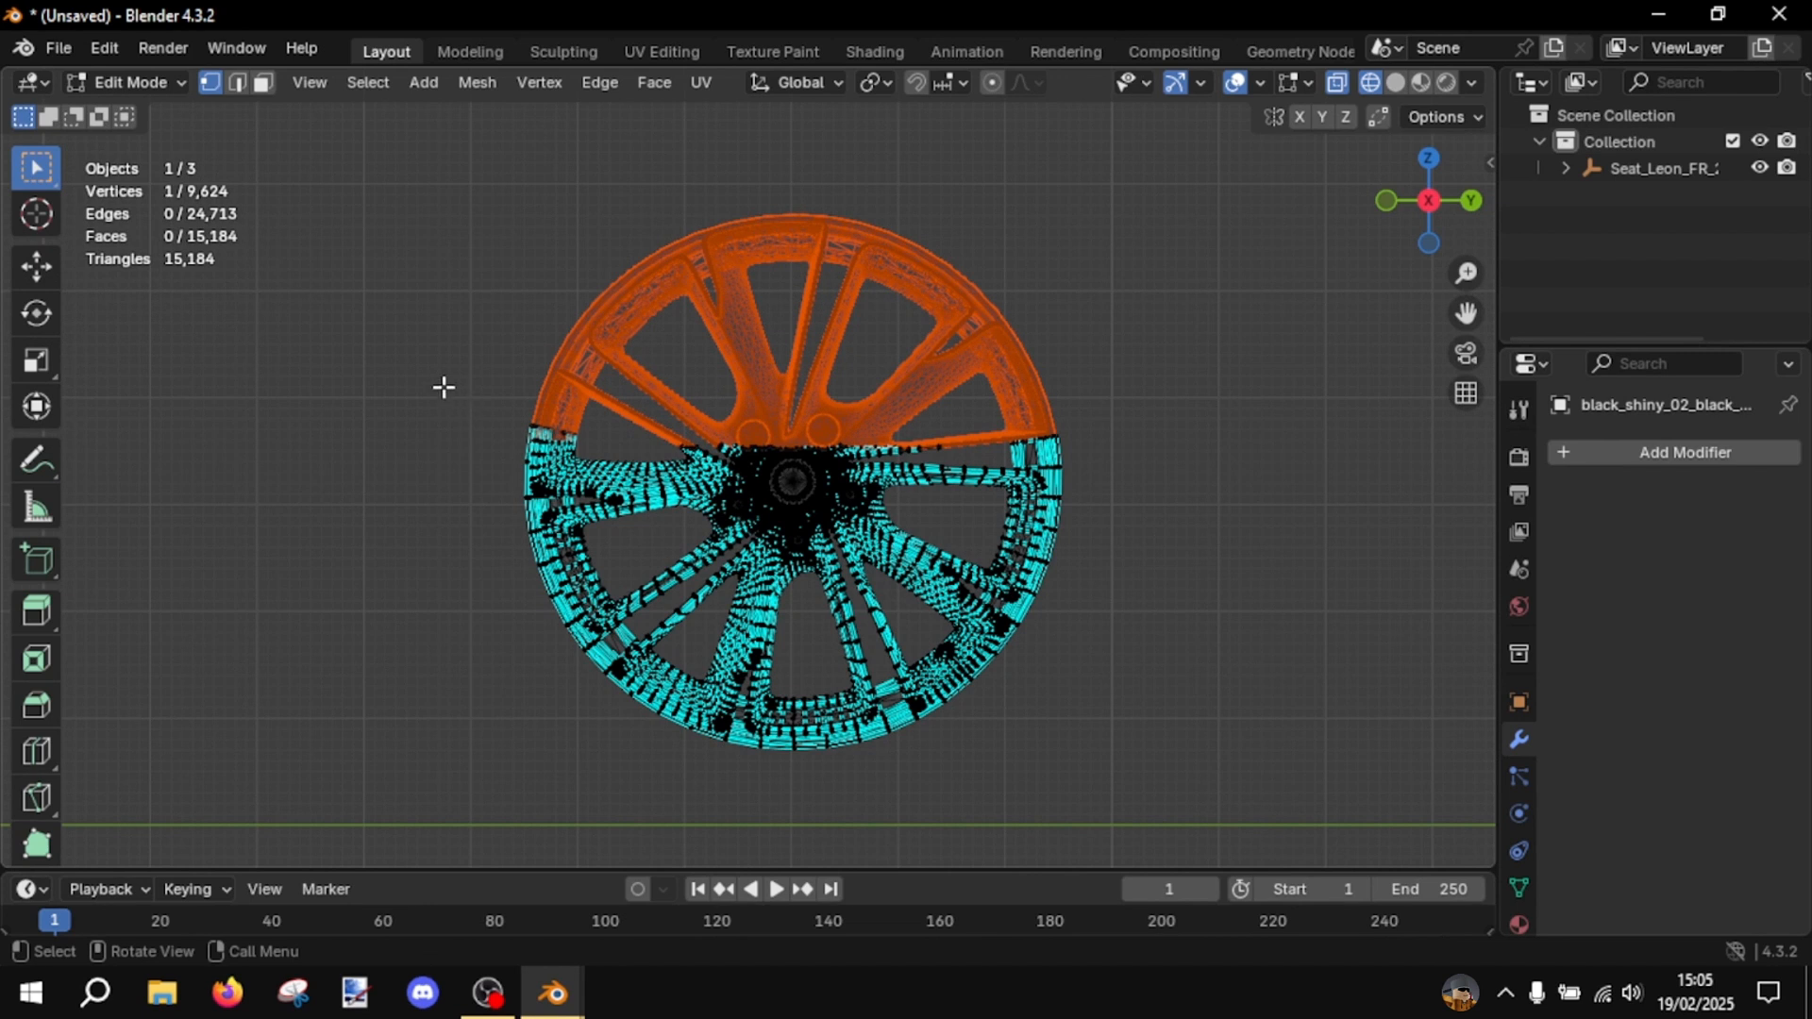
- Select the rim's middle band across the hub and wheel bolts and separate it into its own object
{"action": "left_click_drag", "start_coordinate": [445, 388], "coordinate": [1208, 562]}
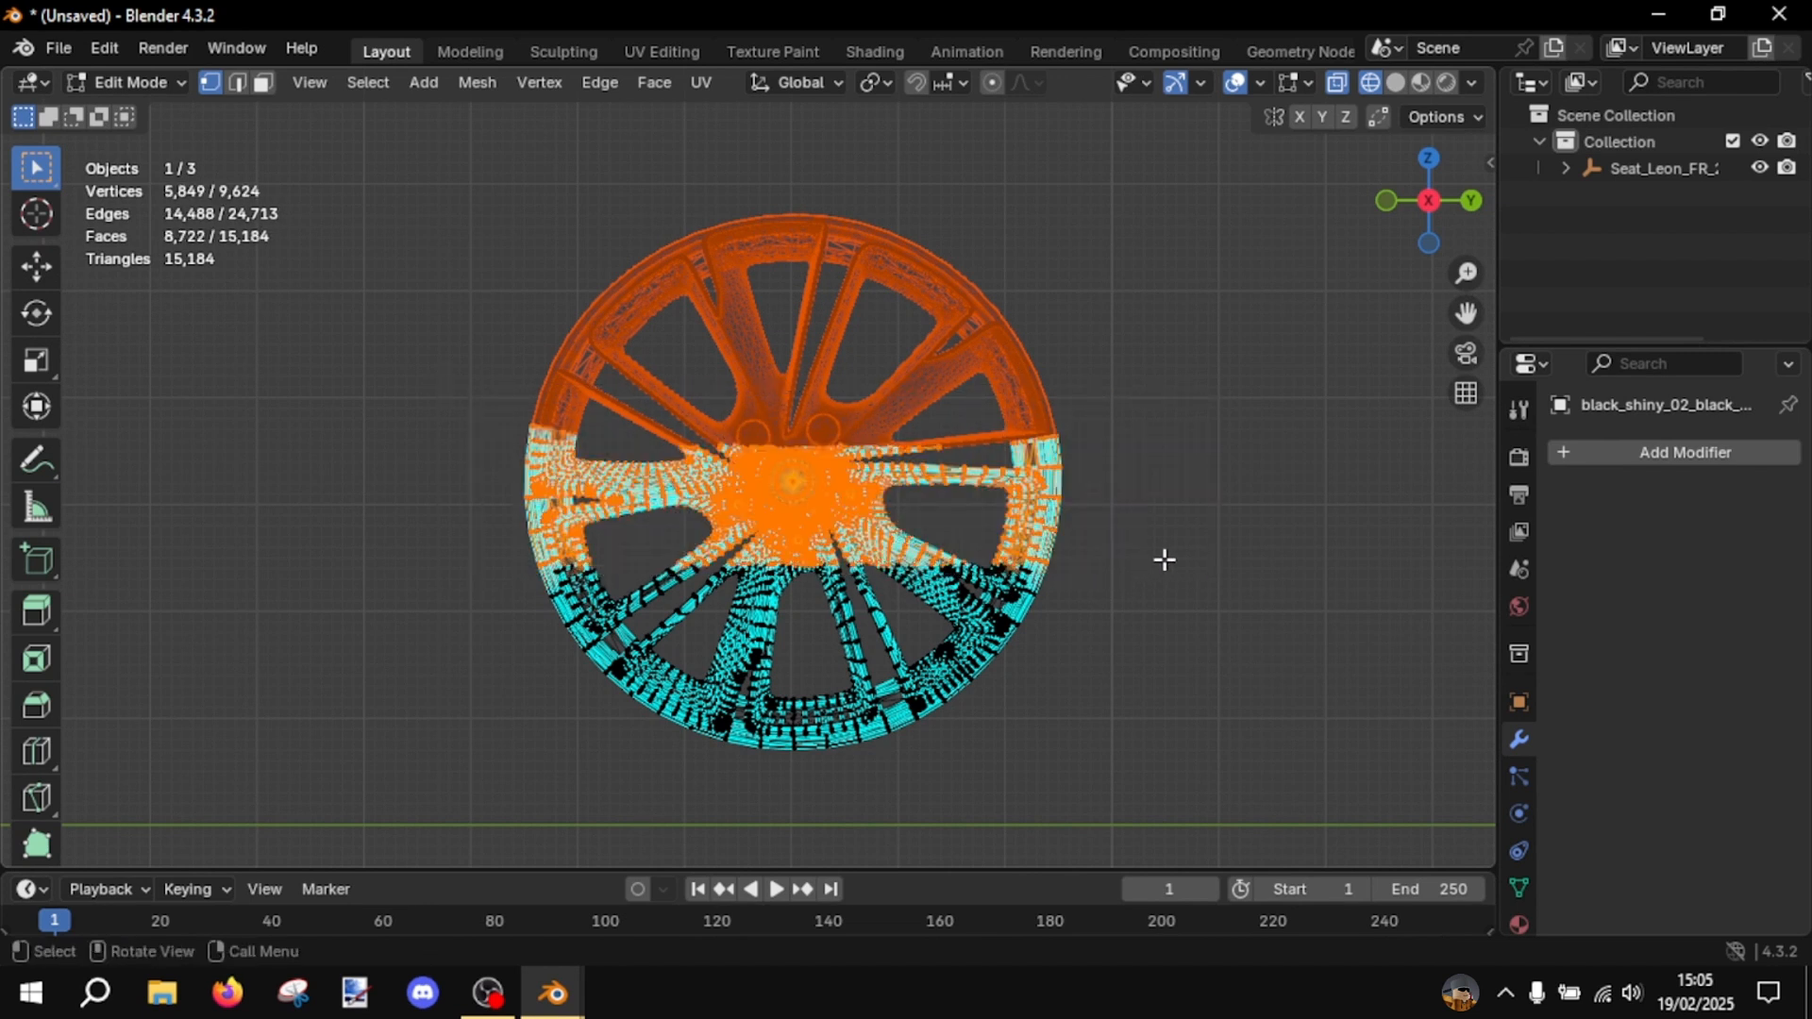
{"action": "key", "text": "p"}
{"action": "key", "text": "p"}
{"action": "left_click", "coordinate": [1041, 518]}
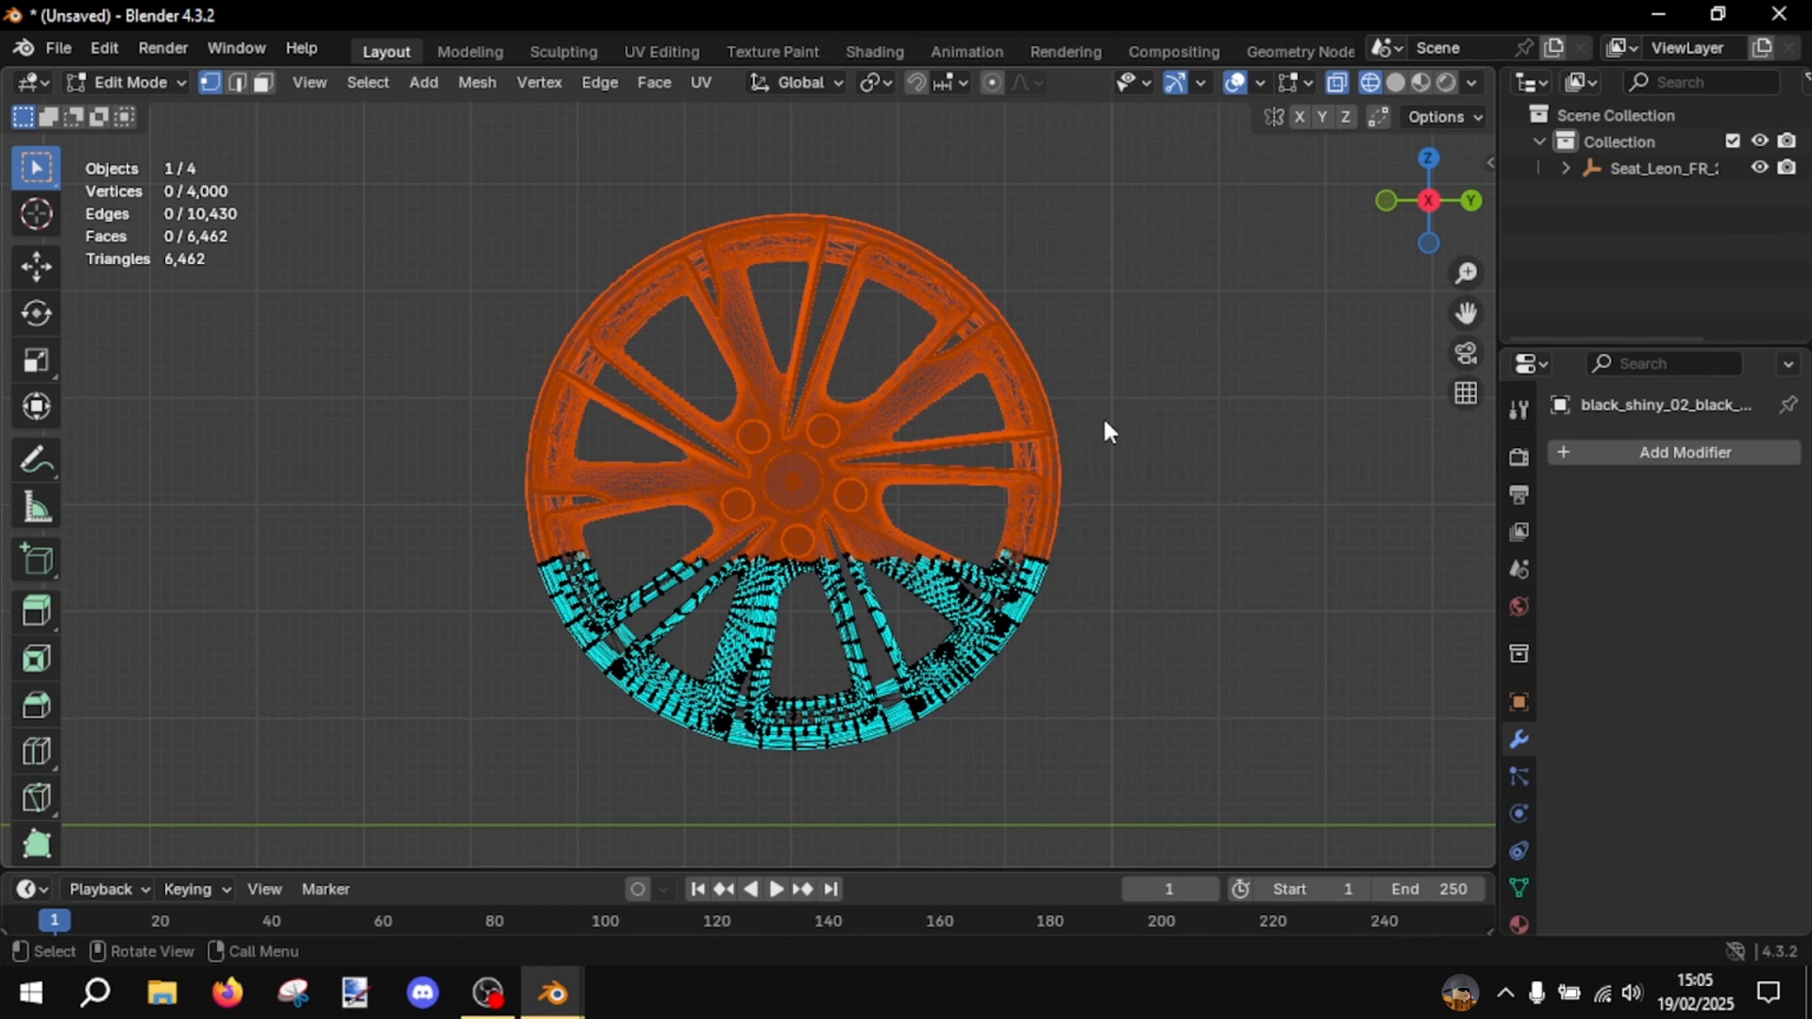
- Return to Object Mode and display the split rim with solid shading
{"action": "key", "text": "Tab"}
{"action": "left_click", "coordinate": [1395, 82]}
{"action": "left_click", "coordinate": [1254, 349]}
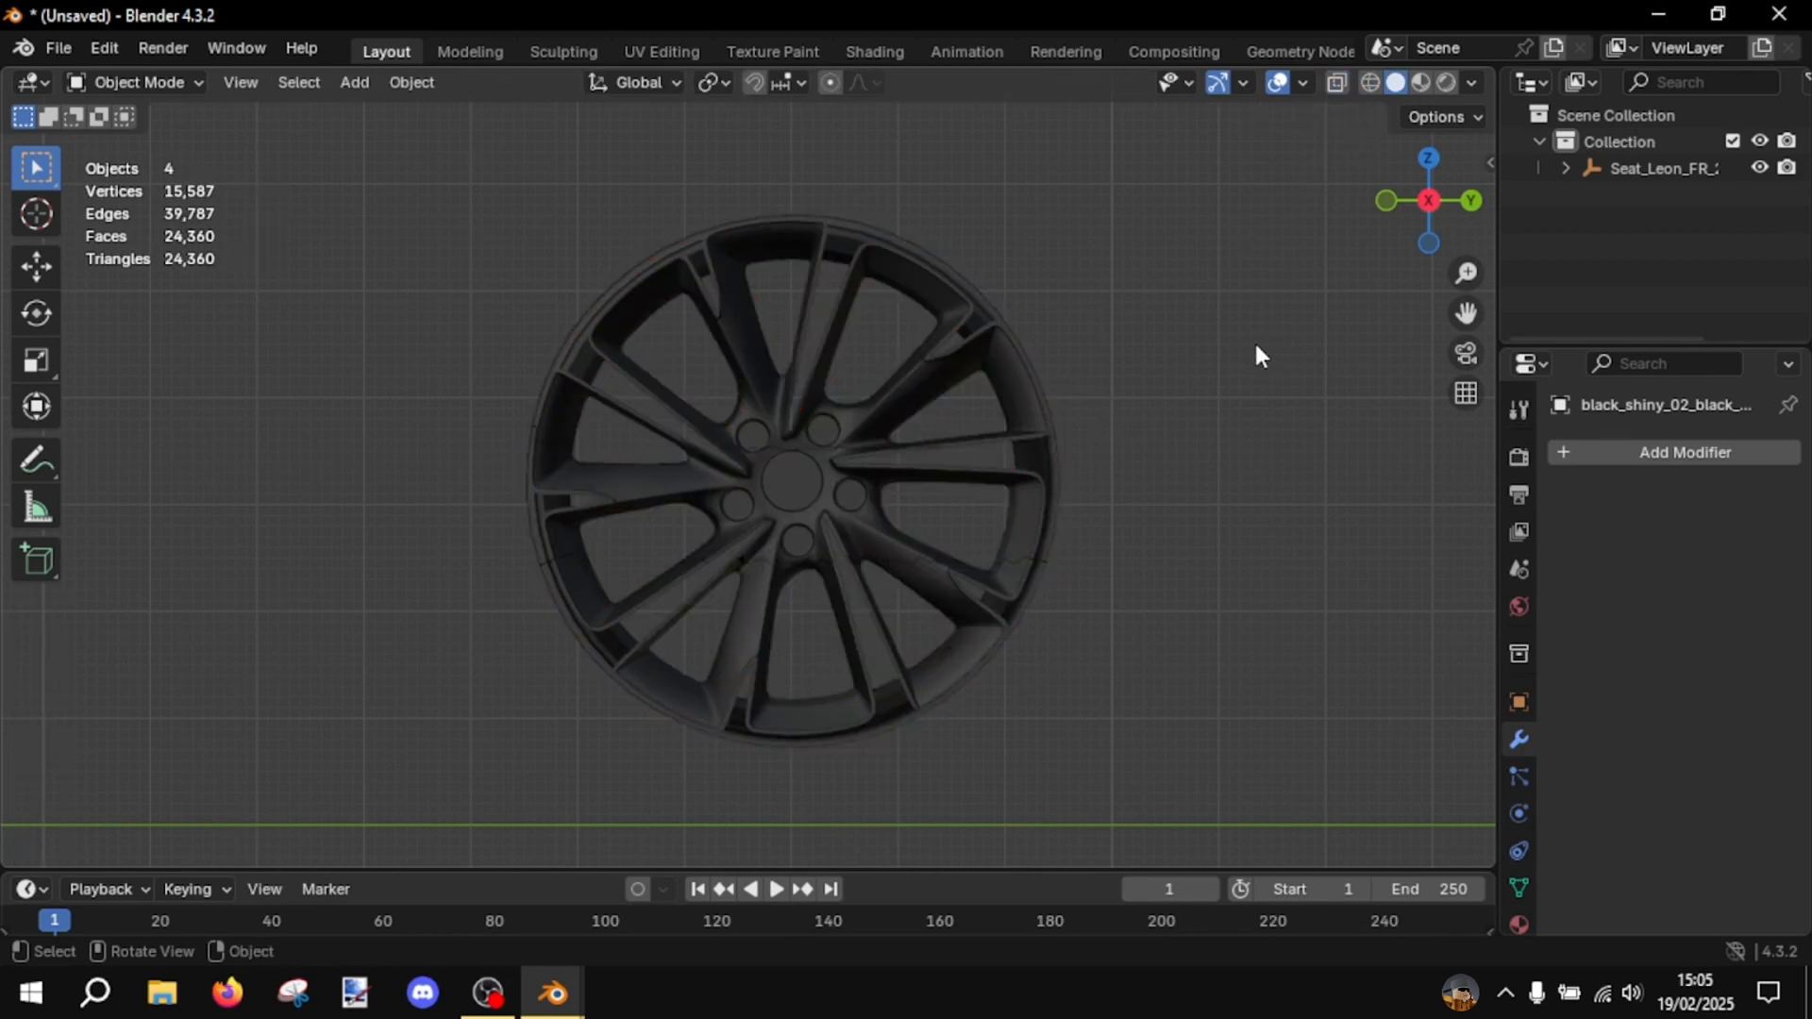
{"action": "scroll", "coordinate": [1130, 360], "scroll_direction": "up", "scroll_amount": 5}
{"action": "scroll", "coordinate": [802, 326], "scroll_direction": "down", "scroll_amount": 2}
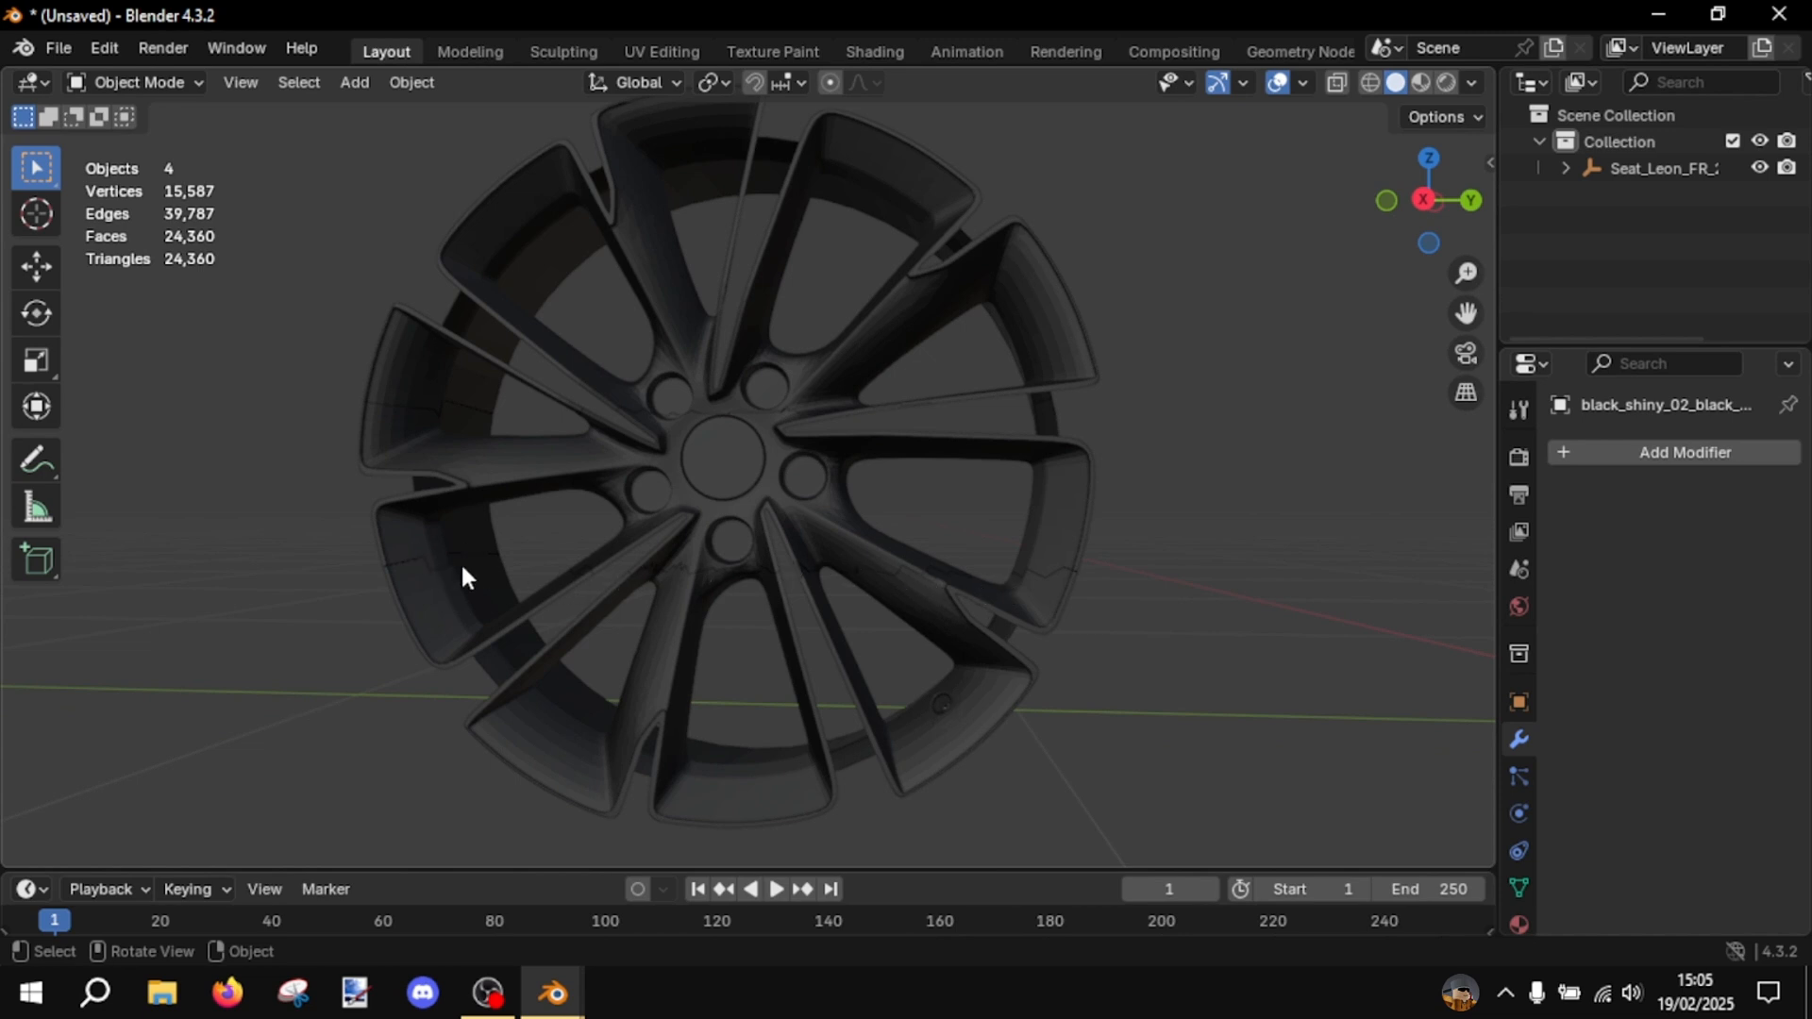
- Check the triangle counts of the upper, middle and lower rim pieces one by one
{"action": "left_click", "coordinate": [618, 253]}
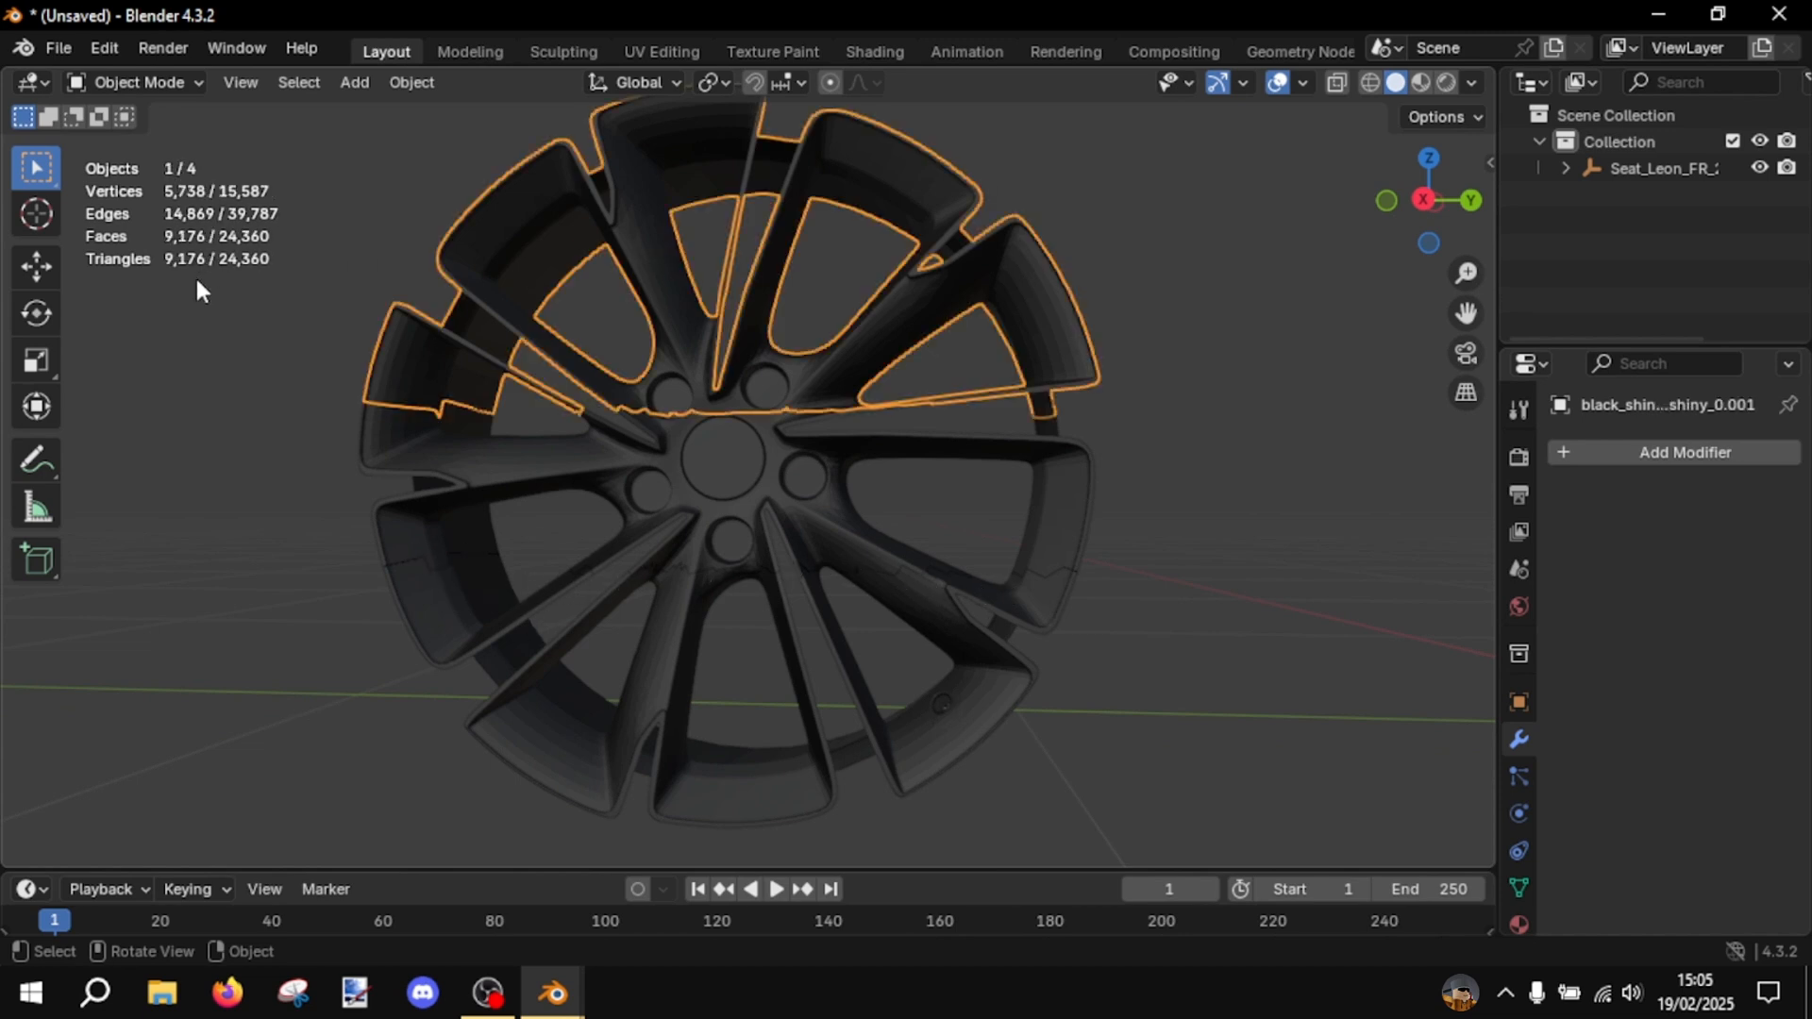
{"action": "left_click", "coordinate": [639, 462]}
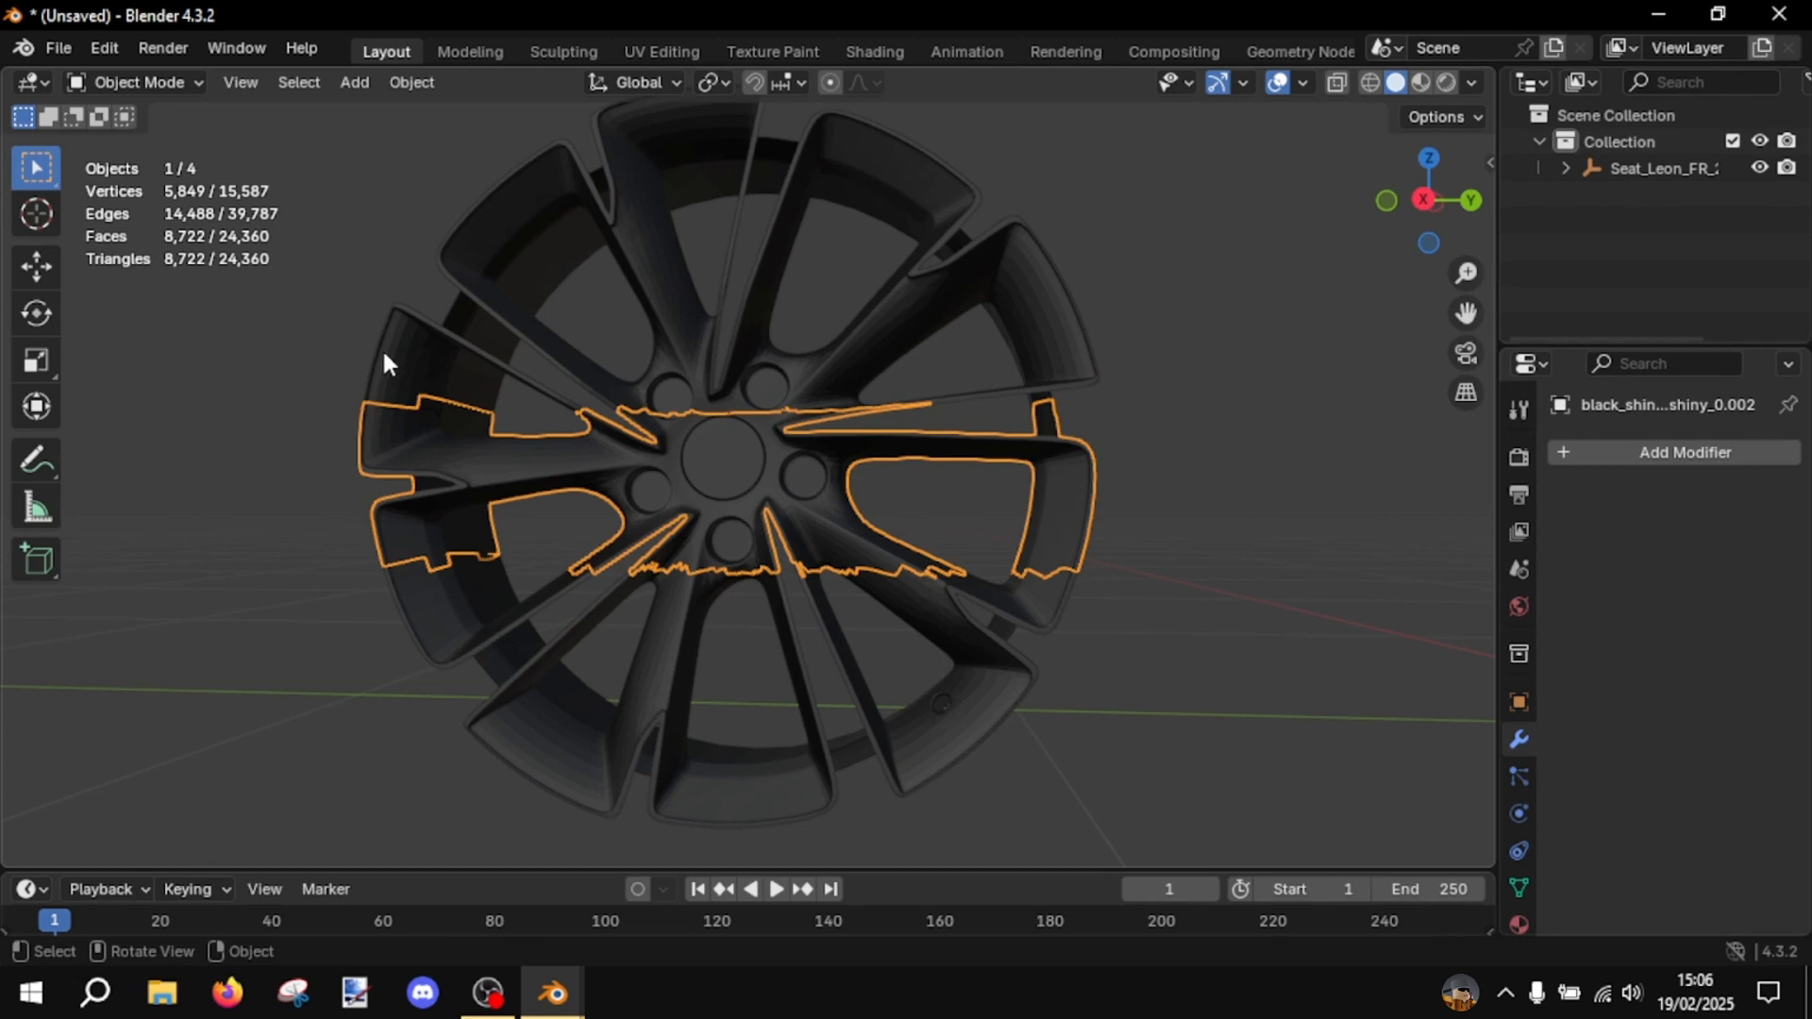
{"action": "left_click", "coordinate": [550, 675]}
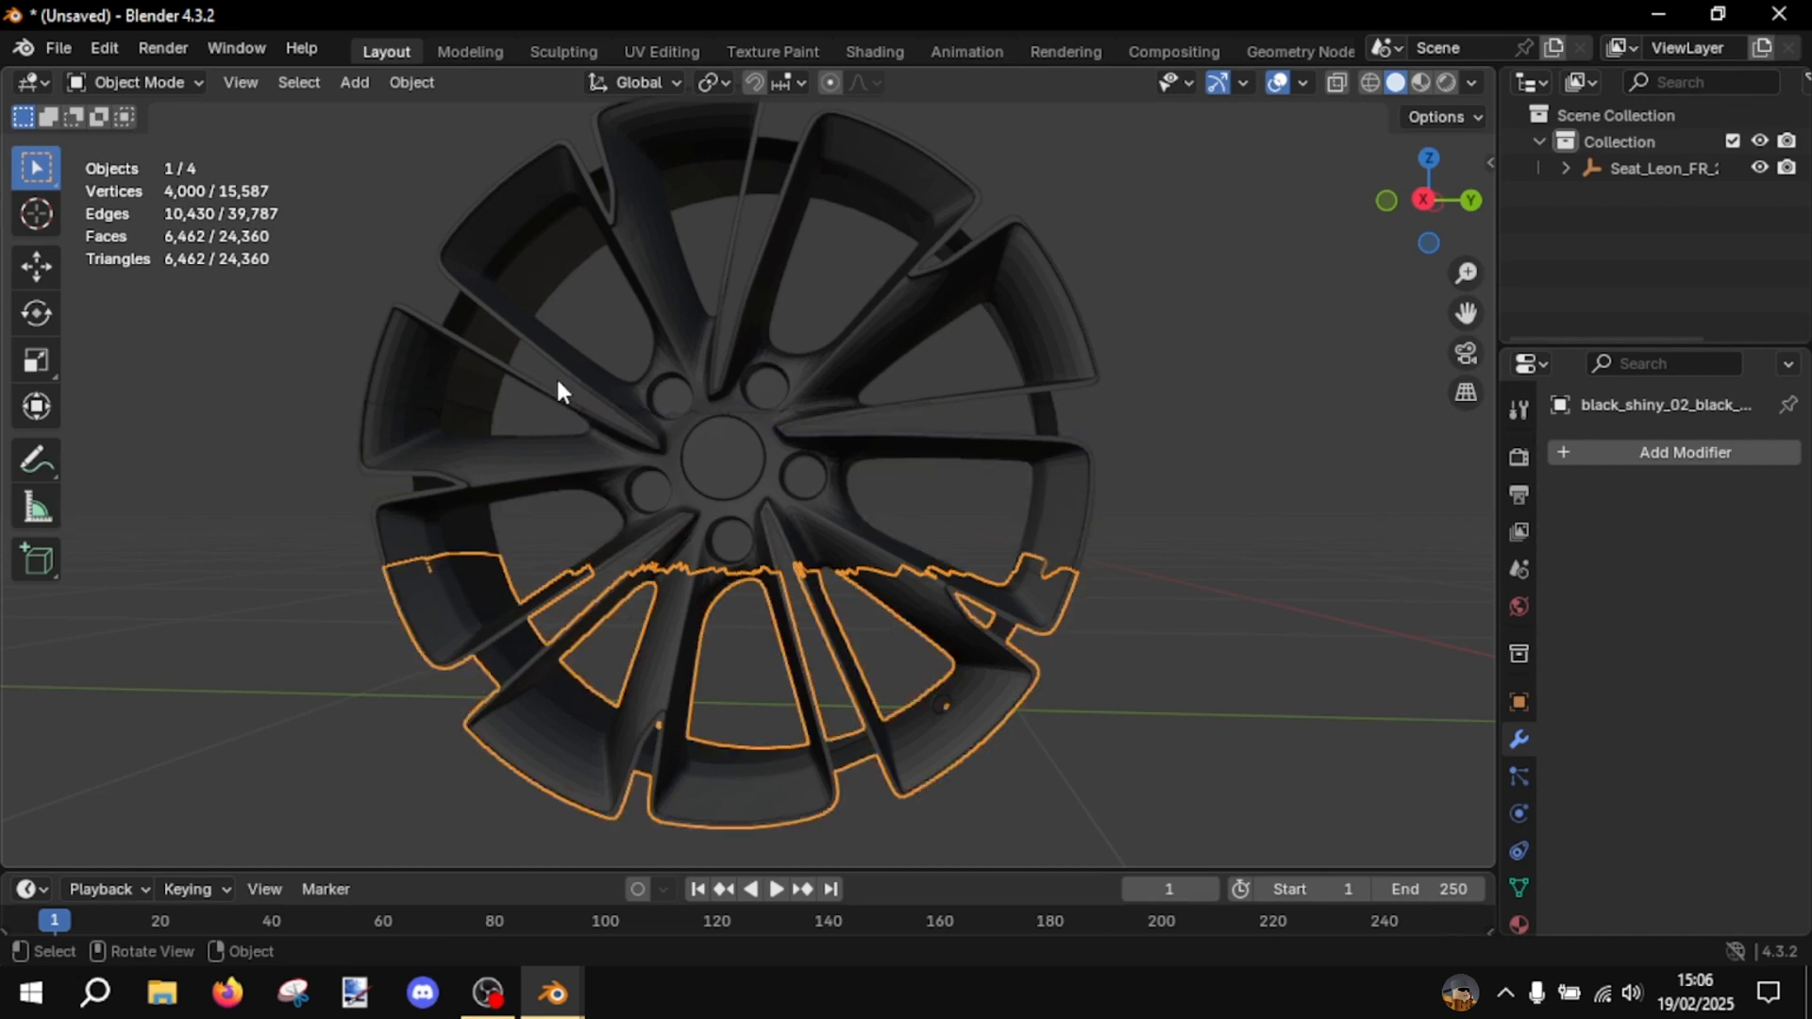
{"action": "middle_click_drag", "start_coordinate": [557, 391], "coordinate": [906, 528]}
{"action": "left_click", "coordinate": [1096, 639]}
- Delete the middle and lower rim pieces, keeping only the upper piece
{"action": "left_click", "coordinate": [679, 291]}
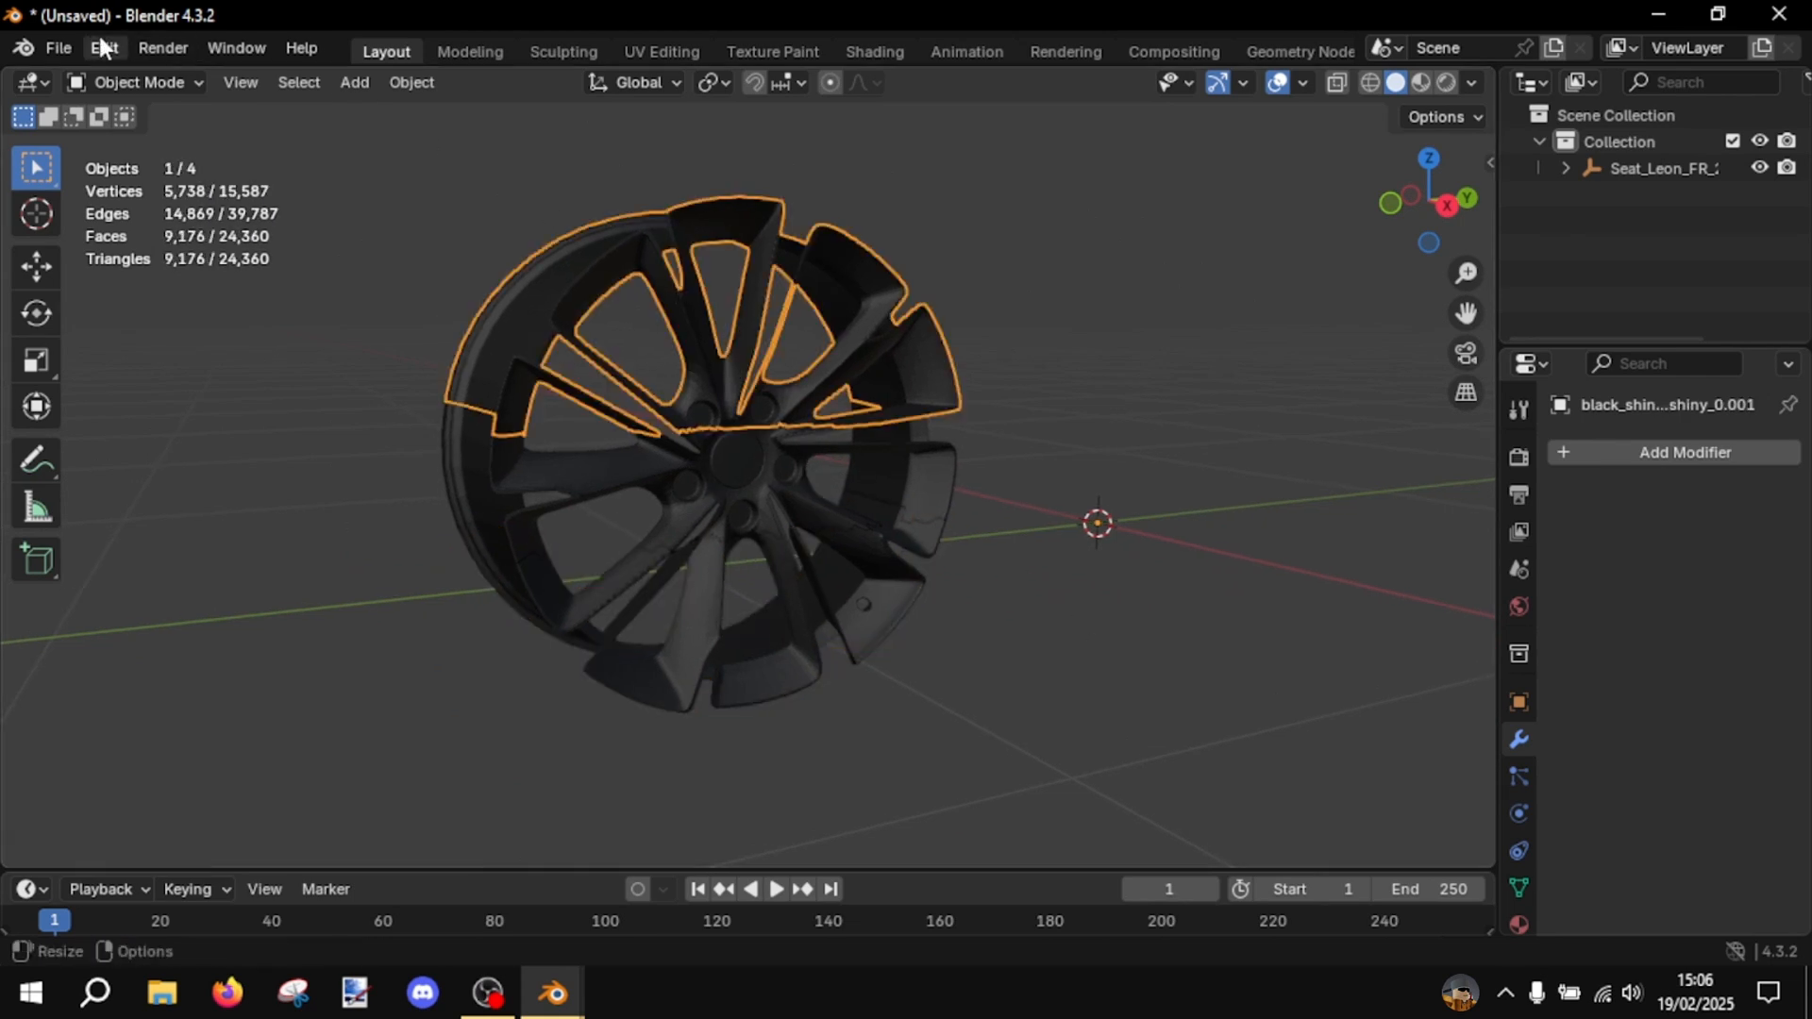
{"action": "left_click", "coordinate": [62, 43]}
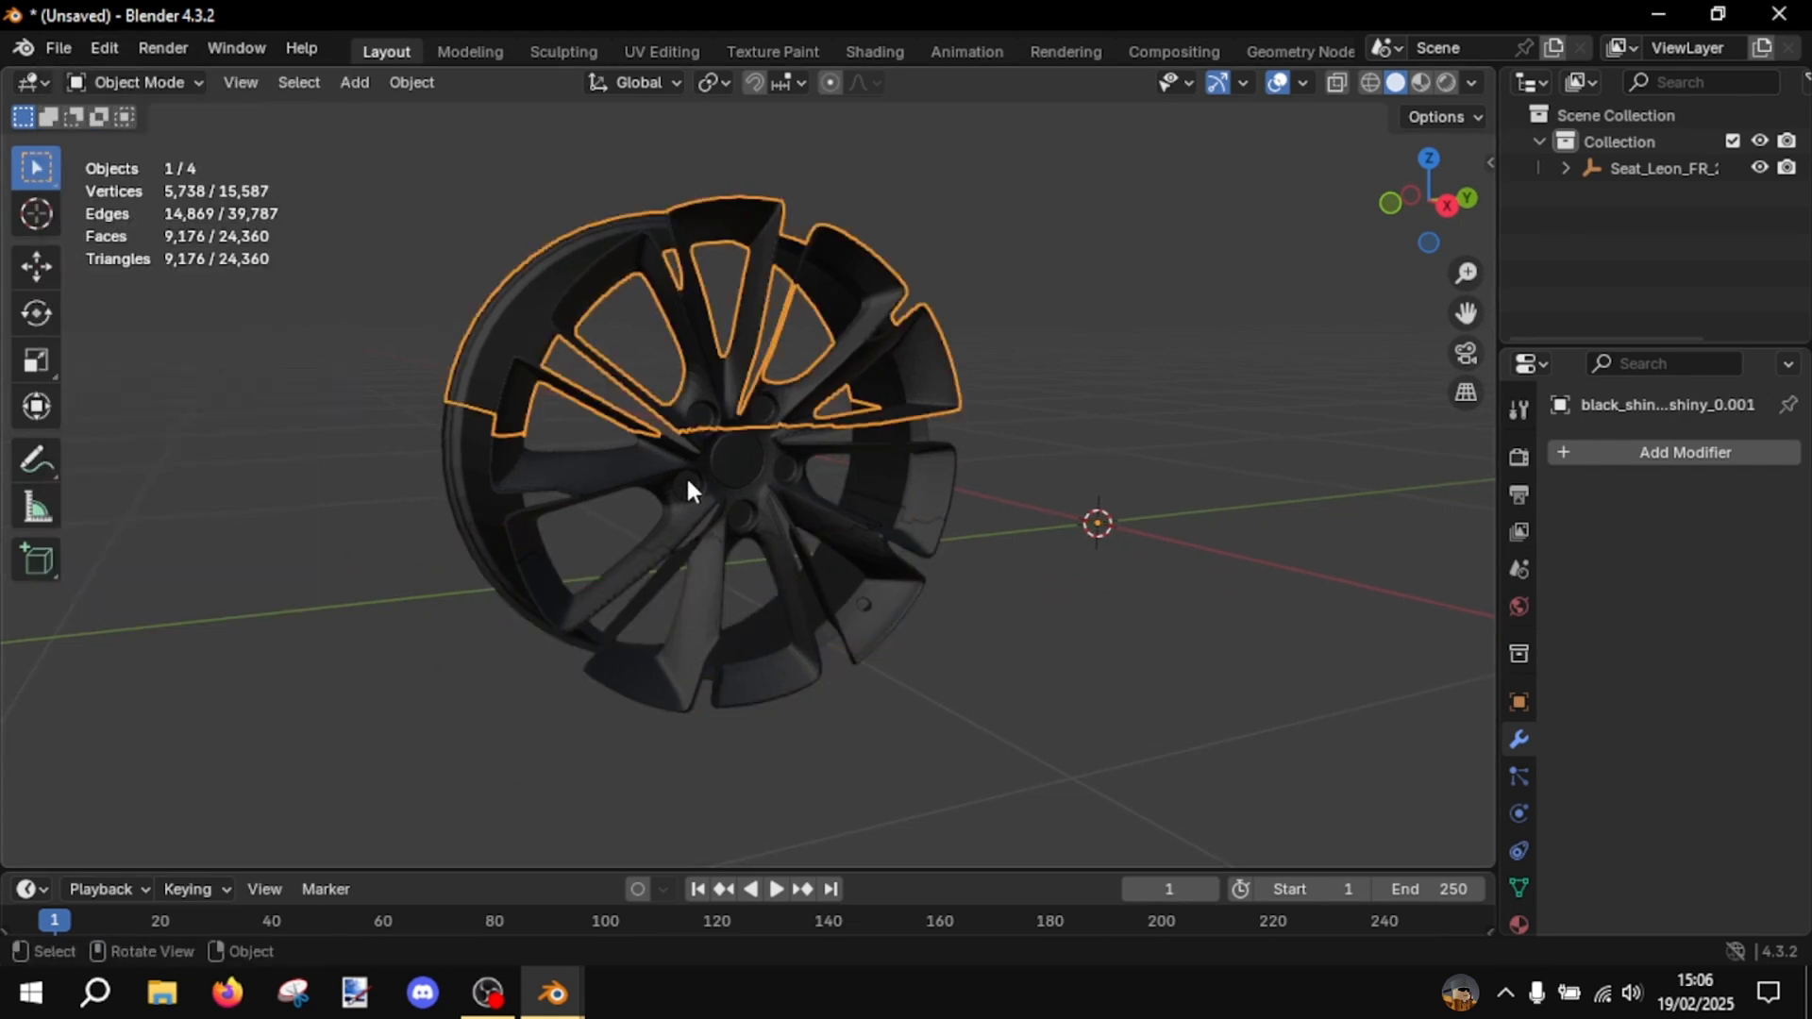
{"action": "left_click", "coordinate": [706, 547]}
{"action": "left_click", "coordinate": [727, 580], "text": "shift"}
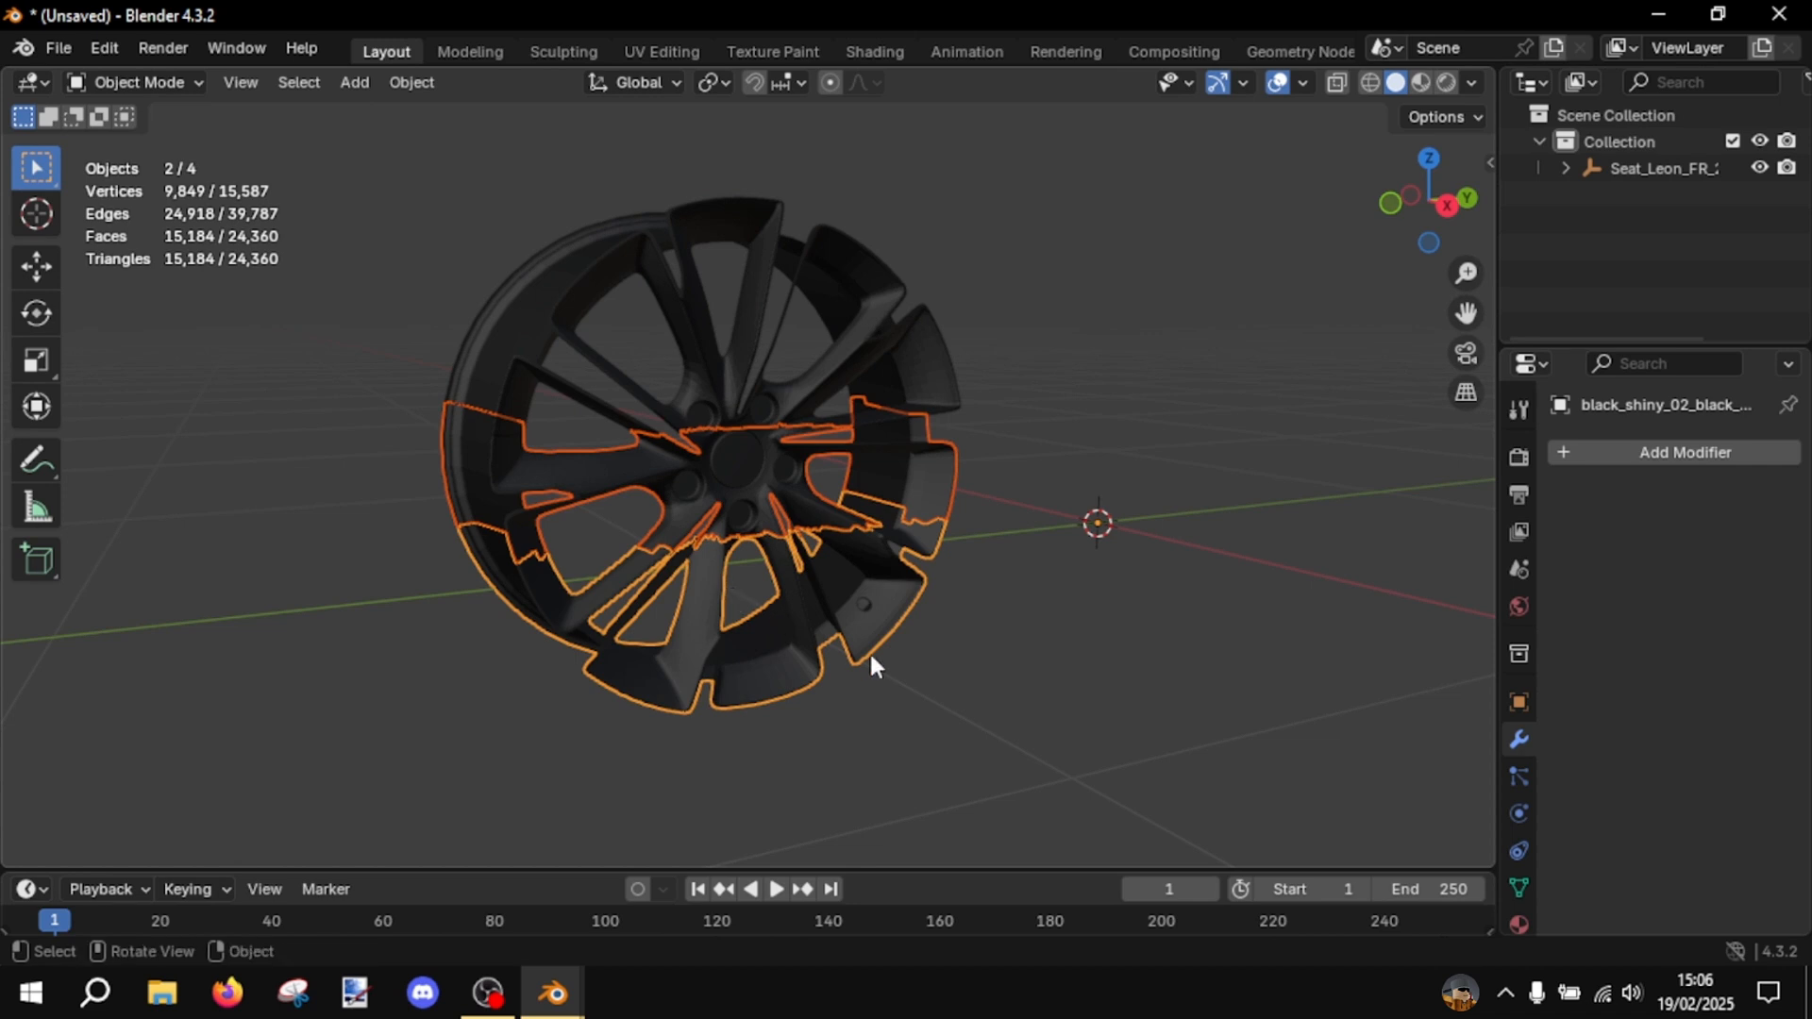
{"action": "key", "text": "x"}
{"action": "left_click", "coordinate": [904, 677]}
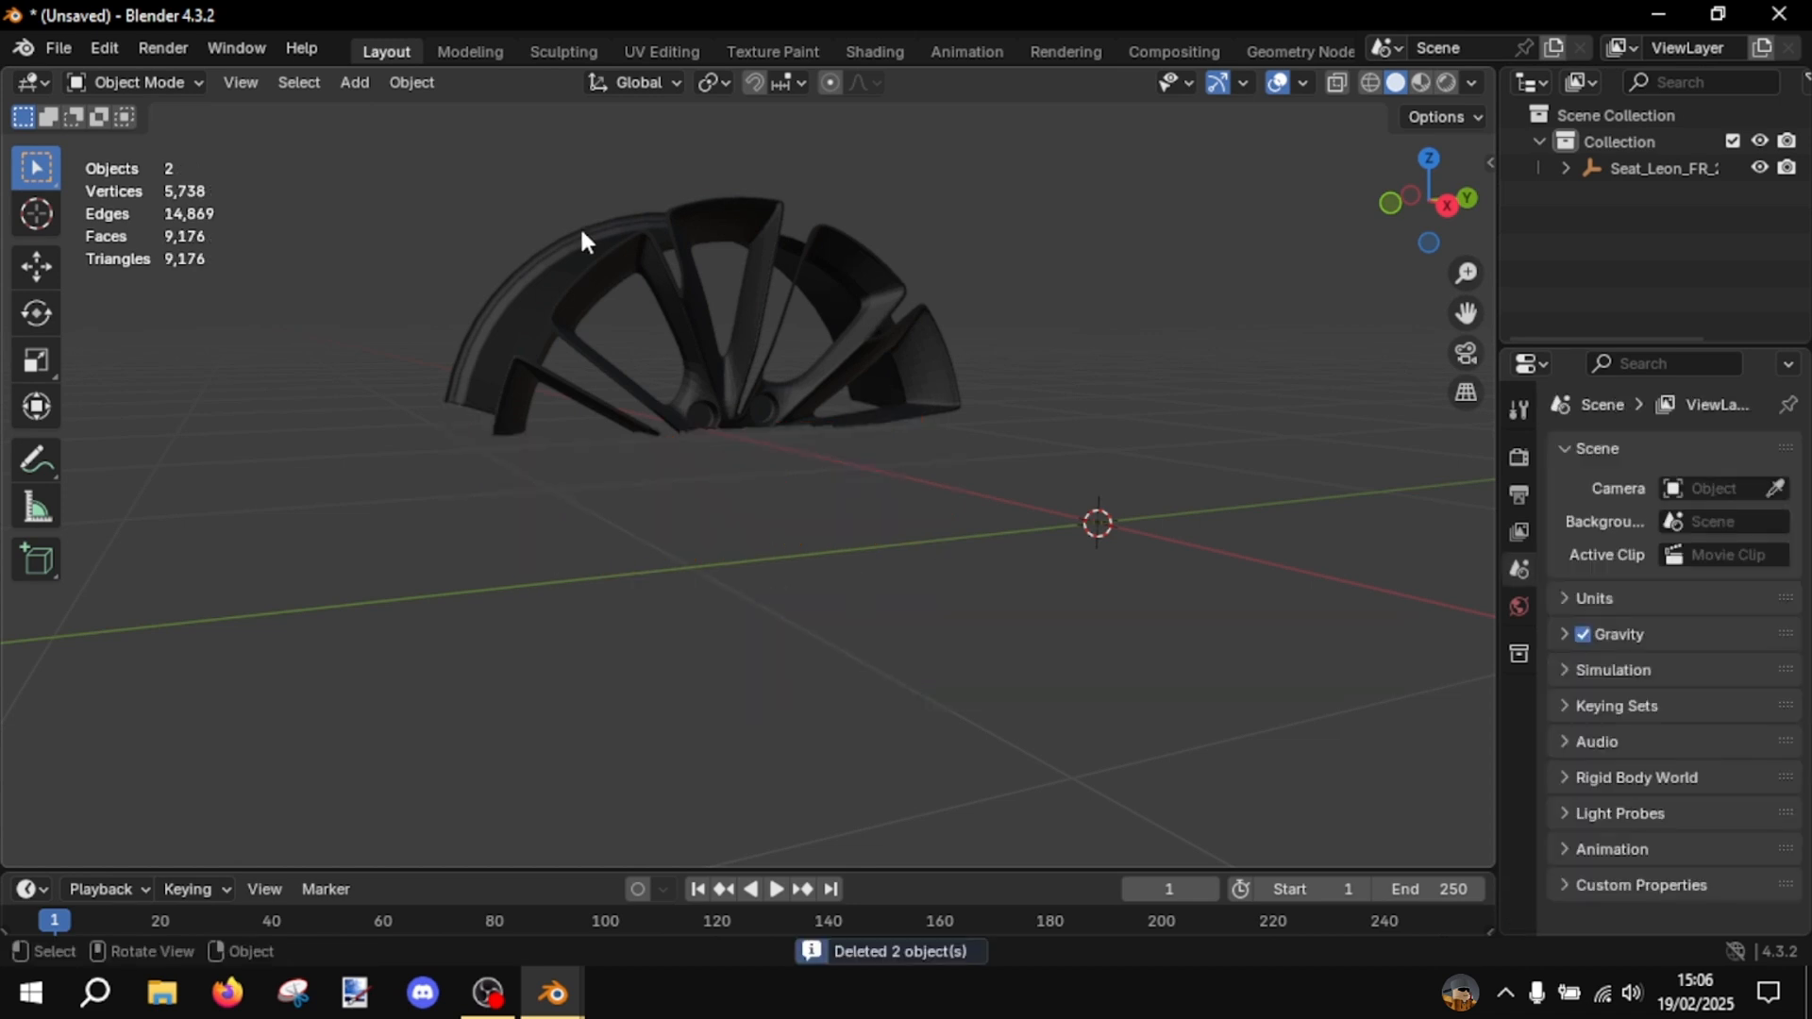
- Export the upper rim piece as the Wavefront OBJ file "Gente 1.obj" in the TUTO folder
{"action": "left_click", "coordinate": [580, 224]}
{"action": "left_click", "coordinate": [58, 47]}
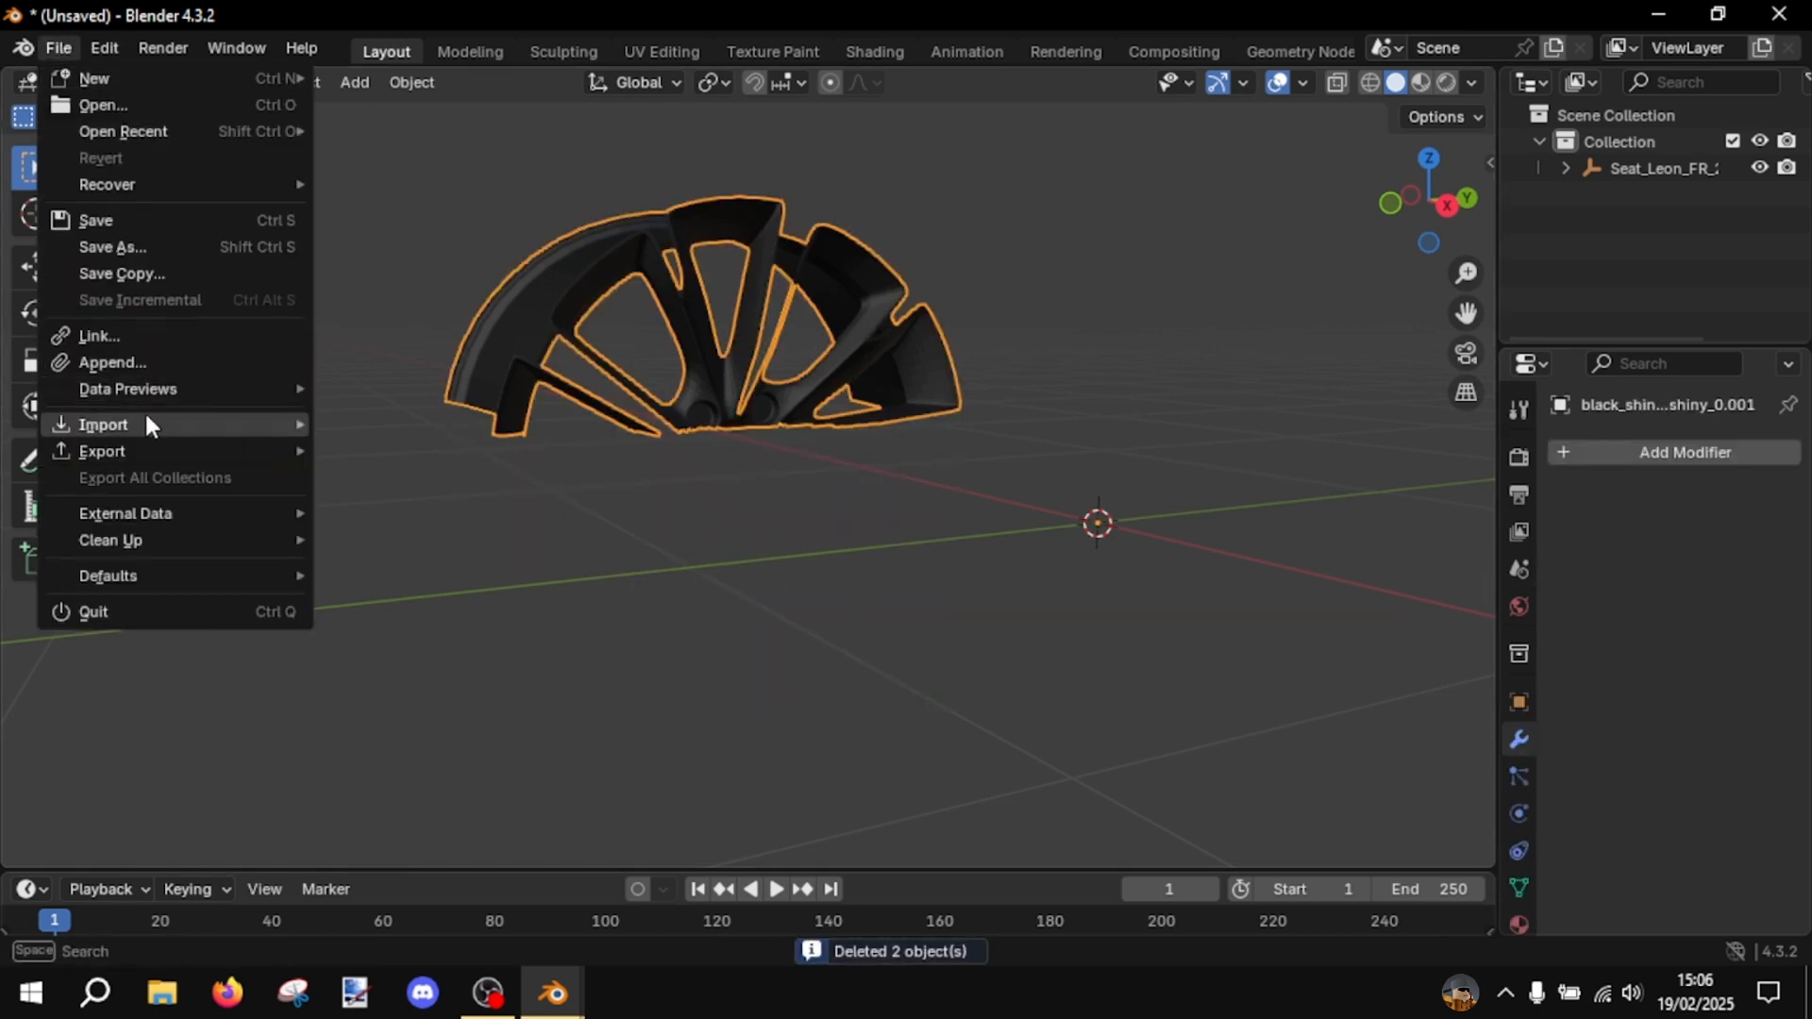
{"action": "mouse_move", "coordinate": [255, 452]}
{"action": "left_click", "coordinate": [444, 579]}
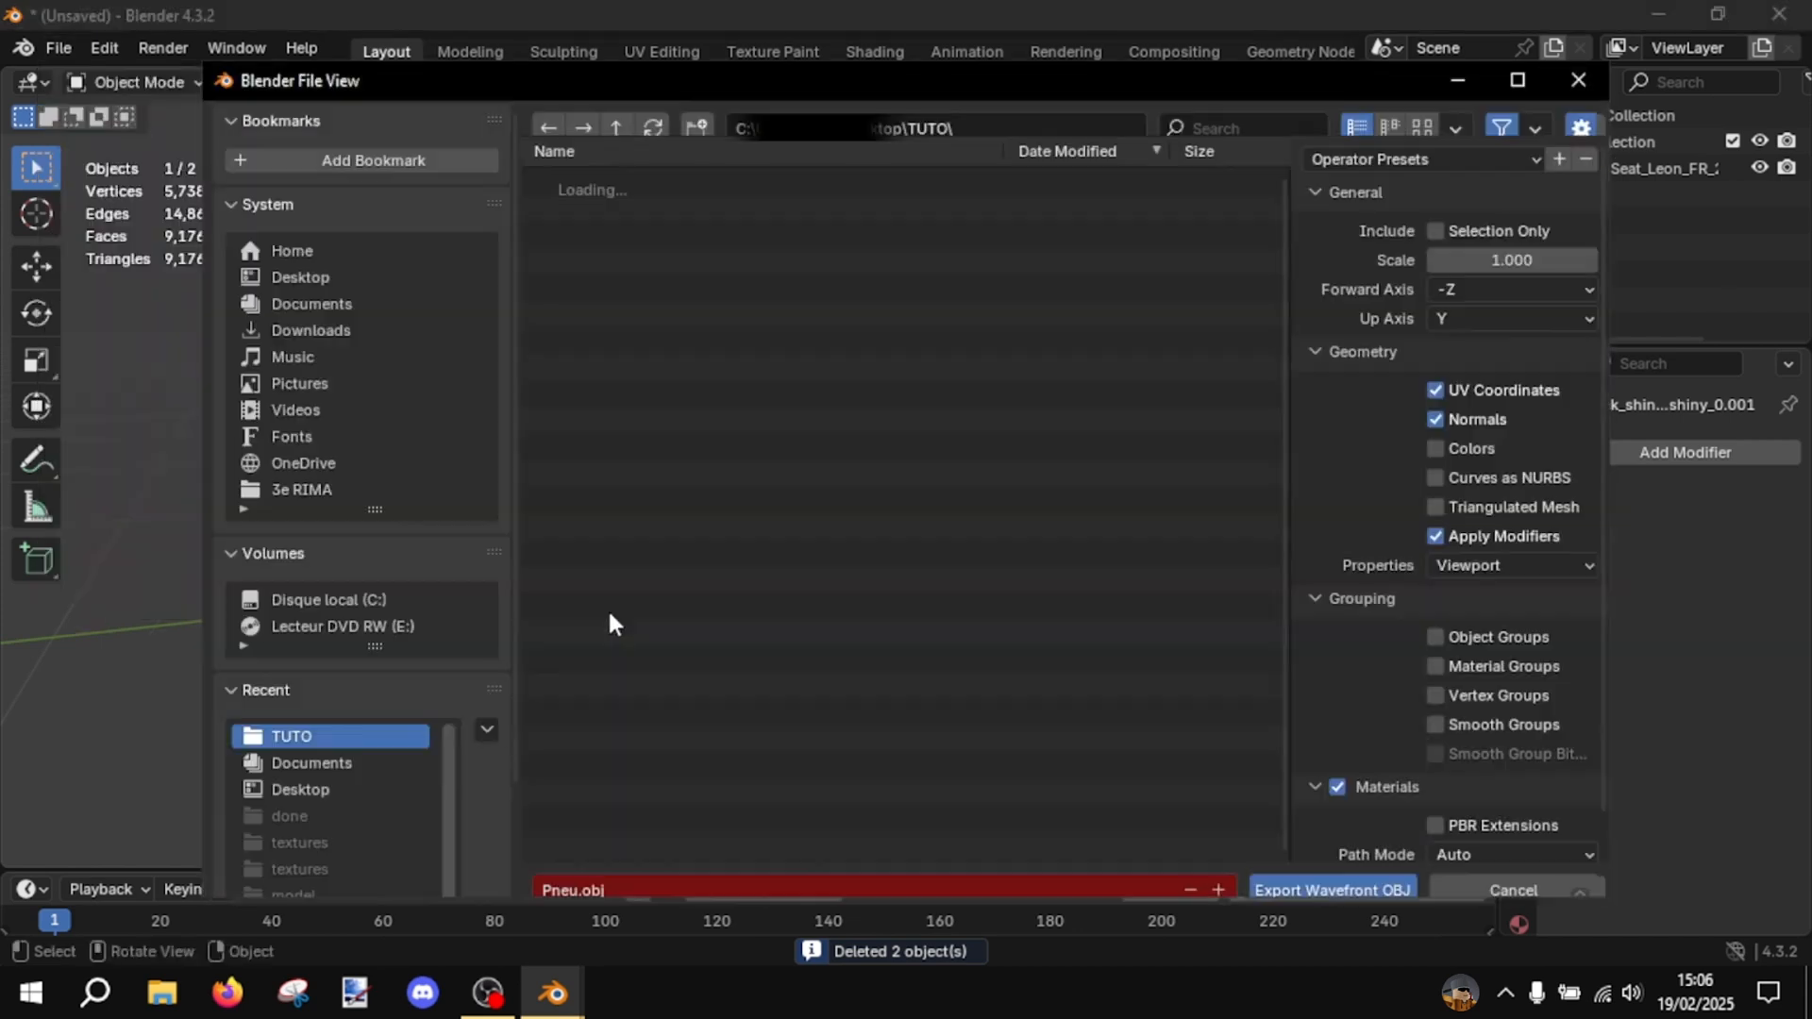
{"action": "left_click", "coordinate": [1043, 879]}
{"action": "type", "text": "Gent"}
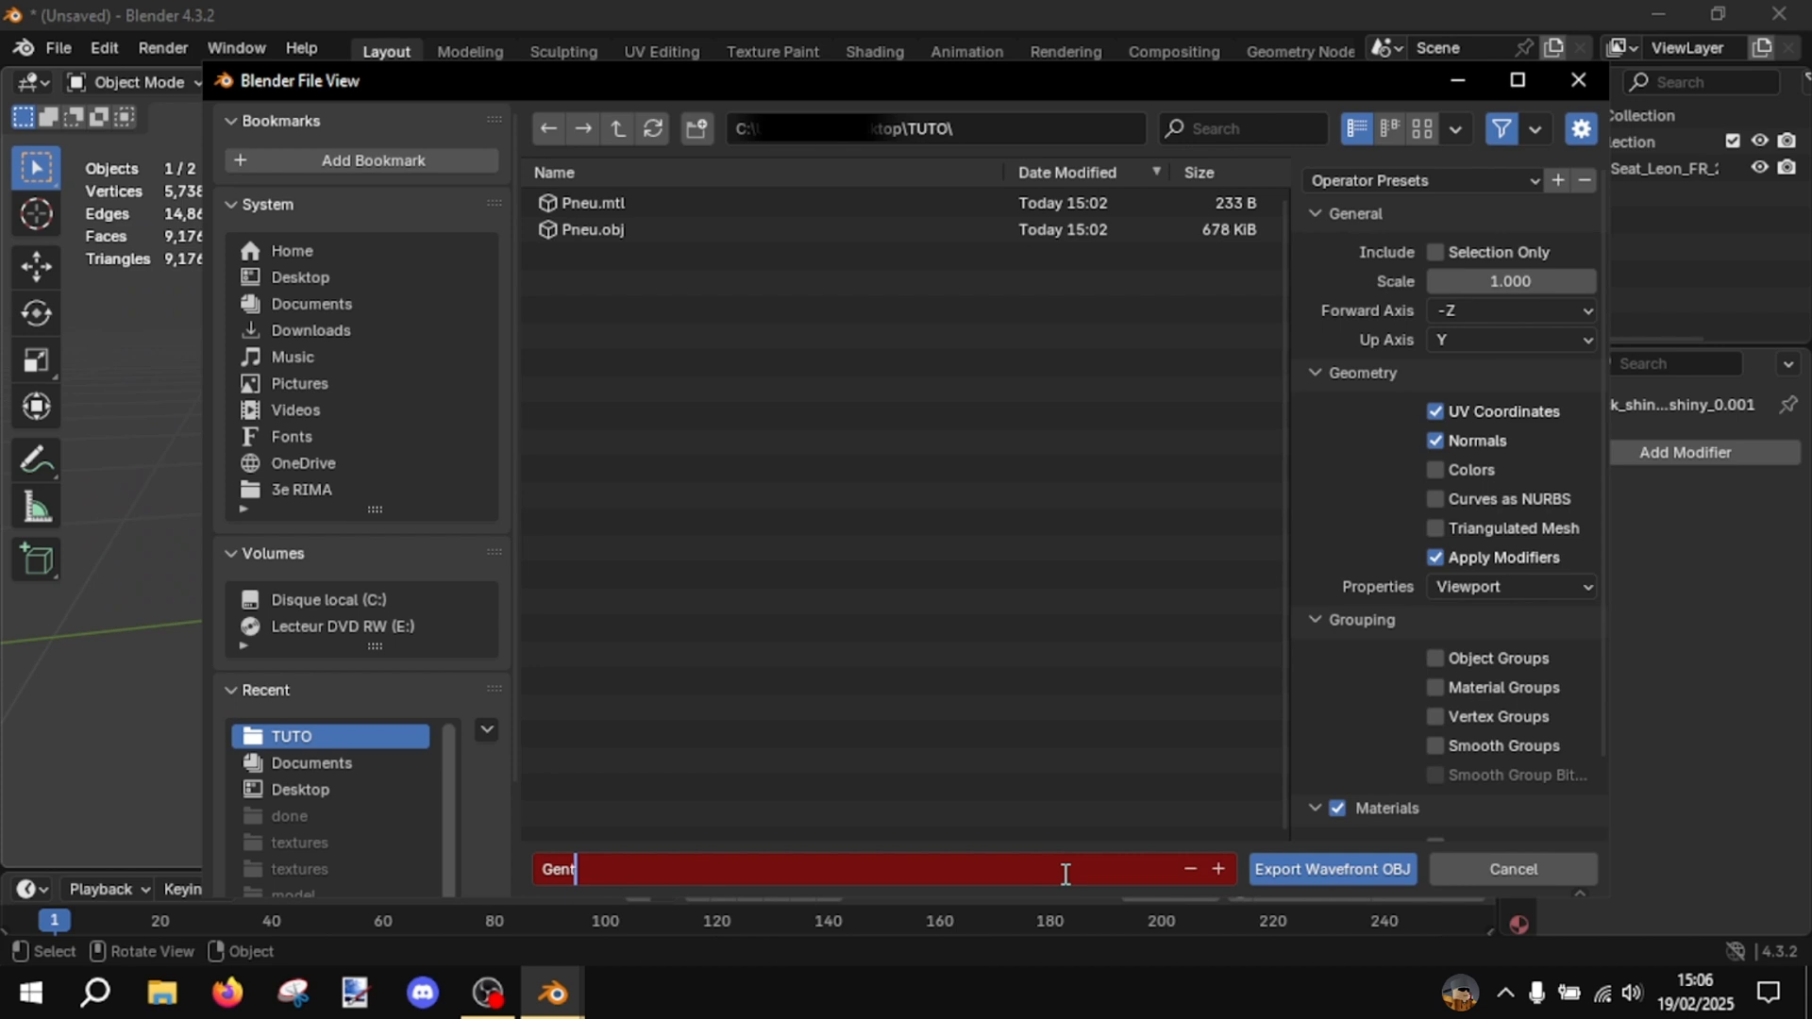
{"action": "type", "text": "e 1"}
{"action": "key", "text": "Return"}
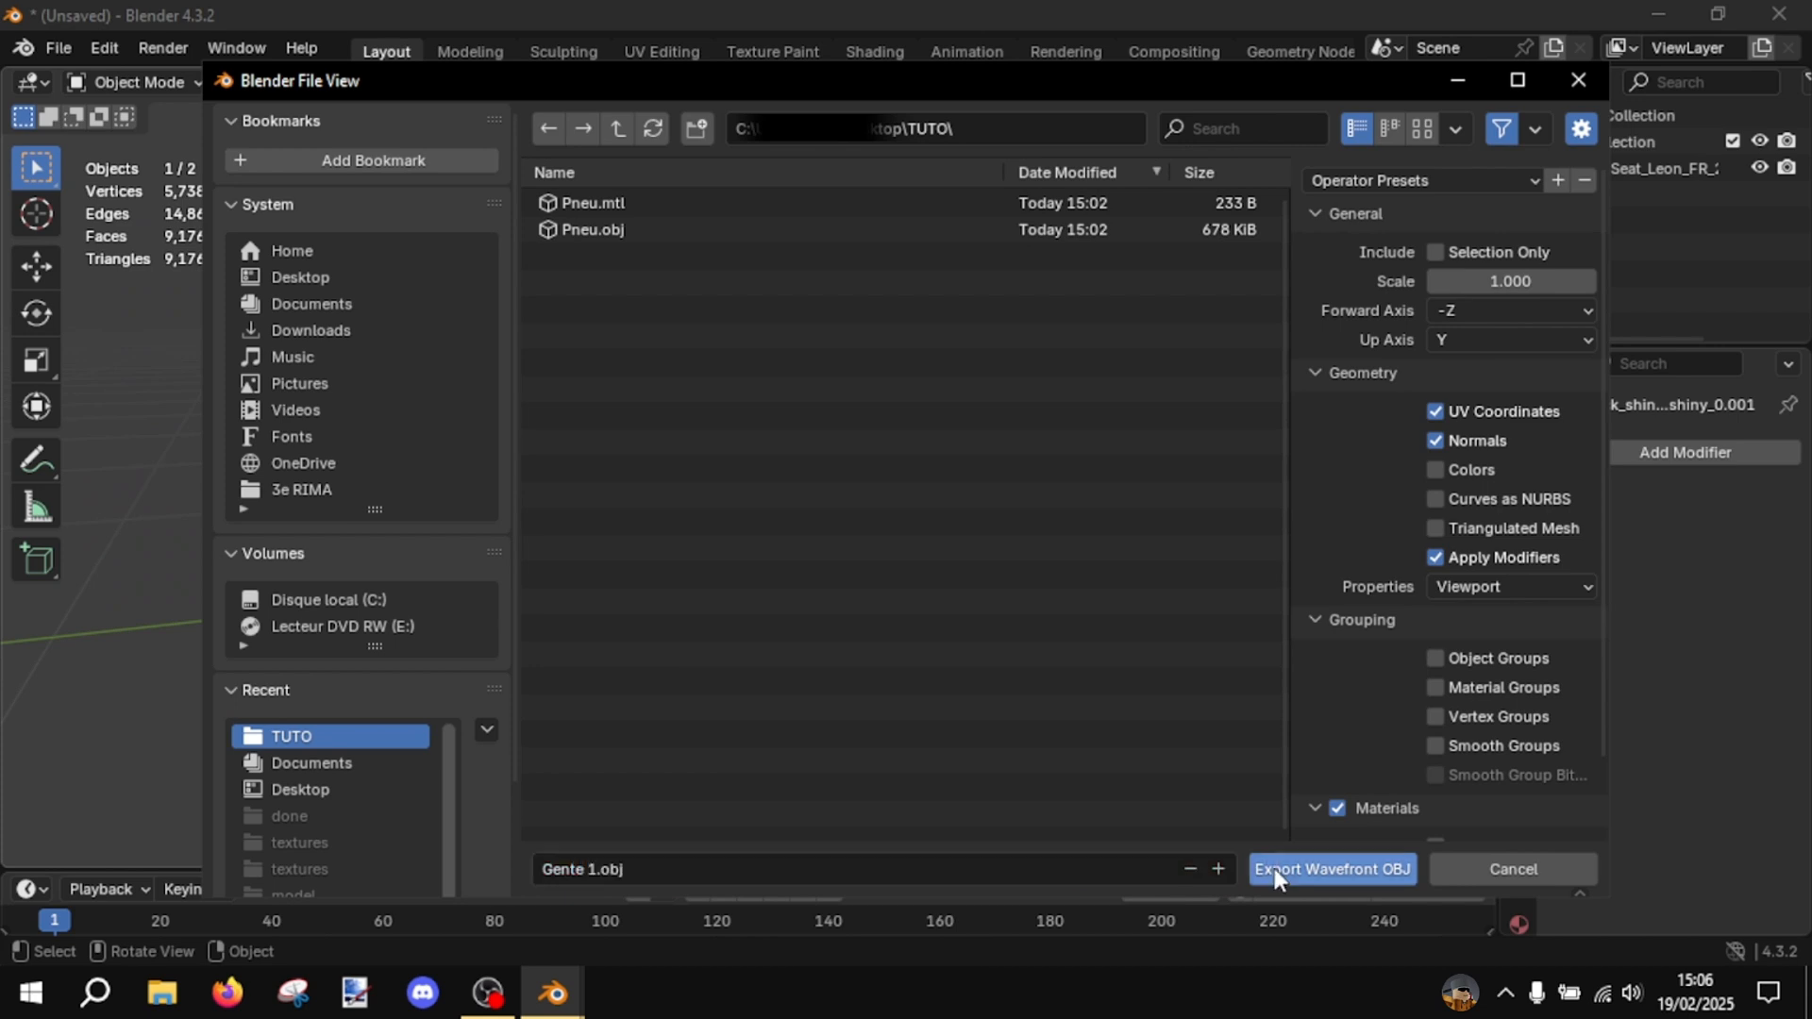
{"action": "left_click", "coordinate": [1273, 868]}
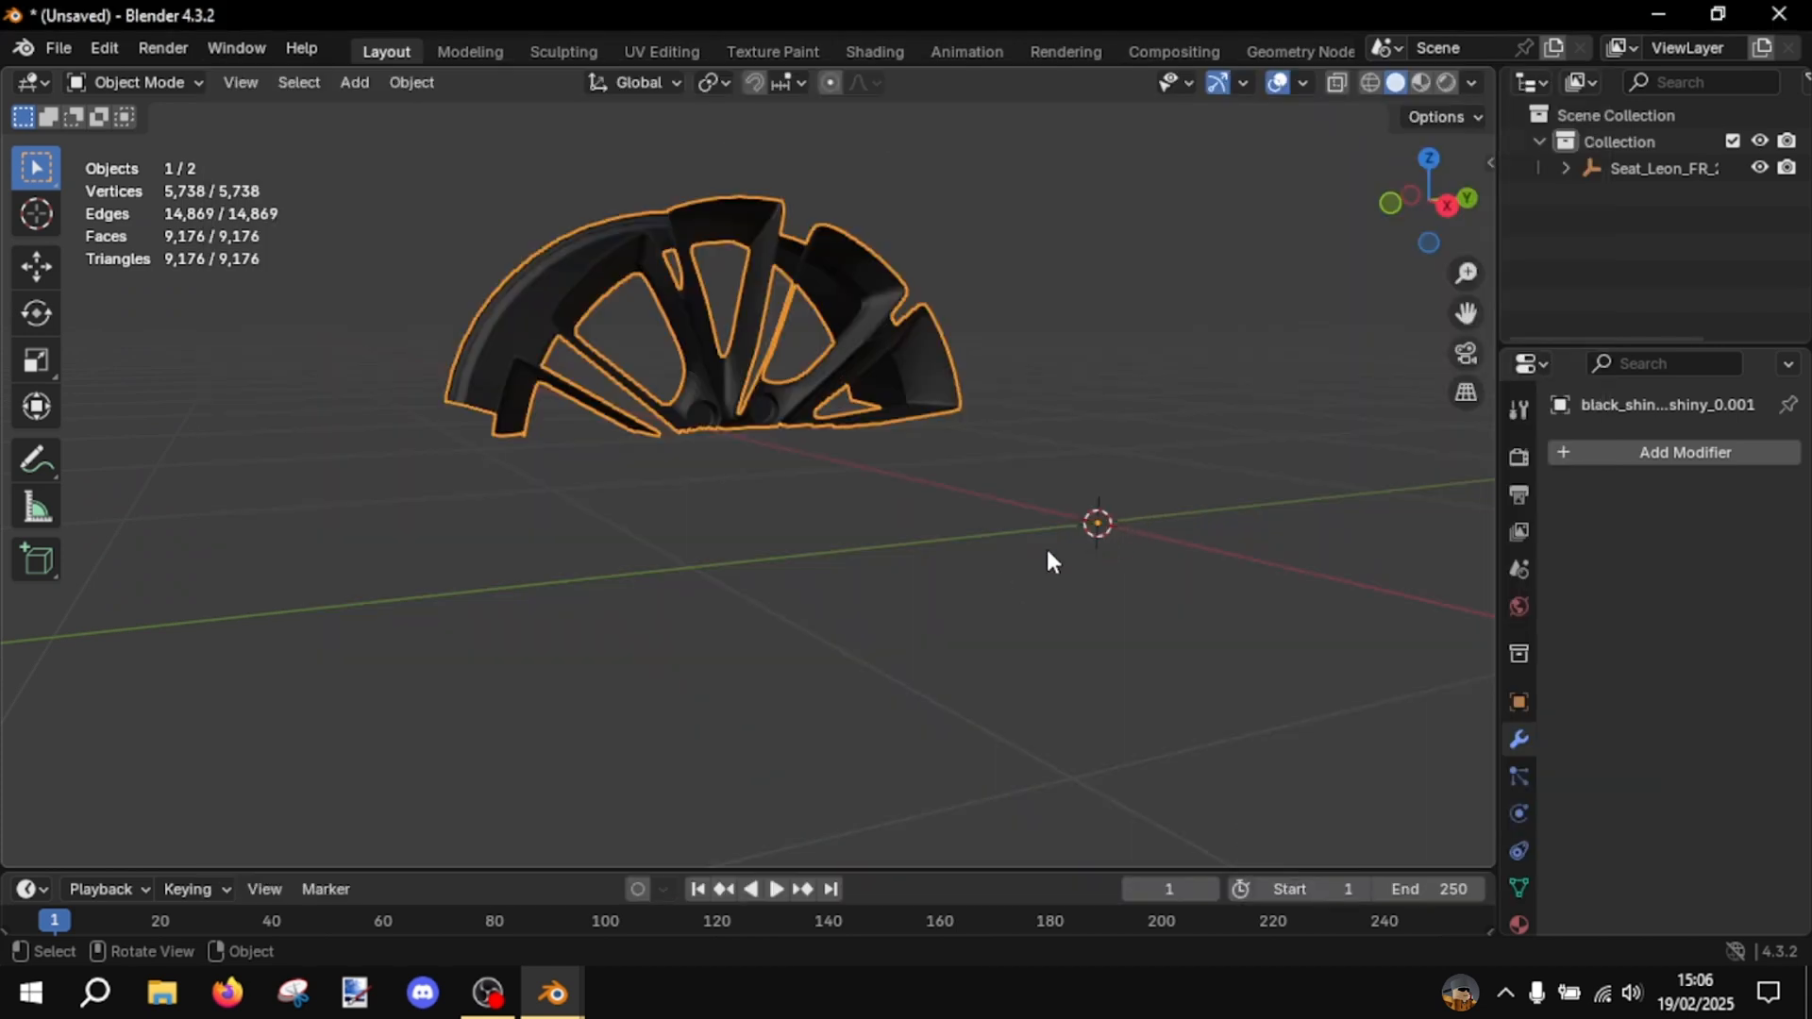
- Undo the deletion of the middle and lower rim pieces
{"action": "left_click", "coordinate": [1035, 561]}
{"action": "key", "text": "ctrl+z"}
{"action": "key", "text": "ctrl+z"}
{"action": "key", "text": "ctrl+z"}
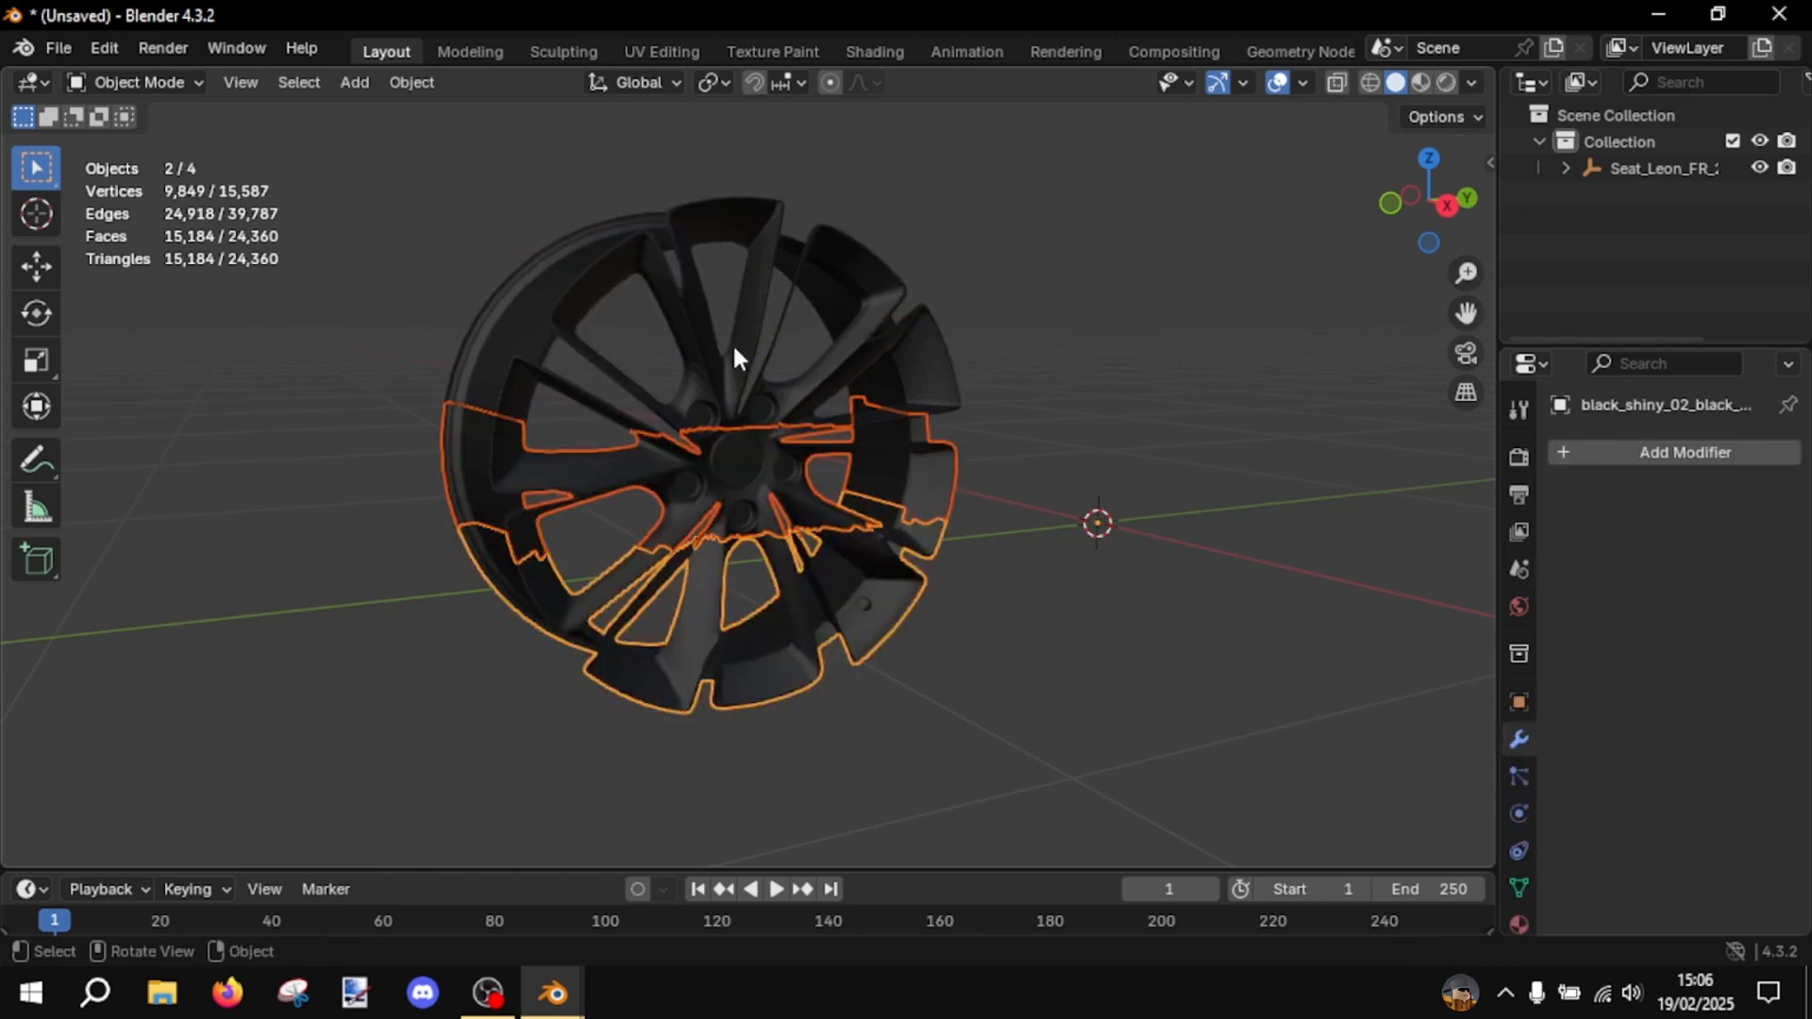
- Delete the upper rim piece and the remaining middle and lower pieces from the scene
{"action": "left_click", "coordinate": [732, 342]}
{"action": "key", "text": "x"}
{"action": "left_click", "coordinate": [733, 347]}
{"action": "left_click", "coordinate": [722, 451]}
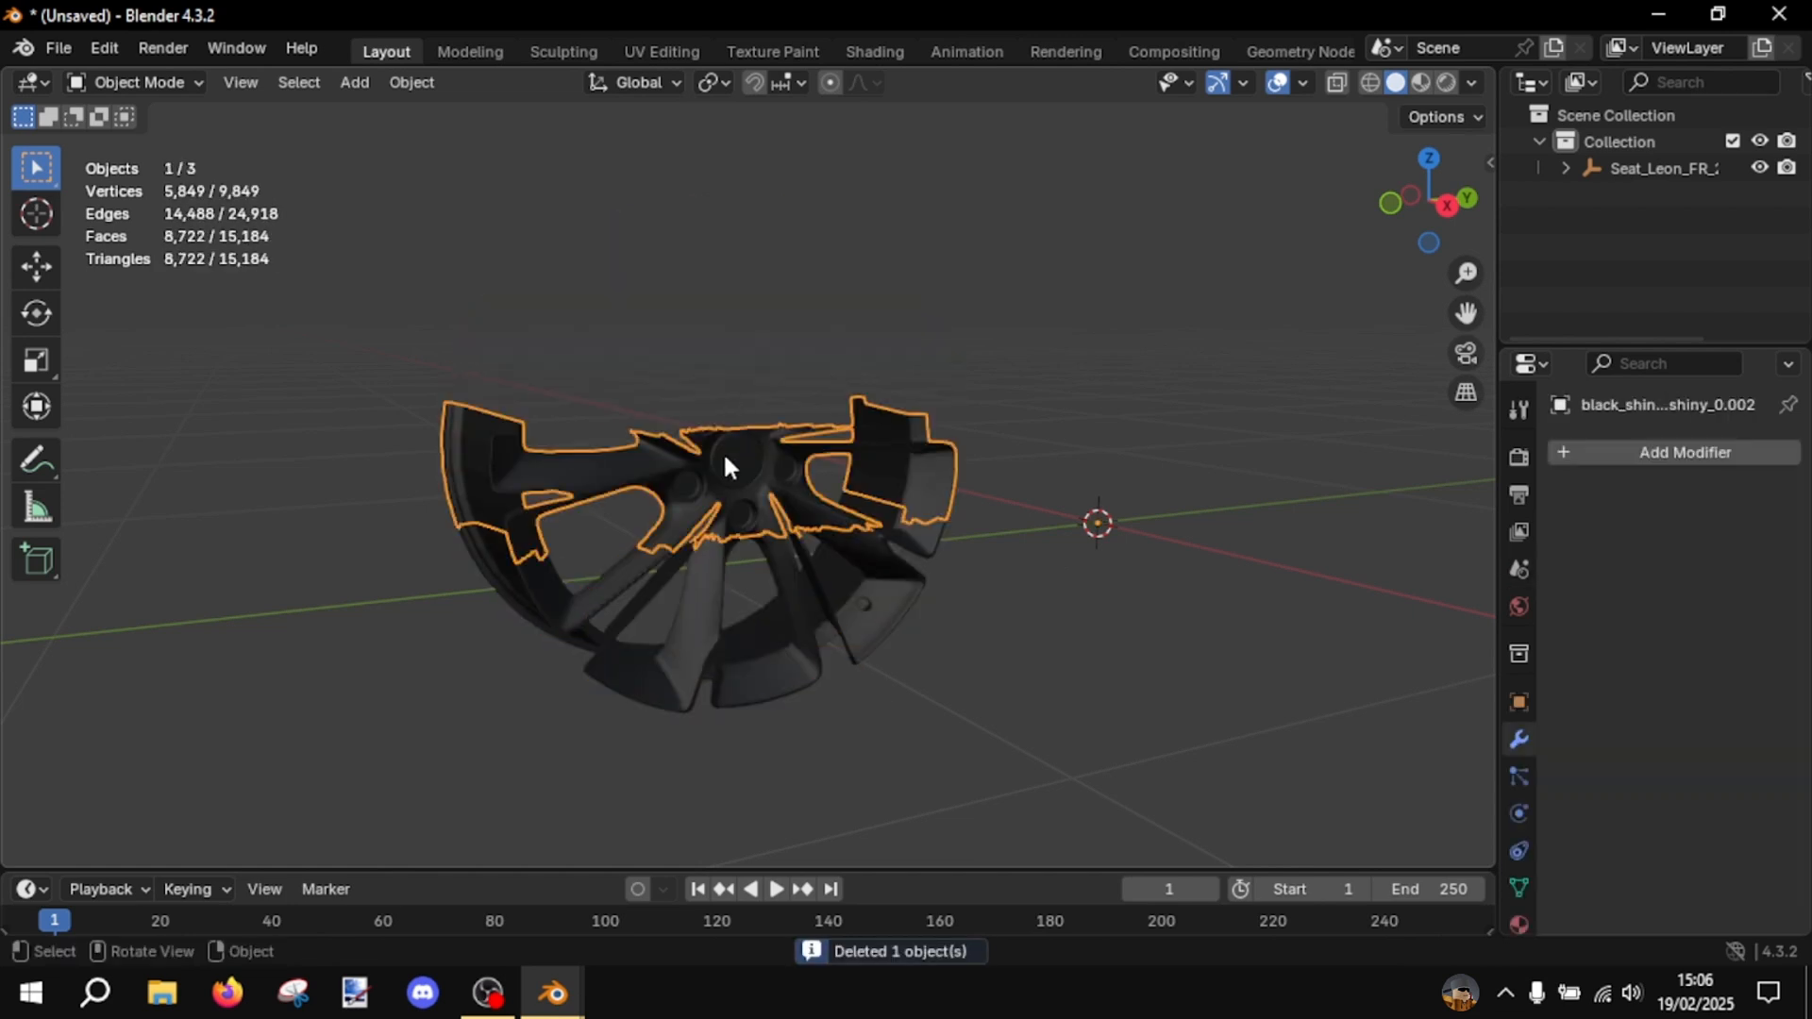
{"action": "left_click", "coordinate": [780, 581]}
{"action": "key", "text": "Delete"}
- Close the rim scene without saving and return to the scene with the red car
{"action": "middle_click_drag", "start_coordinate": [1085, 441], "coordinate": [1000, 339]}
{"action": "left_click", "coordinate": [1779, 13]}
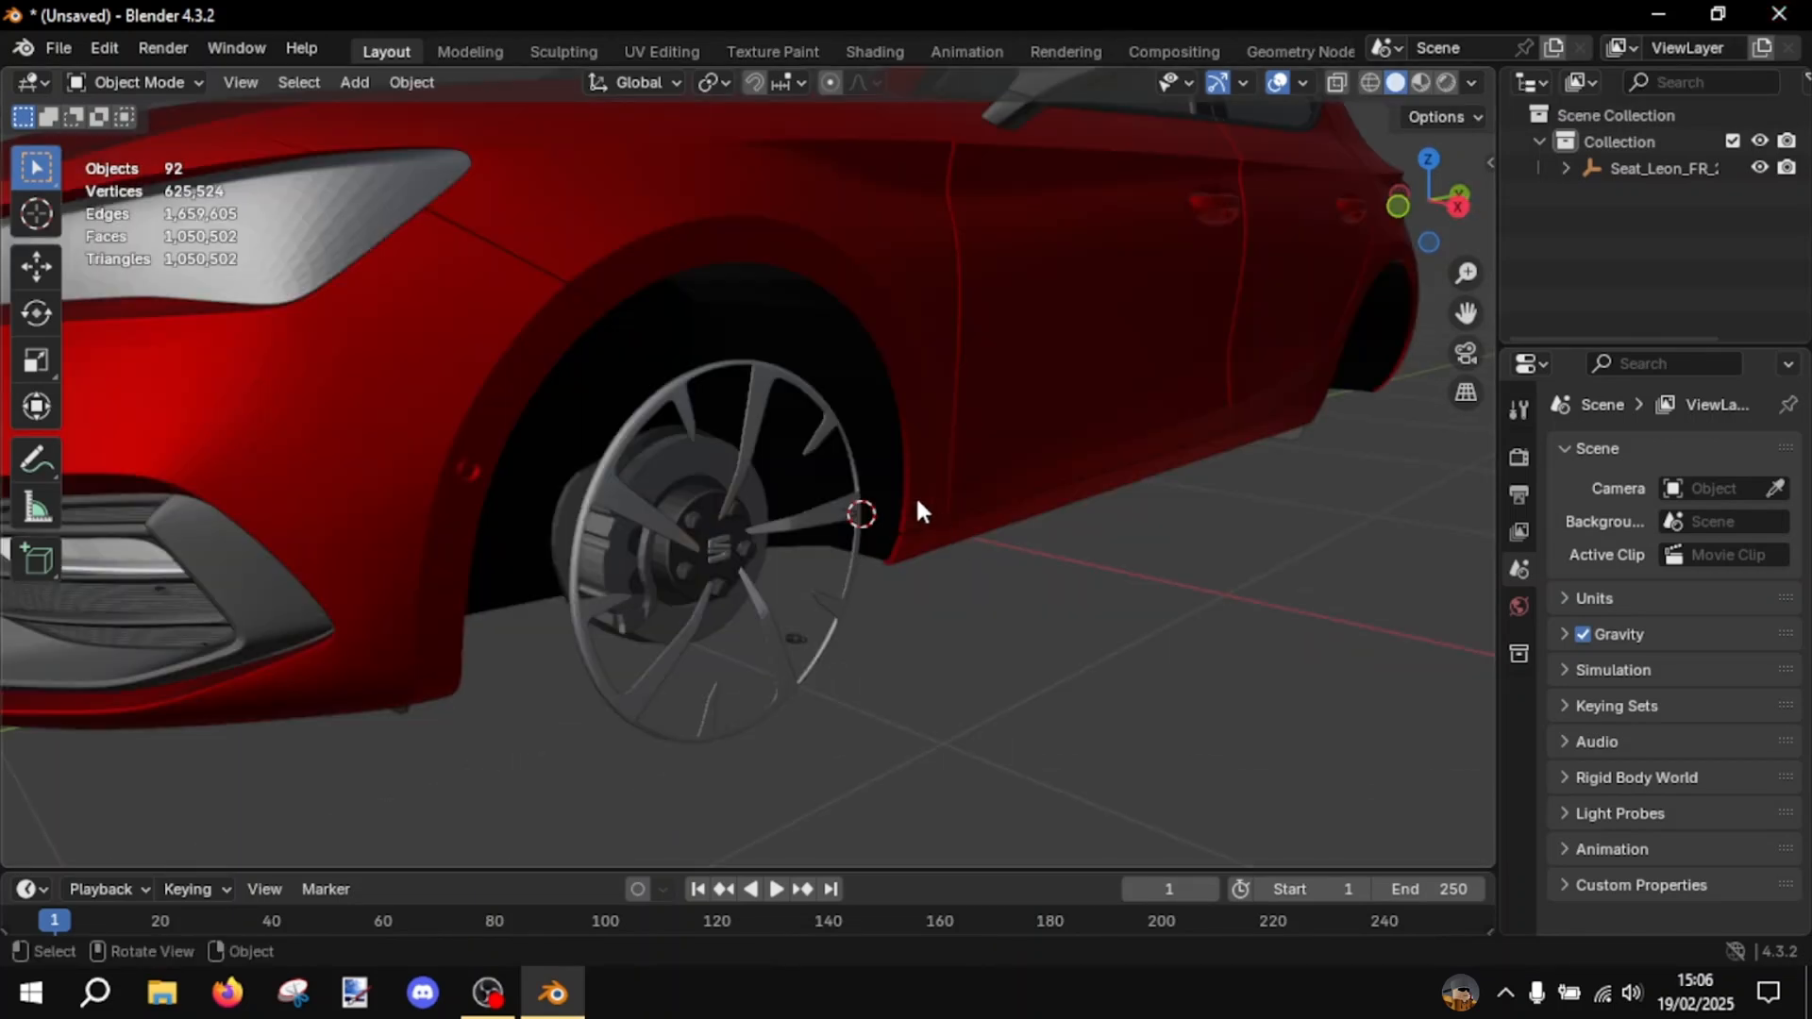
{"action": "scroll", "coordinate": [915, 494], "scroll_direction": "down", "scroll_amount": 5}
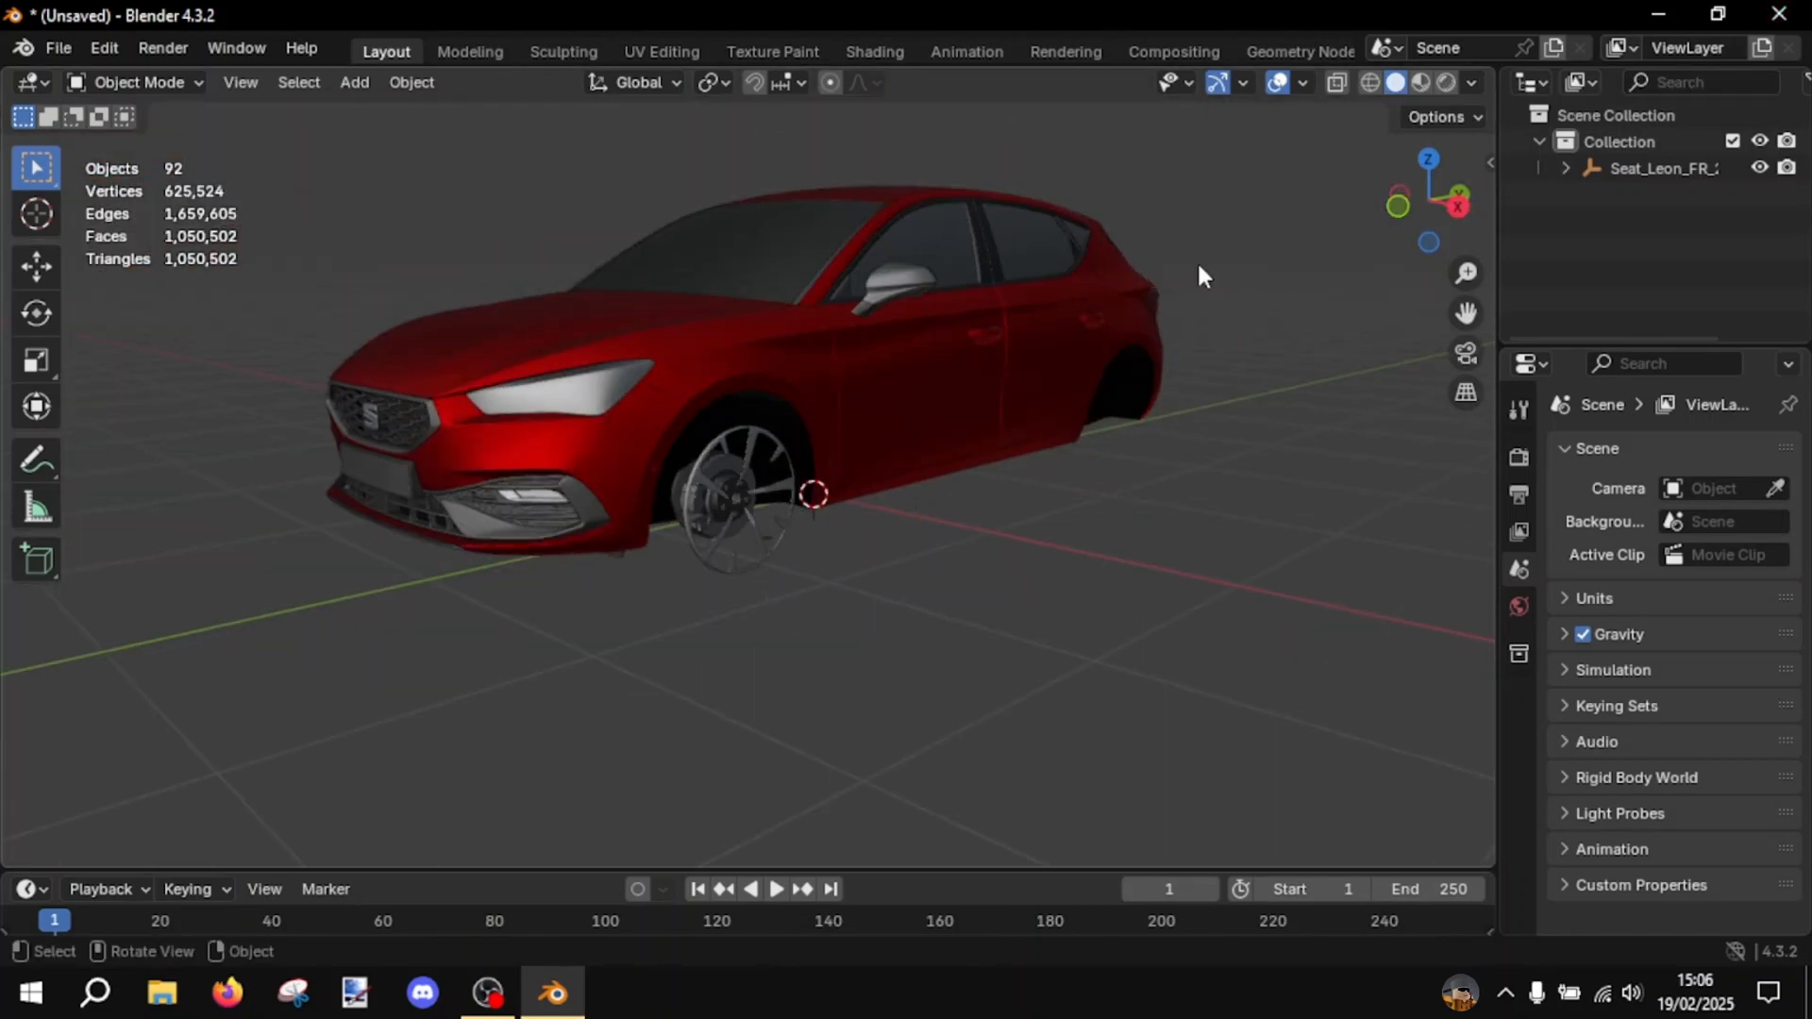
- Close the red car scene in Blender without saving the changes
{"action": "middle_click_drag", "start_coordinate": [366, 423], "coordinate": [387, 481]}
{"action": "left_click", "coordinate": [1778, 13]}
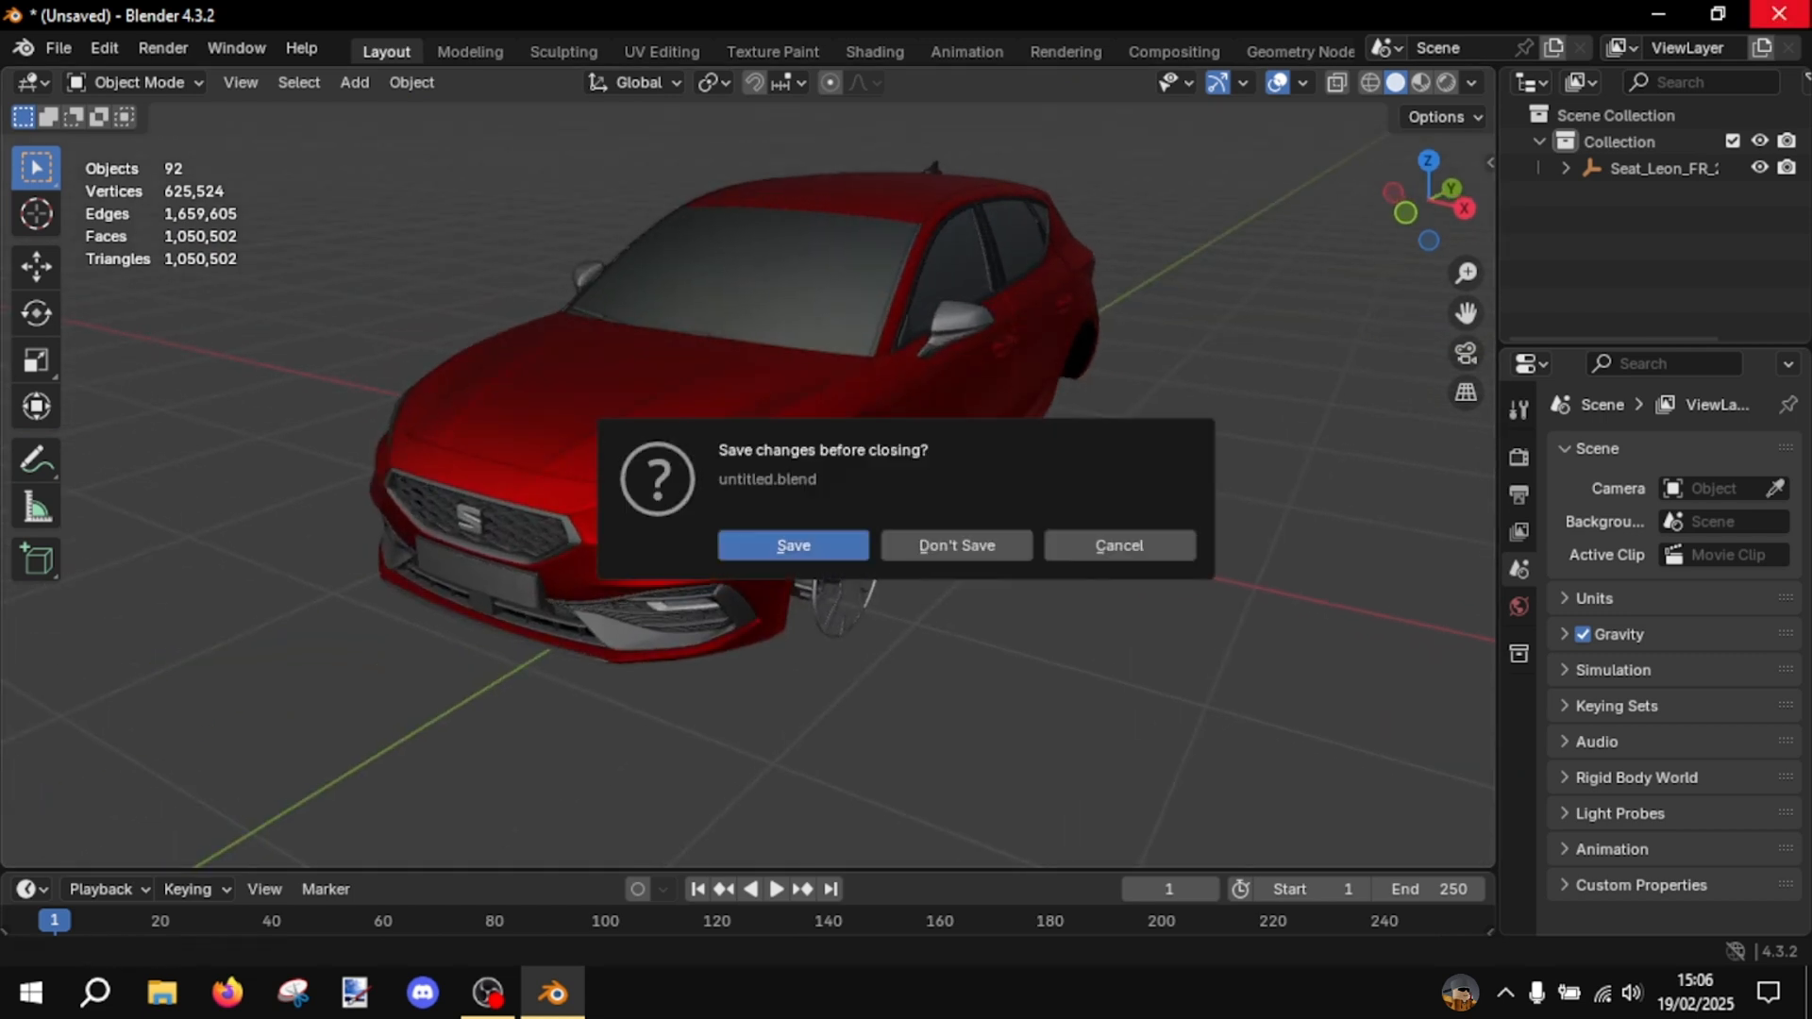
{"action": "left_click", "coordinate": [948, 545]}
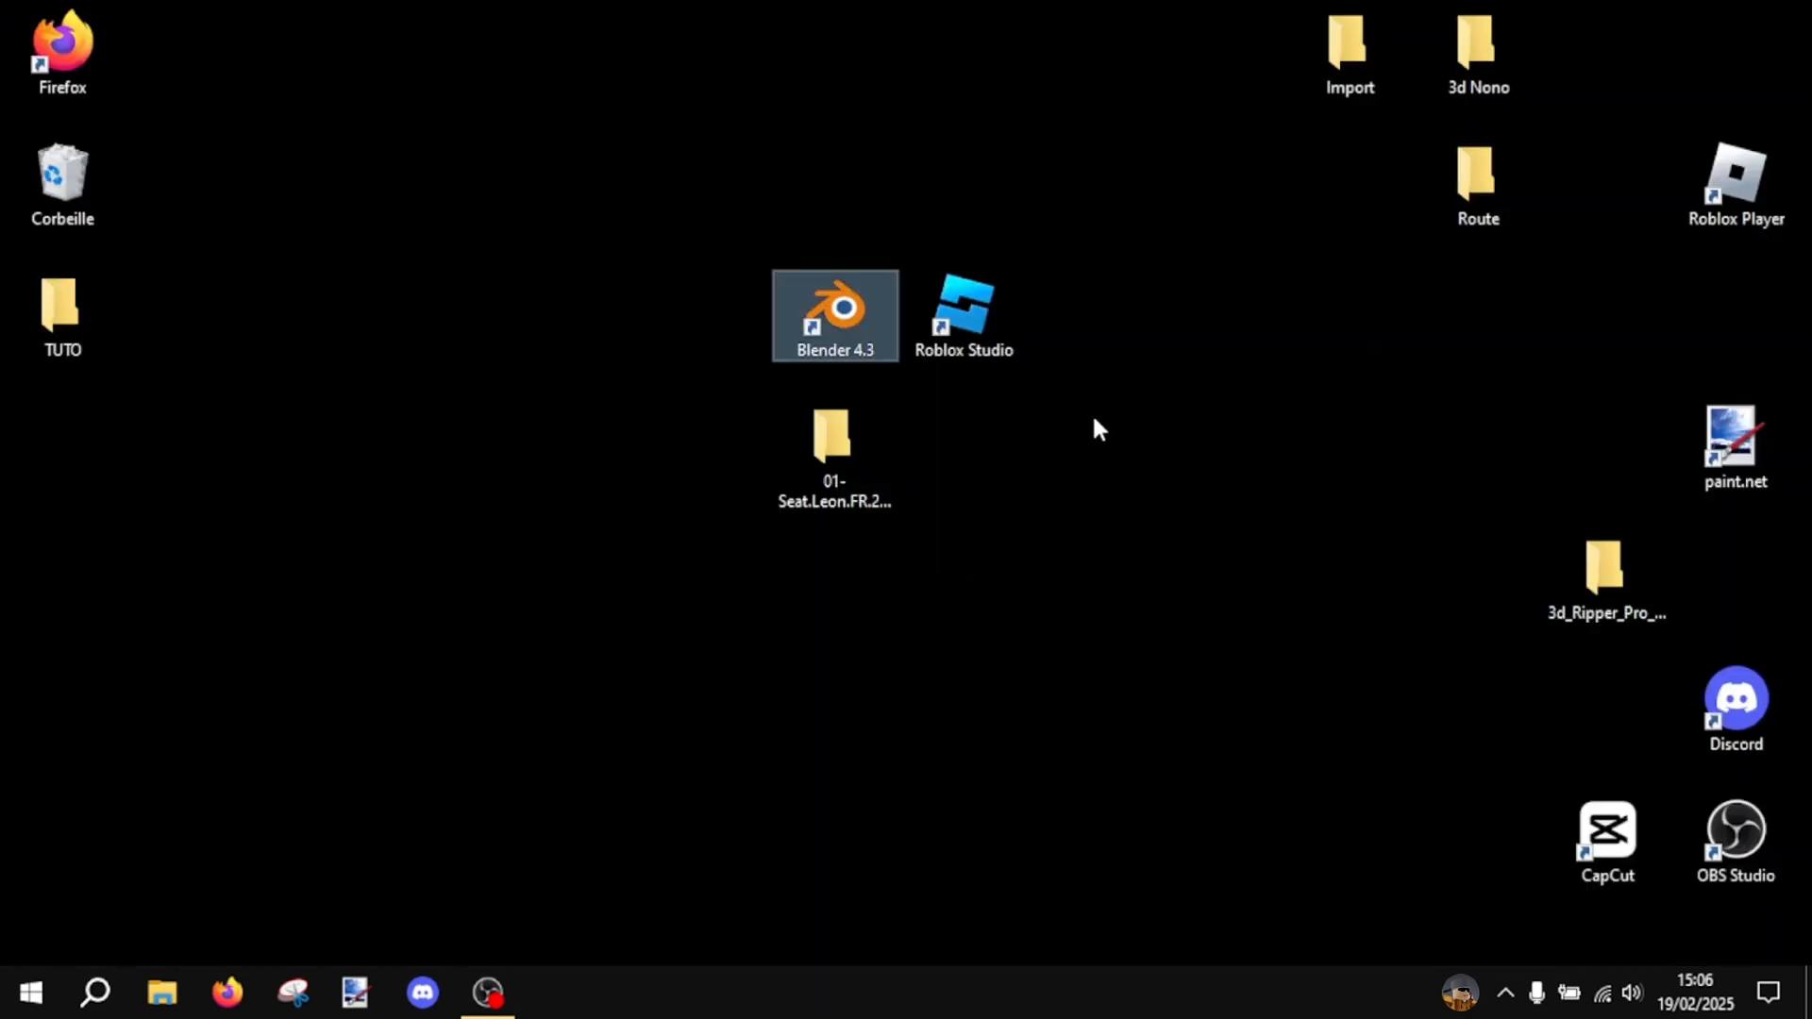
- Launch Roblox Studio from the desktop and create a new place from the Baseplate template
{"action": "left_click_drag", "start_coordinate": [1105, 443], "coordinate": [895, 181]}
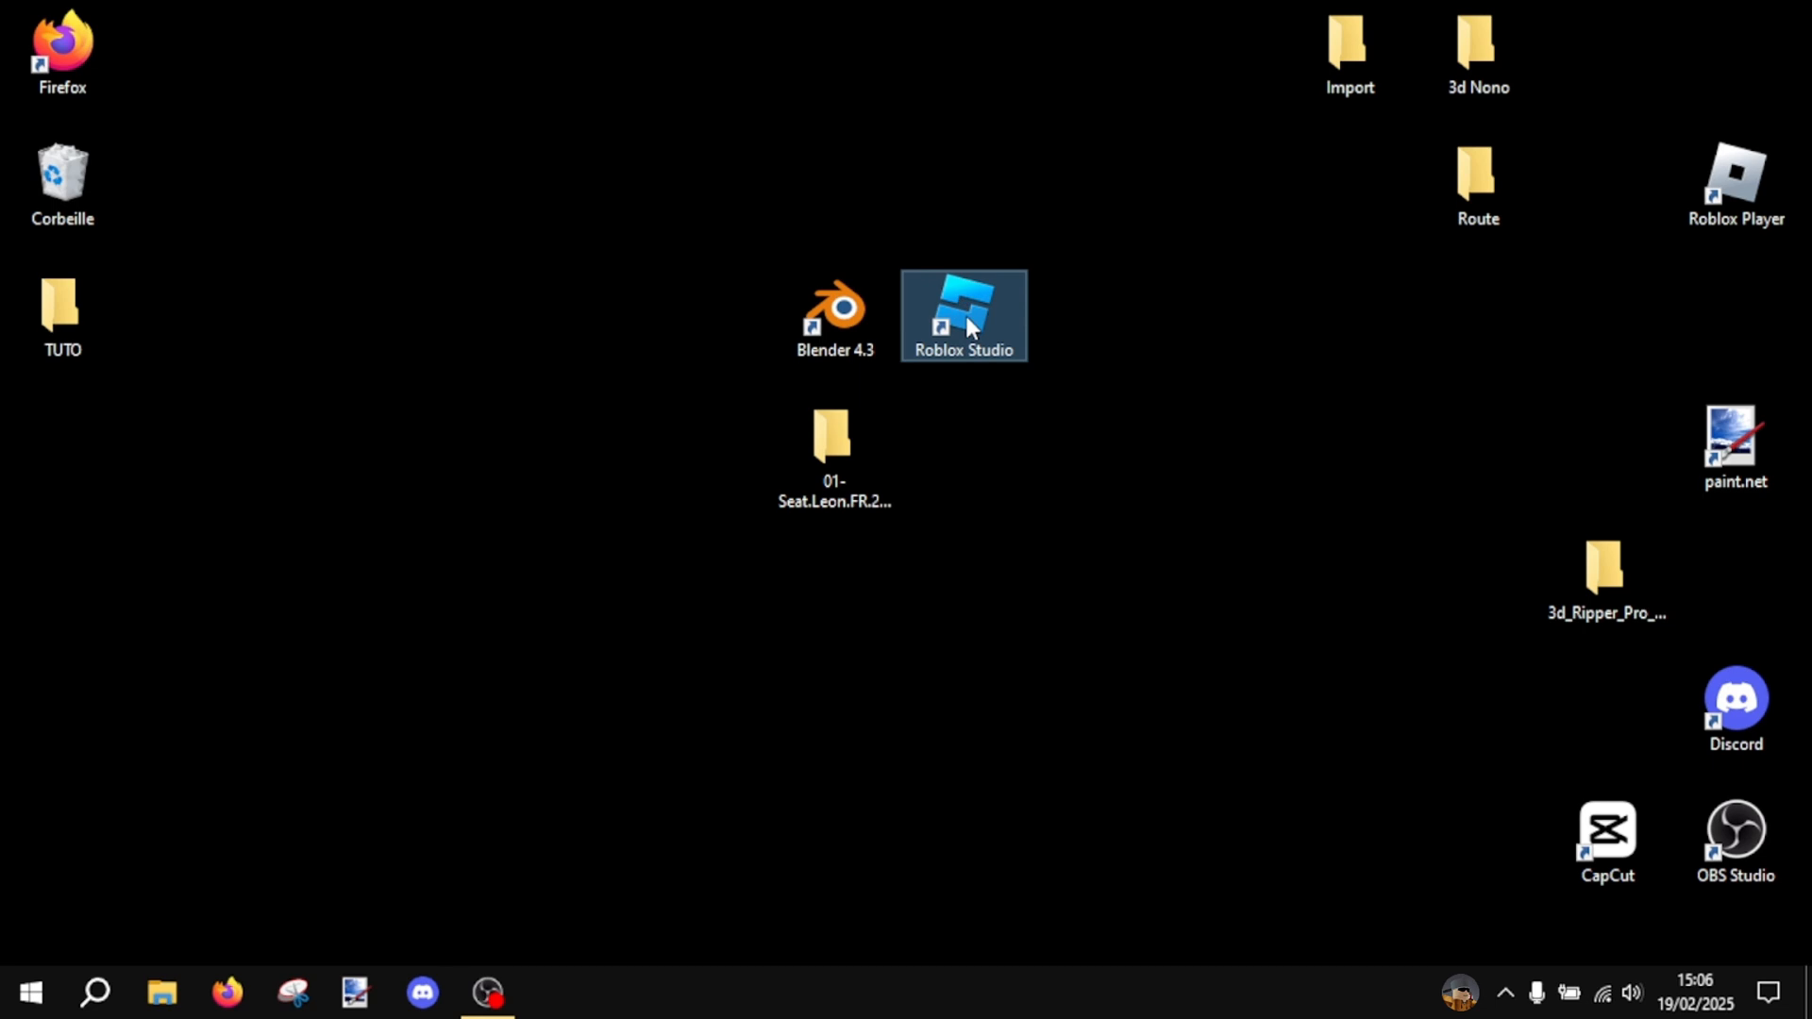
{"action": "double_click", "coordinate": [967, 319]}
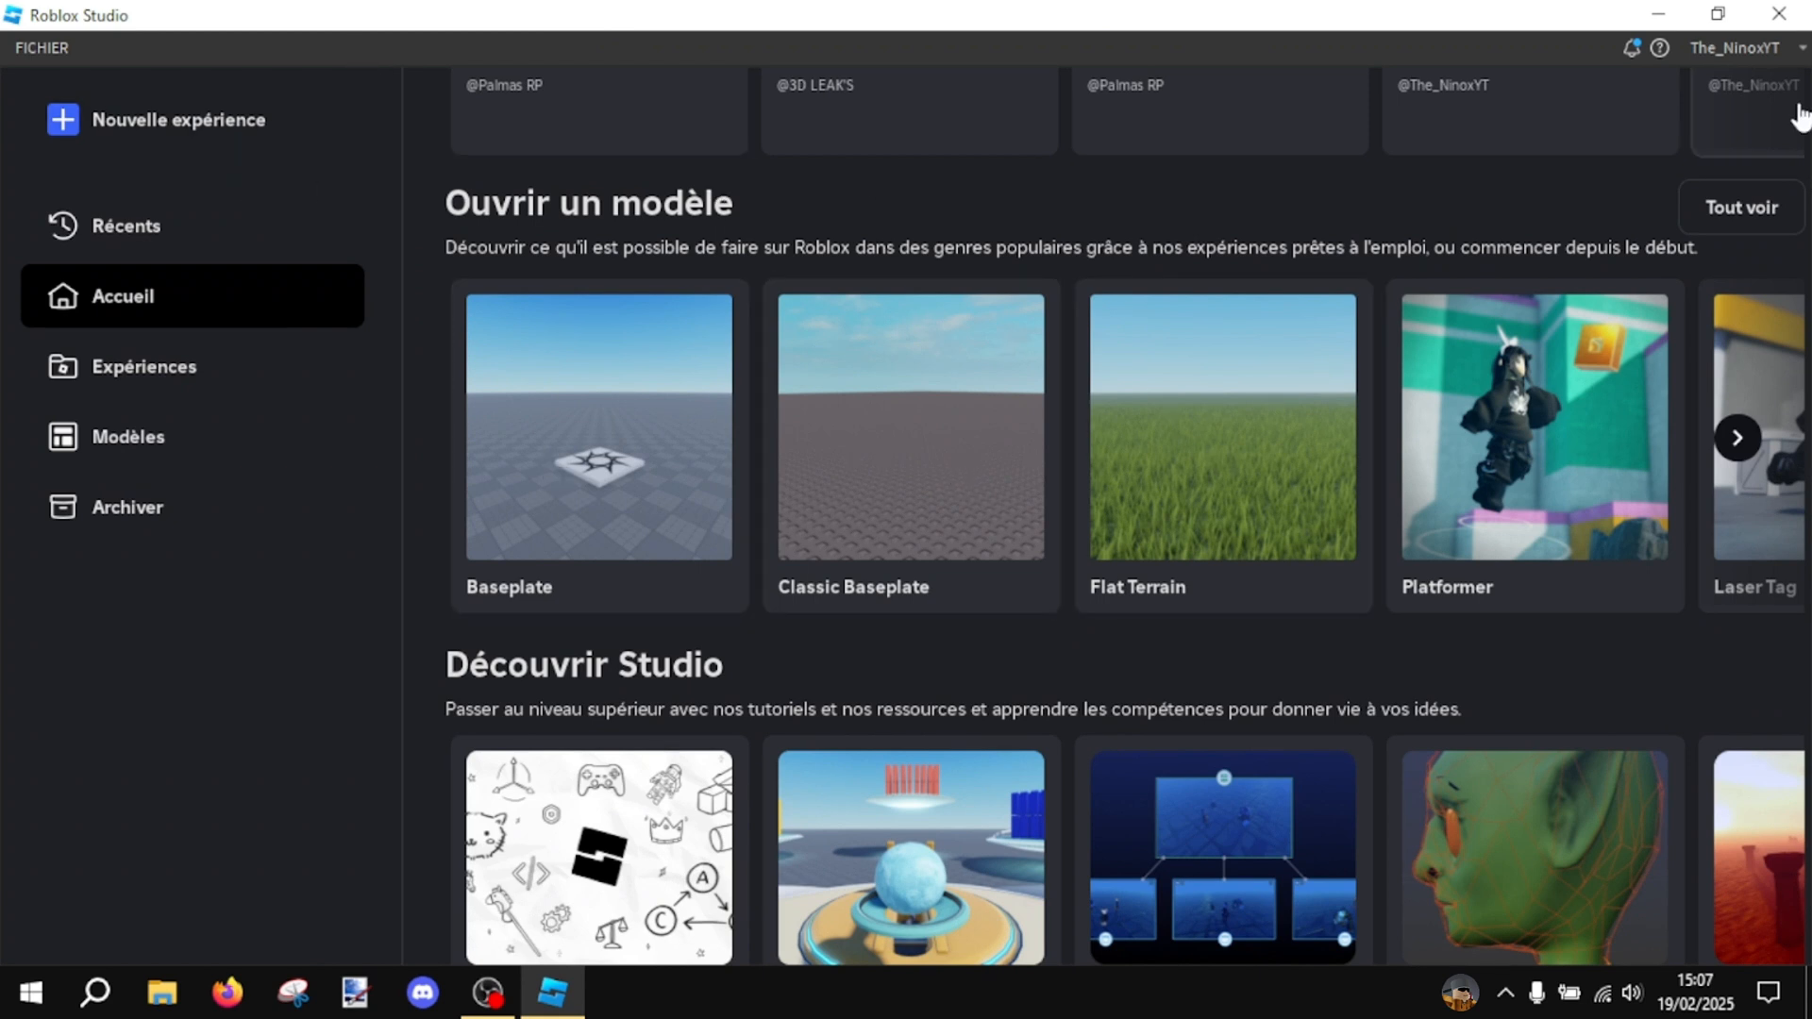
{"action": "left_click", "coordinate": [491, 561]}
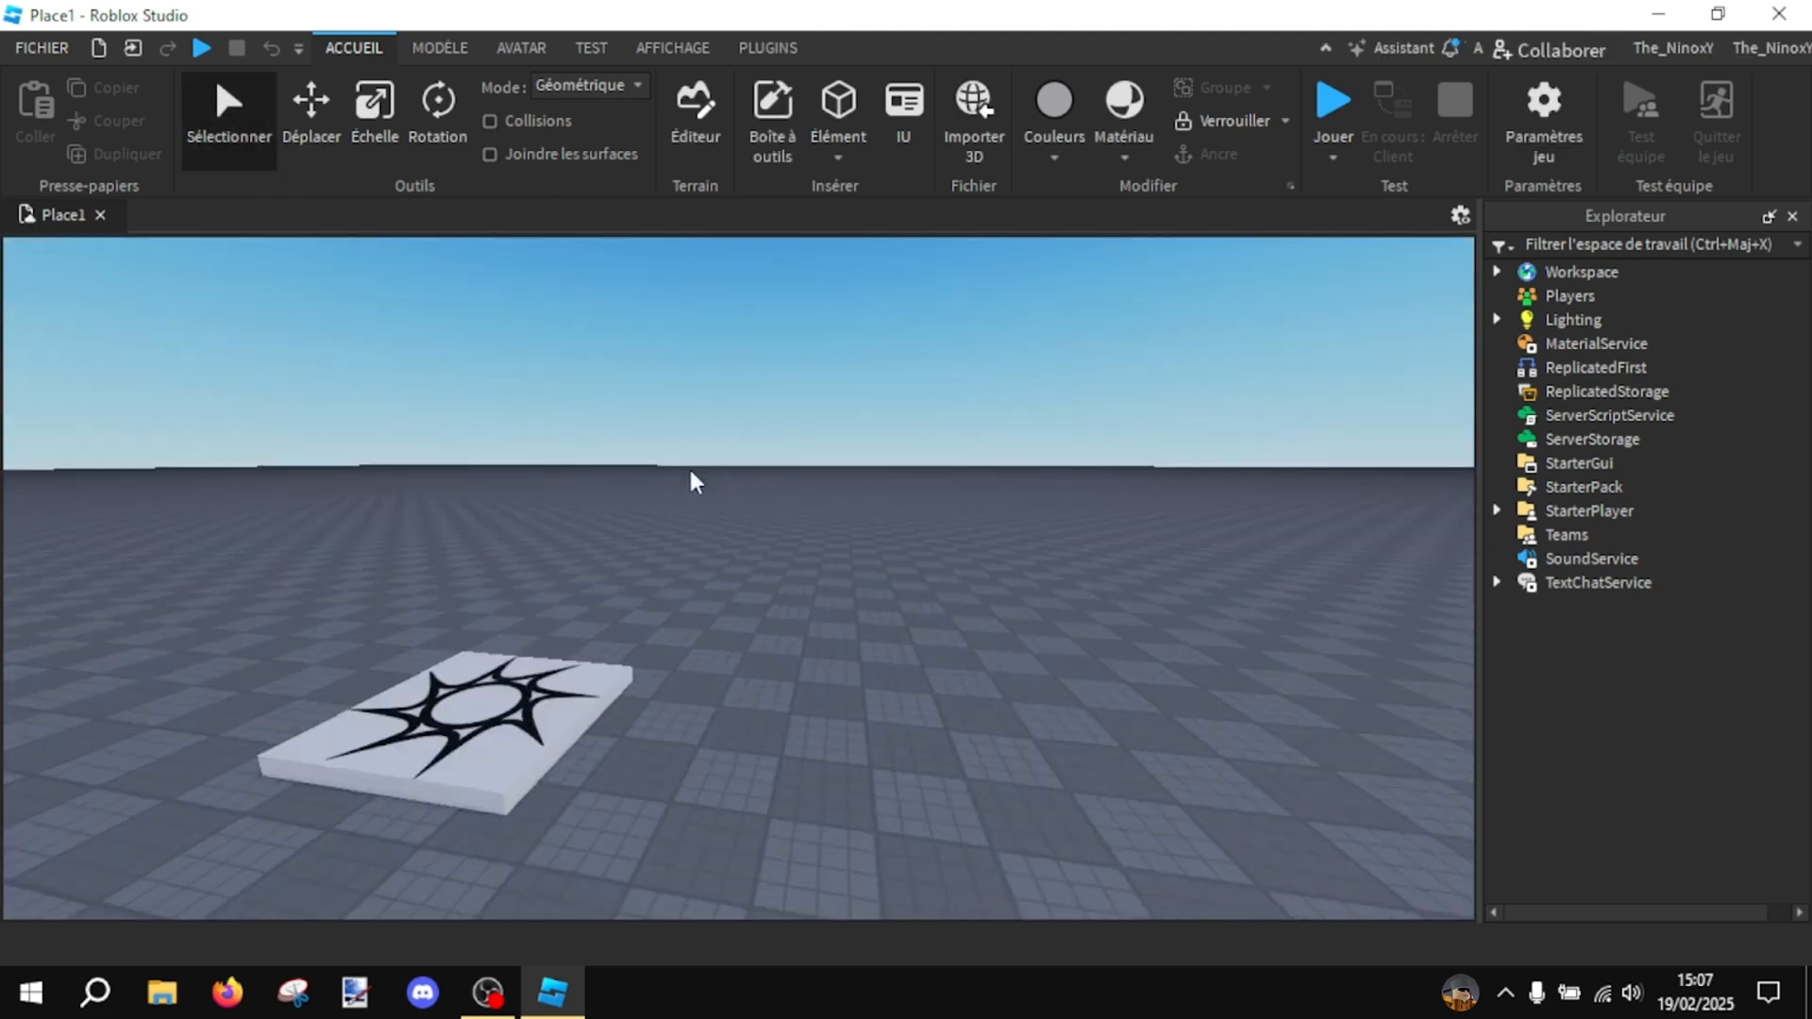
- Delete the spawn location from the baseplate
{"action": "right_click_drag", "start_coordinate": [641, 486], "coordinate": [720, 478]}
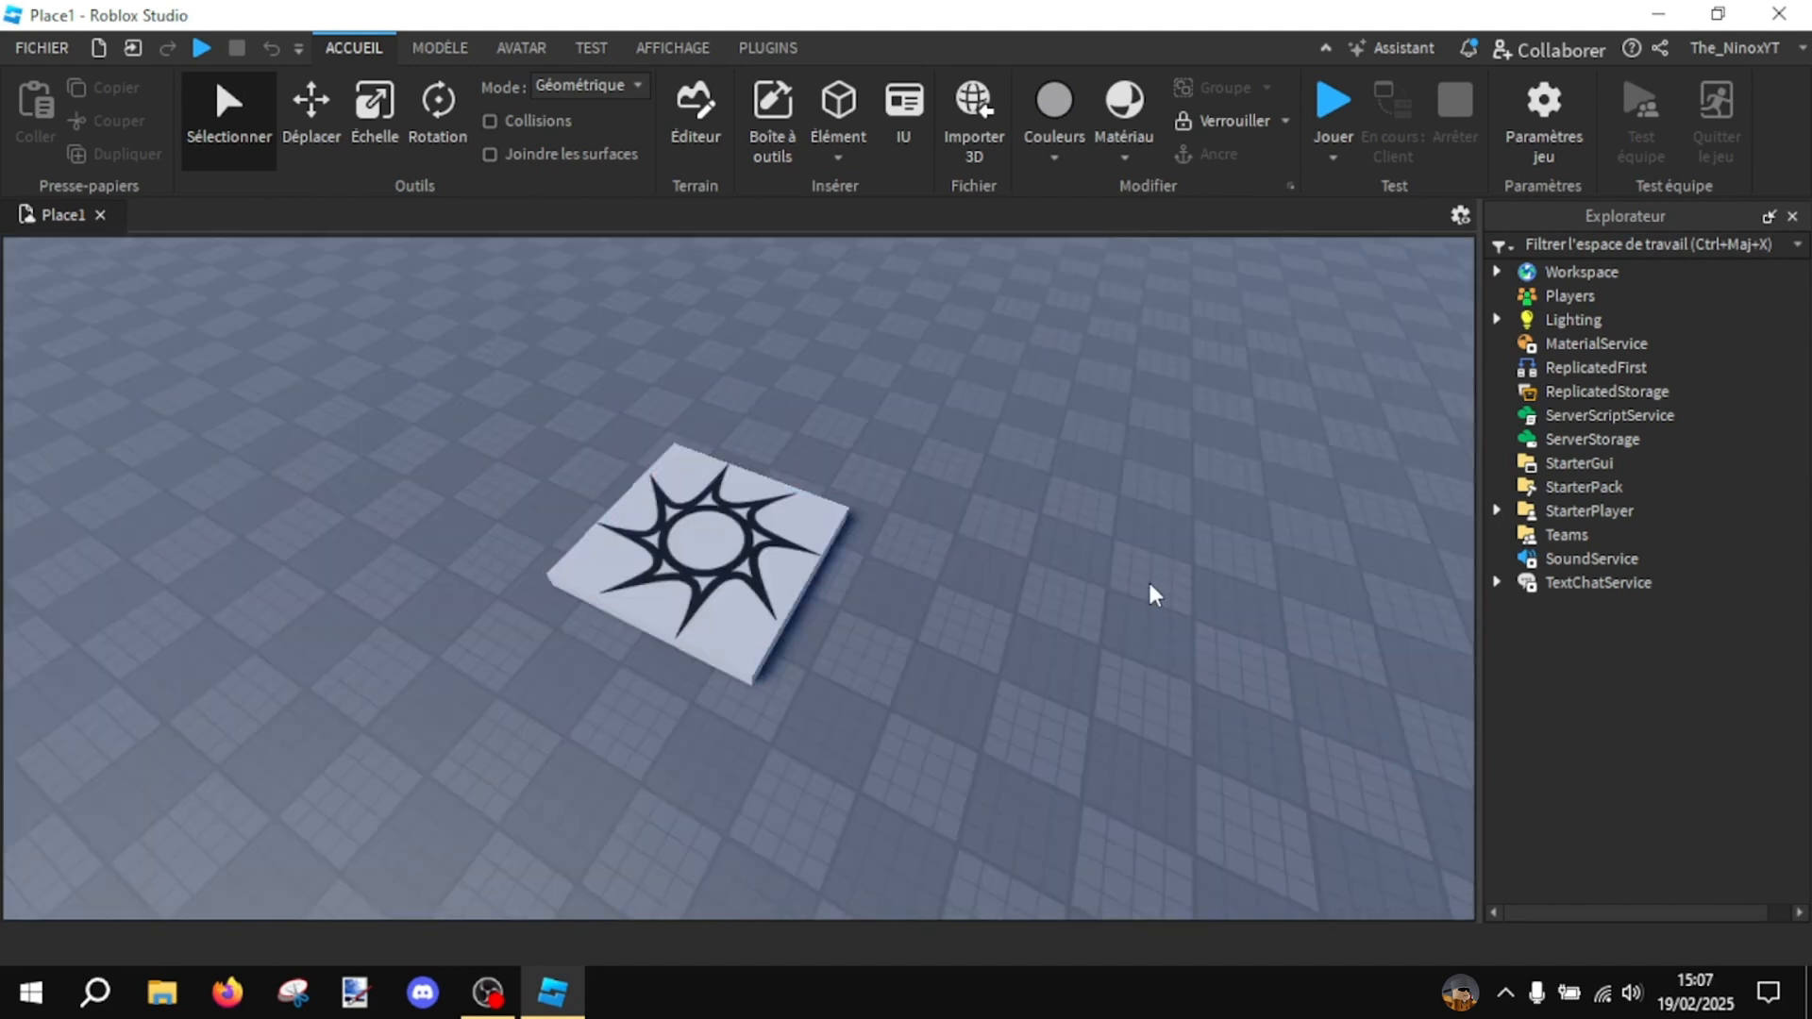
{"action": "right_click_drag", "start_coordinate": [1151, 594], "coordinate": [1151, 595]}
{"action": "left_click_drag", "start_coordinate": [869, 647], "coordinate": [717, 681]}
{"action": "key", "text": "Delete"}
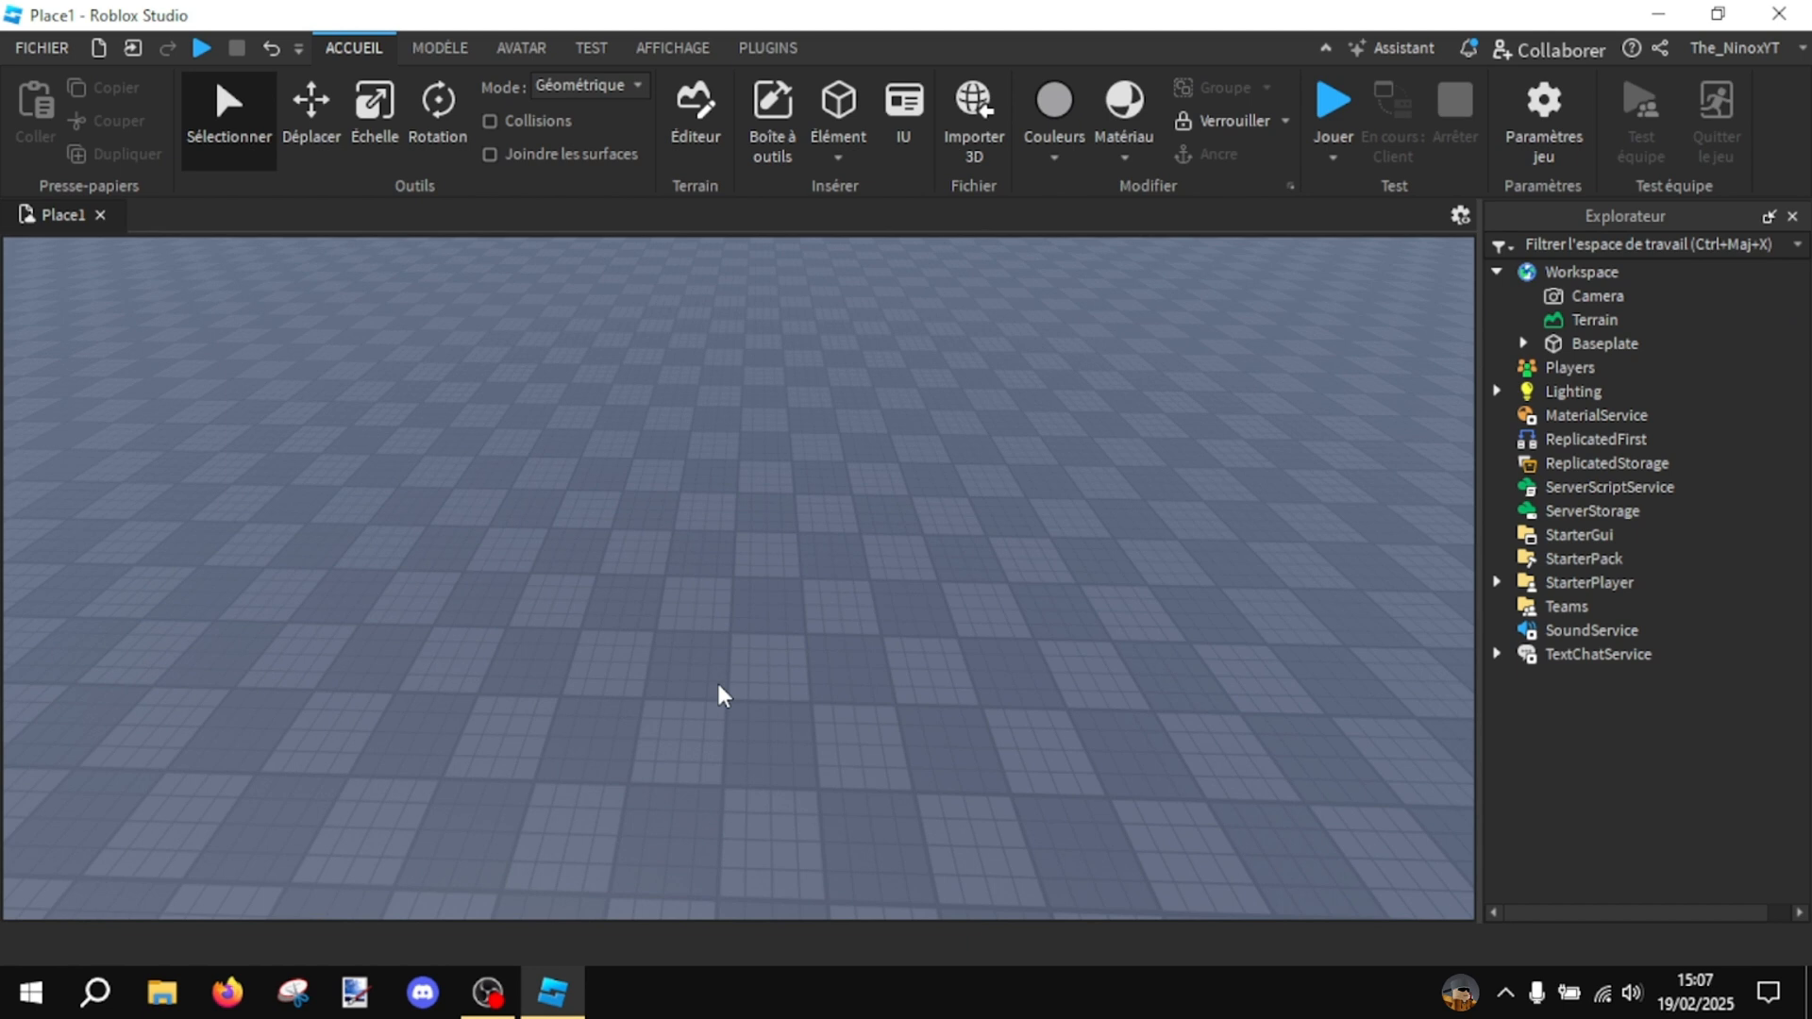
{"action": "scroll", "coordinate": [719, 686], "scroll_direction": "up", "scroll_amount": 4}
{"action": "right_click_drag", "start_coordinate": [1068, 440], "coordinate": [1068, 440]}
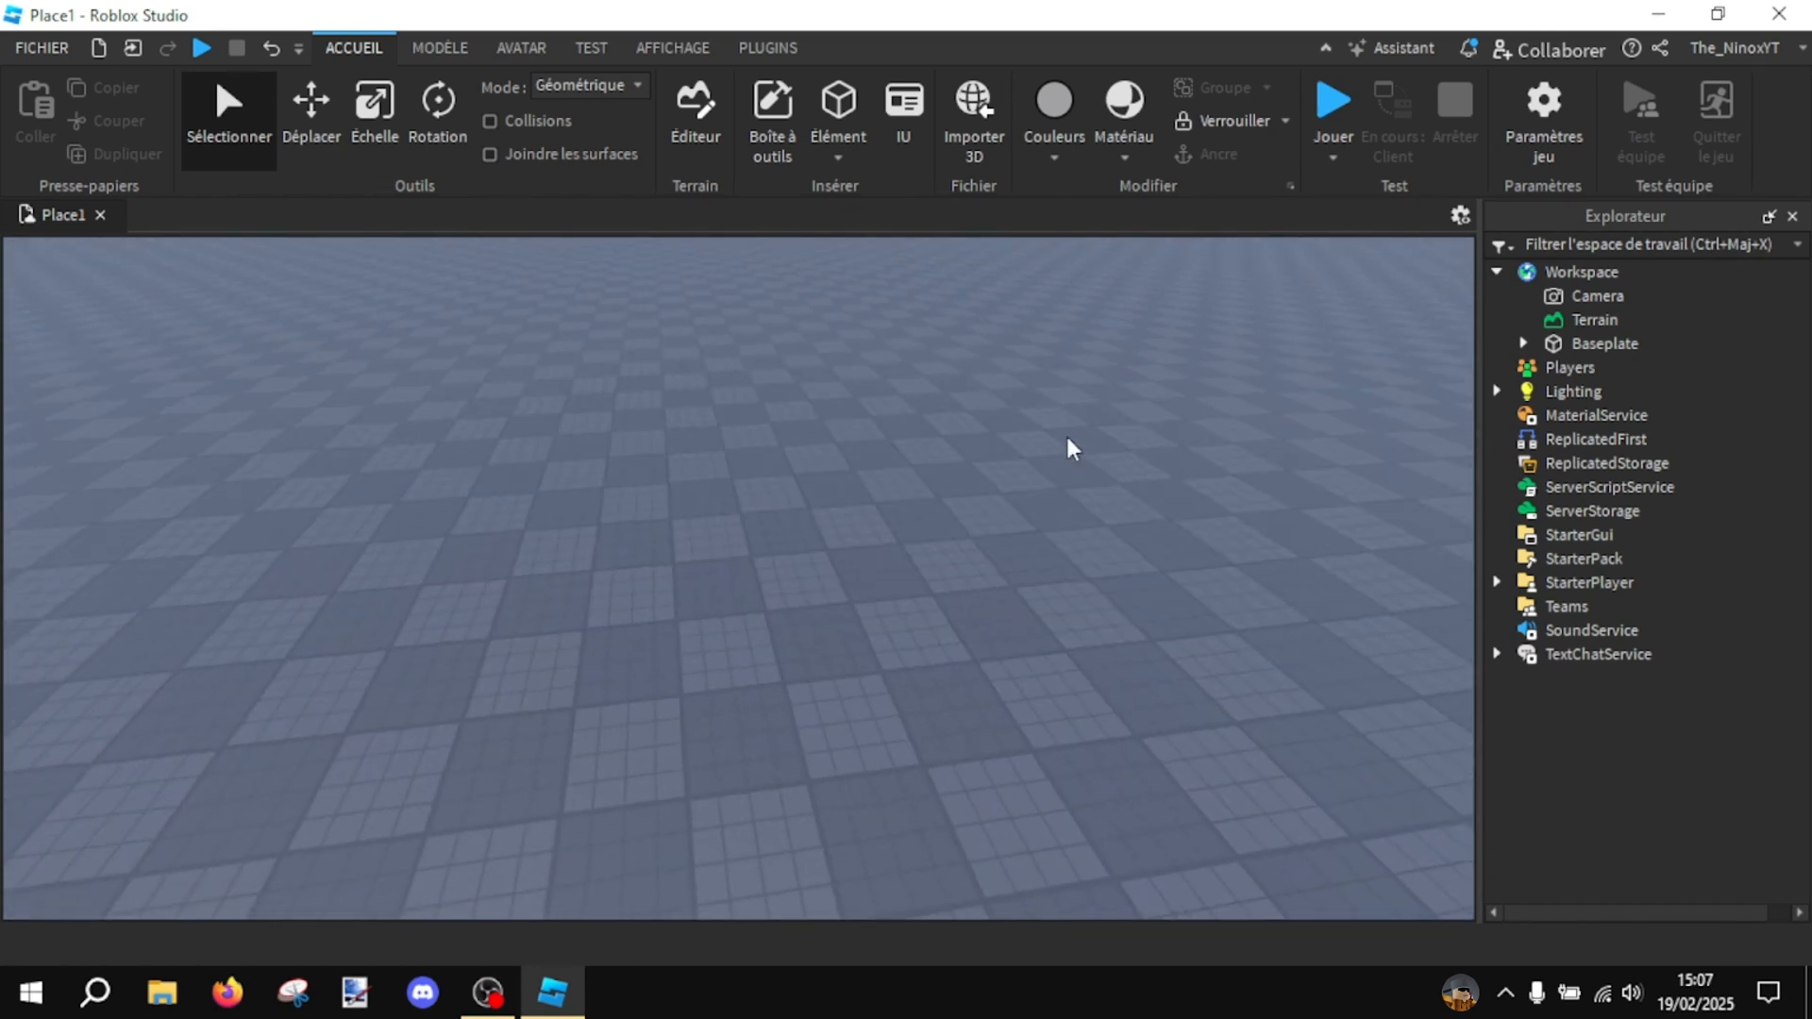
{"action": "right_click", "coordinate": [1072, 447]}
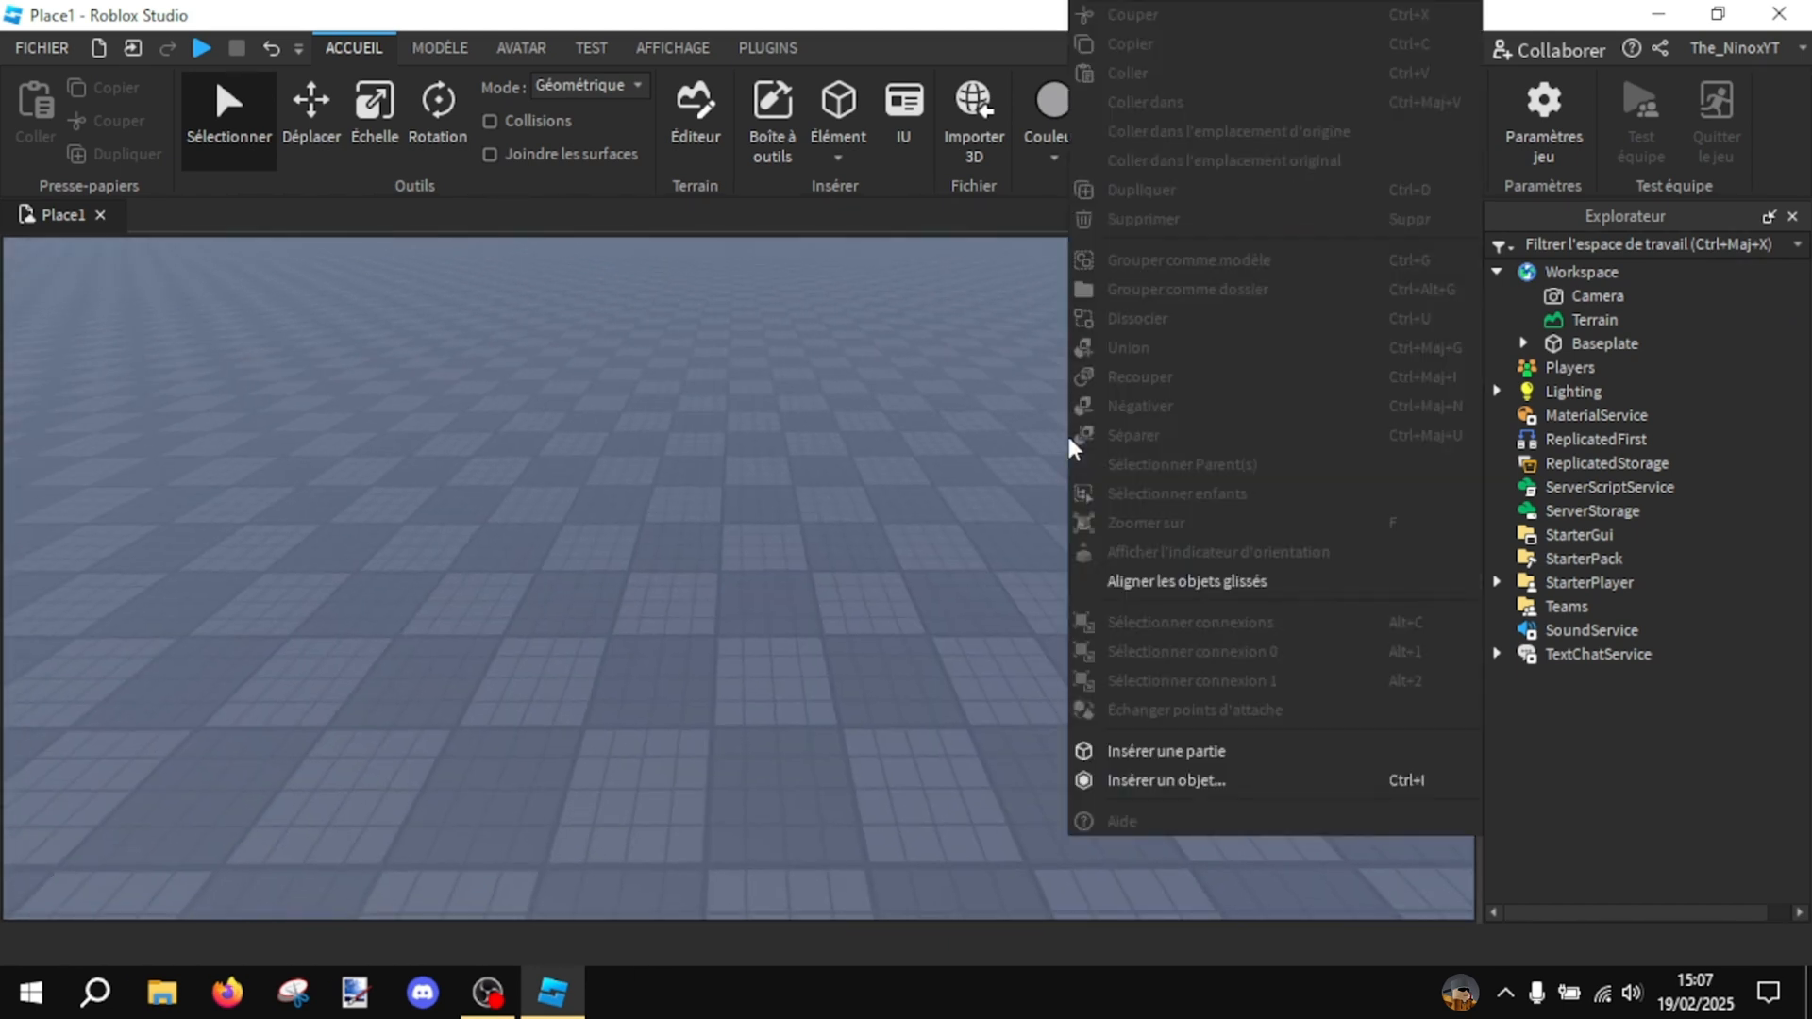
{"action": "left_click", "coordinate": [946, 518]}
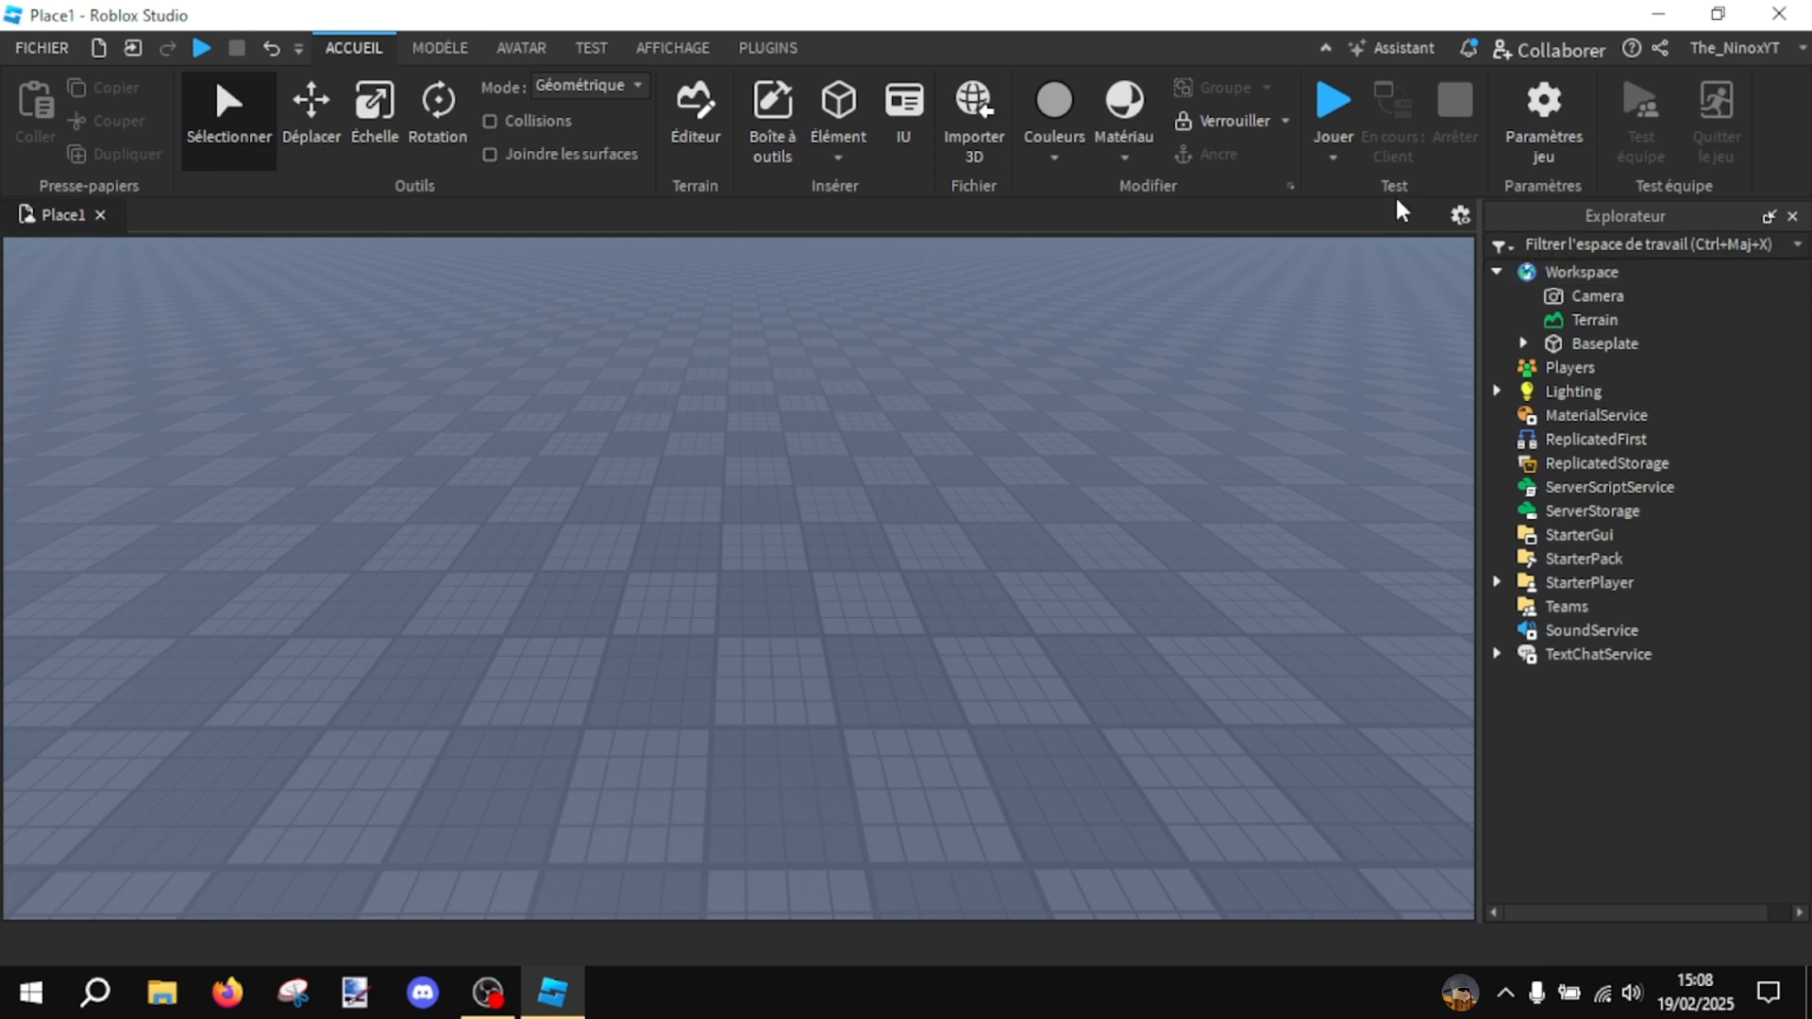
- Display both the Explorer and Properties windows, then return to the home tools
{"action": "left_click", "coordinate": [666, 49]}
{"action": "left_click", "coordinate": [53, 127]}
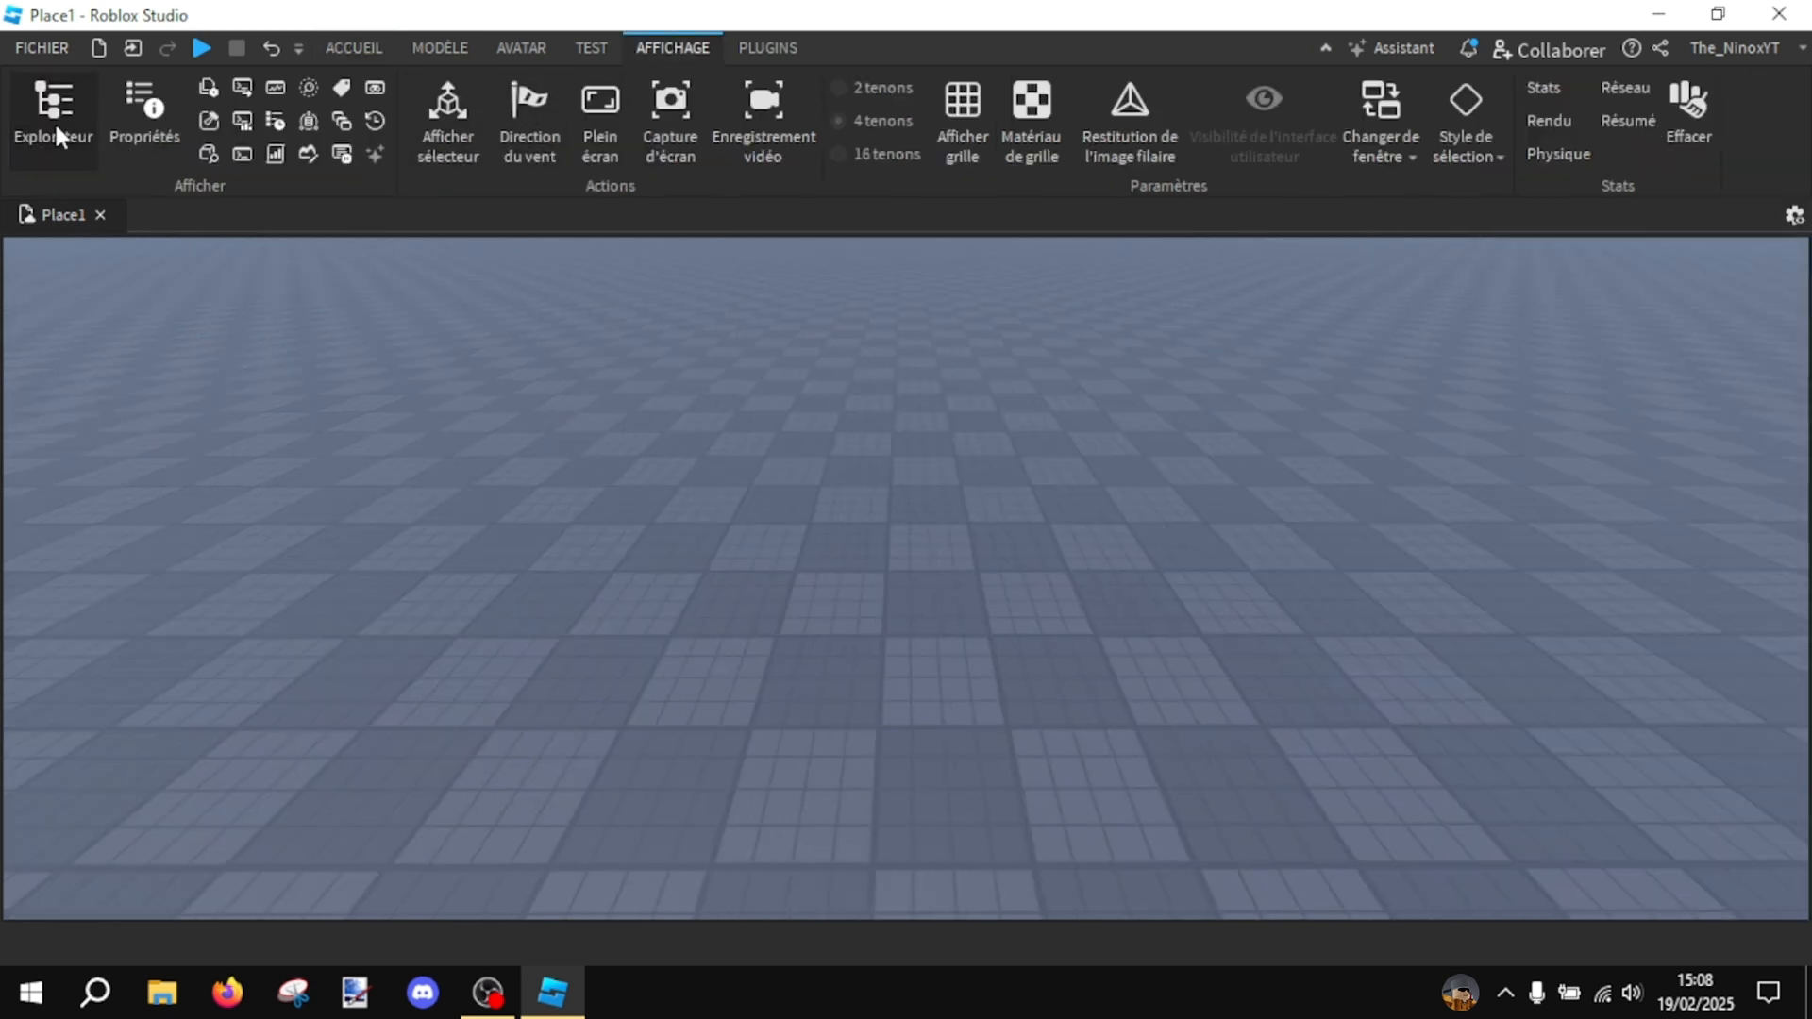
{"action": "left_click", "coordinate": [73, 151]}
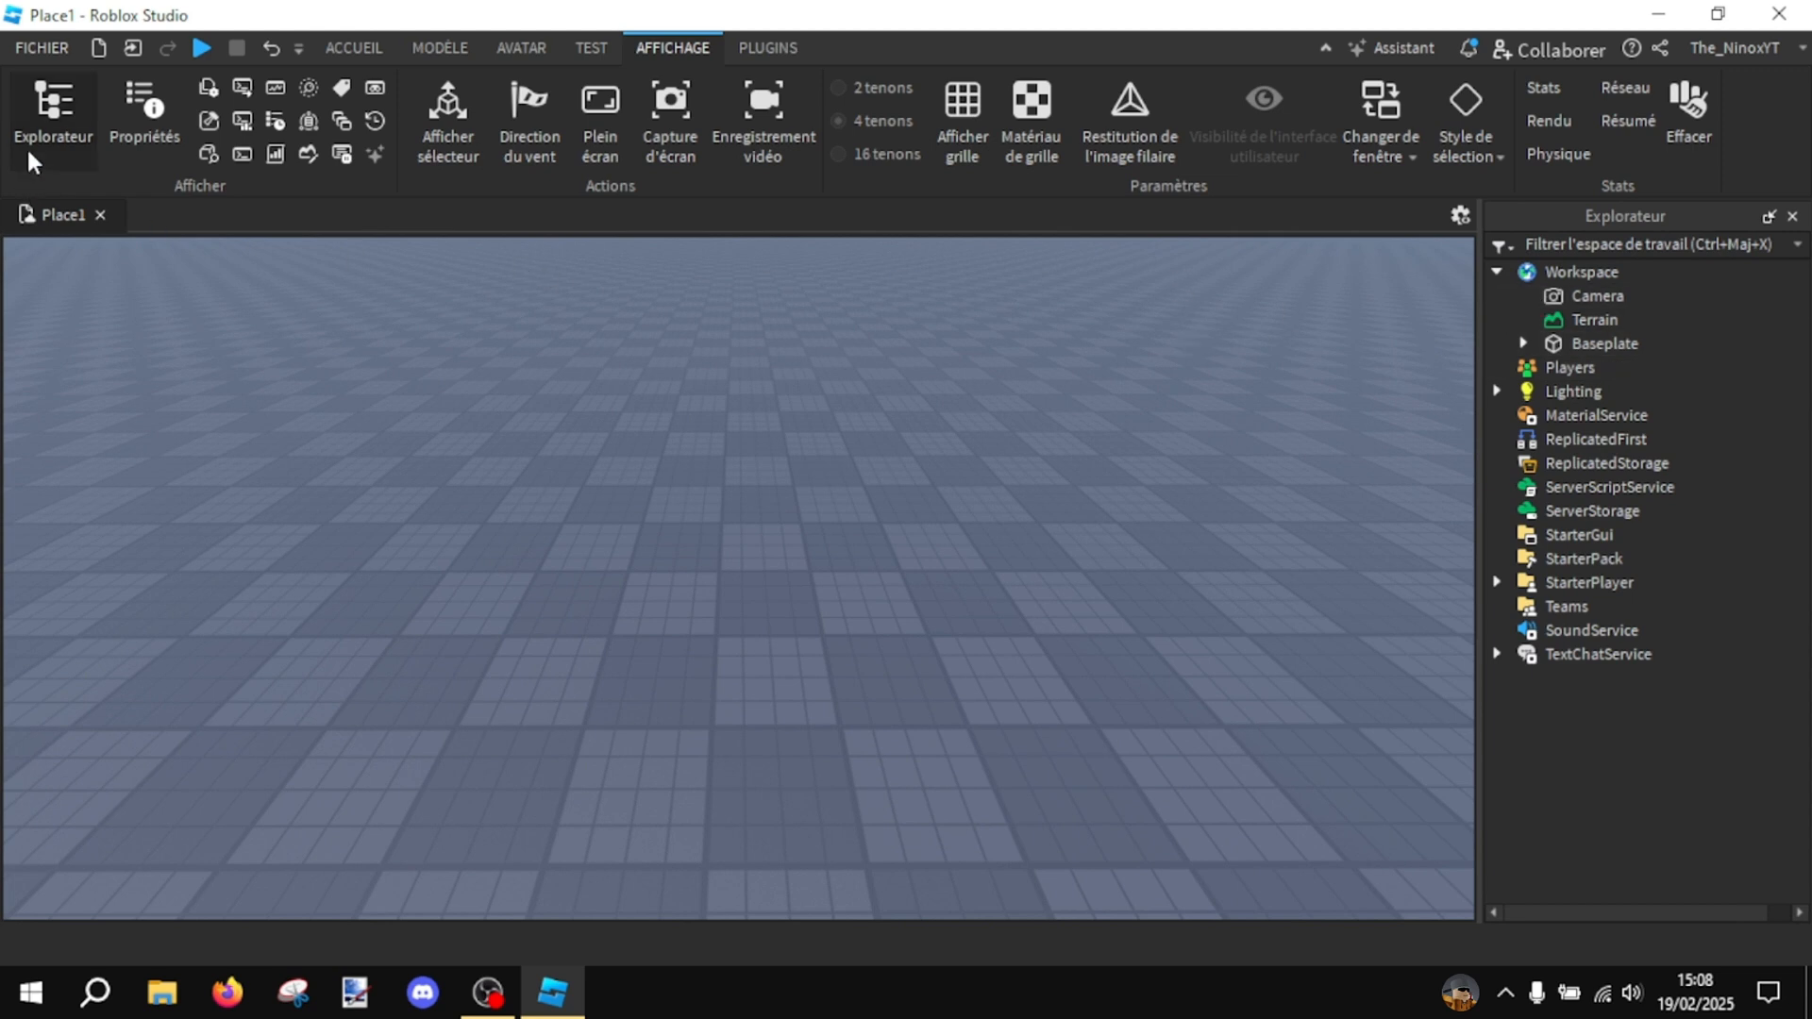
{"action": "left_click", "coordinate": [151, 133]}
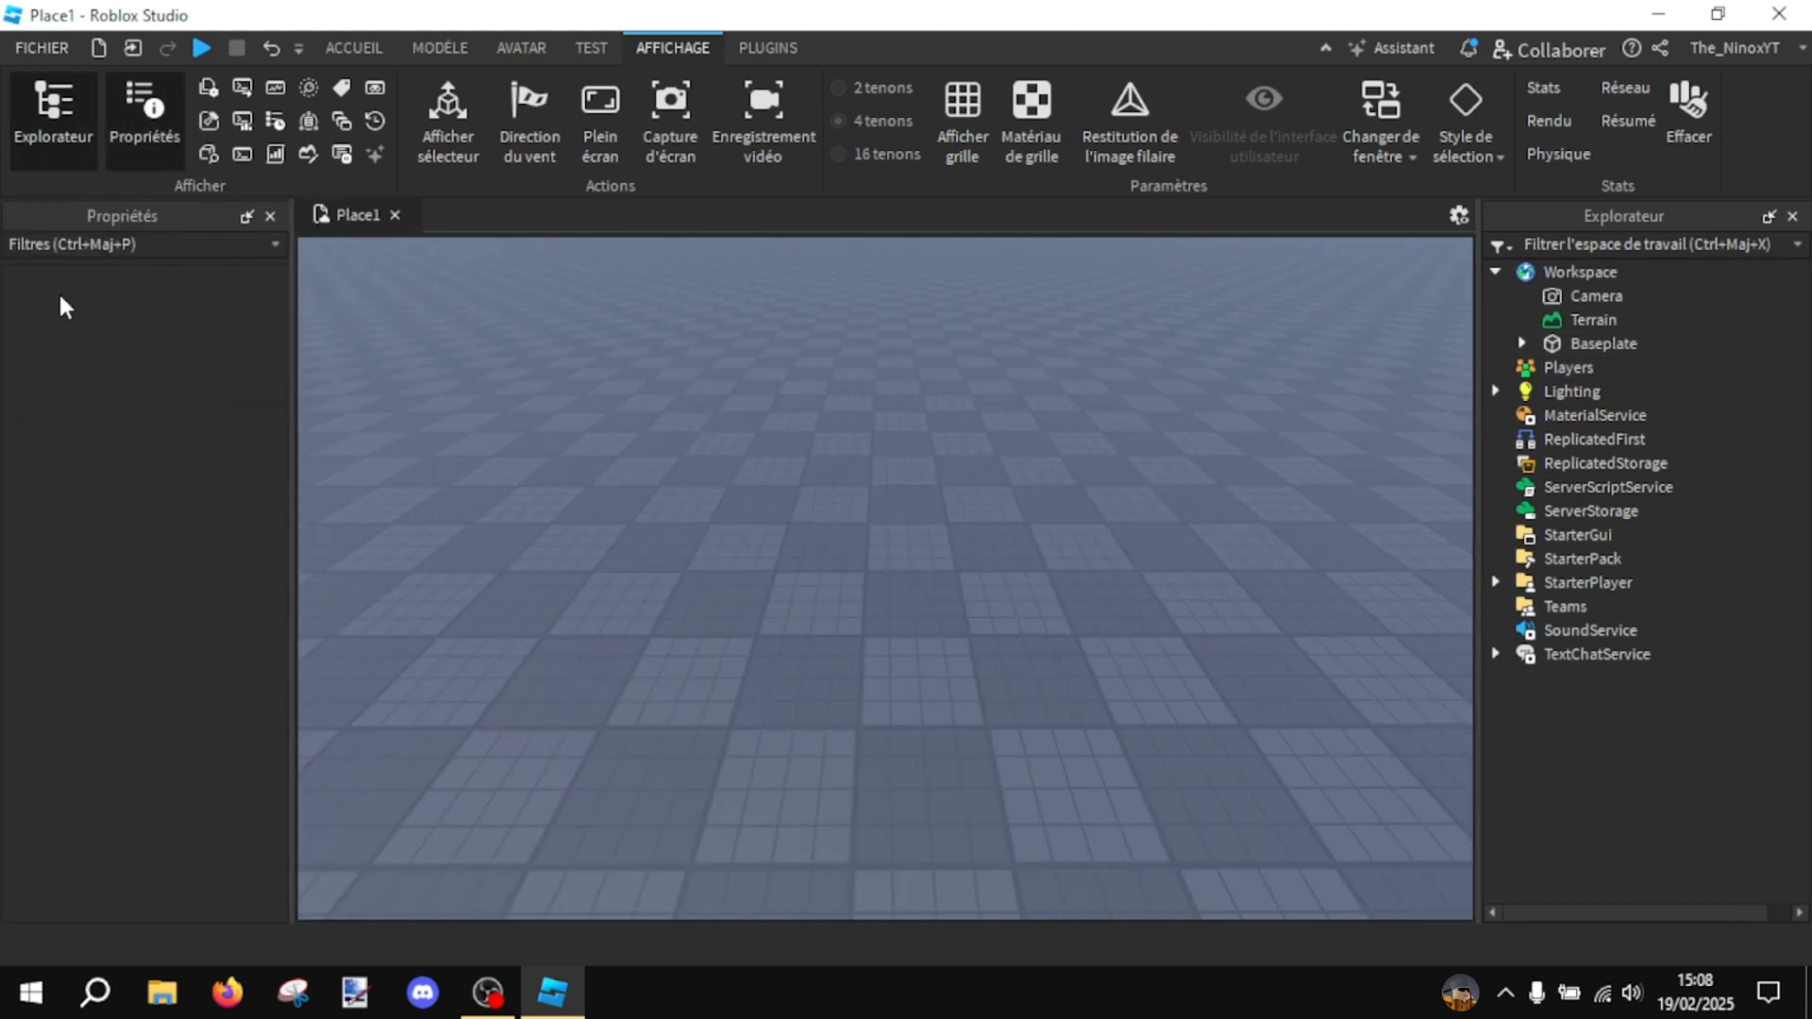
{"action": "left_click", "coordinate": [345, 45]}
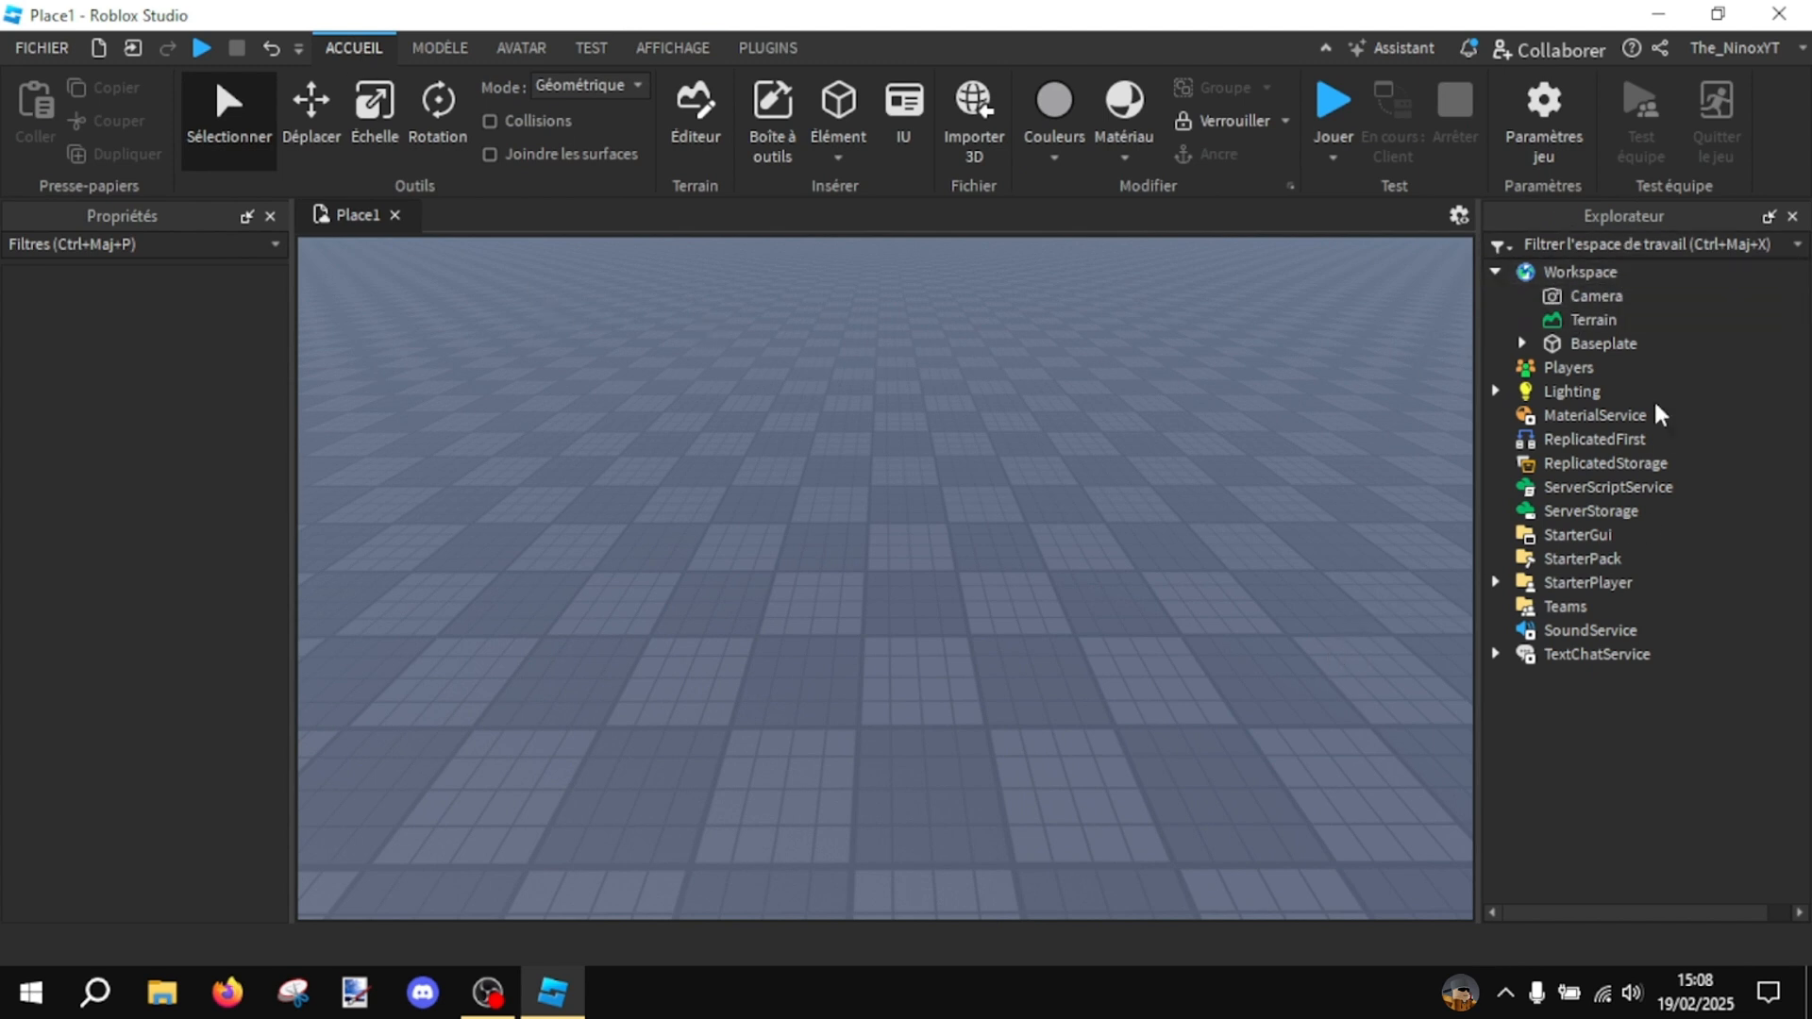
- Insert a MeshPart object into the Workspace
{"action": "mouse_move", "coordinate": [1642, 272]}
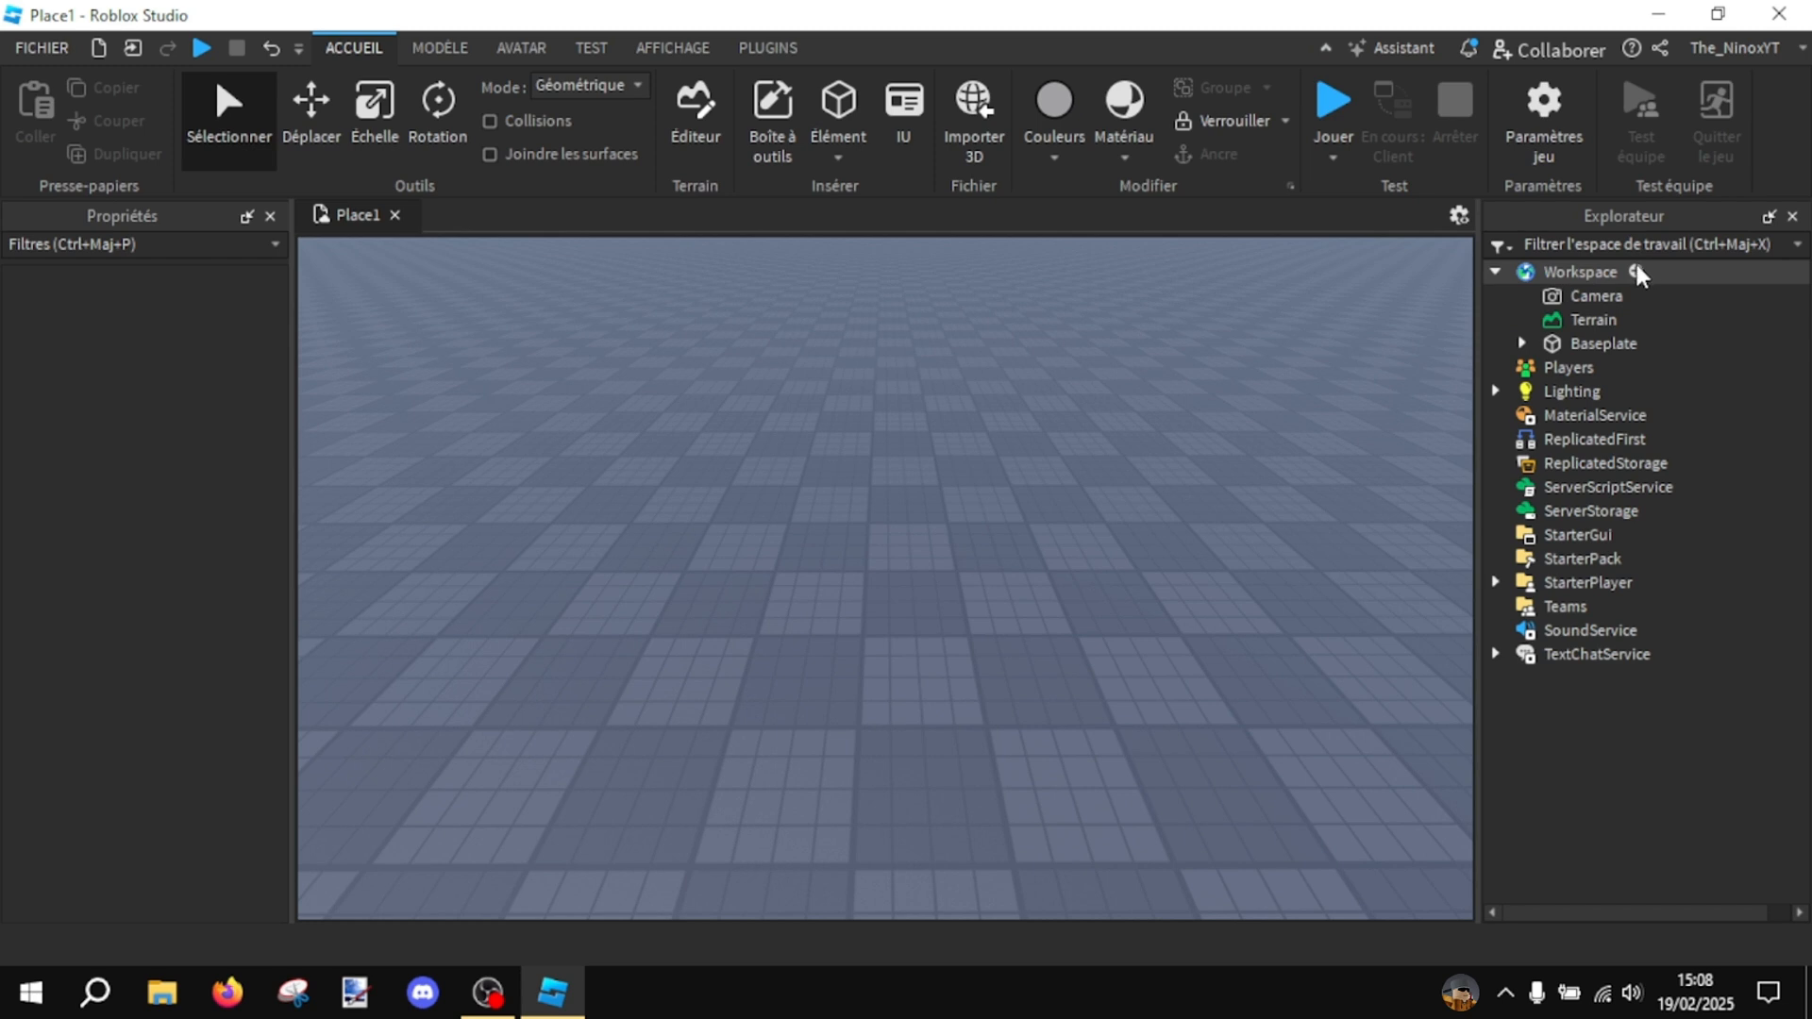
{"action": "left_click", "coordinate": [1638, 272]}
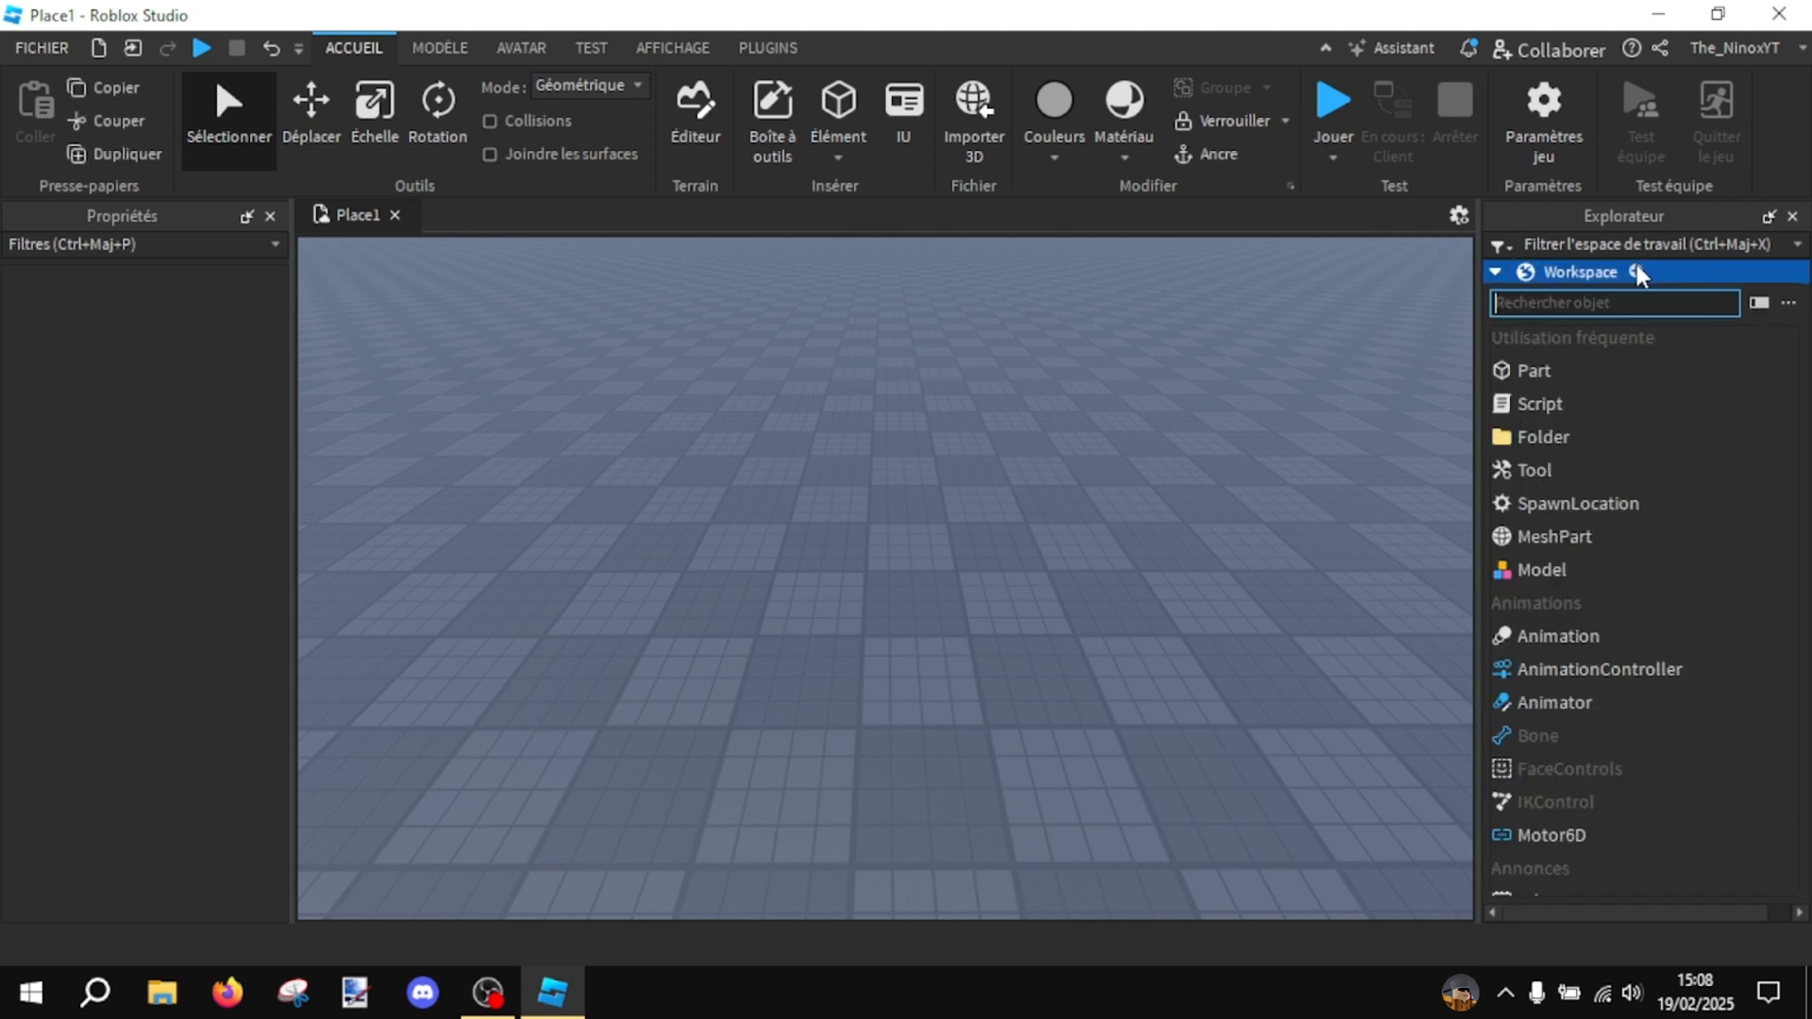
{"action": "left_click", "coordinate": [1577, 543]}
{"action": "right_click_drag", "start_coordinate": [996, 554], "coordinate": [999, 545]}
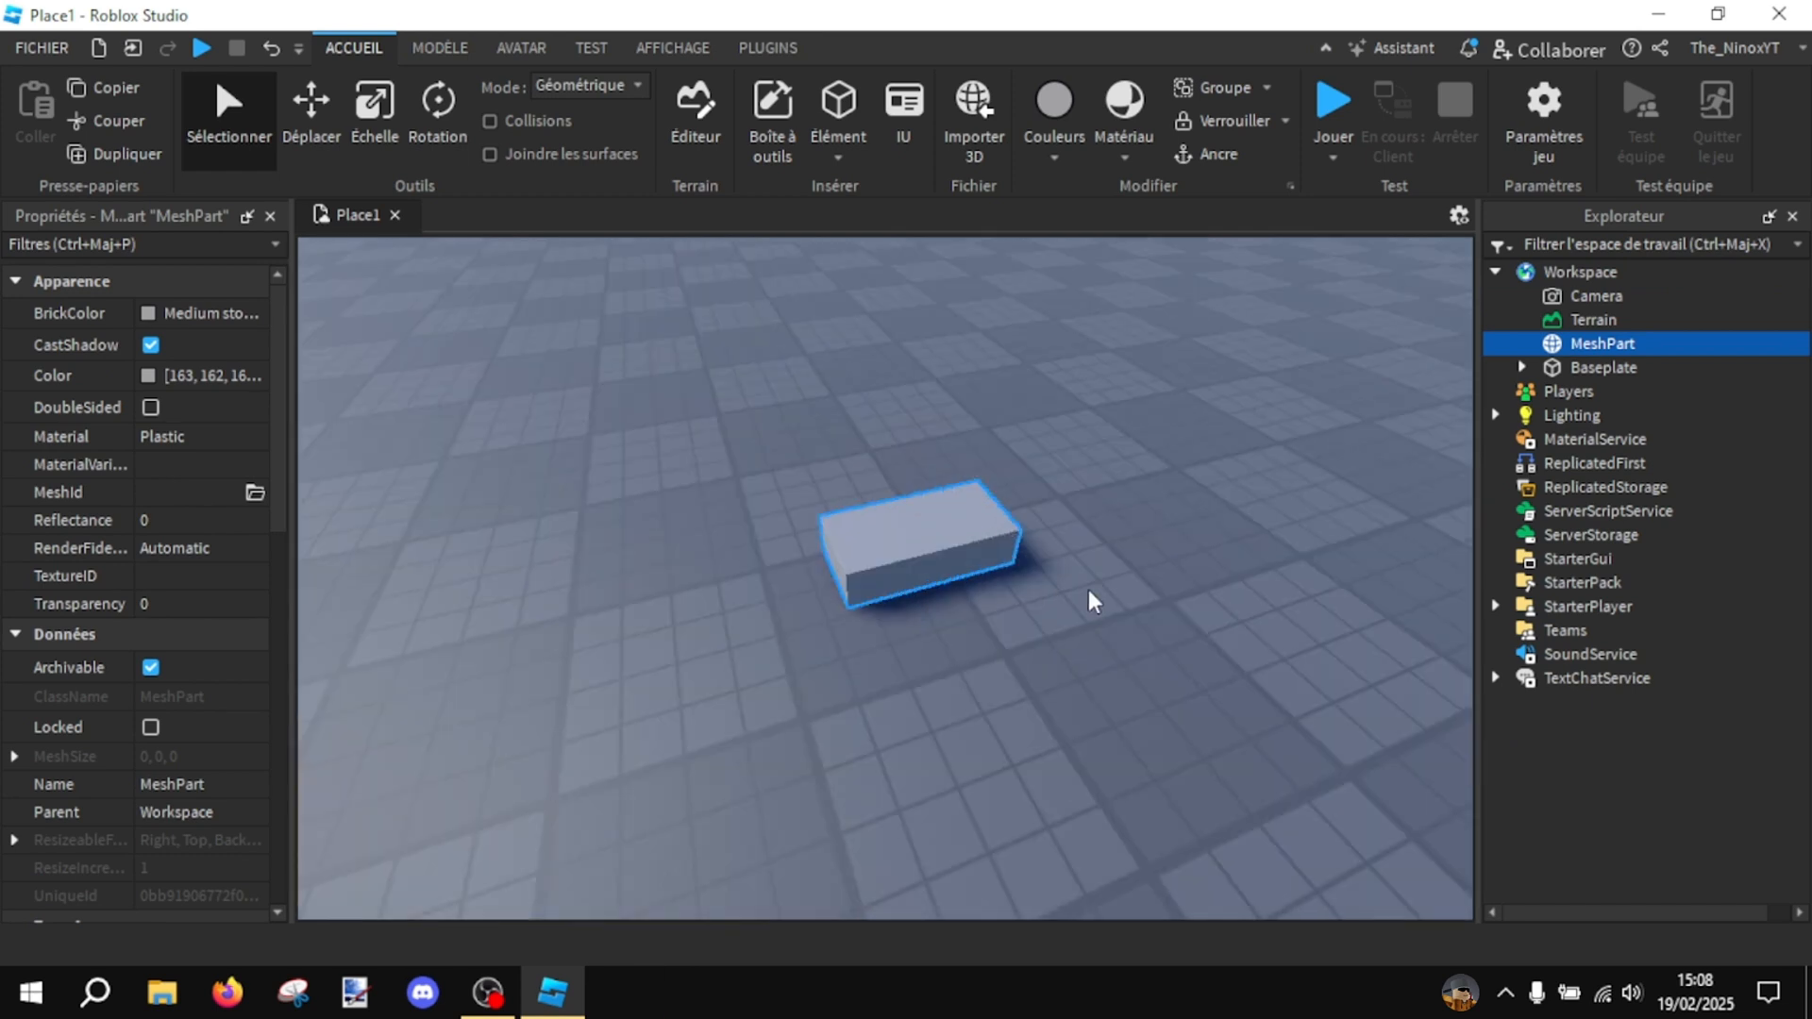
- Copy the MeshPart and paste it three times so the Workspace holds four stacked mesh parts
{"action": "right_click_drag", "start_coordinate": [1089, 592], "coordinate": [1089, 591]}
{"action": "key", "text": "ctrl+c"}
{"action": "key", "text": "ctrl+v"}
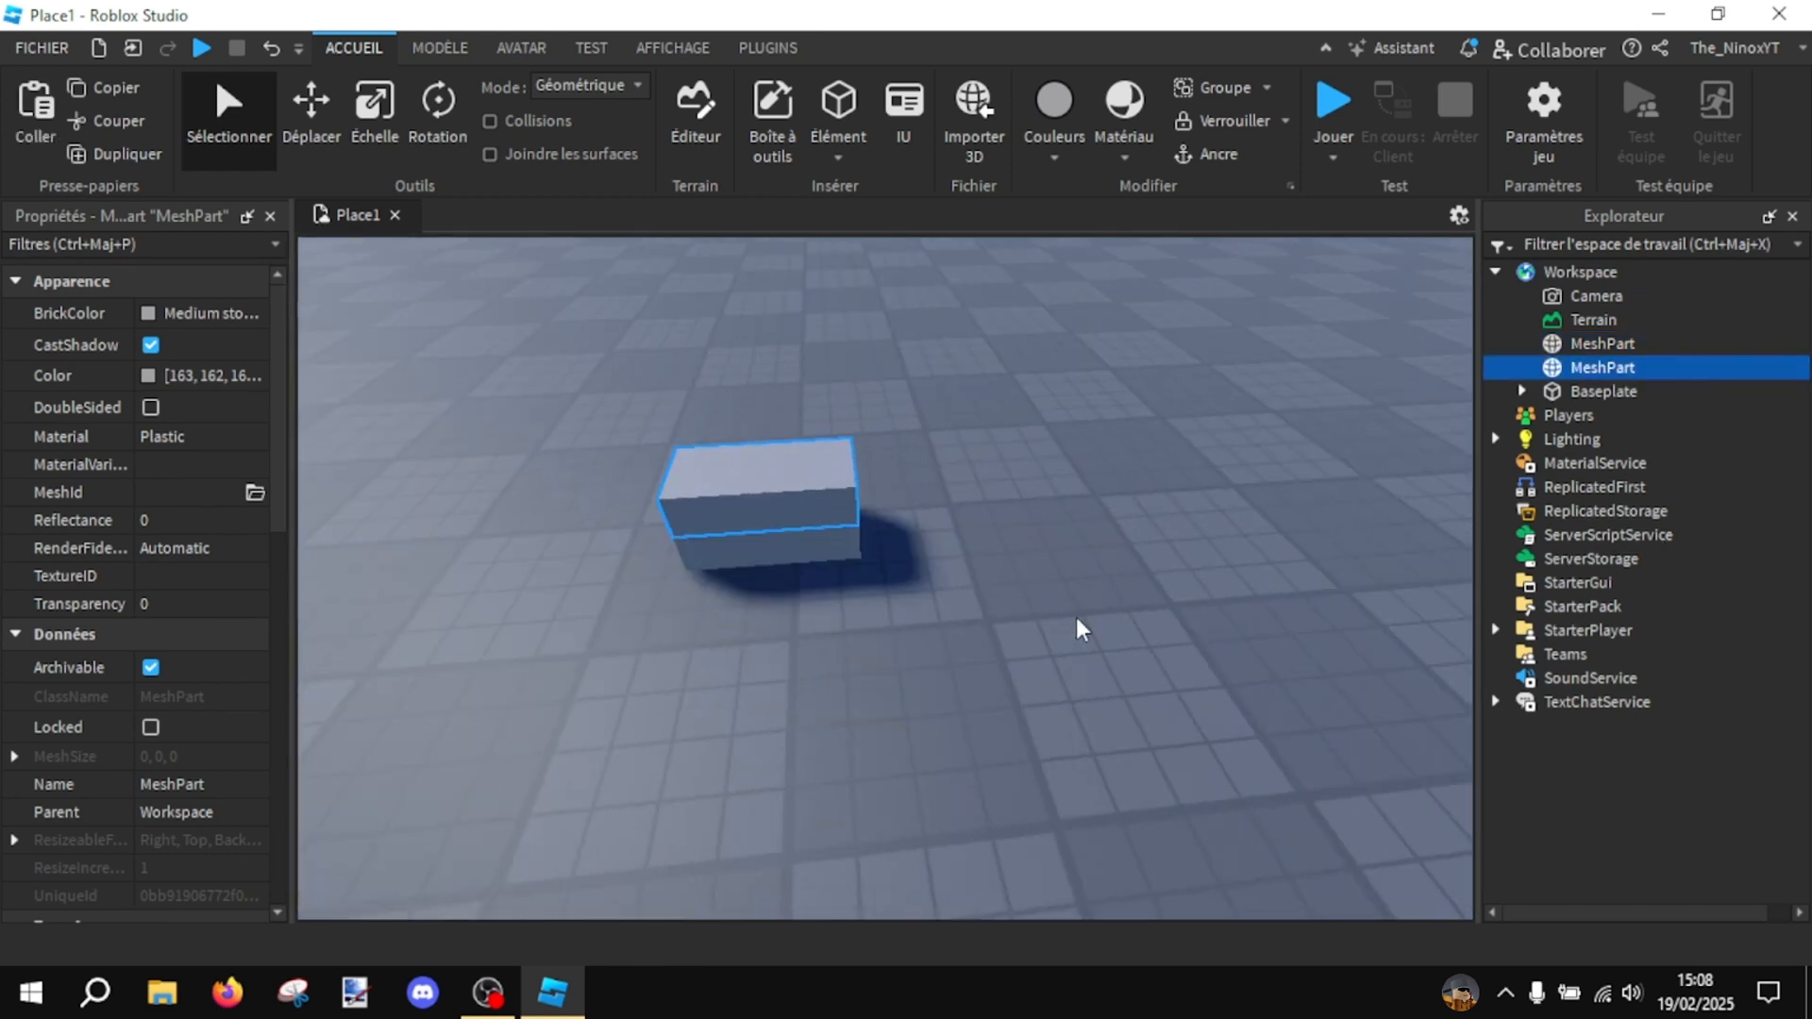
{"action": "key", "text": "ctrl+v"}
{"action": "key", "text": "ctrl+v"}
{"action": "left_click", "coordinate": [1077, 624]}
{"action": "left_click_drag", "start_coordinate": [833, 529], "coordinate": [750, 415]}
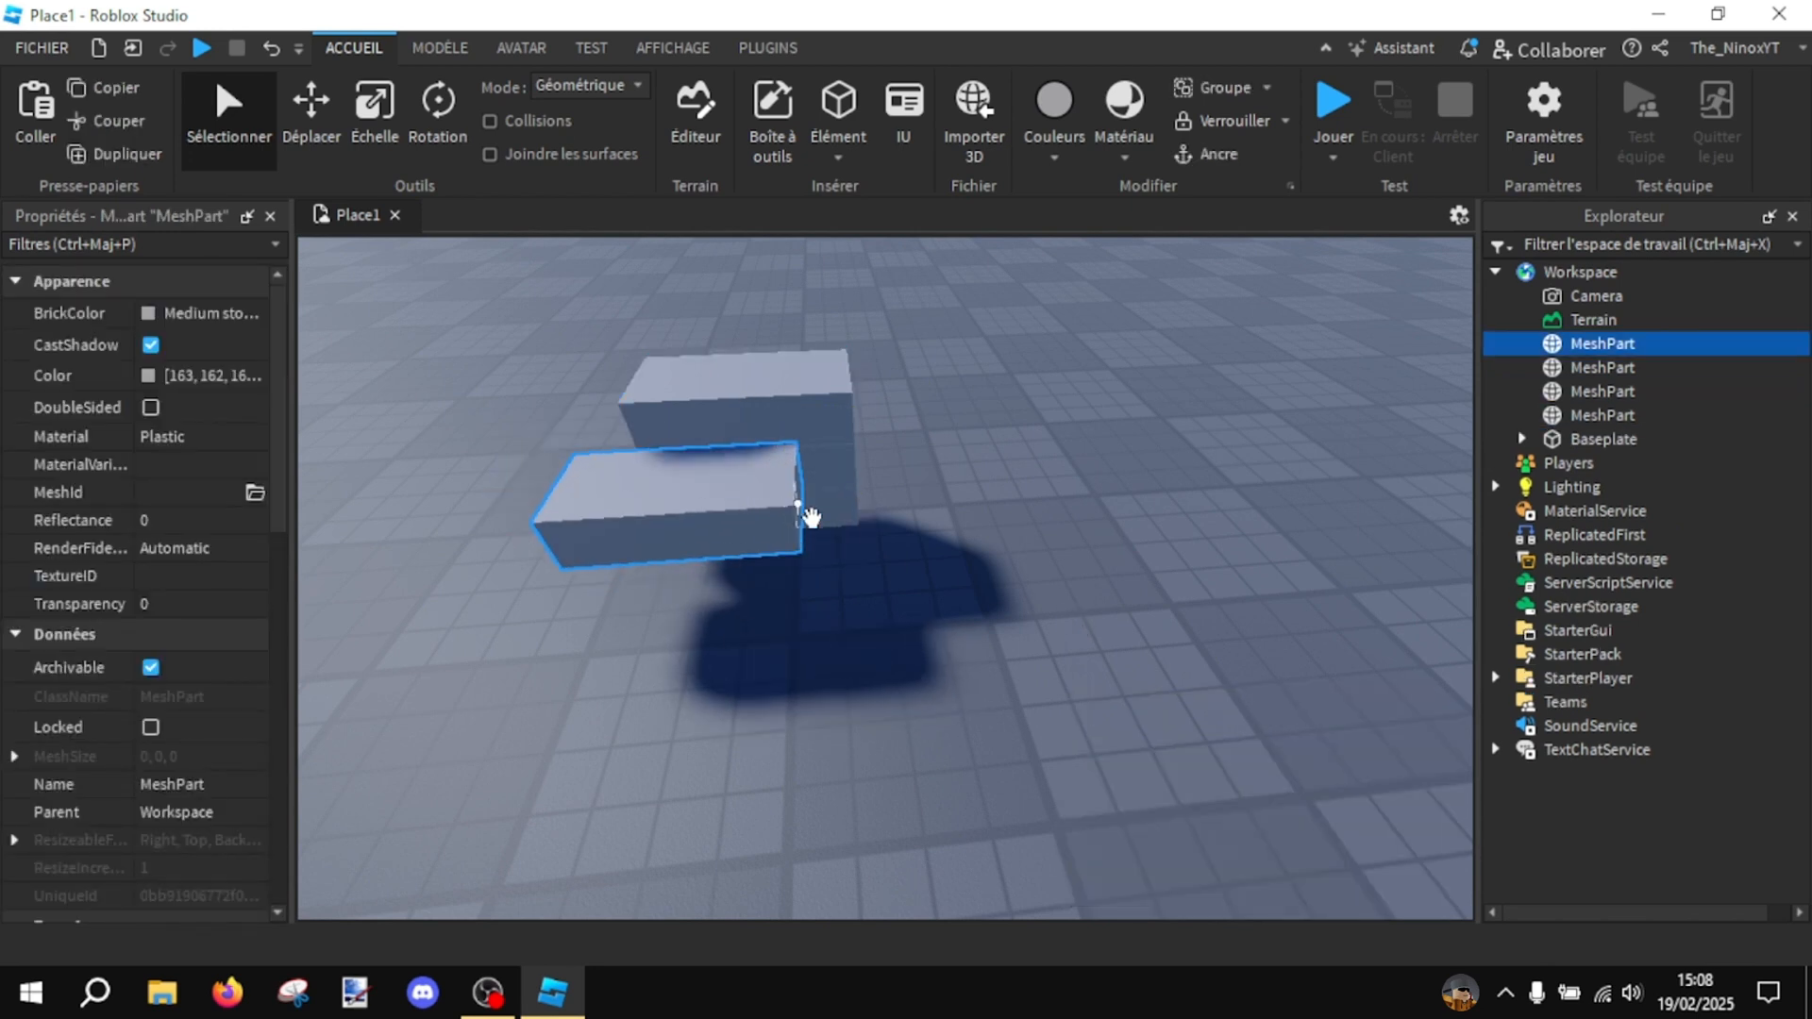
{"action": "key", "text": "ctrl+z"}
{"action": "left_click", "coordinate": [897, 599]}
- Select the lowest MeshPart in the stack and close the Explorer window to enlarge the viewport
{"action": "right_click_drag", "start_coordinate": [1050, 513], "coordinate": [1051, 512]}
{"action": "scroll", "coordinate": [1051, 512], "scroll_direction": "up", "scroll_amount": 3}
{"action": "scroll", "coordinate": [1051, 512], "scroll_direction": "up", "scroll_amount": 3}
{"action": "scroll", "coordinate": [1050, 512], "scroll_direction": "down", "scroll_amount": 4}
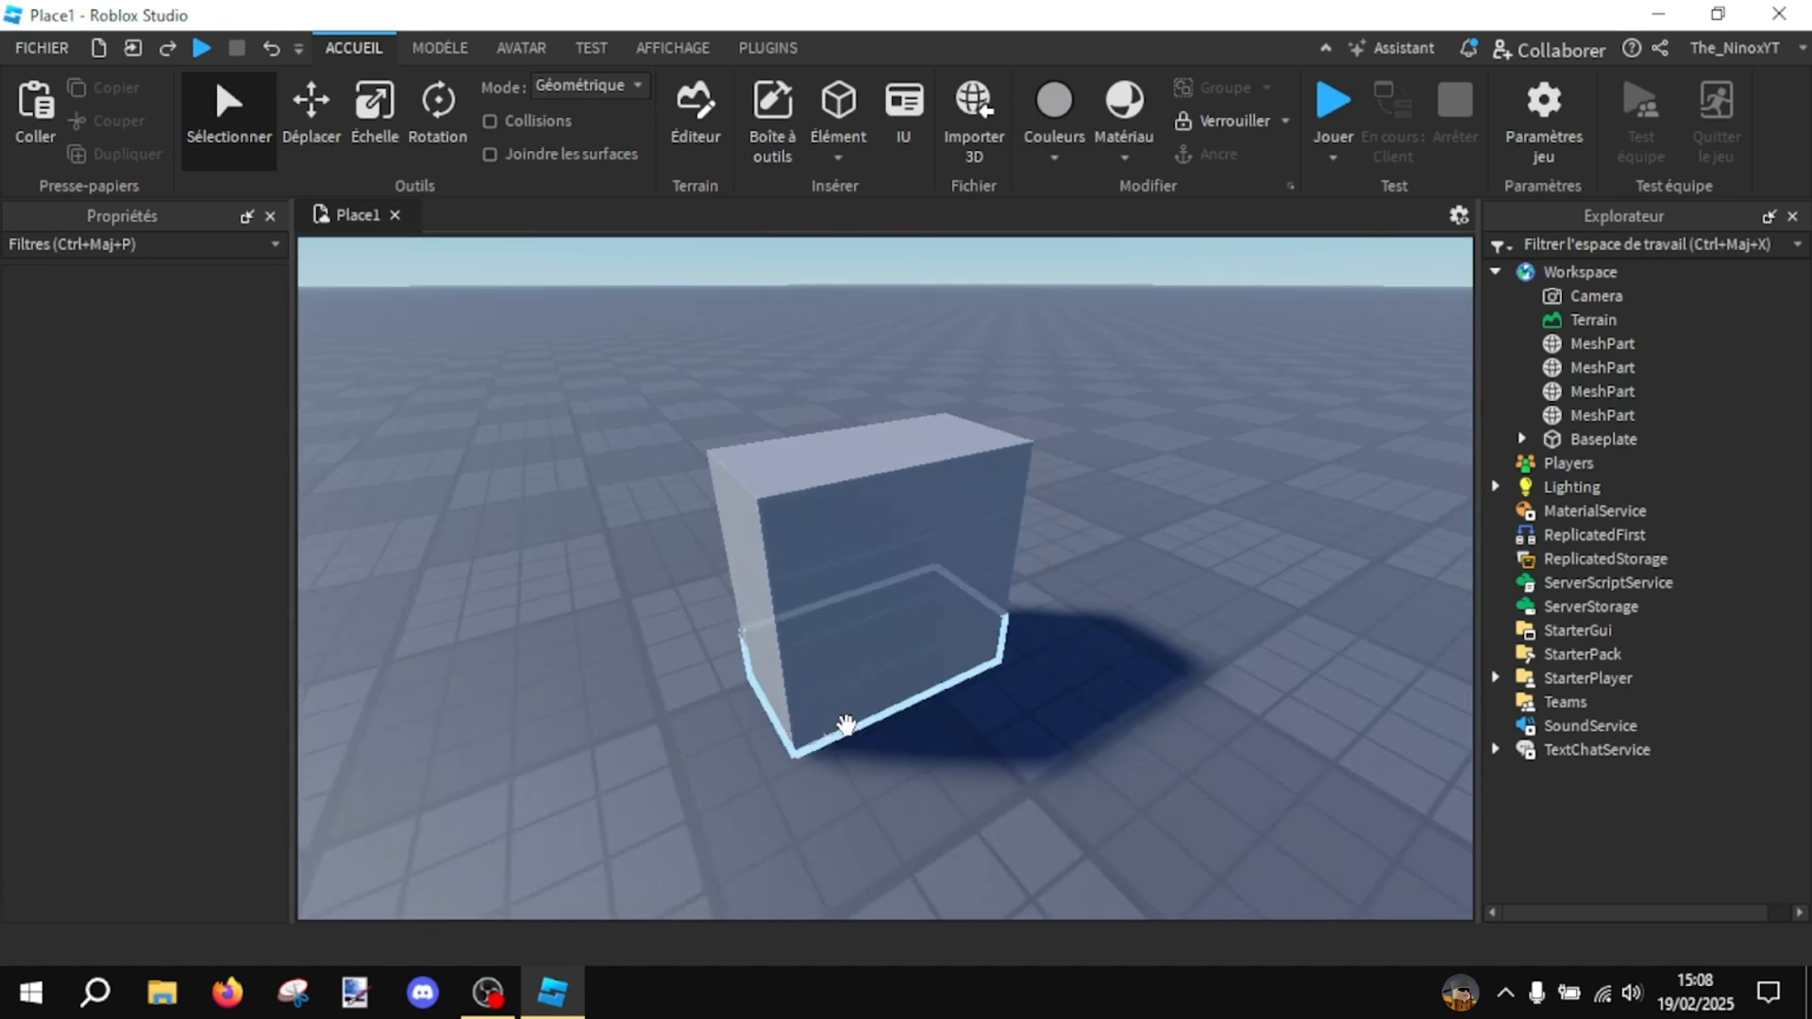
{"action": "left_click", "coordinate": [843, 725]}
{"action": "right_click_drag", "start_coordinate": [869, 792], "coordinate": [869, 792]}
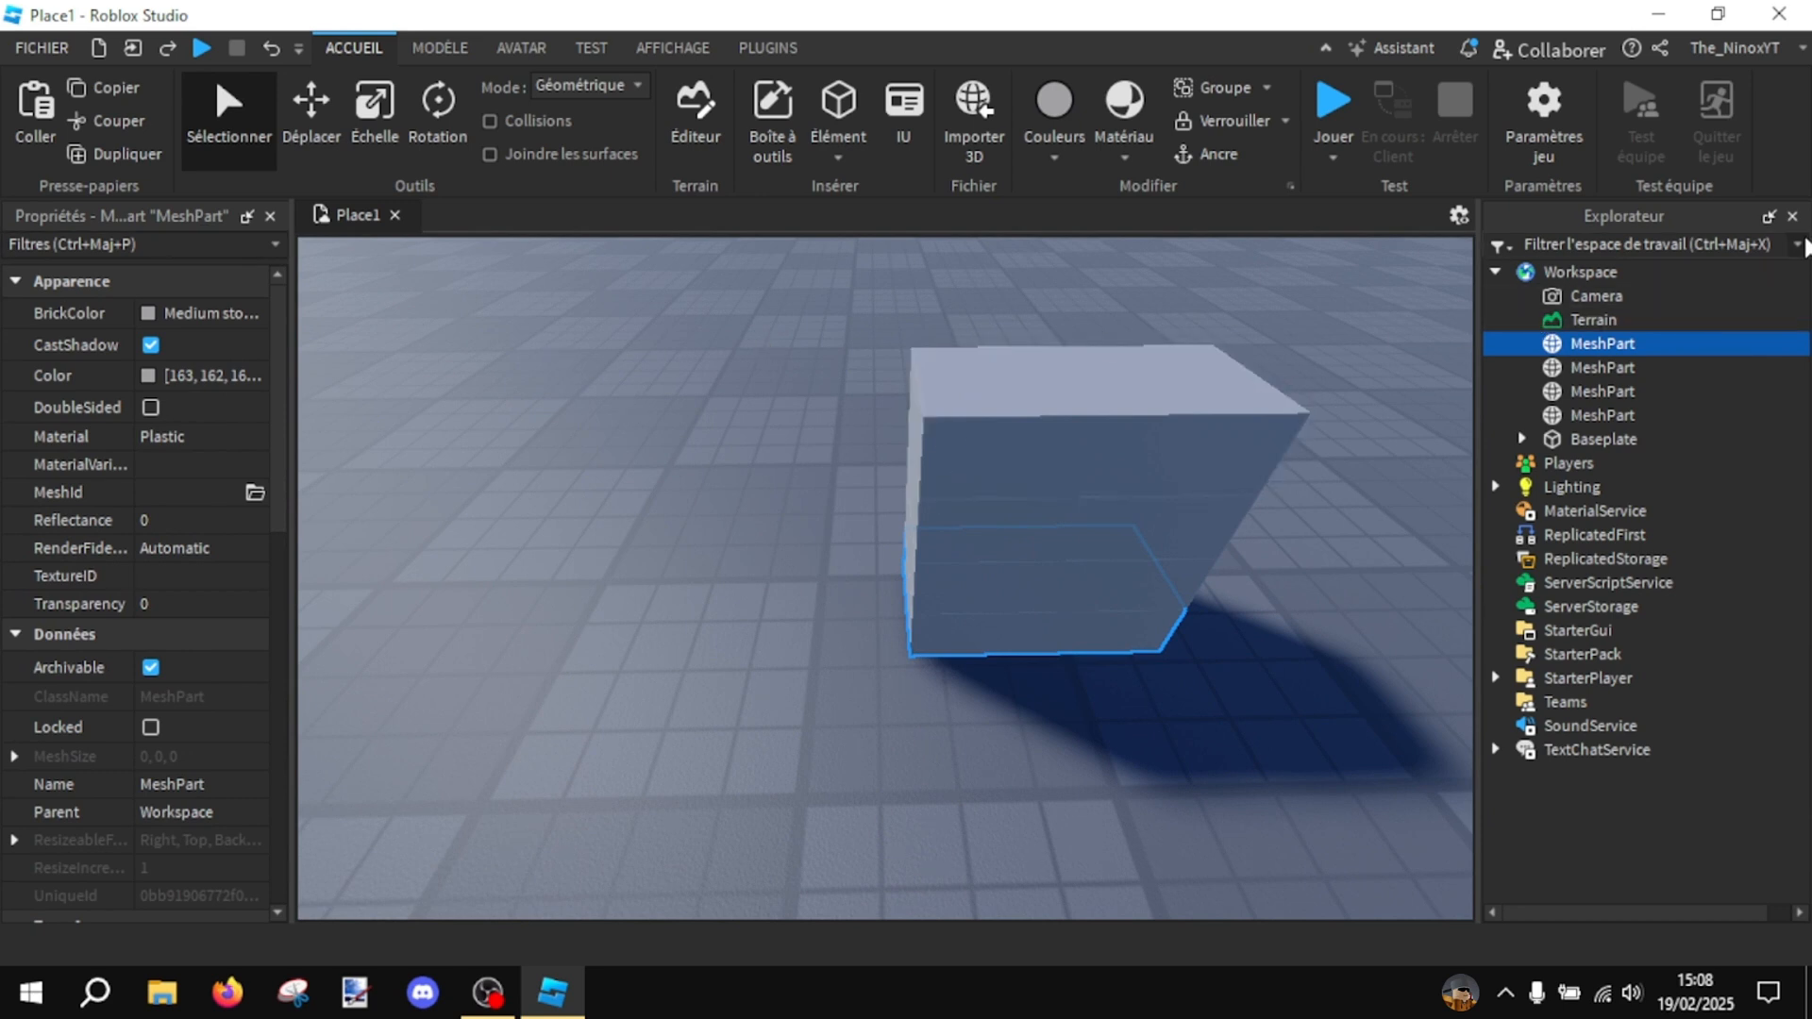
{"action": "left_click", "coordinate": [1792, 215]}
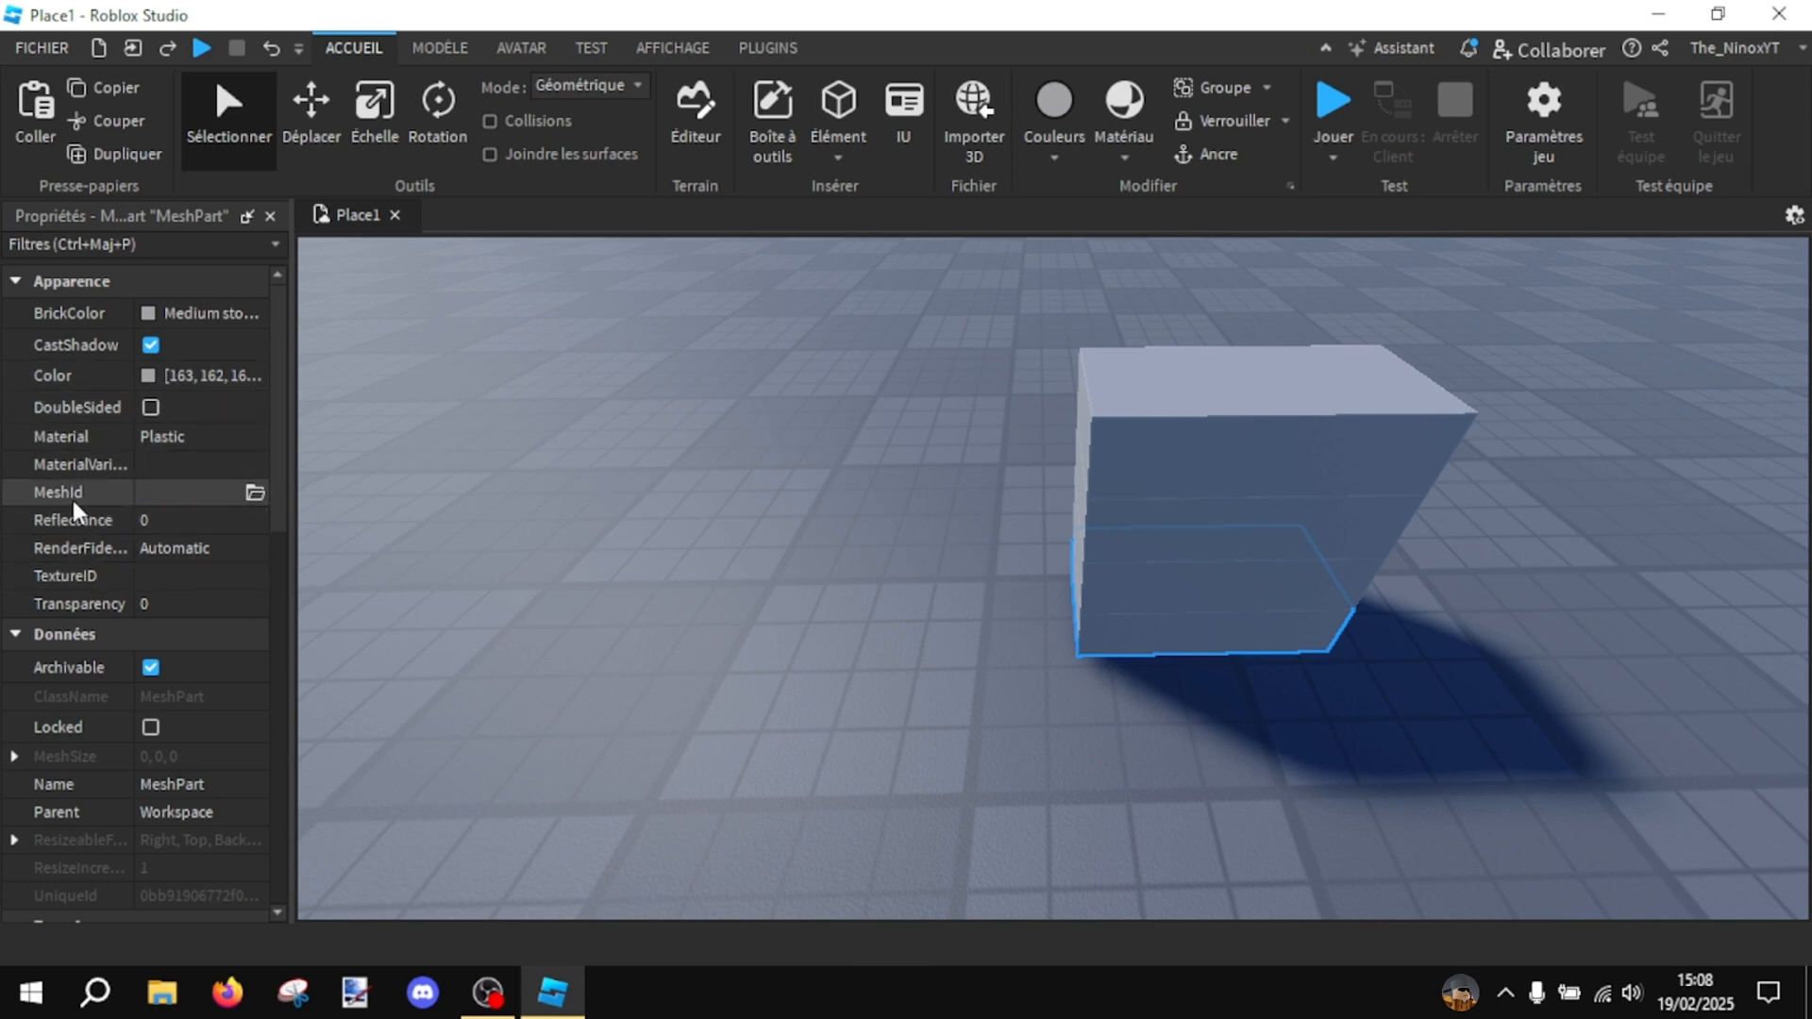
- Load "Pneu.obj" from the TUTO folder as the selected part's MeshId and accept moving the mesh to its stored location
{"action": "left_click", "coordinate": [250, 495]}
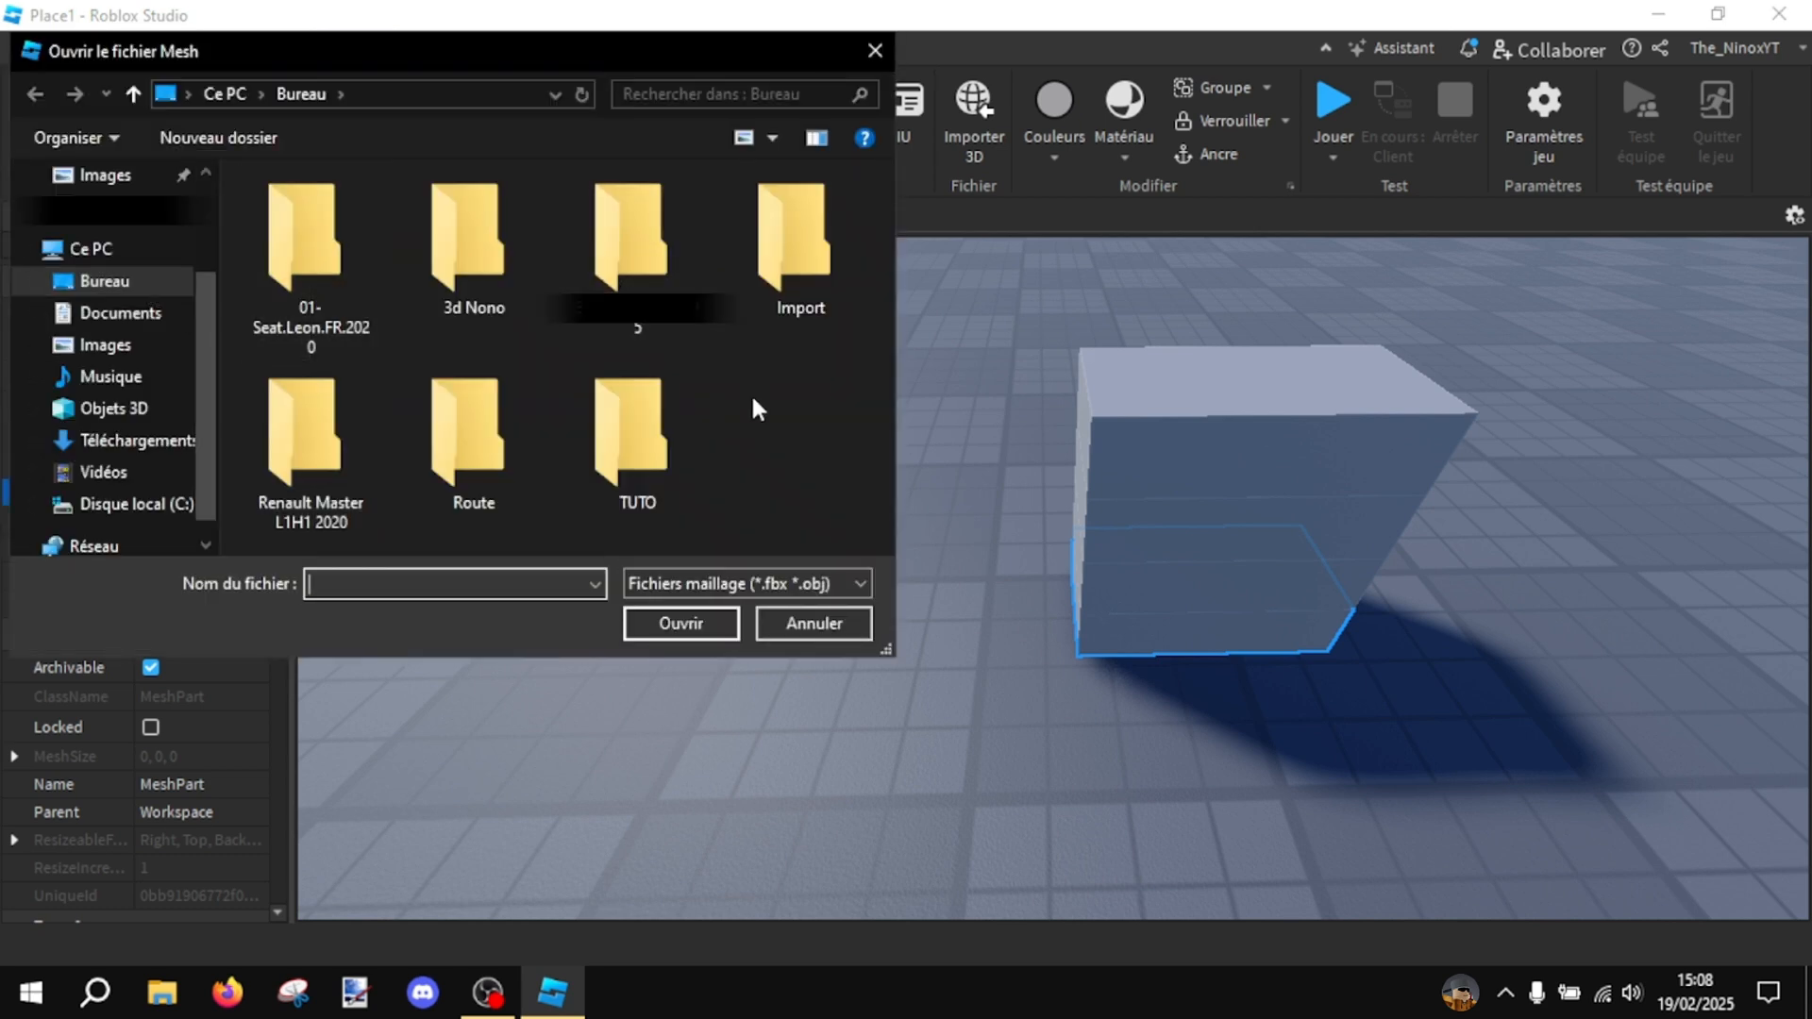
{"action": "double_click", "coordinate": [694, 447]}
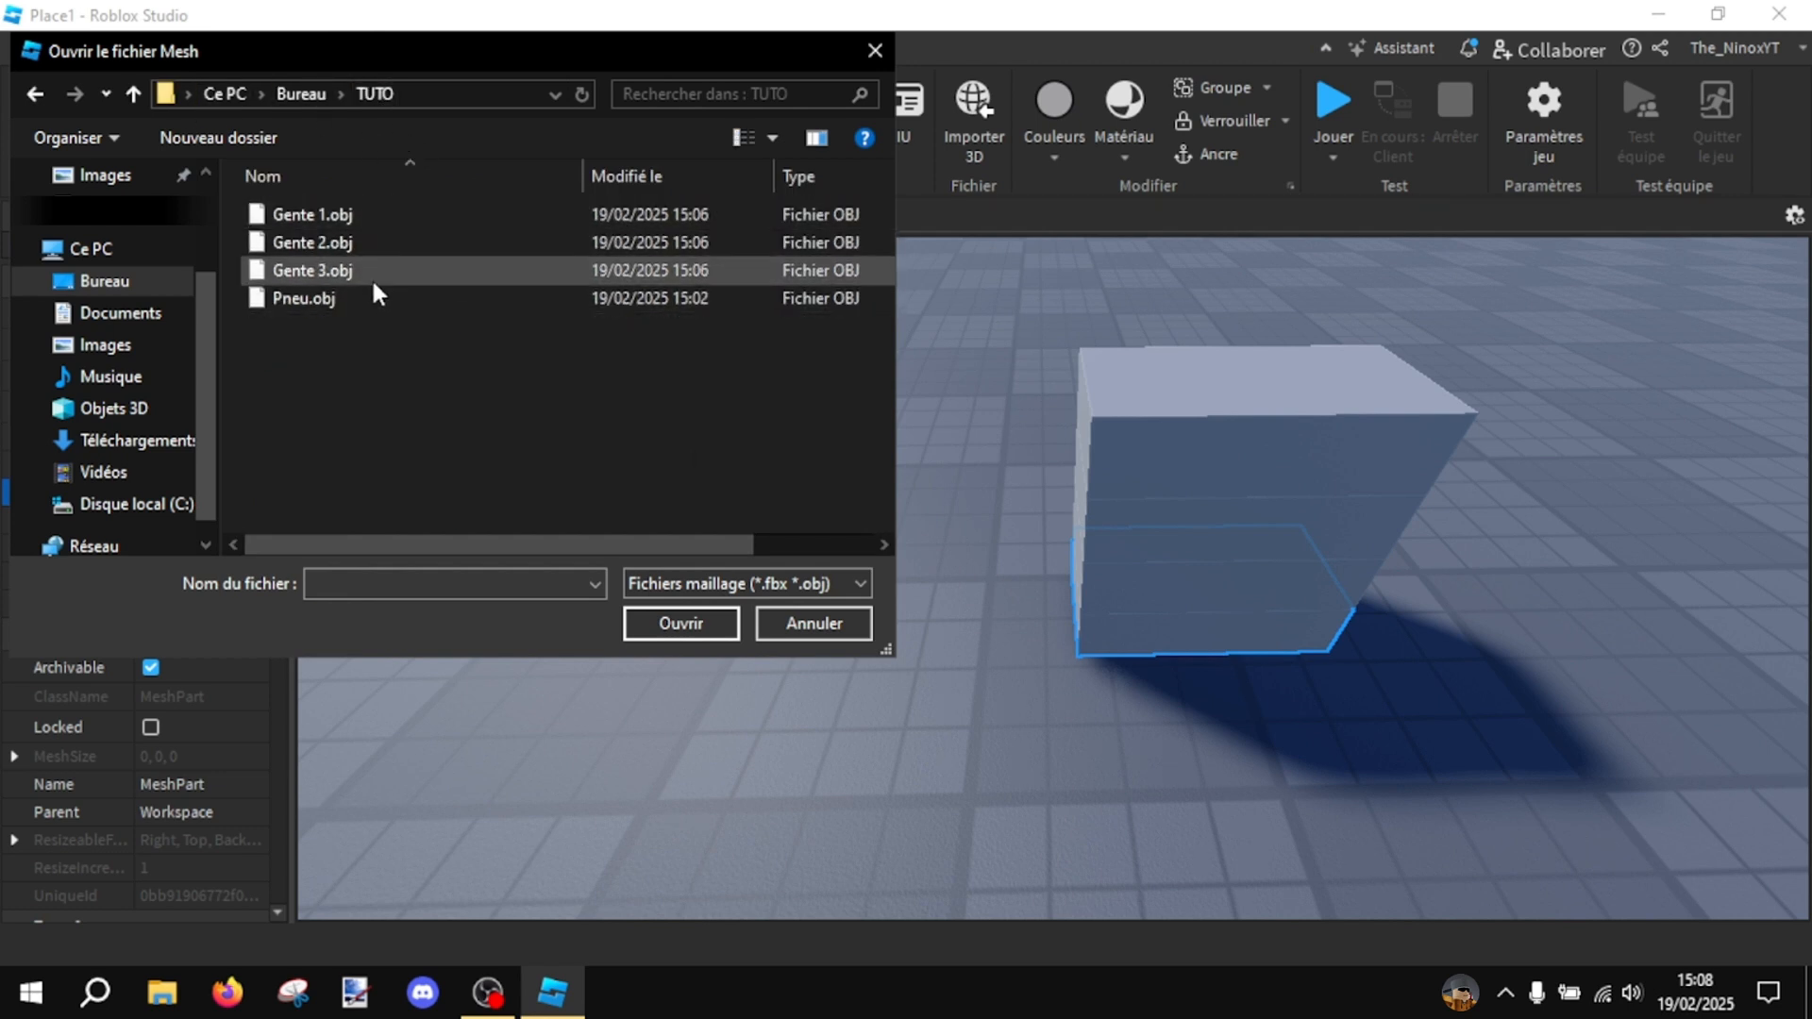
{"action": "left_click", "coordinate": [416, 302]}
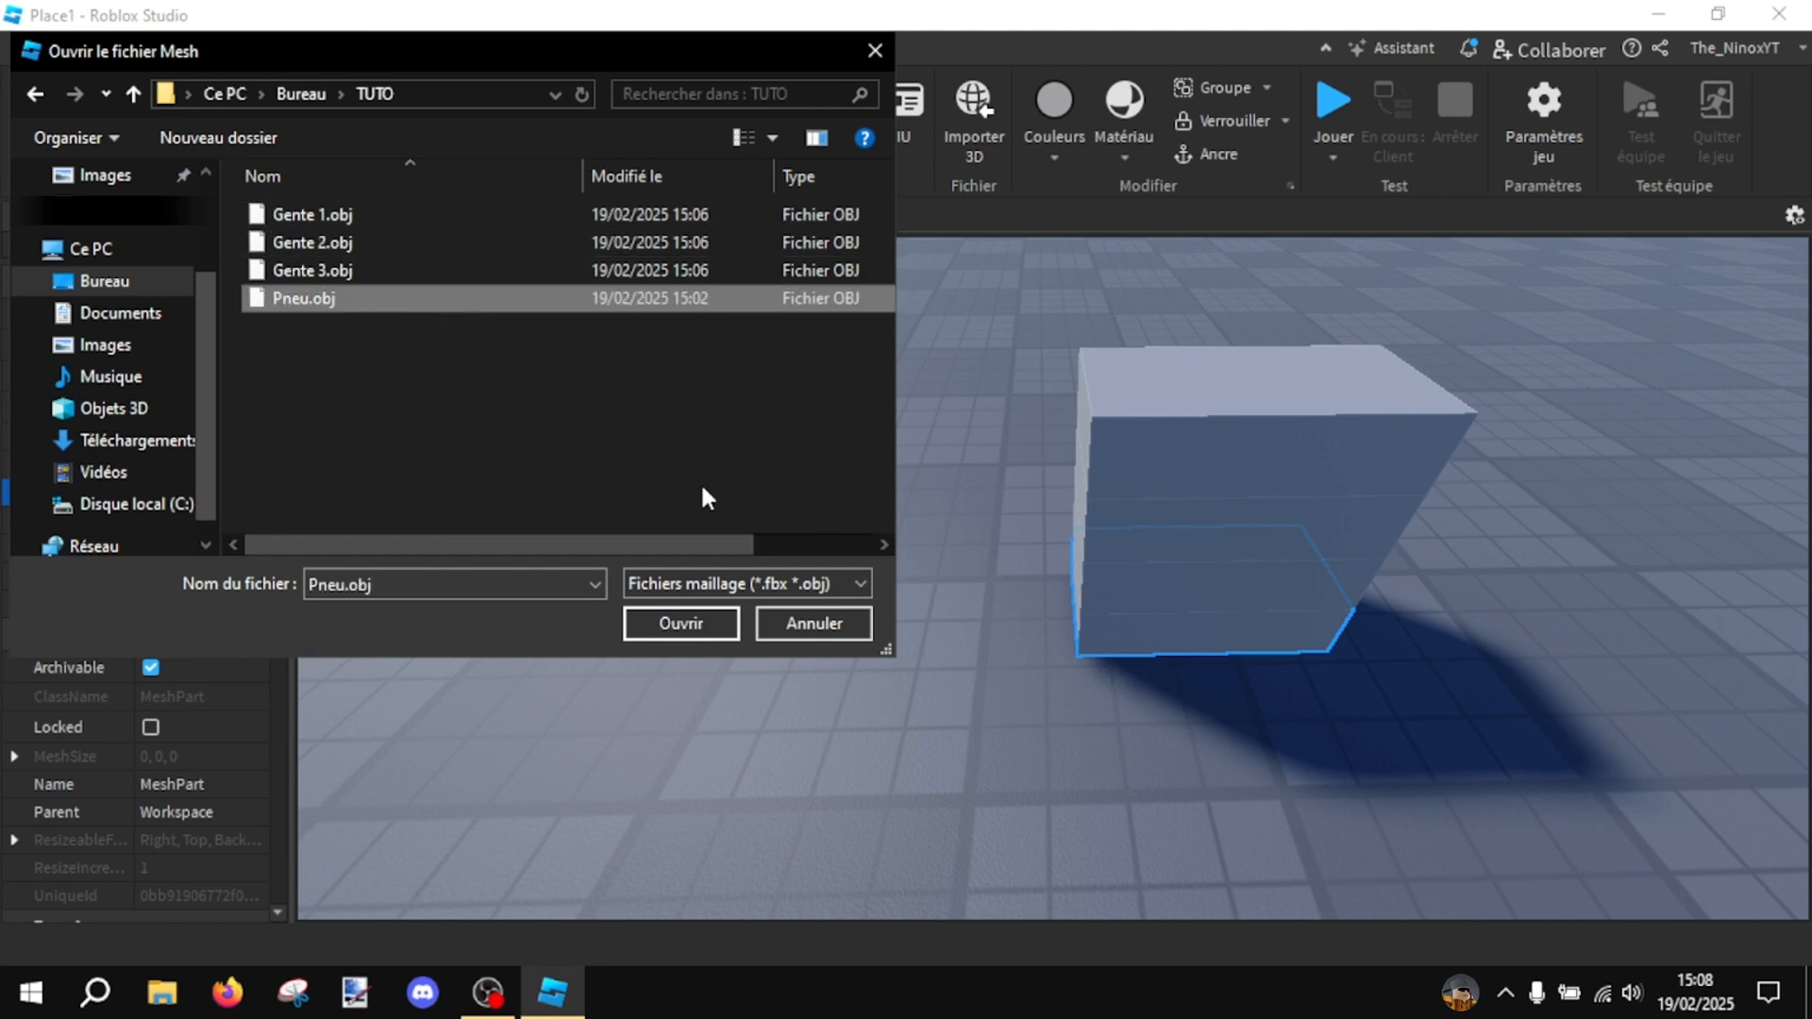
{"action": "left_click", "coordinate": [653, 624]}
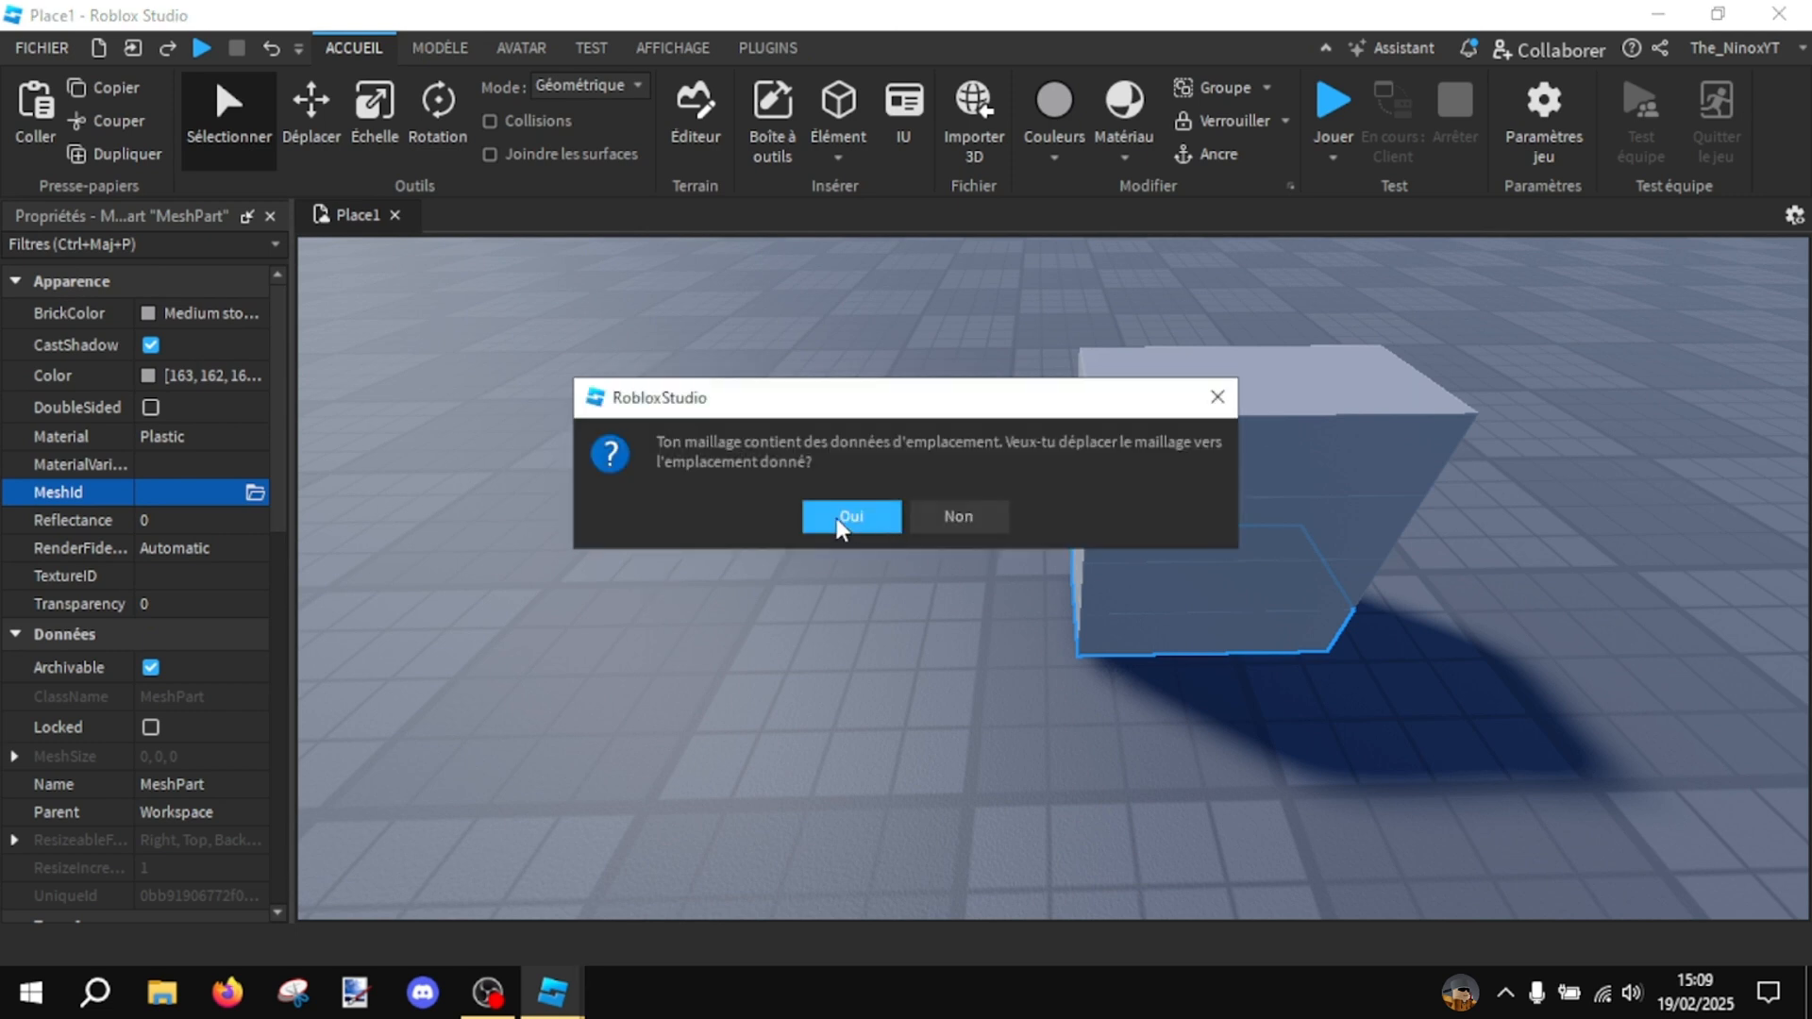
{"action": "left_click", "coordinate": [836, 518]}
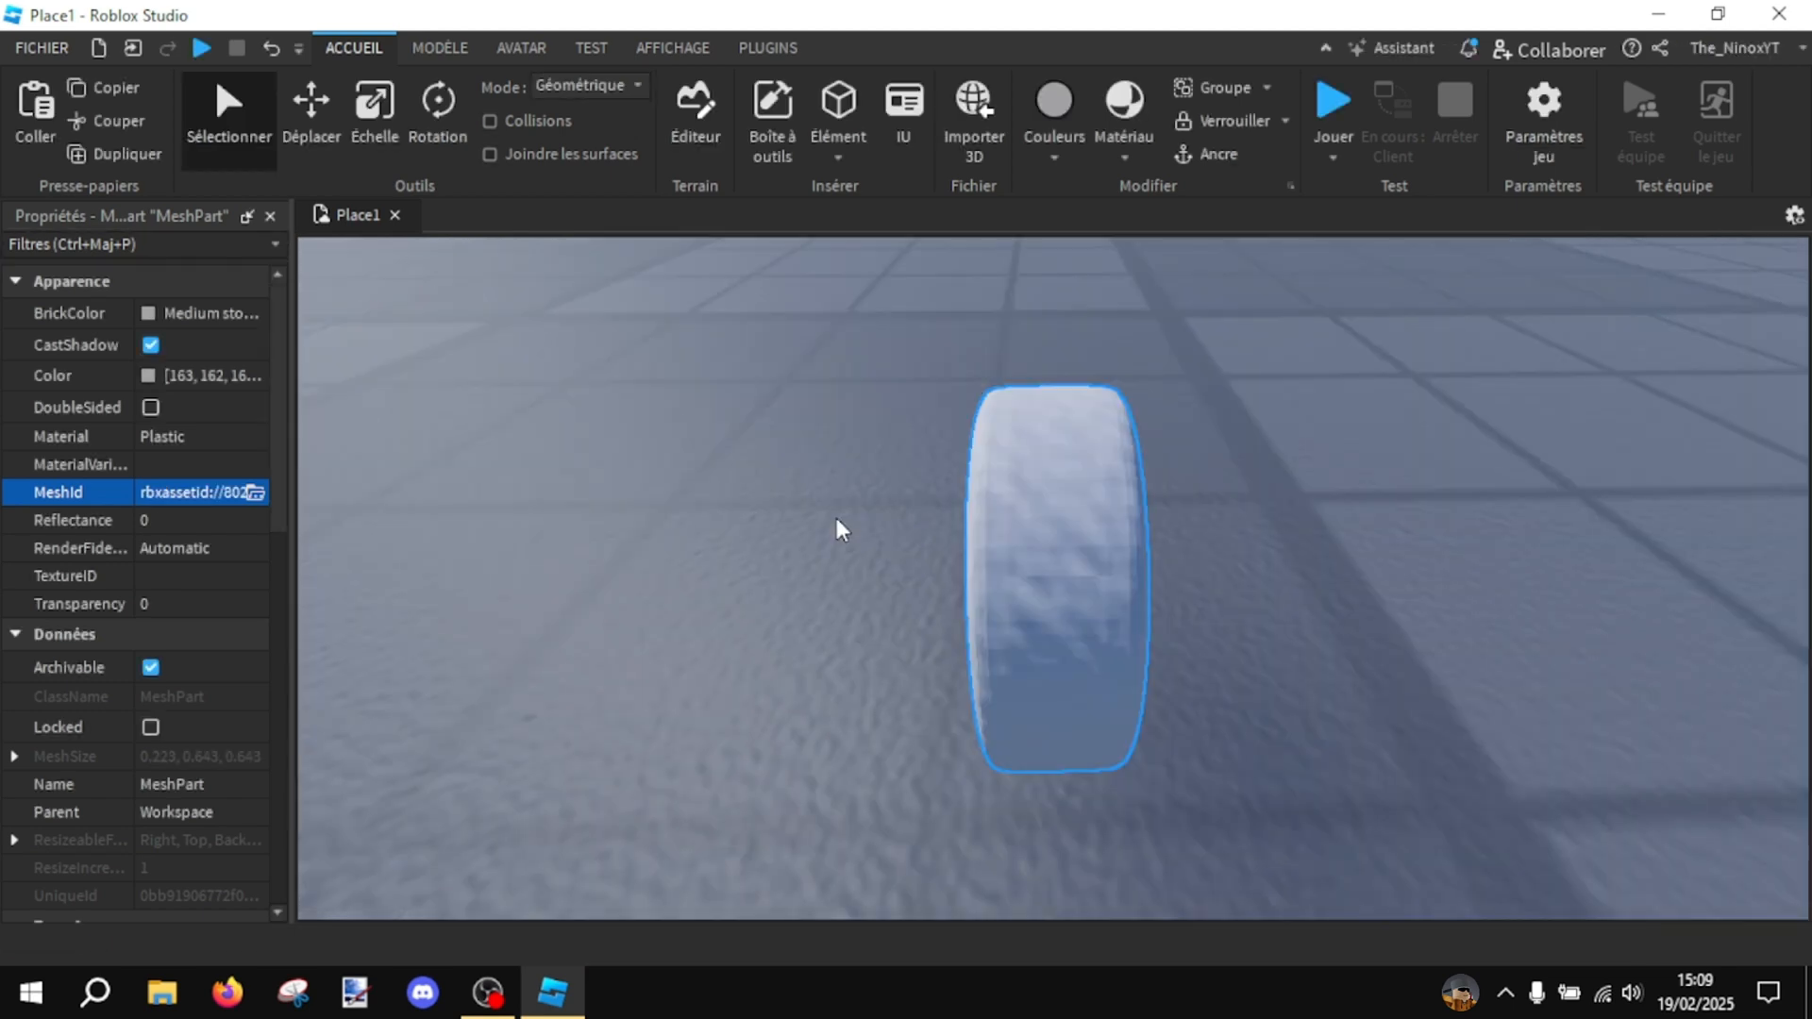
- Enable DoubleSided on the tyre mesh so its inner faces are rendered
{"action": "right_click_drag", "start_coordinate": [866, 532], "coordinate": [861, 531]}
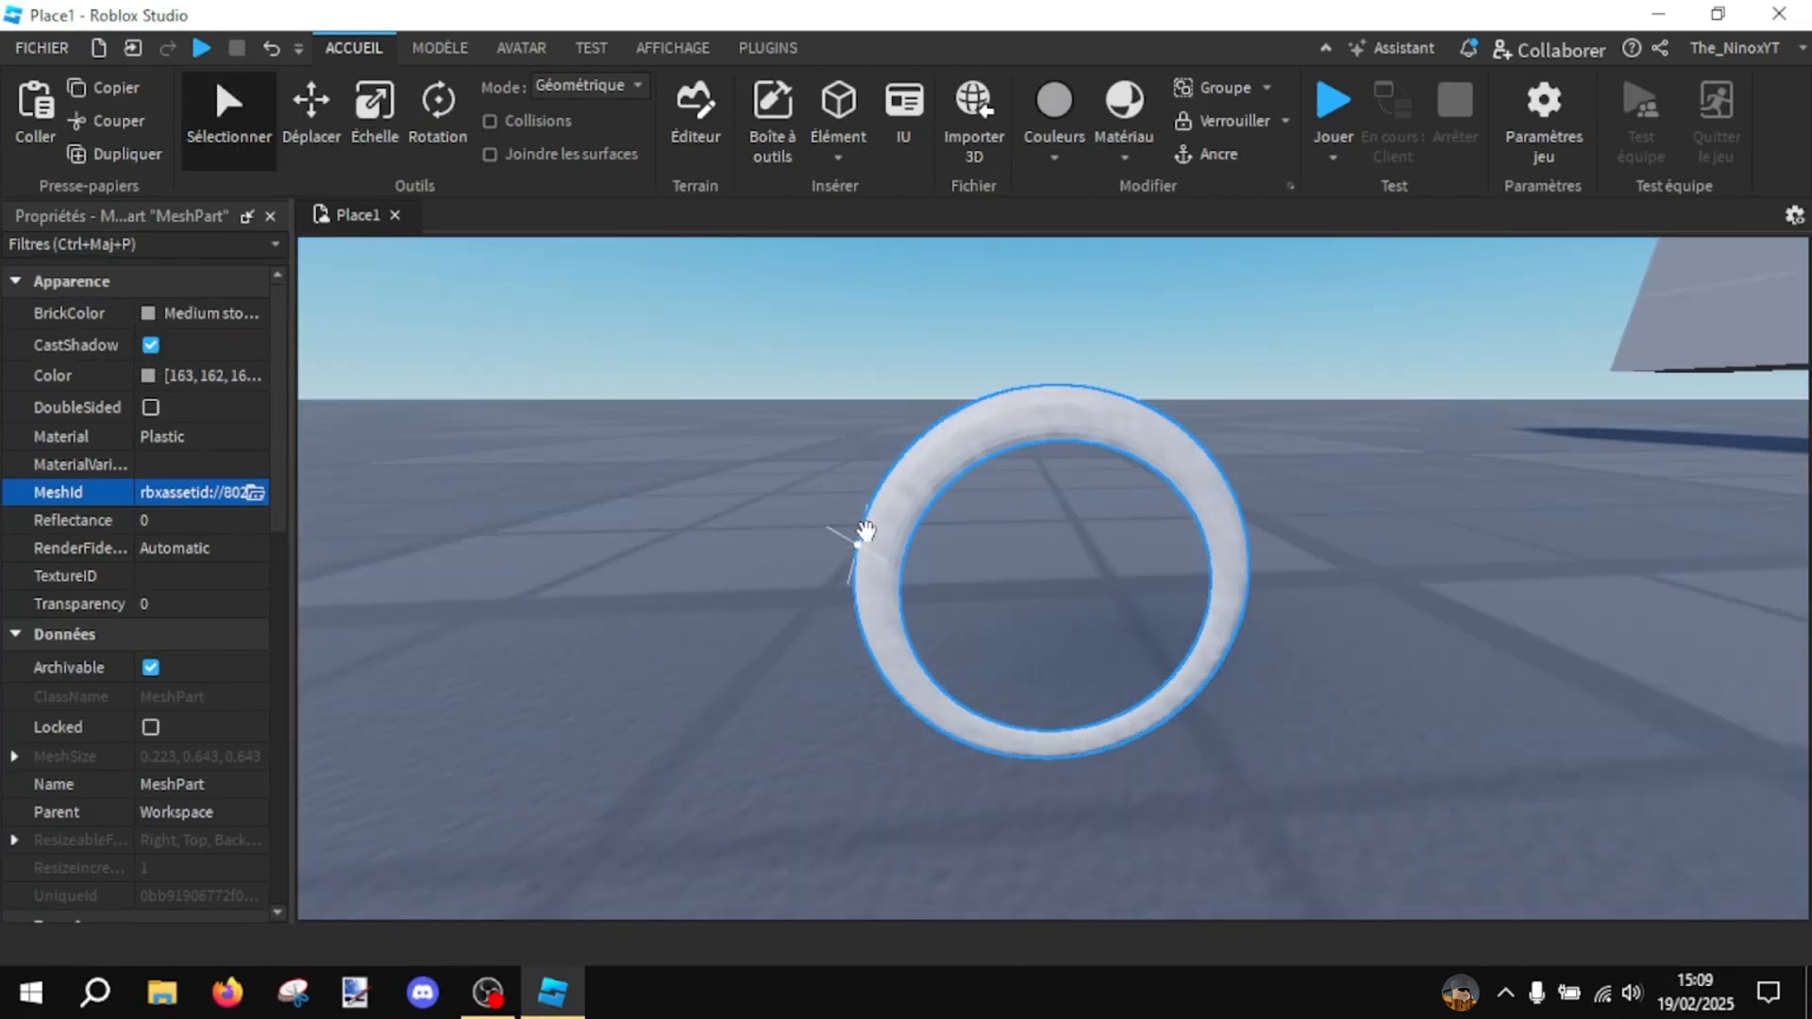
{"action": "left_click", "coordinate": [146, 409]}
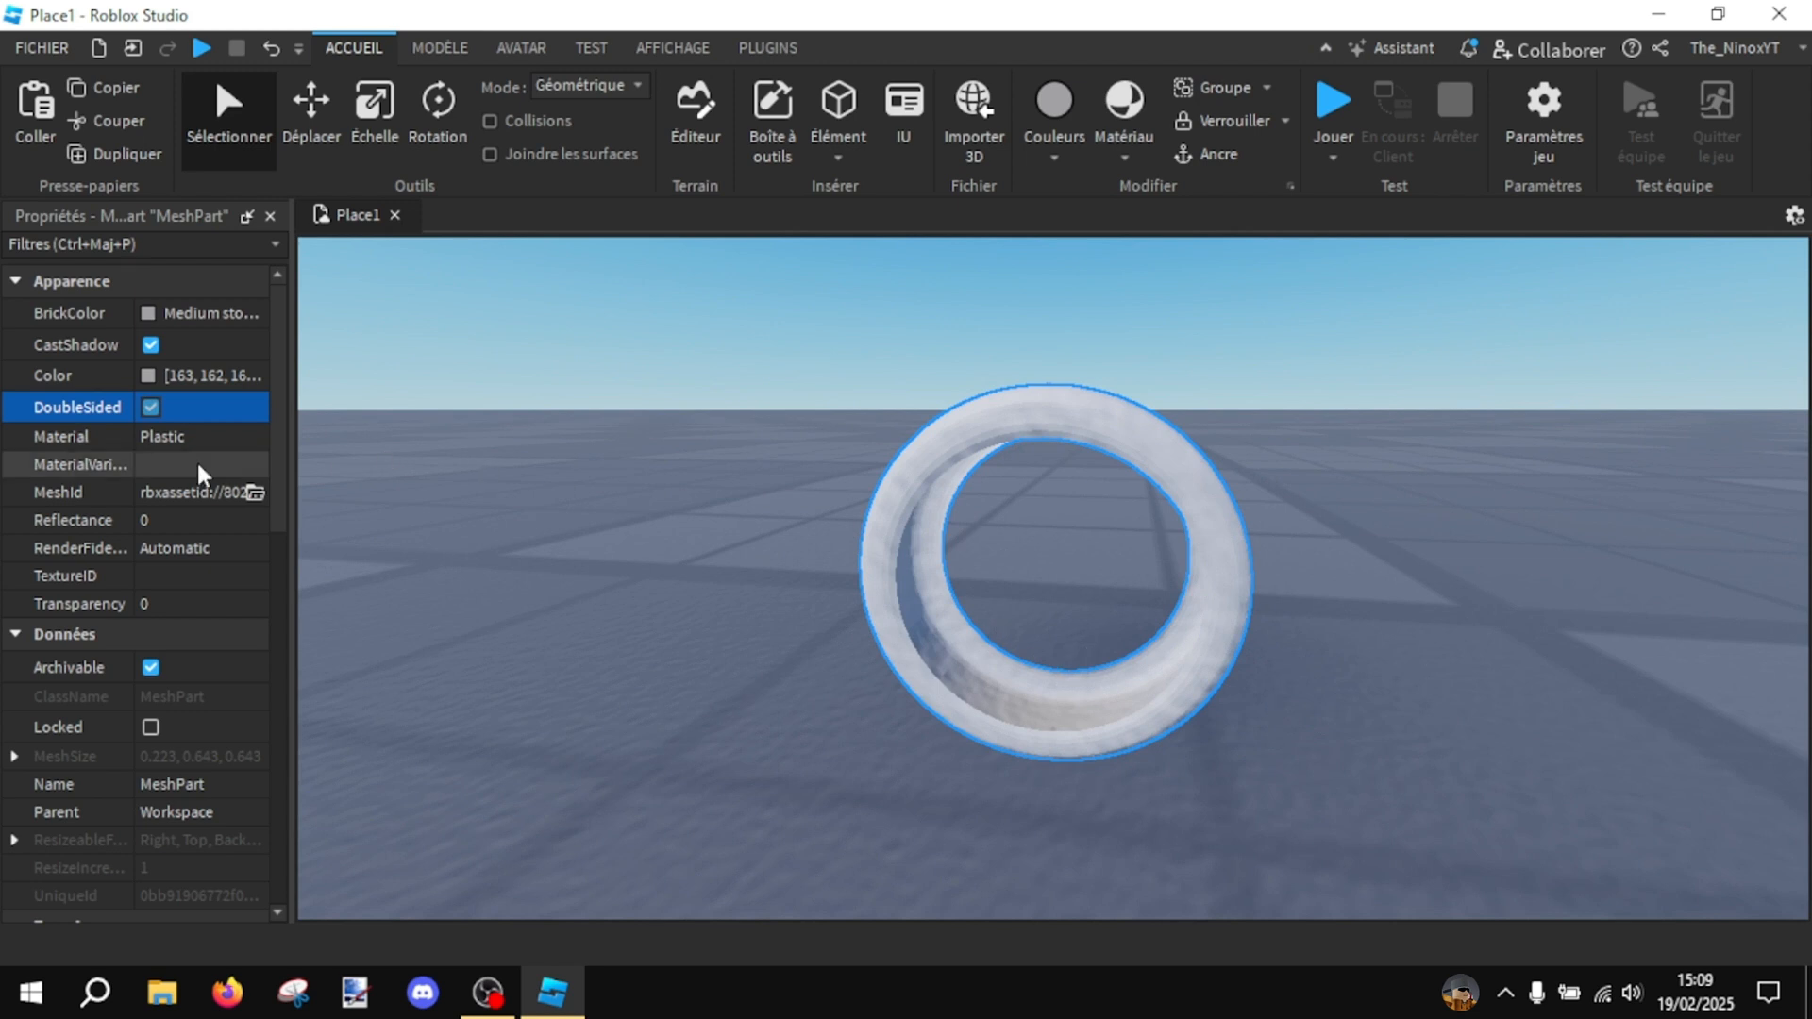
{"action": "left_click", "coordinate": [151, 407]}
{"action": "left_click", "coordinate": [151, 407]}
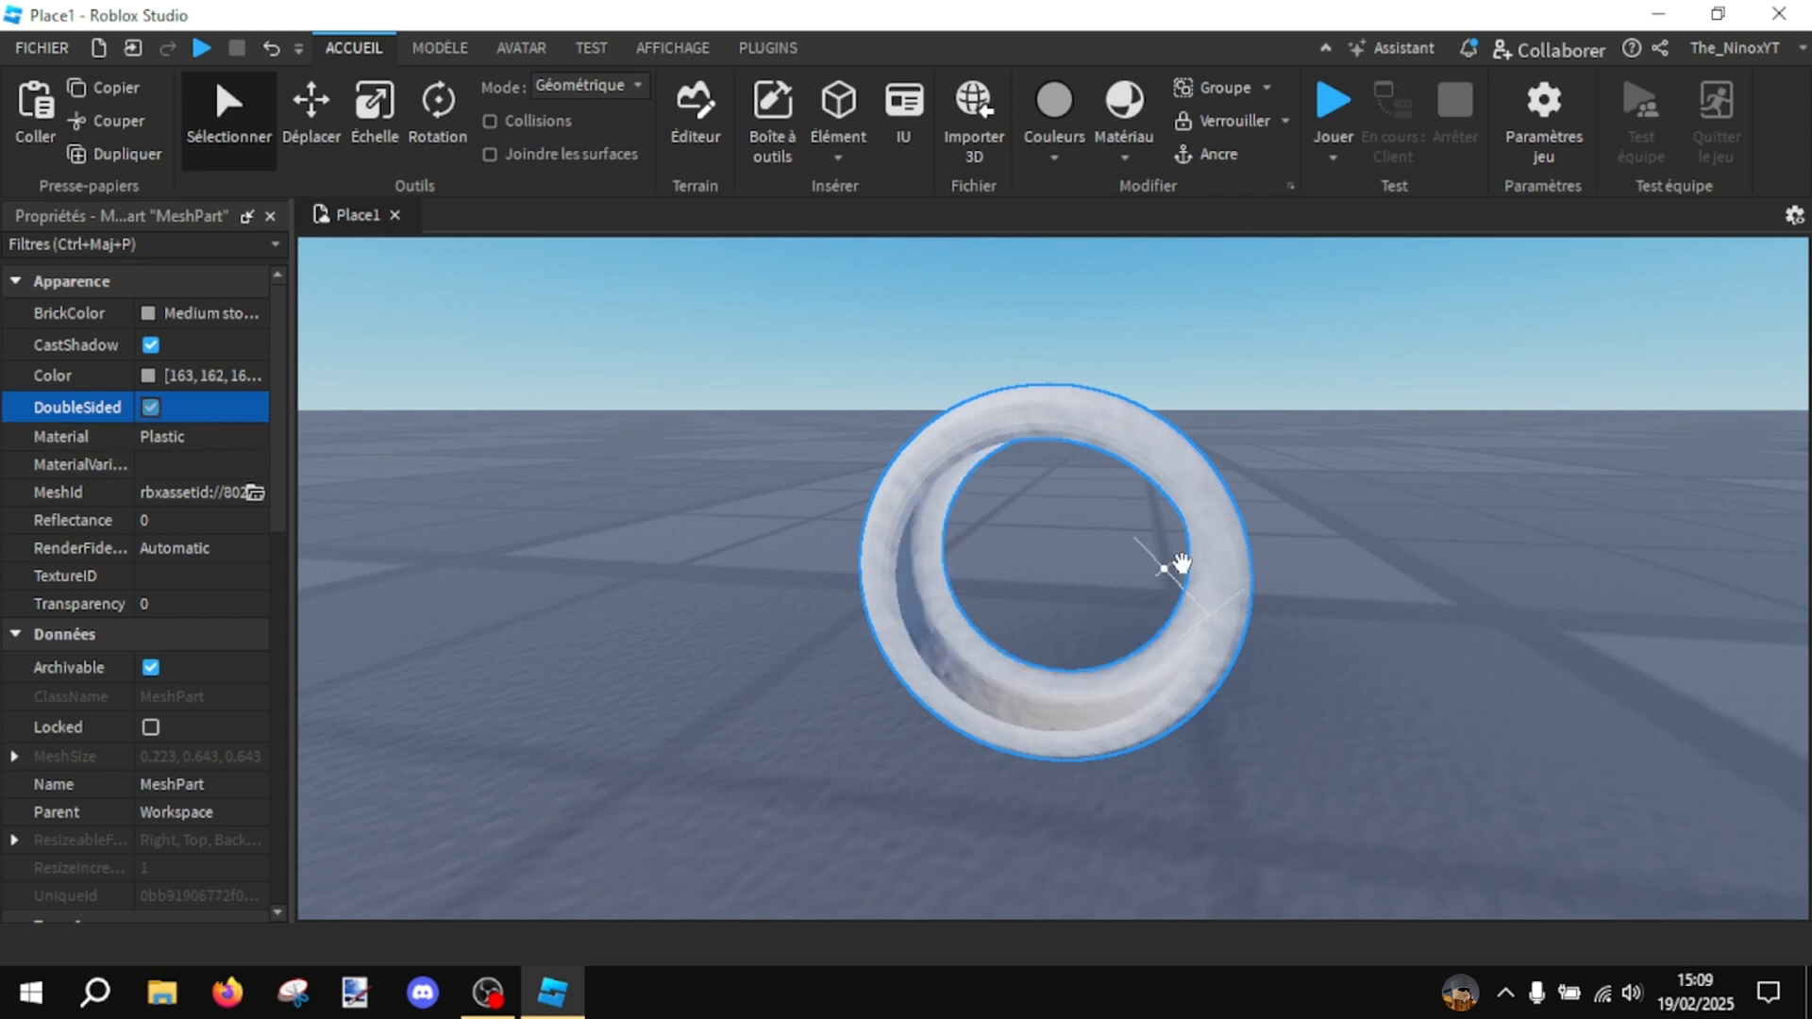
- Colour the tyre mesh Really black and give it the SmoothPlastic material
{"action": "right_click_drag", "start_coordinate": [1173, 566], "coordinate": [1149, 490]}
{"action": "left_click", "coordinate": [1080, 149]}
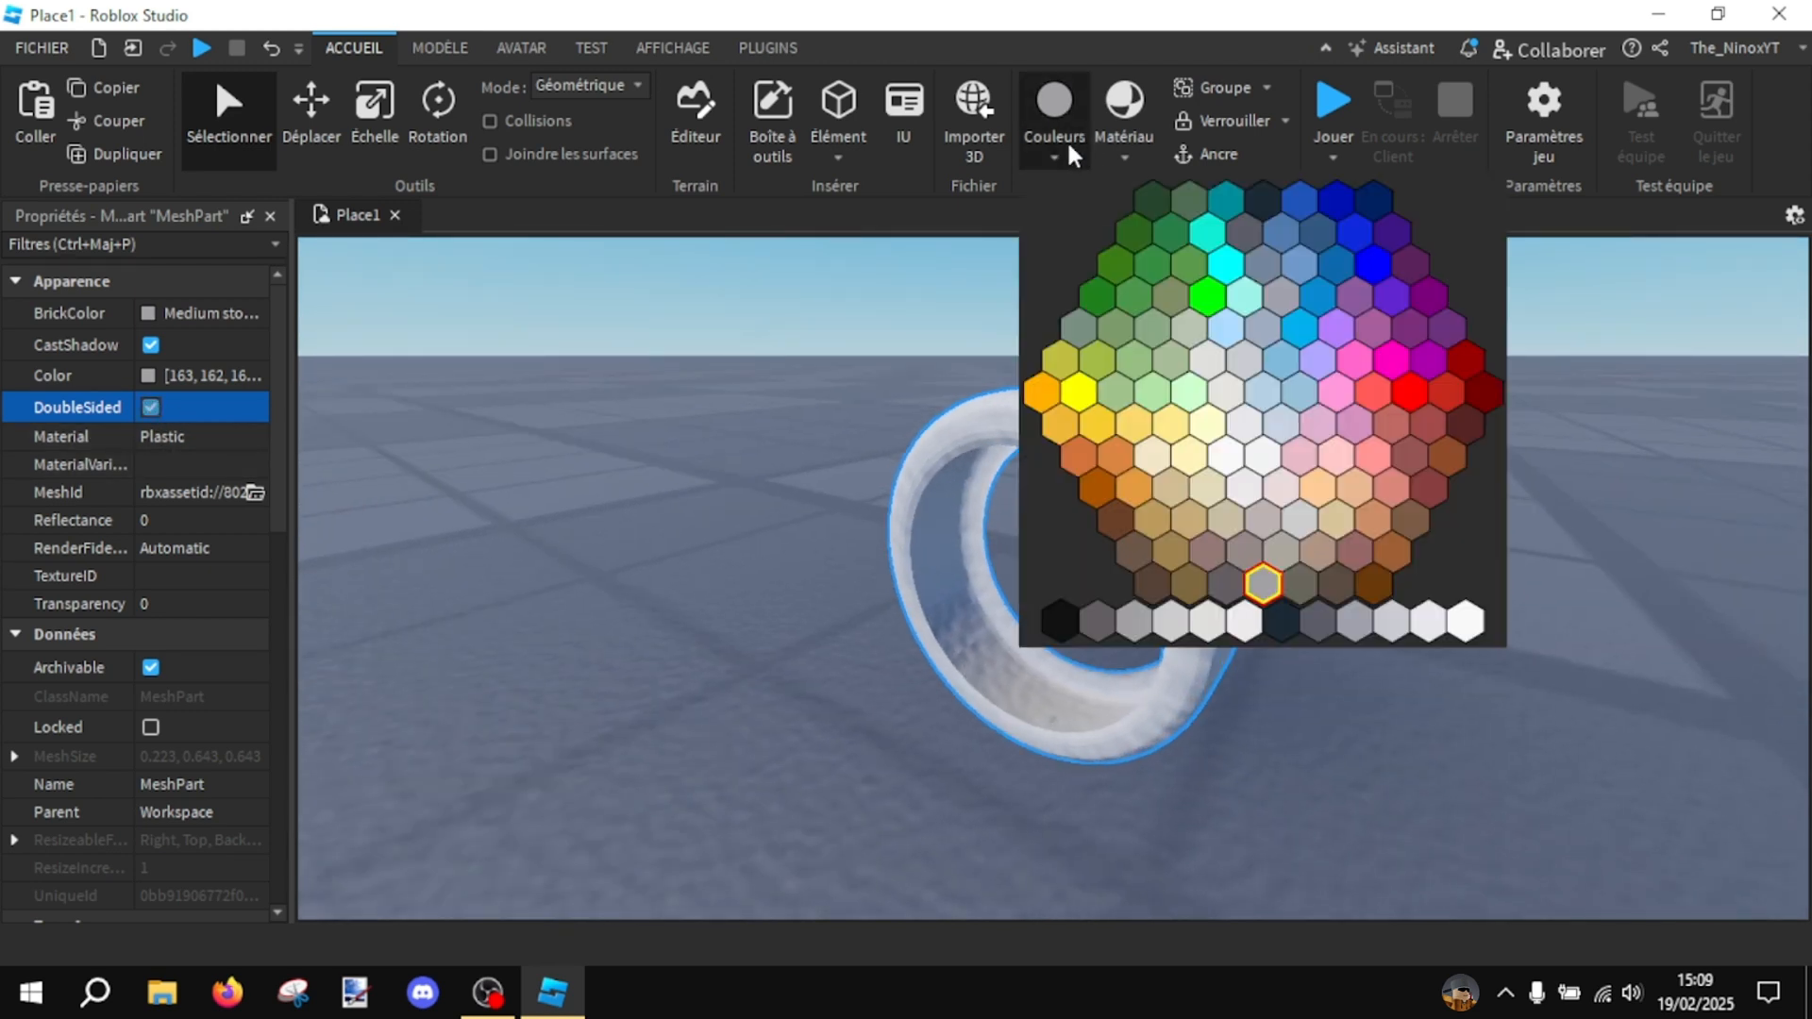
{"action": "left_click", "coordinate": [1059, 624]}
{"action": "left_click", "coordinate": [1116, 161]}
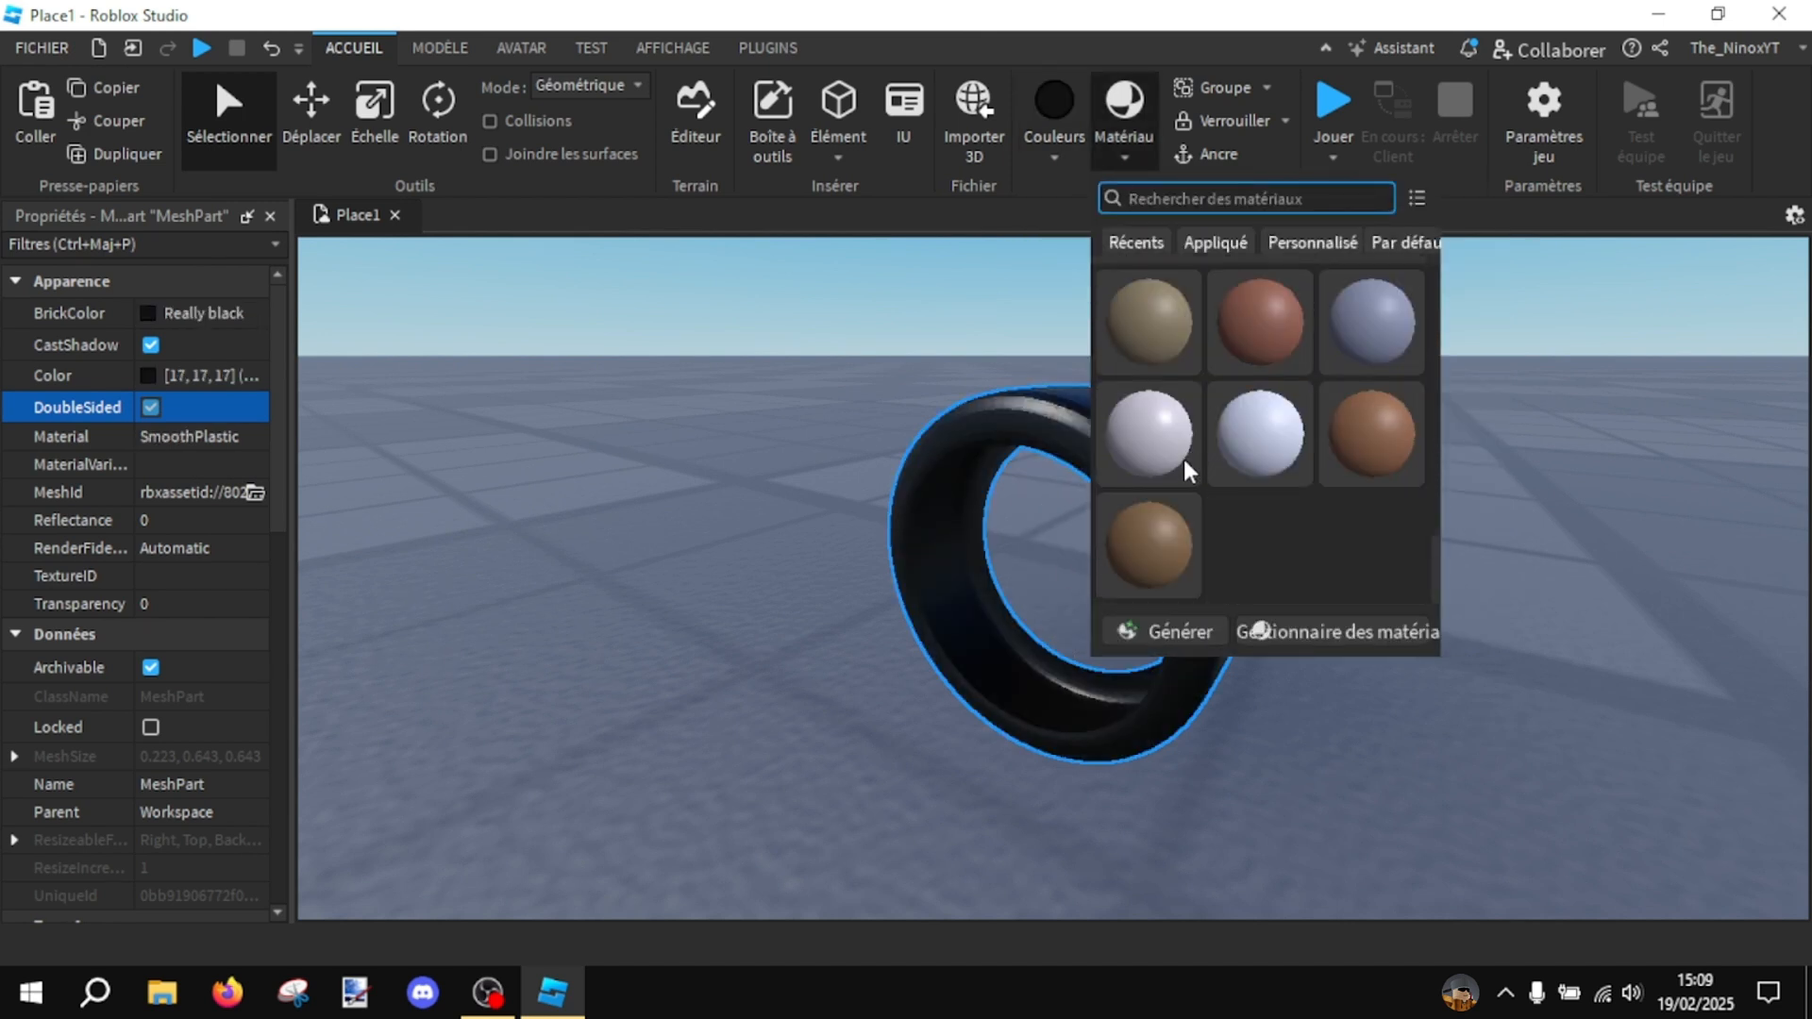
{"action": "left_click", "coordinate": [1168, 478]}
{"action": "left_click", "coordinate": [790, 396]}
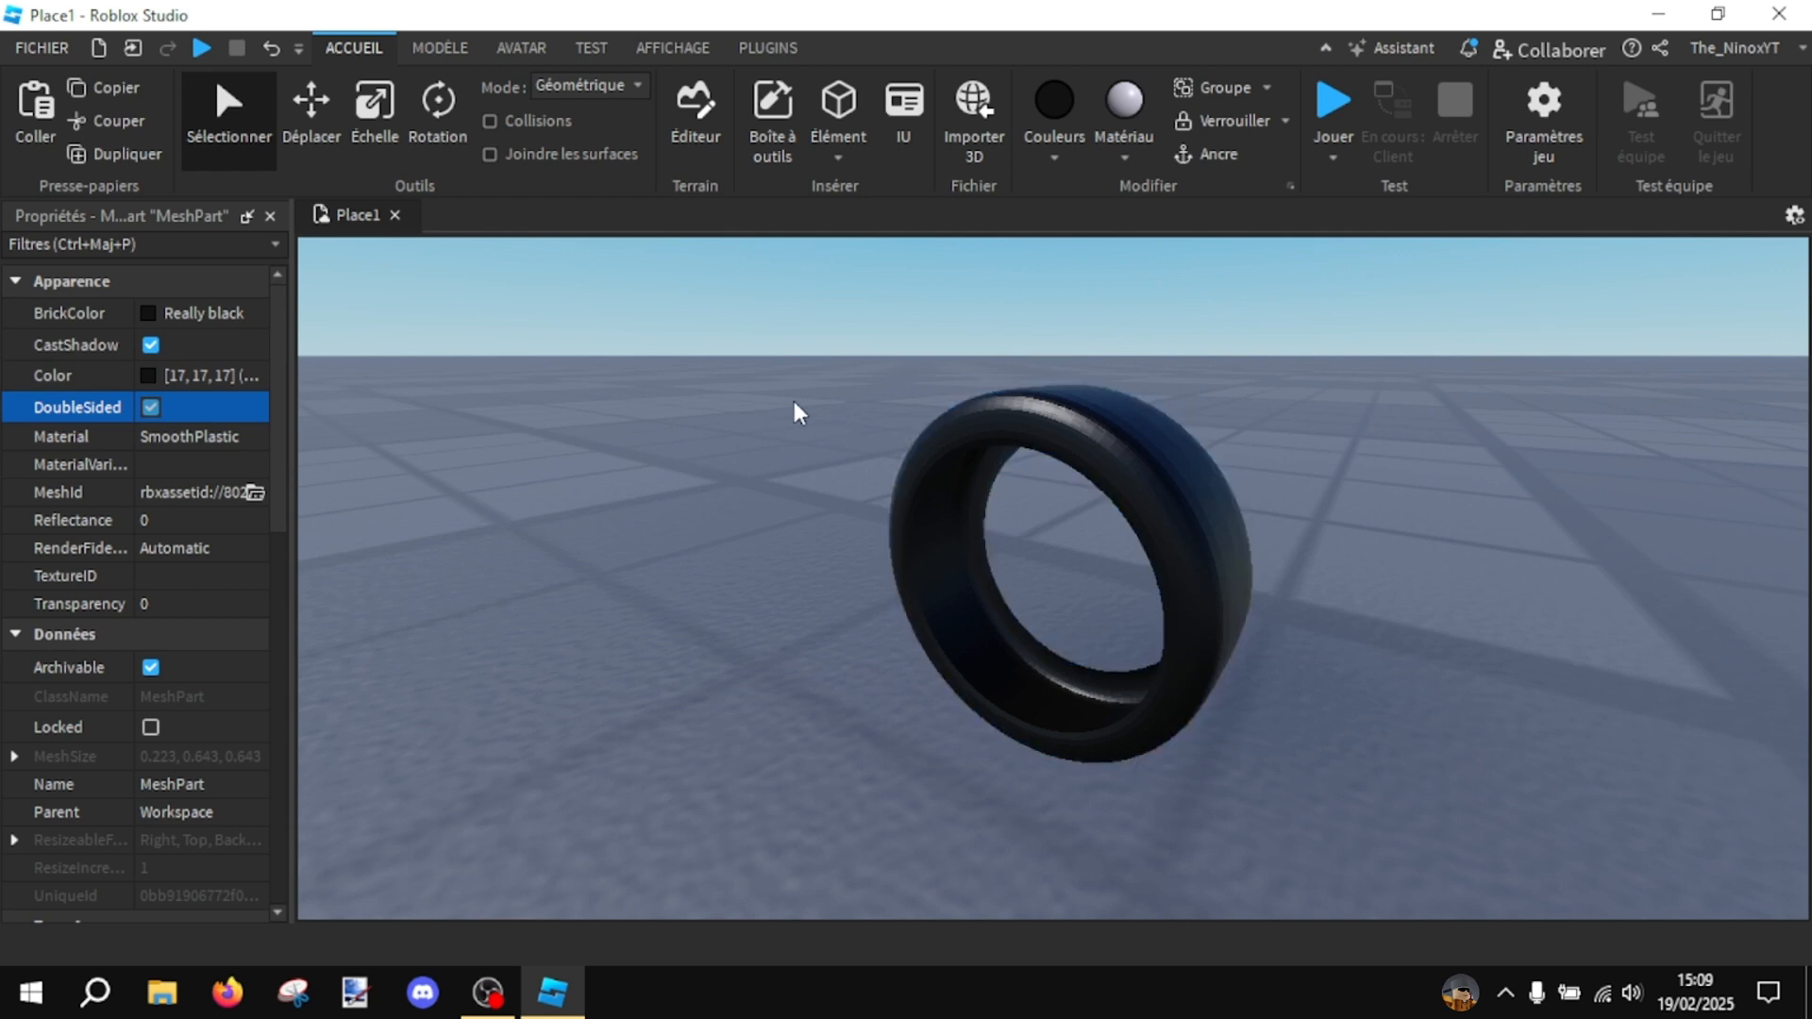
{"action": "right_click_drag", "start_coordinate": [841, 404], "coordinate": [1568, 577]}
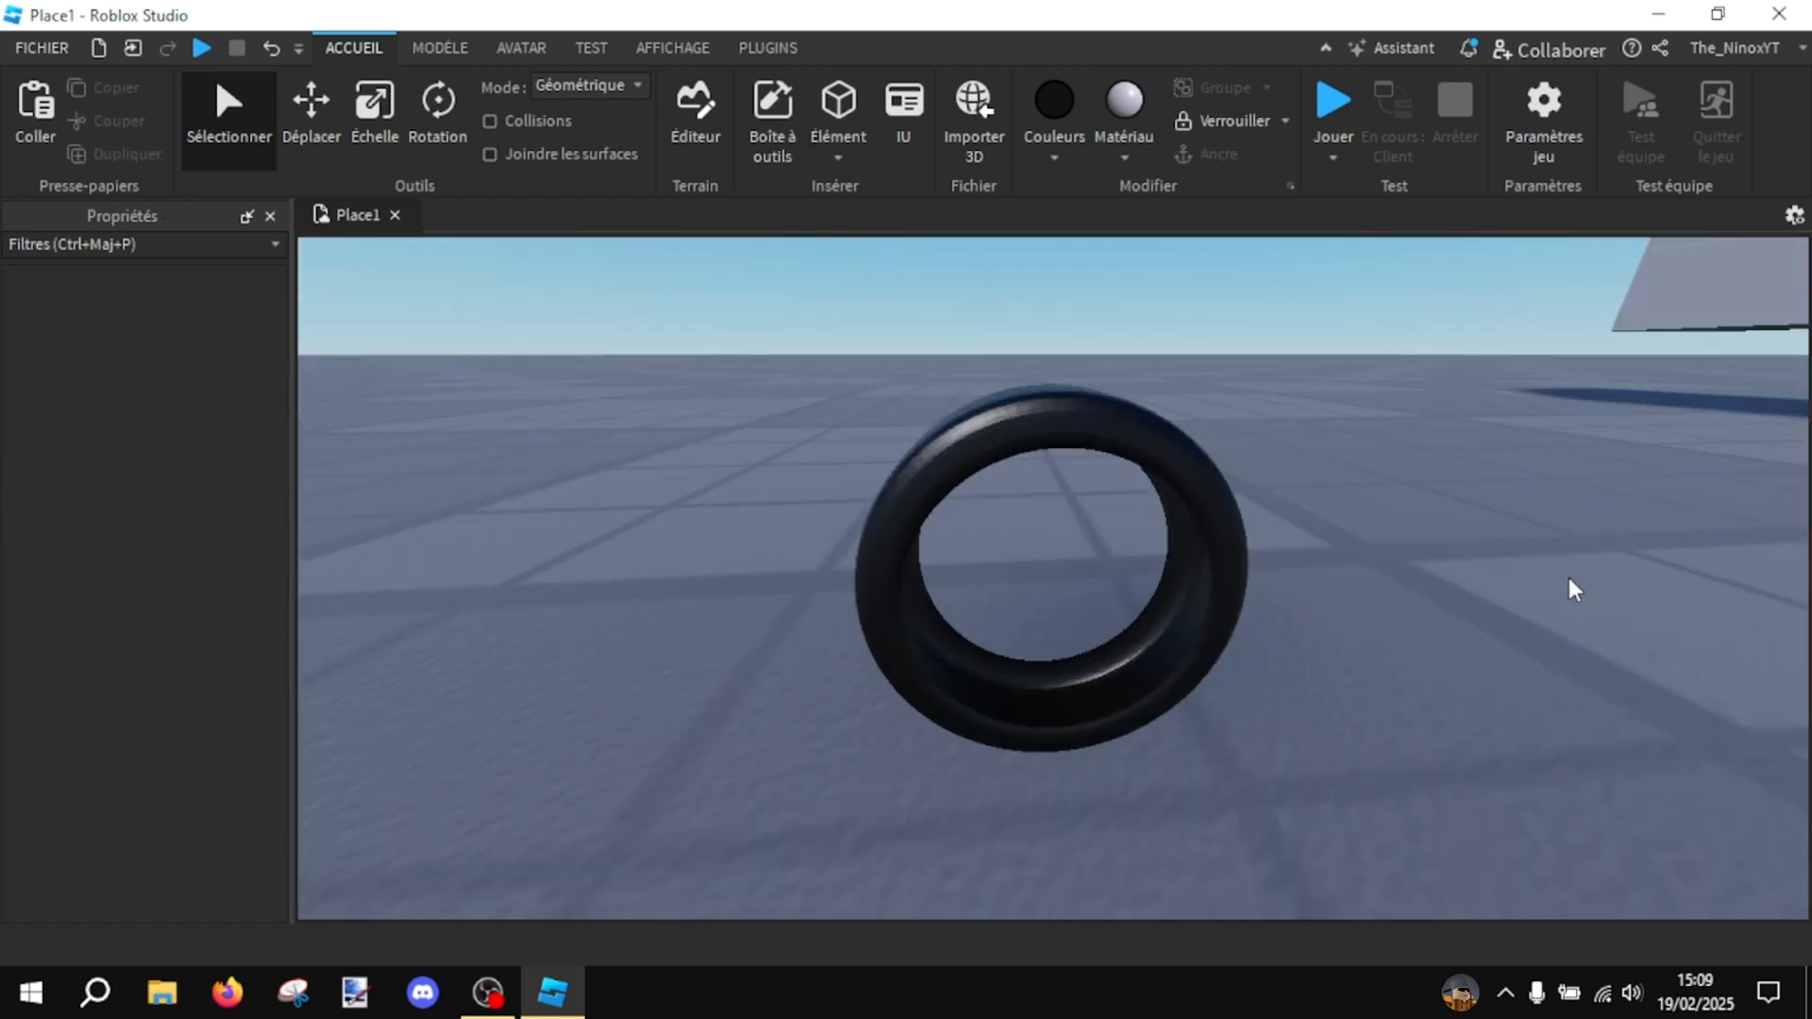
{"action": "right_click_drag", "start_coordinate": [1340, 361], "coordinate": [1258, 640]}
{"action": "scroll", "coordinate": [1113, 680], "scroll_direction": "down", "scroll_amount": 10}
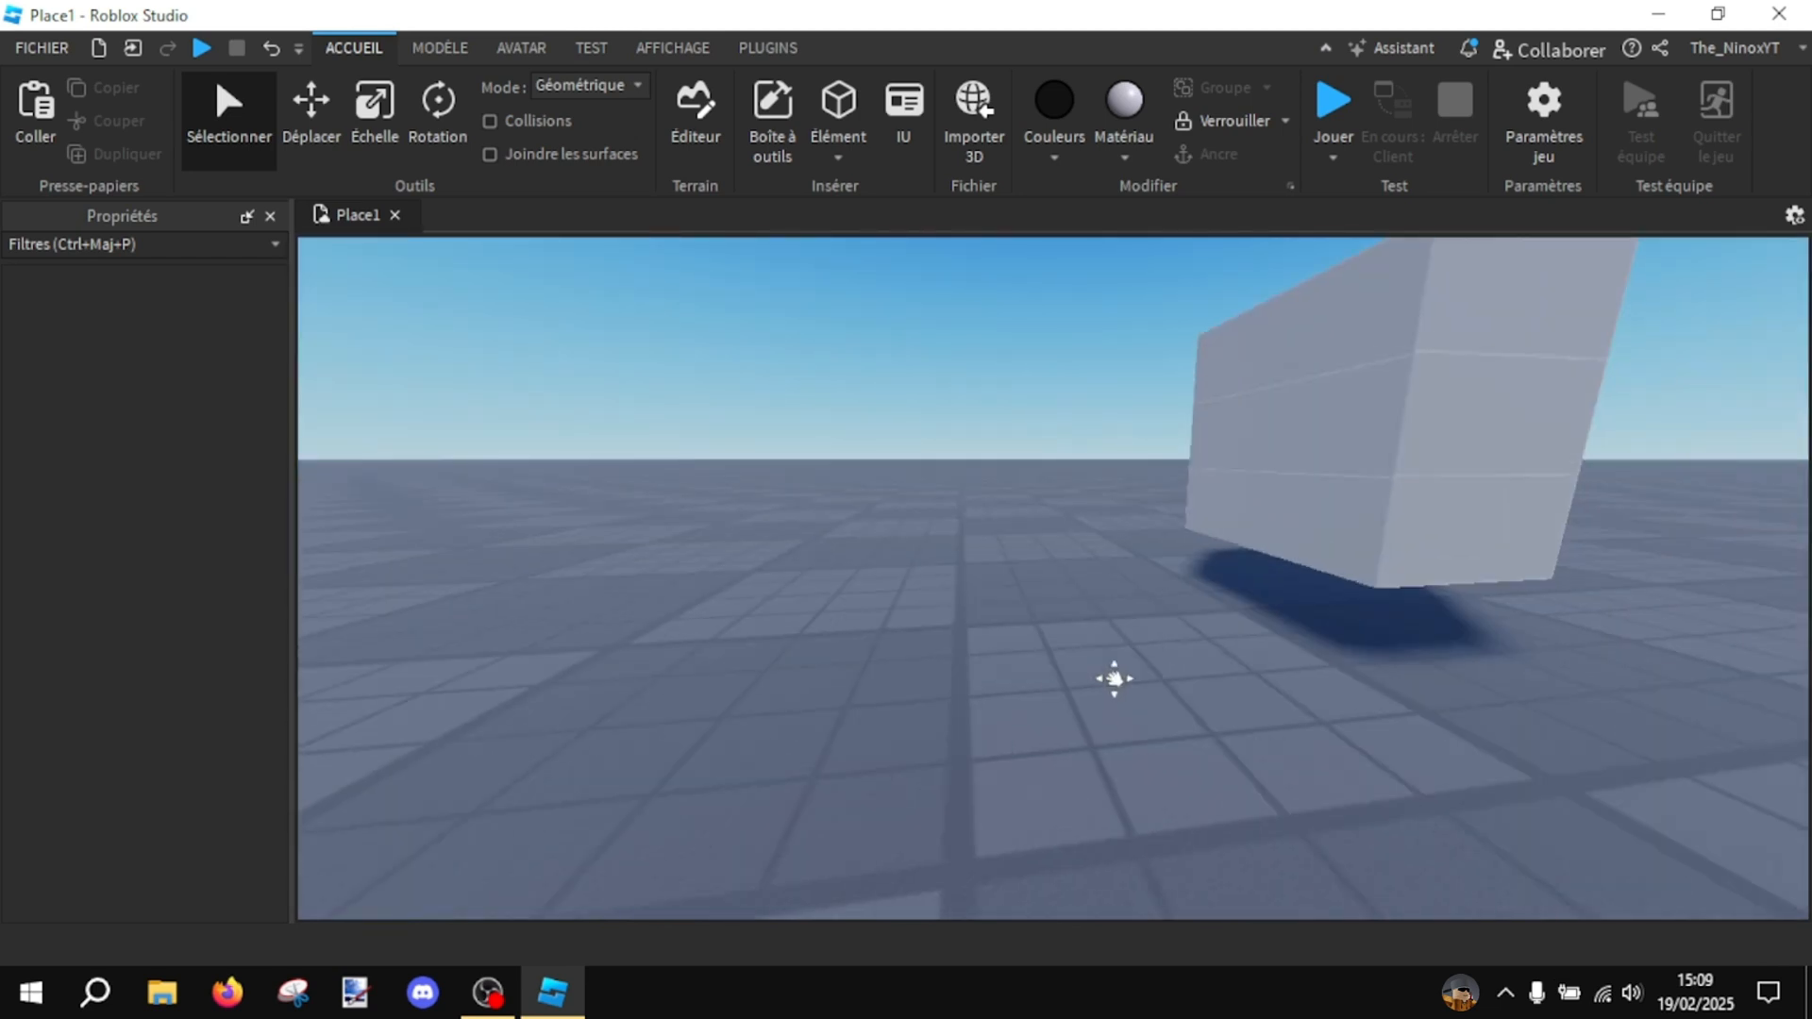
- Try to enlarge the black tyre mesh with the Scale tool and undo the resize
{"action": "scroll", "coordinate": [1111, 676], "scroll_direction": "up", "scroll_amount": 5}
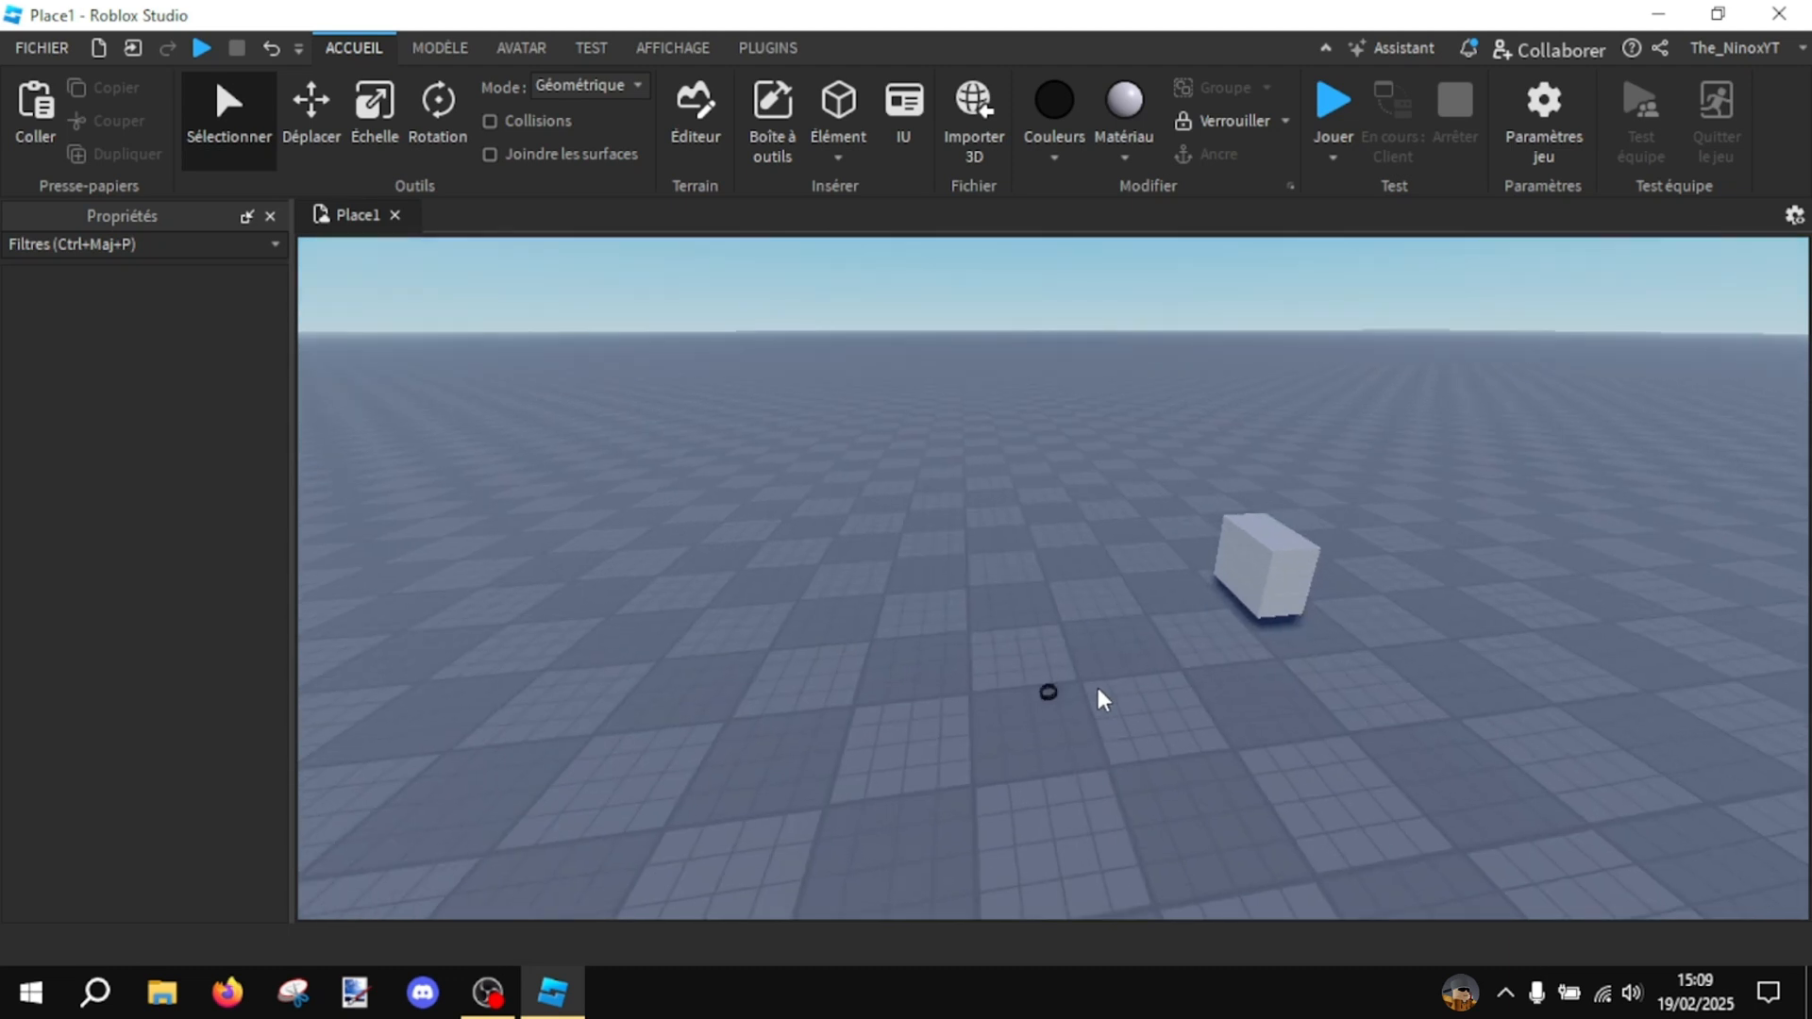
{"action": "left_click", "coordinate": [1043, 689]}
{"action": "left_click", "coordinate": [376, 105]}
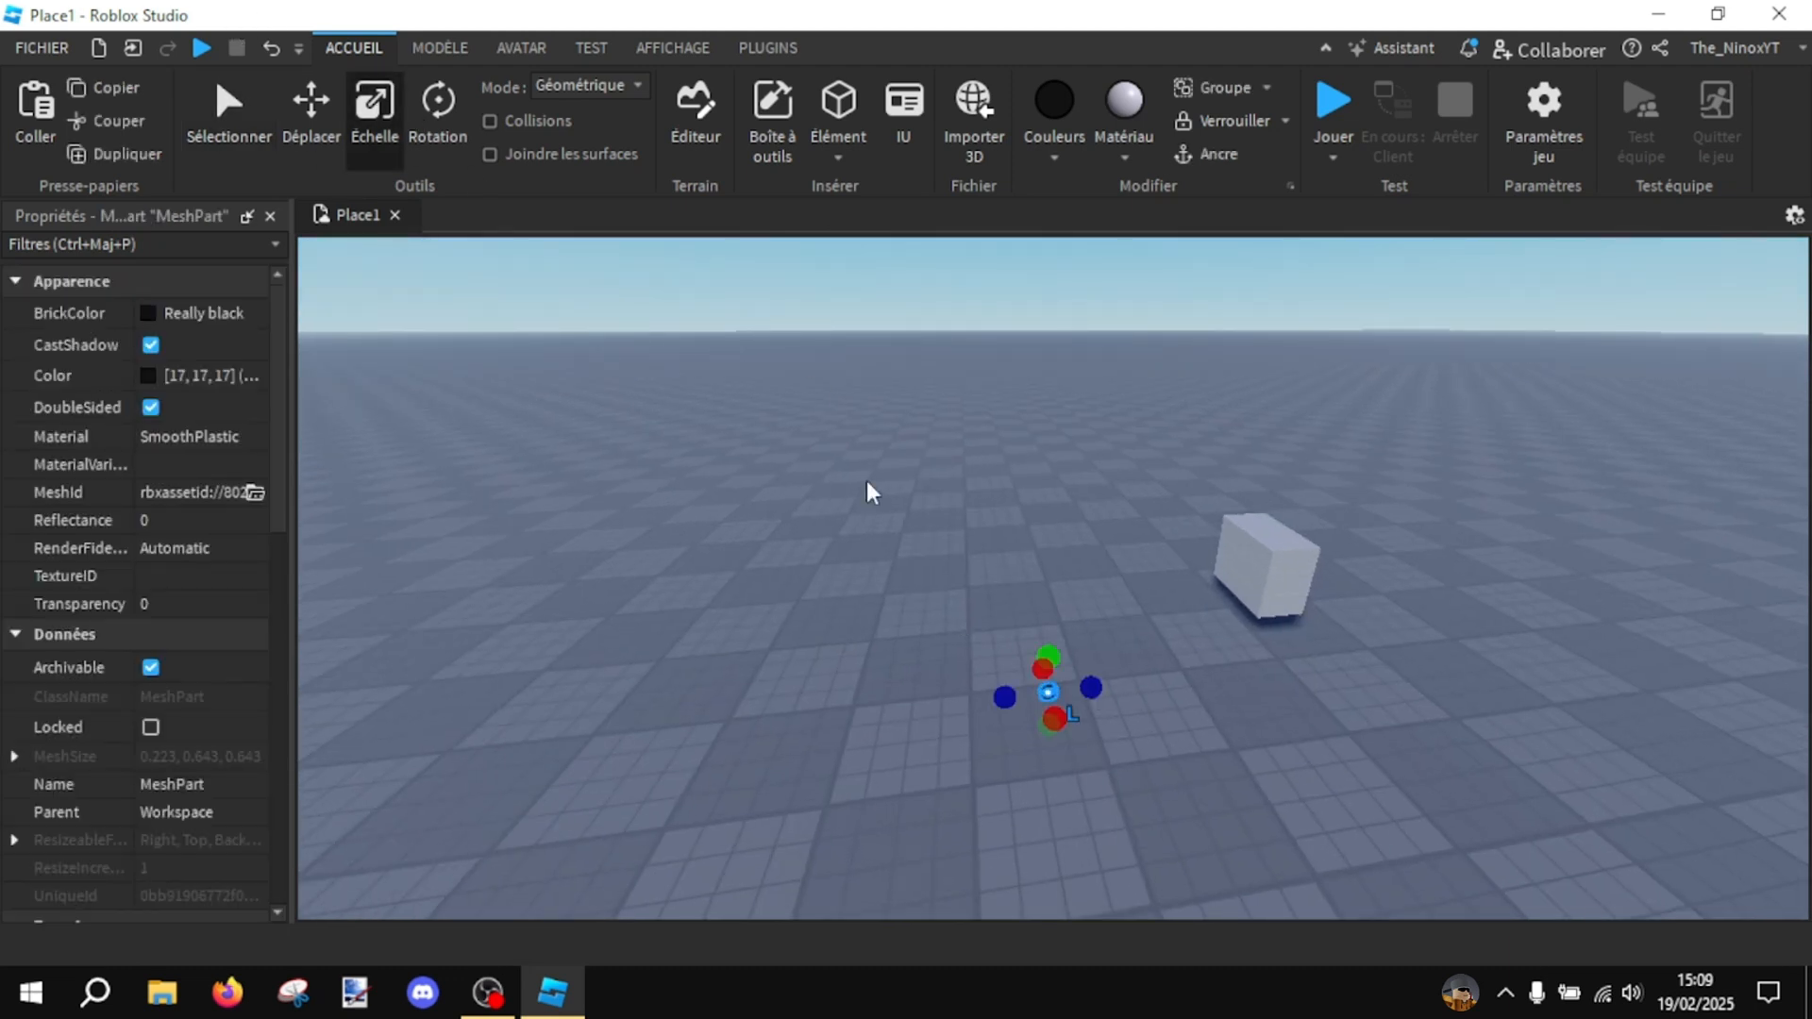
{"action": "left_click_drag", "start_coordinate": [1062, 658], "coordinate": [1061, 580]}
{"action": "key", "text": "ctrl+z"}
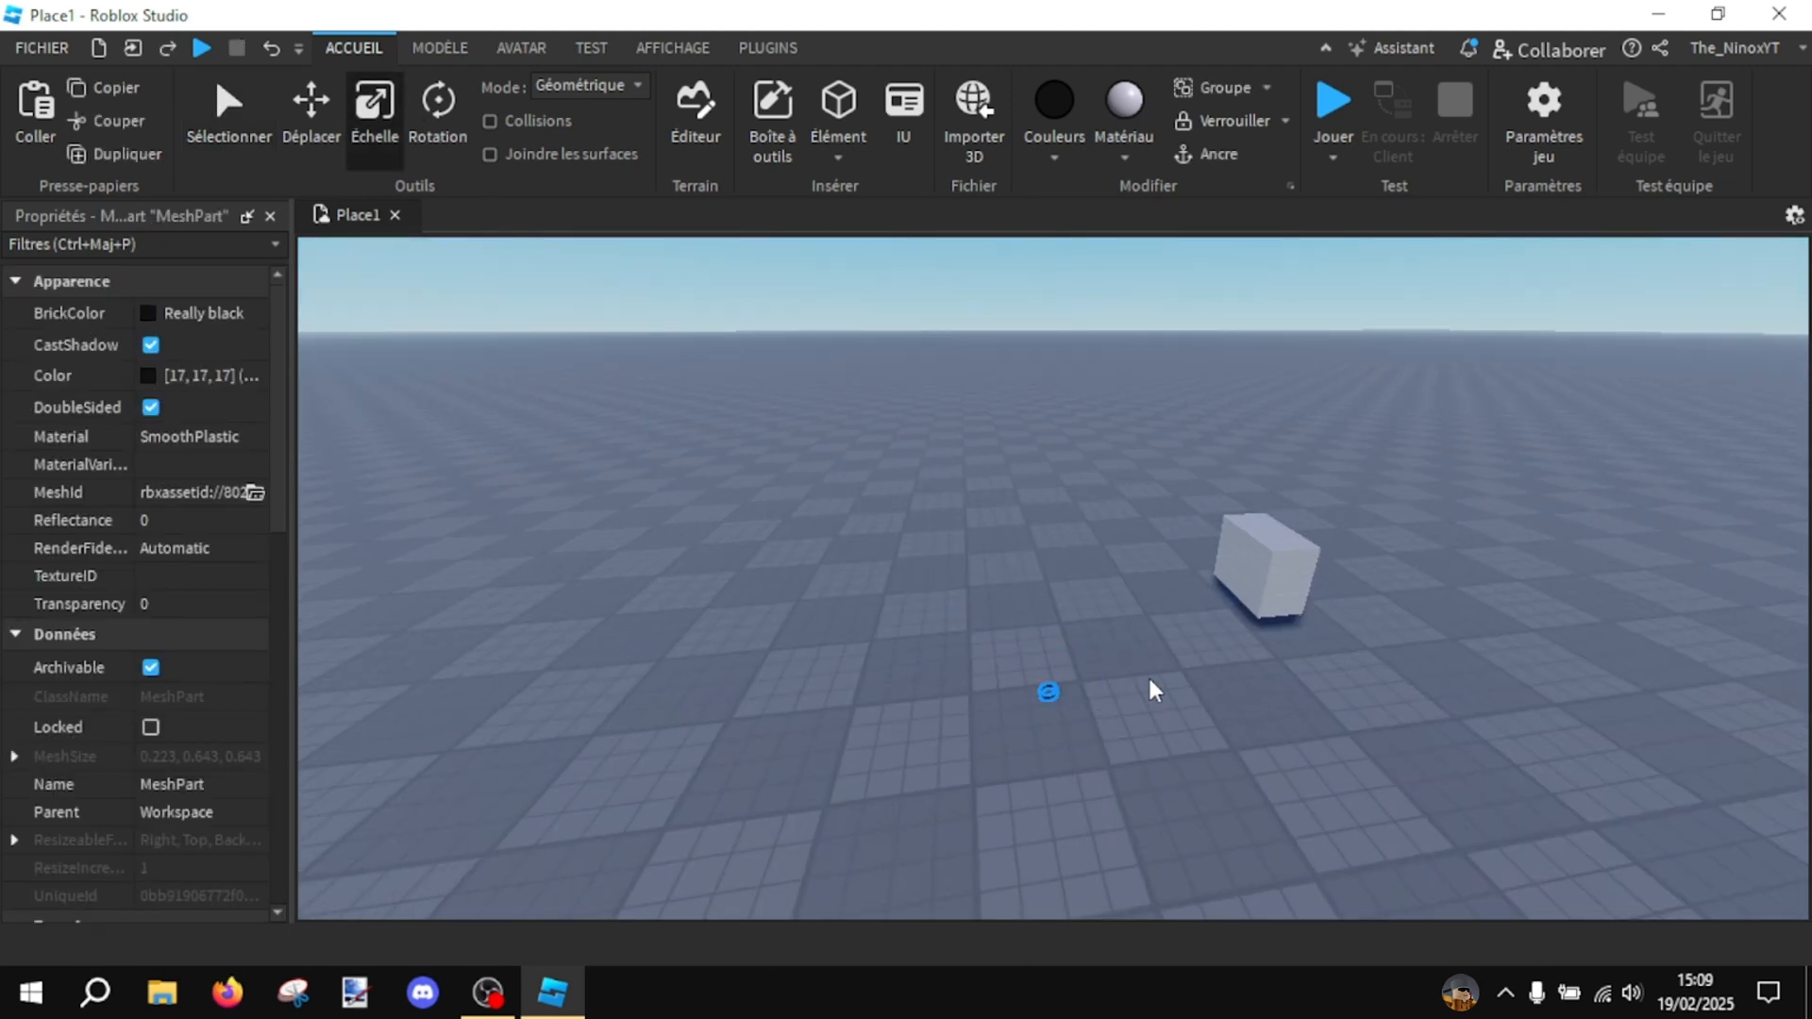
- Deselect the tyre mesh and examine its shape and black finish up close and from a distance
{"action": "scroll", "coordinate": [1152, 676], "scroll_direction": "up", "scroll_amount": 3}
{"action": "left_click", "coordinate": [1151, 671]}
{"action": "scroll", "coordinate": [1151, 667], "scroll_direction": "up", "scroll_amount": 6}
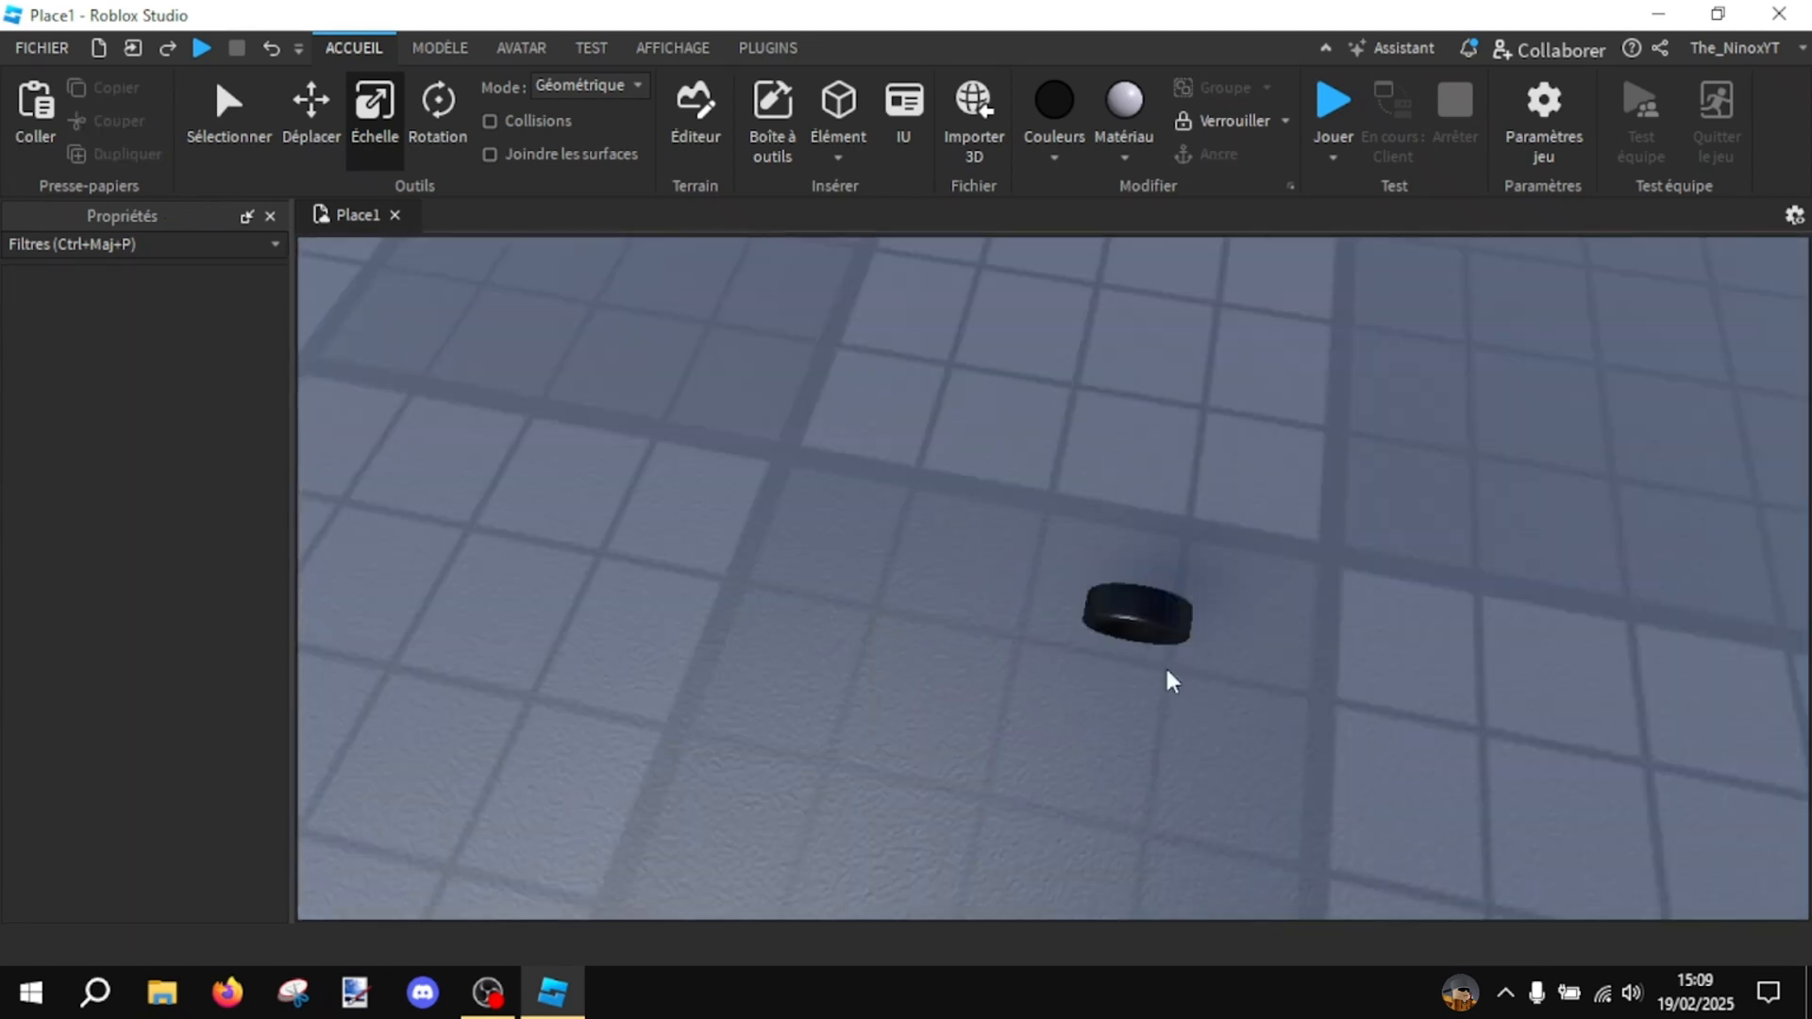
{"action": "scroll", "coordinate": [1152, 667], "scroll_direction": "up", "scroll_amount": 4}
{"action": "right_click_drag", "start_coordinate": [1152, 667], "coordinate": [1198, 637]}
{"action": "scroll", "coordinate": [1152, 667], "scroll_direction": "down", "scroll_amount": 4}
{"action": "scroll", "coordinate": [1198, 637], "scroll_direction": "up", "scroll_amount": 3}
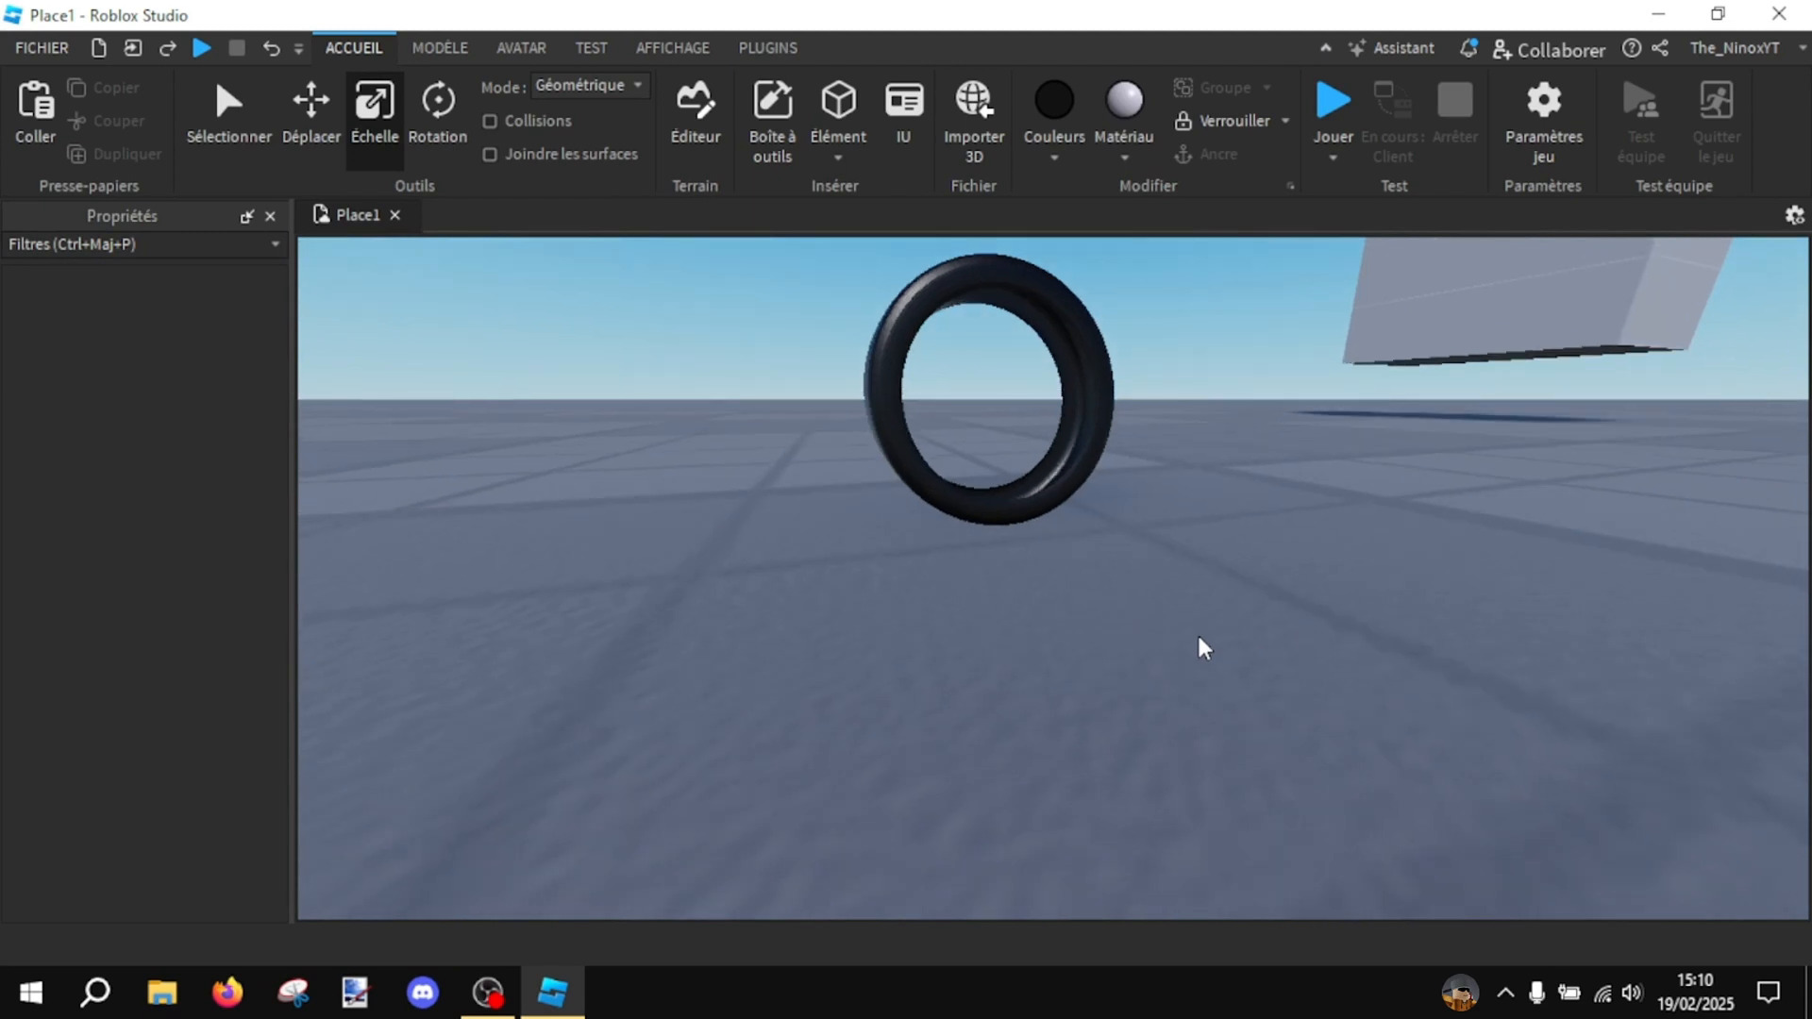
{"action": "mouse_move", "coordinate": [1227, 633]}
{"action": "middle_mouse_down"}
{"action": "mouse_move", "coordinate": [1217, 671]}
{"action": "mouse_move", "coordinate": [1235, 647]}
{"action": "middle_mouse_up"}
{"action": "scroll", "coordinate": [1236, 647], "scroll_direction": "down", "scroll_amount": 5}
{"action": "right_click_drag", "start_coordinate": [1236, 647], "coordinate": [1236, 647]}
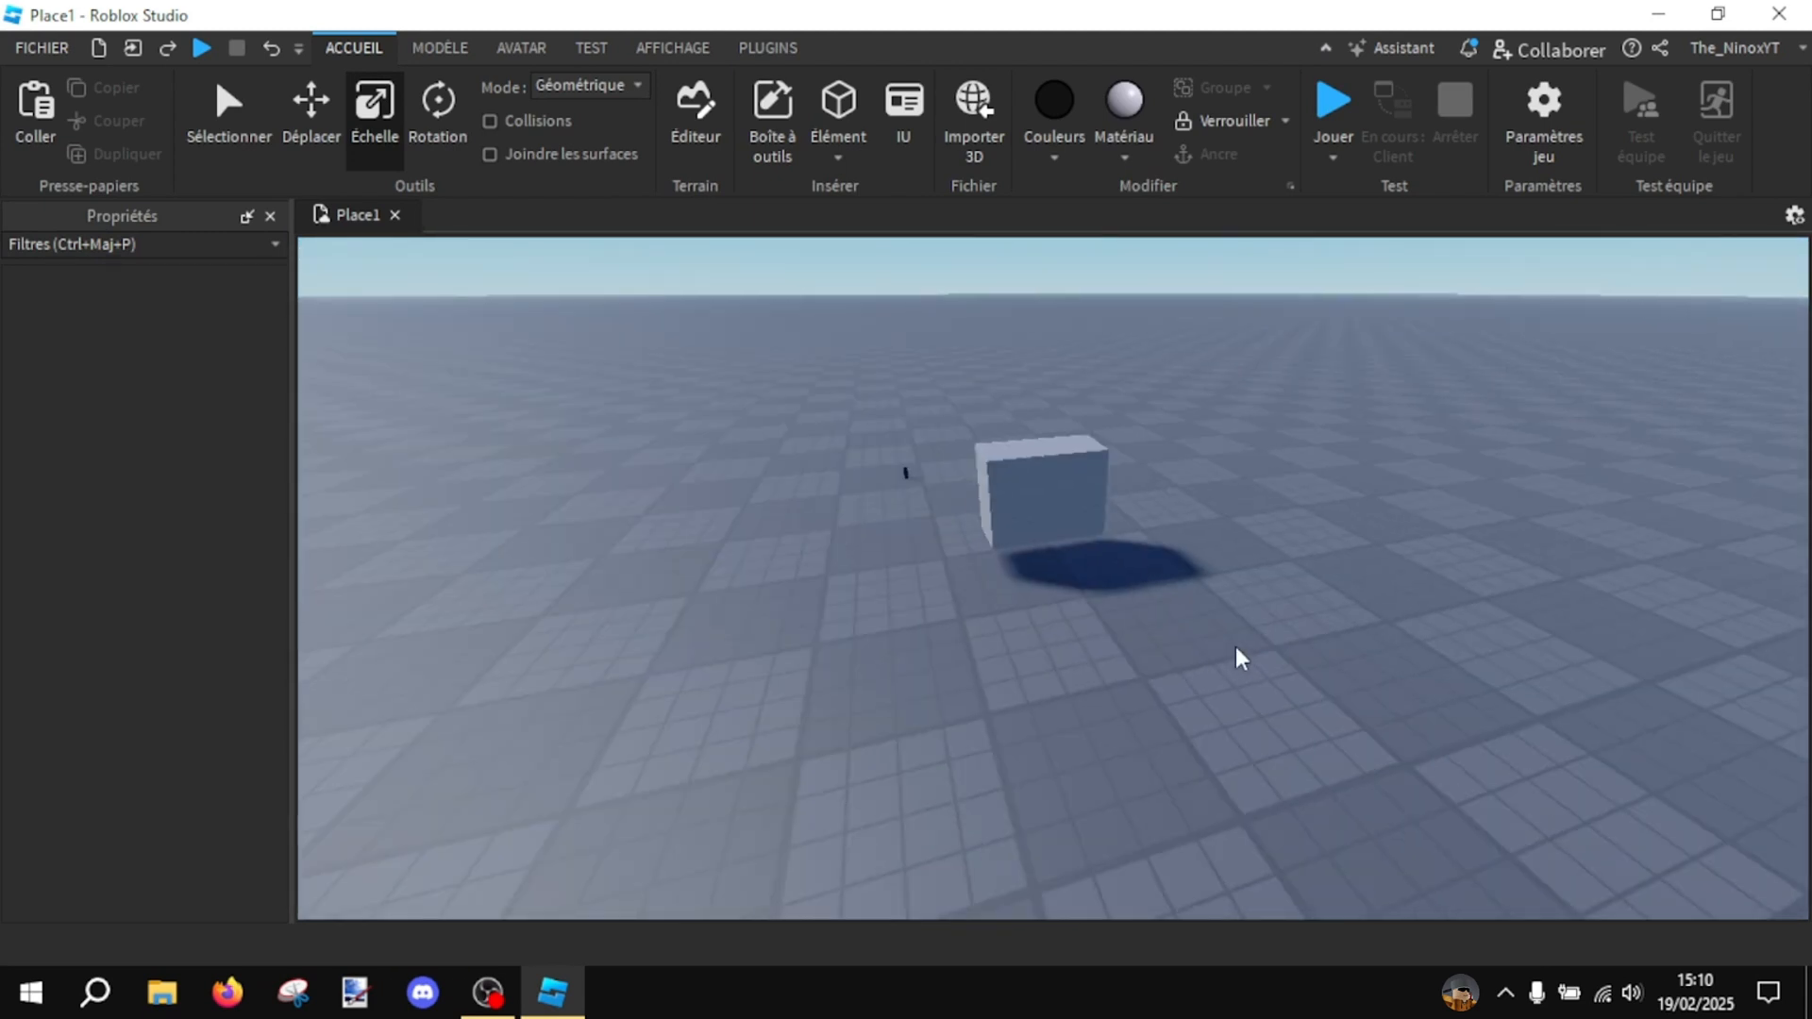